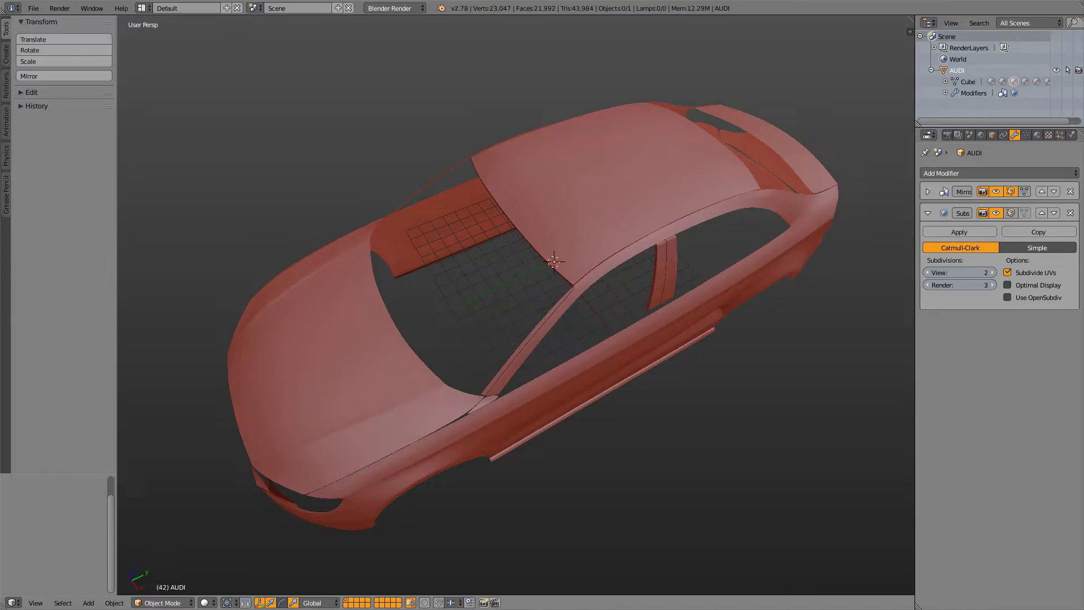
- Select the car body and examine its overall shape from the front, side and rear
{"action": "middle_click_drag", "start_coordinate": [508, 339], "coordinate": [540, 297]}
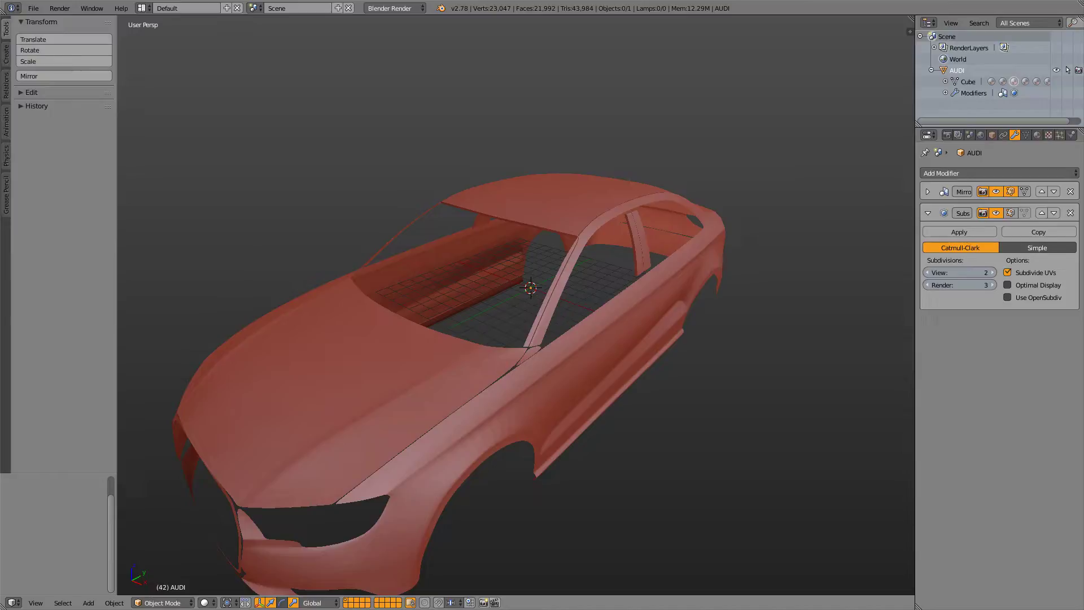
{"action": "middle_click_drag", "start_coordinate": [508, 338], "coordinate": [384, 254]}
{"action": "scroll", "coordinate": [516, 305], "scroll_direction": "down", "scroll_amount": 4}
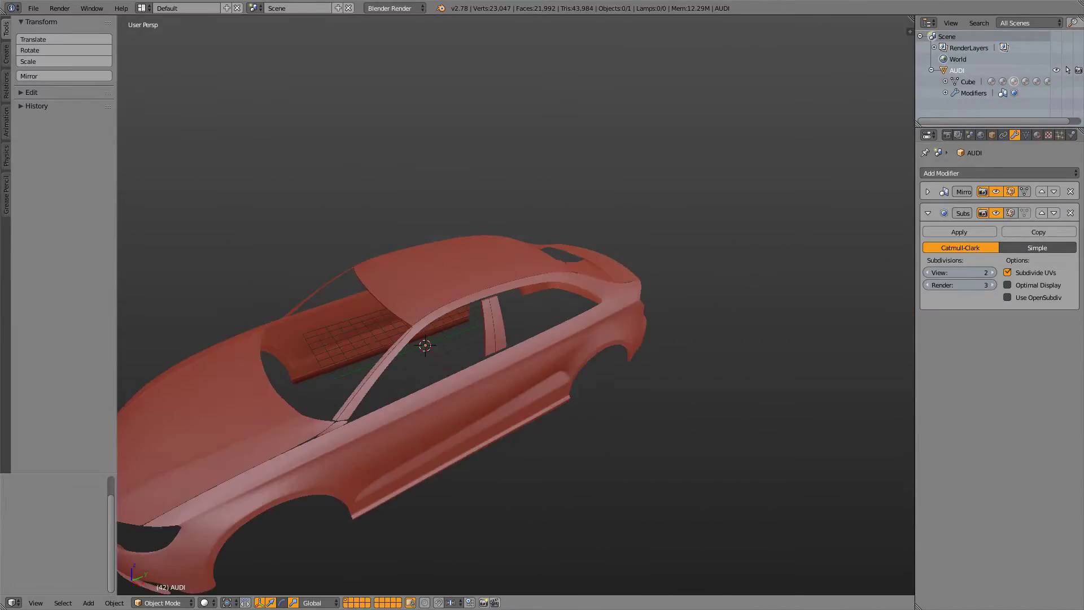
{"action": "middle_click_drag", "start_coordinate": [469, 334], "coordinate": [443, 242], "text": "shift"}
{"action": "scroll", "coordinate": [516, 304], "scroll_direction": "up", "scroll_amount": 4}
{"action": "key", "text": "a"}
{"action": "key", "text": "Tab"}
{"action": "key", "text": "Tab"}
{"action": "key", "text": "Tab"}
{"action": "key", "text": "Tab"}
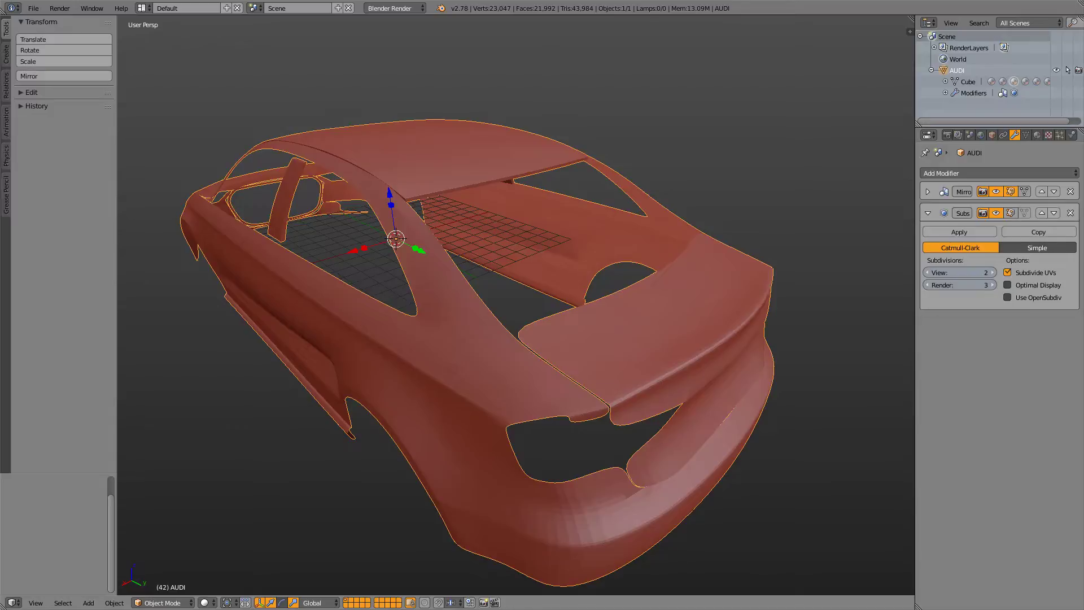
{"action": "middle_click_drag", "start_coordinate": [516, 305], "coordinate": [487, 281]}
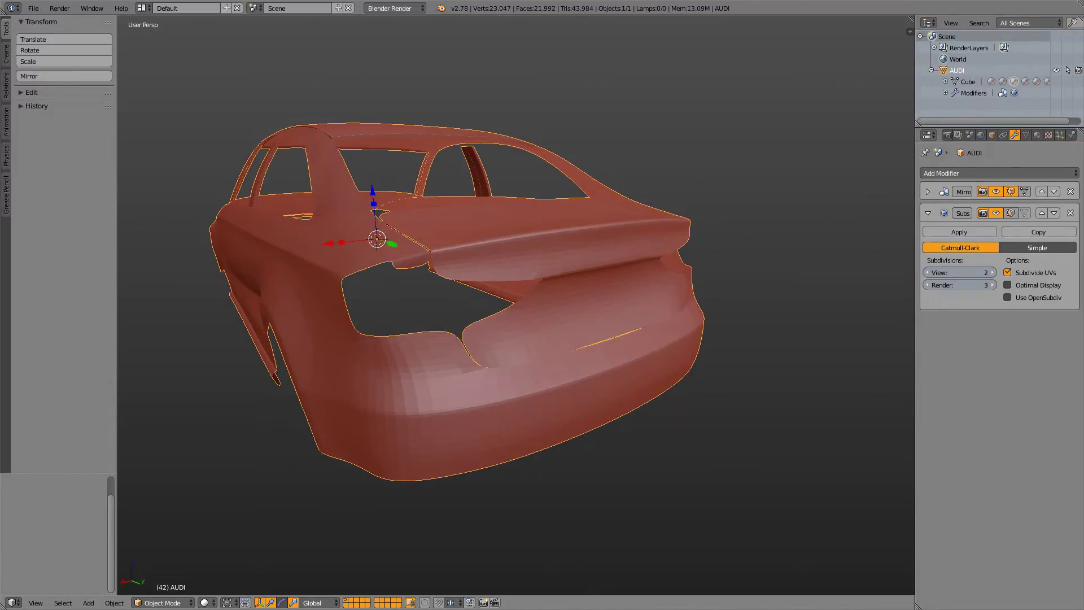
{"action": "scroll", "coordinate": [480, 299], "scroll_direction": "down", "scroll_amount": 2}
{"action": "scroll", "coordinate": [480, 299], "scroll_direction": "up", "scroll_amount": 6}
{"action": "scroll", "coordinate": [480, 300], "scroll_direction": "down", "scroll_amount": 6}
{"action": "scroll", "coordinate": [480, 300], "scroll_direction": "up", "scroll_amount": 2}
{"action": "middle_click_drag", "start_coordinate": [480, 294], "coordinate": [585, 292]}
{"action": "middle_click_drag", "start_coordinate": [449, 280], "coordinate": [508, 283]}
- Enter Edit Mode on the car body and examine its mesh from the front fender to the rear bumper
{"action": "key", "text": "Tab"}
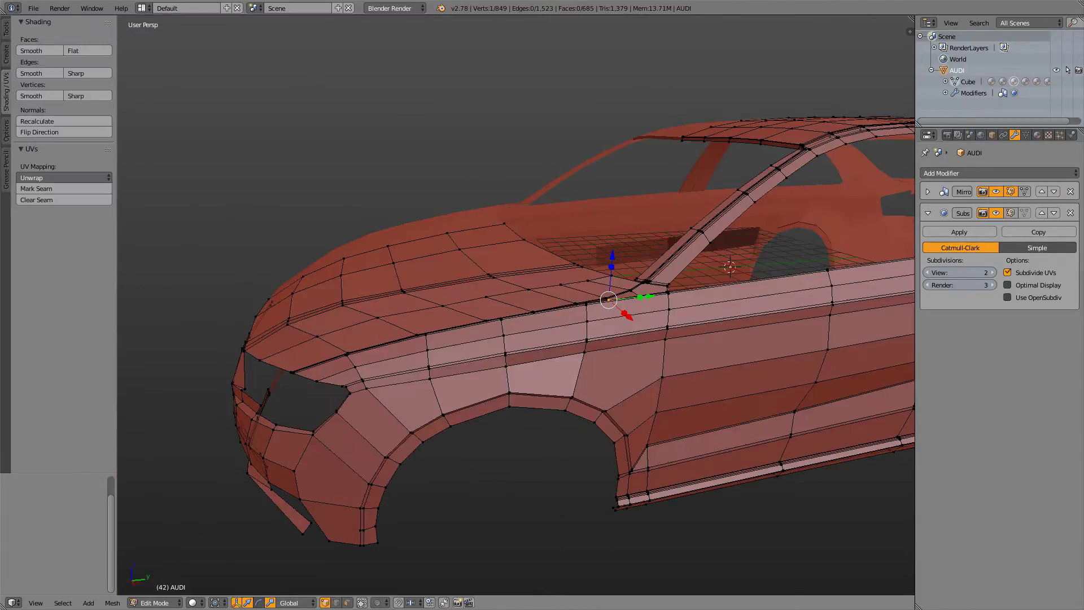
{"action": "scroll", "coordinate": [508, 282], "scroll_direction": "up", "scroll_amount": 3}
{"action": "scroll", "coordinate": [508, 283], "scroll_direction": "down", "scroll_amount": 6}
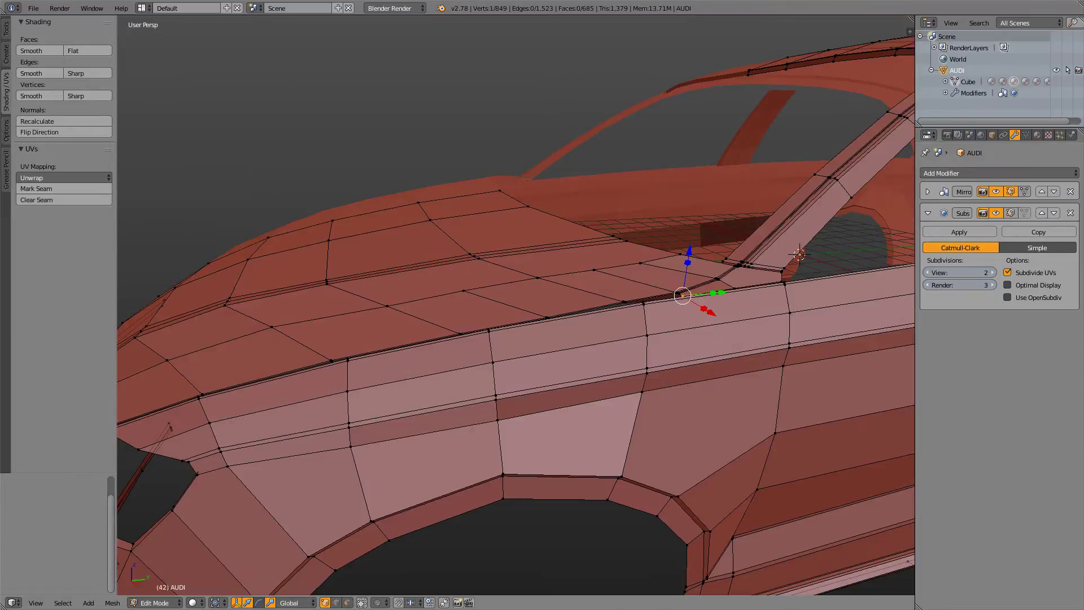
{"action": "middle_click_drag", "start_coordinate": [508, 282], "coordinate": [465, 266]}
{"action": "scroll", "coordinate": [438, 287], "scroll_direction": "up", "scroll_amount": 4}
{"action": "scroll", "coordinate": [451, 282], "scroll_direction": "down", "scroll_amount": 4}
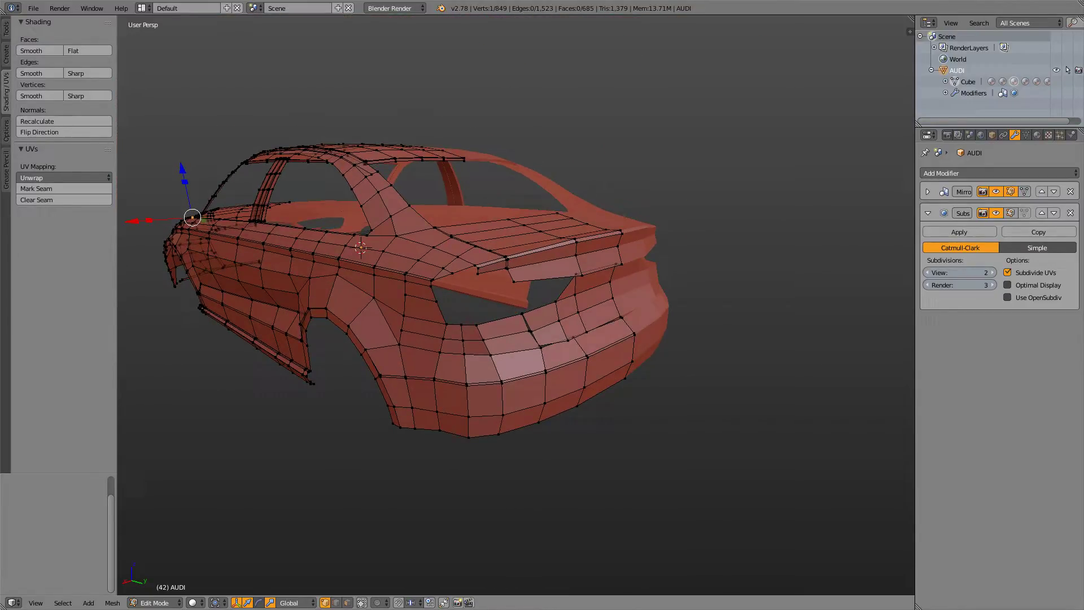
- Switch to Photos and examine the rear quarter and bumper in the white and blue Audi reference pictures
{"action": "key", "text": "alt+Tab"}
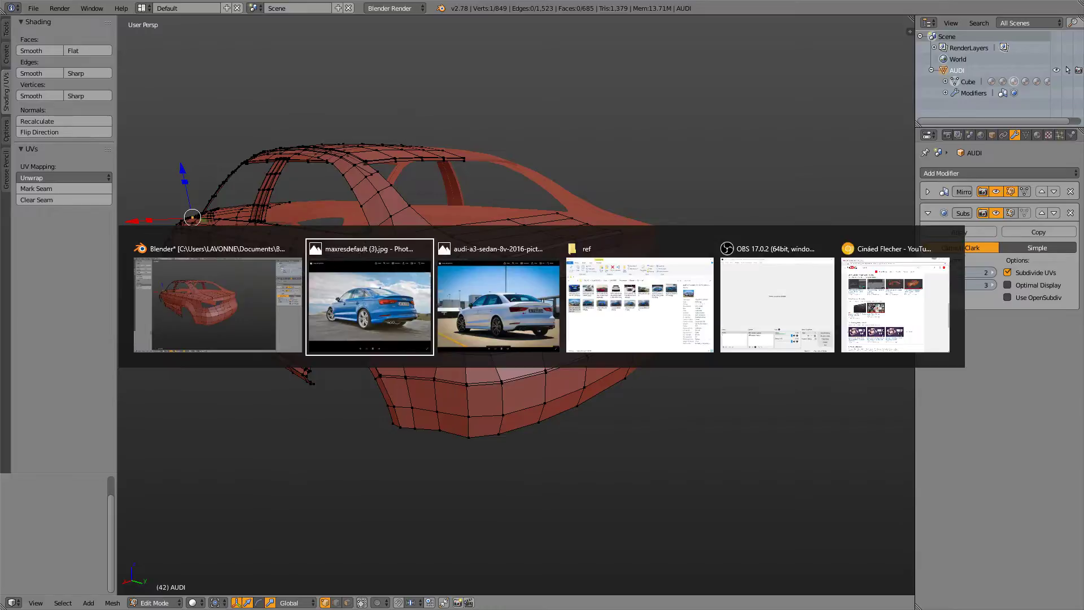
{"action": "key", "text": "alt+Tab"}
{"action": "key", "text": "alt+Tab"}
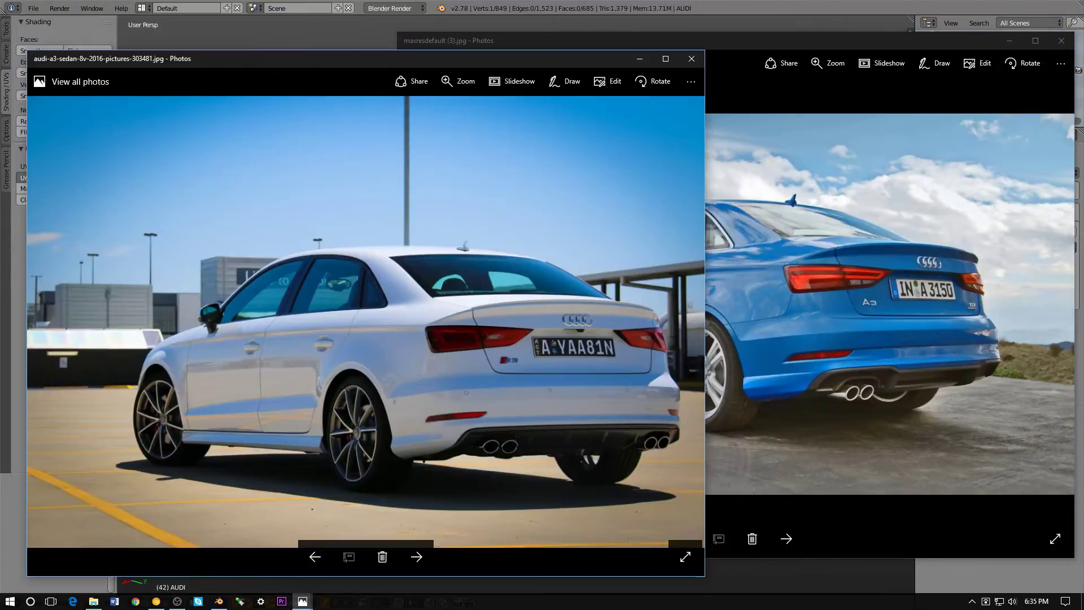
{"action": "scroll", "coordinate": [564, 347], "scroll_direction": "up", "scroll_amount": 2}
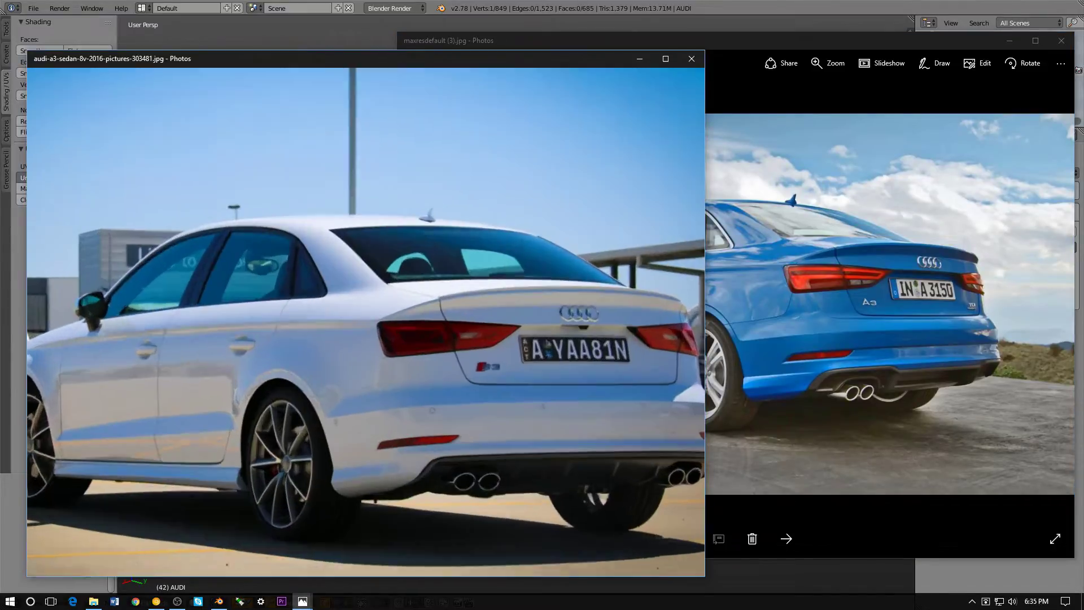
{"action": "scroll", "coordinate": [564, 347], "scroll_direction": "up", "scroll_amount": 3}
{"action": "left_click_drag", "start_coordinate": [564, 347], "coordinate": [637, 227]}
{"action": "left_click", "coordinate": [842, 316]}
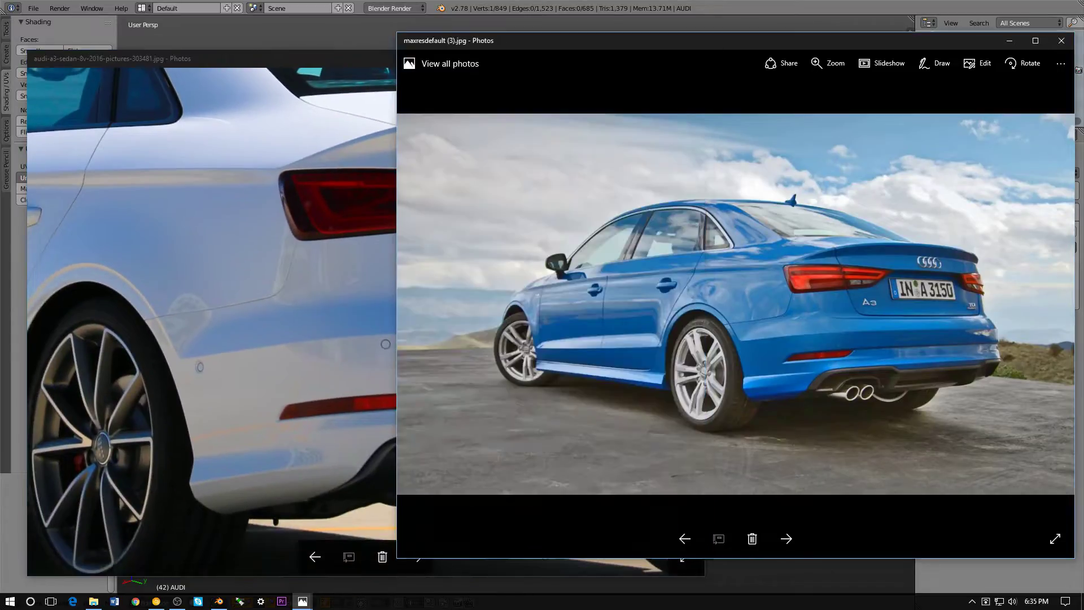
{"action": "scroll", "coordinate": [843, 317], "scroll_direction": "up", "scroll_amount": 2}
{"action": "left_click_drag", "start_coordinate": [842, 317], "coordinate": [809, 300]}
{"action": "scroll", "coordinate": [734, 305], "scroll_direction": "down", "scroll_amount": 3, "text": "ctrl"}
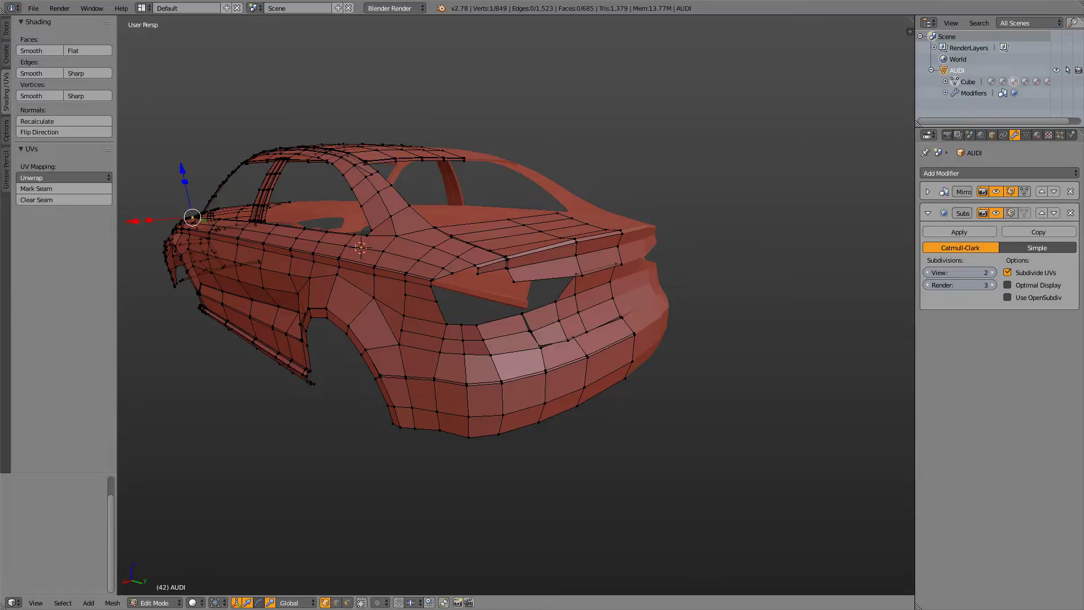
- Switch back to Blender and compare the rear bumper mesh with the blueprint in right orthographic view
{"action": "key", "text": "KP_3"}
{"action": "scroll", "coordinate": [516, 304], "scroll_direction": "up", "scroll_amount": 5}
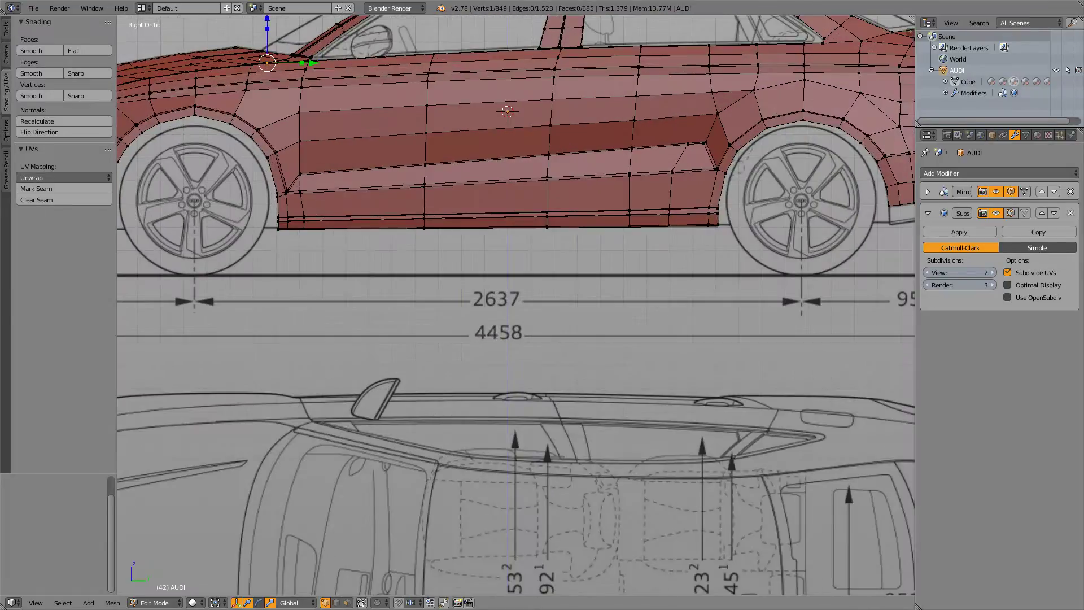
{"action": "middle_click_drag", "start_coordinate": [767, 237], "coordinate": [185, 398], "text": "shift"}
{"action": "scroll", "coordinate": [184, 398], "scroll_direction": "up", "scroll_amount": 5}
{"action": "scroll", "coordinate": [515, 305], "scroll_direction": "down", "scroll_amount": 3}
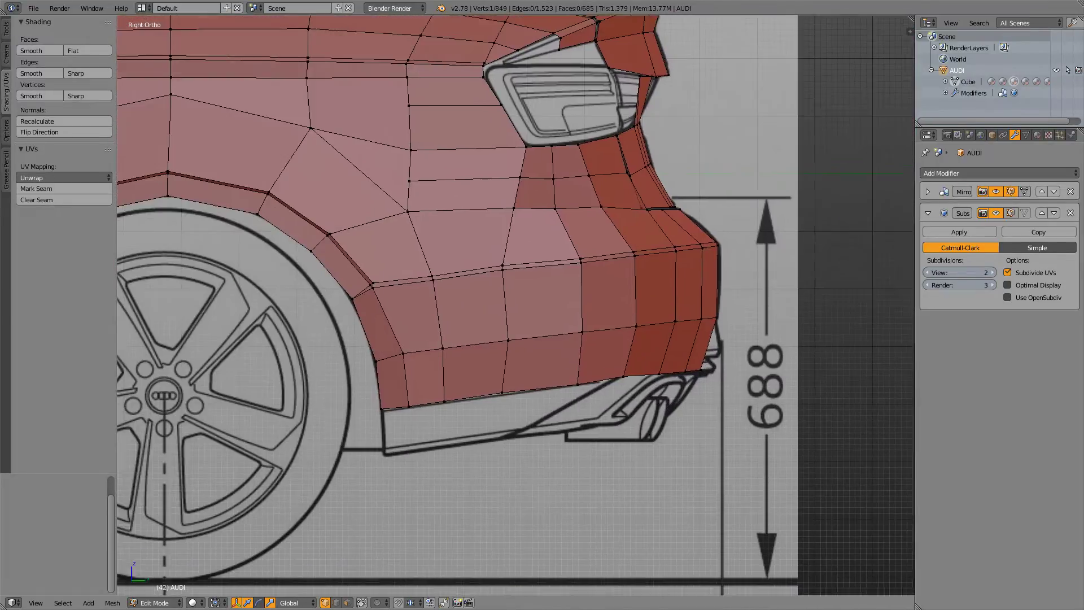
{"action": "key", "text": "Tab"}
{"action": "key", "text": "Tab"}
{"action": "key", "text": "Tab"}
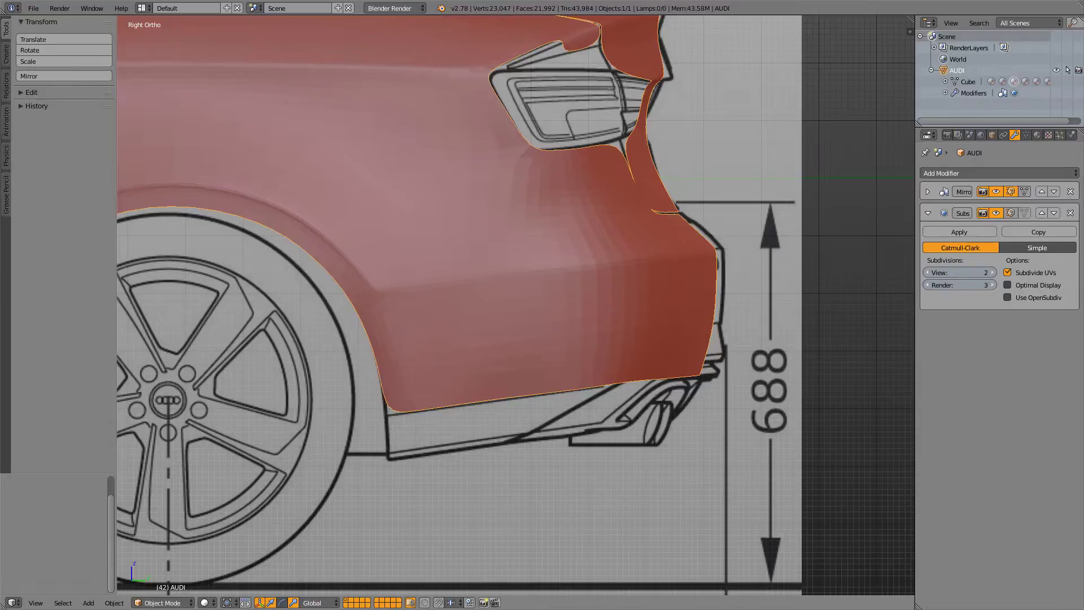
{"action": "key", "text": "Tab"}
{"action": "key", "text": "Tab"}
{"action": "key", "text": "Tab"}
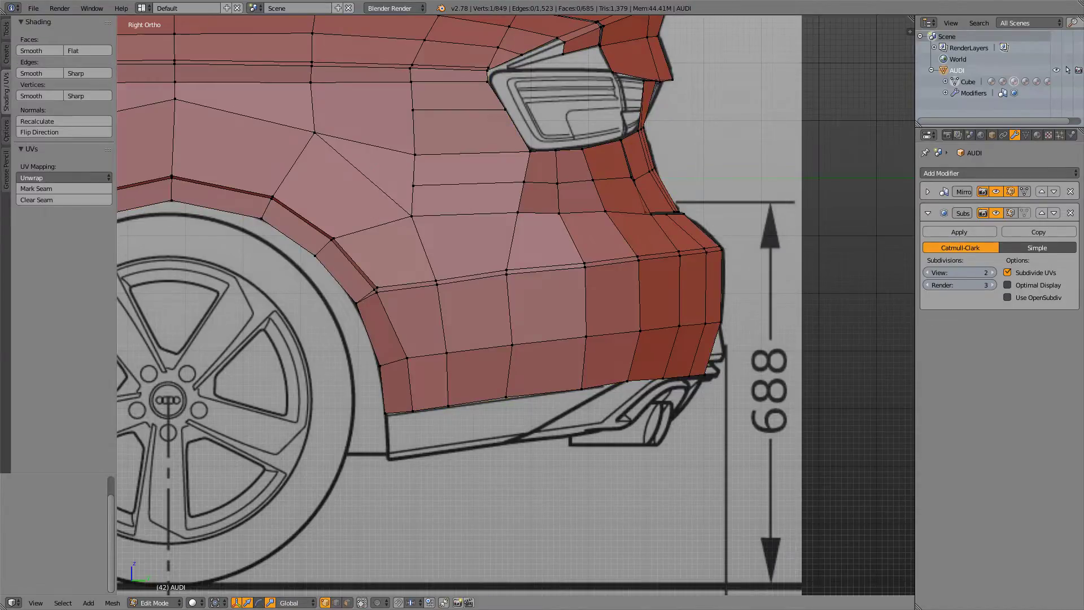
{"action": "middle_click_drag", "start_coordinate": [515, 305], "coordinate": [474, 323]}
{"action": "scroll", "coordinate": [475, 323], "scroll_direction": "down", "scroll_amount": 5}
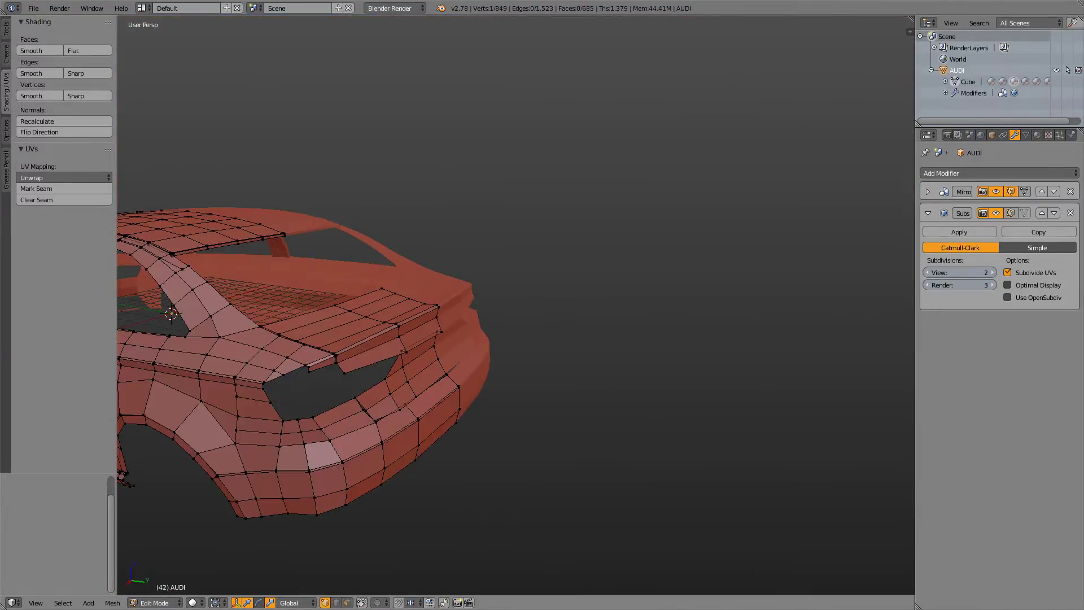
{"action": "key", "text": "Tab"}
{"action": "key", "text": "Tab"}
{"action": "key", "text": "KP_3"}
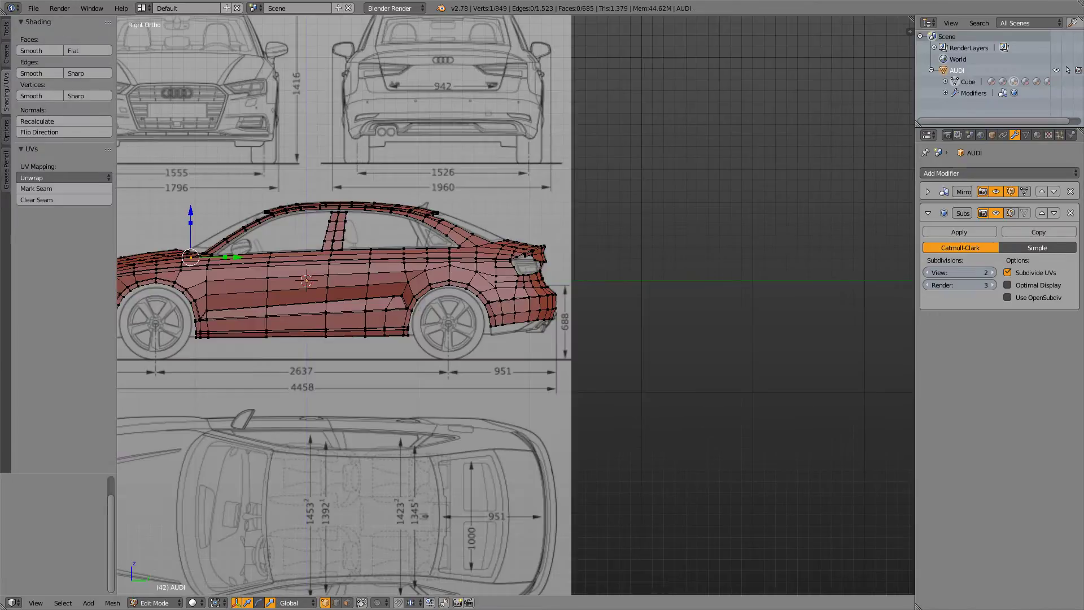
{"action": "scroll", "coordinate": [516, 305], "scroll_direction": "up", "scroll_amount": 9}
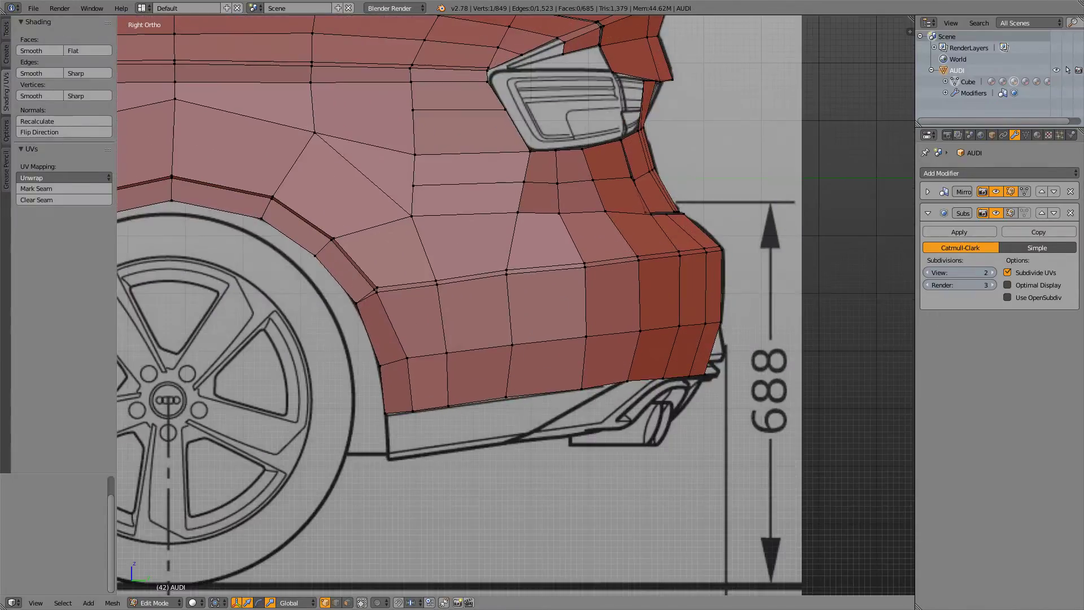
- Compare the rear bumper's editable mesh repeatedly with its subdivided surface over the side blueprint
{"action": "key", "text": "Tab"}
{"action": "key", "text": "Tab"}
{"action": "key", "text": "Tab"}
{"action": "key", "text": "Tab"}
{"action": "key", "text": "Tab"}
{"action": "key", "text": "Tab"}
{"action": "key", "text": "Tab"}
{"action": "key", "text": "Tab"}
{"action": "key", "text": "Tab"}
{"action": "key", "text": "Tab"}
{"action": "key", "text": "Tab"}
{"action": "key", "text": "Tab"}
{"action": "key", "text": "Tab"}
{"action": "key", "text": "Tab"}
{"action": "key", "text": "Tab"}
{"action": "key", "text": "Tab"}
{"action": "key", "text": "Tab"}
{"action": "key", "text": "Tab"}
{"action": "key", "text": "Tab"}
{"action": "key", "text": "Tab"}
{"action": "key", "text": "Tab"}
{"action": "key", "text": "Tab"}
{"action": "key", "text": "Tab"}
{"action": "key", "text": "Tab"}
- Add two centred horizontal edge loops around the rear bumper, one below and one above its crease line
{"action": "key", "text": "ctrl+r"}
{"action": "left_click", "coordinate": [510, 309]}
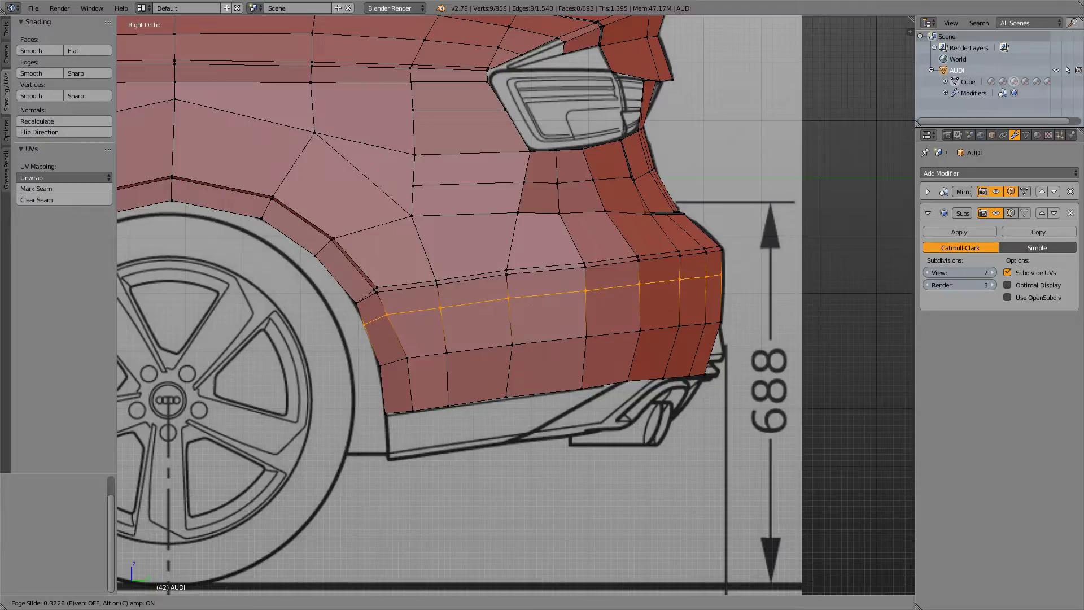
{"action": "right_click", "coordinate": [510, 302]}
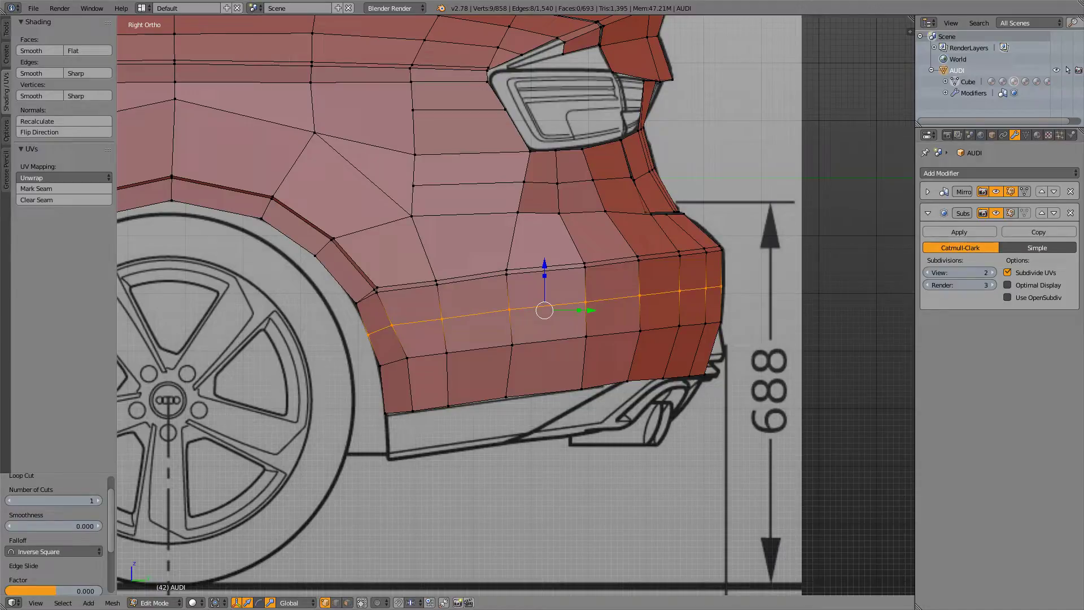
{"action": "key", "text": "ctrl+r"}
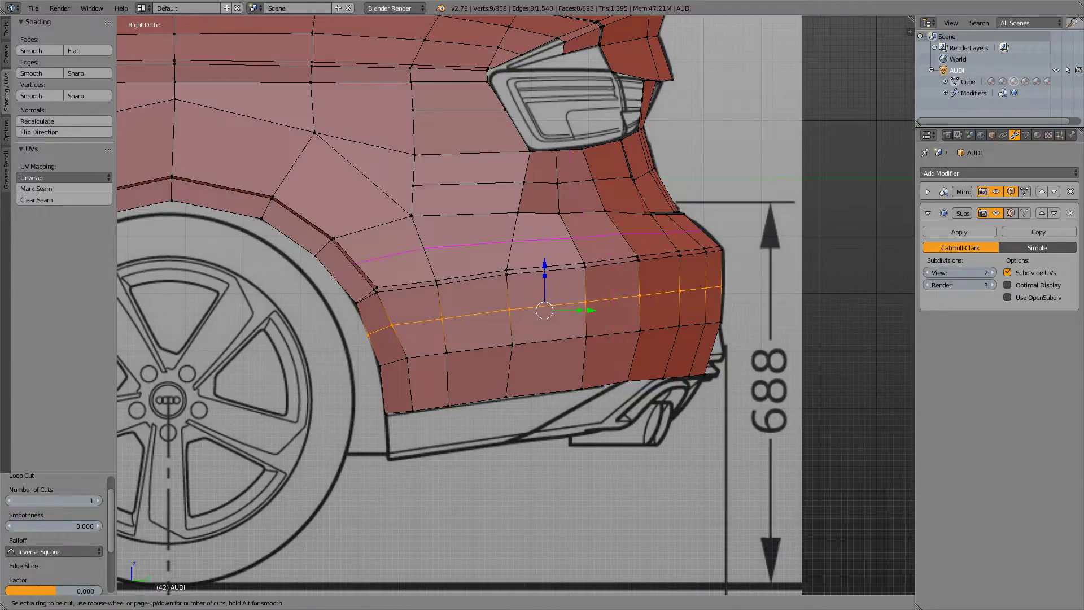
{"action": "left_click", "coordinate": [569, 239]}
{"action": "right_click", "coordinate": [570, 248]}
- Check how the new horizontal loops affect the smoothed rear bumper in side and perspective views
{"action": "key", "text": "Tab"}
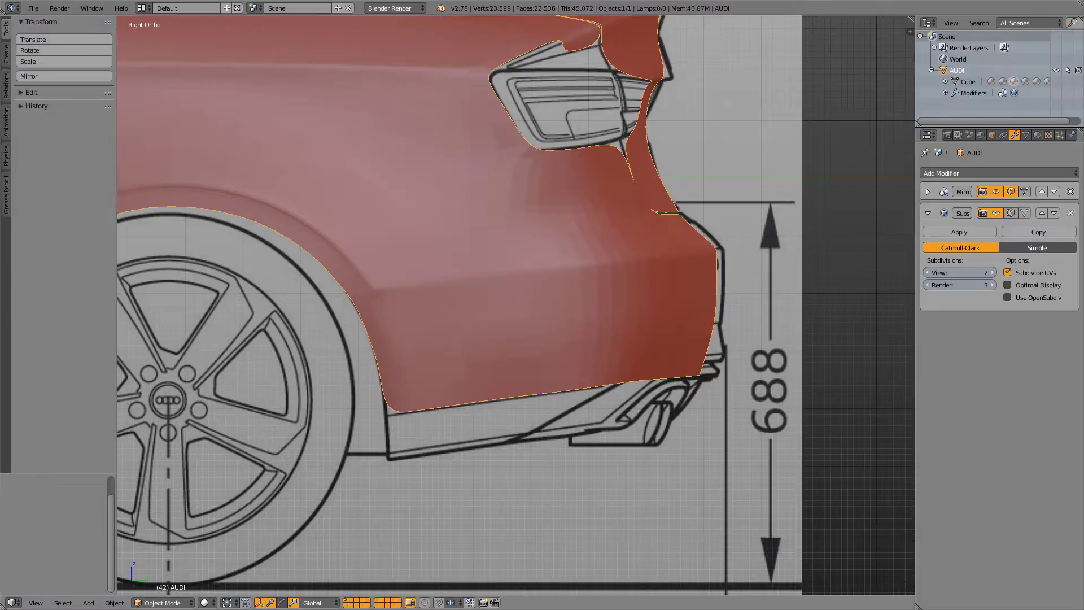
{"action": "key", "text": "Tab"}
{"action": "key", "text": "Tab"}
{"action": "key", "text": "Tab"}
{"action": "key", "text": "Tab"}
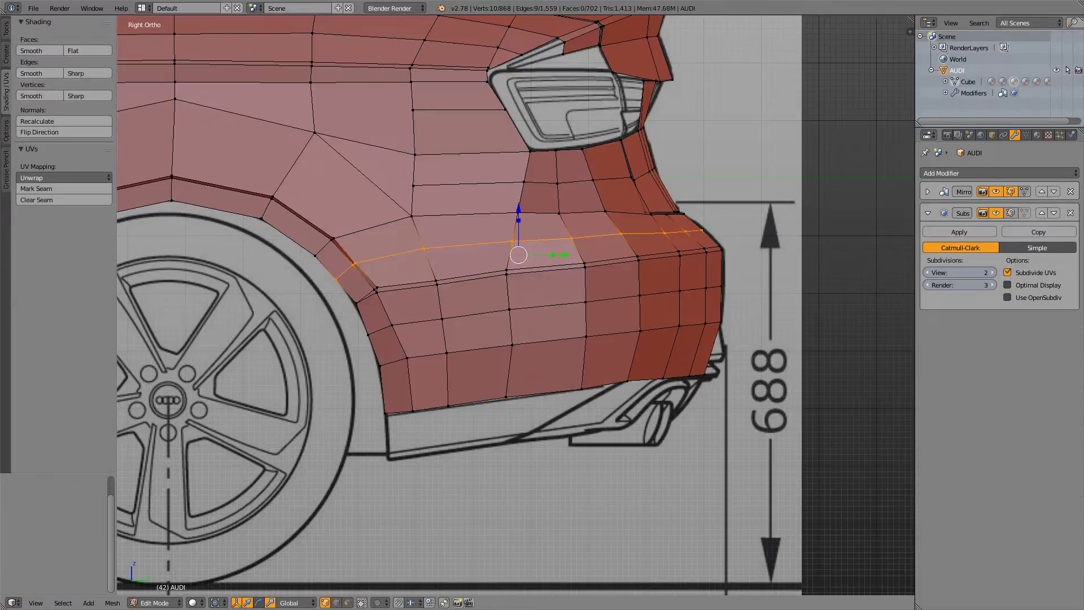
{"action": "key", "text": "Tab"}
{"action": "key", "text": "Tab"}
{"action": "key", "text": "Tab"}
{"action": "middle_click_drag", "start_coordinate": [516, 305], "coordinate": [472, 311]}
{"action": "scroll", "coordinate": [437, 341], "scroll_direction": "down", "scroll_amount": 5}
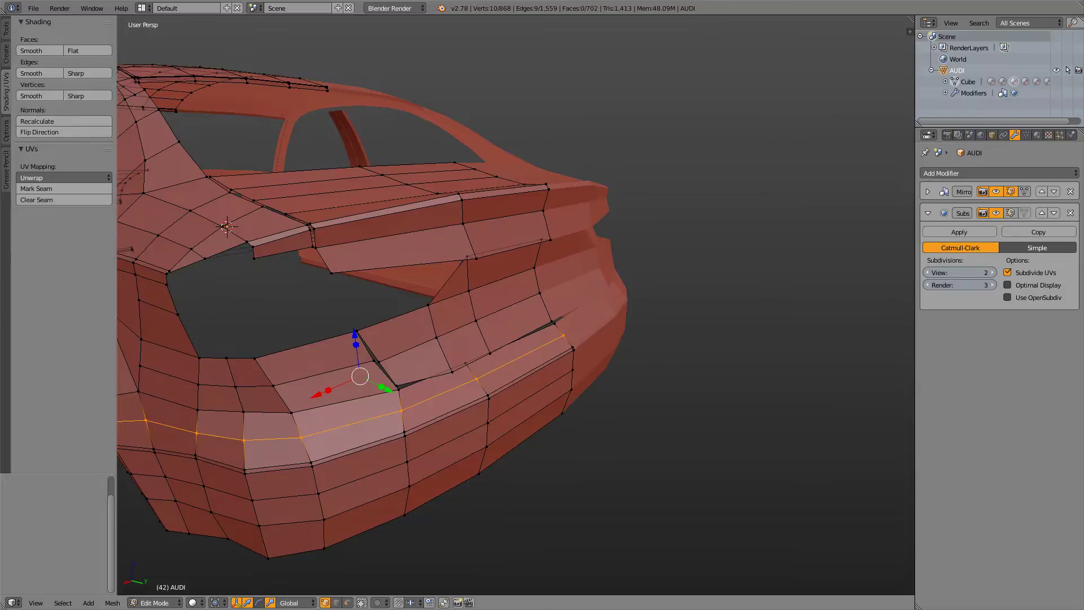
- Add a centred vertical edge loop to the rear bumper in the face column next to the car's centreline
{"action": "middle_click_drag", "start_coordinate": [333, 209], "coordinate": [317, 206]}
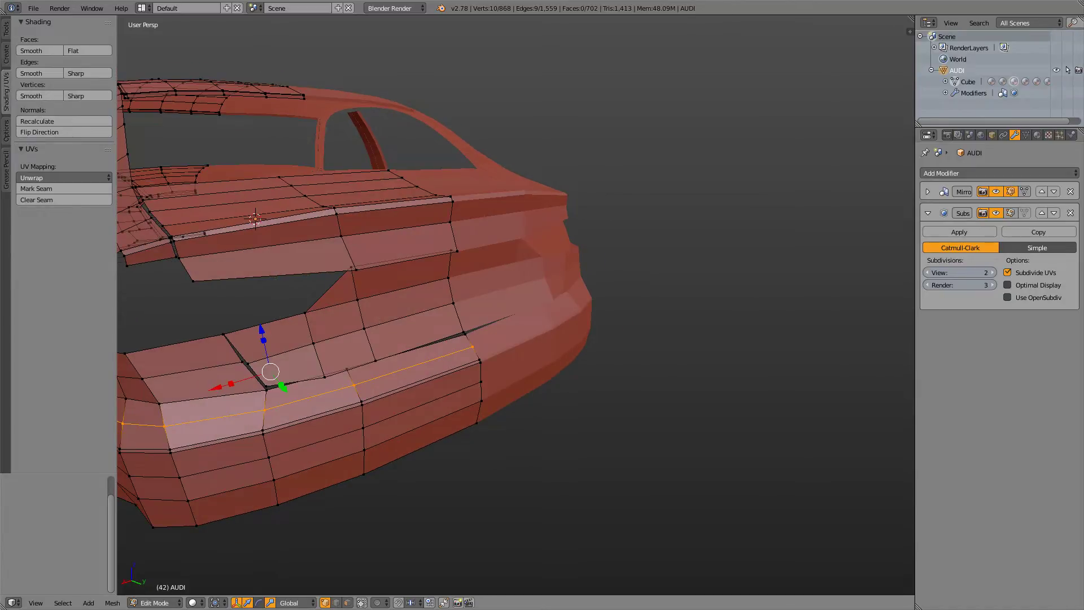
{"action": "left_click", "coordinate": [427, 400]}
{"action": "right_click", "coordinate": [426, 400]}
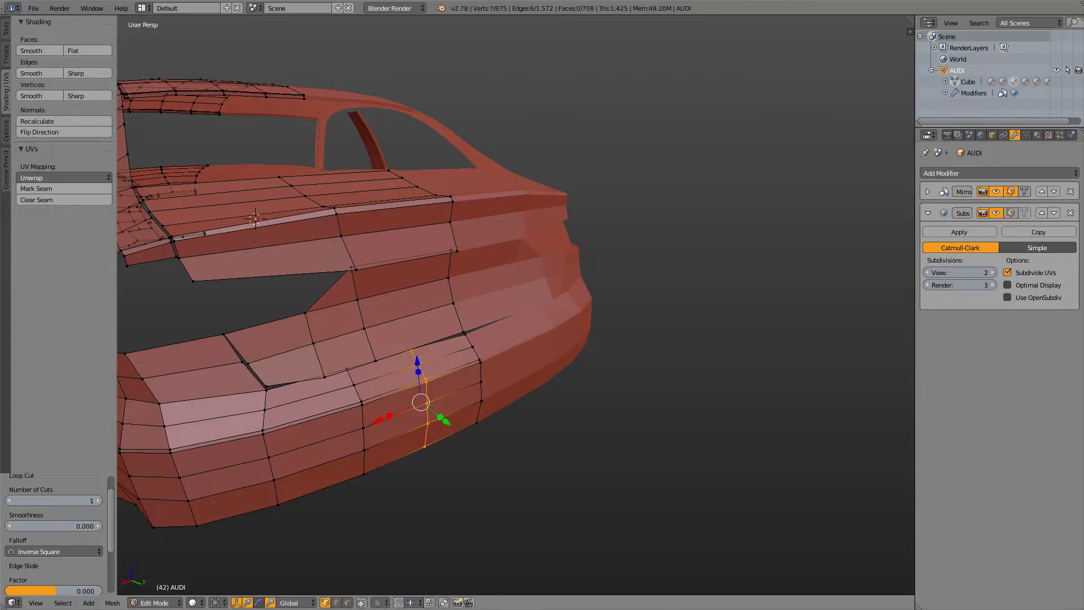
- In top wireframe view, move the new vertical bumper loop 0.039 along Y to match the blueprint's rear outline
{"action": "key", "text": "KP_7"}
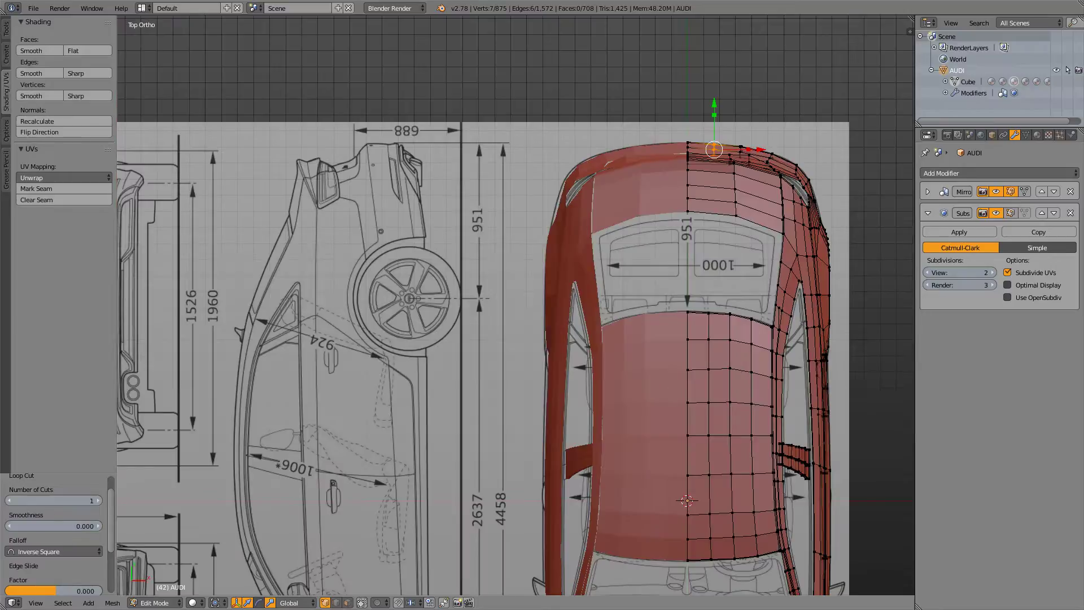
{"action": "middle_click_drag", "start_coordinate": [638, 214], "coordinate": [516, 322], "text": "shift"}
{"action": "scroll", "coordinate": [516, 322], "scroll_direction": "up", "scroll_amount": 6}
{"action": "middle_click_drag", "start_coordinate": [638, 221], "coordinate": [435, 401], "text": "shift"}
{"action": "scroll", "coordinate": [435, 401], "scroll_direction": "up", "scroll_amount": 3}
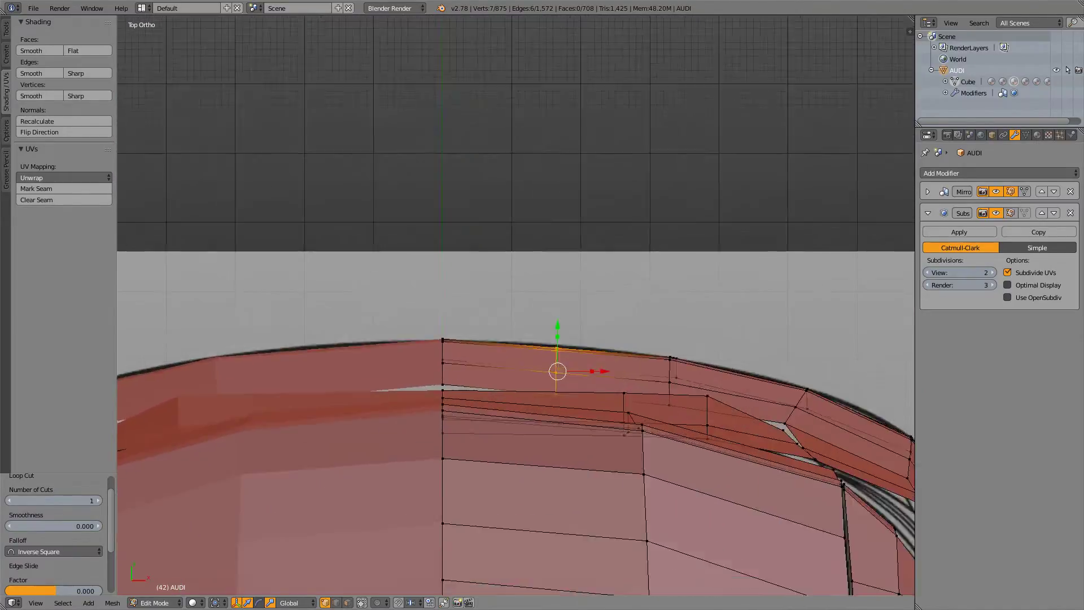
{"action": "scroll", "coordinate": [516, 305], "scroll_direction": "up", "scroll_amount": 4}
{"action": "key", "text": "z"}
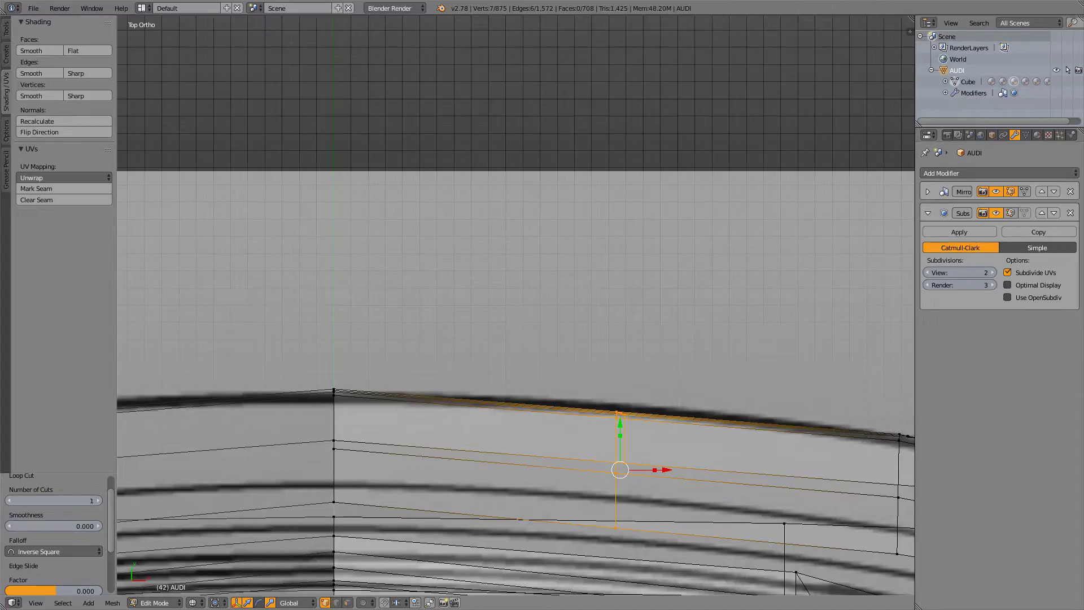
{"action": "left_click_drag", "start_coordinate": [620, 423], "coordinate": [620, 417]}
- Select the bumper's centreline edge loop and move it about -0.046 along Y onto the blueprint outline
{"action": "right_click", "coordinate": [334, 475], "text": "alt"}
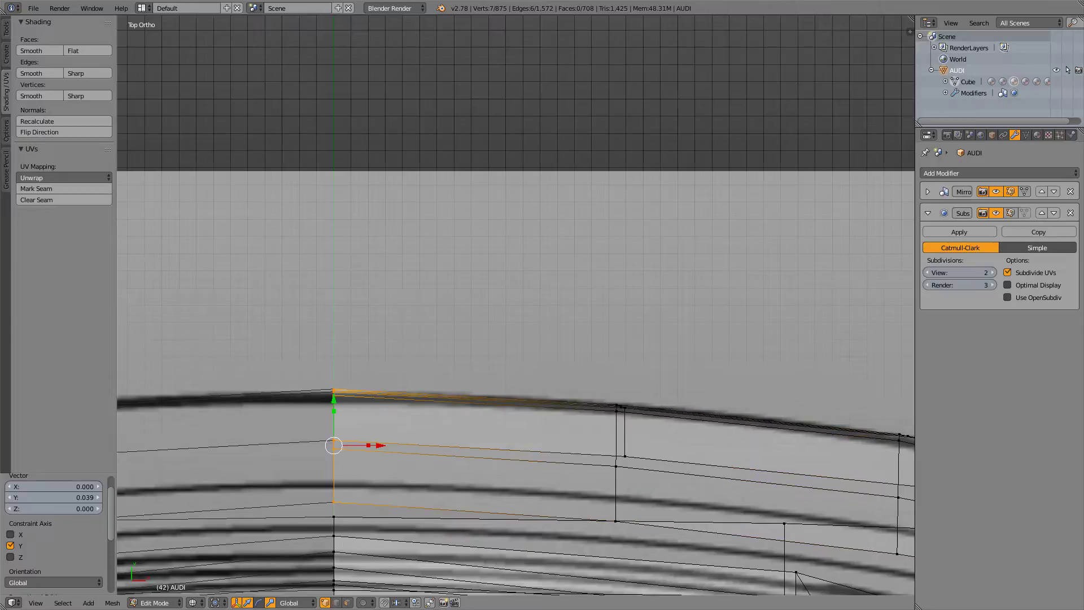
{"action": "key", "text": "g"}
{"action": "key", "text": "y"}
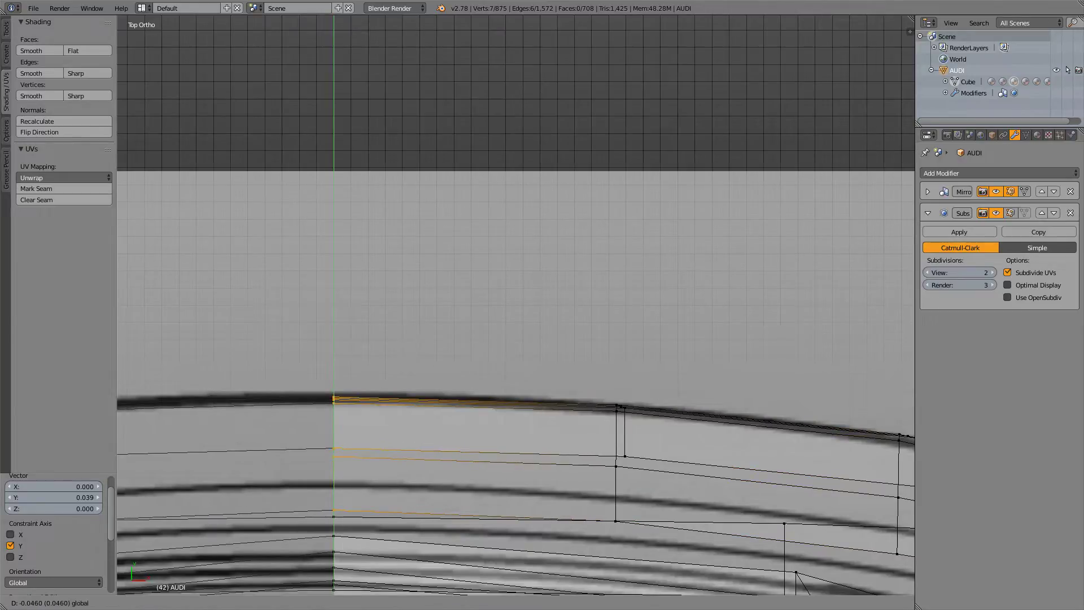
{"action": "key", "text": "Return"}
- Compare the smoothed rear bumper with the top and side blueprints in Object Mode, using wireframe and solid shading
{"action": "key", "text": "Tab"}
{"action": "scroll", "coordinate": [515, 305], "scroll_direction": "down", "scroll_amount": 3}
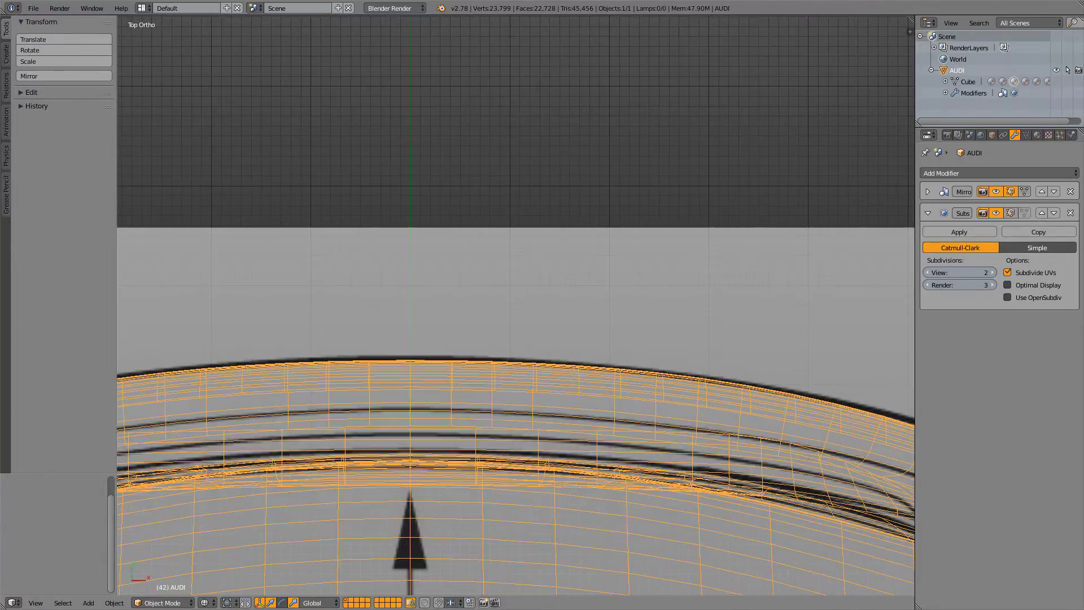
{"action": "key", "text": "KP_3"}
{"action": "scroll", "coordinate": [516, 305], "scroll_direction": "down", "scroll_amount": 4}
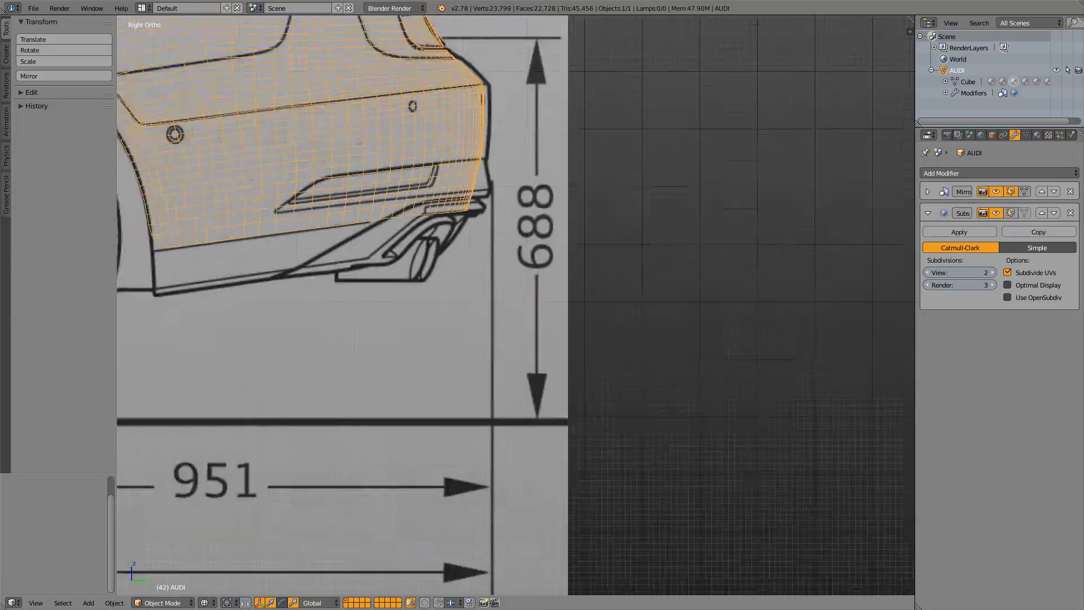
{"action": "middle_click_drag", "start_coordinate": [480, 238], "coordinate": [561, 389], "text": "shift"}
{"action": "key", "text": "z"}
{"action": "key", "text": "z"}
{"action": "key", "text": "z"}
{"action": "key", "text": "z"}
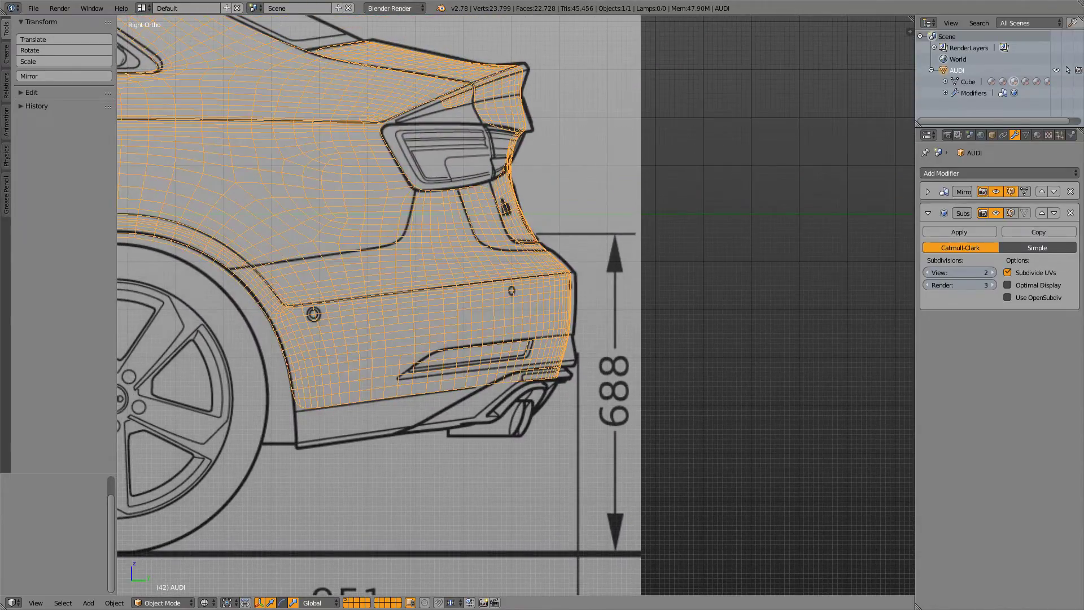
- Check the smoothed rear bumper's outline against the side blueprint, alternating between wireframe and solid shading
{"action": "key", "text": "z"}
{"action": "key", "text": "z"}
{"action": "key", "text": "z"}
{"action": "key", "text": "z"}
{"action": "key", "text": "z"}
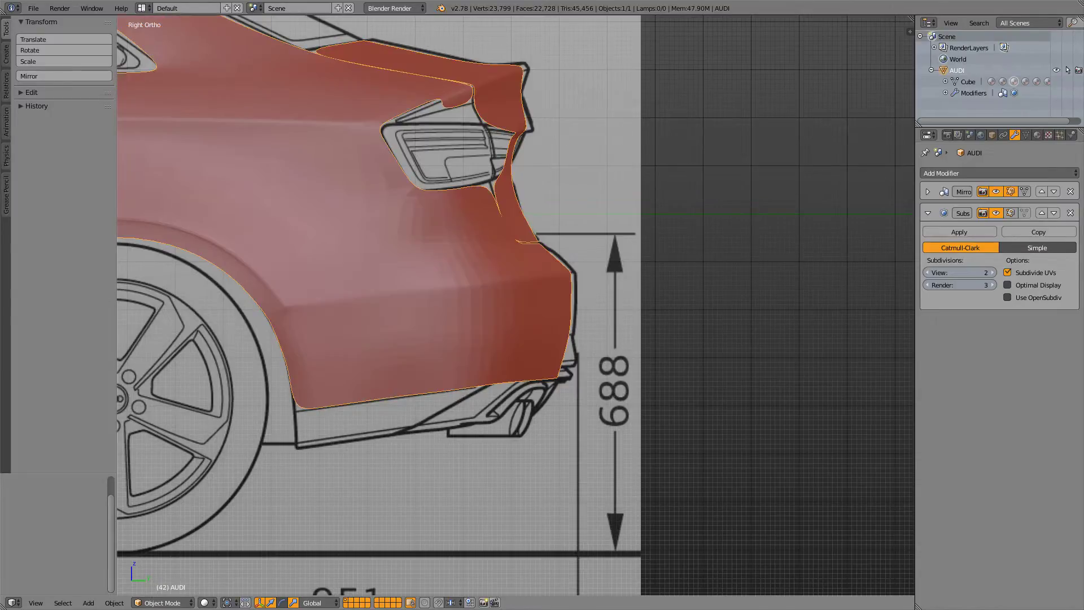
{"action": "key", "text": "z"}
{"action": "key", "text": "z"}
- In Edit Mode, undo the recent rear bumper edits back to the coarser mesh without the added edge loops
{"action": "key", "text": "Tab"}
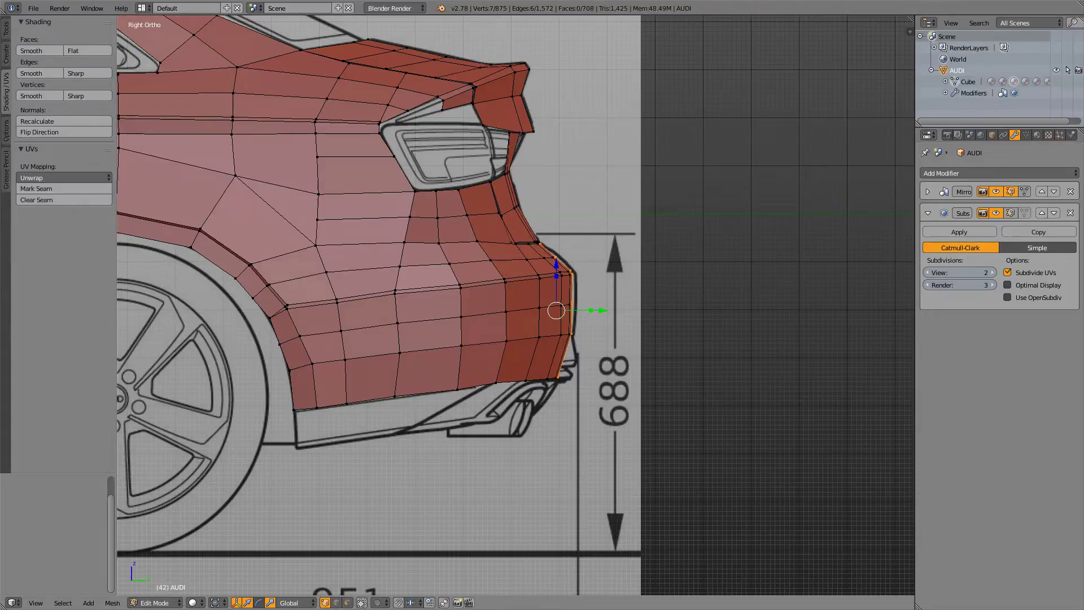
{"action": "key", "text": "ctrl+z"}
{"action": "key", "text": "ctrl+z"}
{"action": "key", "text": "ctrl+z"}
{"action": "key", "text": "ctrl+z"}
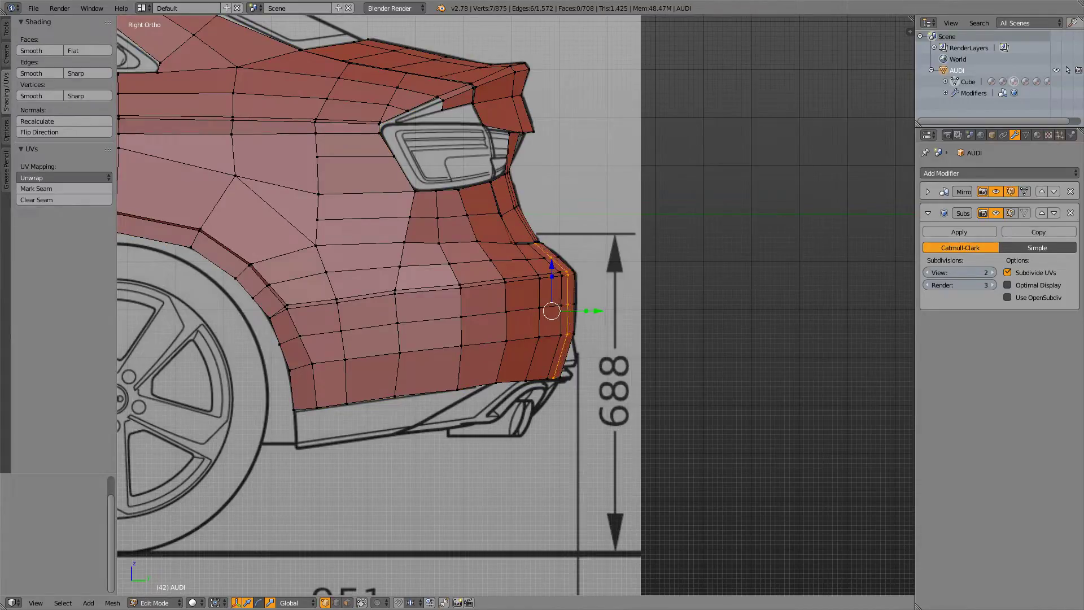
{"action": "key", "text": "ctrl+x"}
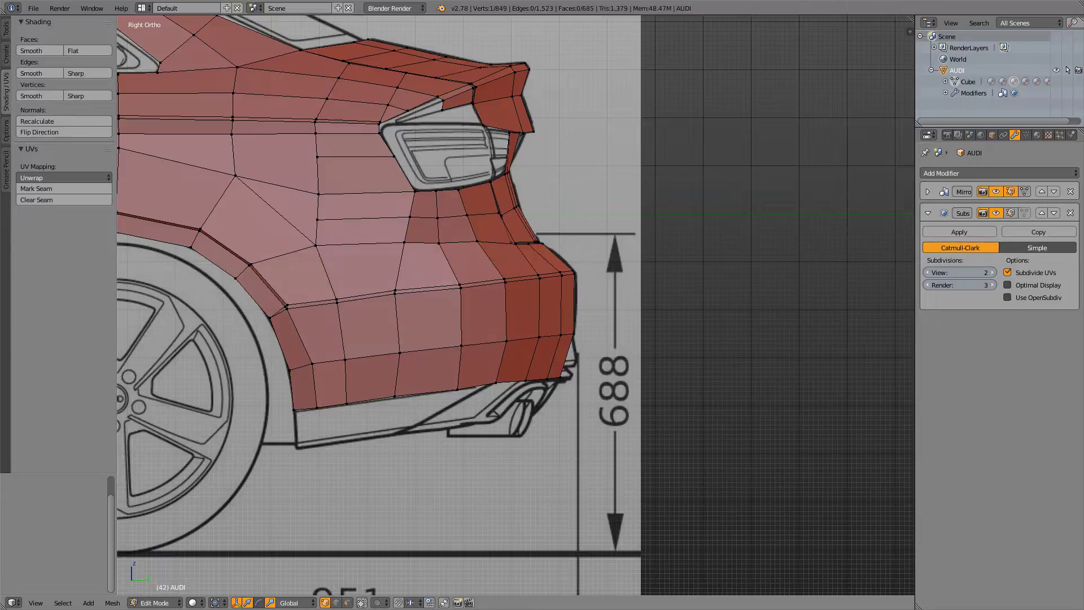
- Examine the coarser rear bumper over the side blueprint, both as a smoothed surface and as a wireframe cage
{"action": "scroll", "coordinate": [378, 305], "scroll_direction": "down", "scroll_amount": 1}
{"action": "key", "text": "Tab"}
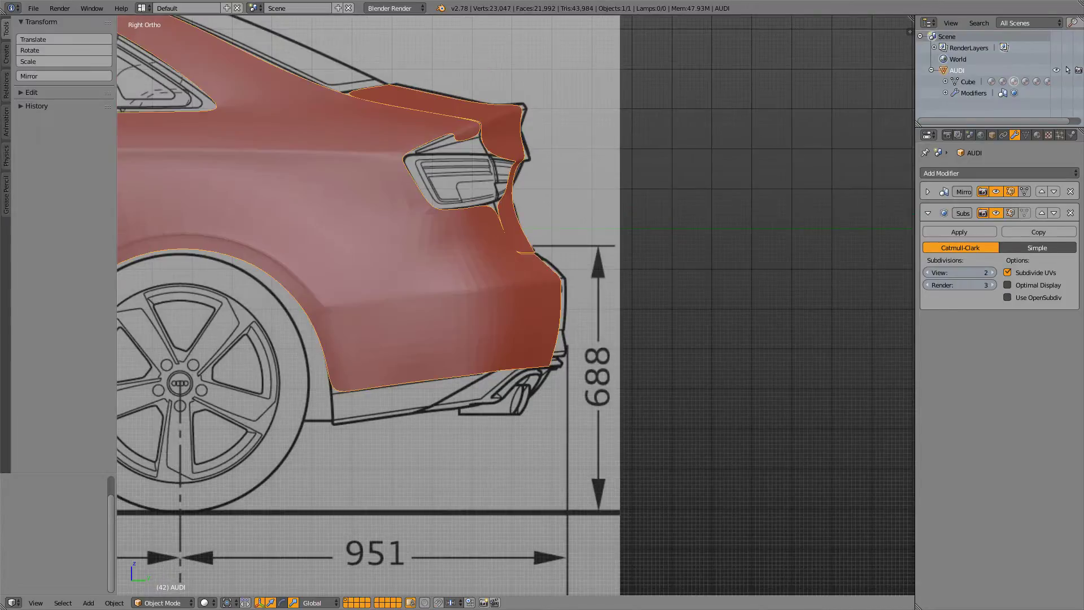
{"action": "key", "text": "Tab"}
{"action": "key", "text": "Tab"}
{"action": "key", "text": "Tab"}
{"action": "middle_click_drag", "start_coordinate": [452, 316], "coordinate": [412, 353], "text": "shift"}
{"action": "key", "text": "Tab"}
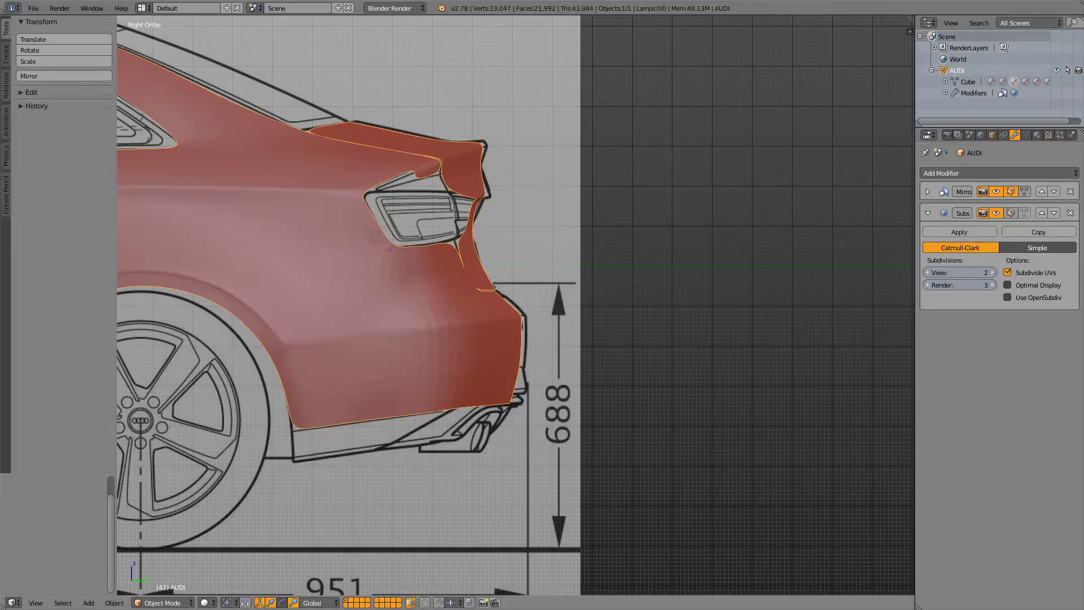
{"action": "key", "text": "Tab"}
{"action": "key", "text": "z"}
{"action": "key", "text": "z"}
{"action": "key", "text": "z"}
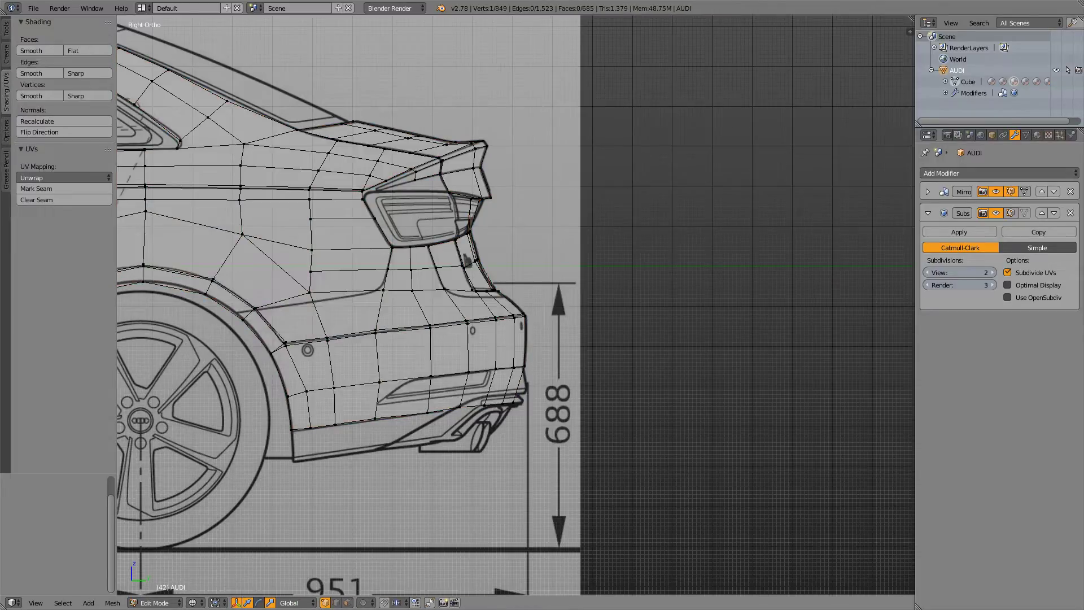
{"action": "key", "text": "z"}
{"action": "key", "text": "z"}
{"action": "scroll", "coordinate": [515, 305], "scroll_direction": "up", "scroll_amount": 3}
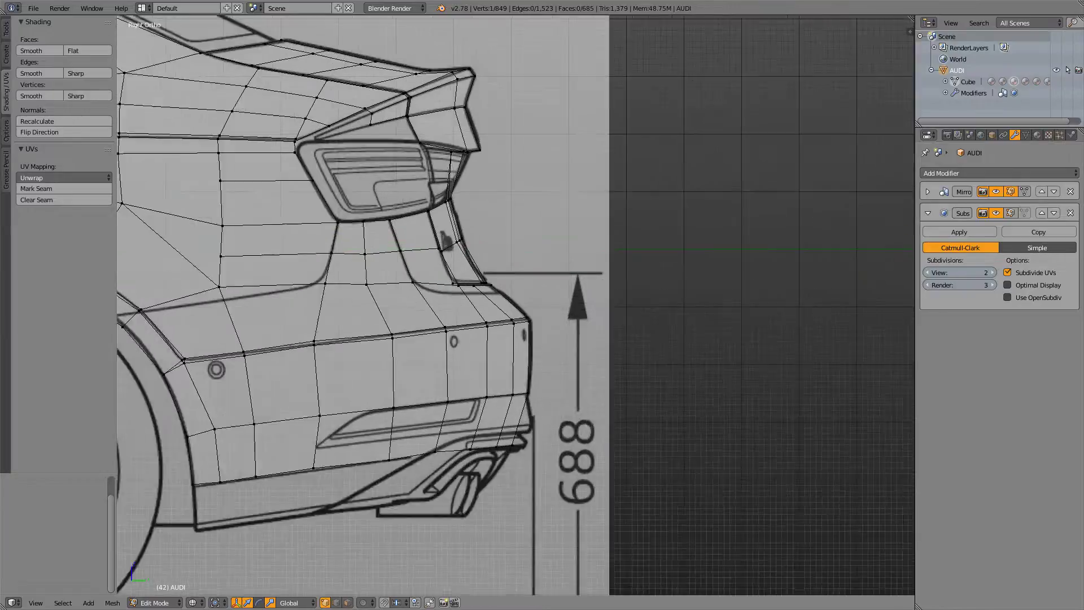
- Switch to the Photos windows and examine the rear bumper's contours in the blue and white Audi A3 reference pictures
{"action": "key", "text": "alt+Tab"}
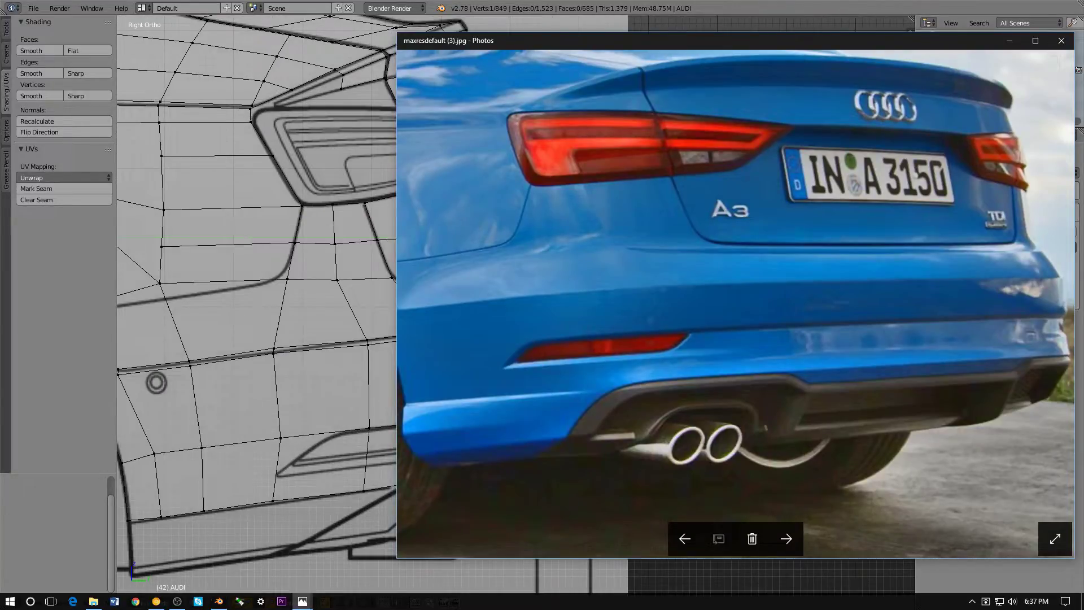
{"action": "key", "text": "alt+Tab"}
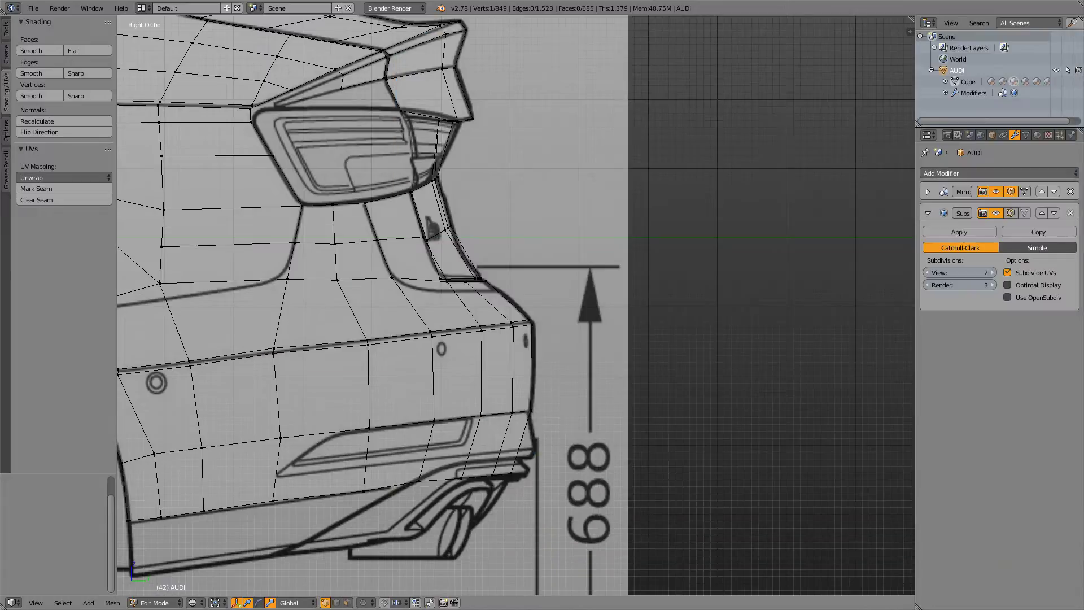
{"action": "key", "text": "alt+Tab"}
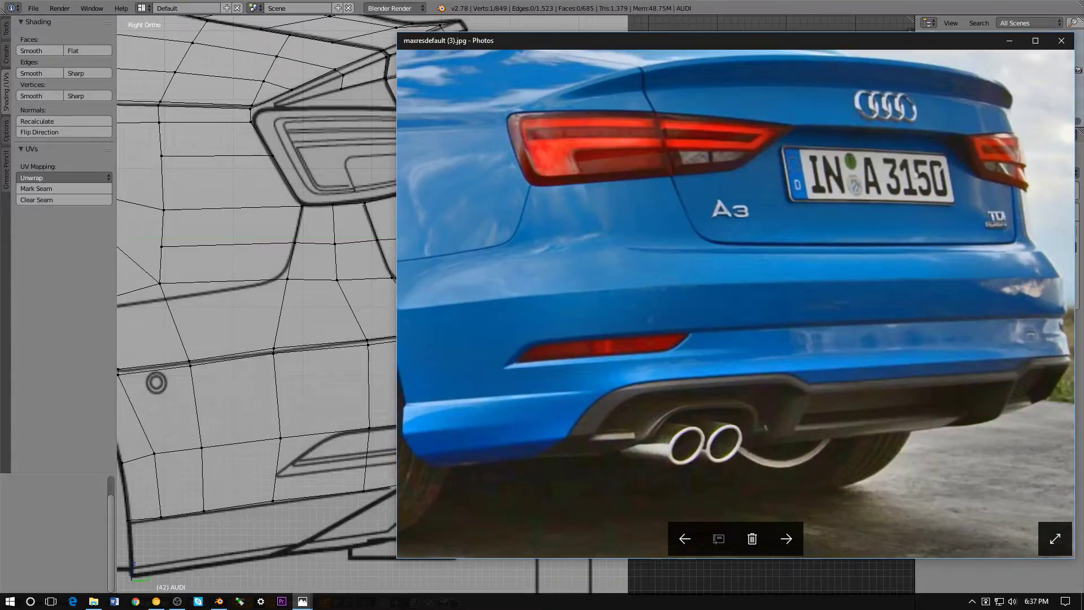
{"action": "key", "text": "alt+Tab"}
{"action": "key", "text": "alt+Tab"}
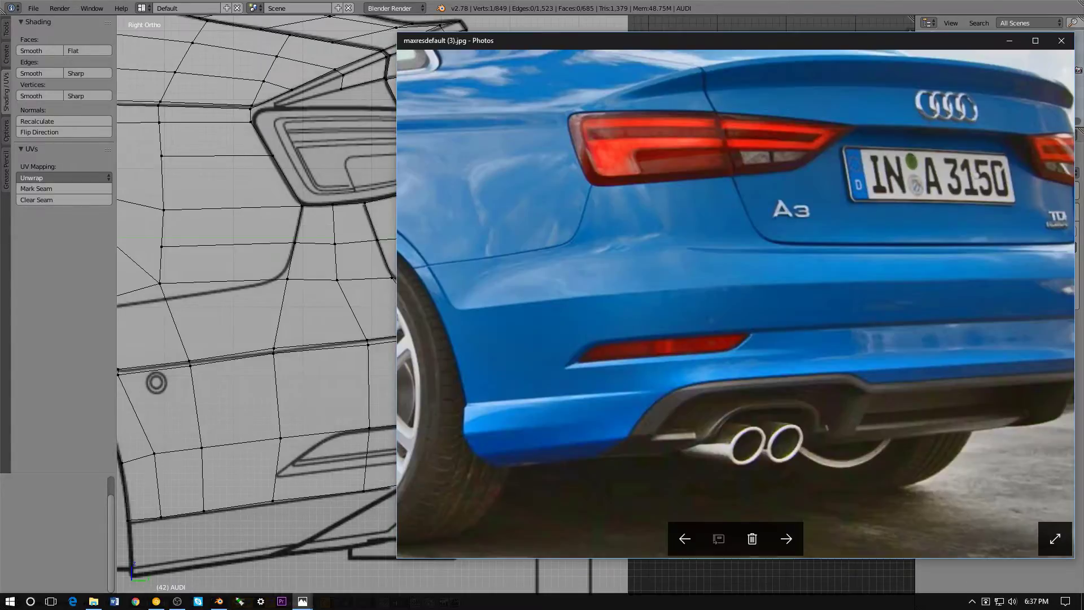
{"action": "key", "text": "alt+Tab"}
{"action": "key", "text": "alt+Tab"}
{"action": "scroll", "coordinate": [734, 299], "scroll_direction": "down", "scroll_amount": 3}
{"action": "key", "text": "alt+Tab"}
{"action": "key", "text": "Tab"}
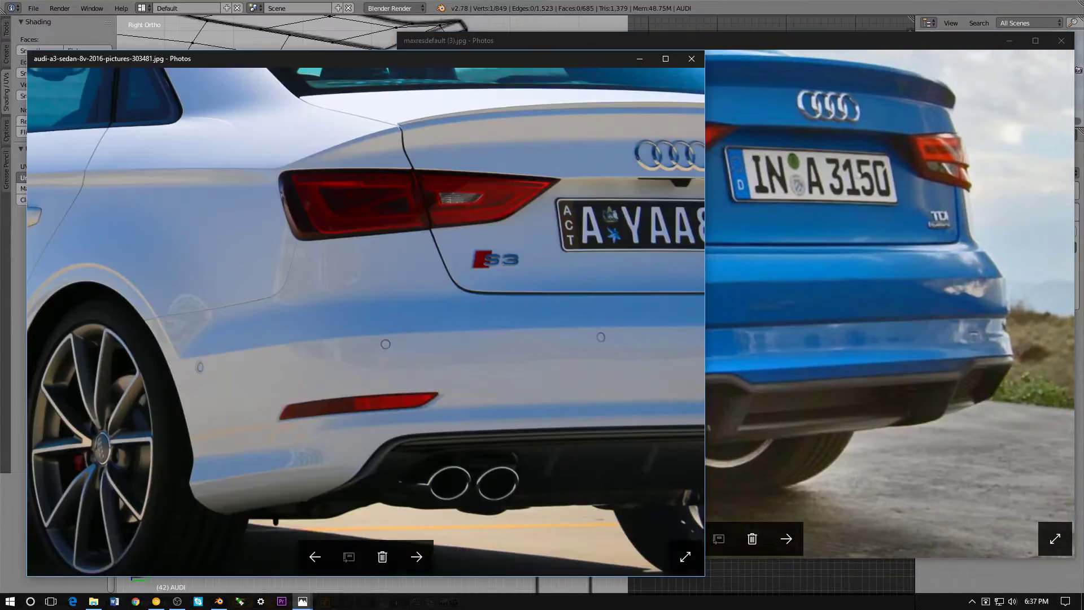
{"action": "left_click_drag", "start_coordinate": [451, 316], "coordinate": [339, 312]}
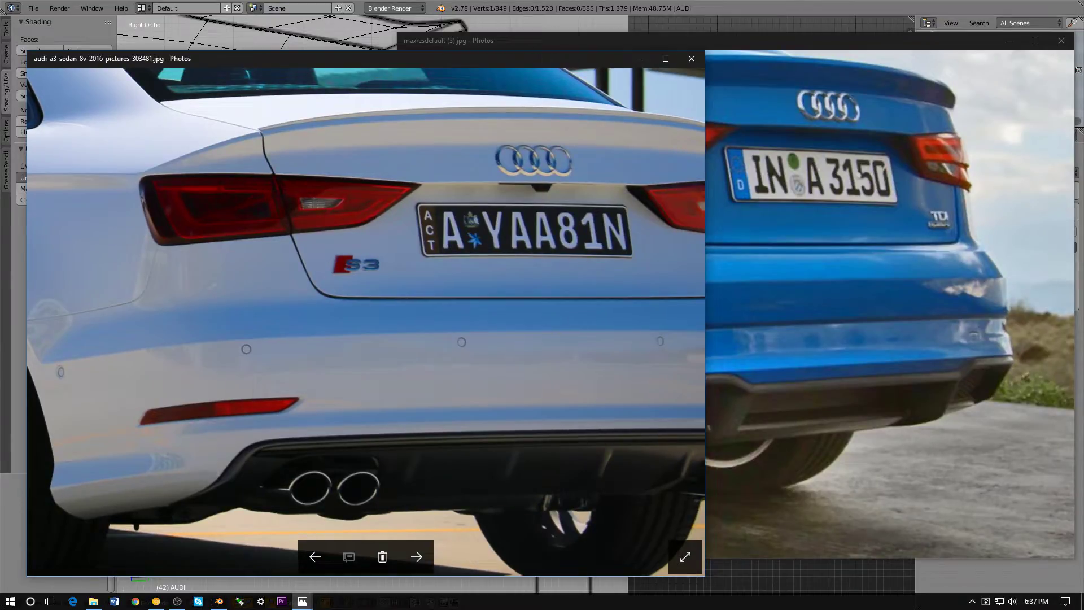
{"action": "left_click_drag", "start_coordinate": [367, 316], "coordinate": [465, 317]}
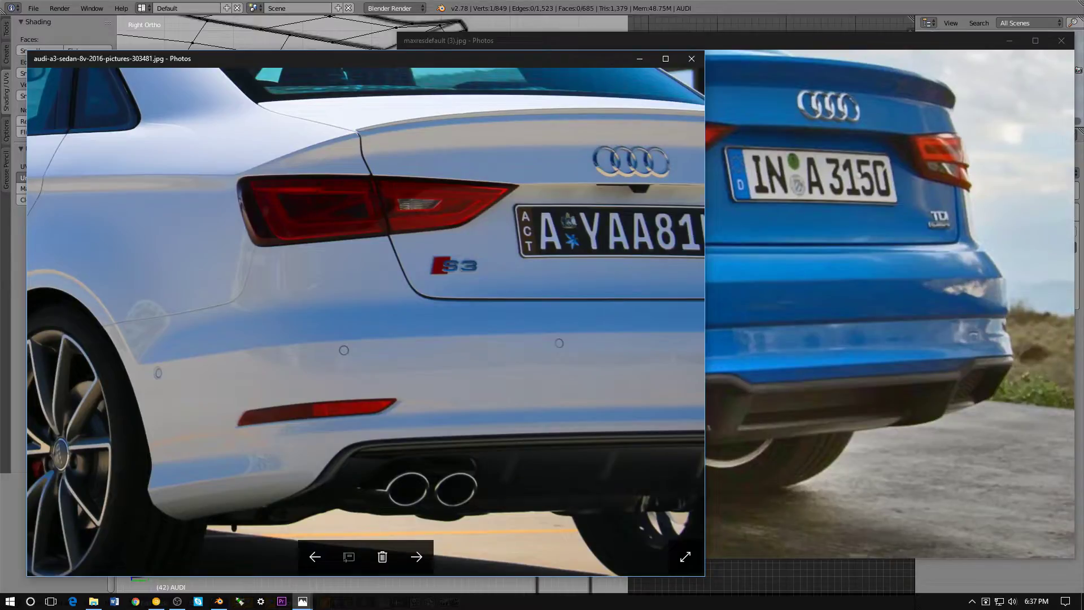
{"action": "left_click_drag", "start_coordinate": [423, 318], "coordinate": [369, 340]}
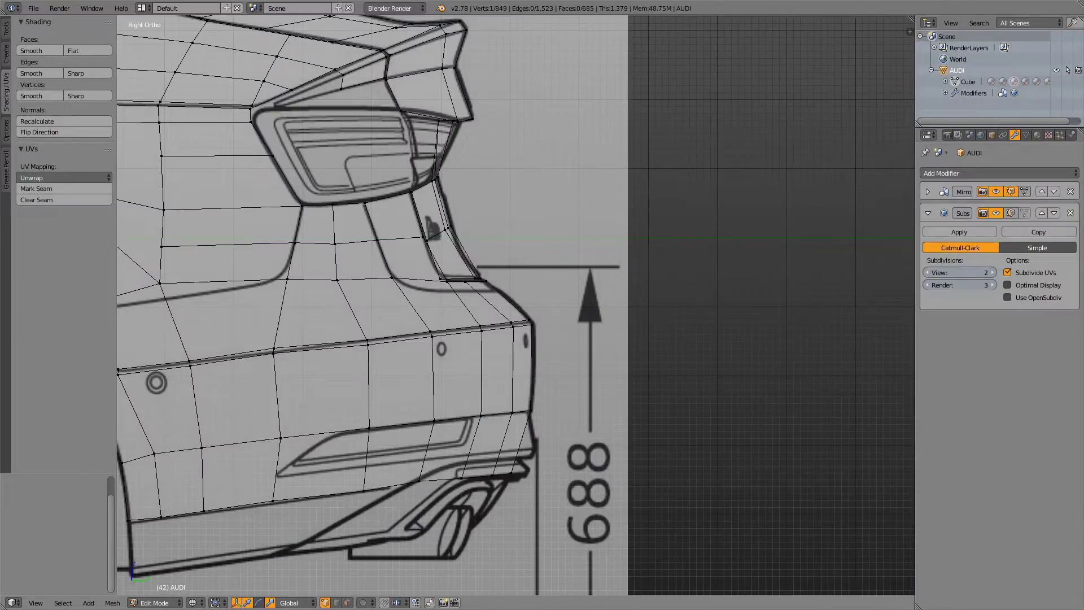
- Back in Blender, add one centred vertical edge loop to the rear bumper's face column beside the centreline
{"action": "middle_click_drag", "start_coordinate": [480, 316], "coordinate": [791, 271], "text": "shift"}
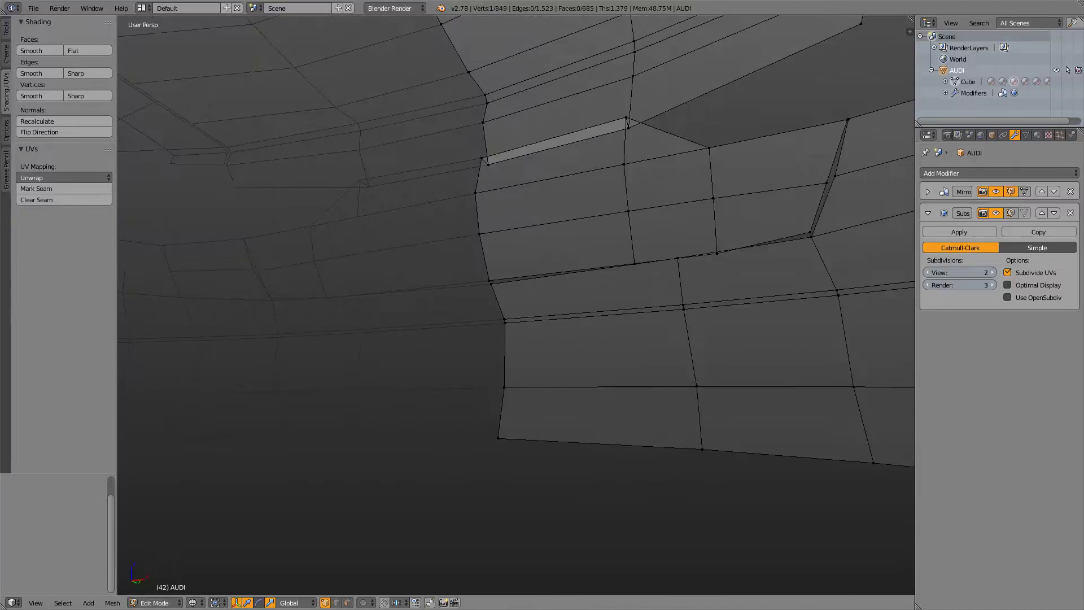
{"action": "key", "text": "KP_3"}
{"action": "middle_click_drag", "start_coordinate": [508, 316], "coordinate": [434, 295], "text": "shift"}
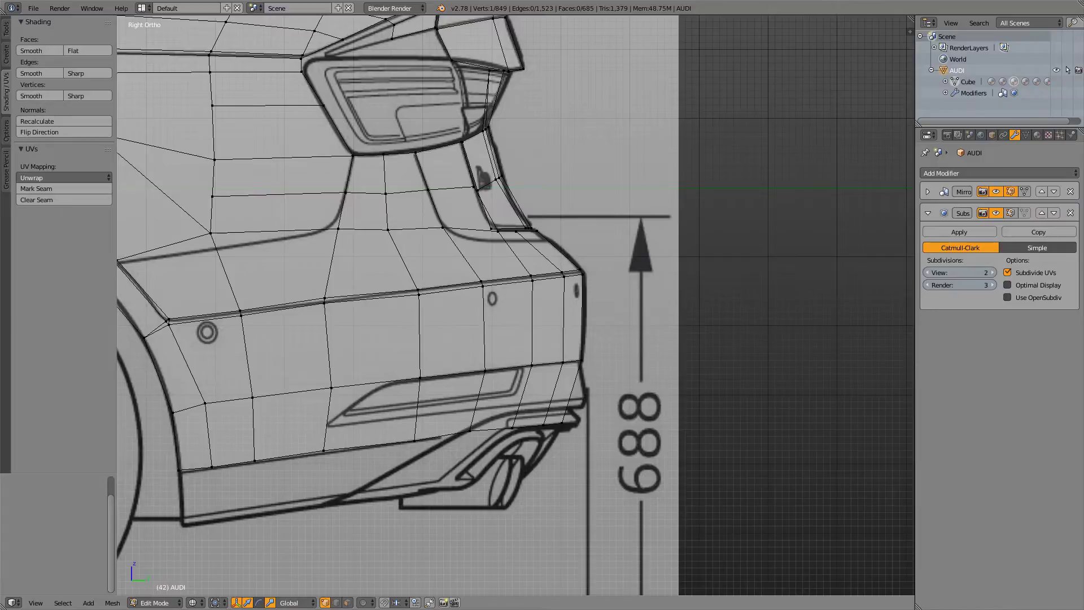
{"action": "scroll", "coordinate": [517, 305], "scroll_direction": "down", "scroll_amount": 6}
{"action": "middle_click_drag", "start_coordinate": [564, 293], "coordinate": [441, 327]}
{"action": "scroll", "coordinate": [516, 305], "scroll_direction": "up", "scroll_amount": 3}
{"action": "middle_click_drag", "start_coordinate": [516, 305], "coordinate": [453, 332]}
{"action": "key", "text": "ctrl+r"}
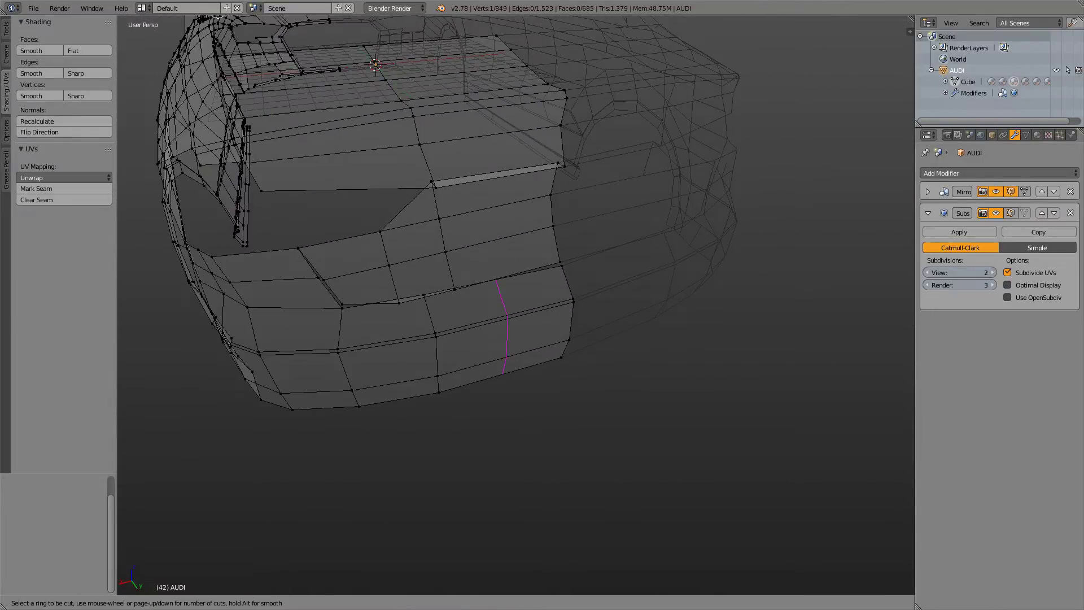
{"action": "left_click", "coordinate": [503, 328]}
{"action": "right_click", "coordinate": [501, 334]}
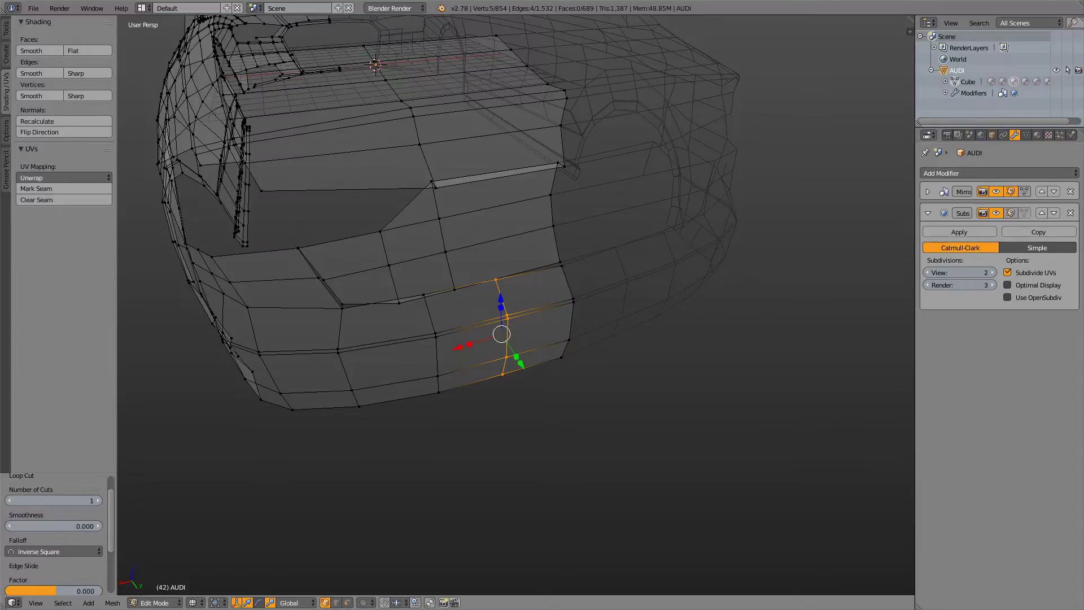
- In top view, move the new bumper edge loop 0.056 along Y onto the blueprint's rear outline
{"action": "key", "text": "KP_7"}
{"action": "scroll", "coordinate": [512, 215], "scroll_direction": "up", "scroll_amount": 5}
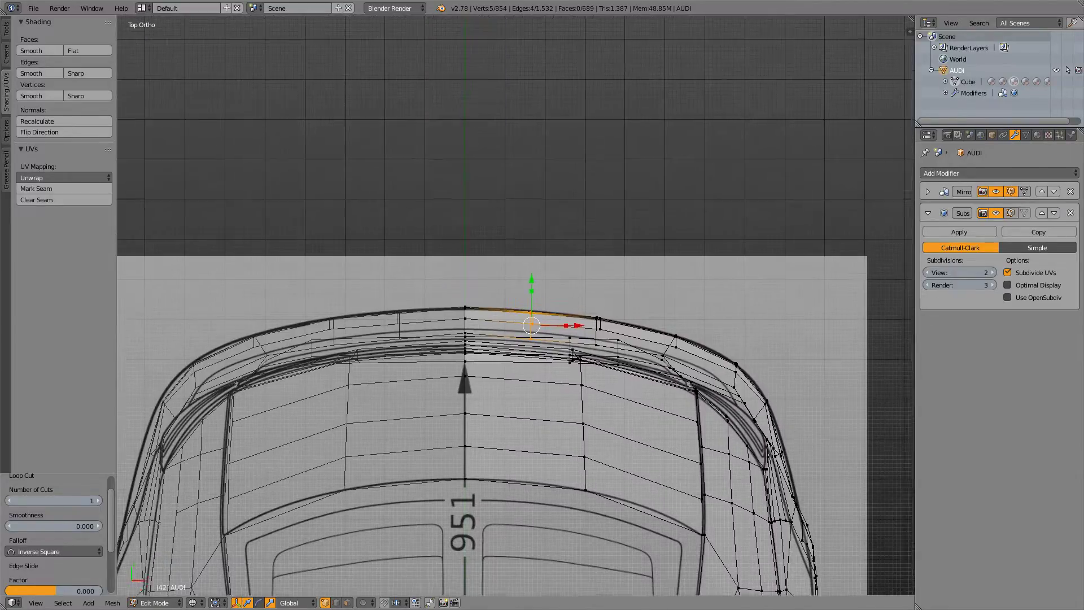
{"action": "scroll", "coordinate": [515, 305], "scroll_direction": "up", "scroll_amount": 2}
{"action": "middle_click_drag", "start_coordinate": [516, 305], "coordinate": [446, 233], "text": "shift"}
{"action": "scroll", "coordinate": [515, 305], "scroll_direction": "up", "scroll_amount": 1}
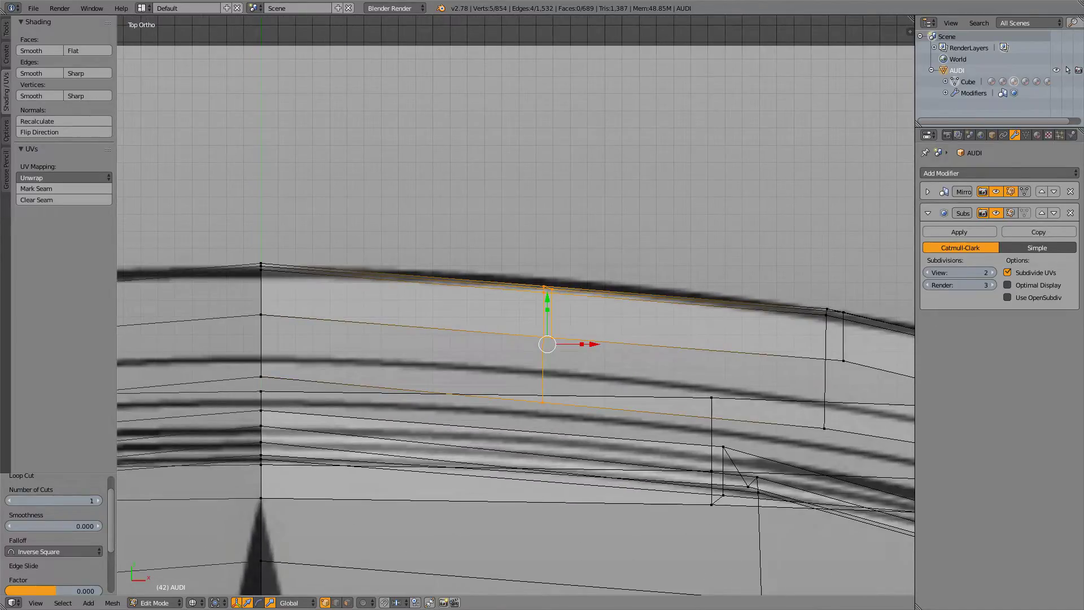
{"action": "key", "text": "g"}
{"action": "key", "text": "y"}
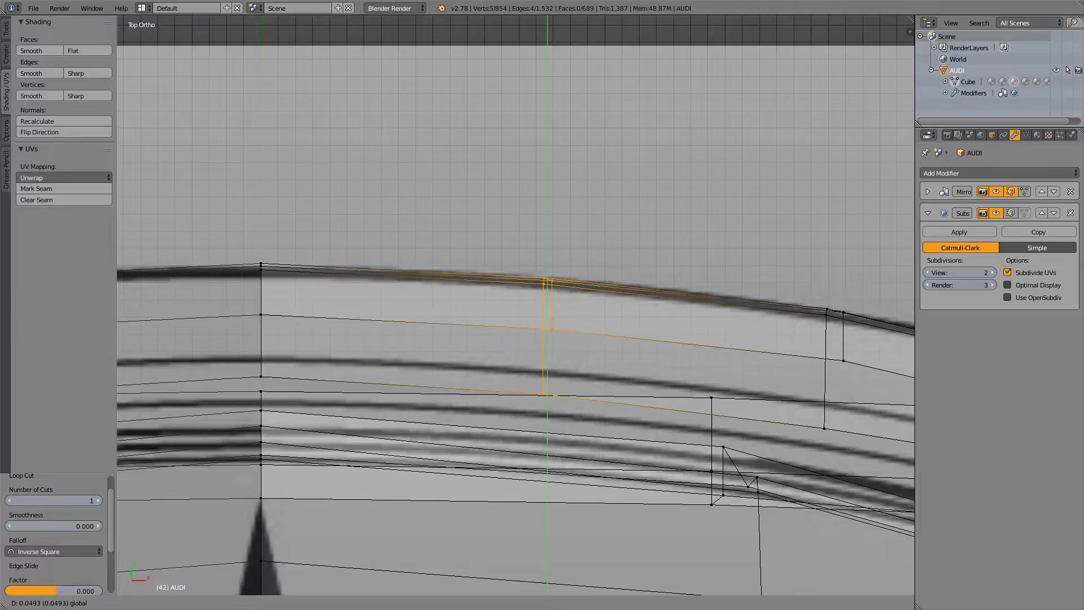
{"action": "key", "text": "Return"}
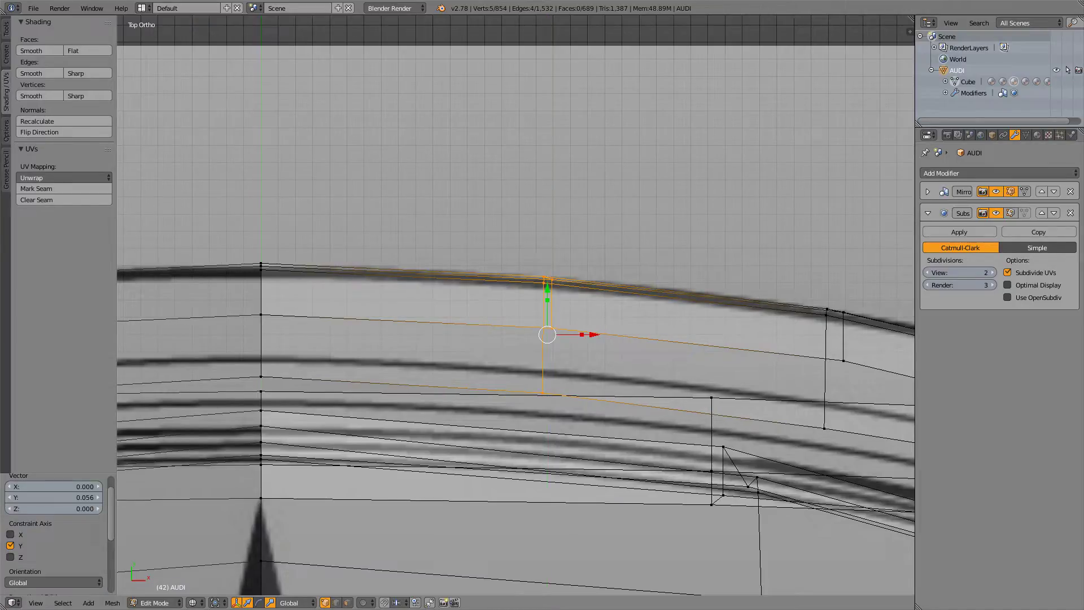
- Select the bumper's centreline edge loop and move it about 0.03 along Y
{"action": "right_click", "coordinate": [616, 291], "text": "alt"}
{"action": "key", "text": "ctrl+shift+z"}
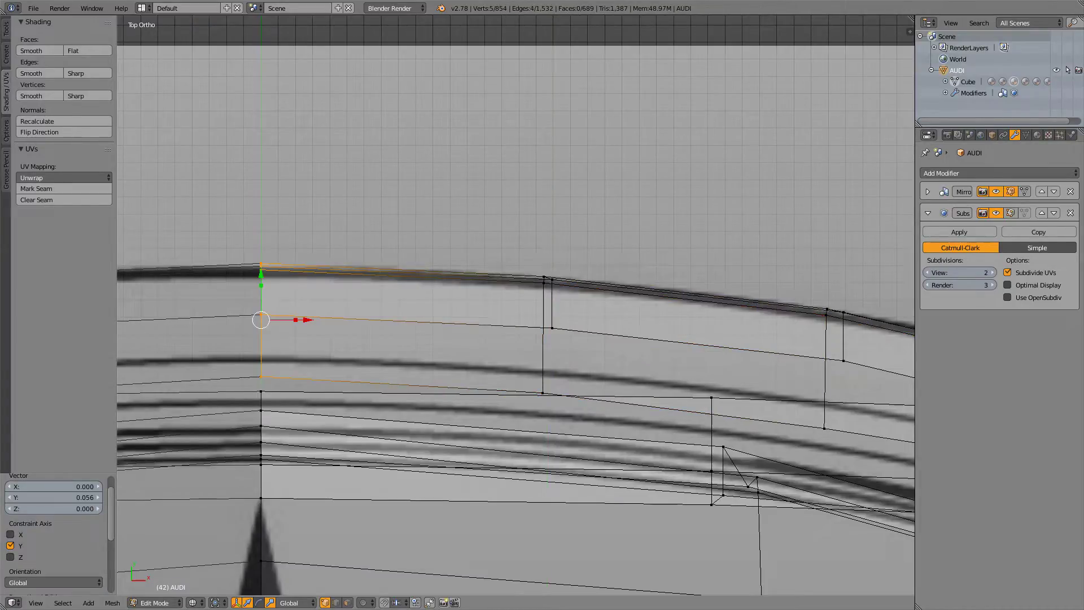
{"action": "key", "text": "ctrl+z"}
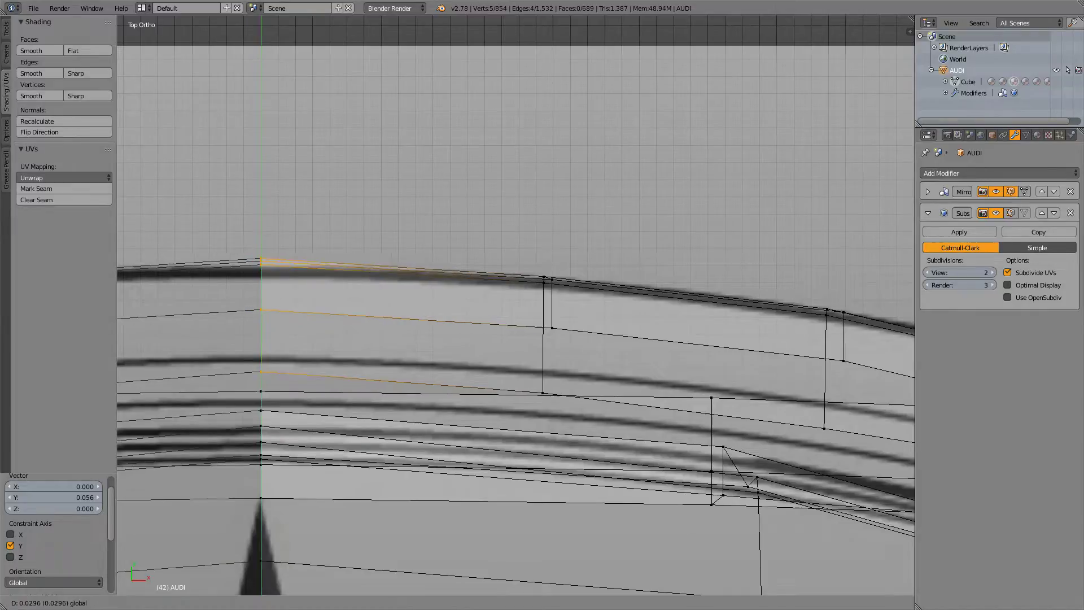
{"action": "key", "text": "ctrl+shift+z"}
- In Object Mode, compare the smoothed rear bumper with the top and side blueprints in wireframe and solid shading
{"action": "key", "text": "Tab"}
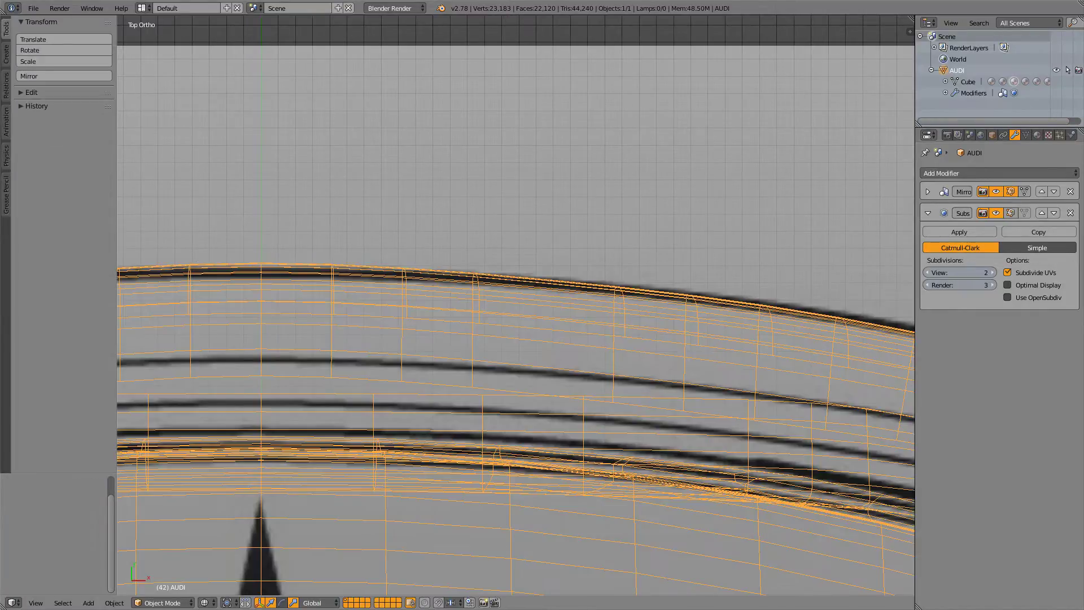
{"action": "key", "text": "KP_3"}
{"action": "scroll", "coordinate": [516, 305], "scroll_direction": "down", "scroll_amount": 2}
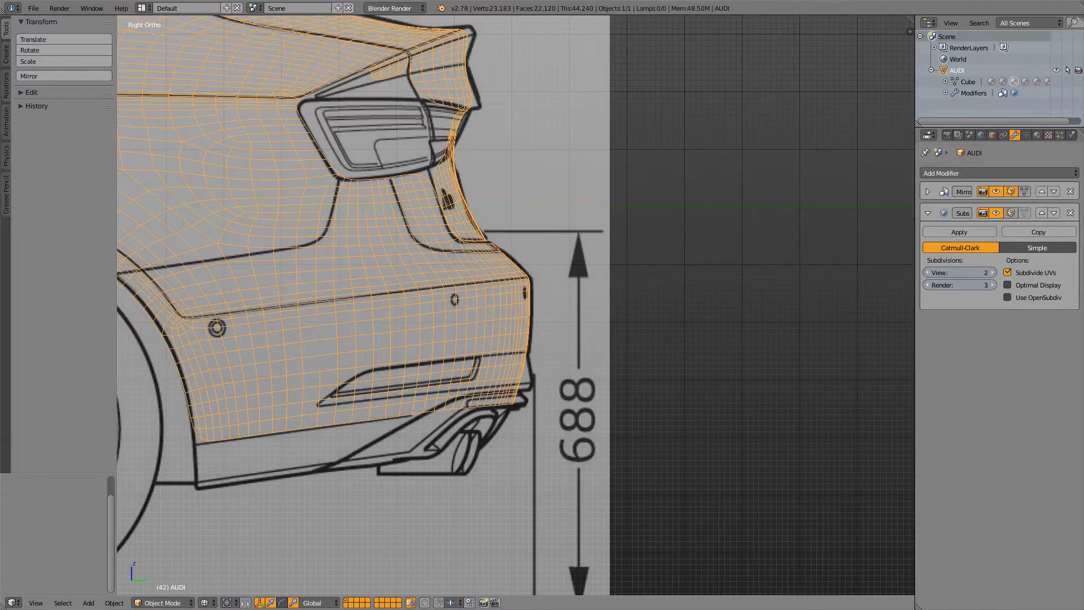
{"action": "key", "text": "z"}
{"action": "scroll", "coordinate": [516, 305], "scroll_direction": "down", "scroll_amount": 4}
{"action": "scroll", "coordinate": [509, 339], "scroll_direction": "up", "scroll_amount": 7}
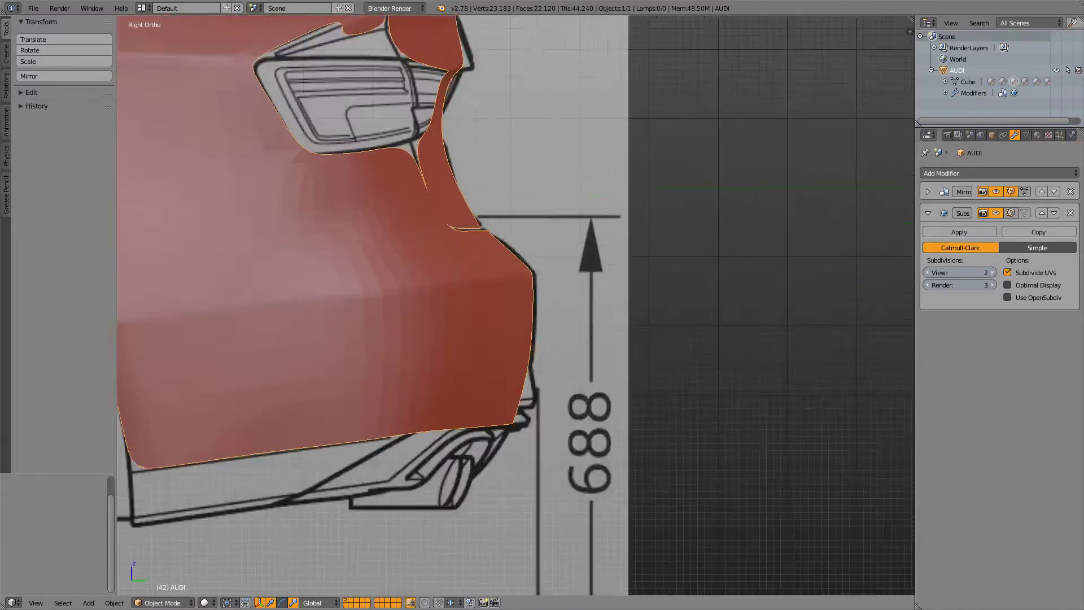
{"action": "scroll", "coordinate": [516, 305], "scroll_direction": "up", "scroll_amount": 4}
{"action": "scroll", "coordinate": [515, 305], "scroll_direction": "down", "scroll_amount": 4}
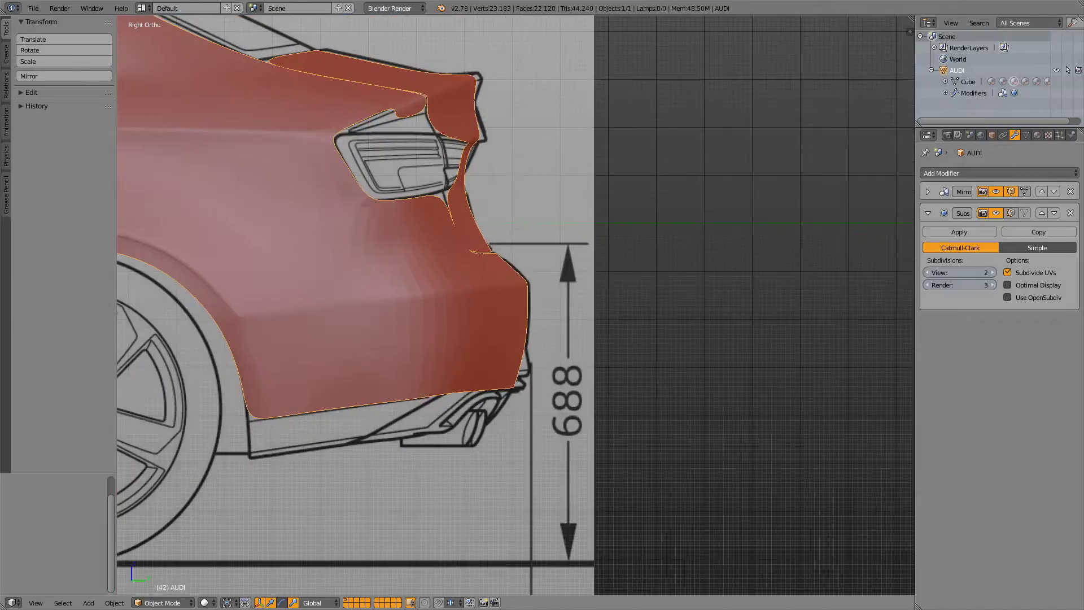
{"action": "middle_click_drag", "start_coordinate": [452, 271], "coordinate": [573, 339], "text": "shift"}
{"action": "scroll", "coordinate": [516, 305], "scroll_direction": "down", "scroll_amount": 5}
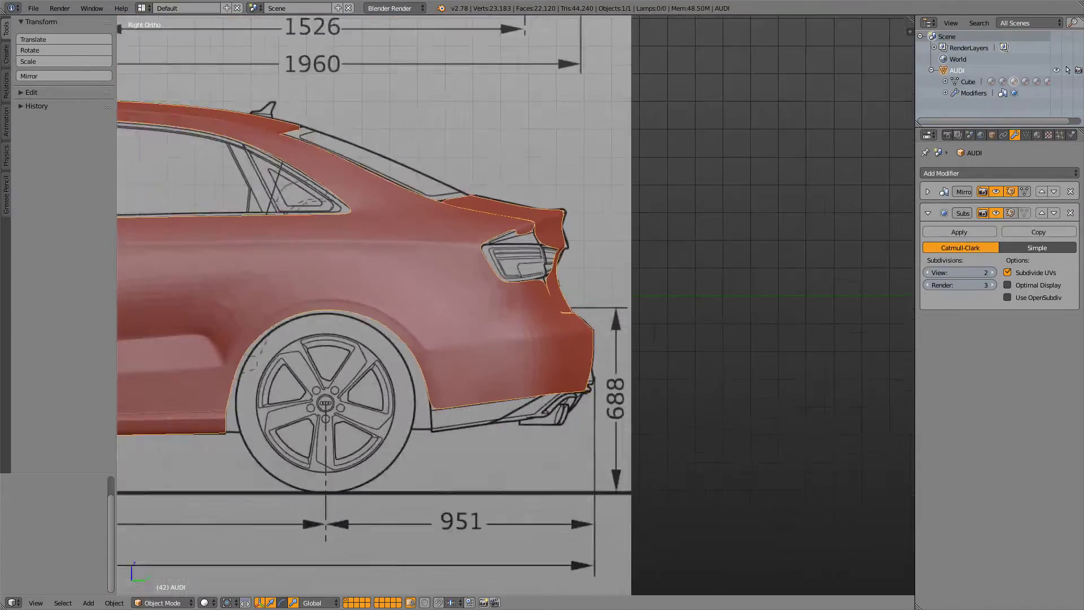
- Inspect the rear bumper's curvature in perspective from several angles, comparing the smoothed surface with the edit mesh, and return to side view
{"action": "middle_click_drag", "start_coordinate": [542, 304], "coordinate": [471, 333]}
{"action": "scroll", "coordinate": [515, 305], "scroll_direction": "up", "scroll_amount": 4}
{"action": "scroll", "coordinate": [515, 305], "scroll_direction": "down", "scroll_amount": 5}
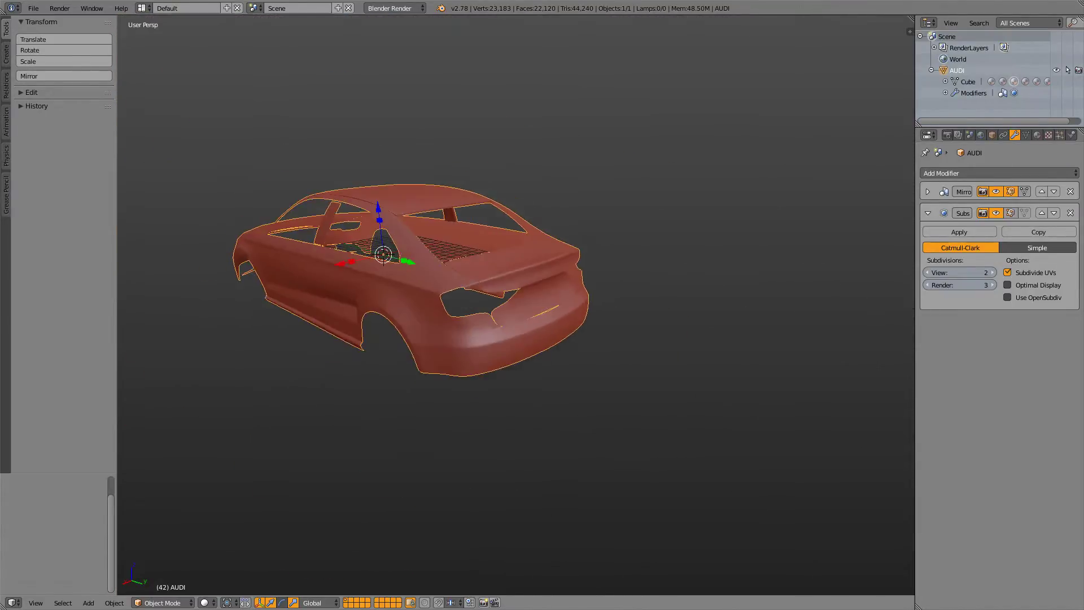
{"action": "scroll", "coordinate": [516, 305], "scroll_direction": "up", "scroll_amount": 4}
{"action": "middle_click_drag", "start_coordinate": [516, 305], "coordinate": [508, 242]}
{"action": "scroll", "coordinate": [516, 305], "scroll_direction": "down", "scroll_amount": 3}
{"action": "key", "text": "Tab"}
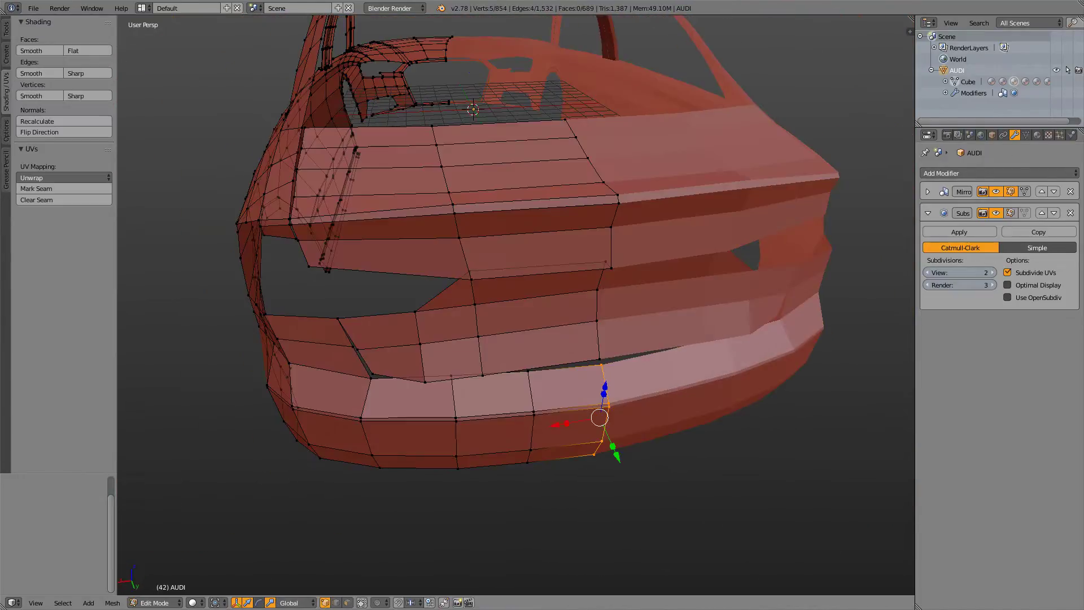
{"action": "key", "text": "Tab"}
{"action": "key", "text": "Tab"}
{"action": "middle_click_drag", "start_coordinate": [515, 305], "coordinate": [626, 259]}
{"action": "key", "text": "Tab"}
{"action": "scroll", "coordinate": [515, 305], "scroll_direction": "down", "scroll_amount": 2}
{"action": "scroll", "coordinate": [515, 305], "scroll_direction": "up", "scroll_amount": 3}
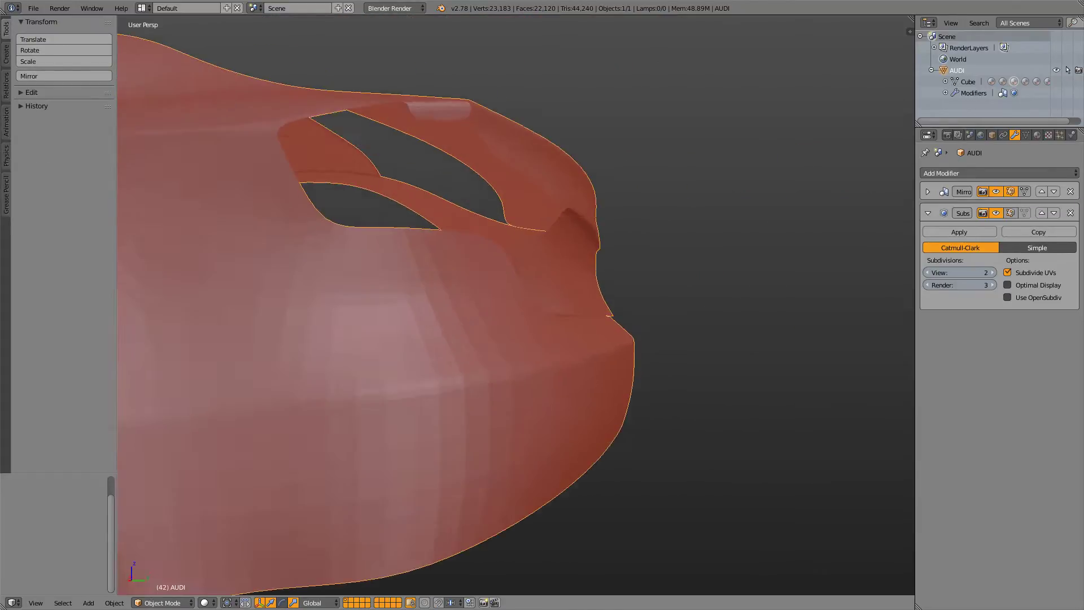
{"action": "scroll", "coordinate": [516, 305], "scroll_direction": "down", "scroll_amount": 2}
{"action": "key", "text": "KP_3"}
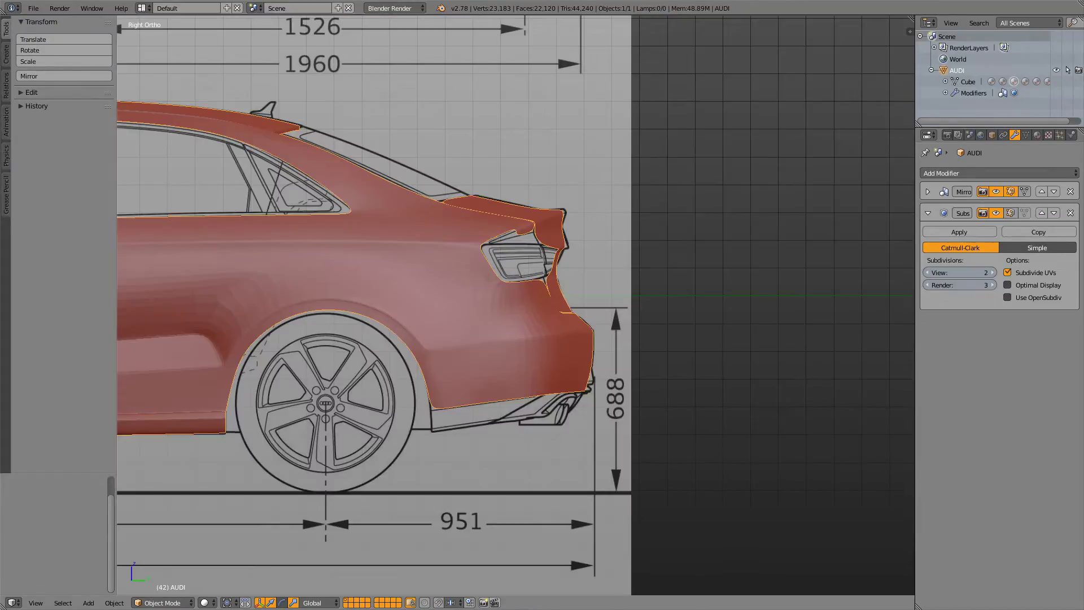
- In side-view wireframe, select the two close crease-line vertices behind the rear wheel arch and nudge them onto the blueprint's bumper line
{"action": "key", "text": "z"}
{"action": "scroll", "coordinate": [516, 305], "scroll_direction": "down", "scroll_amount": 7}
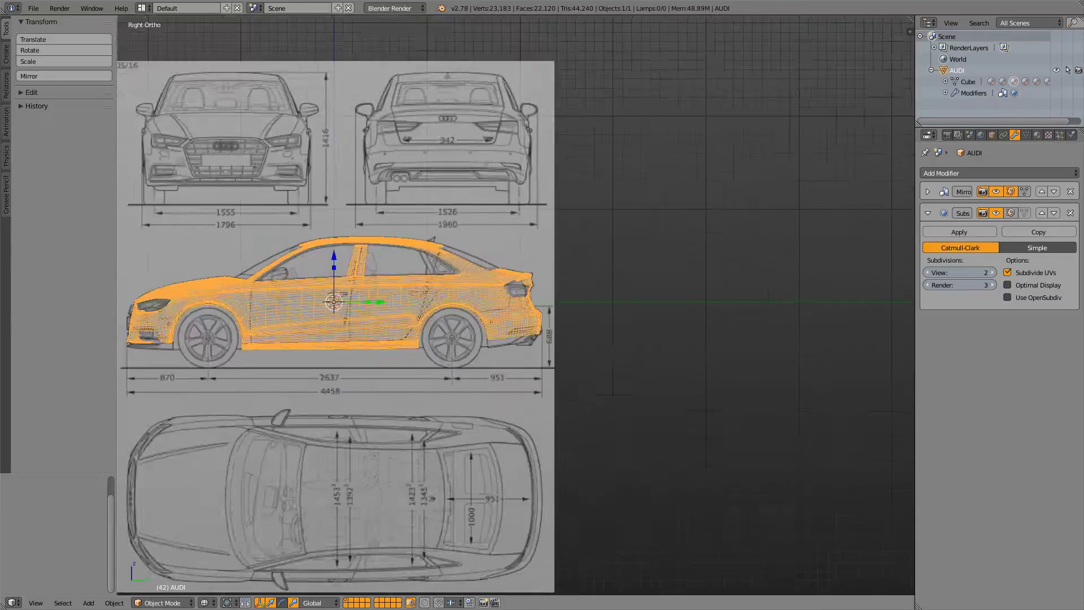
{"action": "scroll", "coordinate": [516, 304], "scroll_direction": "up", "scroll_amount": 9}
{"action": "key", "text": "Tab"}
{"action": "scroll", "coordinate": [515, 305], "scroll_direction": "up", "scroll_amount": 4}
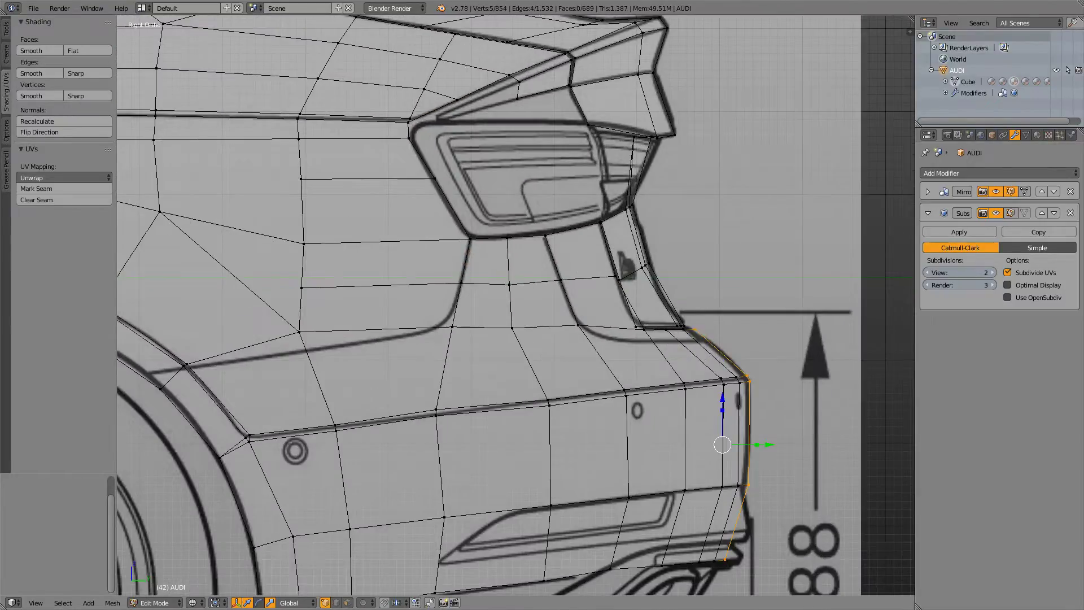
{"action": "scroll", "coordinate": [287, 474], "scroll_direction": "up", "scroll_amount": 3}
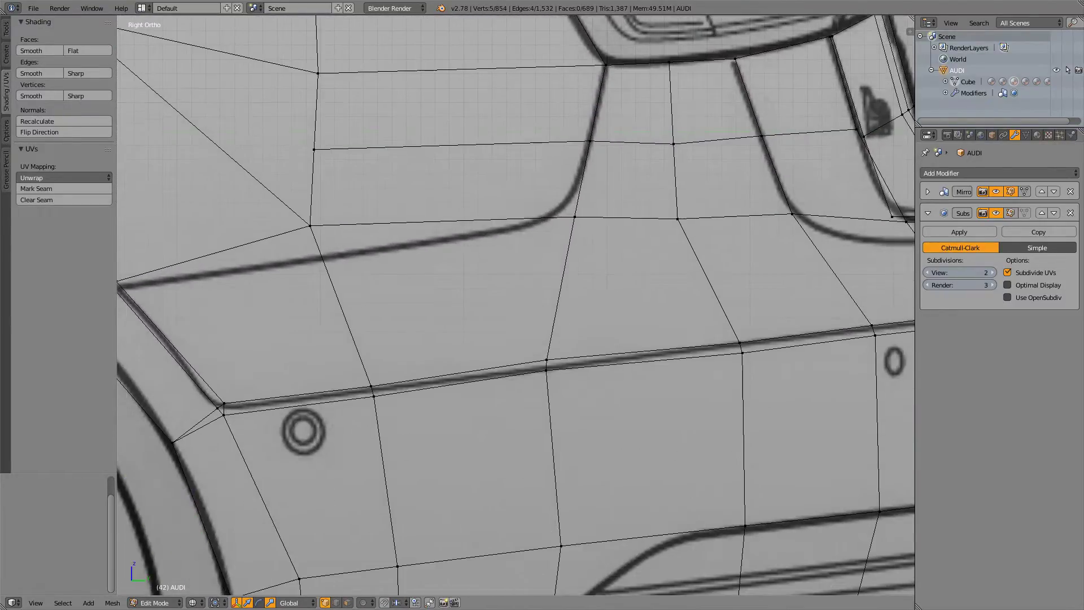
{"action": "key", "text": "c"}
{"action": "left_click_drag", "start_coordinate": [548, 353], "coordinate": [554, 385]}
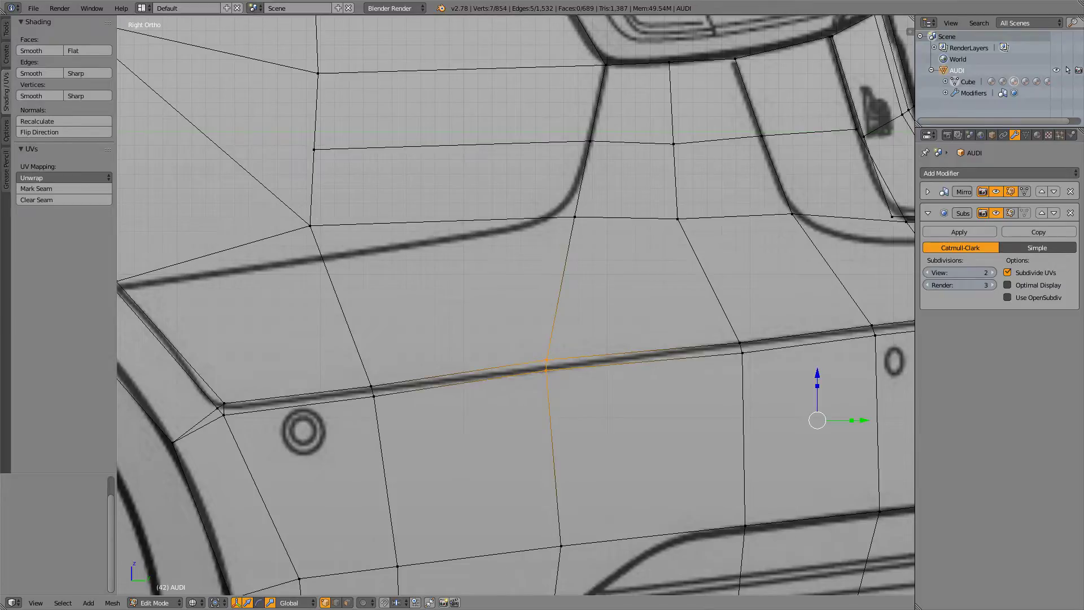
{"action": "key", "text": "a"}
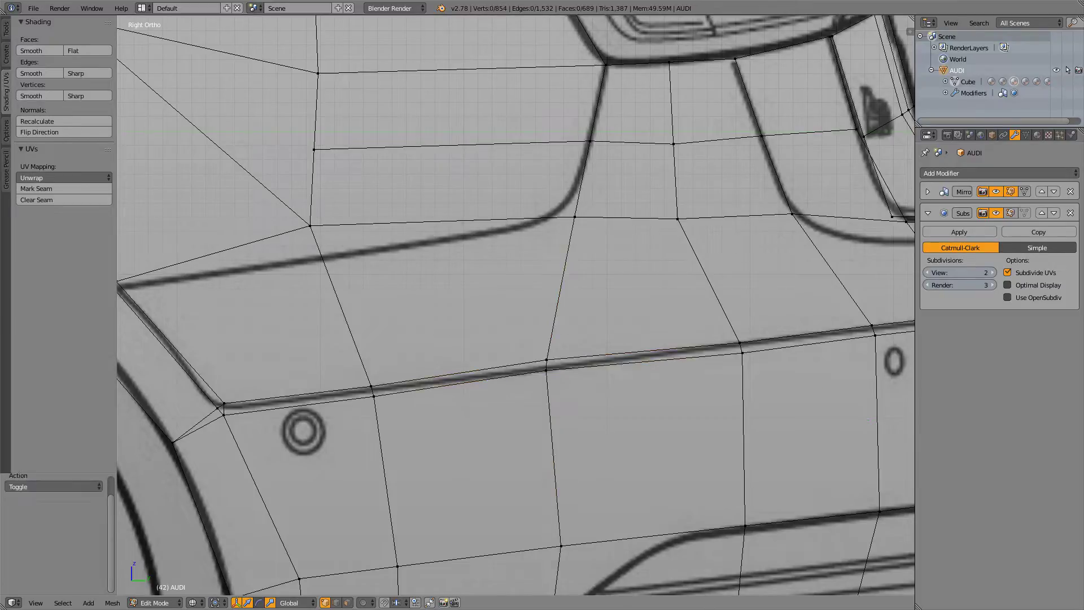
{"action": "key", "text": "a"}
{"action": "key", "text": "a"}
{"action": "key", "text": "c"}
{"action": "left_click_drag", "start_coordinate": [543, 366], "coordinate": [557, 384]}
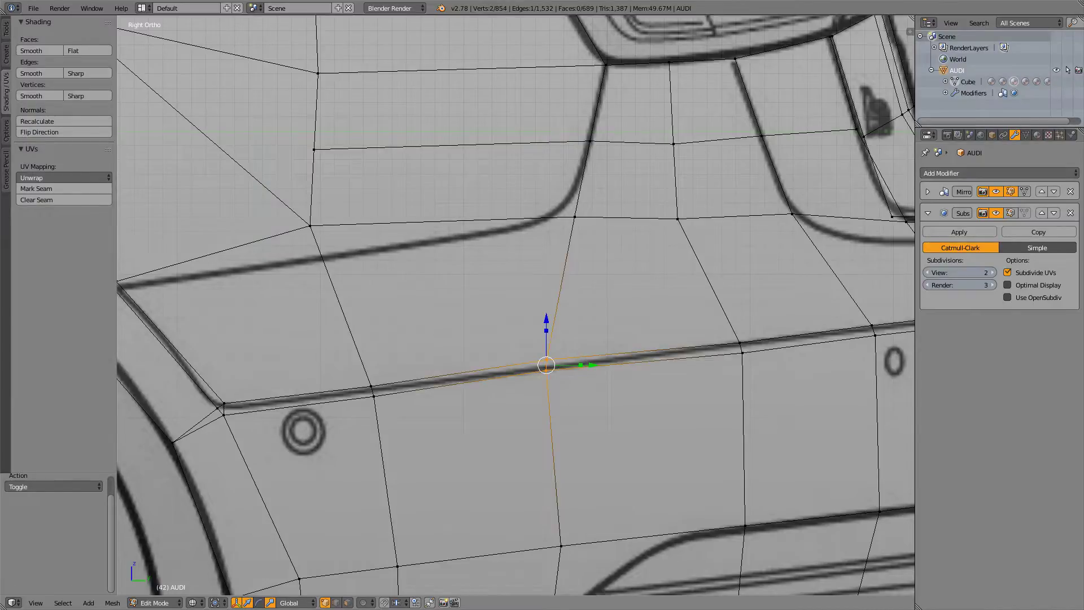
{"action": "key", "text": "g"}
{"action": "key", "text": "Return"}
- Check the smoothed bumper wireframe against the side blueprint in Object Mode, and return to Edit Mode
{"action": "key", "text": "Tab"}
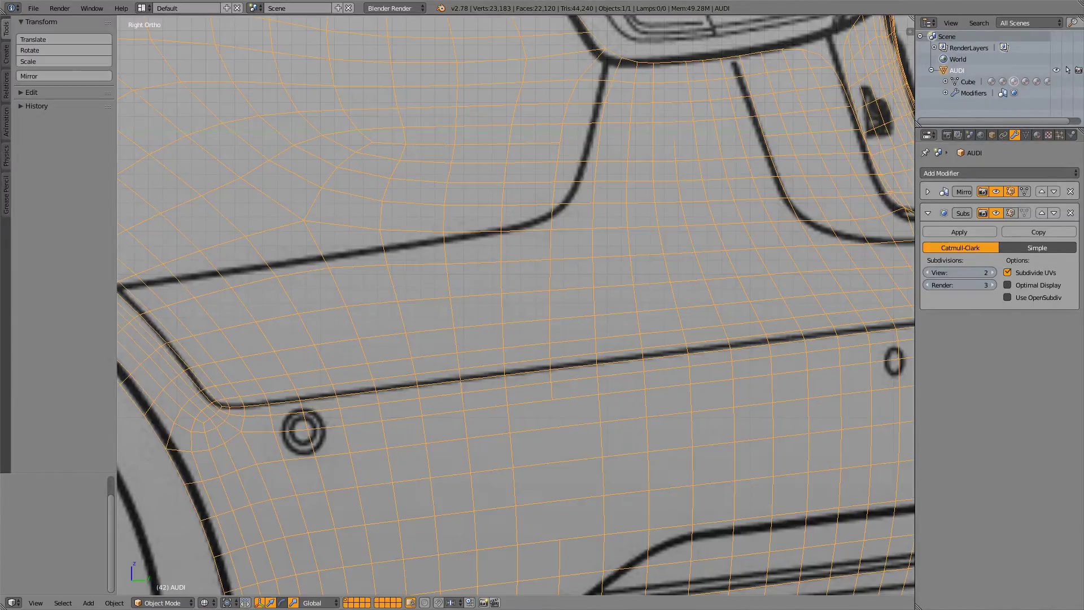
{"action": "scroll", "coordinate": [516, 305], "scroll_direction": "down", "scroll_amount": 8}
{"action": "scroll", "coordinate": [516, 305], "scroll_direction": "up", "scroll_amount": 4}
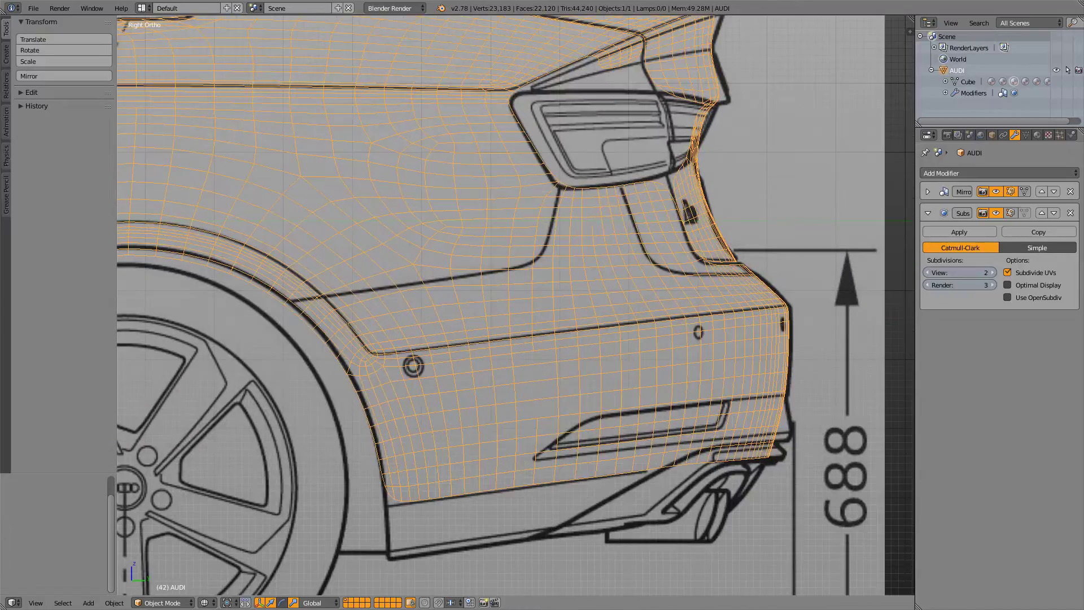
{"action": "key", "text": "Tab"}
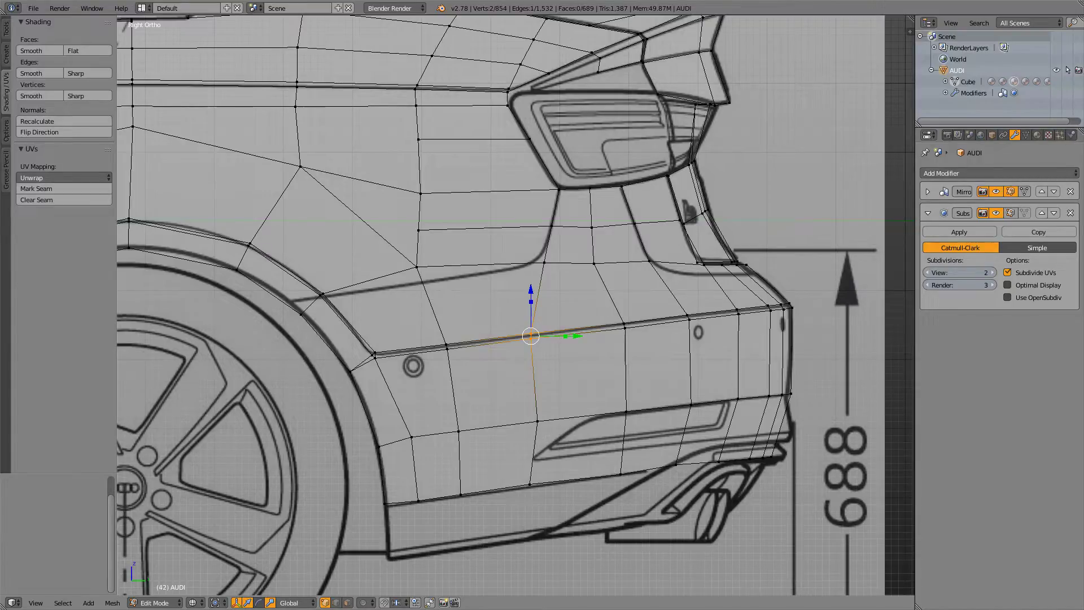
{"action": "middle_click_drag", "start_coordinate": [530, 336], "coordinate": [494, 401], "text": "shift"}
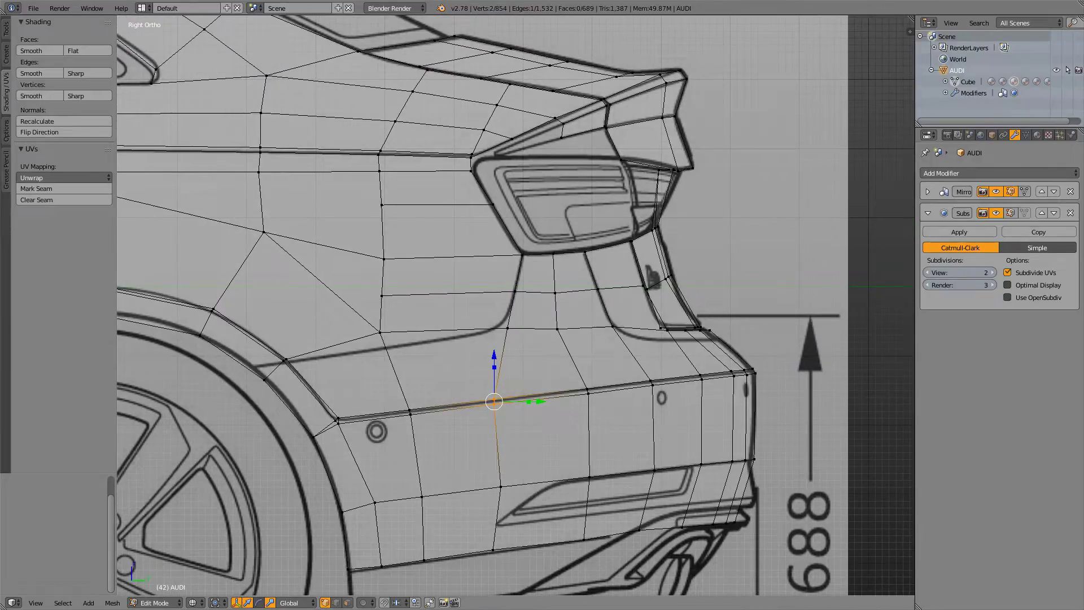
- Switch to the back view and compare the smoothed rear end with the rear blueprint, returning to Edit Mode
{"action": "key", "text": "KP_1"}
{"action": "key", "text": "ctrl+KP_1"}
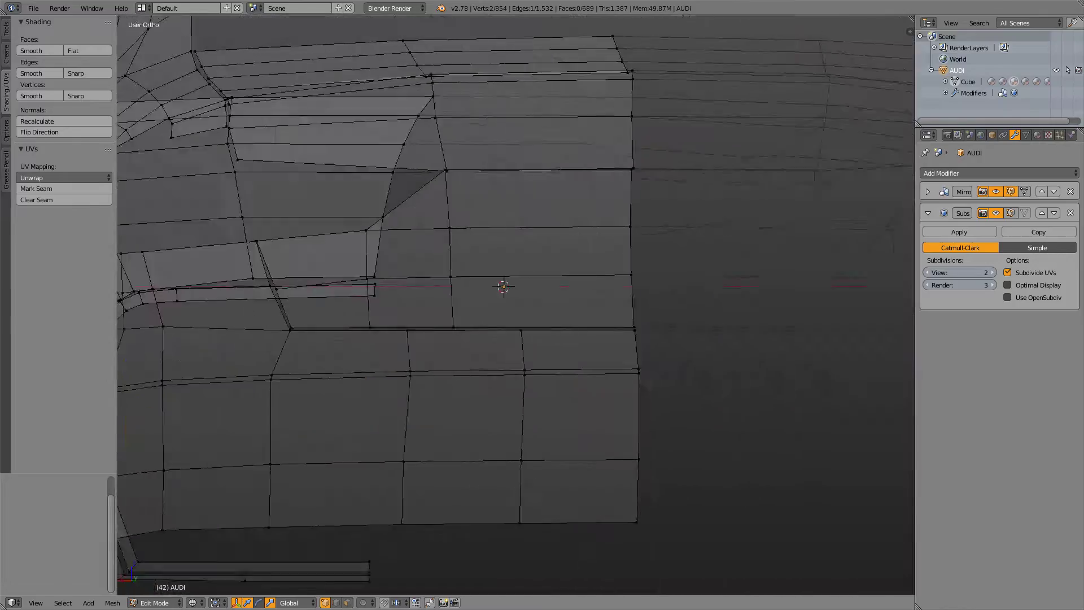
{"action": "scroll", "coordinate": [516, 305], "scroll_direction": "up", "scroll_amount": 8}
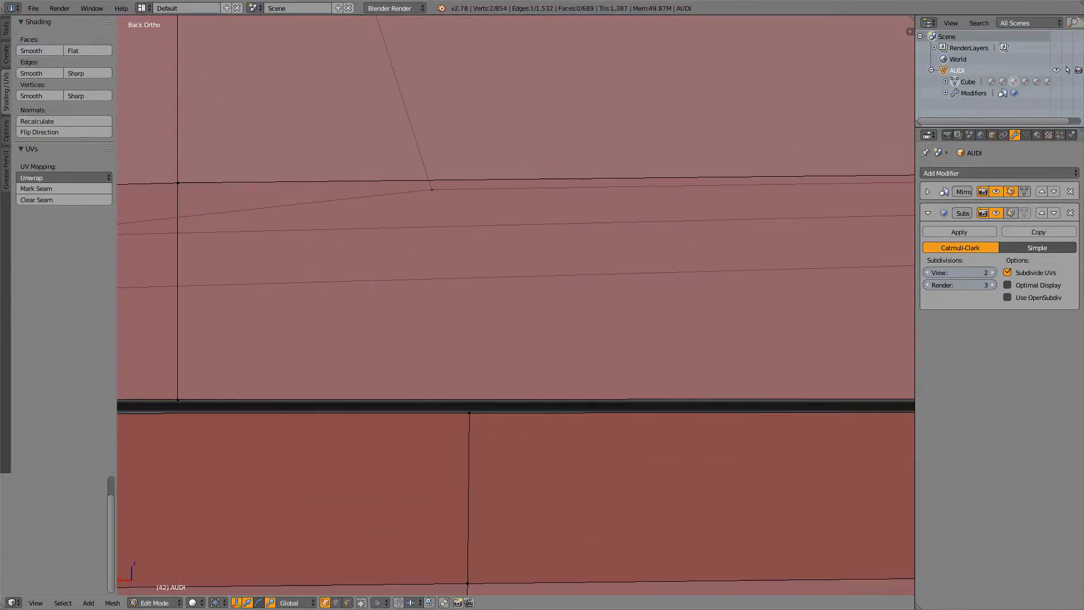
{"action": "scroll", "coordinate": [516, 306], "scroll_direction": "down", "scroll_amount": 14}
{"action": "key", "text": "Tab"}
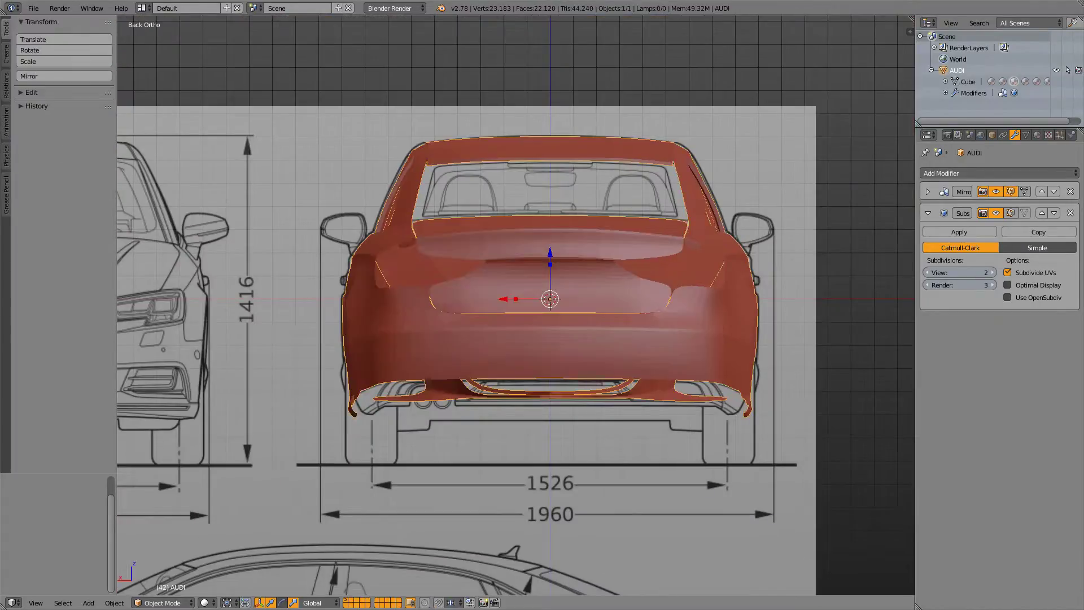
{"action": "key", "text": "Tab"}
{"action": "scroll", "coordinate": [515, 305], "scroll_direction": "up", "scroll_amount": 6}
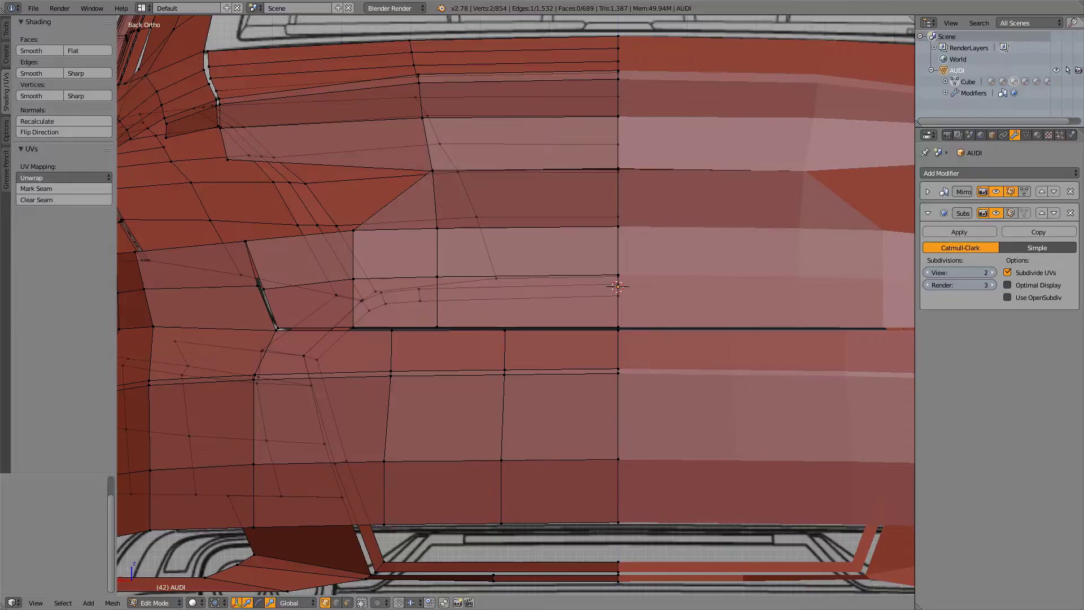
{"action": "scroll", "coordinate": [516, 305], "scroll_direction": "down", "scroll_amount": 6}
{"action": "scroll", "coordinate": [515, 304], "scroll_direction": "up", "scroll_amount": 6}
- Compare the bumper's edit mesh with the rear blueprint, alternating between wireframe and solid shading
{"action": "key", "text": "z"}
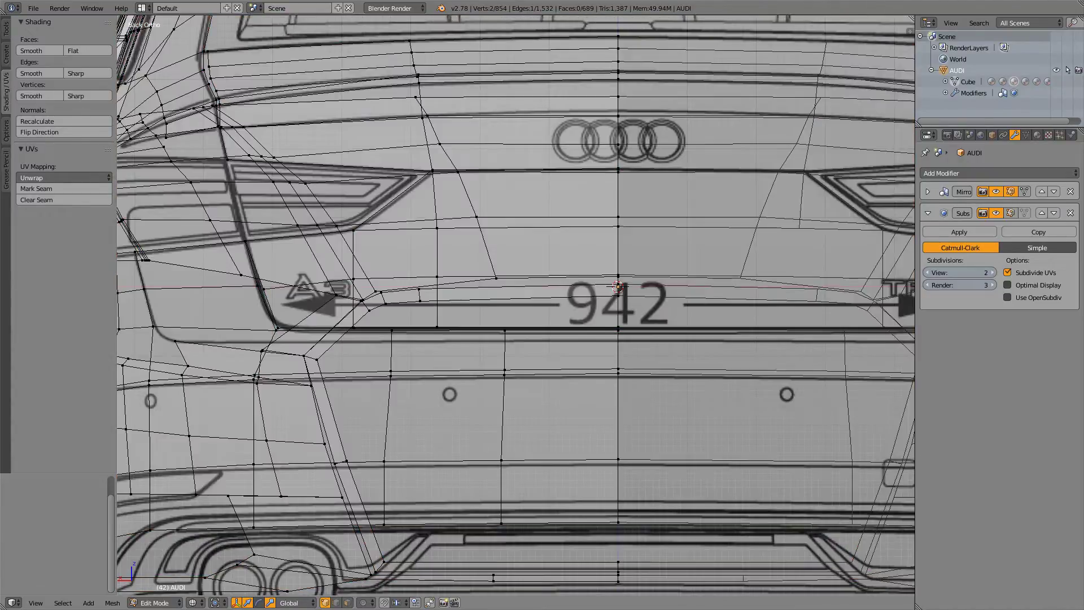
{"action": "scroll", "coordinate": [516, 305], "scroll_direction": "down", "scroll_amount": 5}
{"action": "key", "text": "z"}
{"action": "key", "text": "z"}
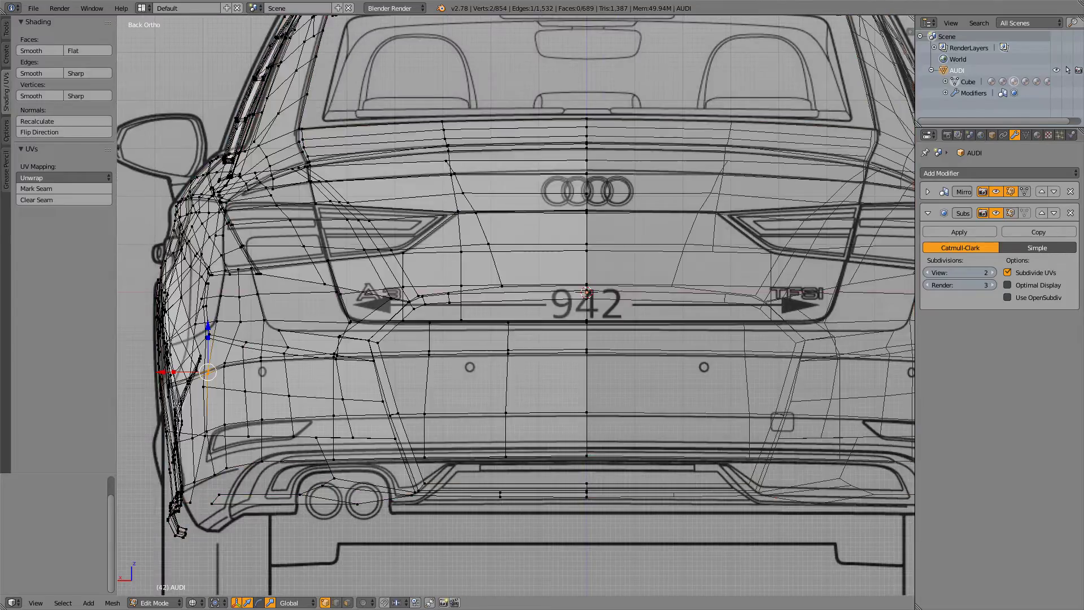
{"action": "key", "text": "z"}
{"action": "scroll", "coordinate": [515, 305], "scroll_direction": "up", "scroll_amount": 4}
{"action": "key", "text": "z"}
{"action": "key", "text": "z"}
{"action": "key", "text": "z"}
{"action": "key", "text": "z"}
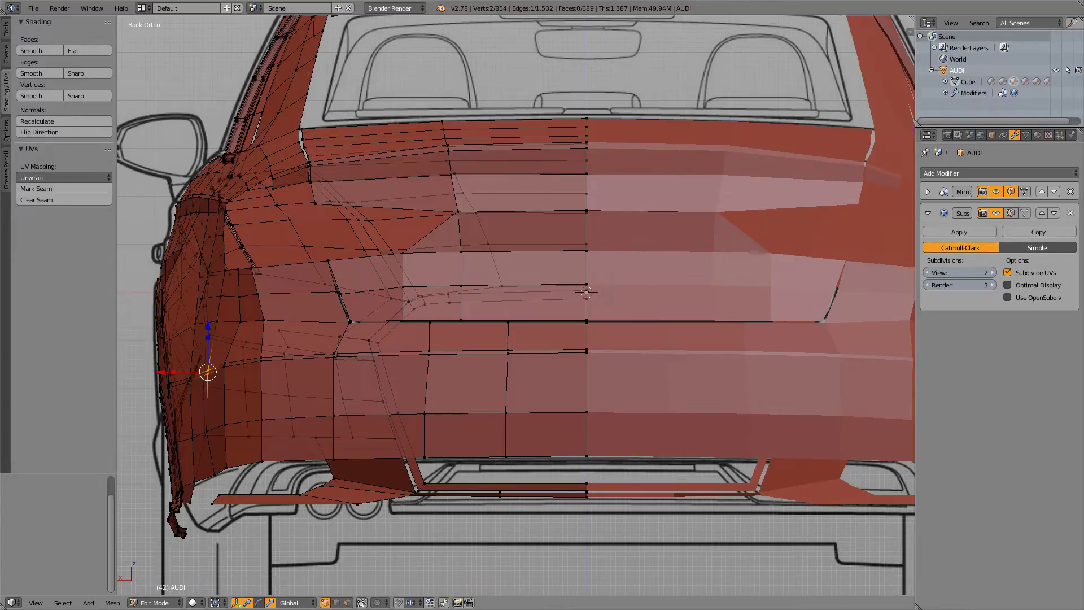
- Inspect the bumper corner and trunk edges in perspective, then return to the side view in wireframe
{"action": "key", "text": "KP_3"}
{"action": "scroll", "coordinate": [515, 305], "scroll_direction": "up", "scroll_amount": 6}
{"action": "middle_click_drag", "start_coordinate": [516, 304], "coordinate": [372, 338]}
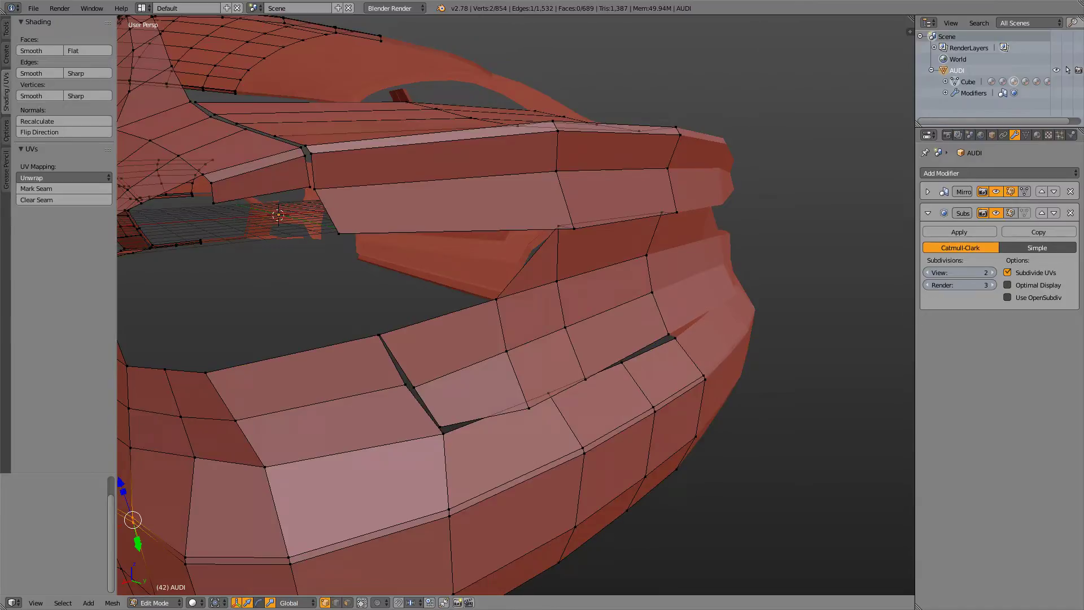
{"action": "scroll", "coordinate": [515, 305], "scroll_direction": "down", "scroll_amount": 6}
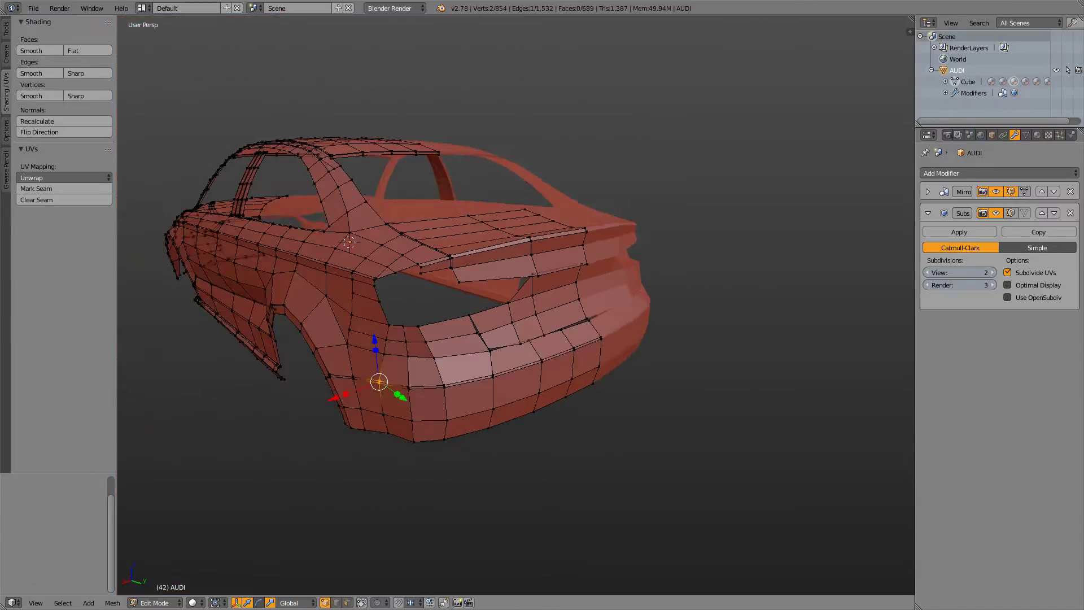
{"action": "middle_click_drag", "start_coordinate": [452, 316], "coordinate": [508, 316]}
{"action": "key", "text": "KP_3"}
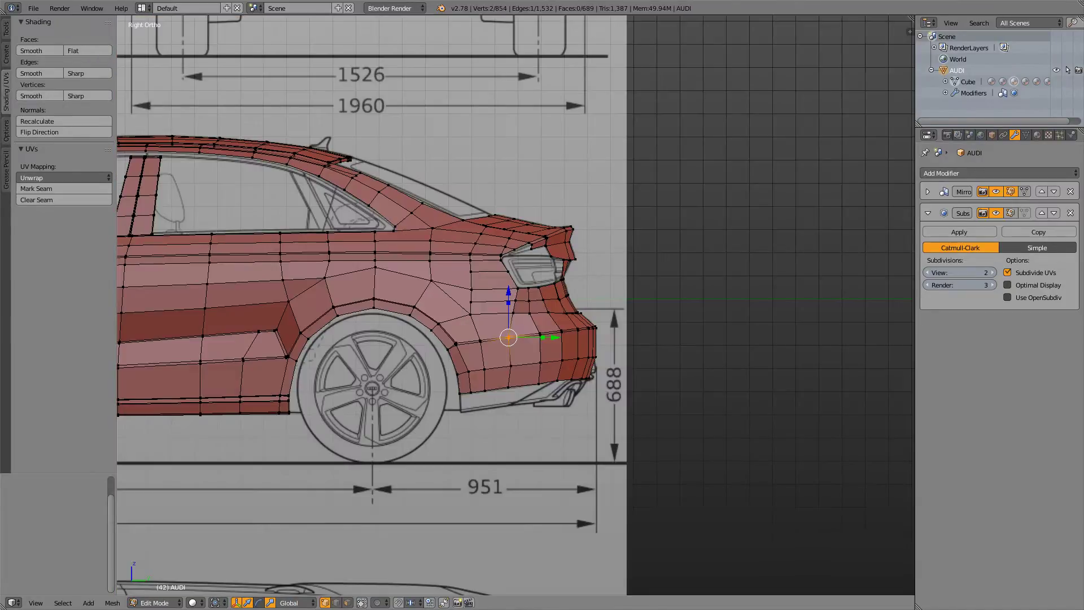
{"action": "scroll", "coordinate": [516, 305], "scroll_direction": "up", "scroll_amount": 5}
{"action": "key", "text": "z"}
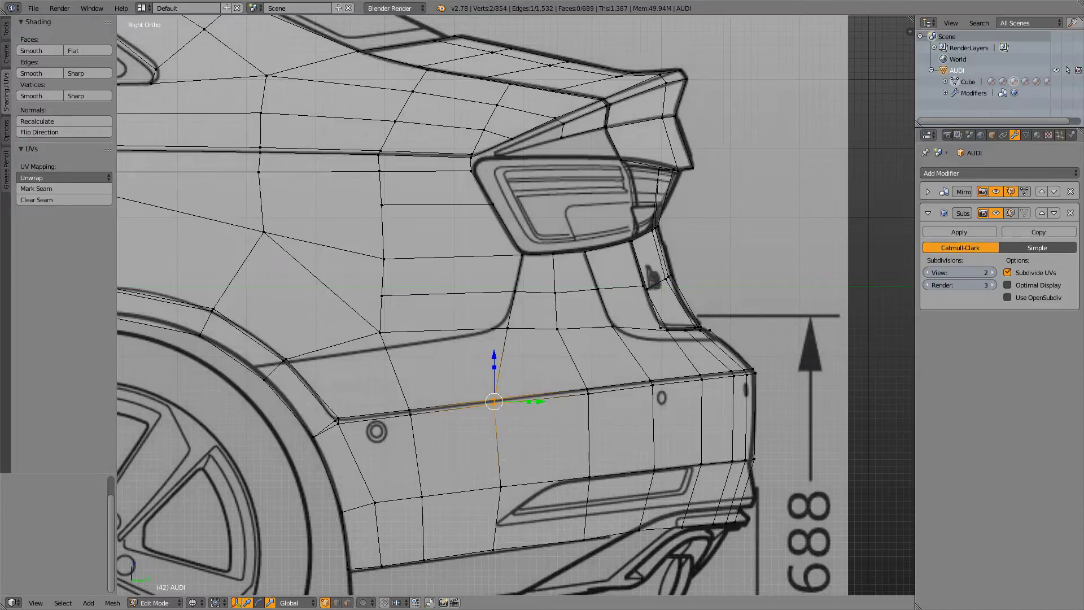
- Switch to the Photos windows and examine the rear bumper in the open Audi reference pictures
{"action": "key", "text": "alt+Tab"}
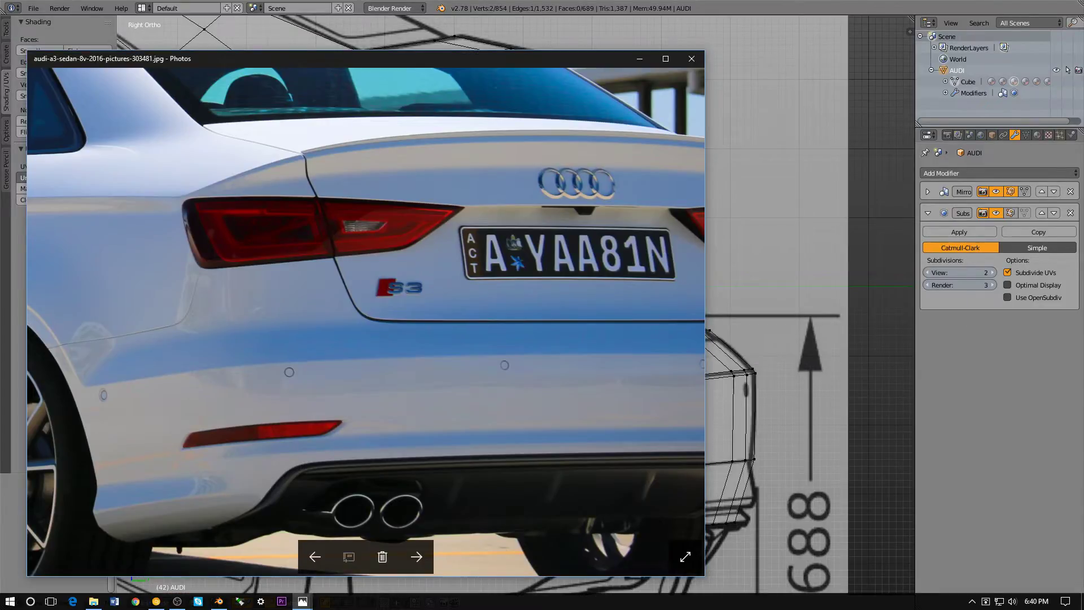
{"action": "key", "text": "alt+Tab"}
{"action": "key", "text": "alt+Tab"}
{"action": "key", "text": "Tab"}
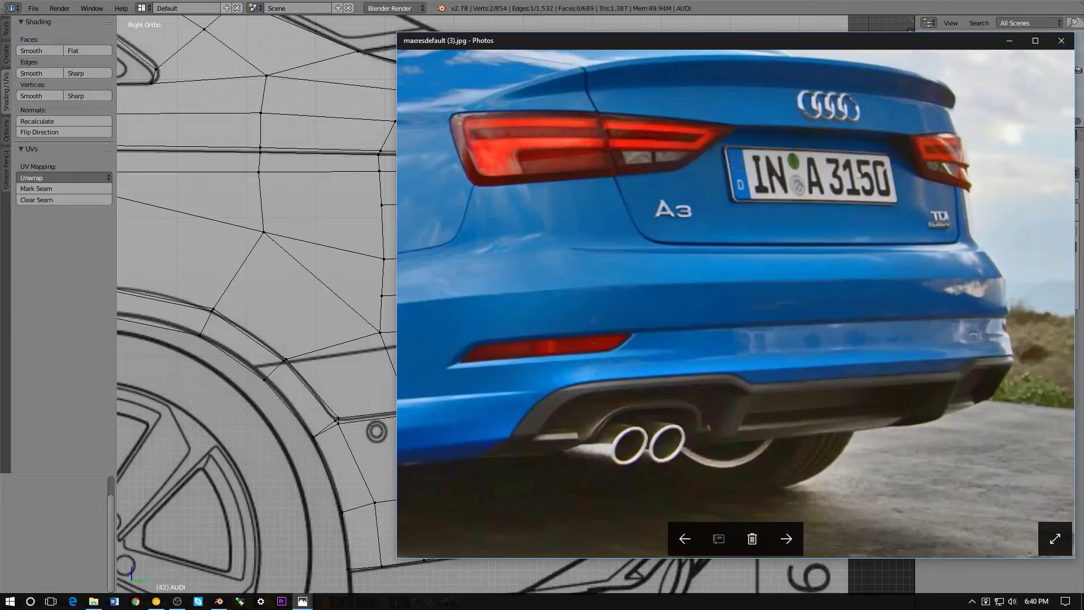
{"action": "scroll", "coordinate": [791, 305], "scroll_direction": "down", "scroll_amount": 3}
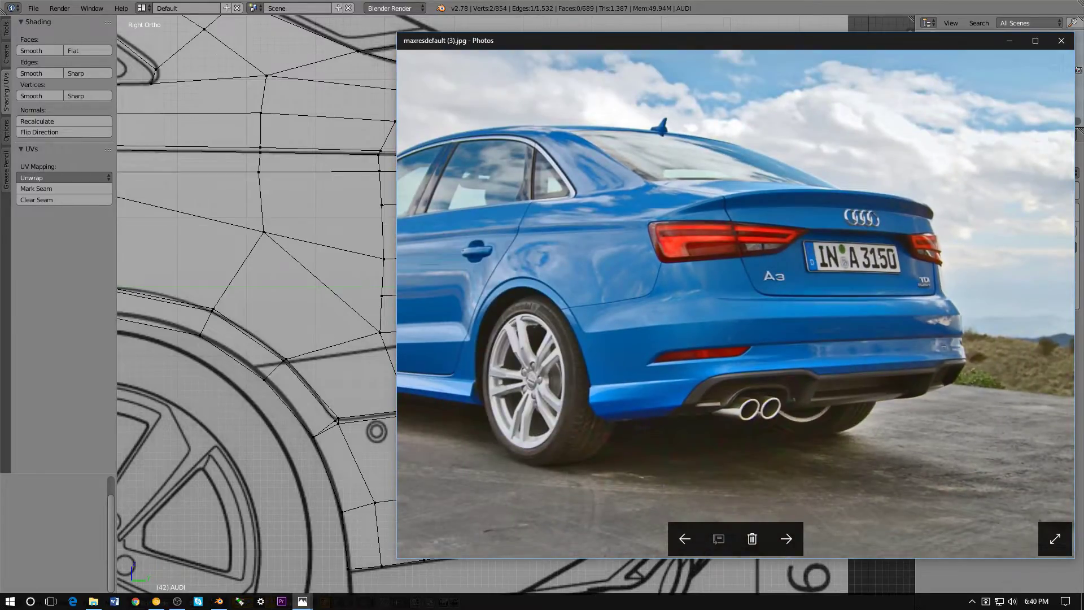
- Browse the ref folder for another rear view and preview audi_a3_sedan_2.0_tdi_s_line_quattro_2.jpeg
{"action": "left_click", "coordinate": [94, 602]}
{"action": "left_click", "coordinate": [504, 284]}
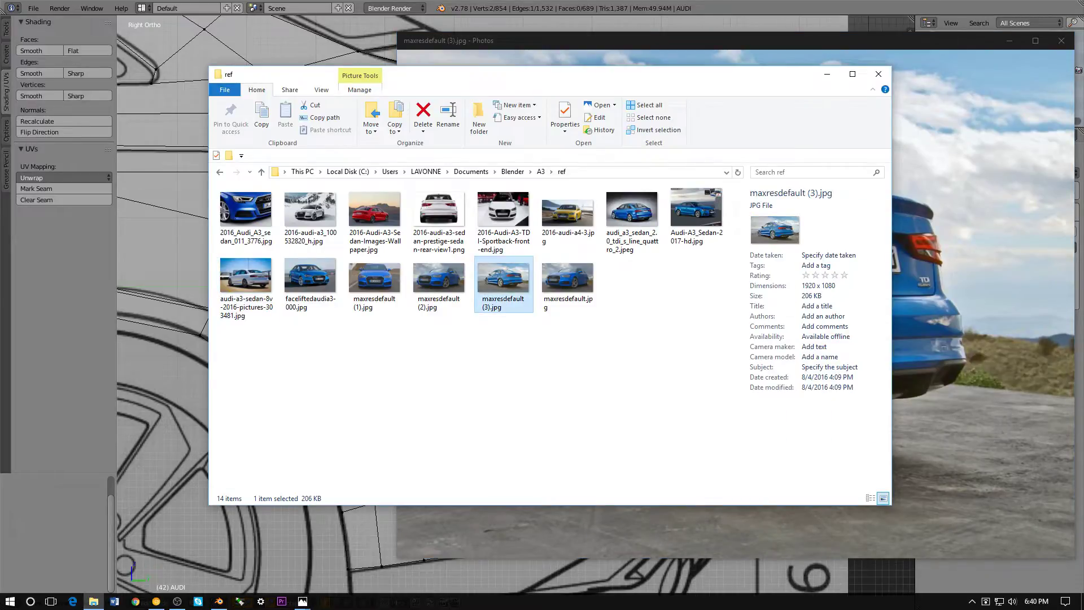
{"action": "left_click", "coordinate": [503, 218]}
{"action": "left_click", "coordinate": [568, 217]}
{"action": "left_click", "coordinate": [439, 217]}
{"action": "left_click", "coordinate": [452, 373]}
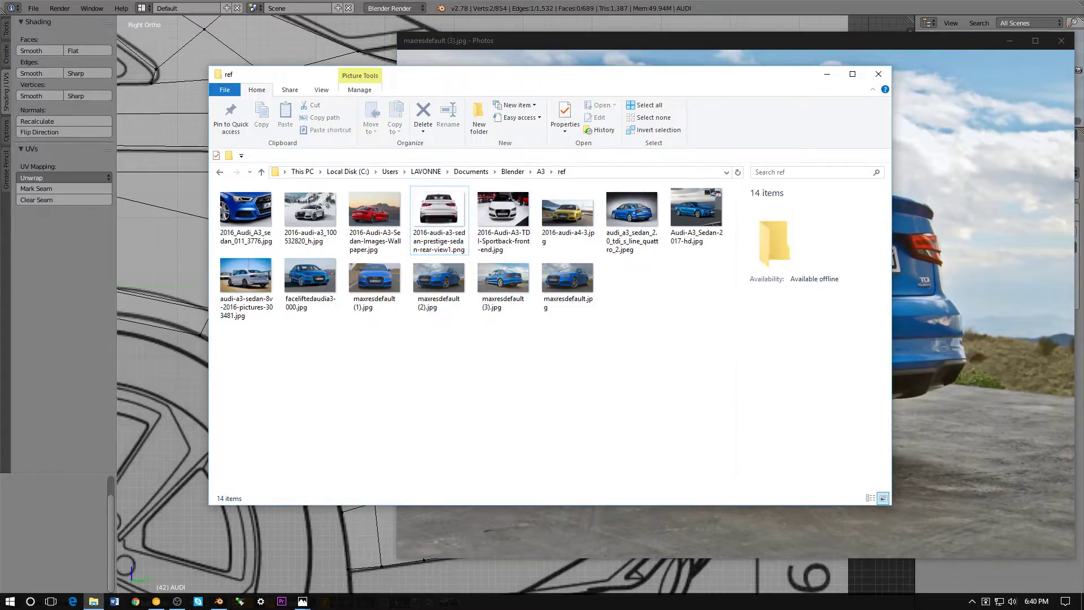
{"action": "left_click", "coordinate": [632, 217]}
{"action": "key", "text": "space"}
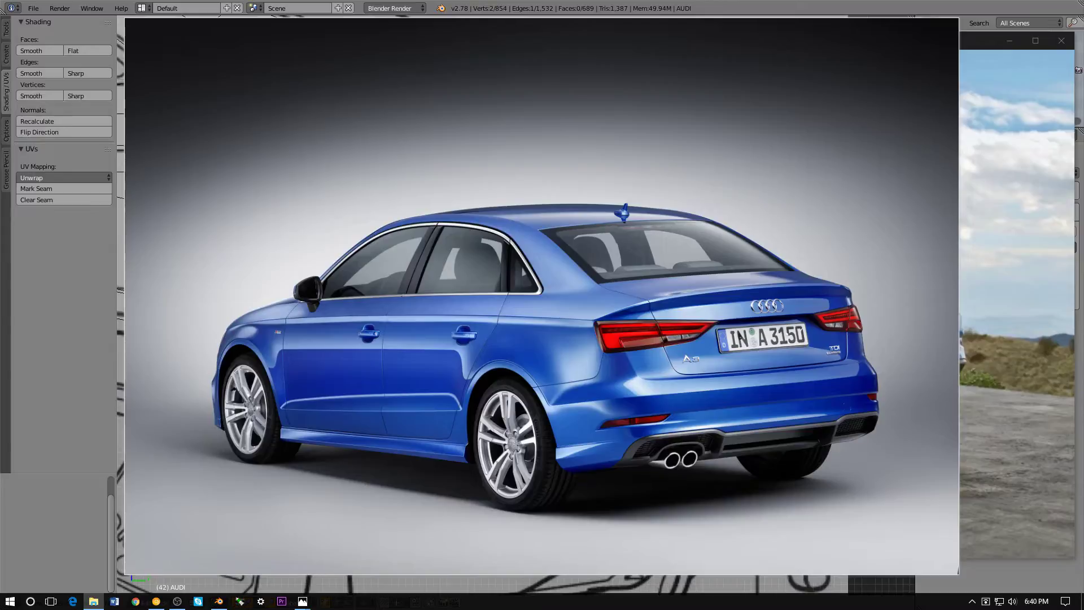
{"action": "key", "text": "space"}
- Open audi_a3_sedan_2.0_tdi_s_line_quattro_2.jpeg in Photos and examine the rear bumper's corner and lower contours up close
{"action": "right_click", "coordinate": [627, 213]}
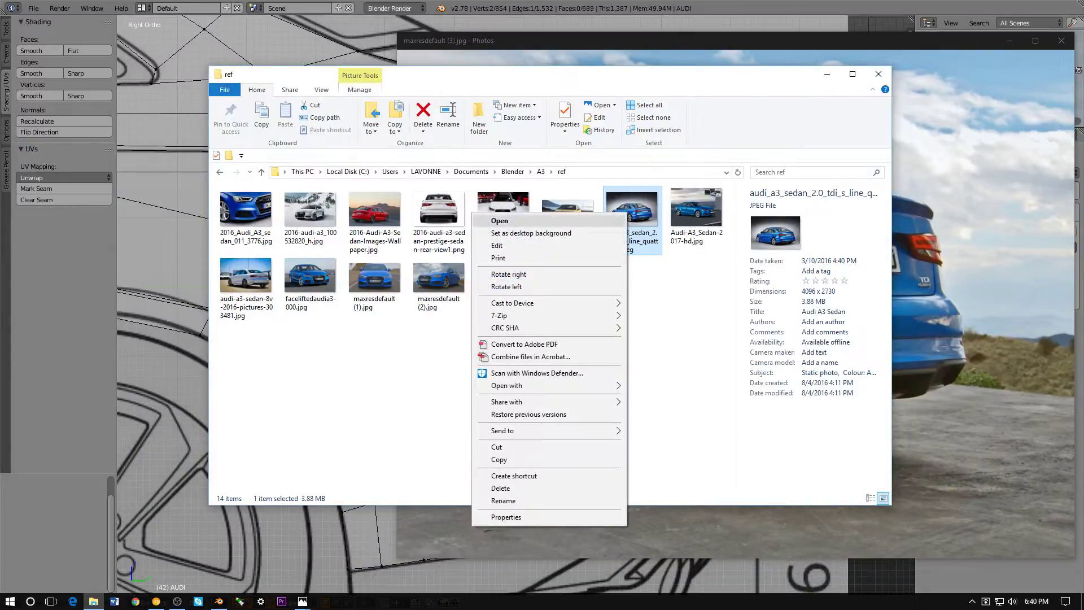
{"action": "left_click", "coordinate": [613, 220]}
{"action": "key", "text": "Return"}
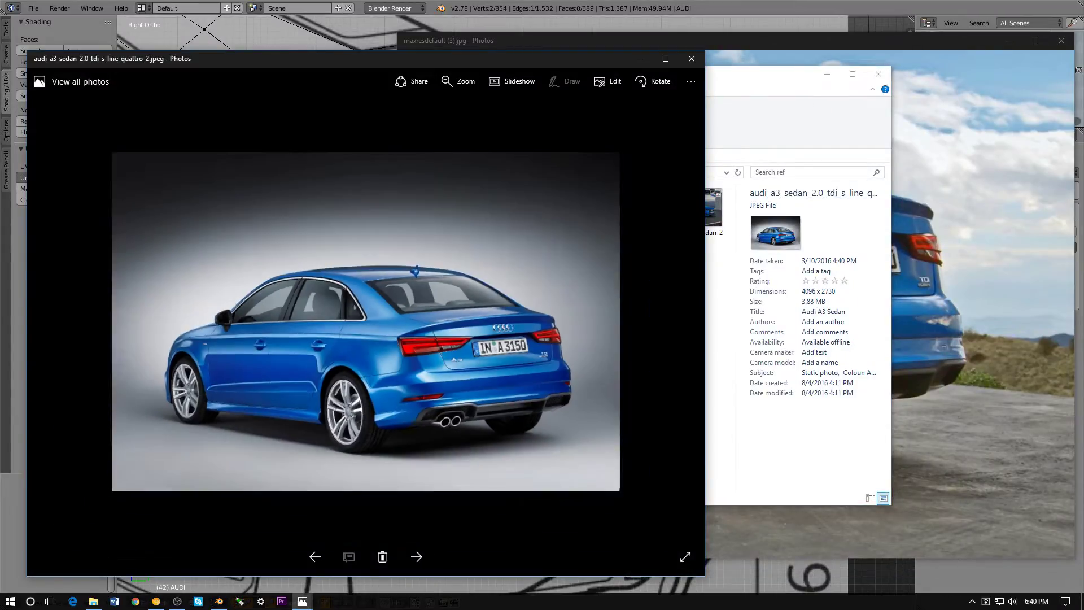
{"action": "scroll", "coordinate": [599, 356], "scroll_direction": "up", "scroll_amount": 3}
{"action": "scroll", "coordinate": [598, 357], "scroll_direction": "up", "scroll_amount": 5}
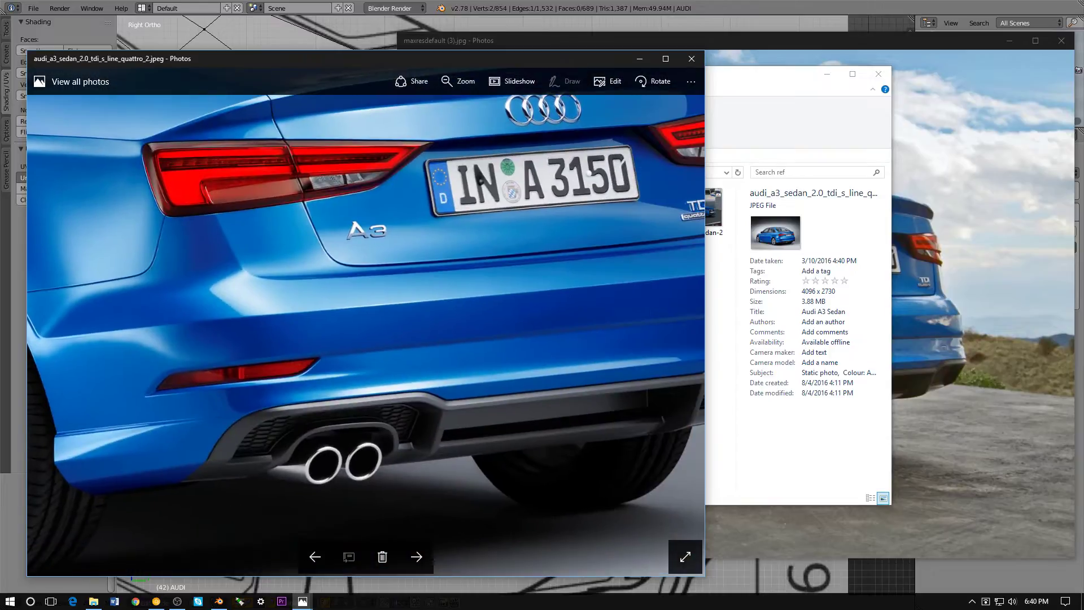
{"action": "scroll", "coordinate": [474, 193], "scroll_direction": "down", "scroll_amount": 4}
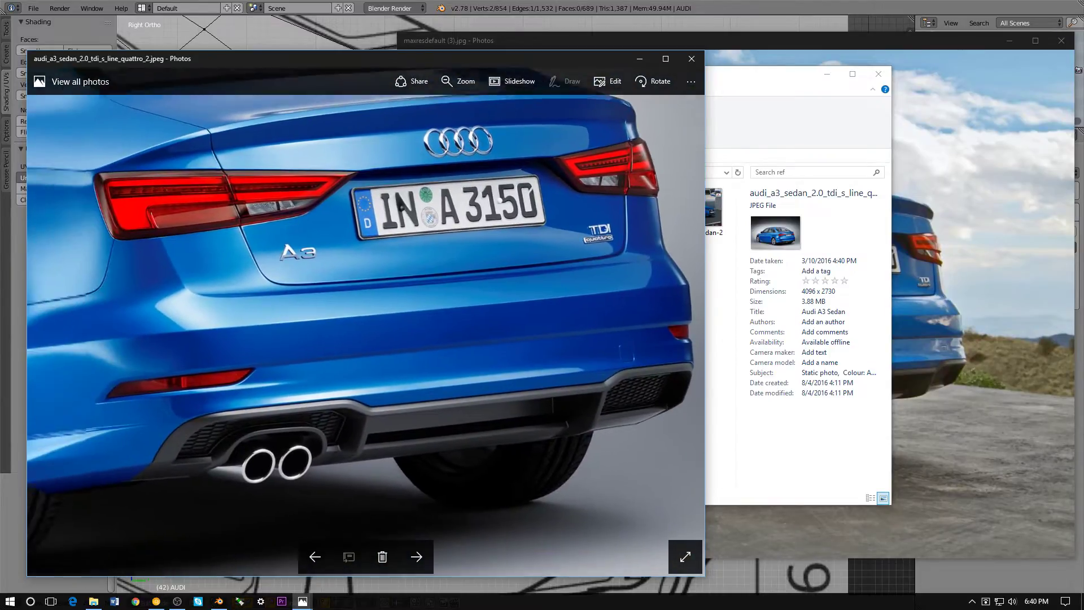
{"action": "left_click_drag", "start_coordinate": [399, 203], "coordinate": [550, 200]}
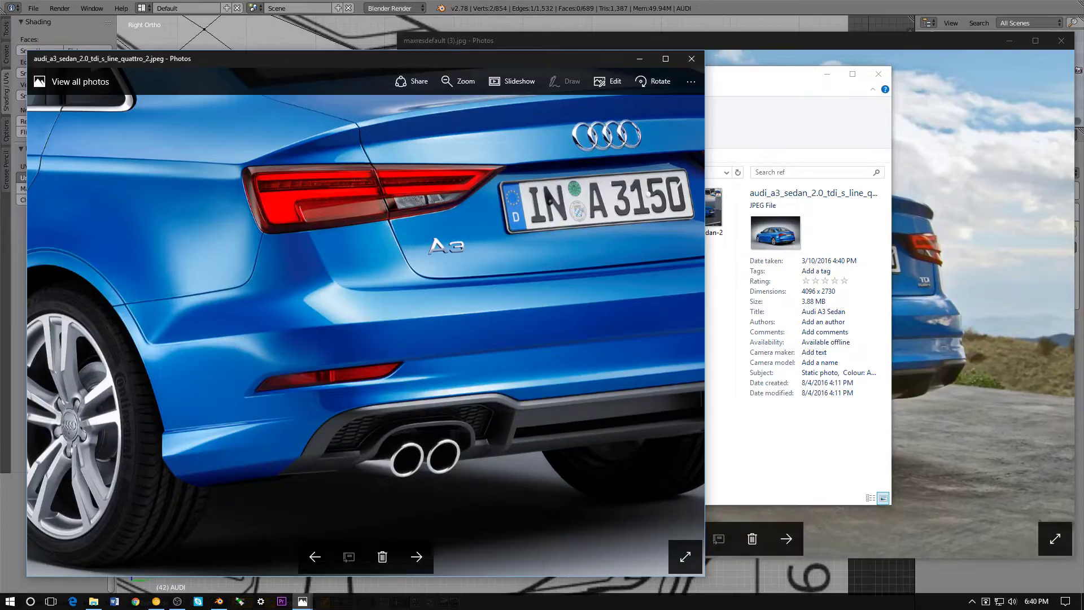
- Switch back to Blender, frame the rear bumper in side view and deselect all vertices
{"action": "left_click", "coordinate": [966, 237]}
{"action": "left_click", "coordinate": [219, 601]}
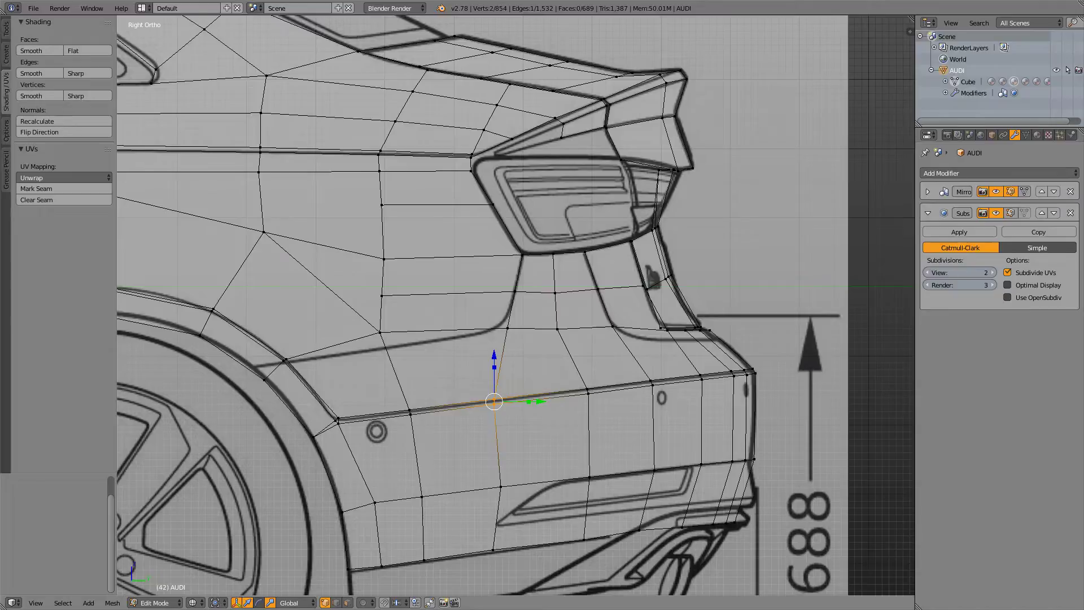
{"action": "scroll", "coordinate": [515, 305], "scroll_direction": "up", "scroll_amount": 2}
{"action": "middle_click_drag", "start_coordinate": [587, 395], "coordinate": [444, 228], "text": "shift"}
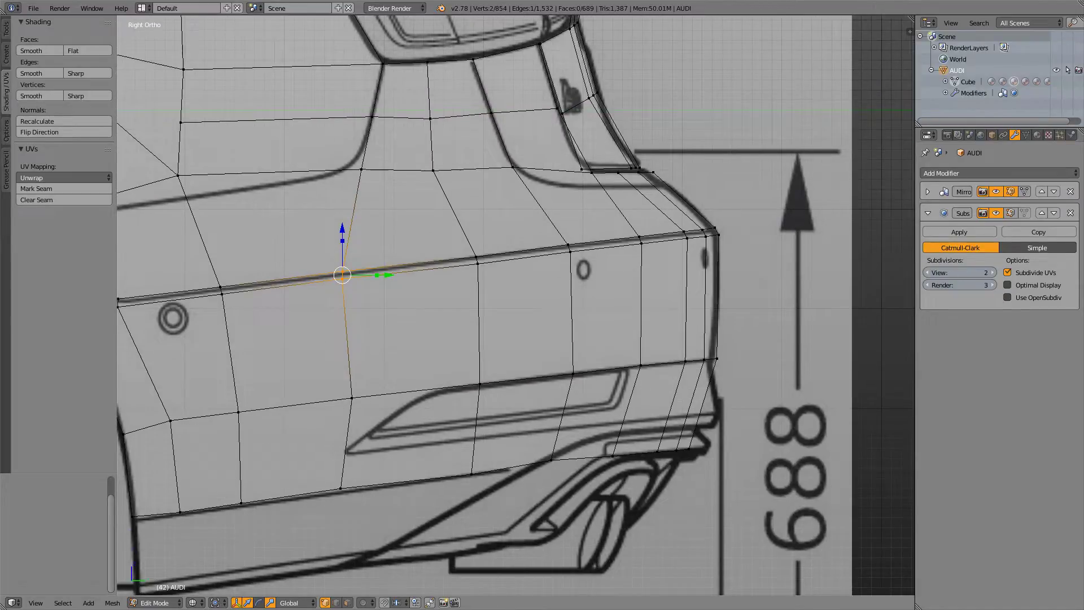
{"action": "key", "text": "a"}
{"action": "key", "text": "a"}
{"action": "key", "text": "a"}
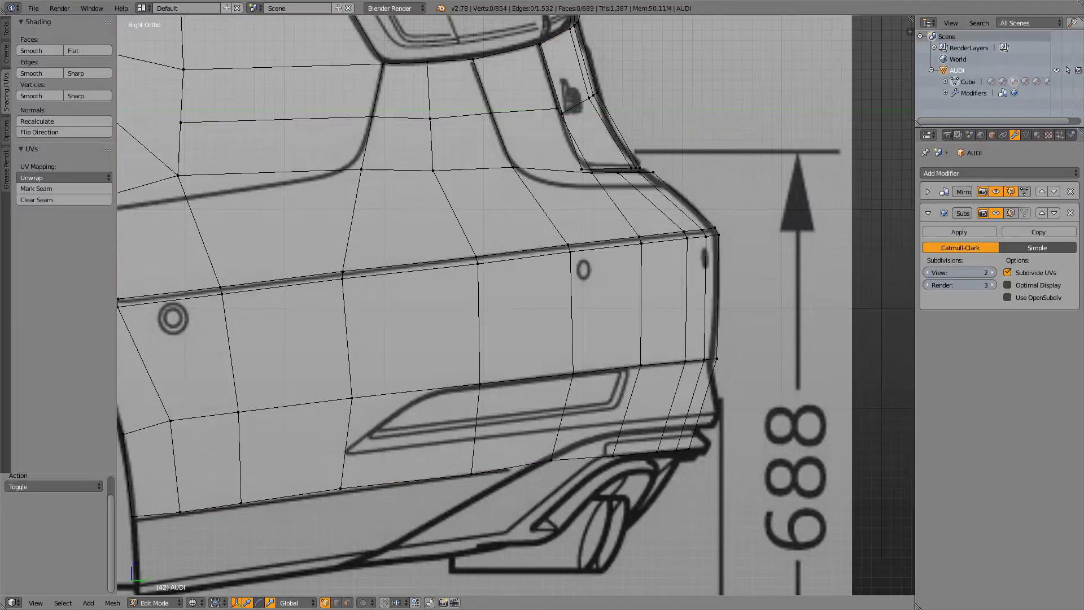
- Select the four rearmost vertices on the bumper's lower edge and move them about 0.47 rearward along Y
{"action": "key", "text": "c"}
{"action": "mouse_move", "coordinate": [666, 454]}
{"action": "left_mouse_down"}
{"action": "mouse_move", "coordinate": [627, 455]}
{"action": "mouse_move", "coordinate": [650, 451]}
{"action": "left_mouse_up"}
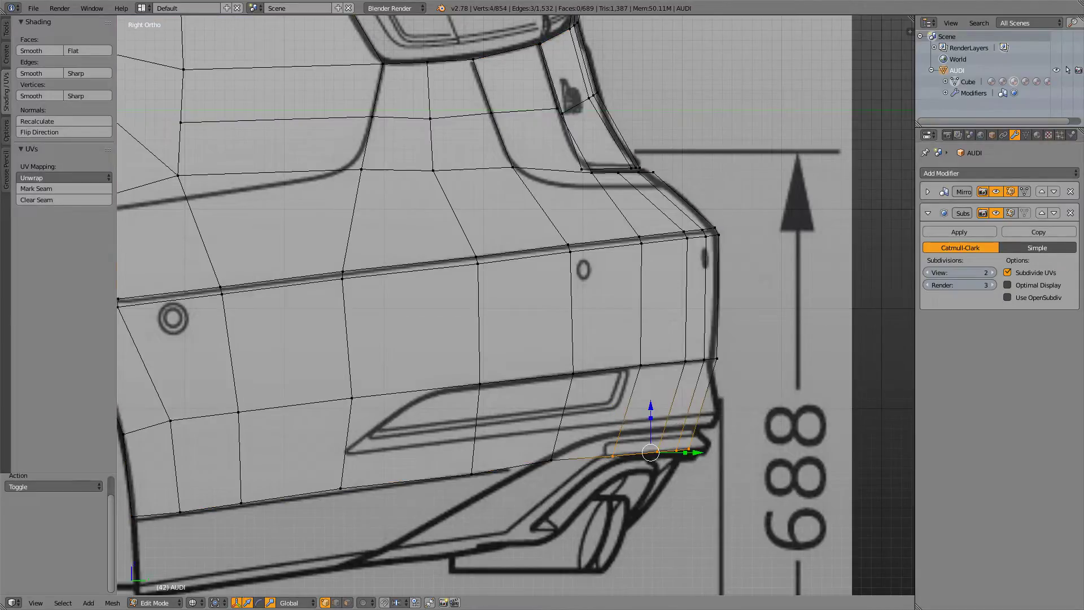
{"action": "key", "text": "Escape"}
{"action": "key", "text": "g"}
{"action": "key", "text": "y"}
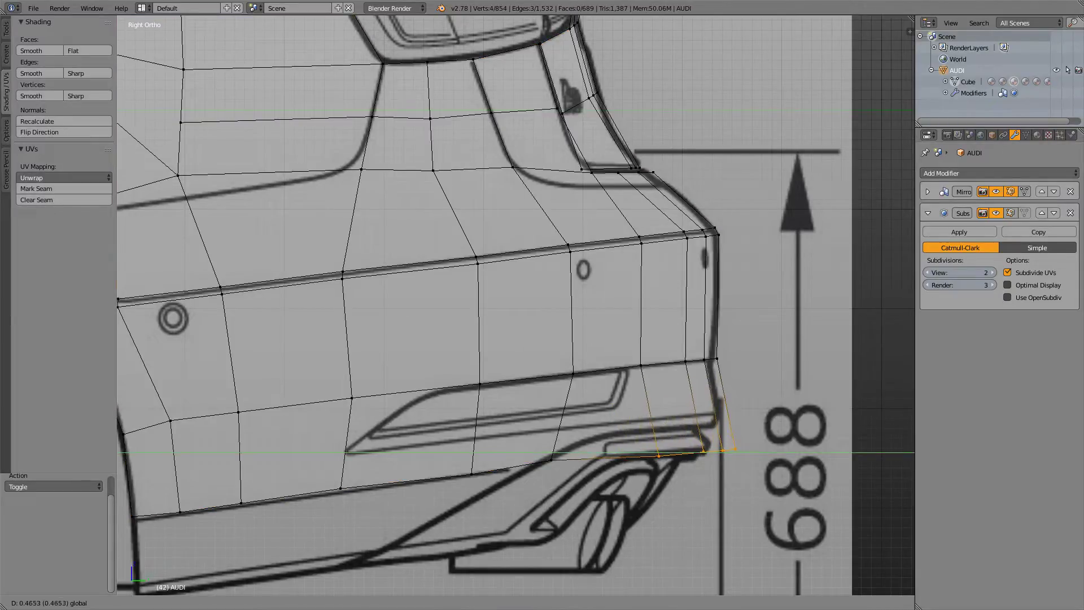
{"action": "key", "text": "Return"}
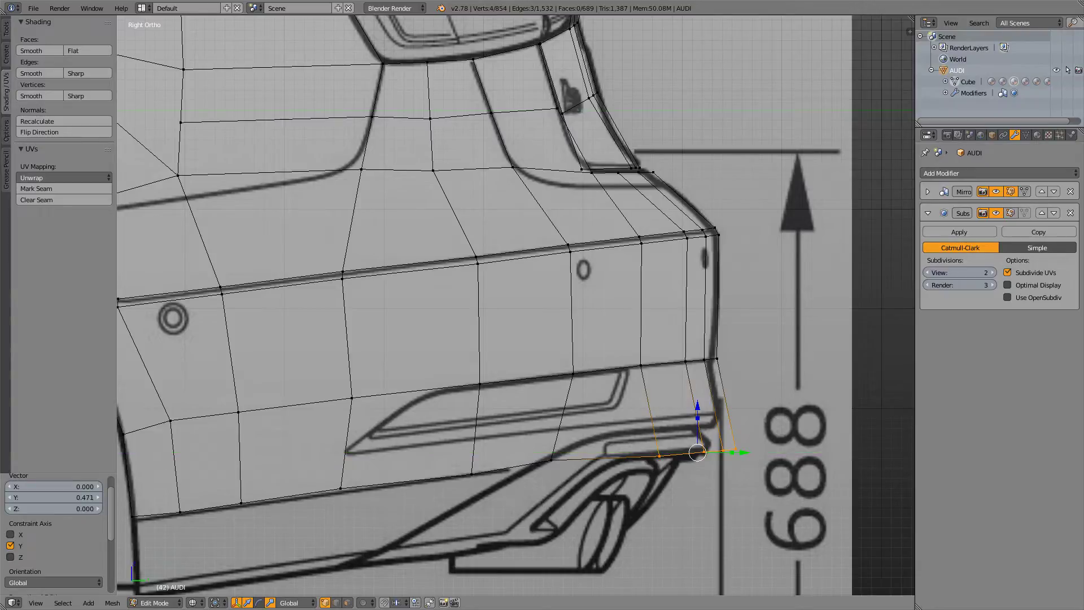
- In top view, move the selected lower-edge vertices about -0.10 along Y, closer to the blueprint's rear bumper curve
{"action": "key", "text": "KP_7"}
{"action": "middle_click_drag", "start_coordinate": [564, 282], "coordinate": [502, 340], "text": "shift"}
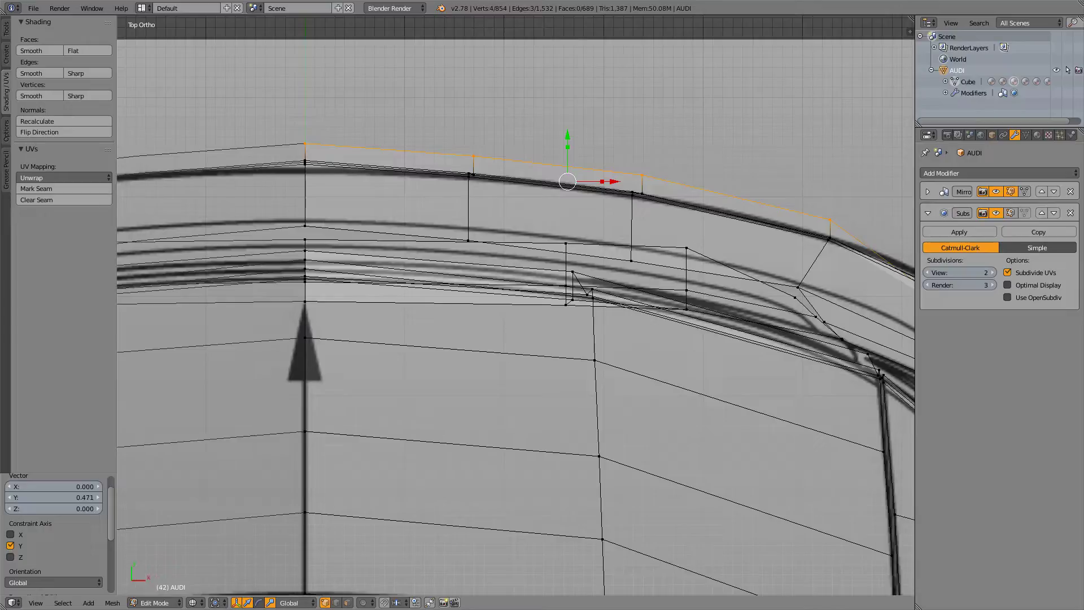
{"action": "key", "text": "g"}
{"action": "key", "text": "y"}
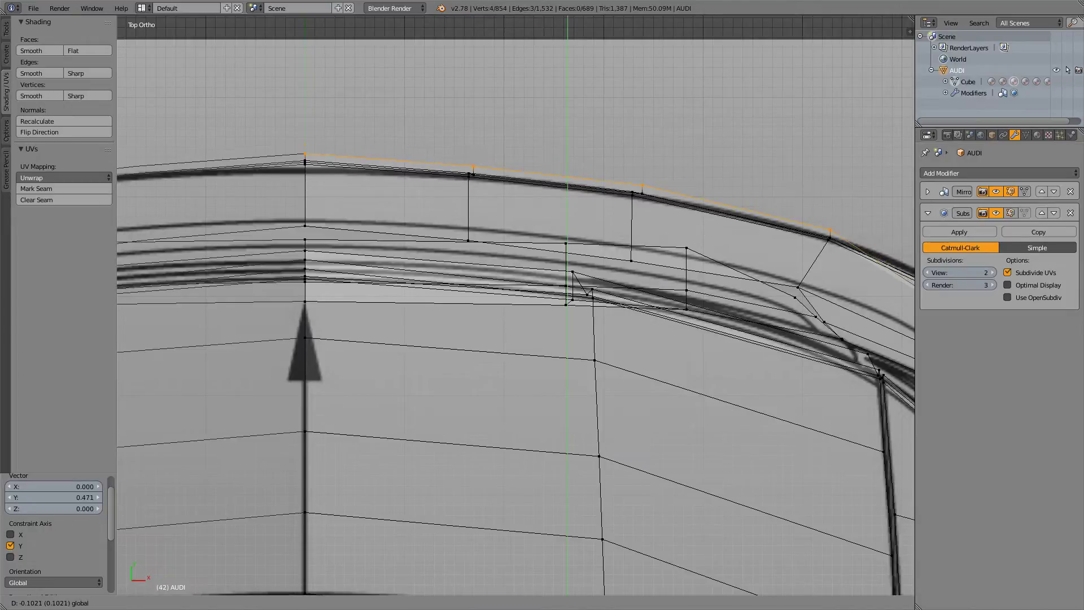
{"action": "left_click", "coordinate": [638, 282]}
{"action": "middle_click_drag", "start_coordinate": [638, 283], "coordinate": [352, 251], "text": "shift"}
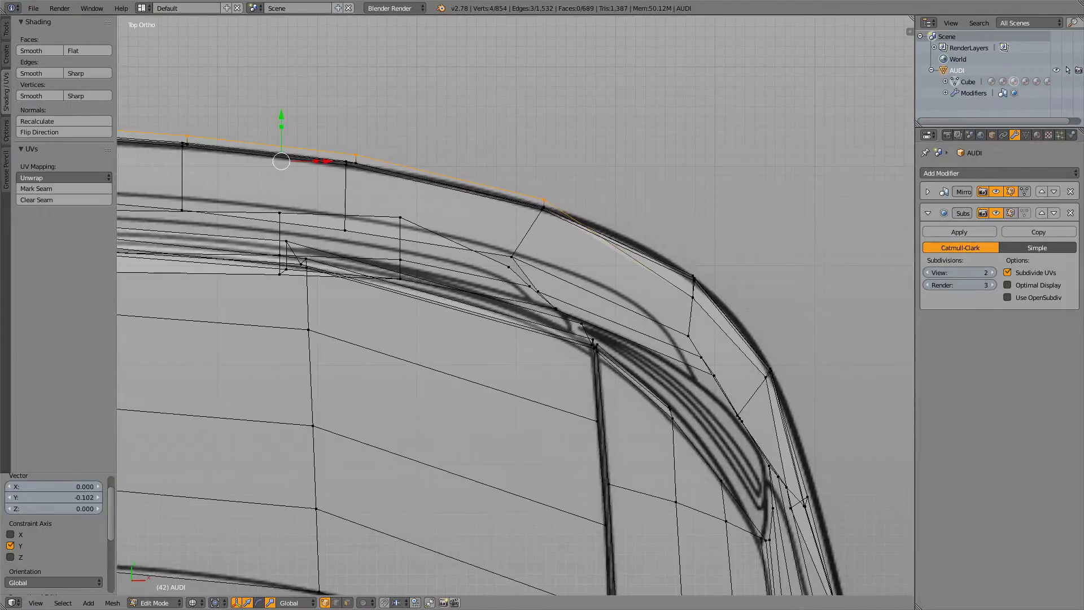
- Select the adjacent lower-edge vertex at the bumper corner and move it about 0.27 along Y in top view to meet the outer curve
{"action": "key", "text": "KP_3"}
{"action": "right_click", "coordinate": [523, 460]}
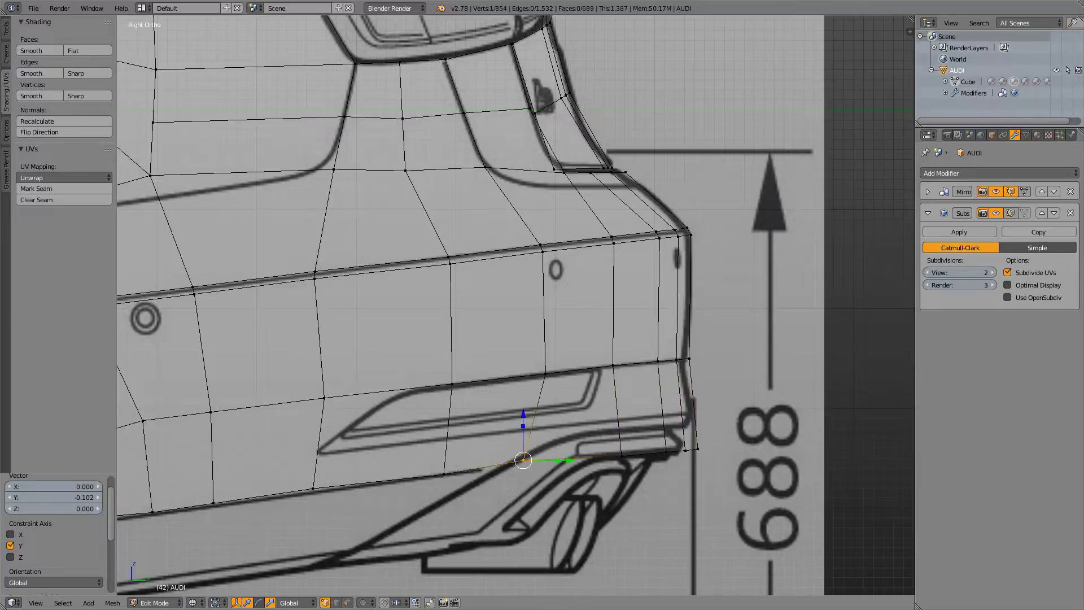
{"action": "key", "text": "KP_7"}
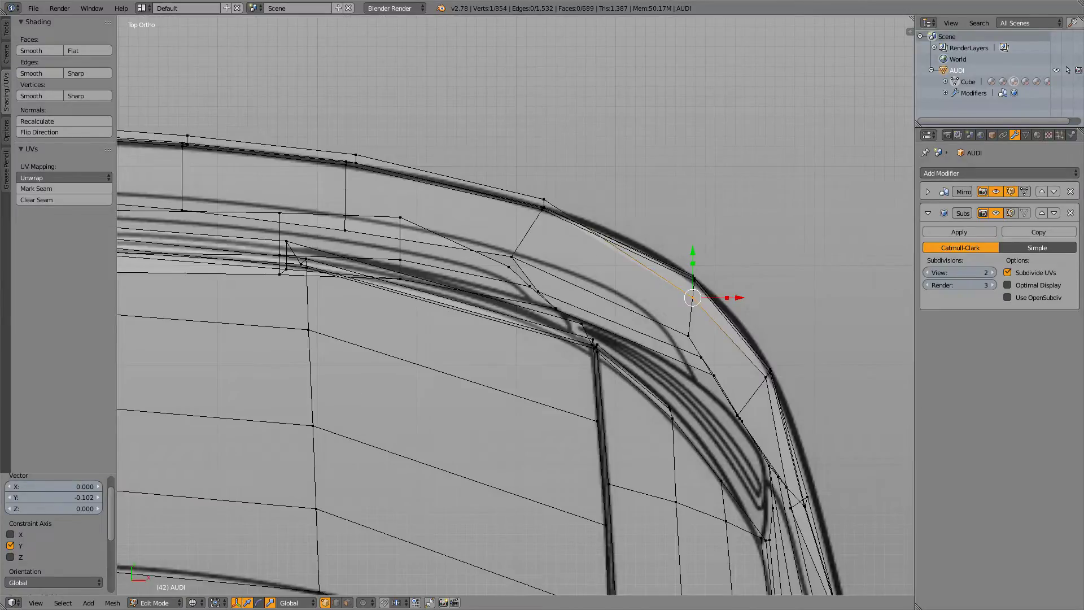
{"action": "scroll", "coordinate": [718, 217], "scroll_direction": "up", "scroll_amount": 3}
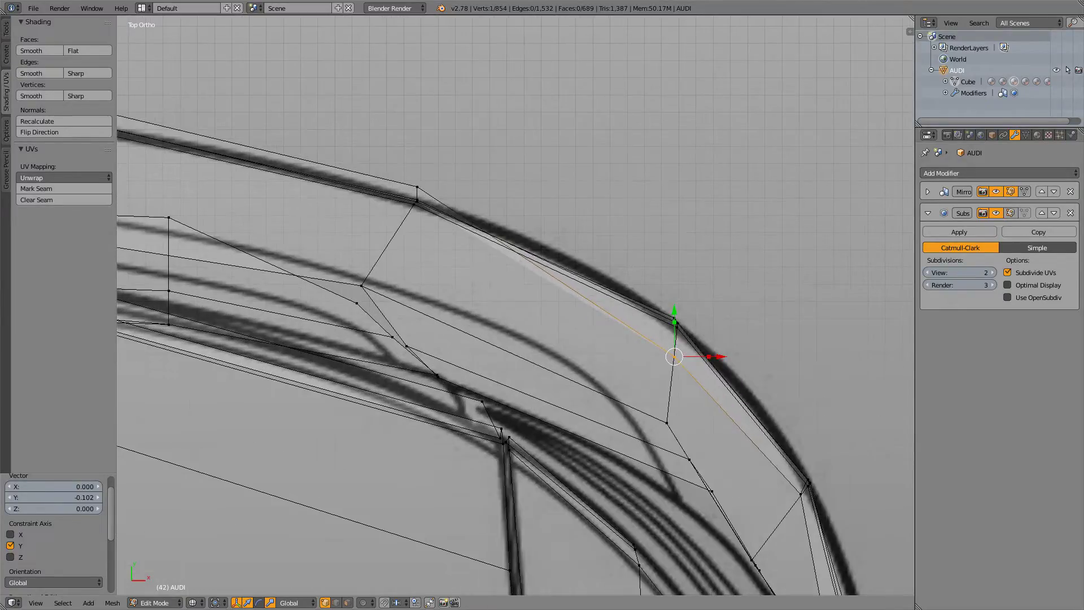
{"action": "key", "text": "g"}
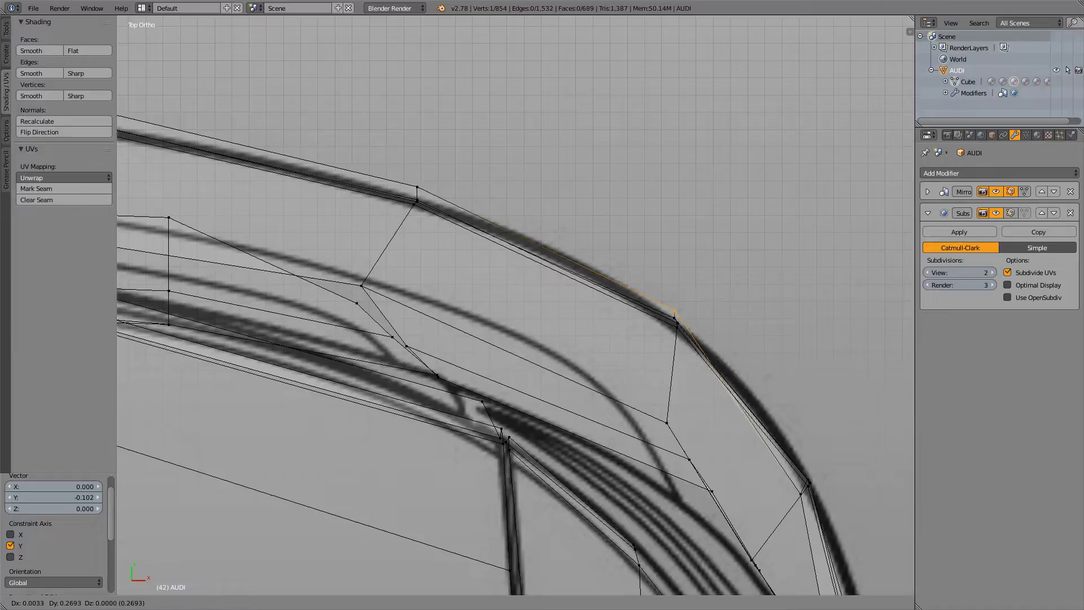
{"action": "key", "text": "Return"}
- In side view, select the five rear vertices on the bumper's middle crease line and move them about -0.087 along Y
{"action": "key", "text": "KP_3"}
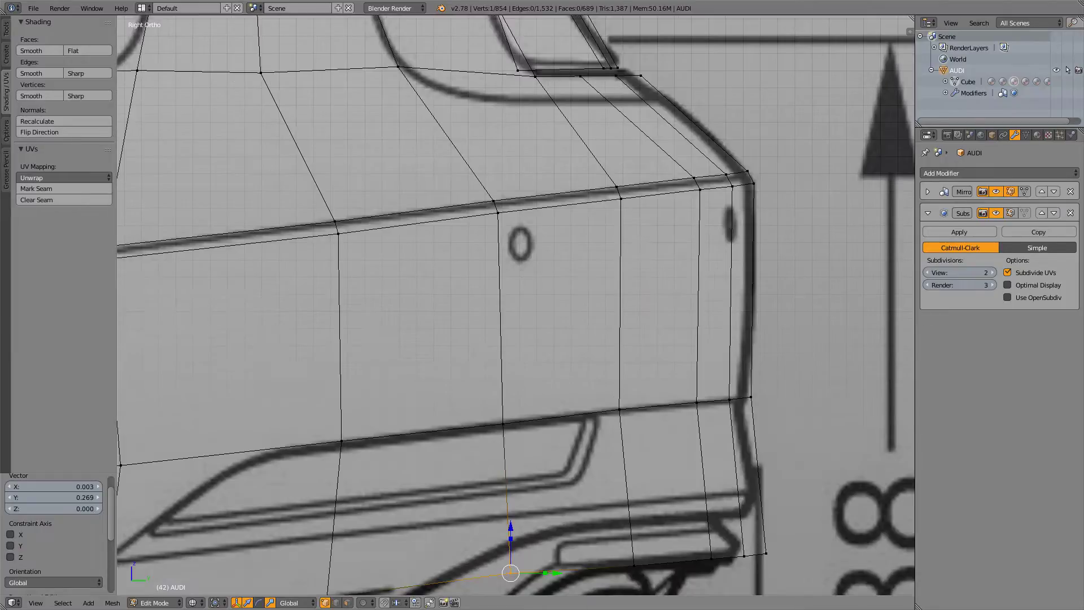
{"action": "scroll", "coordinate": [515, 305], "scroll_direction": "down", "scroll_amount": 3}
{"action": "scroll", "coordinate": [515, 304], "scroll_direction": "up", "scroll_amount": 2}
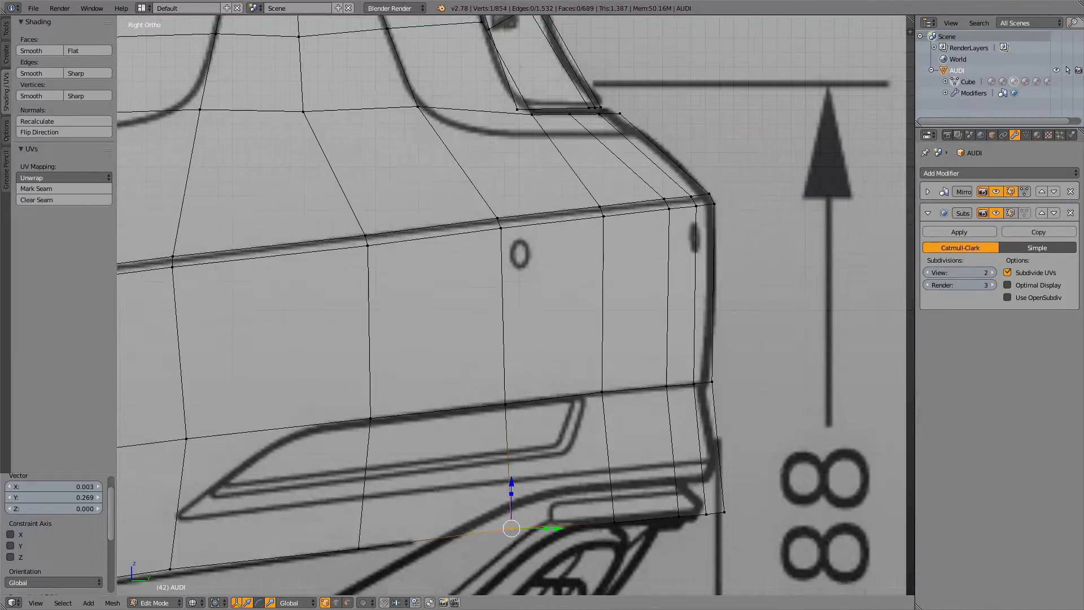
{"action": "middle_click_drag", "start_coordinate": [516, 305], "coordinate": [539, 239], "text": "shift"}
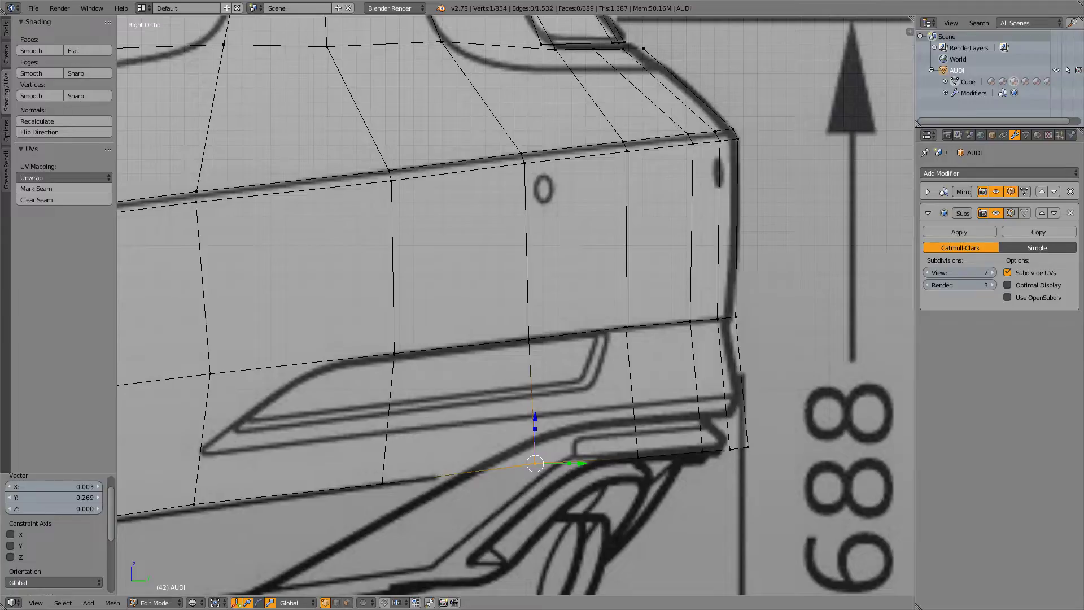
{"action": "key", "text": "c"}
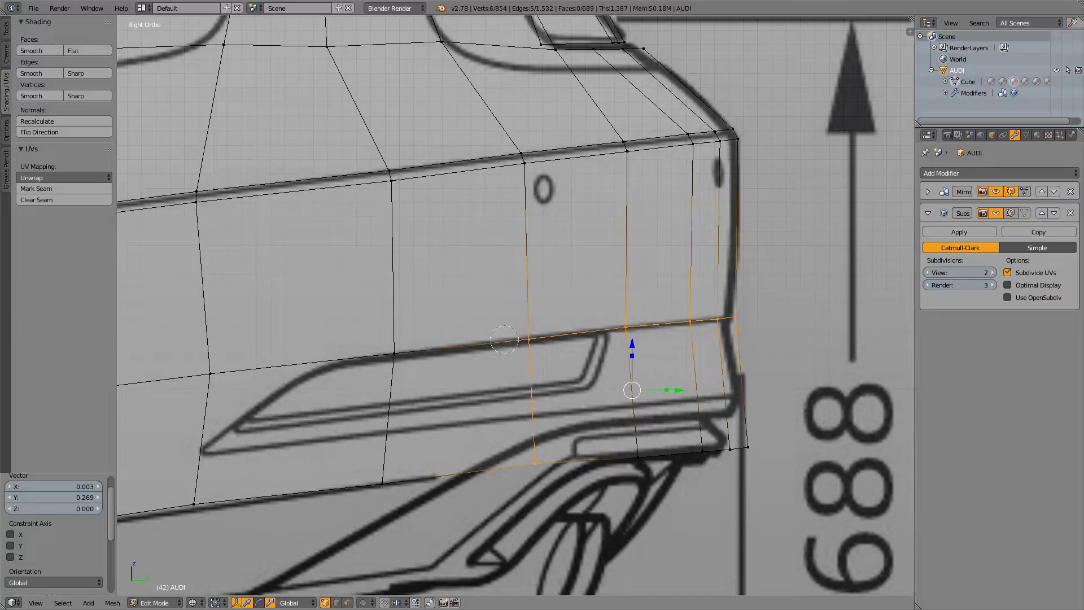
{"action": "key", "text": "a"}
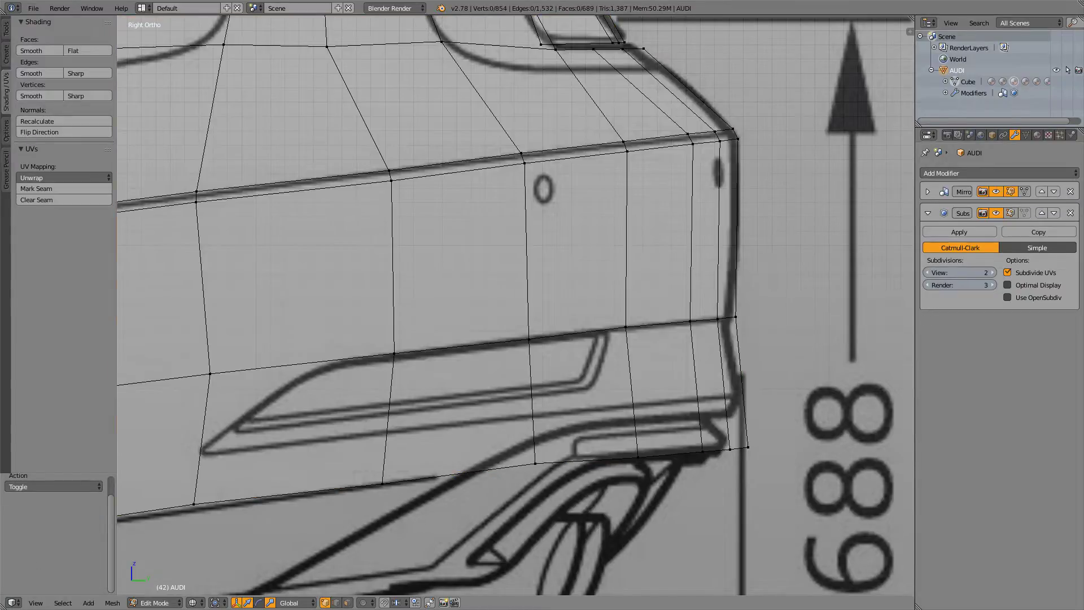
{"action": "key", "text": "c"}
{"action": "mouse_move", "coordinate": [748, 320]}
{"action": "left_mouse_down"}
{"action": "mouse_move", "coordinate": [492, 347]}
{"action": "mouse_move", "coordinate": [576, 340]}
{"action": "left_mouse_up"}
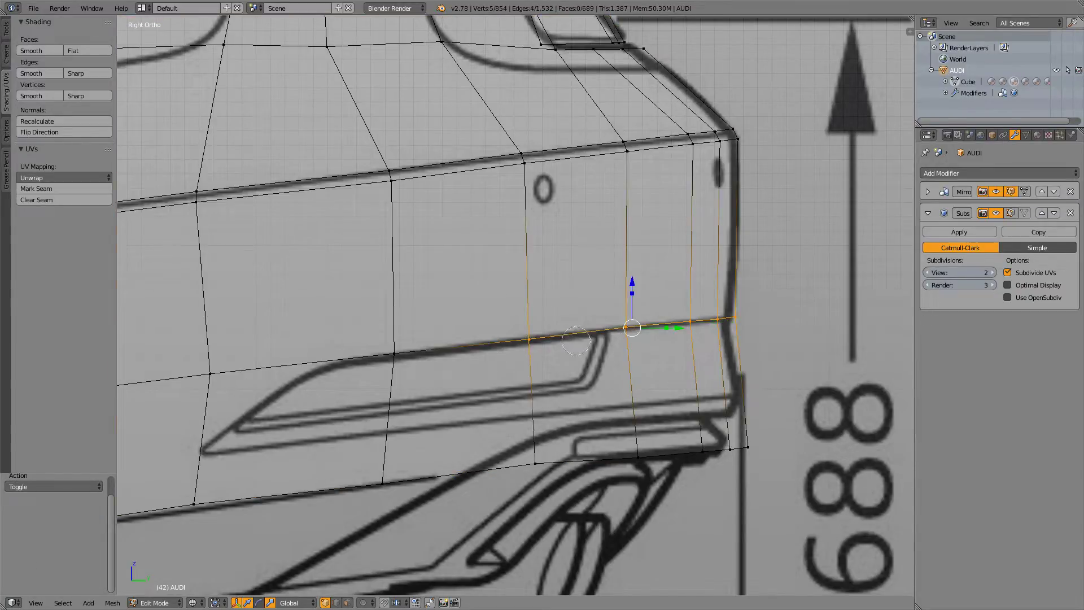
{"action": "right_click", "coordinate": [576, 342]}
{"action": "key", "text": "g"}
{"action": "key", "text": "y"}
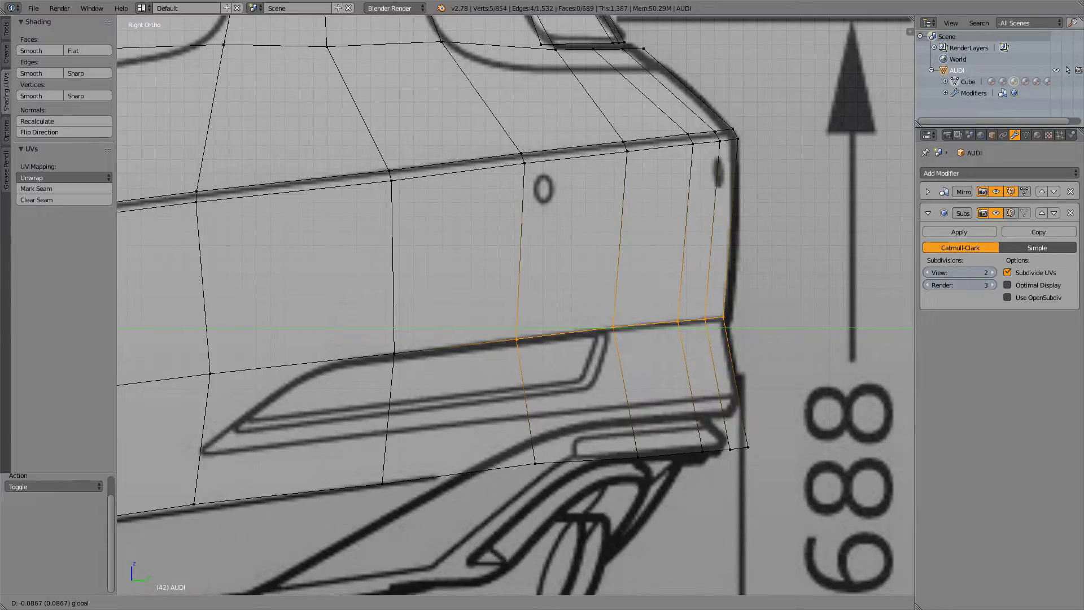
{"action": "key", "text": "Return"}
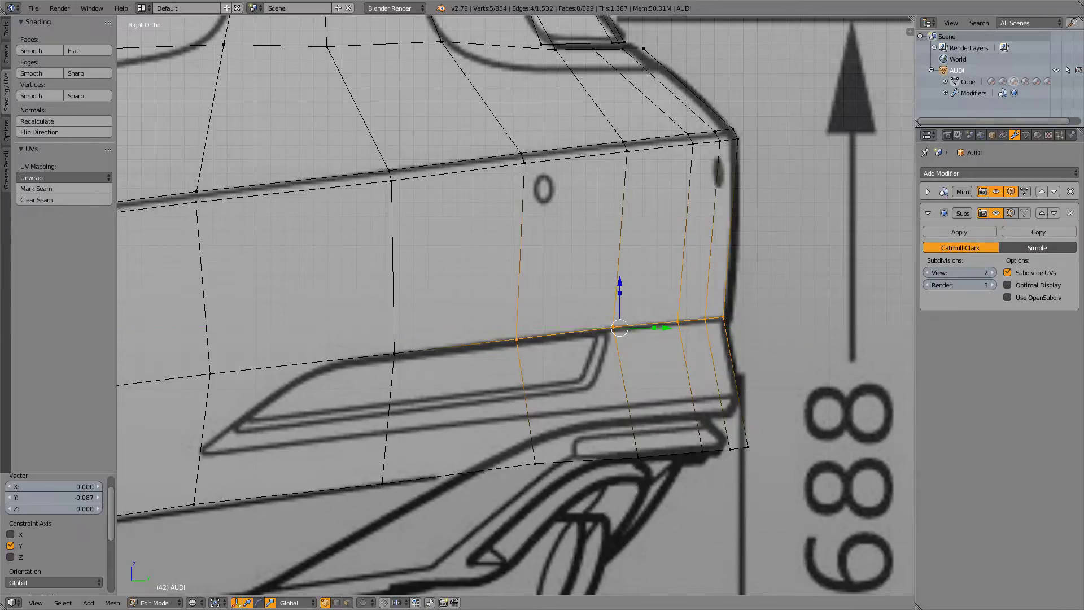
- Select the rear vertices of the bumper's doubled upper crease line and move them about -0.066 along Y in top view
{"action": "key", "text": "KP_7"}
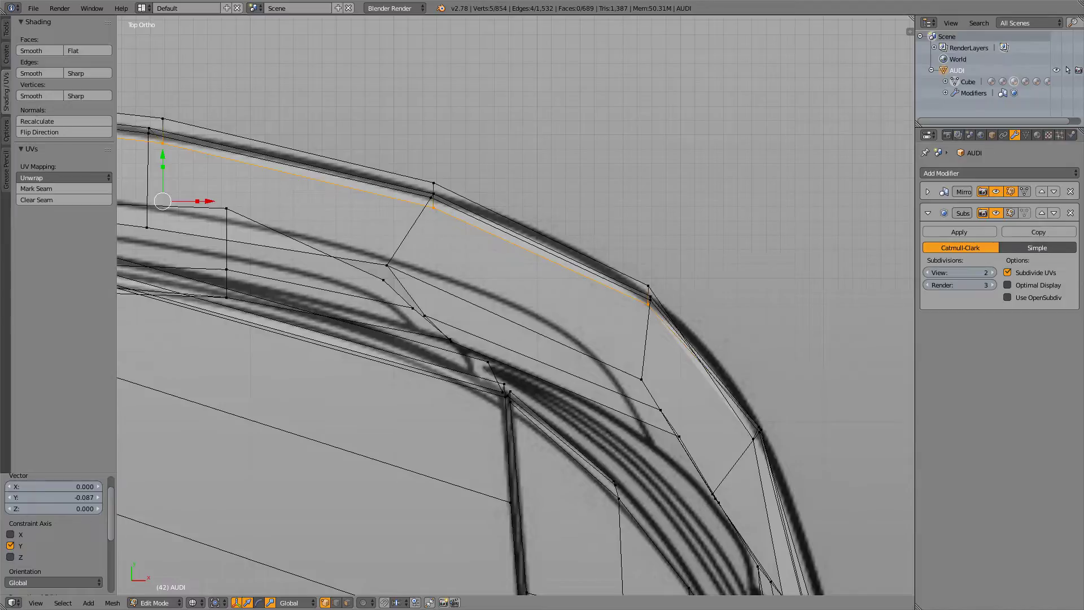
{"action": "key", "text": "KP_3"}
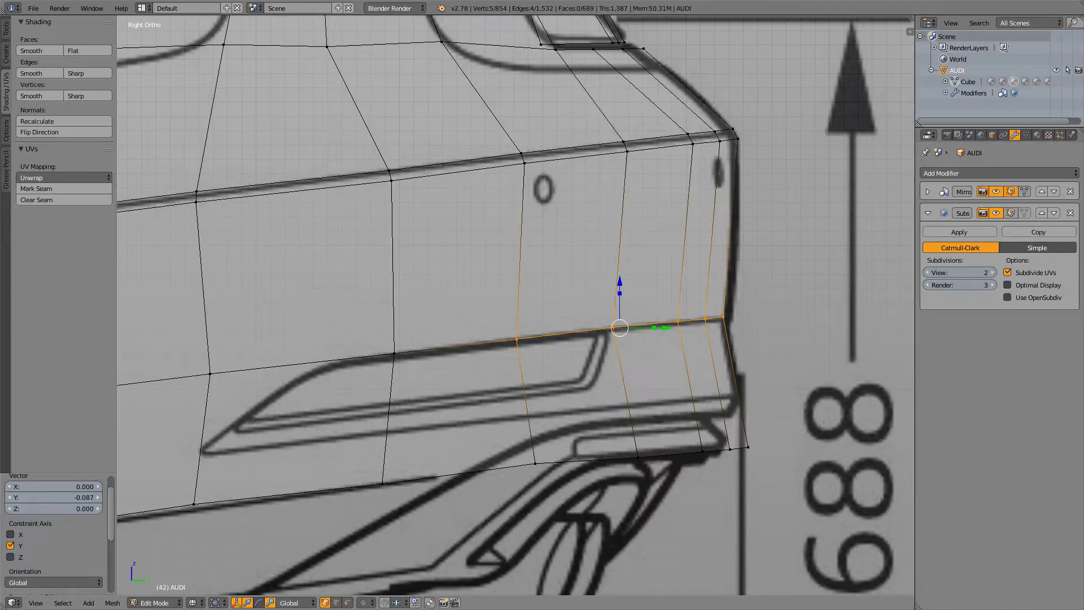
{"action": "scroll", "coordinate": [516, 305], "scroll_direction": "down", "scroll_amount": 3}
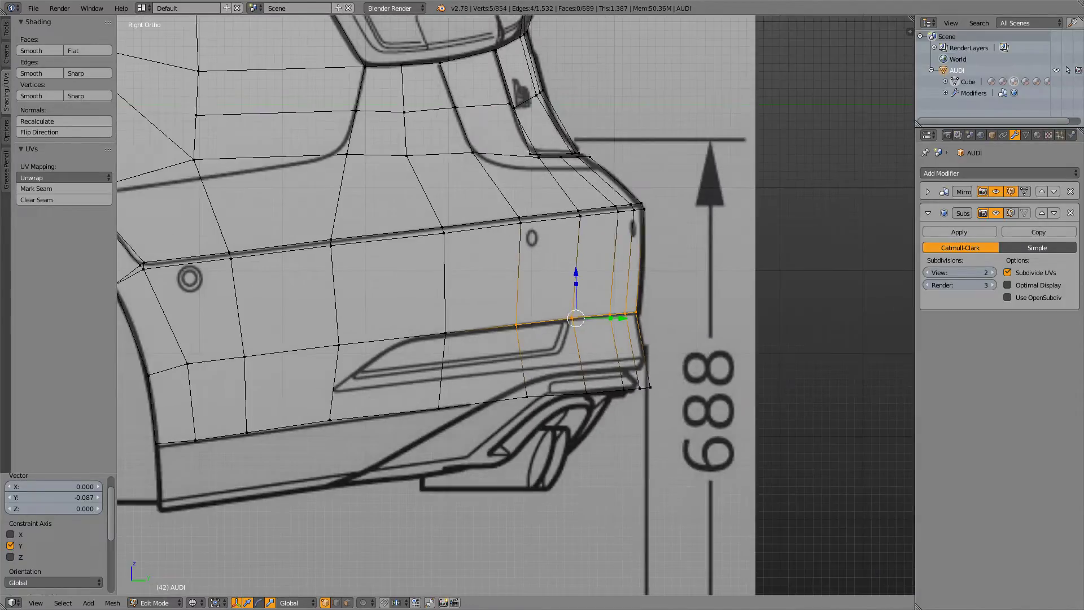
{"action": "key", "text": "a"}
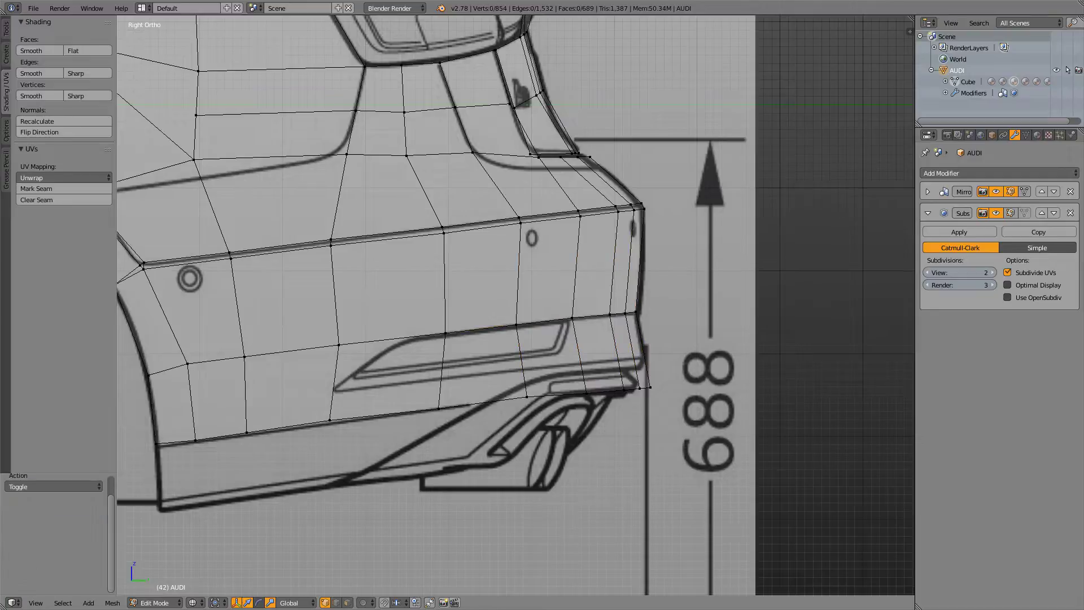
{"action": "key", "text": "c"}
{"action": "left_click_drag", "start_coordinate": [667, 204], "coordinate": [504, 225]}
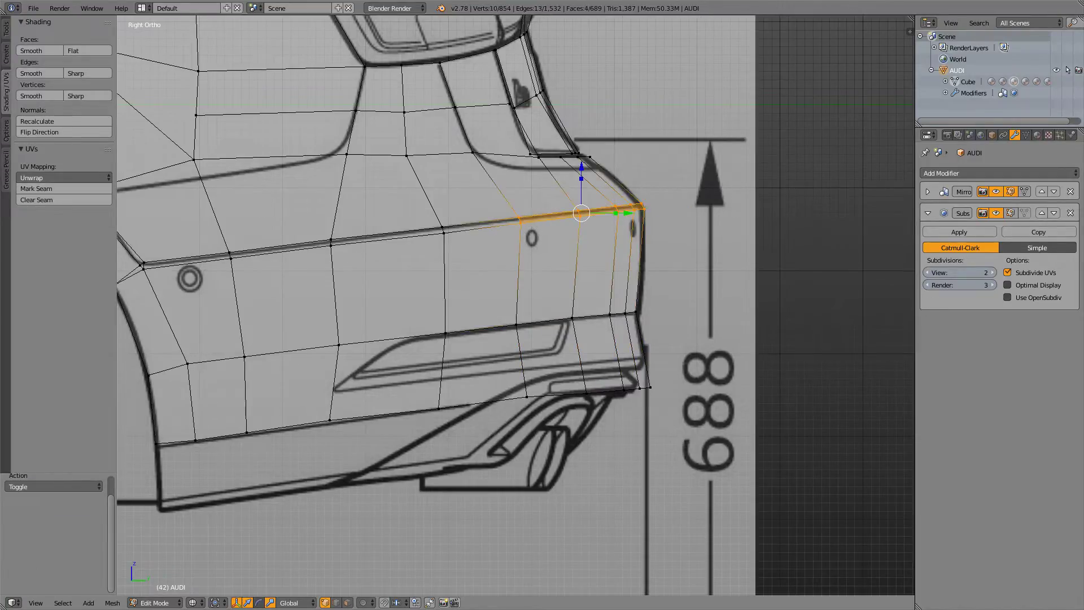
{"action": "key", "text": "KP_7"}
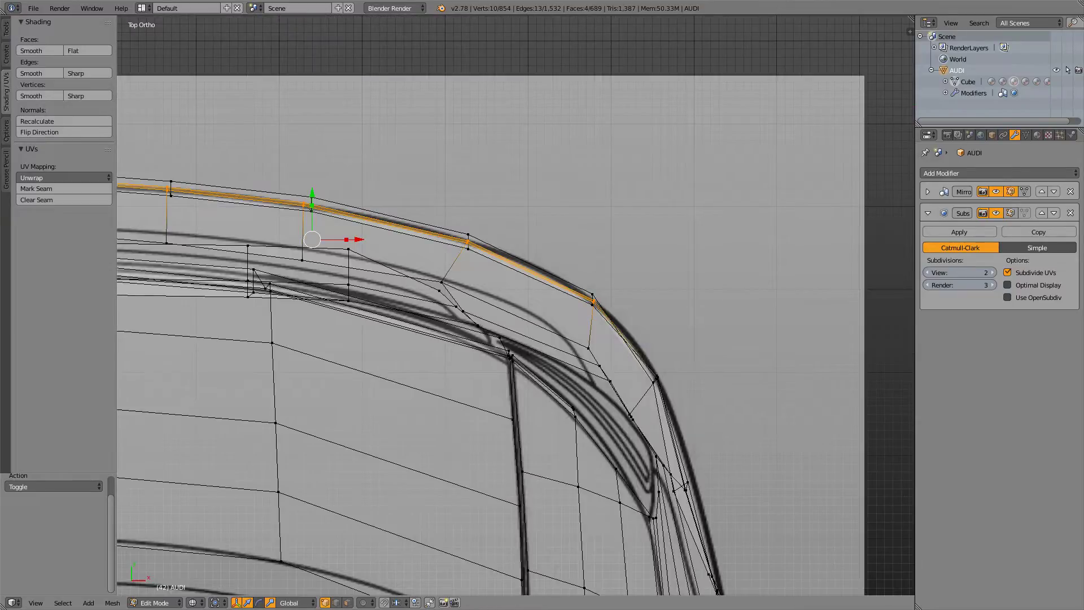
{"action": "middle_click_drag", "start_coordinate": [324, 183], "coordinate": [430, 216], "text": "shift"}
{"action": "scroll", "coordinate": [590, 217], "scroll_direction": "up", "scroll_amount": 2}
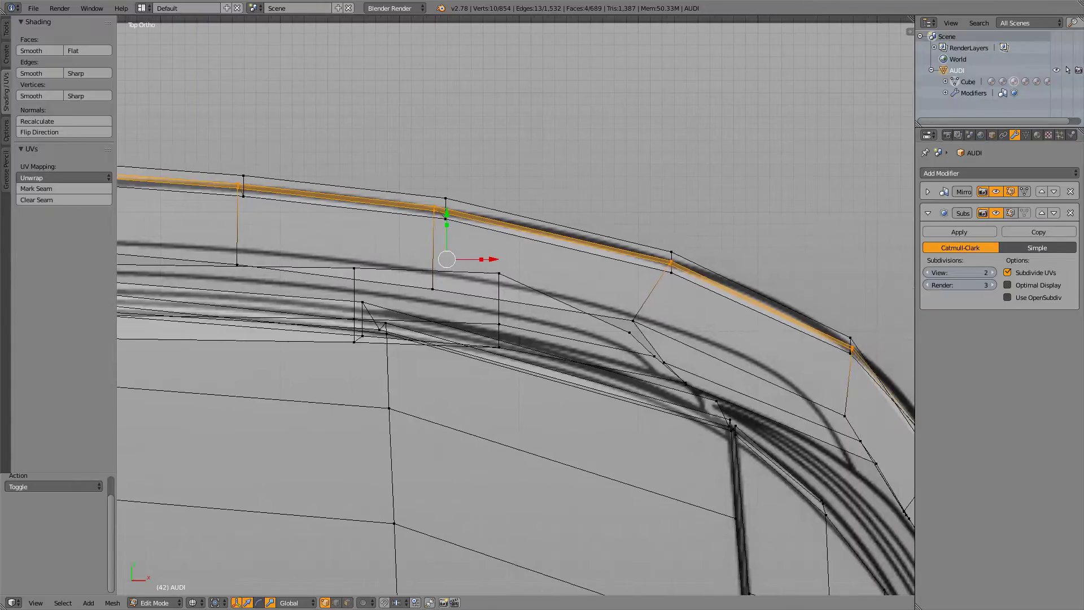
{"action": "left_click_drag", "start_coordinate": [447, 214], "coordinate": [446, 222]}
- Nudge the upper crease vertices about 0.03 rearward along Y in side view and compare the smoothed wireframe with the blueprint
{"action": "key", "text": "KP_3"}
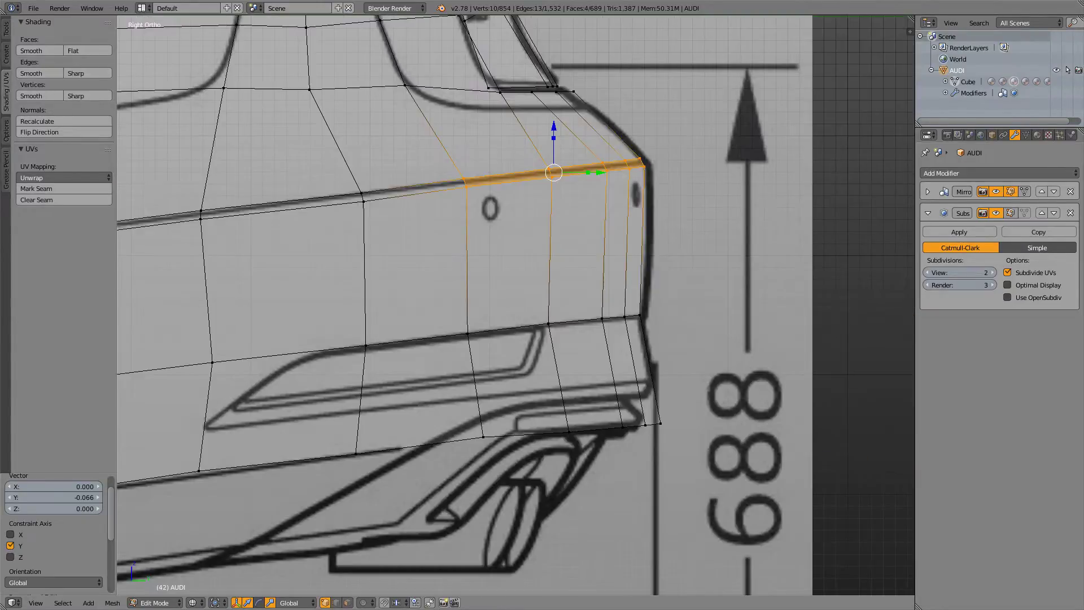
{"action": "key", "text": "Tab"}
{"action": "key", "text": "Tab"}
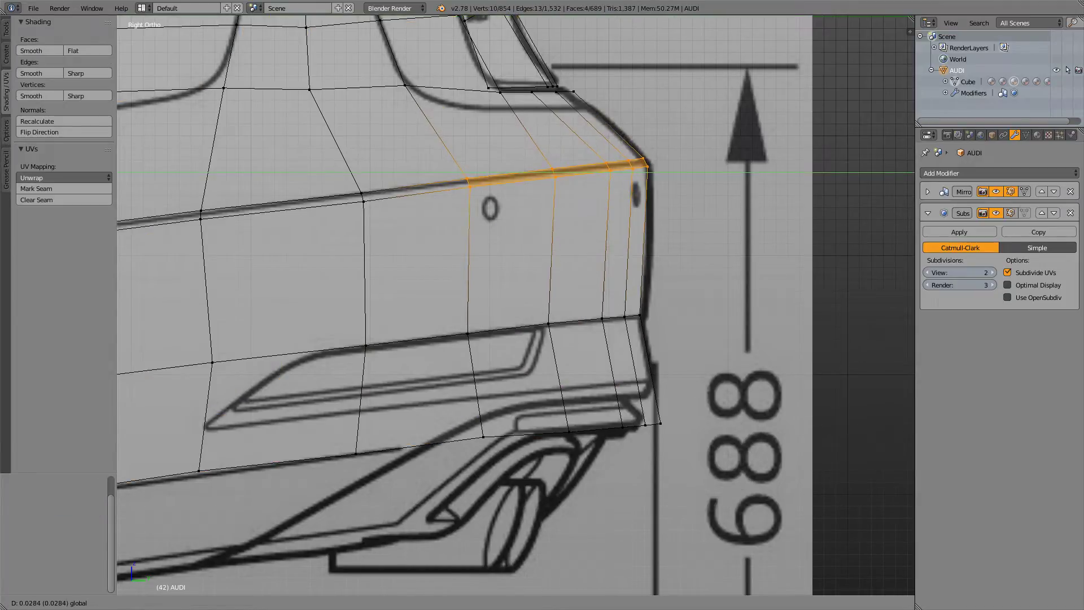
{"action": "key", "text": "Tab"}
{"action": "key", "text": "Tab"}
{"action": "key", "text": "Tab"}
{"action": "key", "text": "Tab"}
{"action": "key", "text": "Tab"}
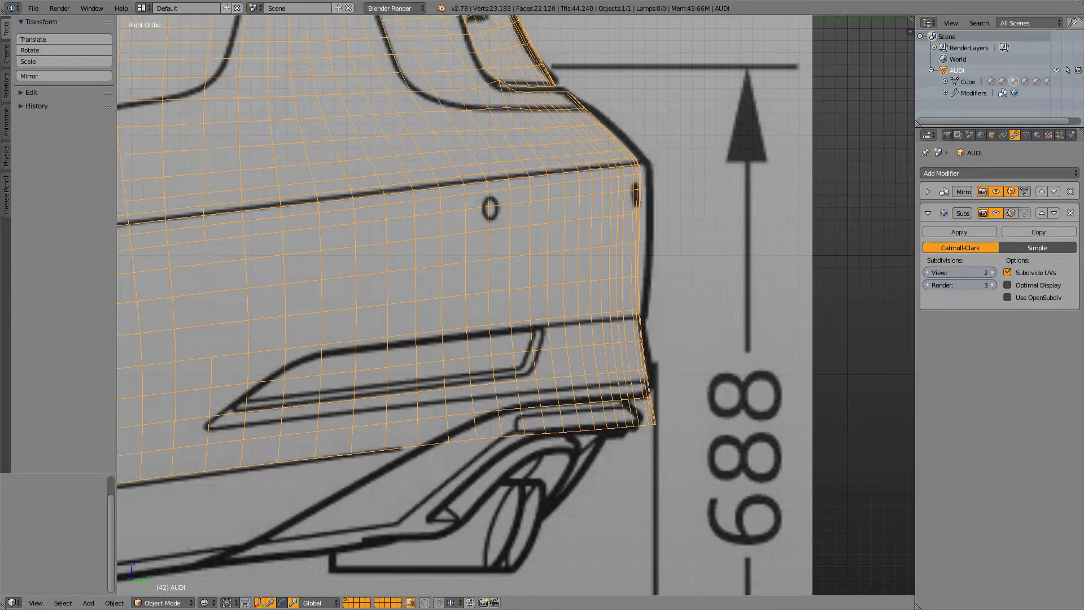
- Shift the upper crease vertices slightly further rearward along Y and recheck the smoothed wireframe against the blueprint outline
{"action": "key", "text": "Tab"}
{"action": "key", "text": "Tab"}
{"action": "key", "text": "Tab"}
{"action": "key", "text": "Tab"}
{"action": "key", "text": "Tab"}
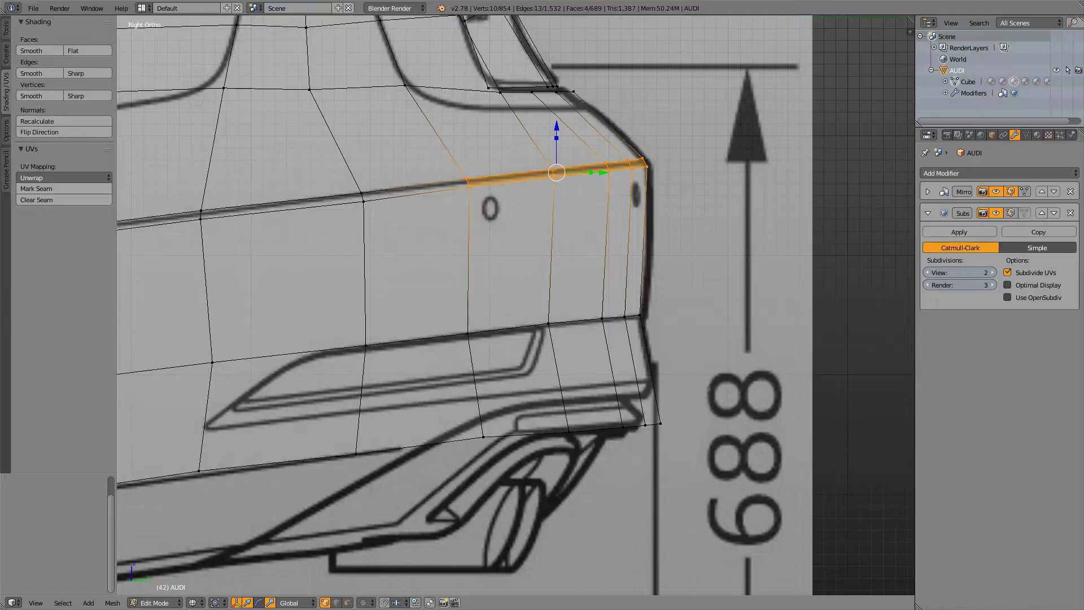
{"action": "left_click_drag", "start_coordinate": [605, 172], "coordinate": [605, 172]}
{"action": "key", "text": "Tab"}
{"action": "key", "text": "Tab"}
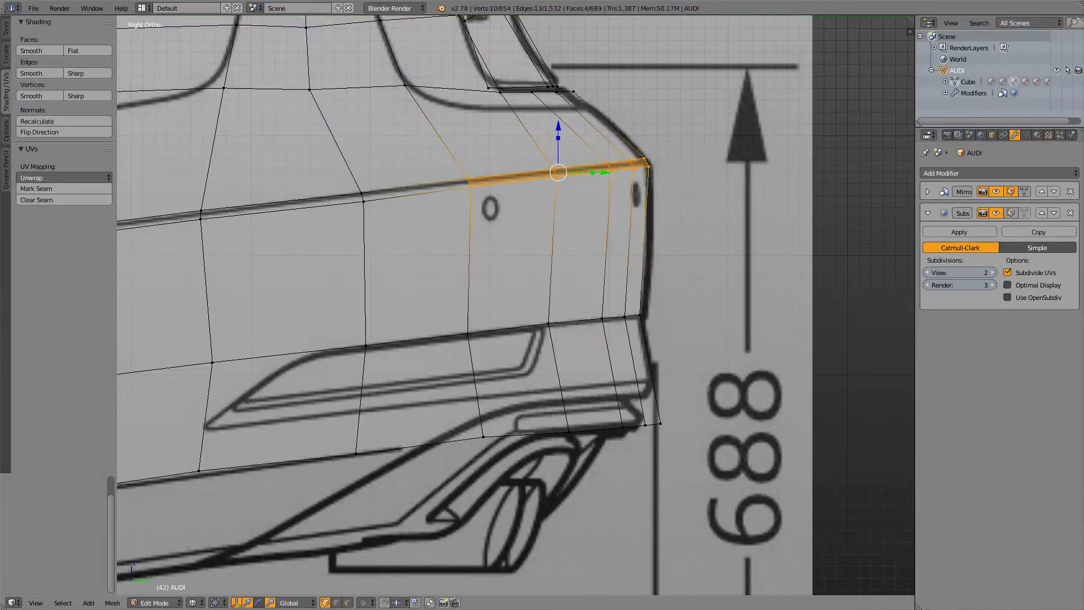
{"action": "key", "text": "Tab"}
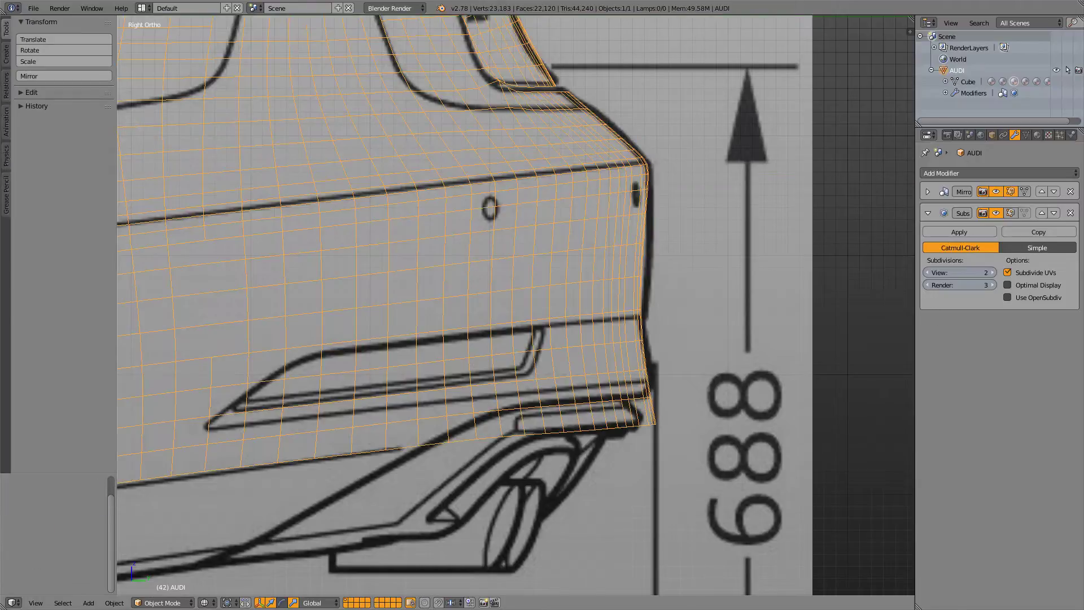
- Examine the rear bumper in solid shading from the side and in perspective, comparing the smoothed surface with the mesh cage
{"action": "key", "text": "z"}
{"action": "scroll", "coordinate": [516, 305], "scroll_direction": "down", "scroll_amount": 7}
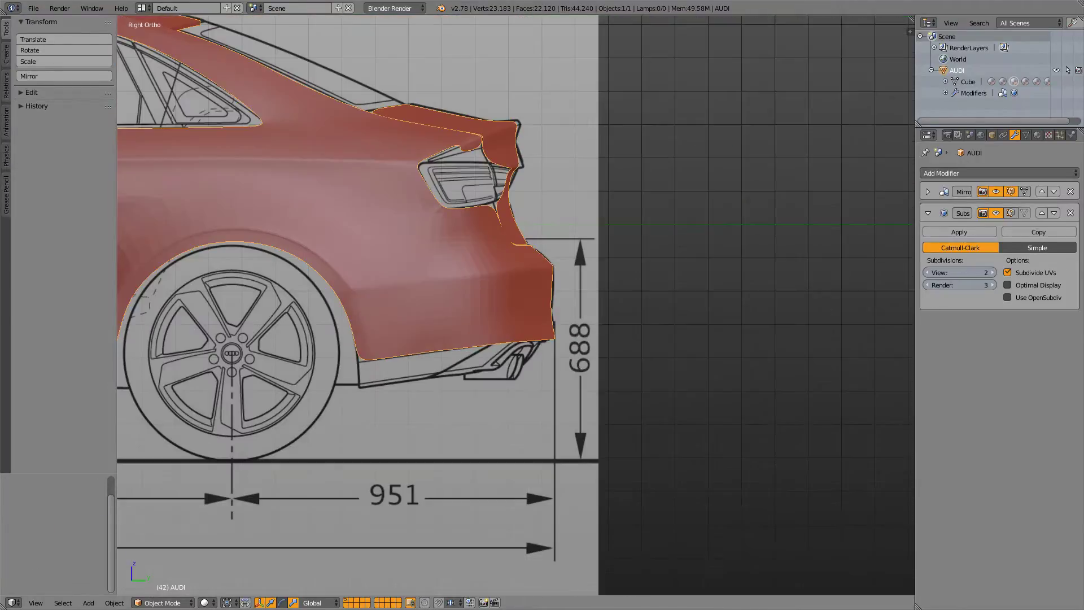
{"action": "key", "text": "Tab"}
{"action": "key", "text": "Tab"}
{"action": "middle_click_drag", "start_coordinate": [515, 305], "coordinate": [375, 345]}
{"action": "scroll", "coordinate": [366, 336], "scroll_direction": "down", "scroll_amount": 8}
{"action": "scroll", "coordinate": [322, 325], "scroll_direction": "up", "scroll_amount": 3}
{"action": "scroll", "coordinate": [361, 338], "scroll_direction": "up", "scroll_amount": 4}
{"action": "key", "text": "Tab"}
{"action": "key", "text": "Tab"}
{"action": "key", "text": "Tab"}
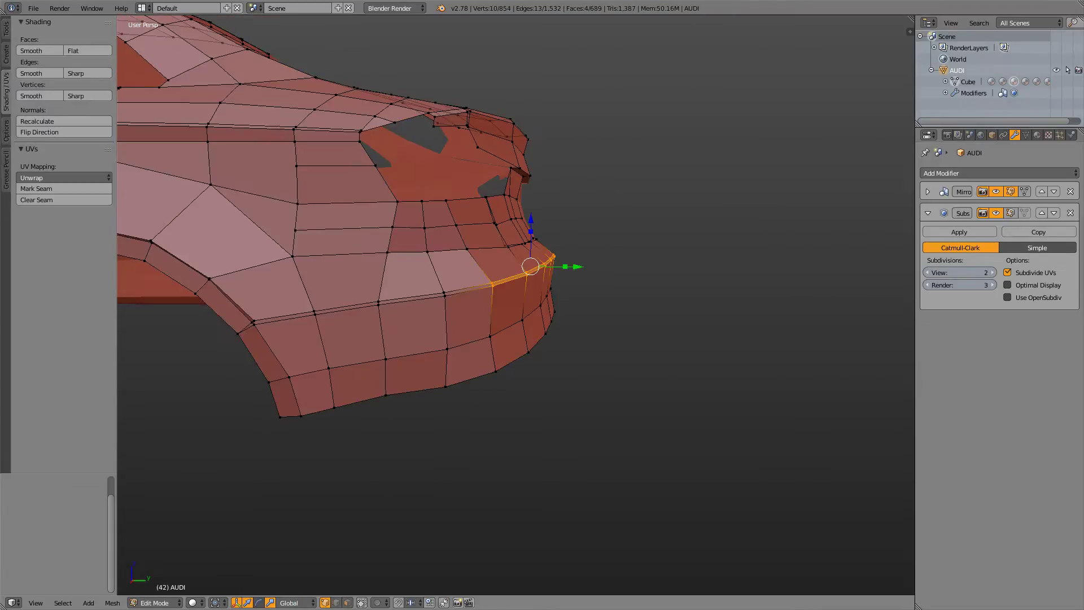
{"action": "key", "text": "Tab"}
- Return to editing the mesh in wireframe, with the rear bumper framed in side view
{"action": "key", "text": "KP_3"}
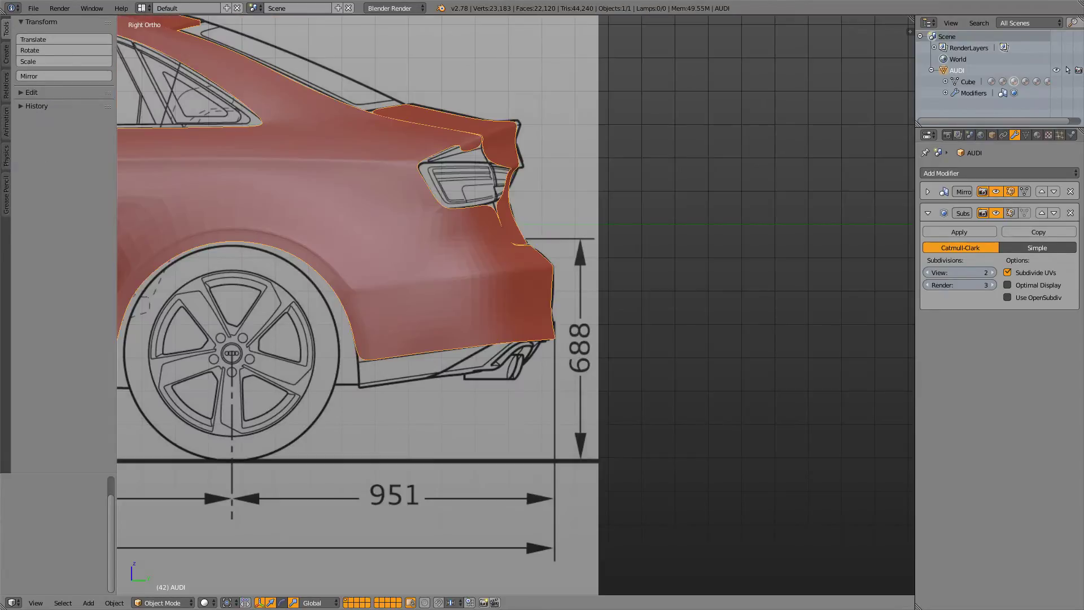
{"action": "scroll", "coordinate": [511, 303], "scroll_direction": "up", "scroll_amount": 5}
{"action": "key", "text": "Tab"}
{"action": "key", "text": "z"}
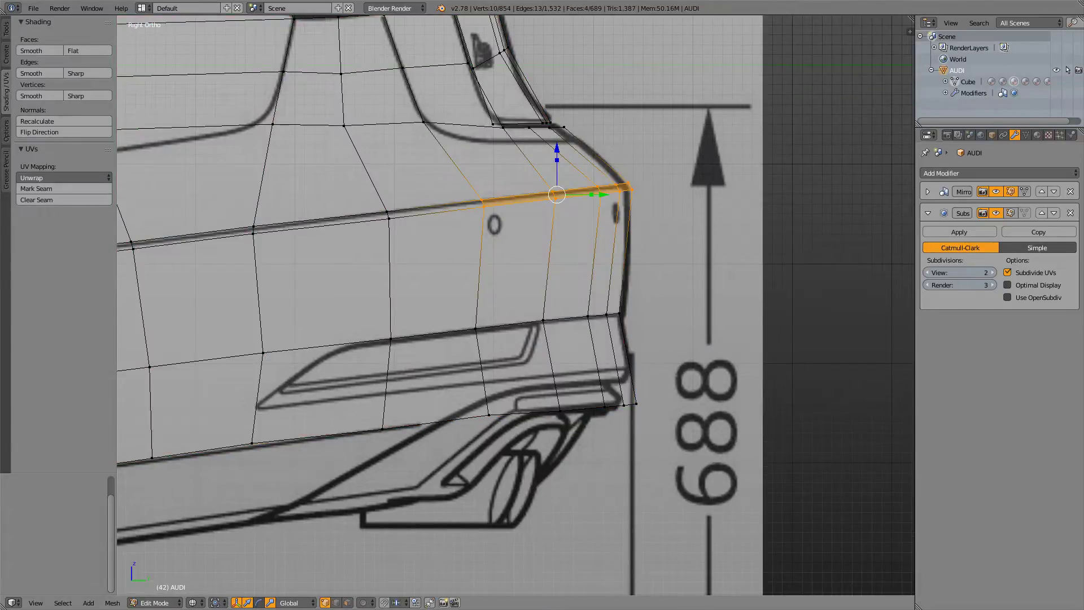
- Add one edge loop across the lower rear bumper and slide it by a factor of -0.260 onto the blueprint's lower trim line
{"action": "middle_click_drag", "start_coordinate": [433, 305], "coordinate": [599, 304], "text": "shift"}
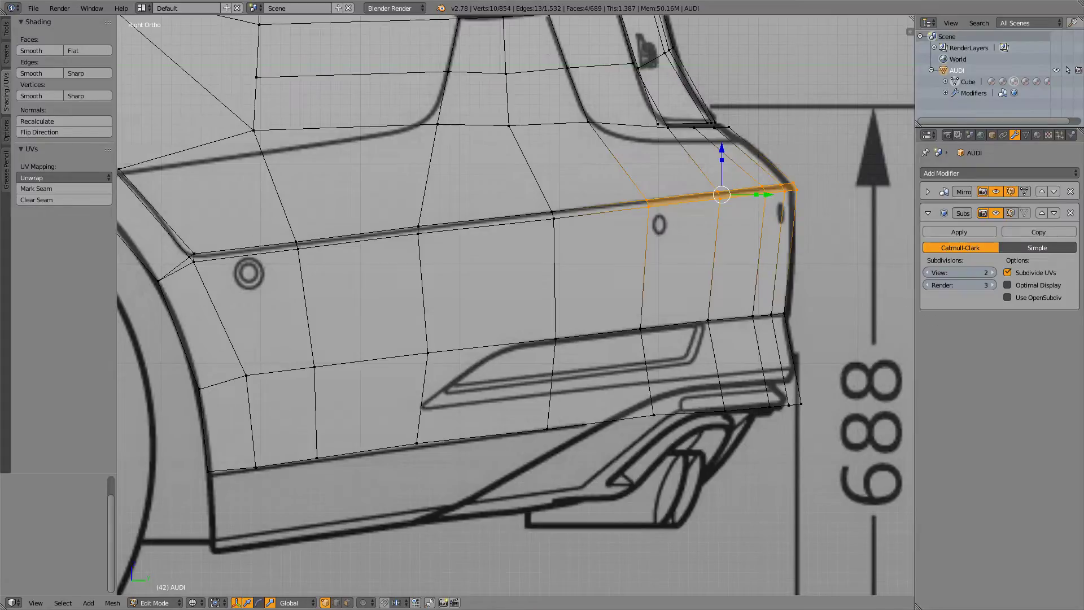
{"action": "key", "text": "ctrl+r"}
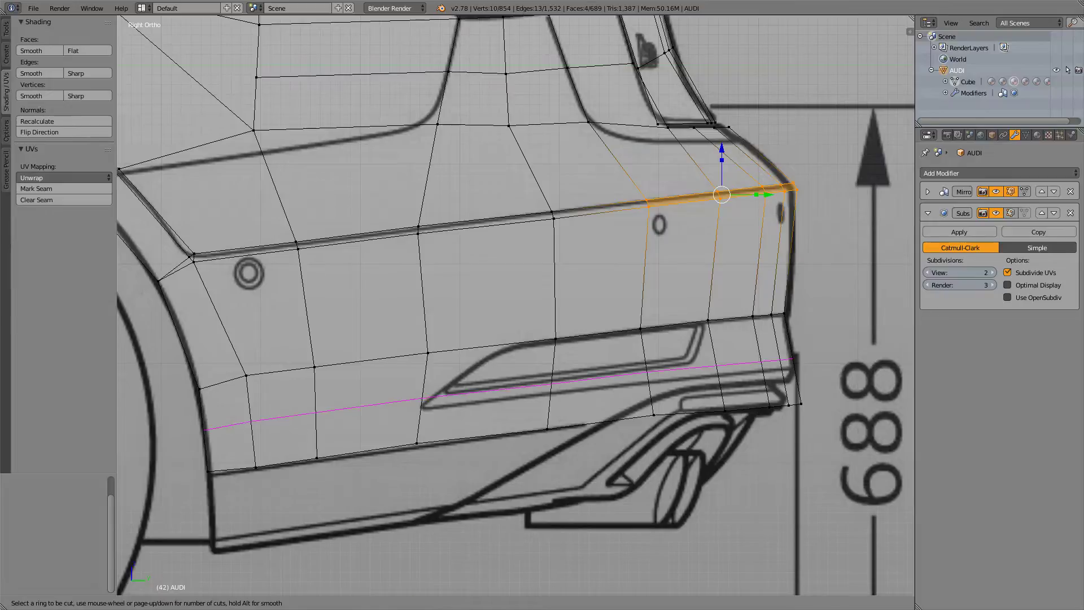
{"action": "scroll", "coordinate": [496, 395], "scroll_direction": "up", "scroll_amount": 1}
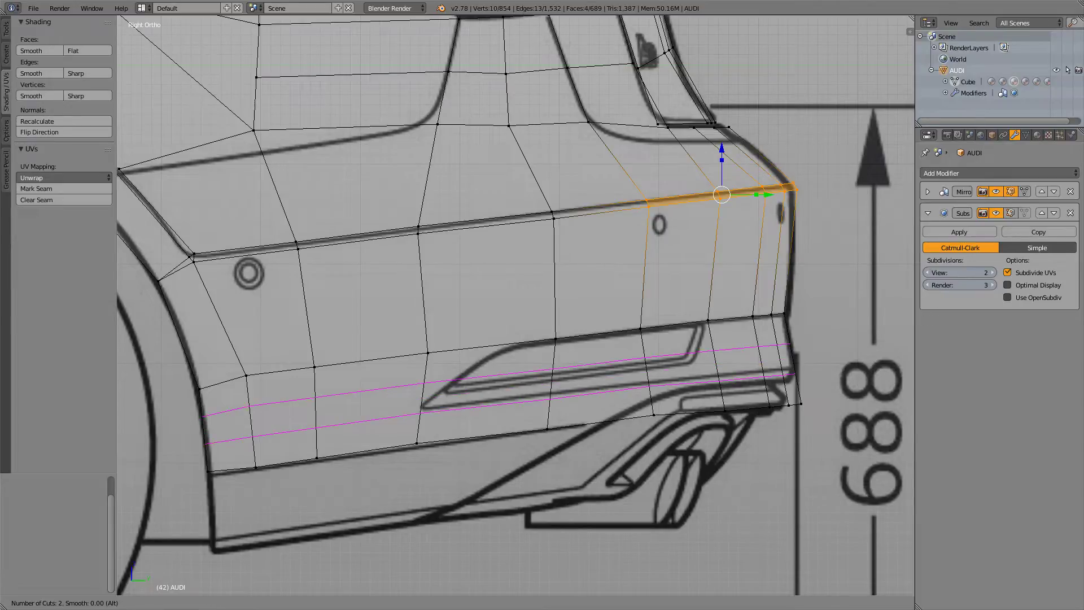
{"action": "scroll", "coordinate": [497, 395], "scroll_direction": "down", "scroll_amount": 1}
{"action": "left_click", "coordinate": [497, 394]}
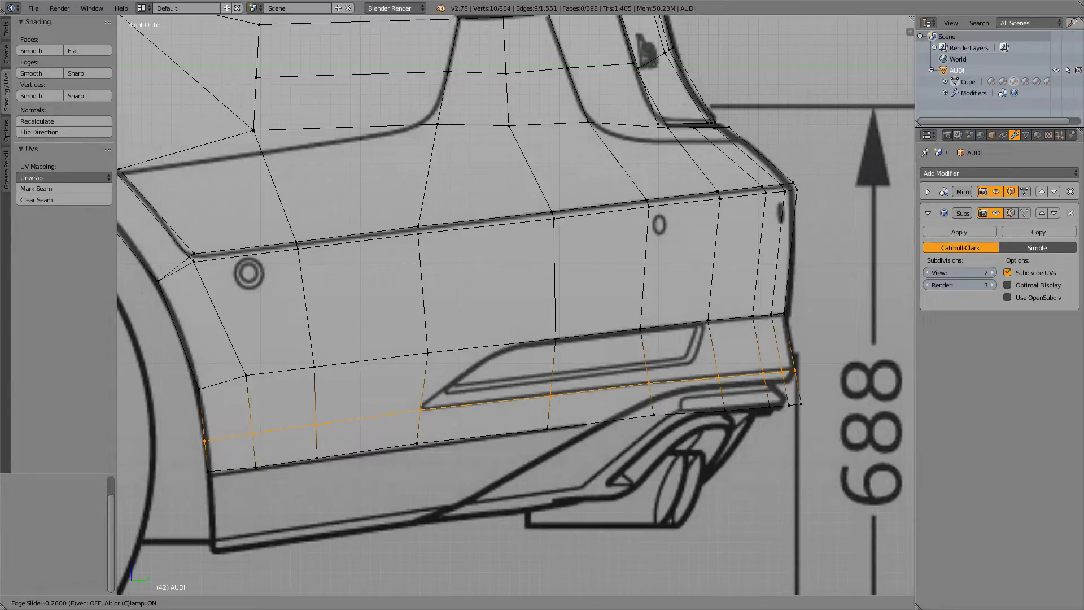
{"action": "left_click", "coordinate": [497, 405]}
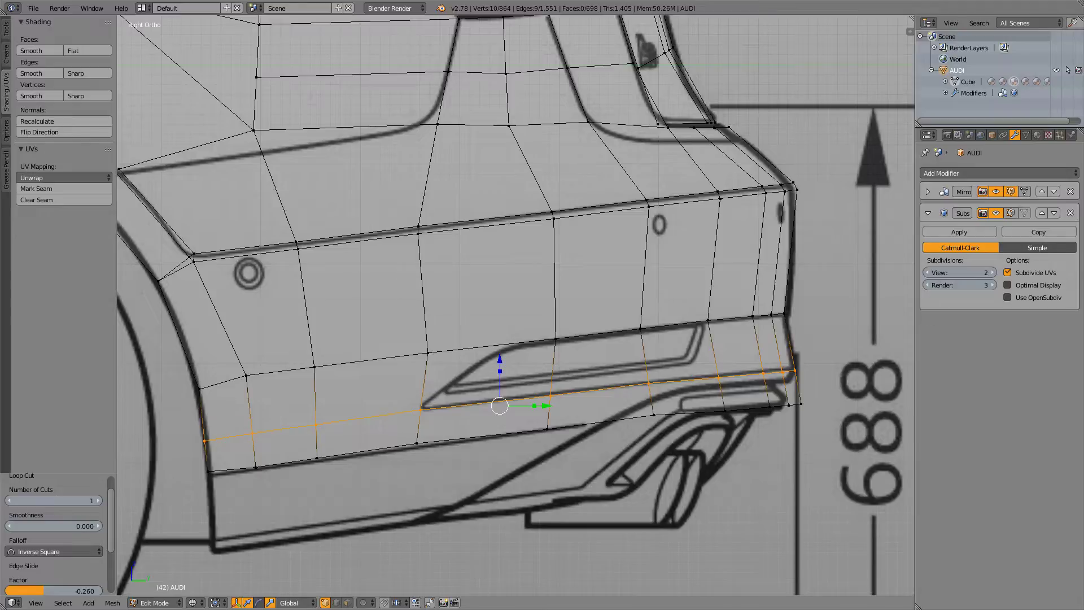
- Move the new loop's wheel-arch vertex 0.028 along Y onto the arch outline
{"action": "right_click", "coordinate": [205, 441]}
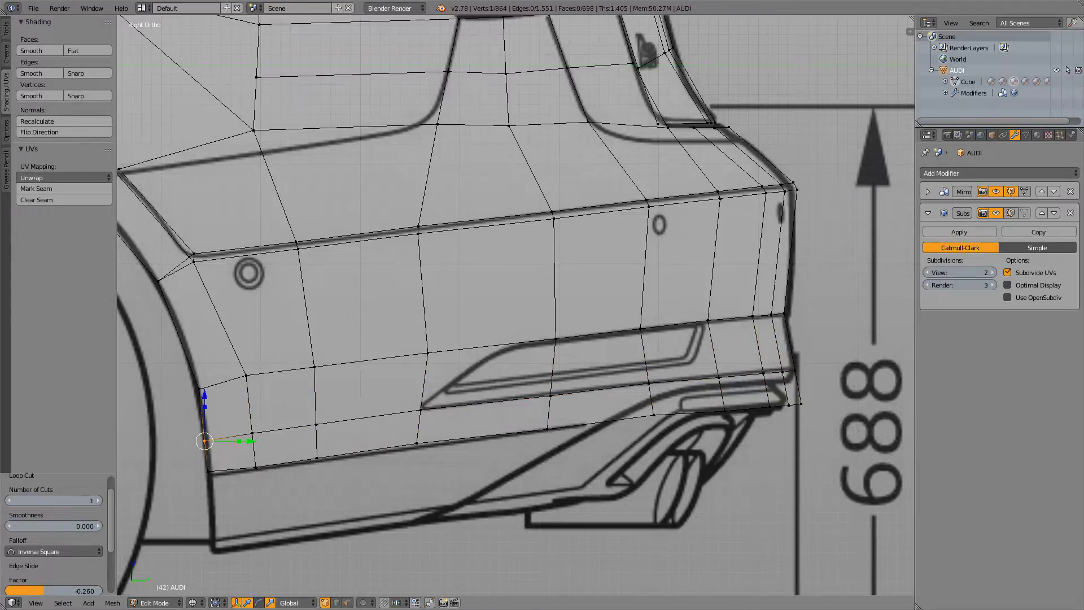
{"action": "key", "text": "g"}
{"action": "key", "text": "y"}
{"action": "key", "text": "Return"}
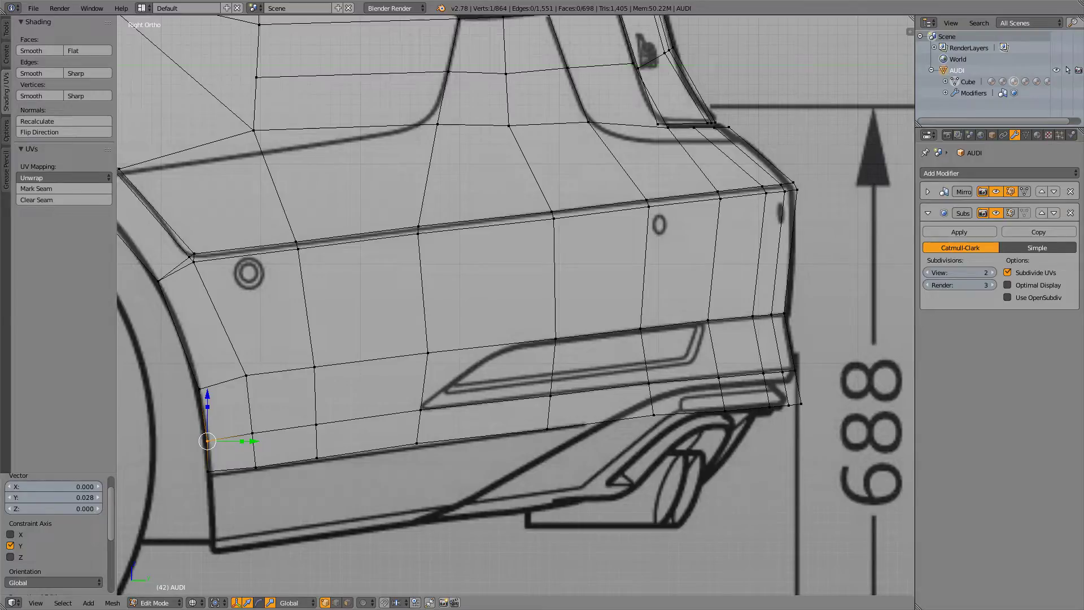
- Move the five rearmost bottom-edge bumper vertices up 0.199 along Z and -0.057 along Y to the blueprint's lower bumper line
{"action": "key", "text": "a"}
{"action": "key", "text": "c"}
{"action": "mouse_move", "coordinate": [795, 404]}
{"action": "left_mouse_down"}
{"action": "mouse_move", "coordinate": [695, 425]}
{"action": "mouse_move", "coordinate": [647, 419]}
{"action": "left_mouse_up"}
{"action": "right_click", "coordinate": [692, 405]}
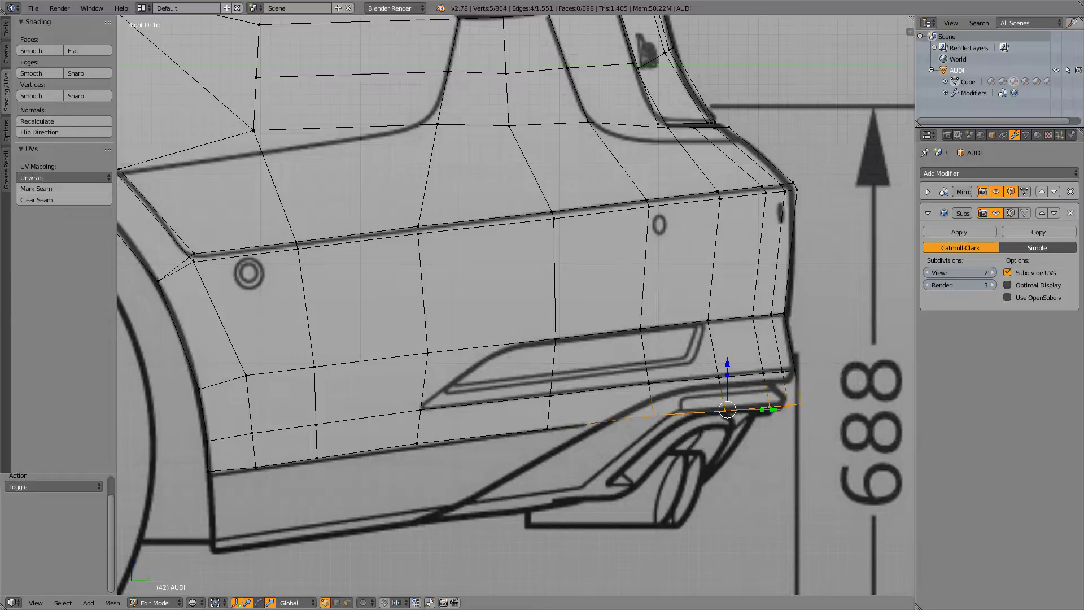
{"action": "key", "text": "g"}
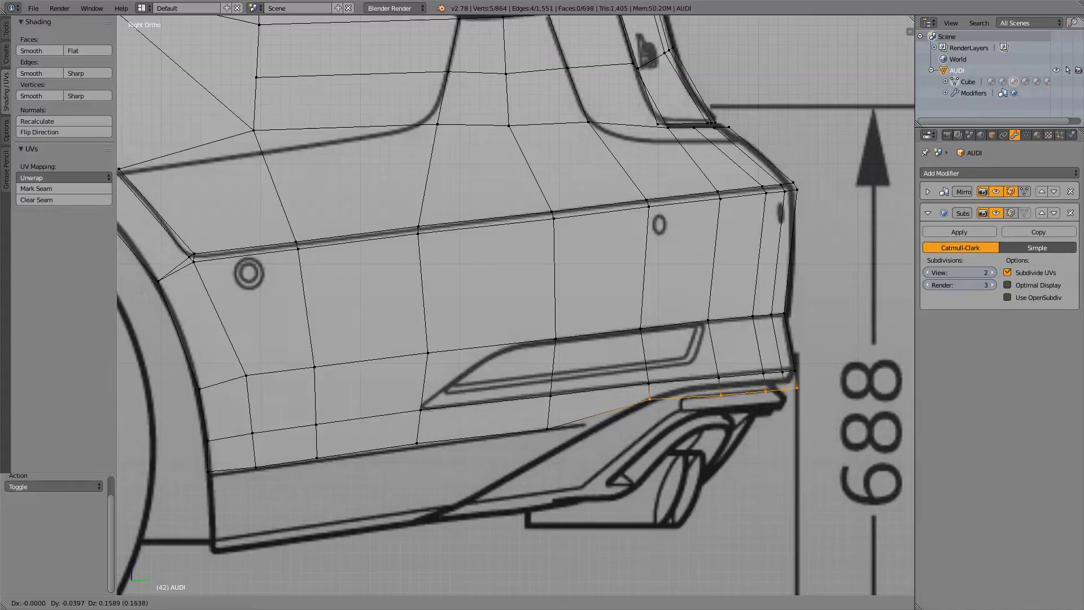
{"action": "key", "text": "Return"}
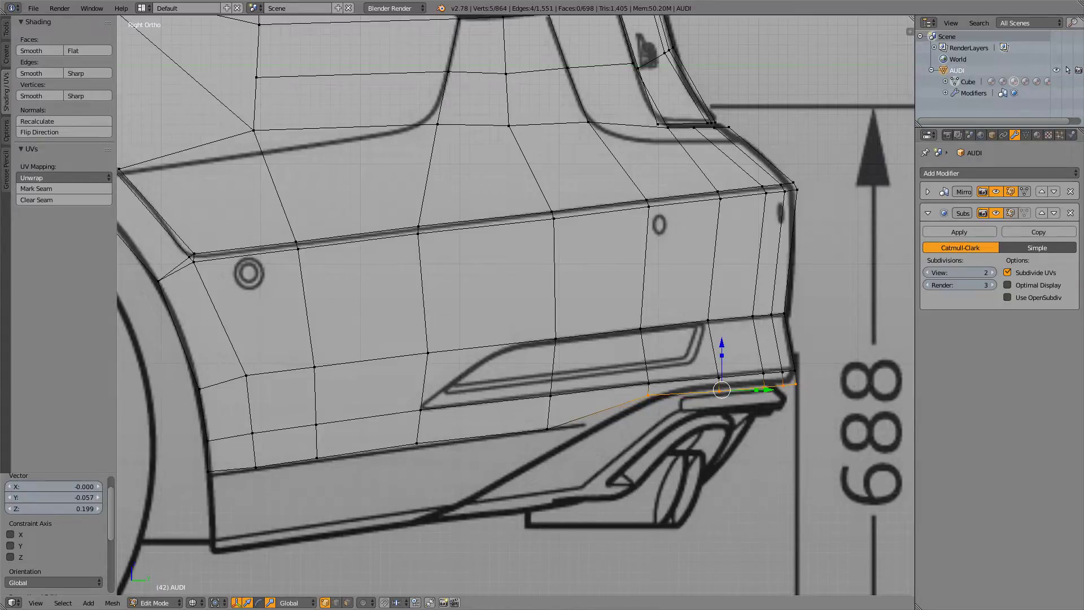
- Leave out the foremost of these vertices, shift the other four slightly forward along Y and raise them 0.040 along Z
{"action": "right_click", "coordinate": [648, 396], "text": "shift"}
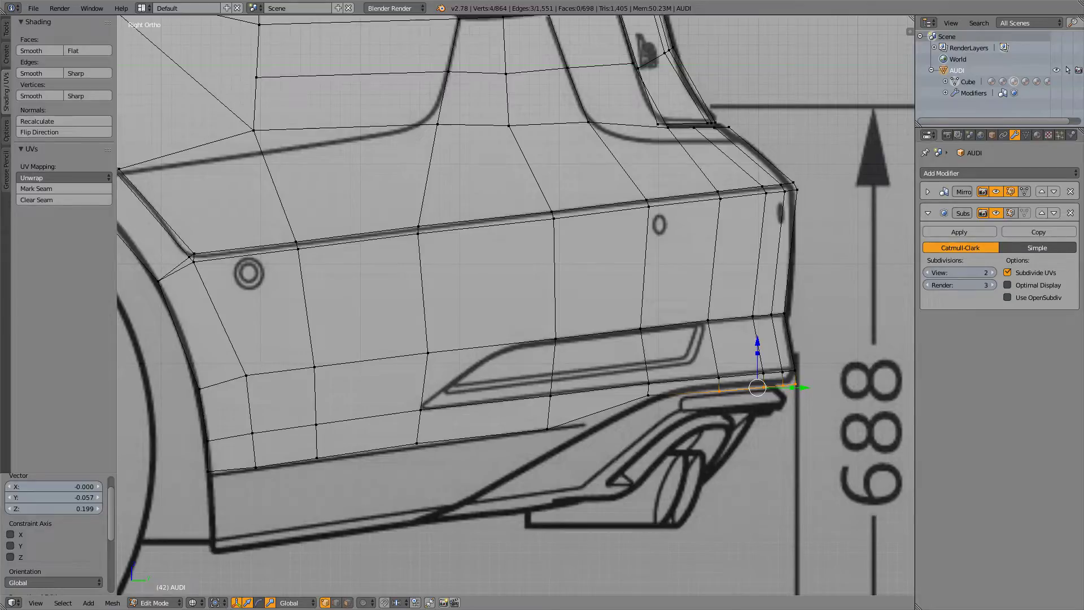
{"action": "left_click_drag", "start_coordinate": [803, 388], "coordinate": [795, 387]}
{"action": "key", "text": "ctrl+z"}
{"action": "key", "text": "Return"}
{"action": "key", "text": "g"}
{"action": "key", "text": "z"}
{"action": "key", "text": "Return"}
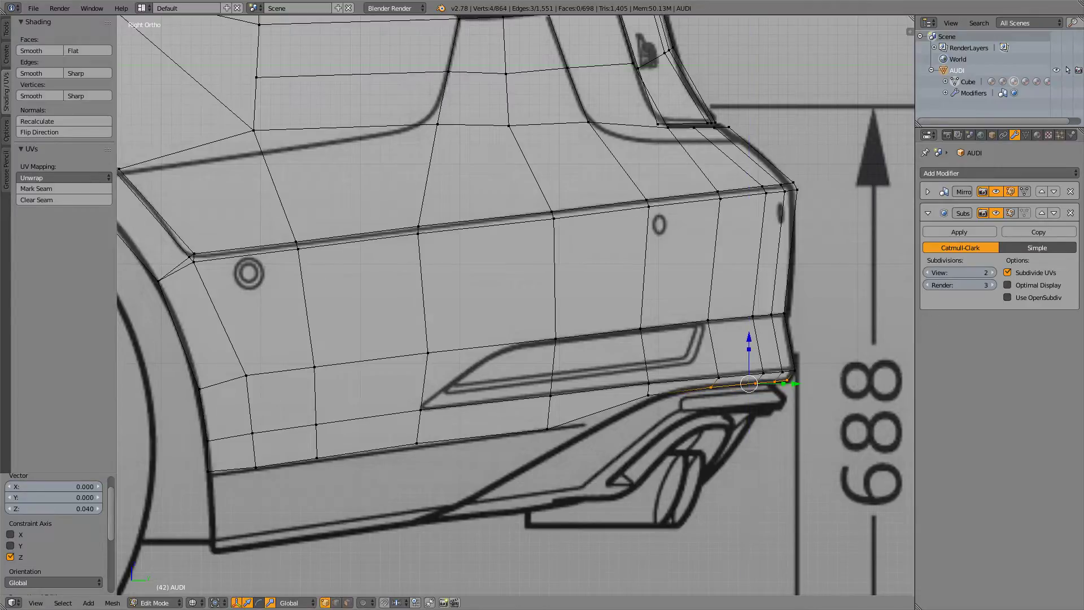
- Lower the rearmost vertex of the bumper's middle crease 0.016 along Z onto the blueprint line
{"action": "scroll", "coordinate": [515, 305], "scroll_direction": "up", "scroll_amount": 3}
{"action": "middle_click_drag", "start_coordinate": [734, 338], "coordinate": [326, 373], "text": "shift"}
{"action": "right_click", "coordinate": [573, 354]}
{"action": "scroll", "coordinate": [572, 353], "scroll_direction": "down", "scroll_amount": 4}
{"action": "scroll", "coordinate": [573, 354], "scroll_direction": "up", "scroll_amount": 10}
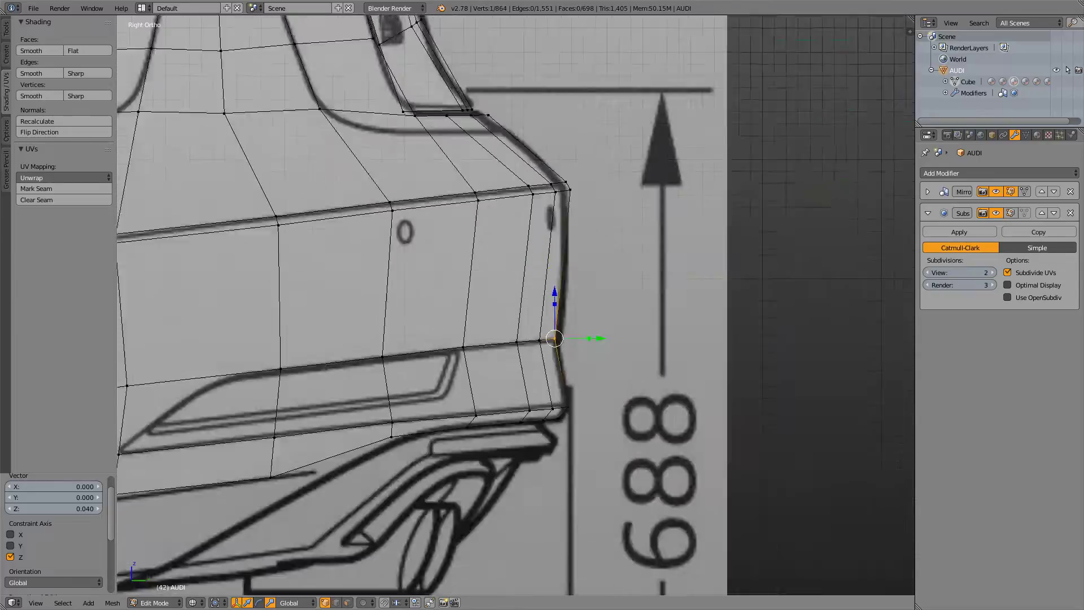
{"action": "middle_click_drag", "start_coordinate": [572, 353], "coordinate": [579, 223], "text": "shift"}
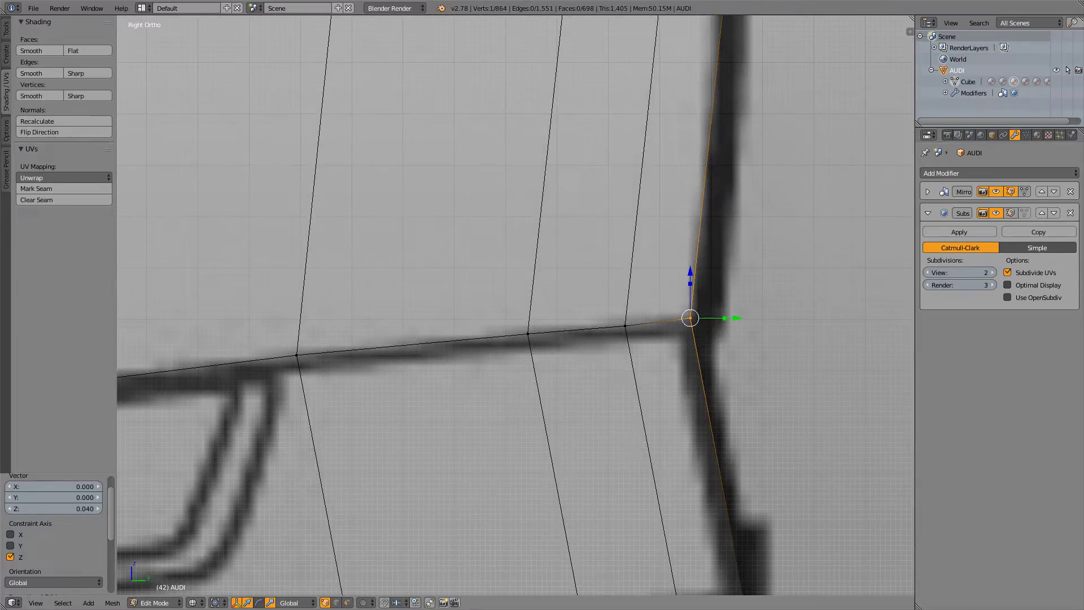
{"action": "key", "text": "g"}
{"action": "key", "text": "z"}
{"action": "key", "text": "Return"}
- Lower the three neighbouring middle-crease vertices along Z by 0.024, 0.011 and 0.013, working forward from the rear end
{"action": "right_click", "coordinate": [625, 326]}
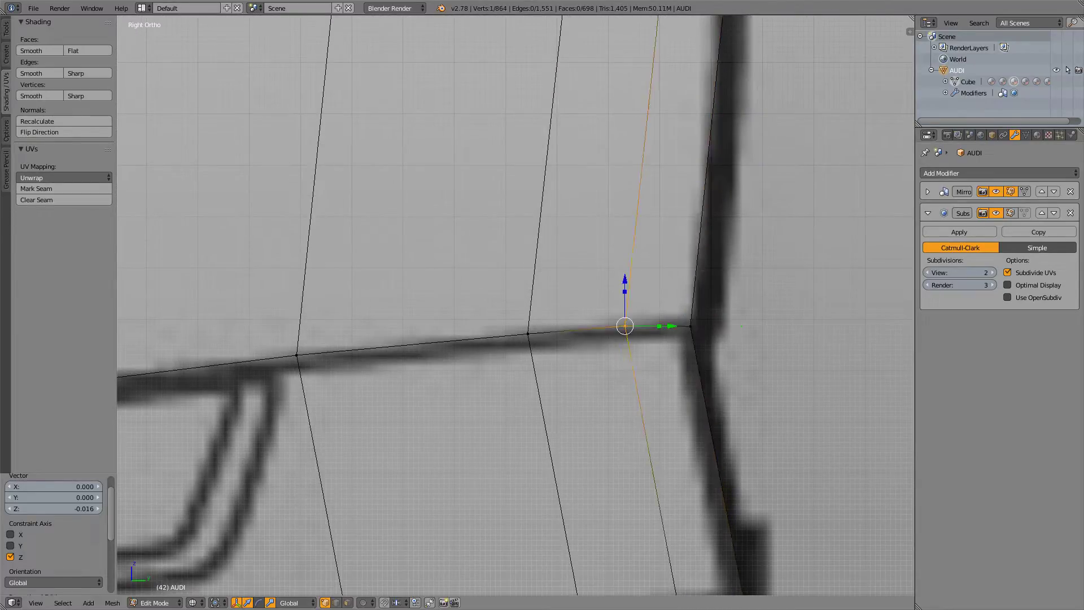
{"action": "key", "text": "g"}
{"action": "key", "text": "z"}
{"action": "key", "text": "Return"}
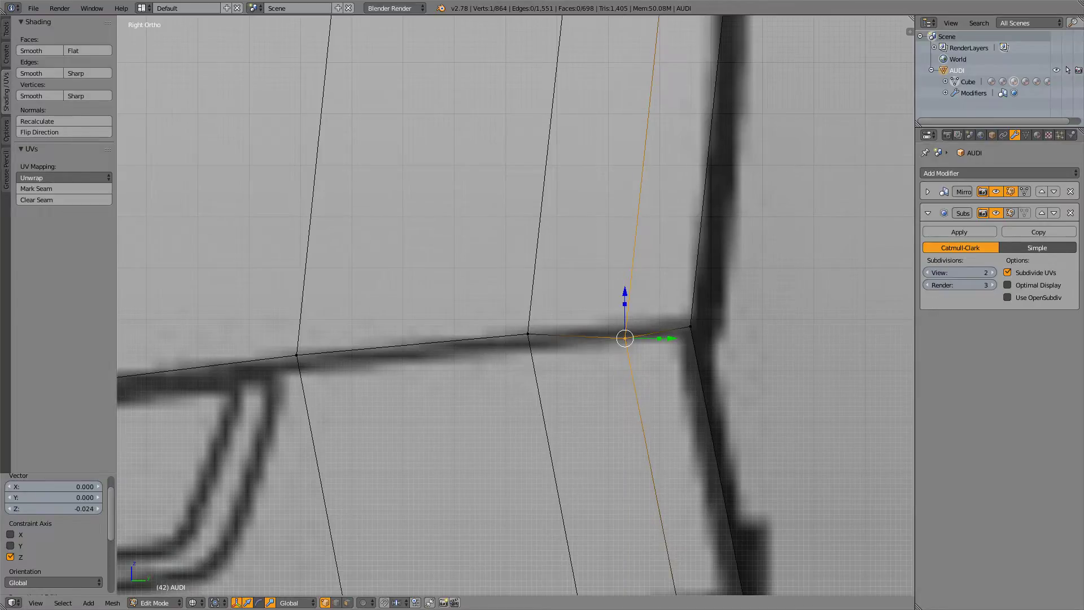
{"action": "right_click", "coordinate": [528, 334]}
{"action": "key", "text": "g"}
{"action": "key", "text": "z"}
{"action": "key", "text": "Return"}
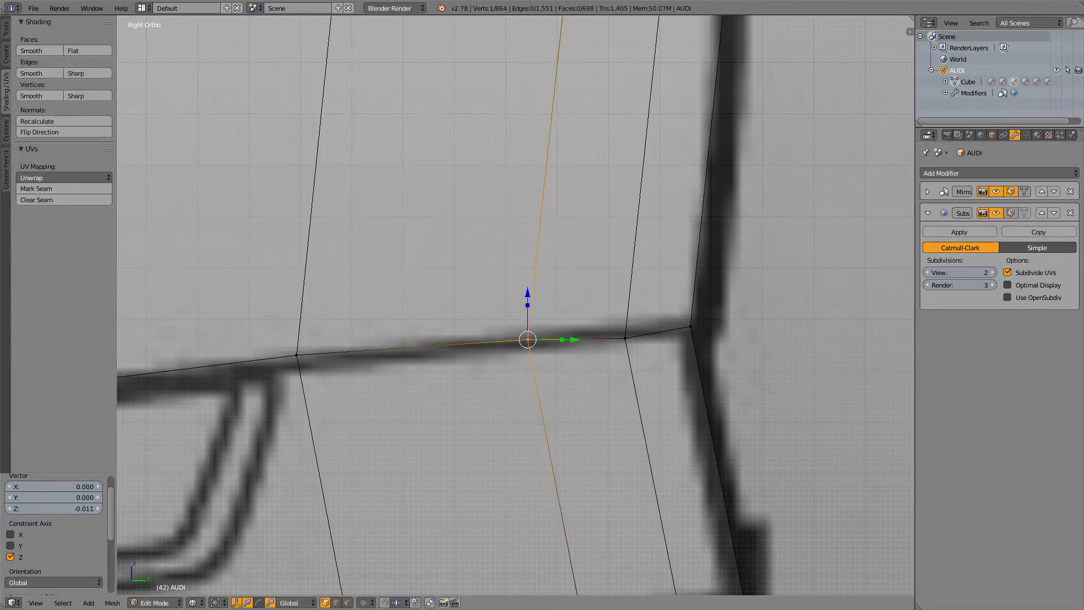
{"action": "right_click", "coordinate": [296, 355]}
{"action": "key", "text": "g"}
{"action": "key", "text": "z"}
{"action": "key", "text": "Return"}
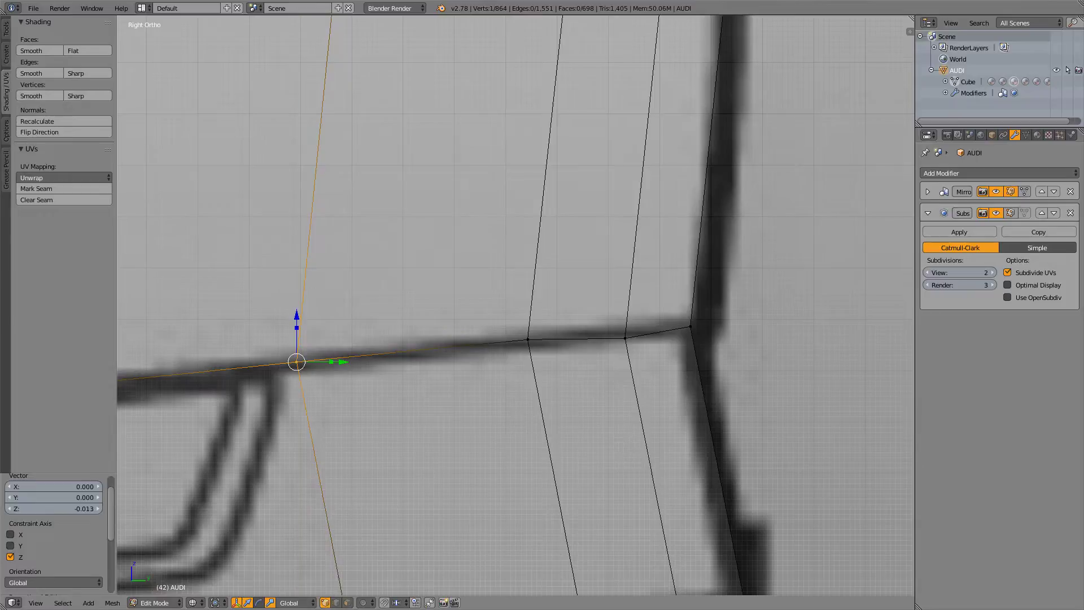
- Raise the middle crease's second-to-last vertex slightly along Z and lower the rearmost one by 0.005 to even out the line
{"action": "right_click", "coordinate": [625, 338]}
{"action": "key", "text": "g"}
{"action": "key", "text": "z"}
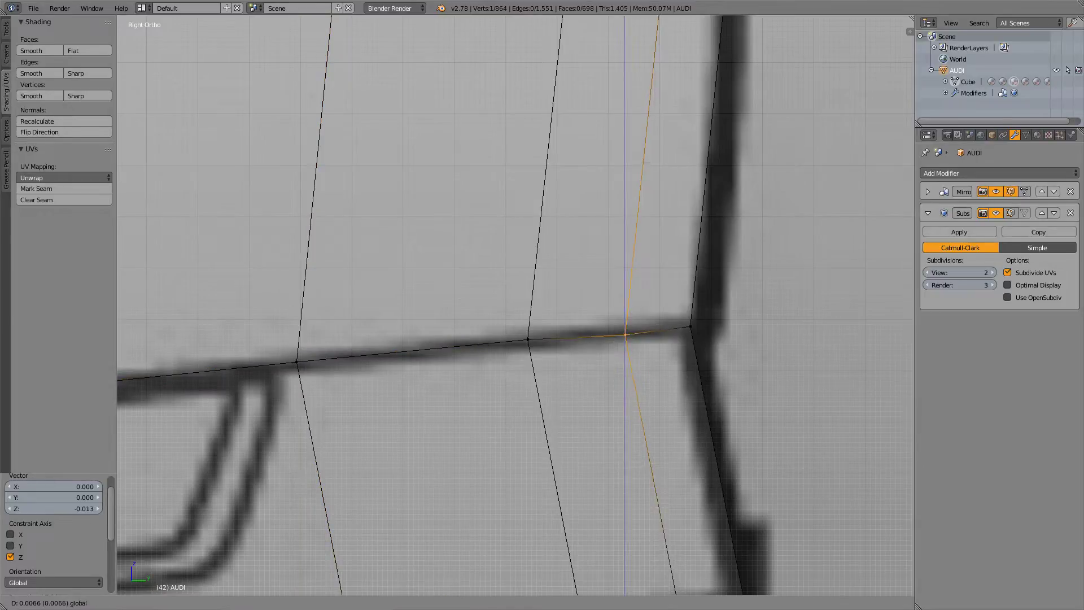
{"action": "key", "text": "Return"}
{"action": "key", "text": "g"}
{"action": "key", "text": "z"}
{"action": "key", "text": "Return"}
{"action": "right_click", "coordinate": [690, 326]}
{"action": "key", "text": "g"}
{"action": "key", "text": "z"}
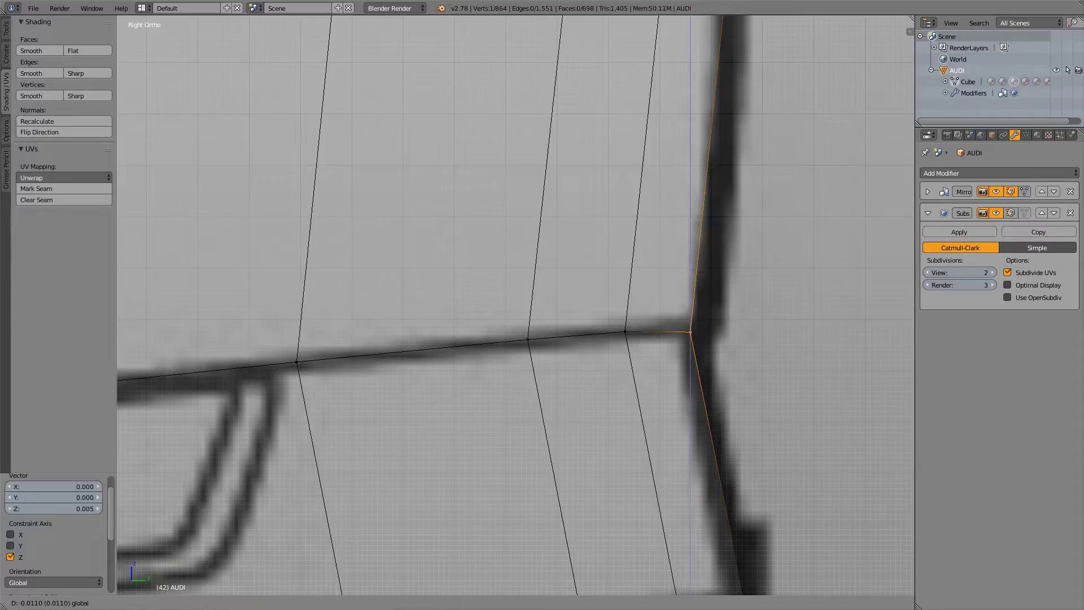
{"action": "key", "text": "Return"}
- Compare the smoothed bumper wireframe with the side blueprint and examine the car's rear in solid shading from several angles
{"action": "scroll", "coordinate": [516, 306], "scroll_direction": "down", "scroll_amount": 1}
{"action": "scroll", "coordinate": [516, 305], "scroll_direction": "down", "scroll_amount": 8}
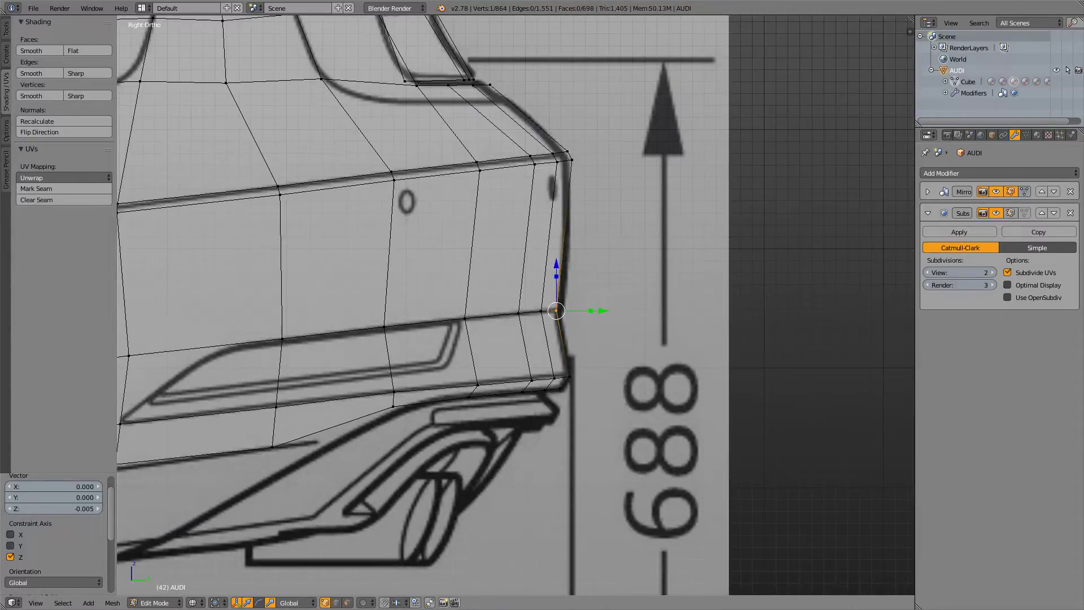
{"action": "scroll", "coordinate": [515, 305], "scroll_direction": "up", "scroll_amount": 2}
{"action": "key", "text": "Tab"}
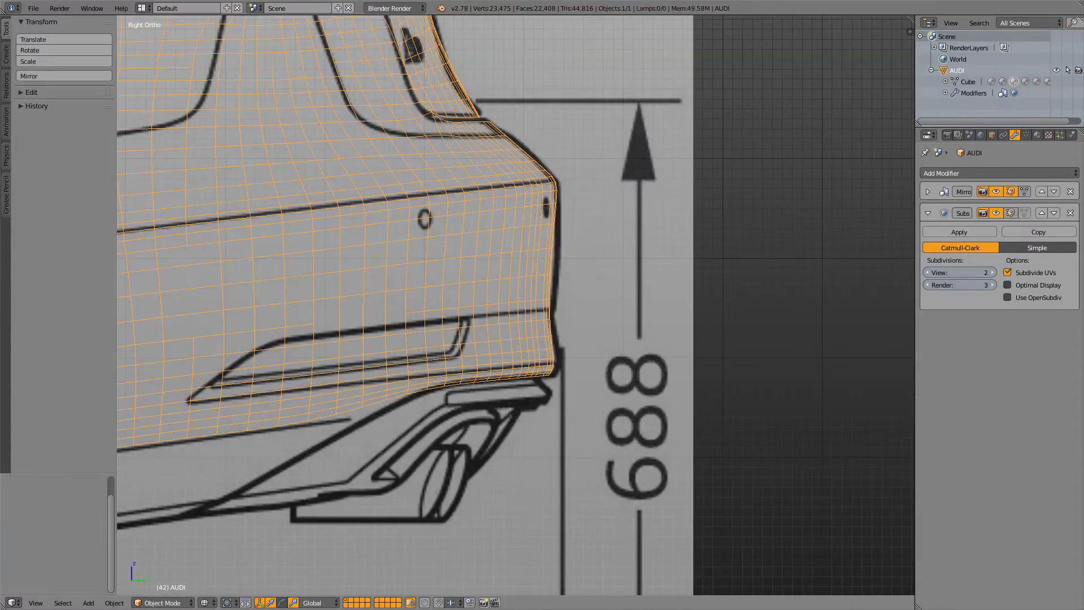
{"action": "key", "text": "Tab"}
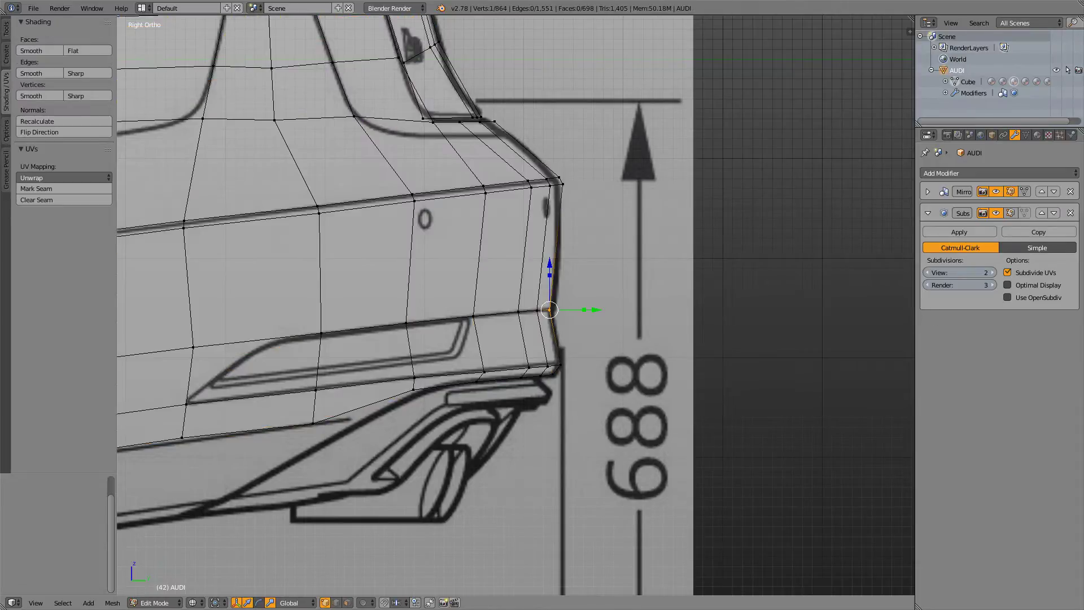
{"action": "key", "text": "Tab"}
{"action": "scroll", "coordinate": [515, 306], "scroll_direction": "down", "scroll_amount": 7}
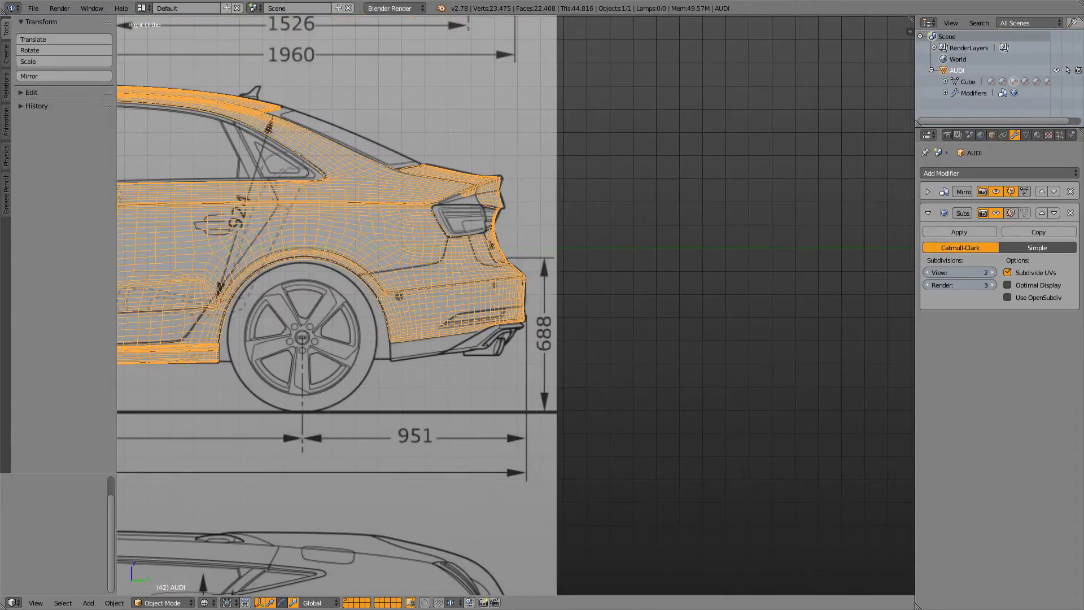
{"action": "key", "text": "z"}
{"action": "middle_click_drag", "start_coordinate": [516, 306], "coordinate": [342, 319]}
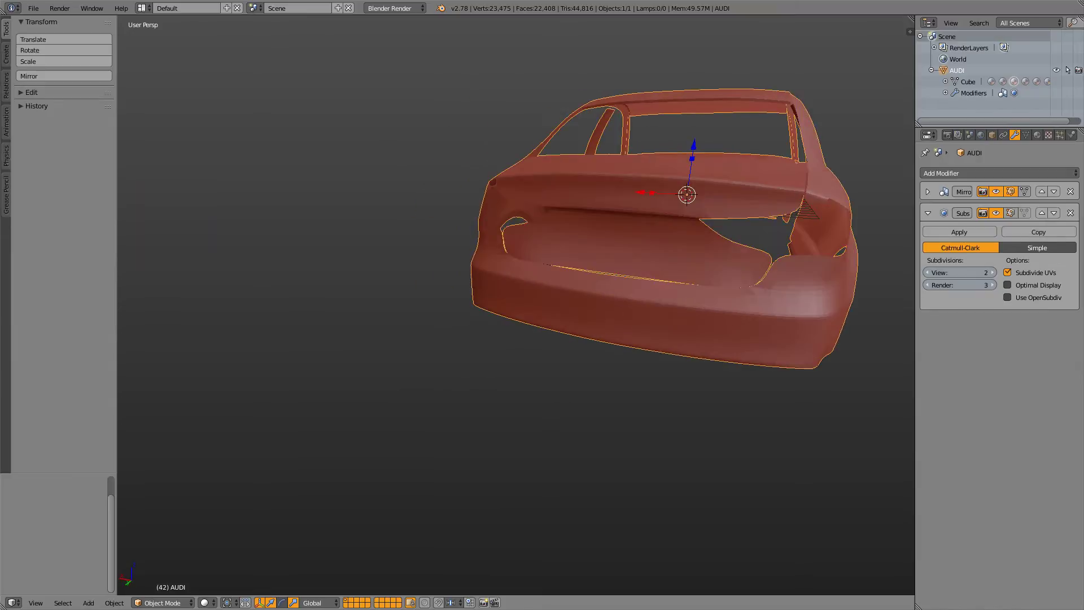
{"action": "middle_click_drag", "start_coordinate": [395, 291], "coordinate": [533, 370]}
{"action": "scroll", "coordinate": [516, 305], "scroll_direction": "down", "scroll_amount": 2}
{"action": "scroll", "coordinate": [516, 305], "scroll_direction": "up", "scroll_amount": 2}
{"action": "middle_click_drag", "start_coordinate": [328, 237], "coordinate": [322, 240]}
- In top-view wireframe editing, move the trunk's lower-edge vertex nearest the tail light -0.323 along Y
{"action": "key", "text": "Tab"}
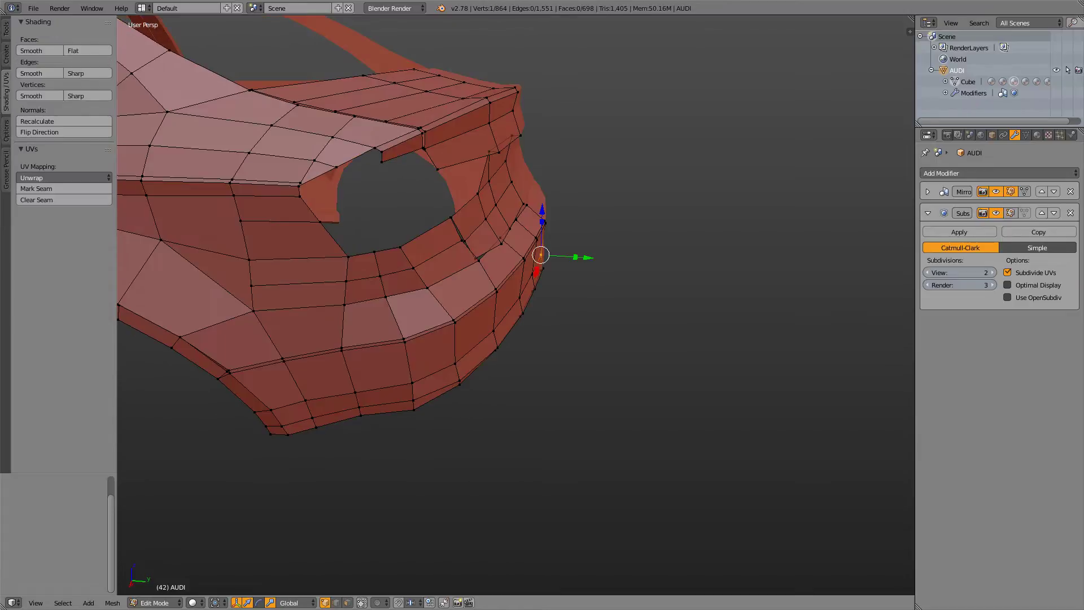
{"action": "key", "text": "KP_7"}
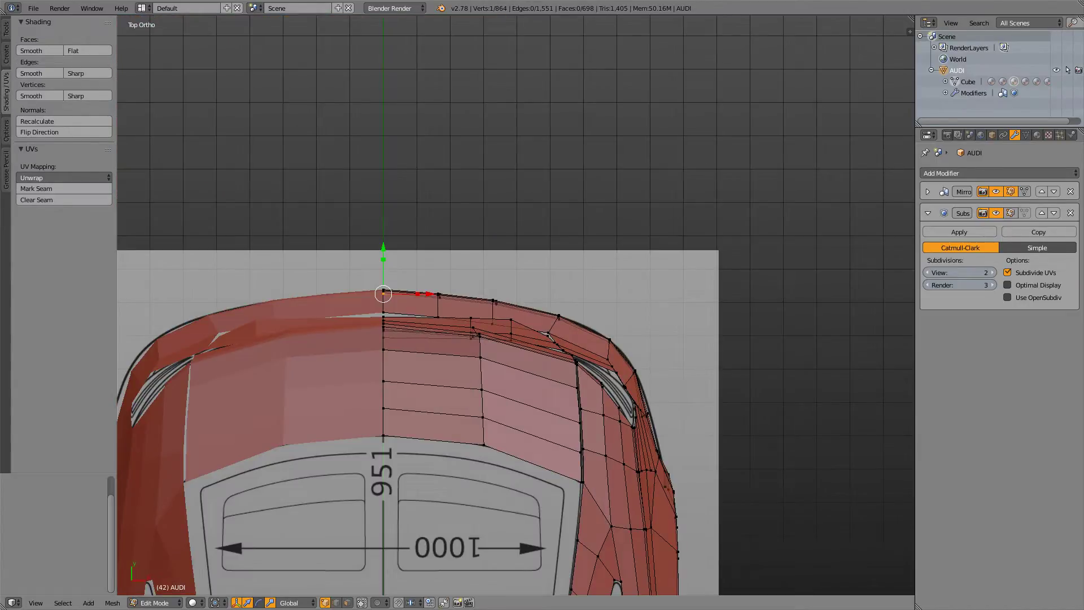
{"action": "scroll", "coordinate": [564, 302], "scroll_direction": "up", "scroll_amount": 6}
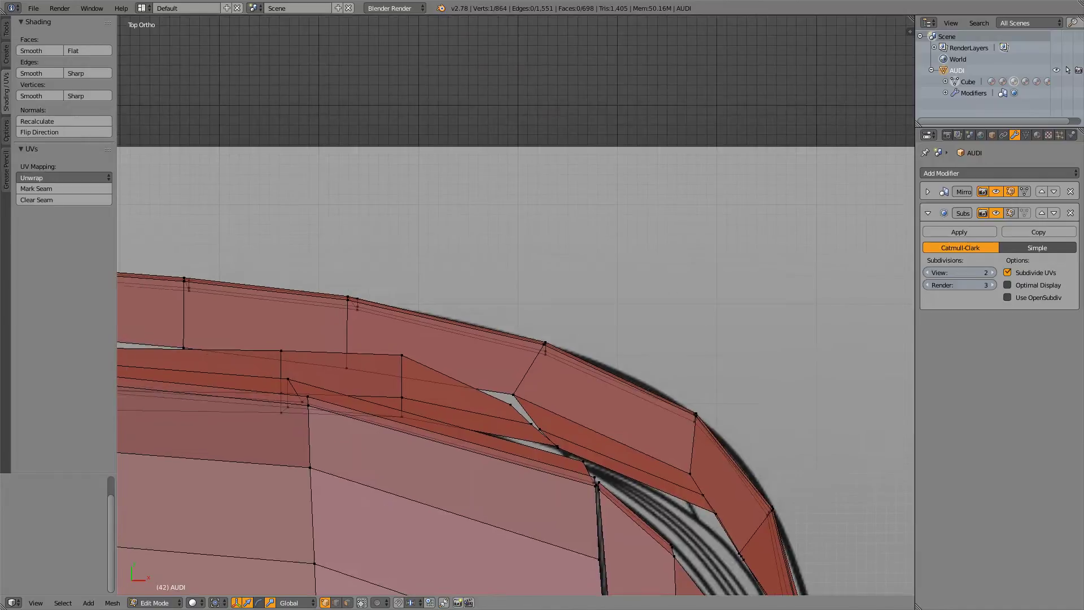
{"action": "key", "text": "z"}
{"action": "key", "text": "z"}
{"action": "key", "text": "z"}
{"action": "right_click", "coordinate": [401, 356]}
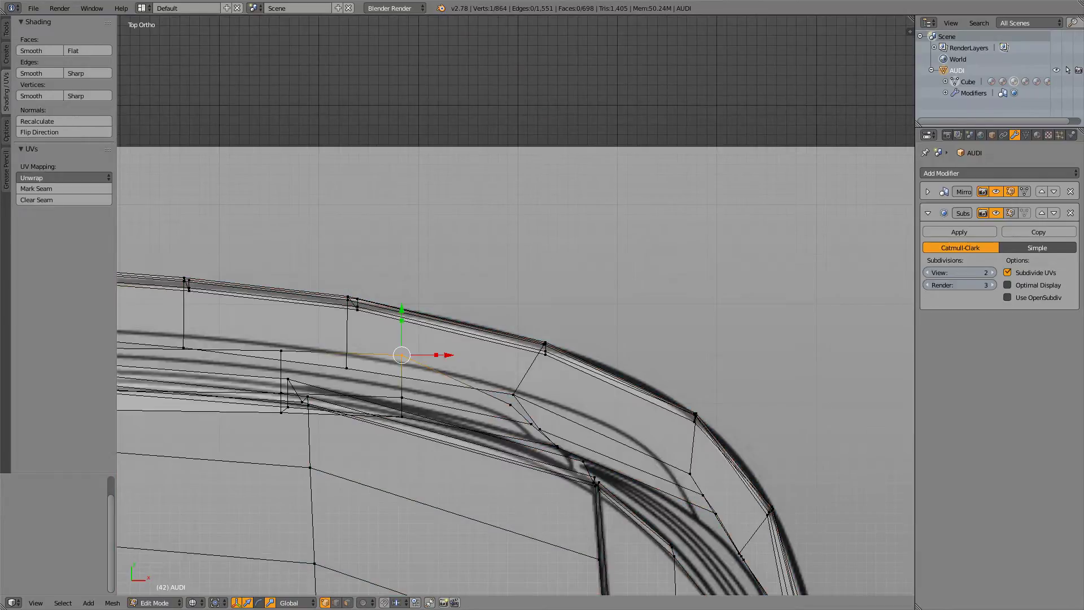
{"action": "key", "text": "z"}
{"action": "key", "text": "z"}
{"action": "left_click_drag", "start_coordinate": [401, 309], "coordinate": [401, 341]}
- Move the adjacent trunk lower-edge vertex toward the centre -0.199 along Y onto the blueprint curve
{"action": "right_click", "coordinate": [282, 350]}
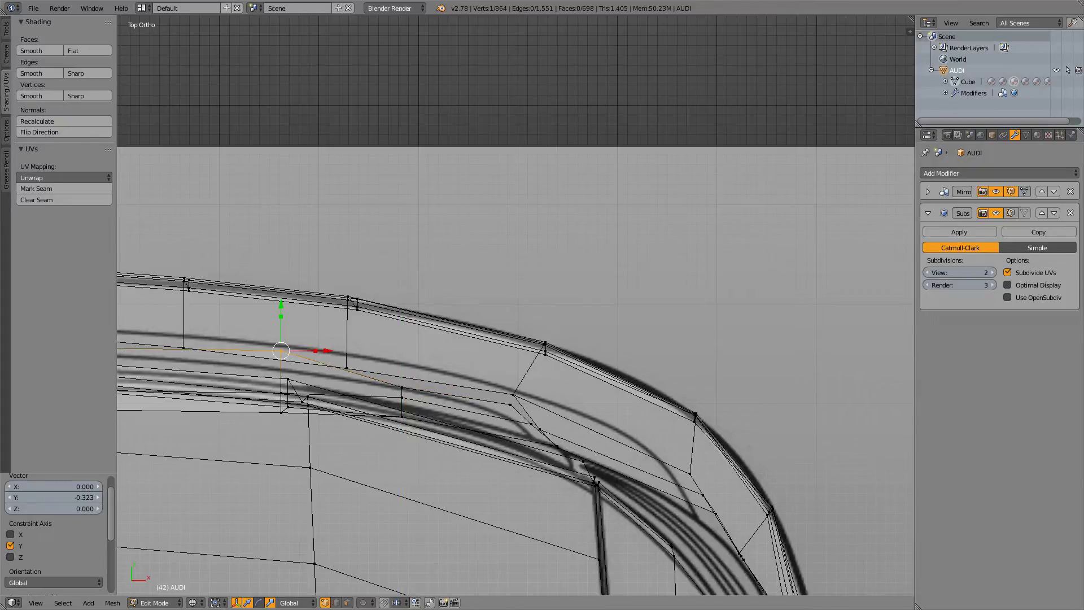
{"action": "key", "text": "g"}
{"action": "key", "text": "y"}
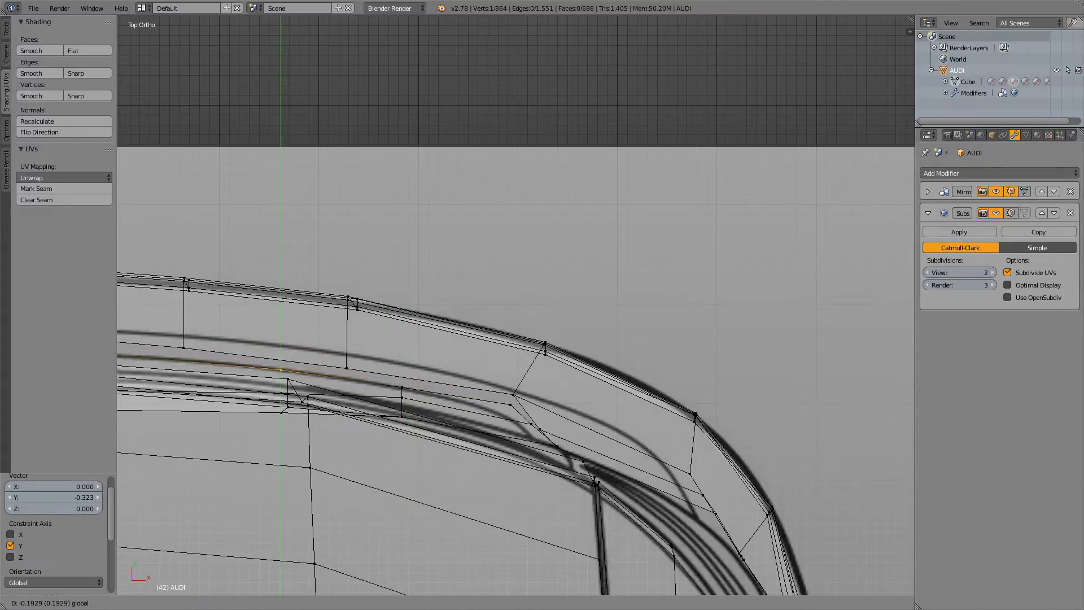
{"action": "key", "text": "Return"}
- Move the trunk lower edge's centre-line vertex -0.068 along Y onto the blueprint curve
{"action": "middle_click_drag", "start_coordinate": [282, 370], "coordinate": [688, 372], "text": "shift"}
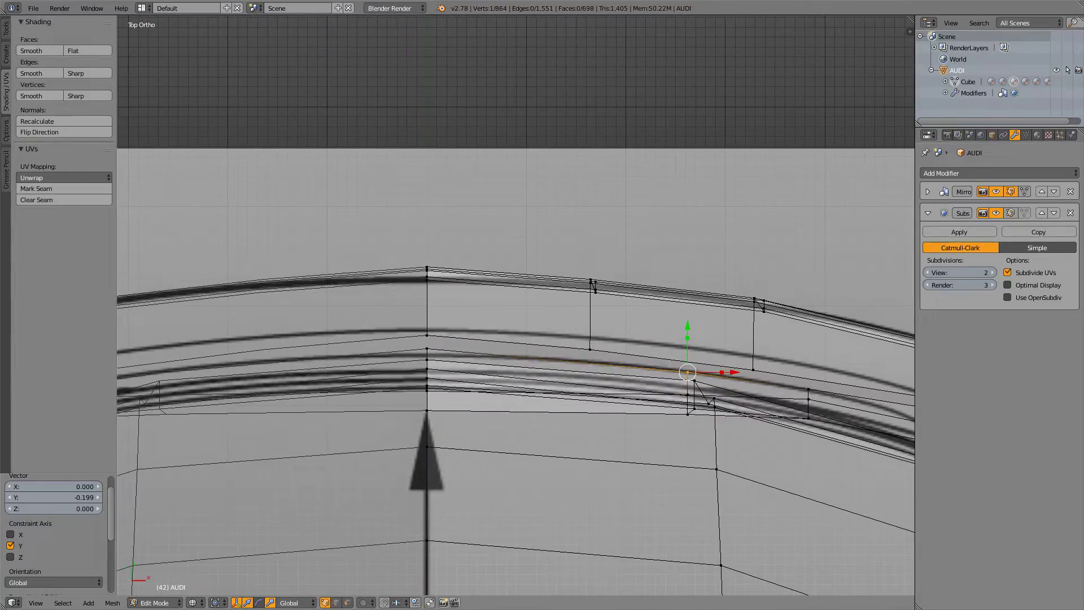
{"action": "right_click", "coordinate": [427, 349]}
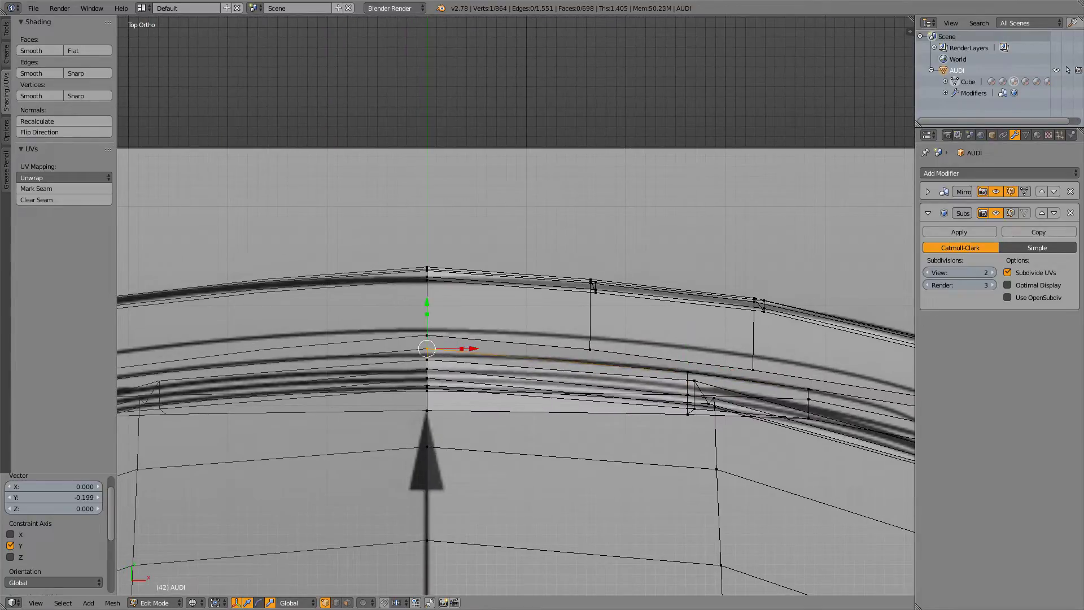
{"action": "key", "text": "g"}
{"action": "key", "text": "y"}
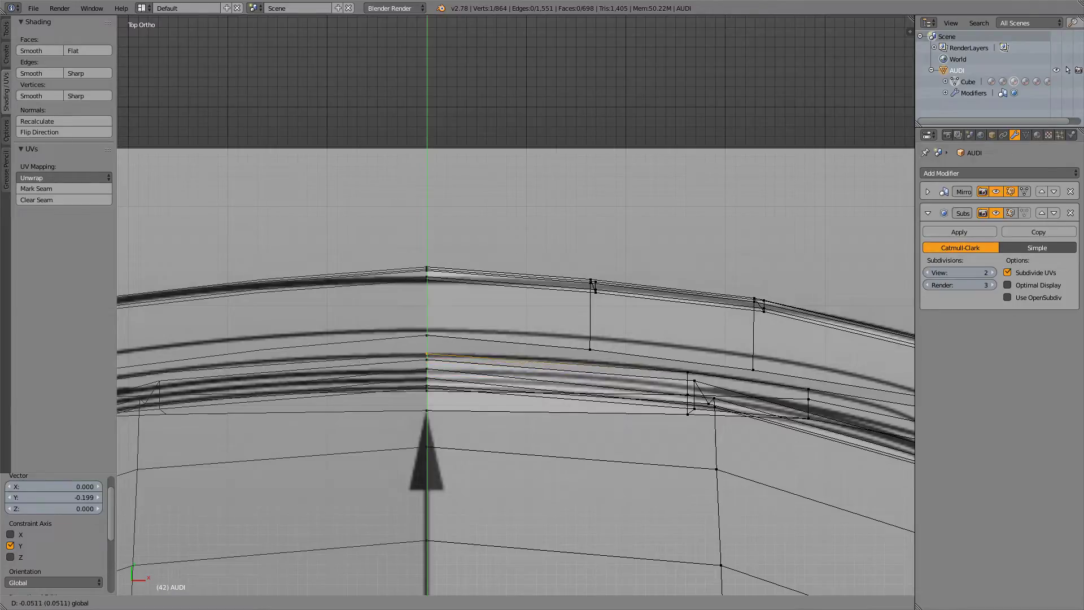
{"action": "left_click_drag", "start_coordinate": [427, 308], "coordinate": [427, 310]}
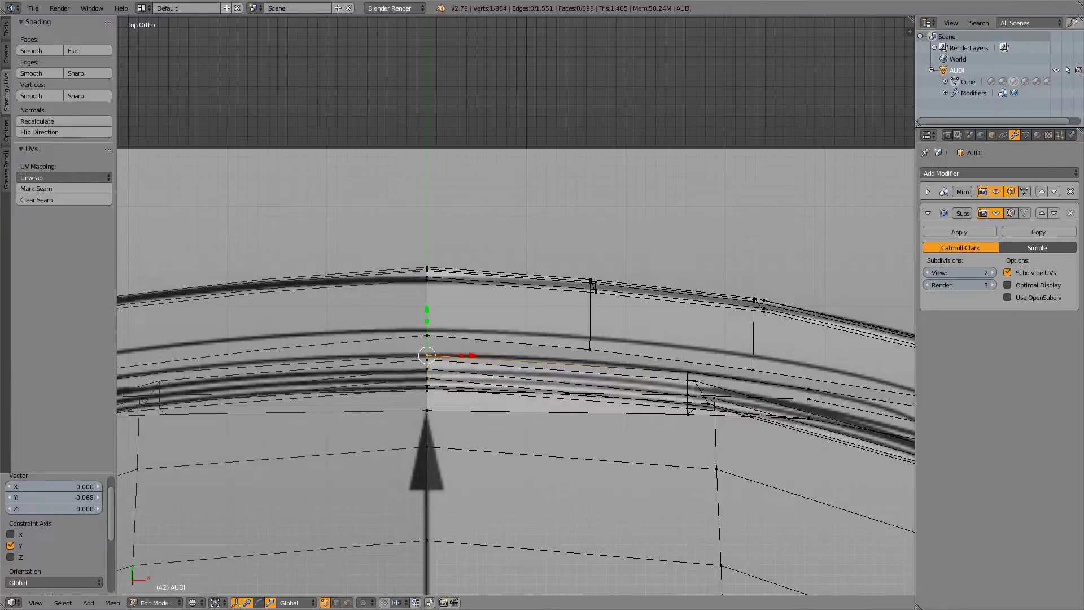
- Examine the trunk's lower edge and the smoothed car body in solid shading, from close up at the rear and around the whole car
{"action": "key", "text": "z"}
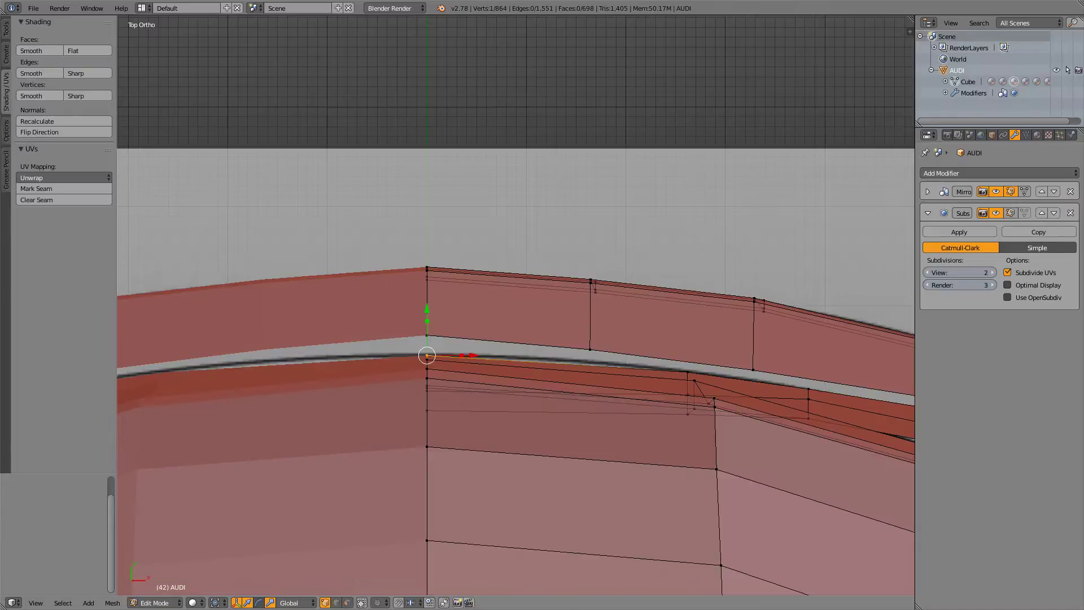
{"action": "key", "text": "z"}
{"action": "key", "text": "z"}
{"action": "scroll", "coordinate": [516, 305], "scroll_direction": "down", "scroll_amount": 6}
{"action": "mouse_move", "coordinate": [516, 339]}
{"action": "middle_mouse_down"}
{"action": "mouse_move", "coordinate": [423, 294]}
{"action": "mouse_move", "coordinate": [389, 215]}
{"action": "middle_mouse_up"}
{"action": "key", "text": "Tab"}
{"action": "key", "text": "Tab"}
{"action": "middle_click_drag", "start_coordinate": [407, 271], "coordinate": [333, 282]}
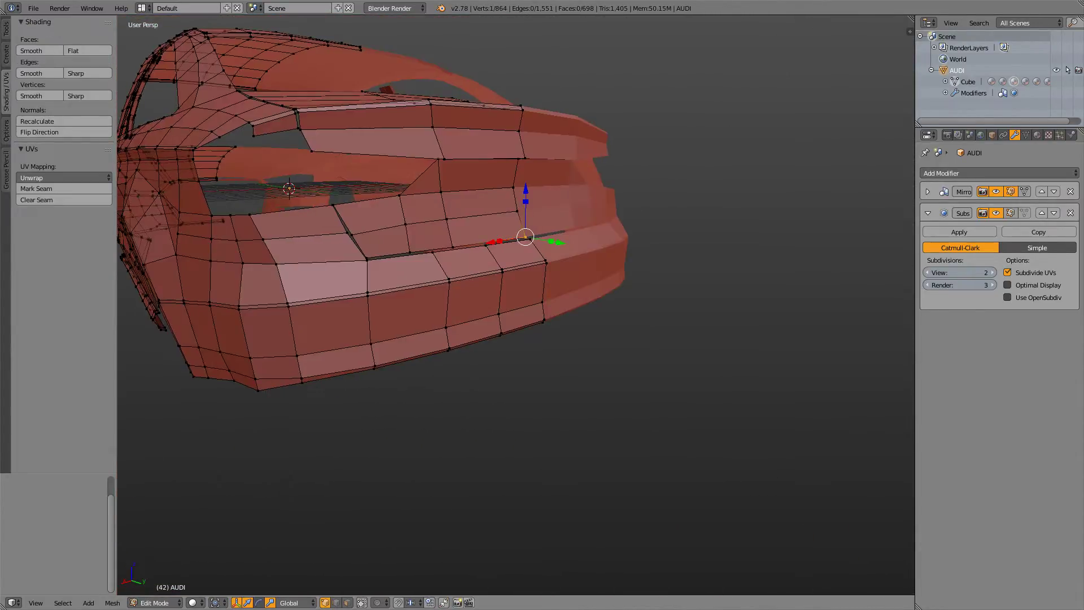
{"action": "key", "text": "Tab"}
{"action": "key", "text": "a"}
{"action": "scroll", "coordinate": [516, 305], "scroll_direction": "down", "scroll_amount": 4}
{"action": "middle_click_drag", "start_coordinate": [480, 305], "coordinate": [531, 277]}
{"action": "scroll", "coordinate": [516, 305], "scroll_direction": "up", "scroll_amount": 3}
{"action": "middle_click_drag", "start_coordinate": [508, 305], "coordinate": [491, 319]}
{"action": "scroll", "coordinate": [507, 323], "scroll_direction": "down", "scroll_amount": 6}
{"action": "scroll", "coordinate": [519, 266], "scroll_direction": "up", "scroll_amount": 4}
{"action": "scroll", "coordinate": [497, 316], "scroll_direction": "down", "scroll_amount": 4}
{"action": "key", "text": "a"}
{"action": "middle_click_drag", "start_coordinate": [593, 311], "coordinate": [537, 292], "text": "shift"}
{"action": "scroll", "coordinate": [536, 293], "scroll_direction": "up", "scroll_amount": 6}
{"action": "scroll", "coordinate": [536, 293], "scroll_direction": "down", "scroll_amount": 4}
{"action": "key", "text": "Tab"}
{"action": "key", "text": "Tab"}
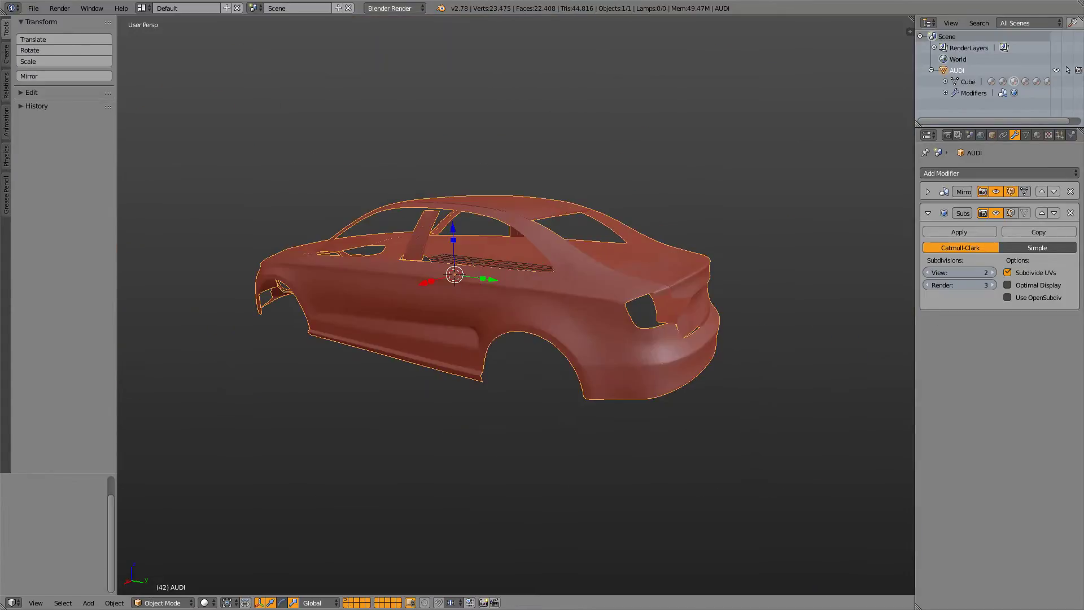
- In side-view wireframe editing, move the bumper's lower-edge vertex at the diffuser curve -0.057 along Z onto the blueprint line
{"action": "key", "text": "KP_3"}
{"action": "key", "text": "KP_1"}
{"action": "key", "text": "KP_3"}
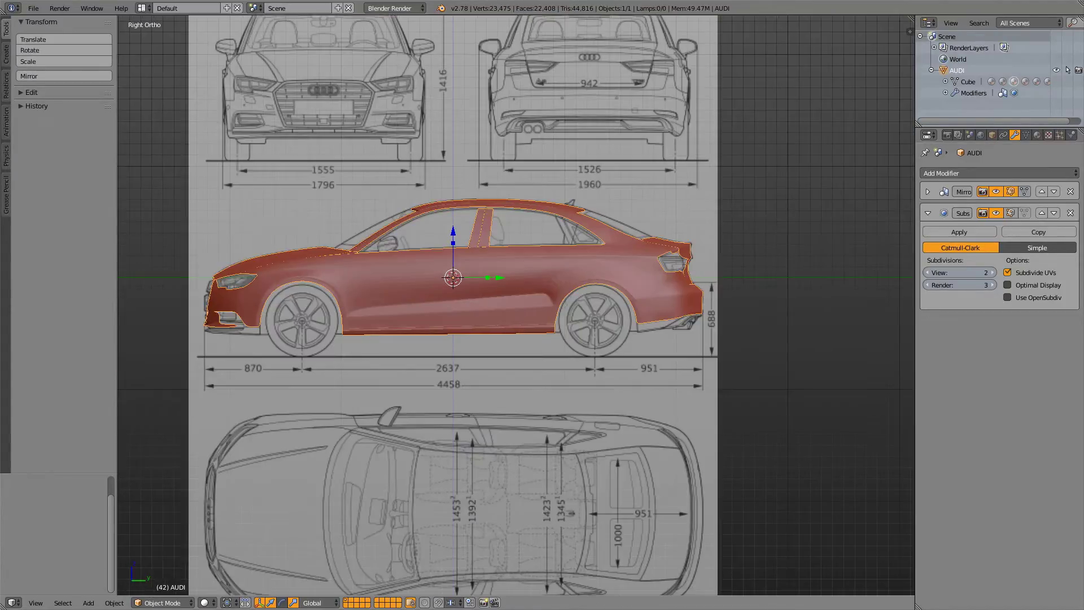
{"action": "middle_click_drag", "start_coordinate": [621, 293], "coordinate": [682, 148], "text": "shift"}
{"action": "scroll", "coordinate": [516, 305], "scroll_direction": "down", "scroll_amount": 6}
{"action": "scroll", "coordinate": [516, 305], "scroll_direction": "up", "scroll_amount": 13}
{"action": "key", "text": "Tab"}
{"action": "scroll", "coordinate": [530, 302], "scroll_direction": "up", "scroll_amount": 9}
{"action": "key", "text": "z"}
{"action": "right_click", "coordinate": [558, 347]}
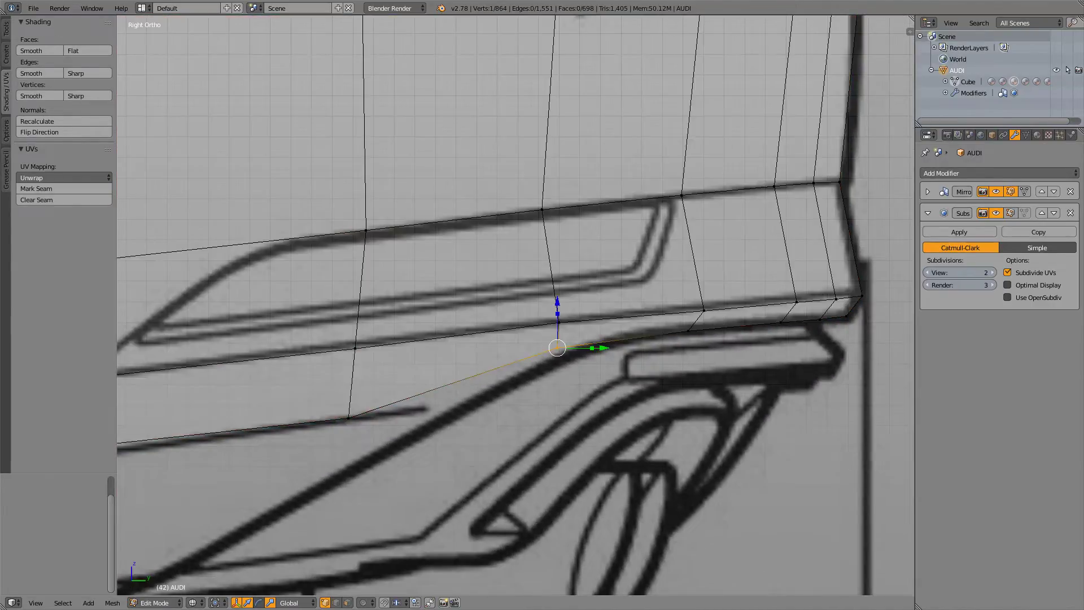
{"action": "key", "text": "g"}
{"action": "key", "text": "z"}
{"action": "left_click", "coordinate": [557, 359]}
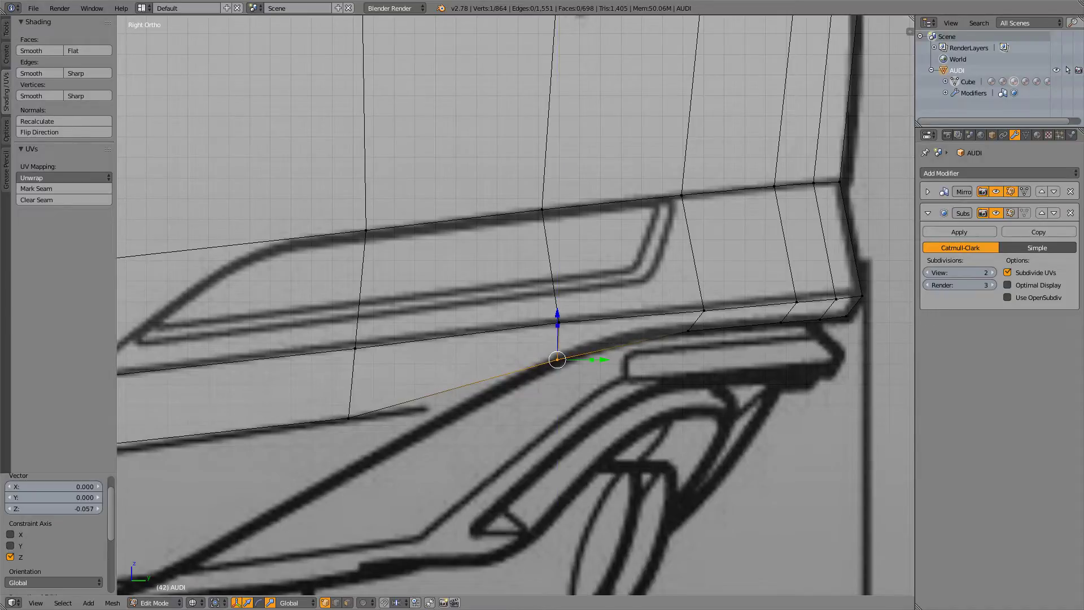
- In the back view, move the next bumper lower-edge vertex outward from the diffuser curve -0.072 along Z onto the blueprint crease
{"action": "key", "text": "ctrl+KP_1"}
{"action": "scroll", "coordinate": [516, 305], "scroll_direction": "up", "scroll_amount": 2}
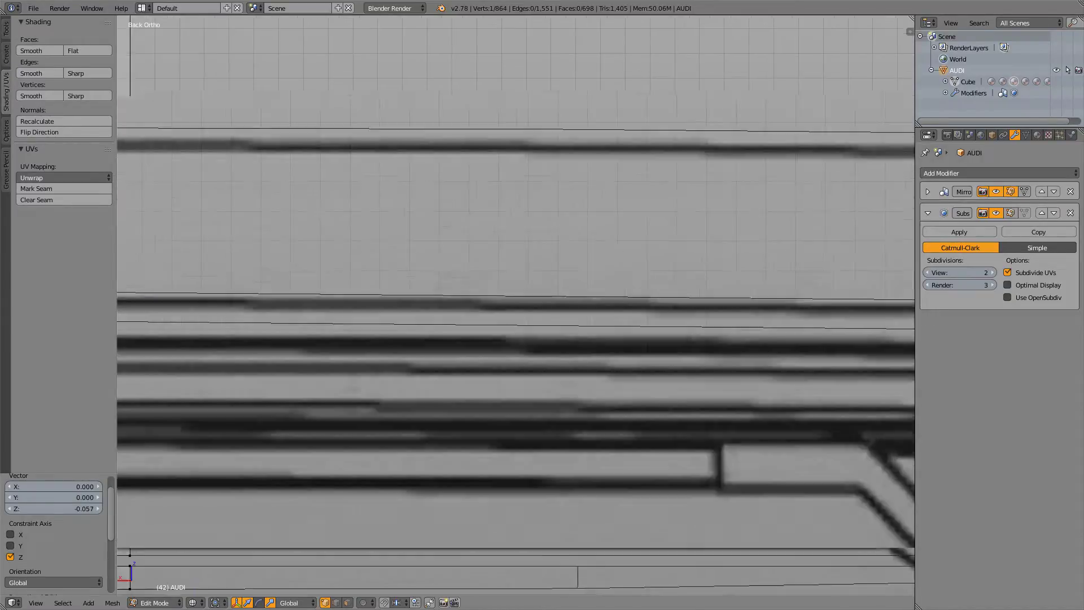
{"action": "scroll", "coordinate": [516, 305], "scroll_direction": "down", "scroll_amount": 14}
{"action": "middle_click_drag", "start_coordinate": [516, 304], "coordinate": [737, 341], "text": "shift"}
{"action": "scroll", "coordinate": [515, 305], "scroll_direction": "up", "scroll_amount": 6}
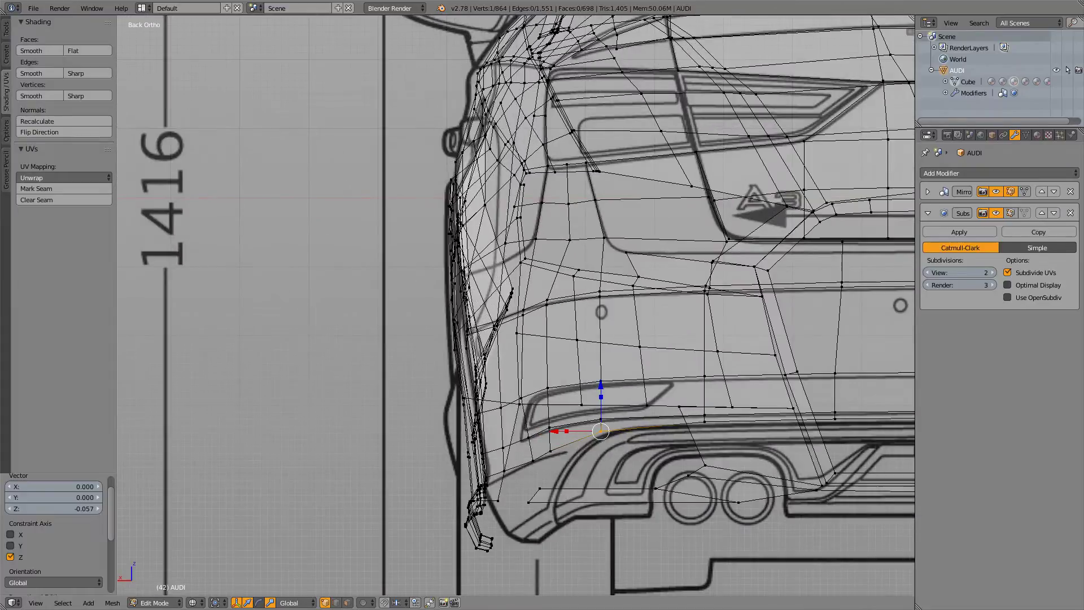
{"action": "scroll", "coordinate": [516, 305], "scroll_direction": "up", "scroll_amount": 5}
{"action": "middle_click_drag", "start_coordinate": [515, 361], "coordinate": [501, 307], "text": "shift"}
{"action": "middle_click_drag", "start_coordinate": [758, 310], "coordinate": [529, 261], "text": "shift"}
{"action": "left_click_drag", "start_coordinate": [529, 359], "coordinate": [530, 365]}
{"action": "right_click", "coordinate": [403, 454]}
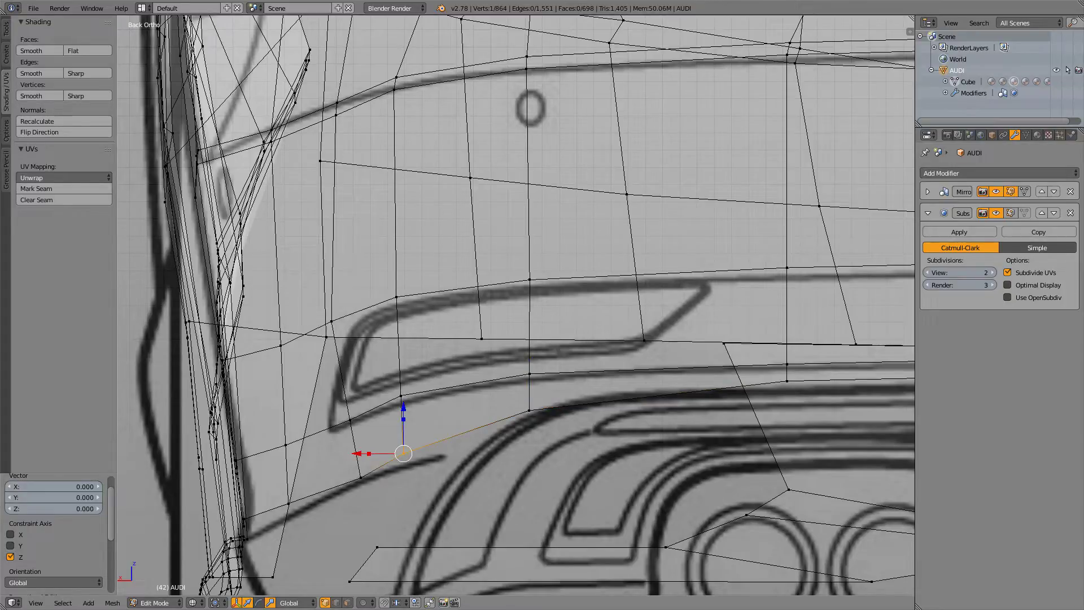
{"action": "key", "text": "g"}
{"action": "key", "text": "z"}
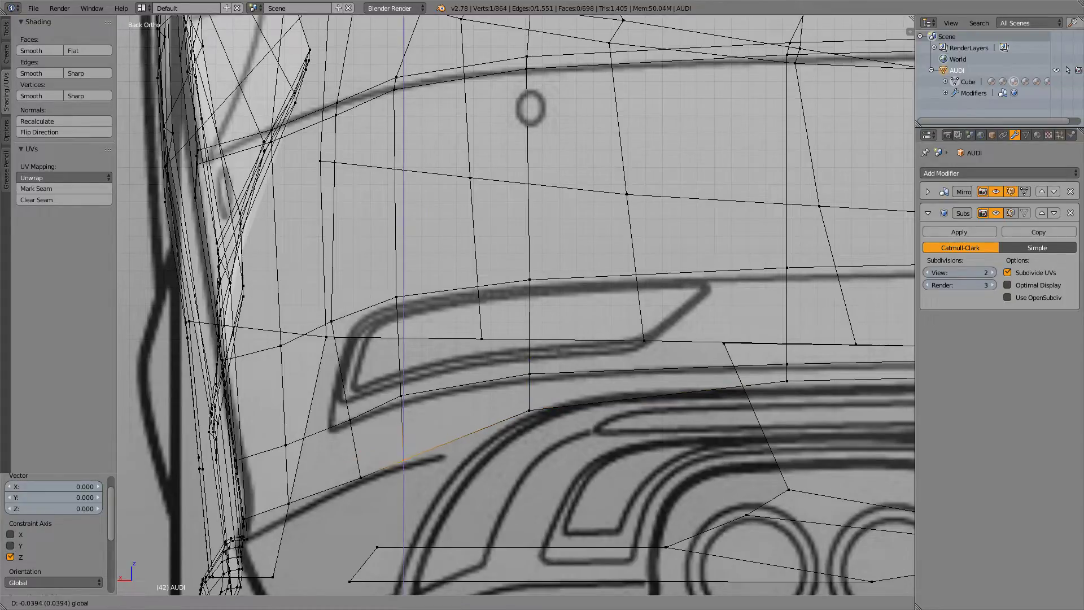
{"action": "key", "text": "Return"}
- Lower the bumper-edge vertex near the wheel arch by 0.079 along Z and its inner neighbour by 0.020 onto the blueprint crease
{"action": "right_click", "coordinate": [288, 502]}
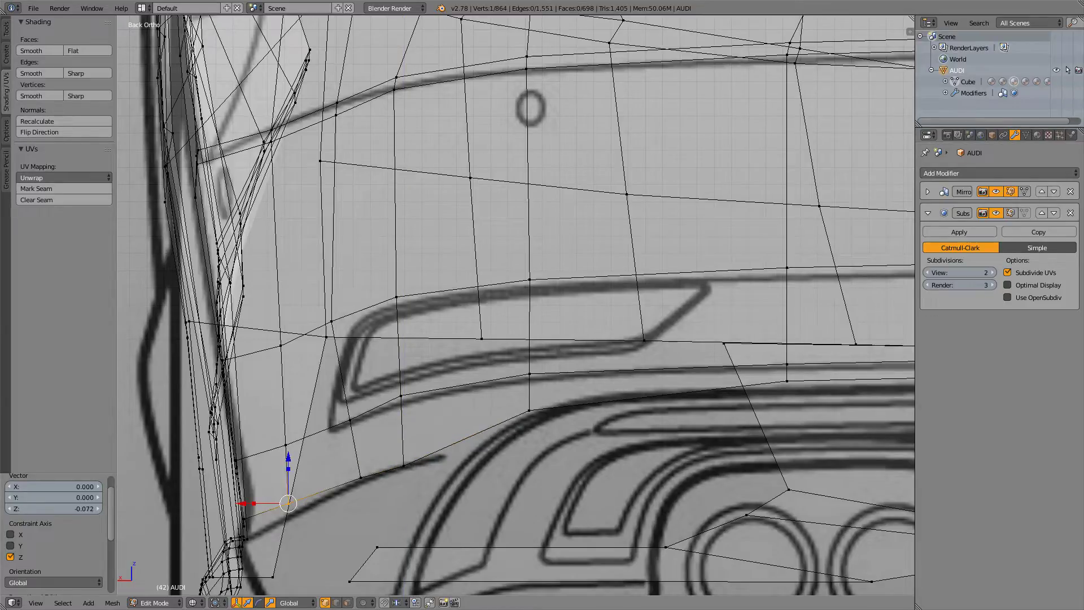
{"action": "key", "text": "g"}
{"action": "key", "text": "z"}
{"action": "key", "text": "Return"}
{"action": "right_click", "coordinate": [360, 477]}
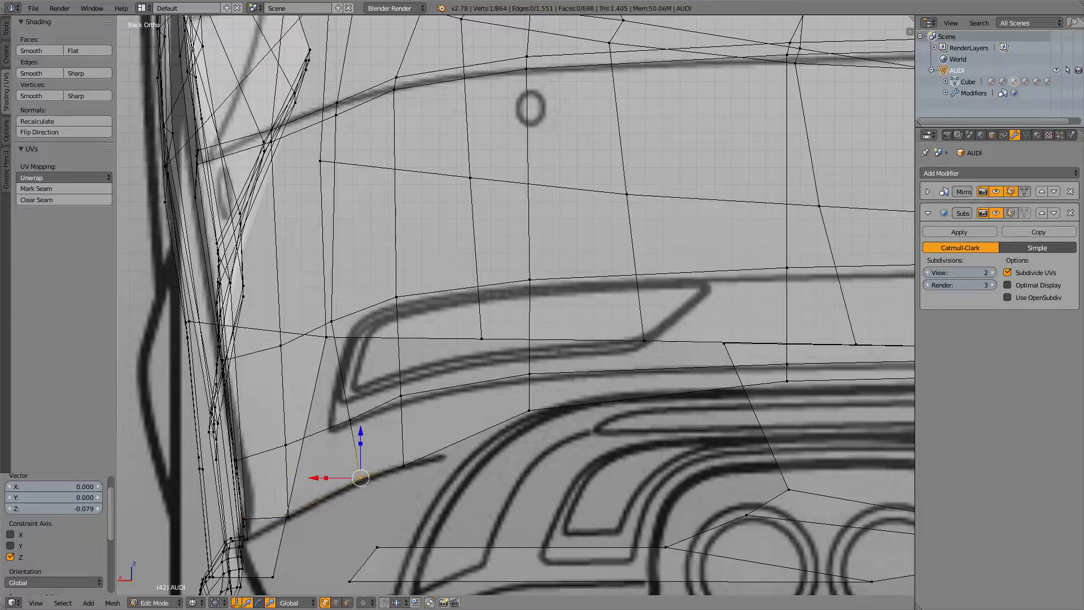
{"action": "key", "text": "g"}
{"action": "key", "text": "z"}
{"action": "key", "text": "Return"}
- Move the bumper's lower-edge vertex at the diffuser curve -0.020 along Z in the back view
{"action": "right_click", "coordinate": [529, 411]}
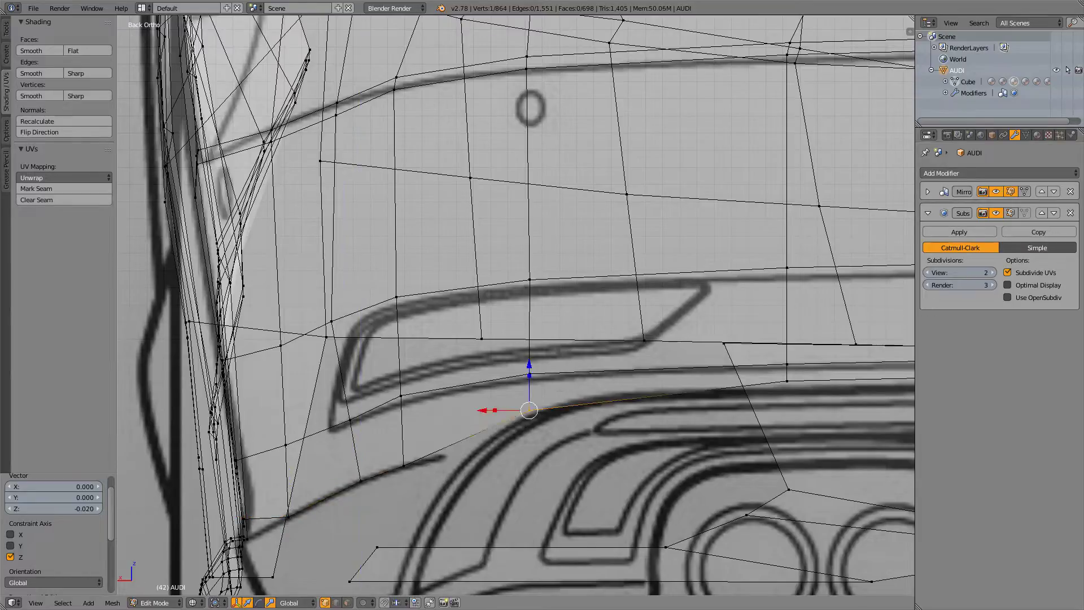
{"action": "scroll", "coordinate": [529, 410], "scroll_direction": "down", "scroll_amount": 6}
{"action": "scroll", "coordinate": [529, 411], "scroll_direction": "up", "scroll_amount": 6}
{"action": "key", "text": "g"}
{"action": "key", "text": "z"}
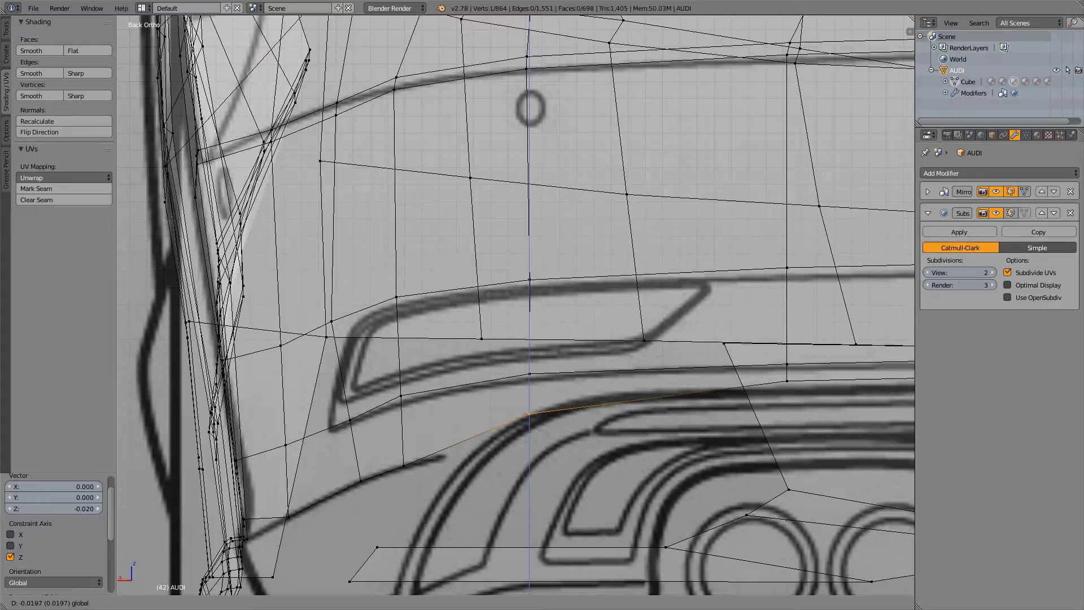
{"action": "key", "text": "Return"}
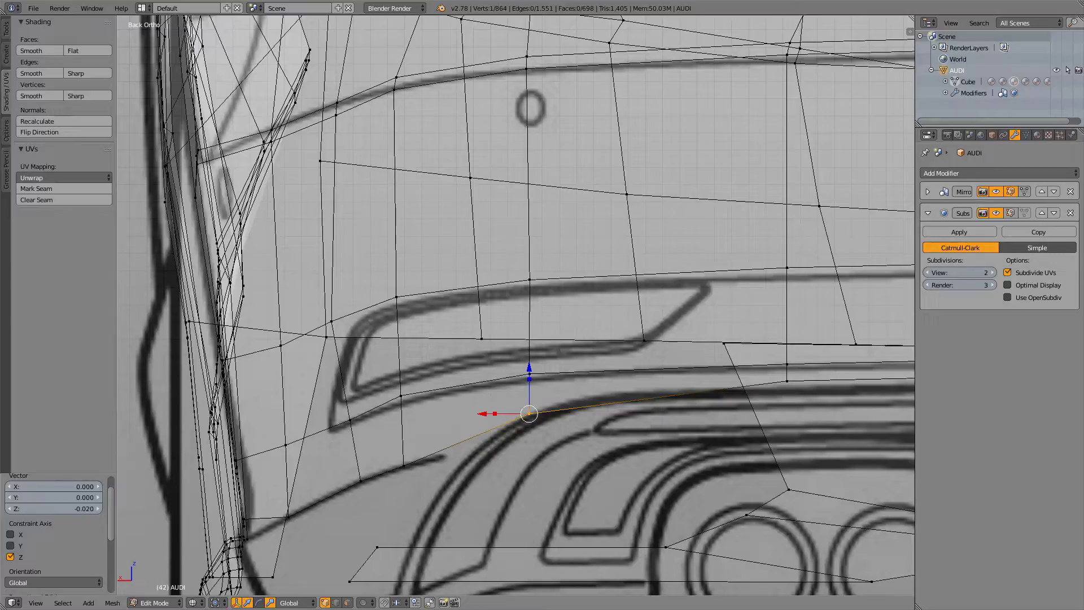
- Compare the bumper's lower edge with the rear blueprint by switching between solid and wireframe display, from the corner to the centre line
{"action": "key", "text": "z"}
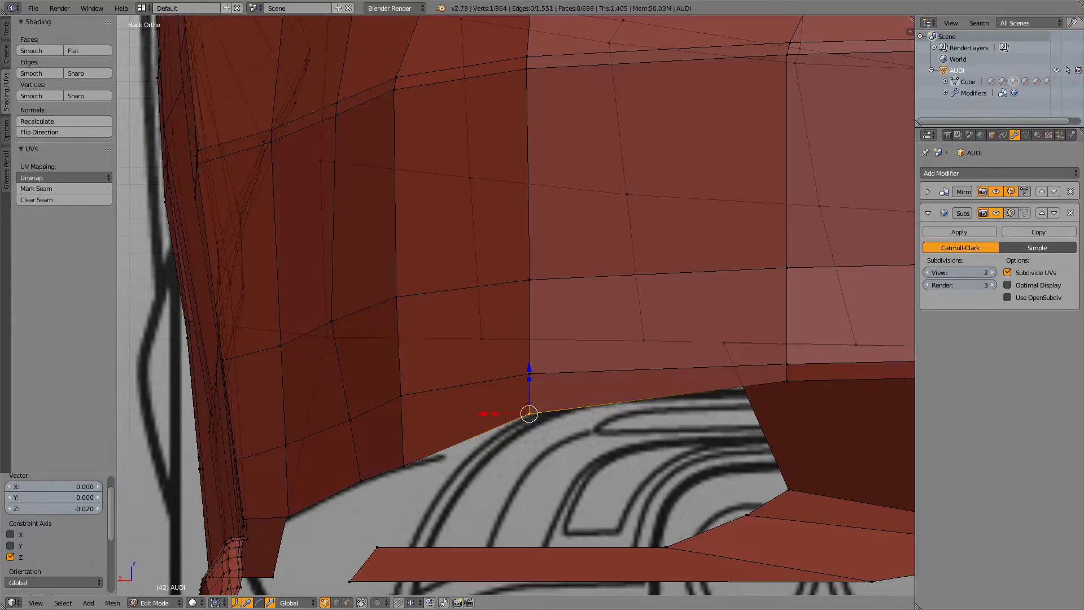
{"action": "key", "text": "z"}
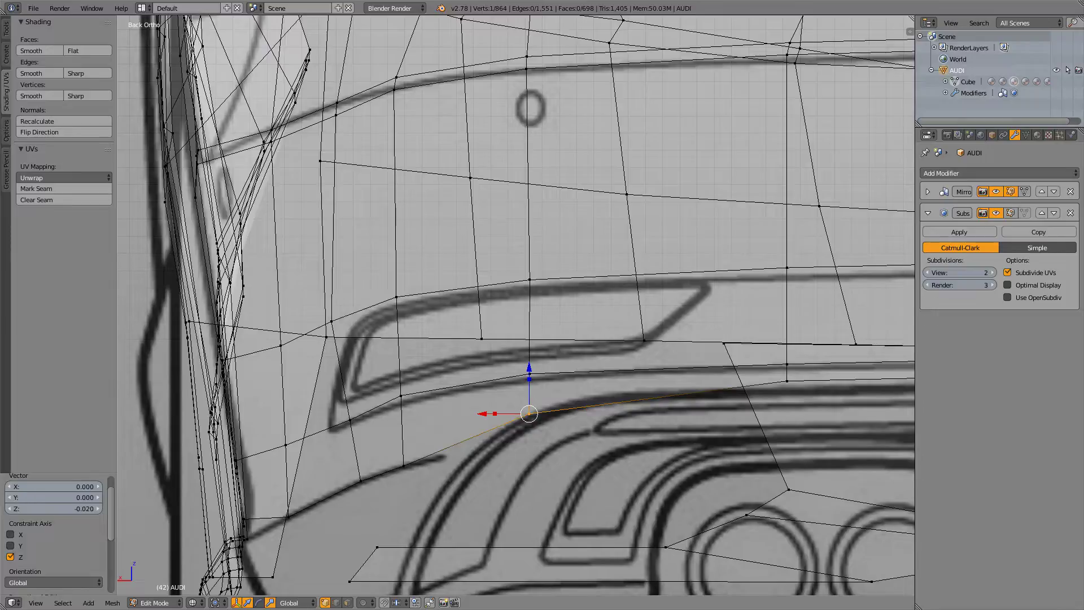
{"action": "key", "text": "z"}
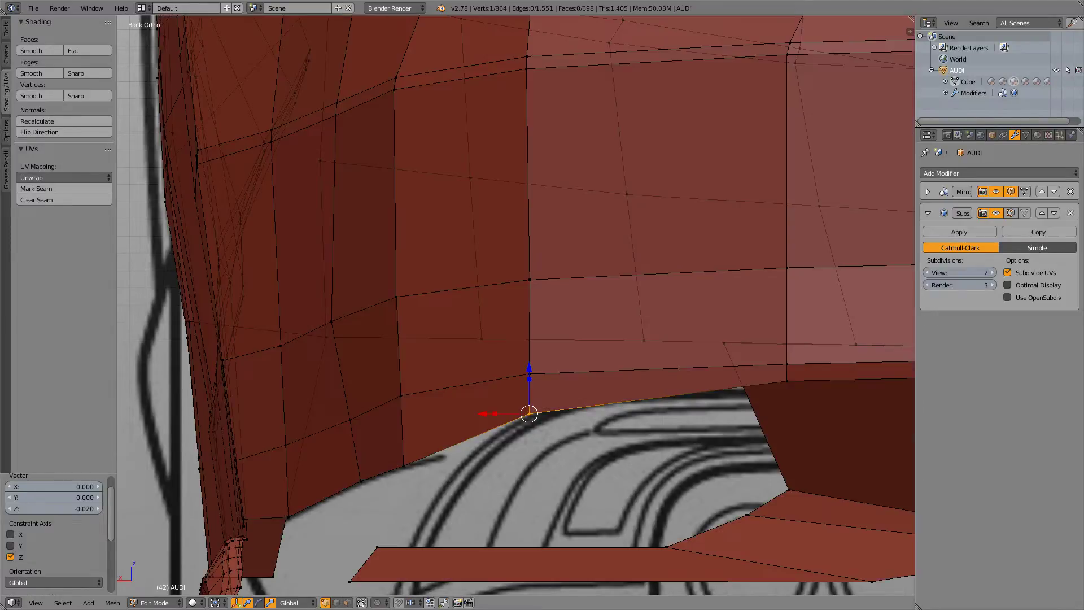
{"action": "key", "text": "z"}
{"action": "key", "text": "z"}
{"action": "key", "text": "z"}
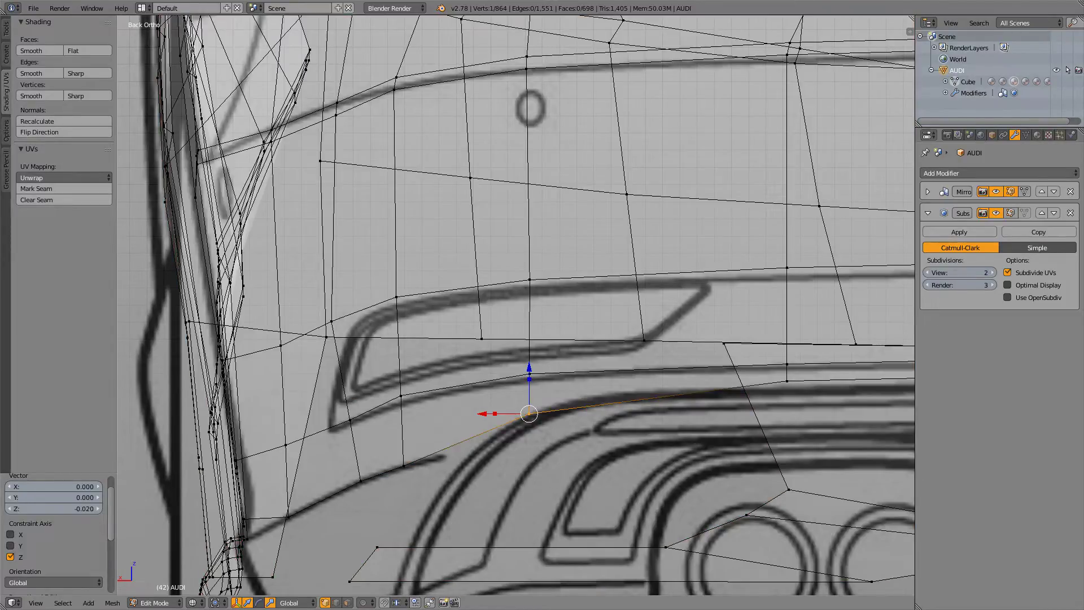
{"action": "key", "text": "z"}
{"action": "key", "text": "z"}
{"action": "middle_click_drag", "start_coordinate": [627, 362], "coordinate": [406, 390], "text": "shift"}
{"action": "middle_click_drag", "start_coordinate": [627, 305], "coordinate": [395, 308], "text": "shift"}
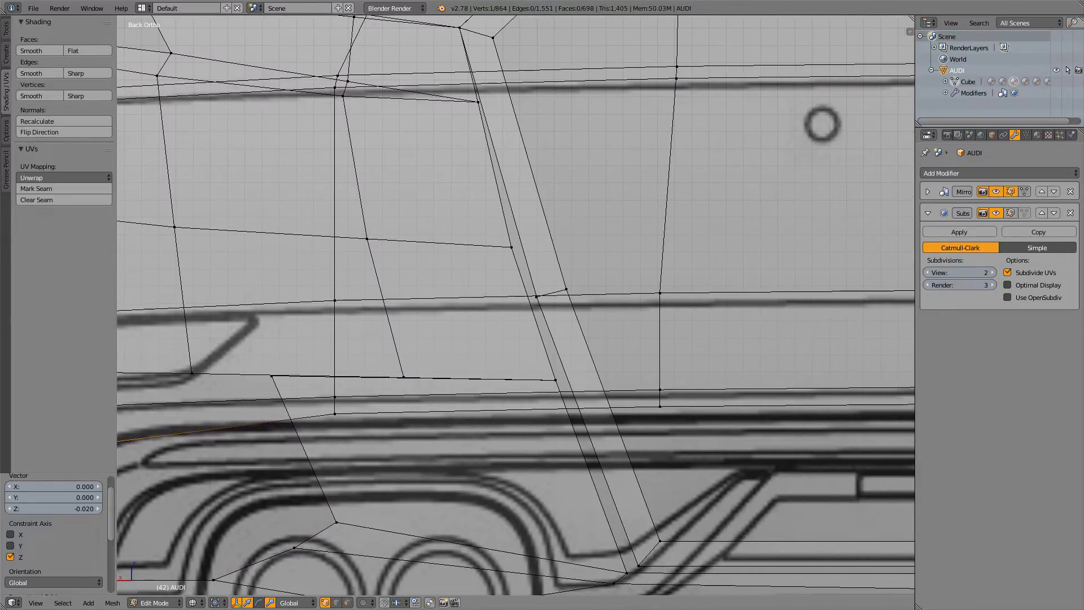
{"action": "key", "text": "z"}
{"action": "scroll", "coordinate": [515, 305], "scroll_direction": "down", "scroll_amount": 4}
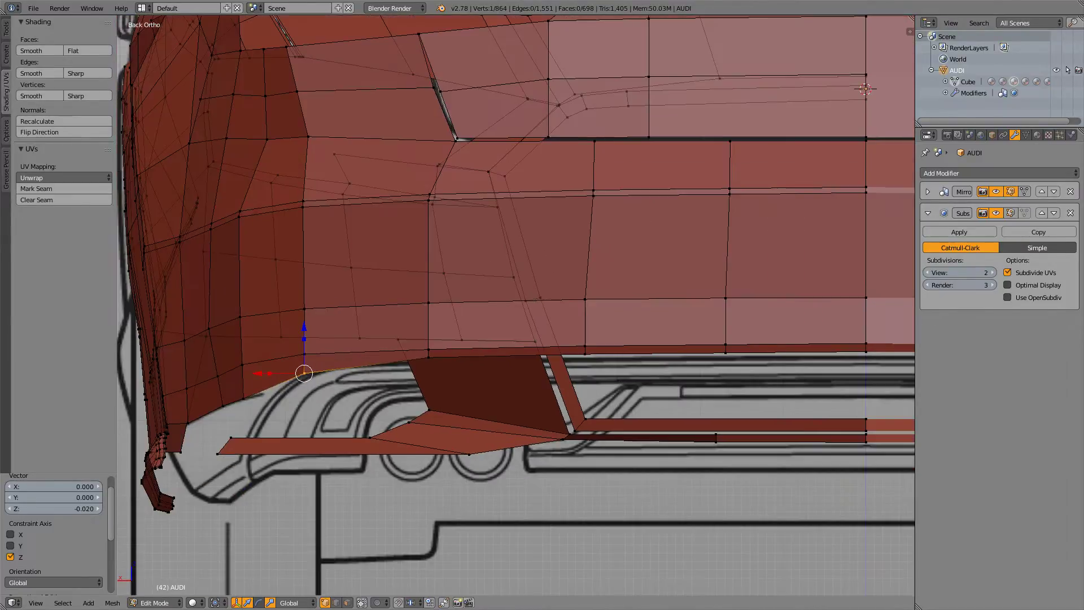
- Select the bumper's four inner lower-edge vertices up to the centre line and flatten them by repeatedly scaling along Z
{"action": "key", "text": "z"}
{"action": "right_click", "coordinate": [429, 358]}
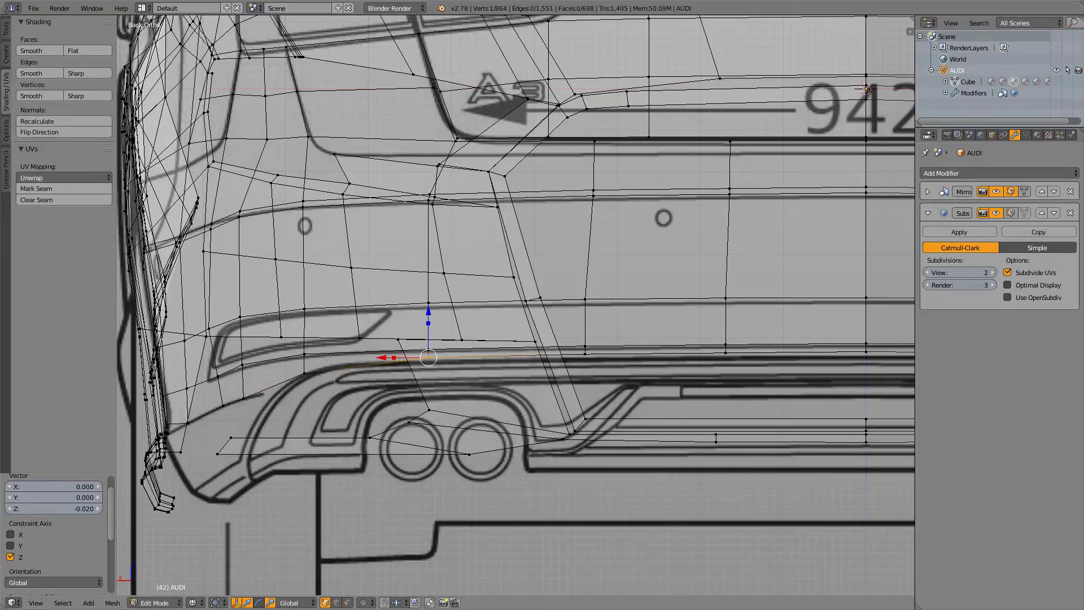
{"action": "right_click", "coordinate": [585, 354], "text": "shift"}
{"action": "right_click", "coordinate": [726, 353], "text": "shift"}
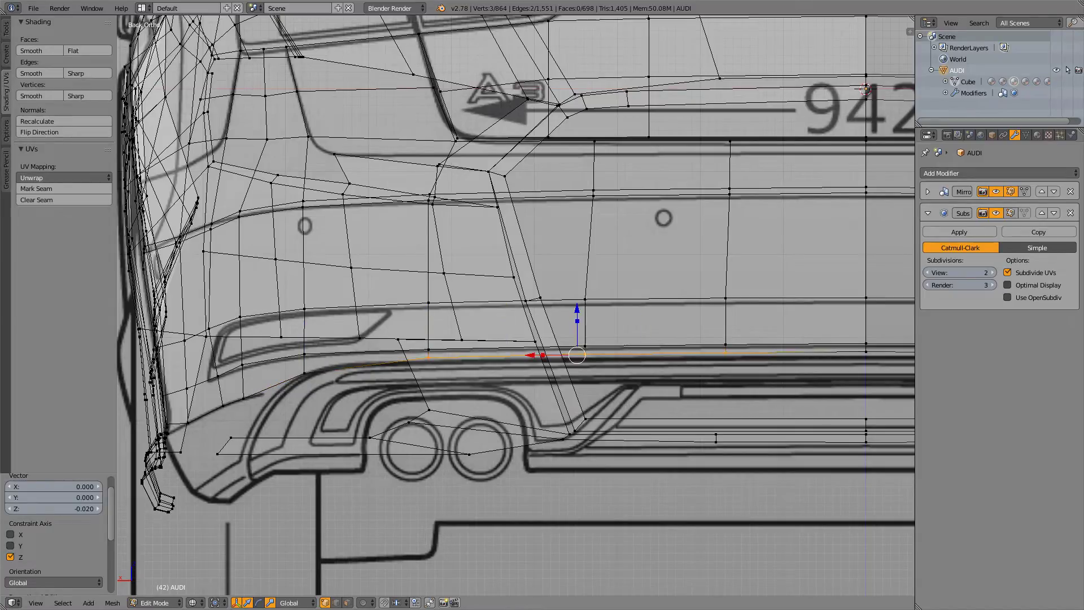
{"action": "right_click", "coordinate": [867, 352], "text": "shift"}
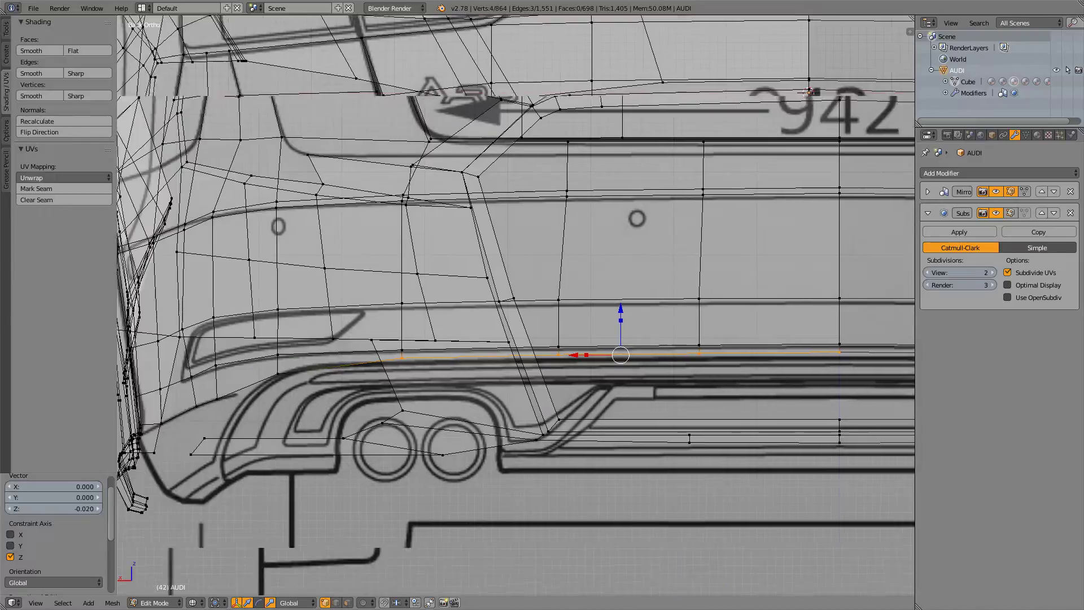
{"action": "middle_click_drag", "start_coordinate": [840, 352], "coordinate": [809, 354], "text": "shift"}
{"action": "scroll", "coordinate": [809, 354], "scroll_direction": "up", "scroll_amount": 1}
{"action": "middle_click_drag", "start_coordinate": [809, 354], "coordinate": [733, 341], "text": "shift"}
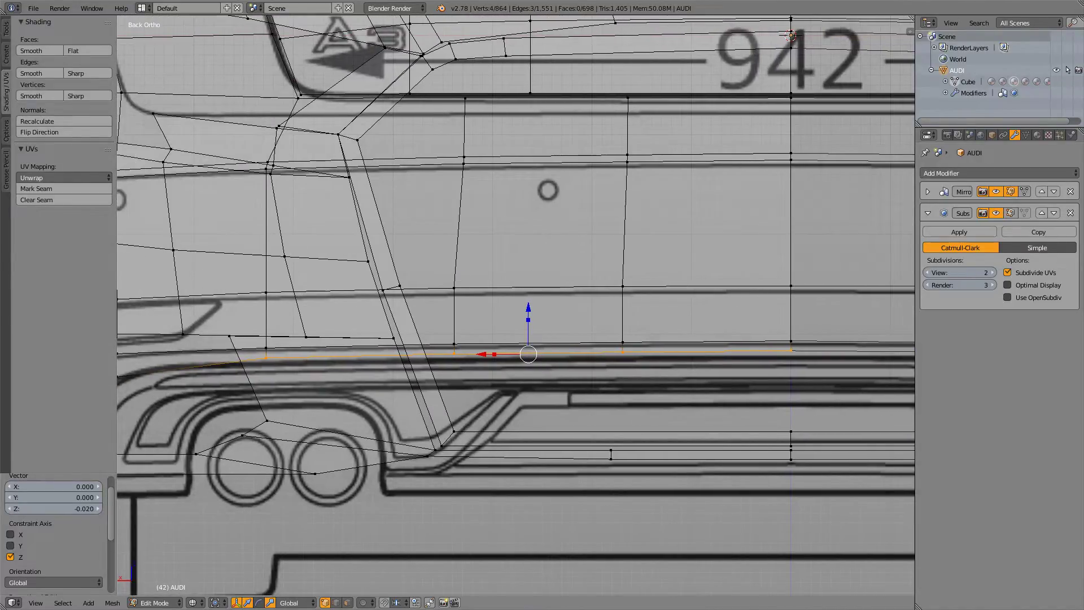
{"action": "scroll", "coordinate": [514, 306], "scroll_direction": "up", "scroll_amount": 2}
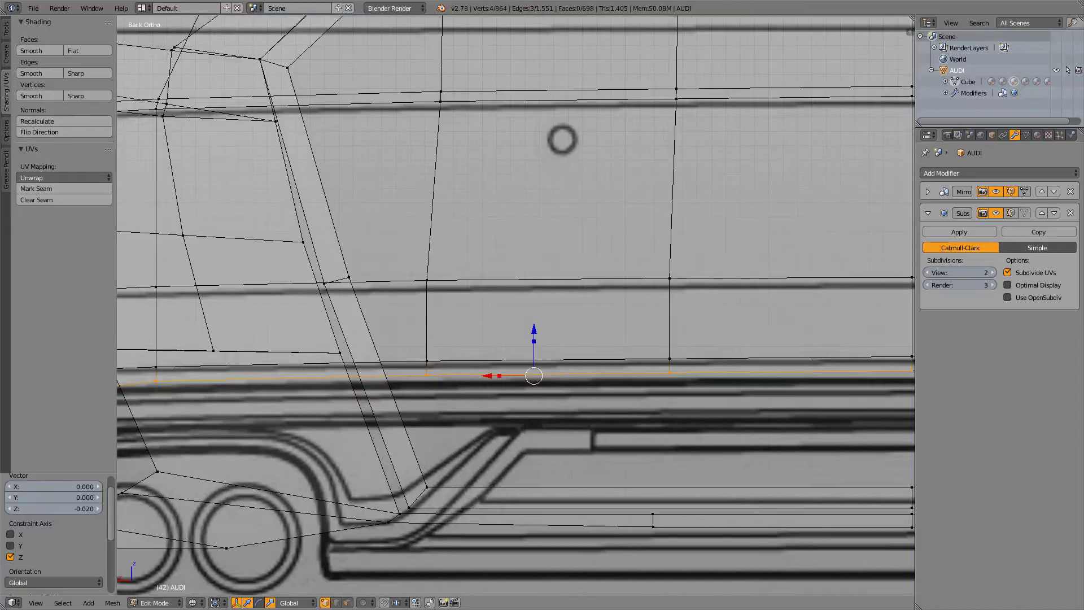
{"action": "key", "text": "s"}
{"action": "key", "text": "z"}
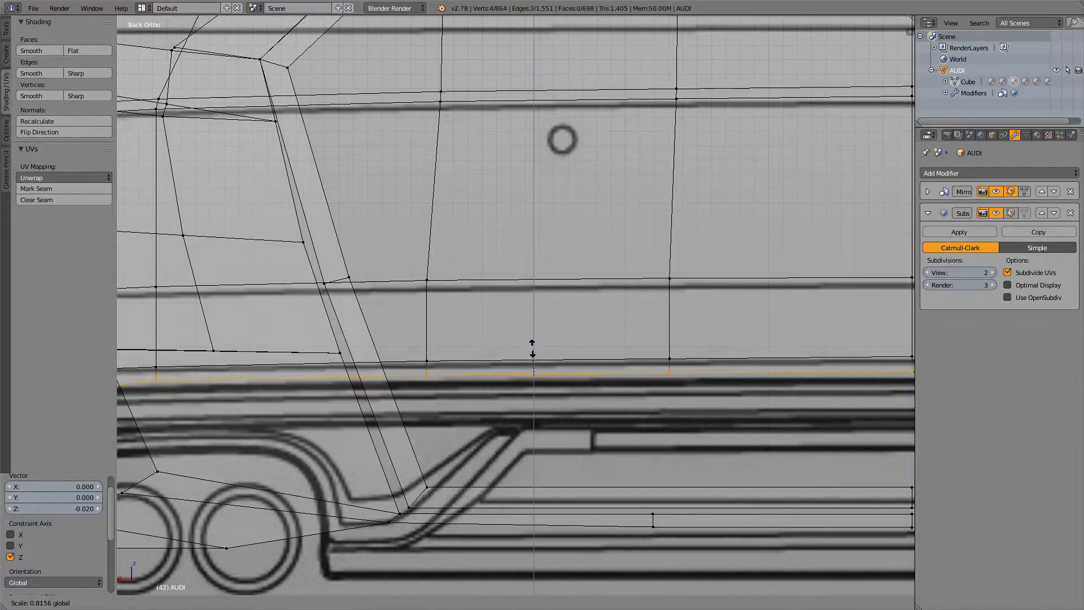
{"action": "key", "text": "Return"}
{"action": "key", "text": "s"}
{"action": "key", "text": "z"}
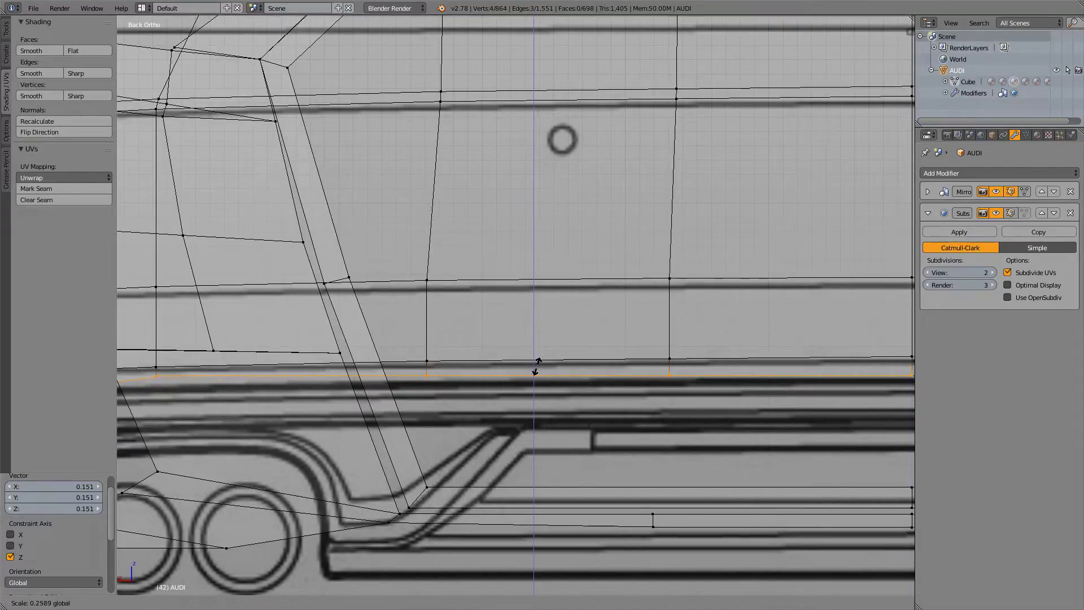
{"action": "left_click", "coordinate": [535, 368]}
{"action": "key", "text": "s"}
{"action": "key", "text": "z"}
{"action": "left_click", "coordinate": [534, 366]}
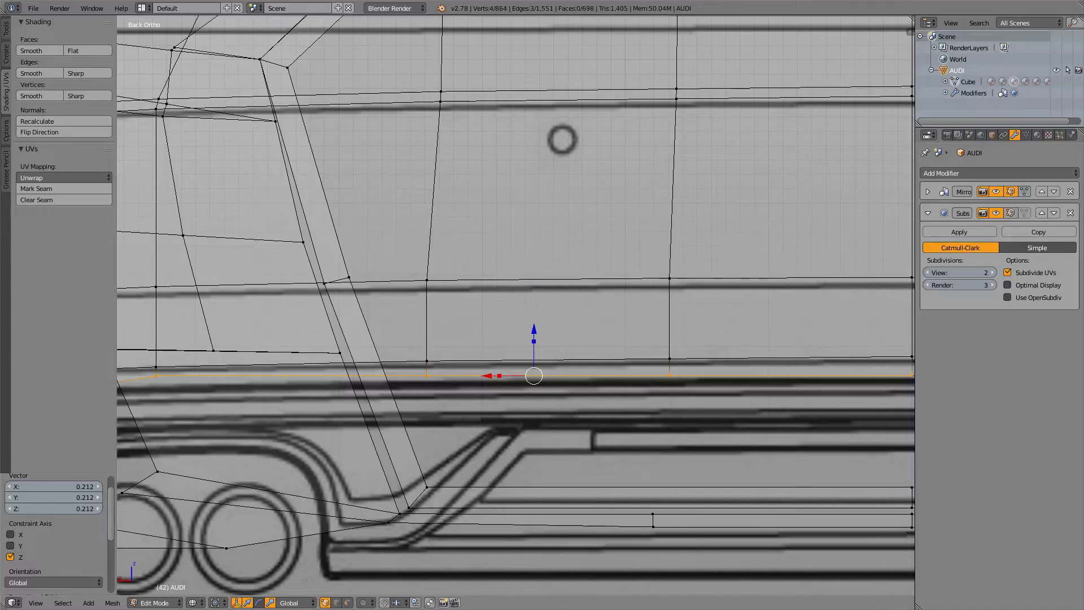
- Move the four flattened lower-edge vertices -0.071 along Z onto the rear blueprint line
{"action": "key", "text": "g"}
{"action": "key", "text": "z"}
{"action": "key", "text": "Return"}
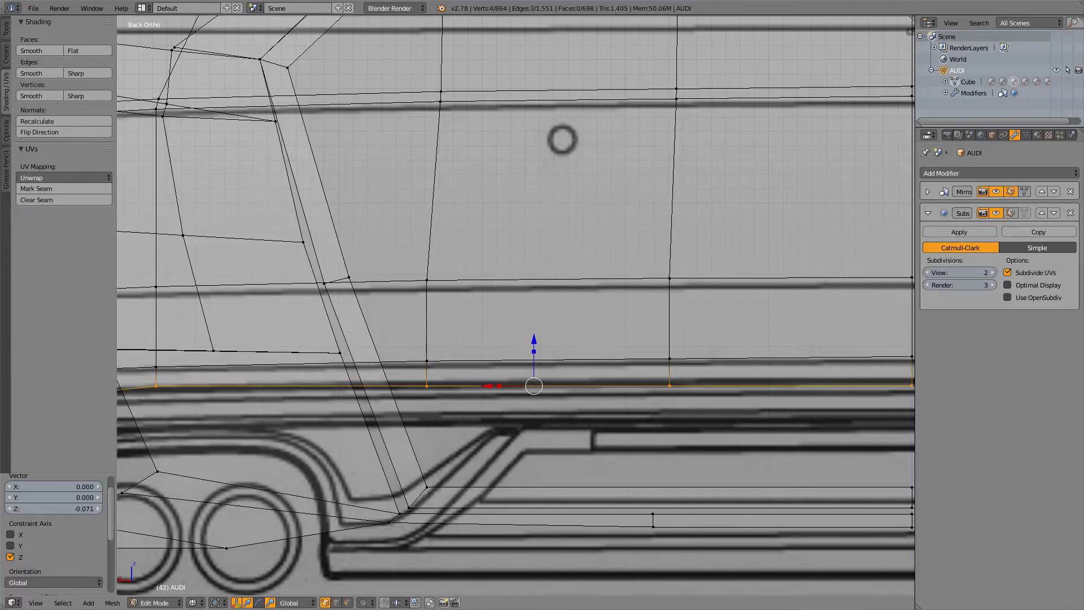
- In the side view, add the next two outer lower-edge vertices to the selection and raise all six 0.063 along Z
{"action": "key", "text": "KP_3"}
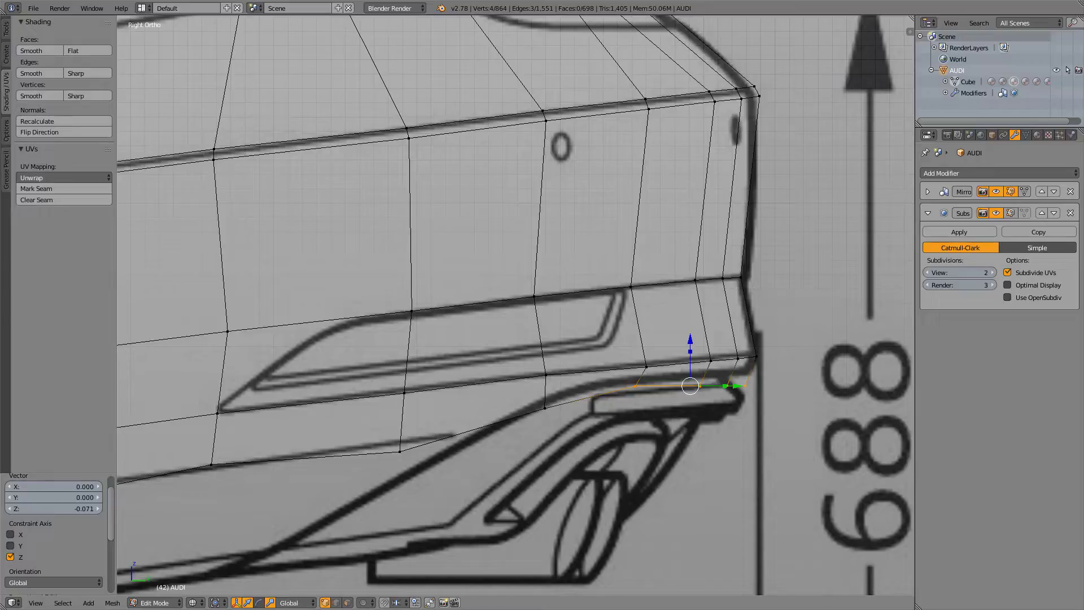
{"action": "right_click", "coordinate": [545, 408], "text": "shift"}
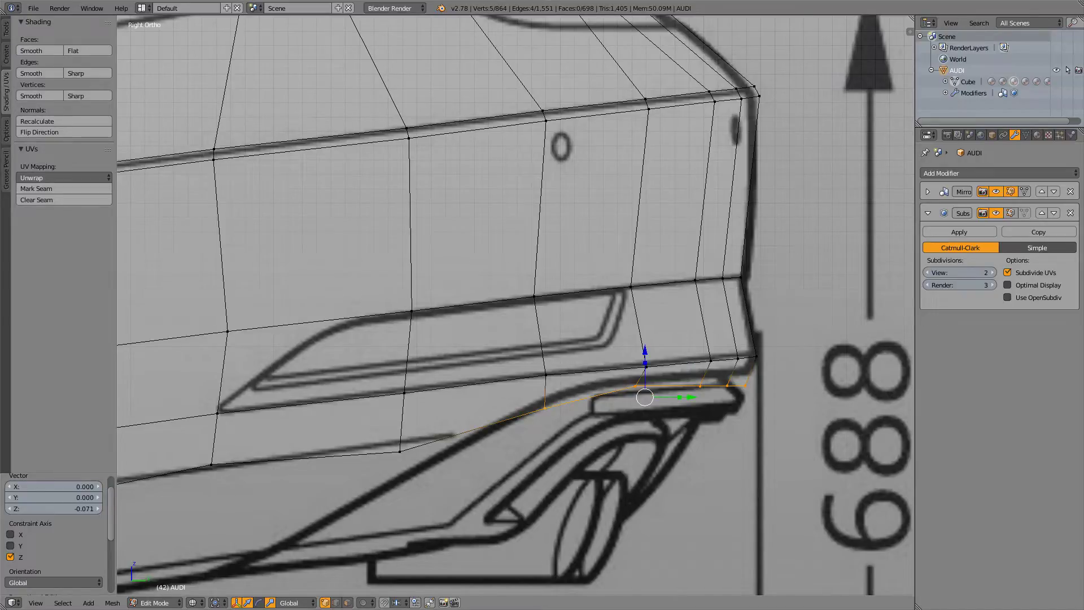
{"action": "right_click", "coordinate": [399, 452], "text": "shift"}
{"action": "left_click", "coordinate": [577, 364]}
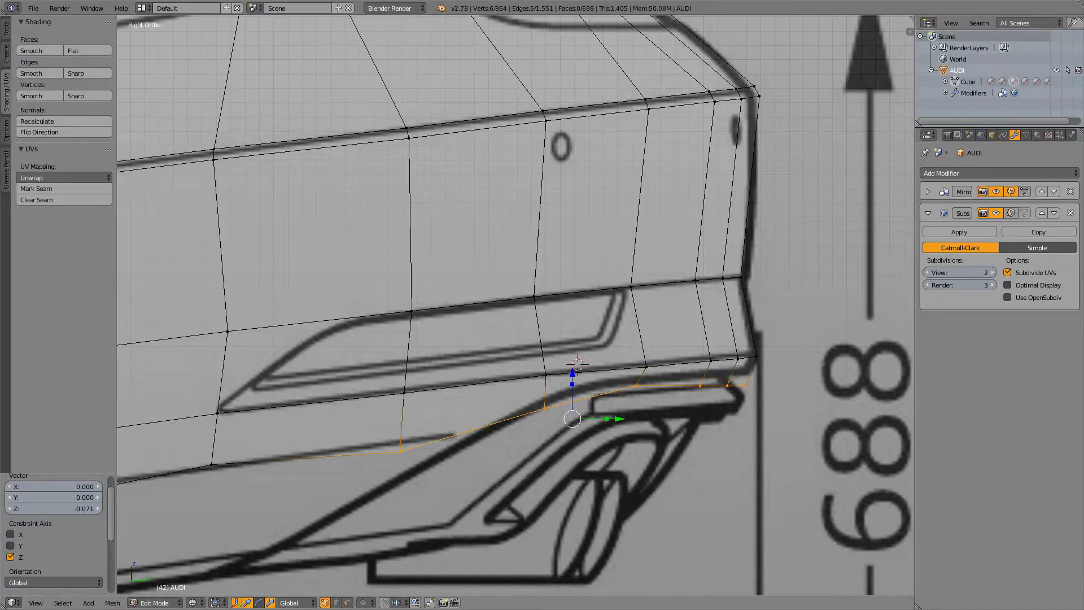
{"action": "left_click_drag", "start_coordinate": [572, 384], "coordinate": [572, 376]}
{"action": "key", "text": "ctrl+z"}
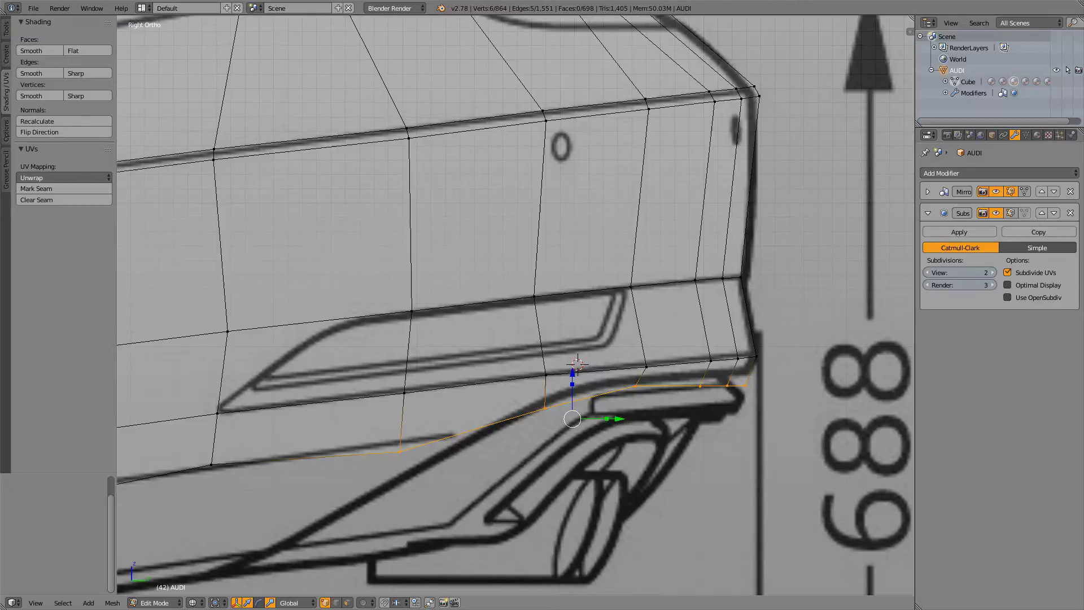
{"action": "left_click_drag", "start_coordinate": [572, 372], "coordinate": [572, 364]}
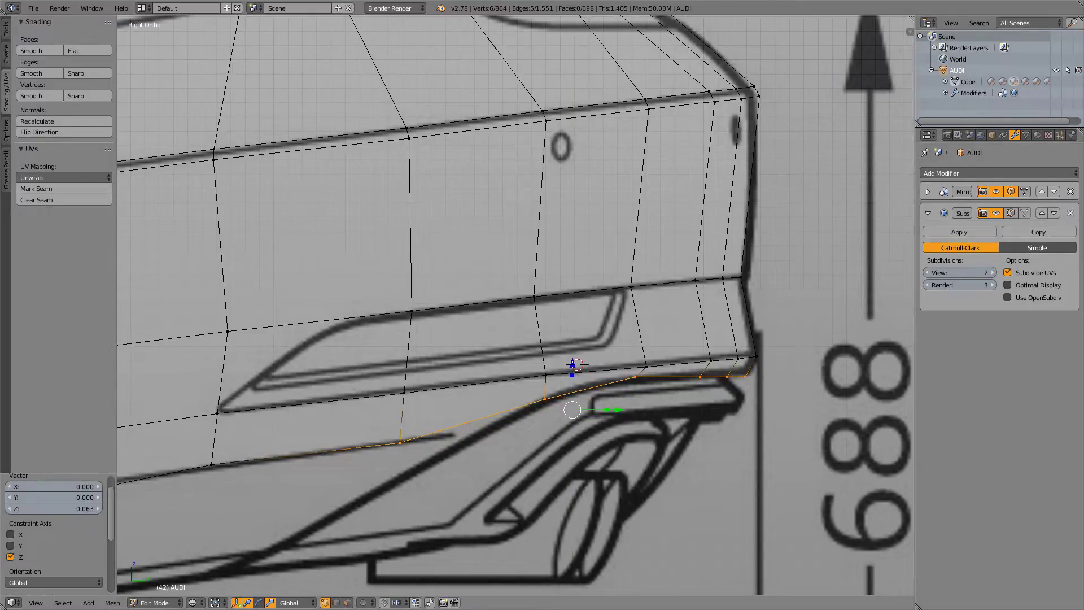
- In the side view, raise the bumper crease vertex just behind the fog-lamp recess slightly along Z onto the blueprint line
{"action": "right_click", "coordinate": [646, 367]}
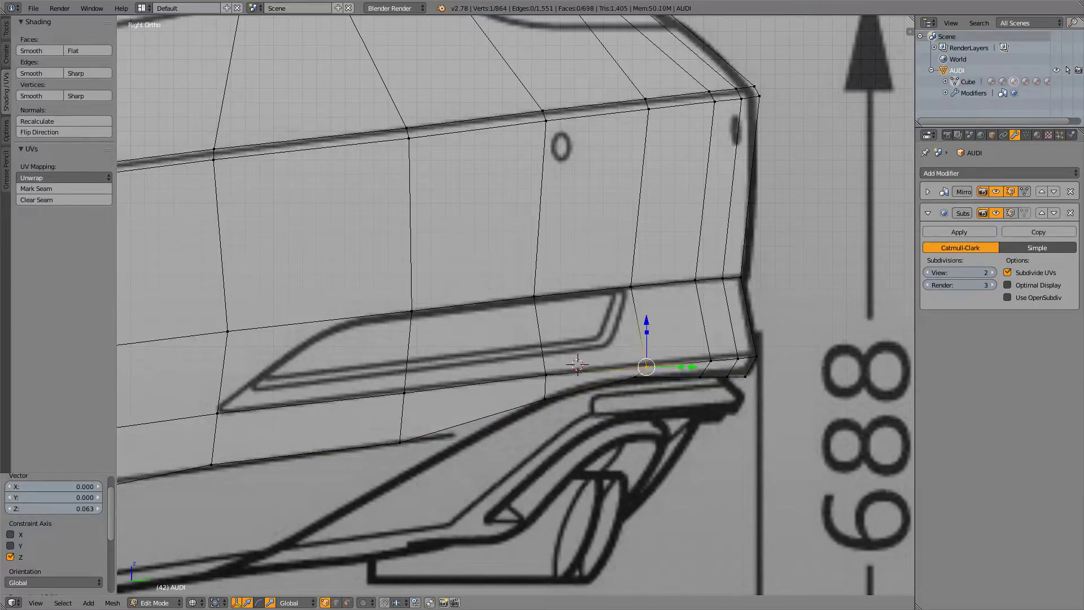
{"action": "key", "text": "g"}
{"action": "key", "text": "z"}
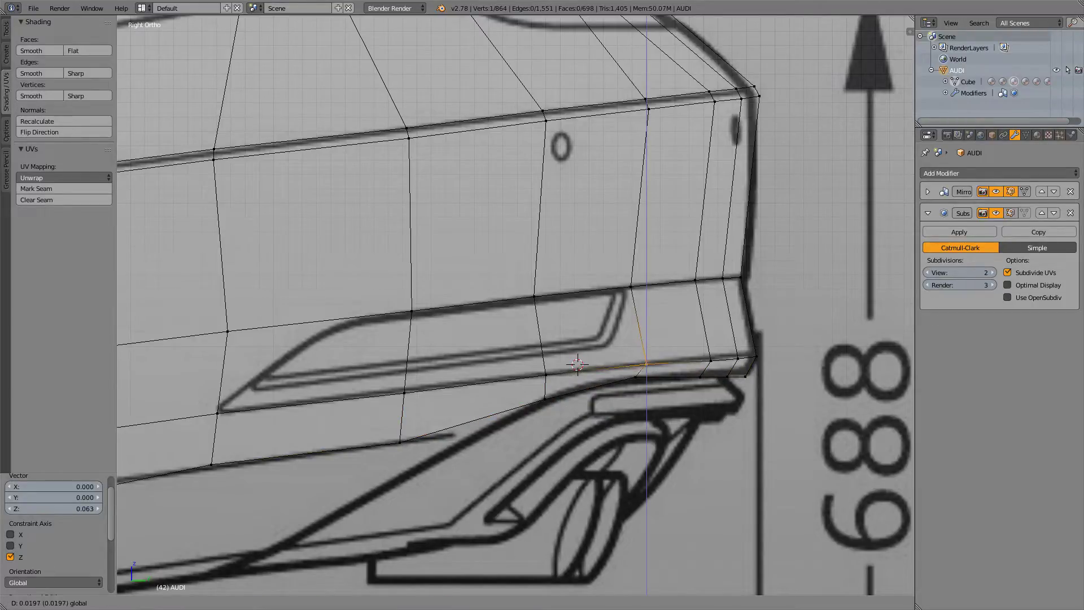
{"action": "key", "text": "Return"}
{"action": "key", "text": "ctrl+z"}
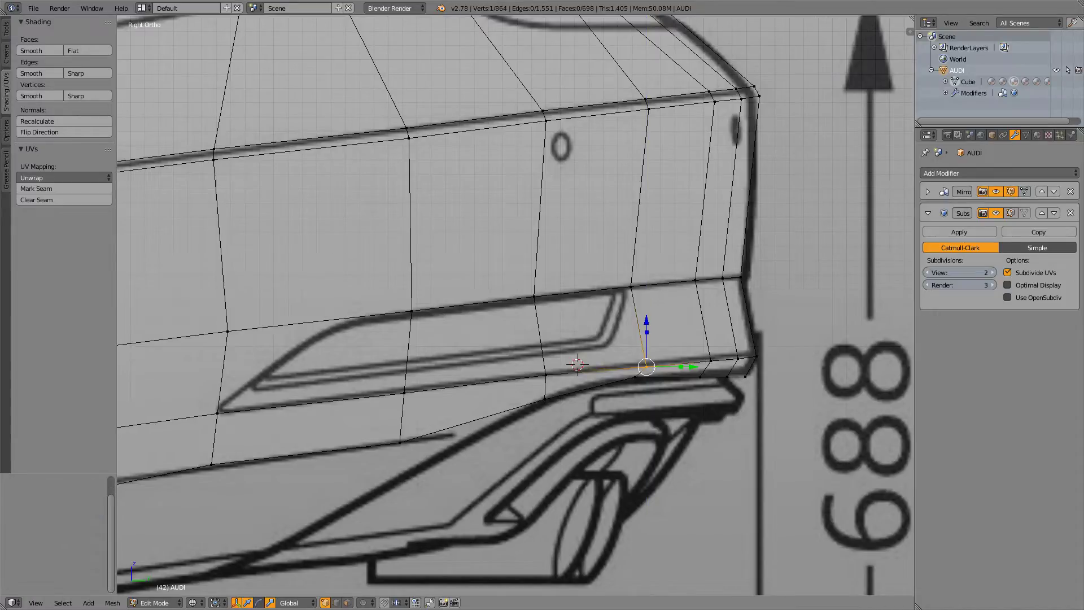
{"action": "scroll", "coordinate": [515, 305], "scroll_direction": "up", "scroll_amount": 4}
{"action": "middle_click_drag", "start_coordinate": [515, 306], "coordinate": [260, 233], "text": "shift"}
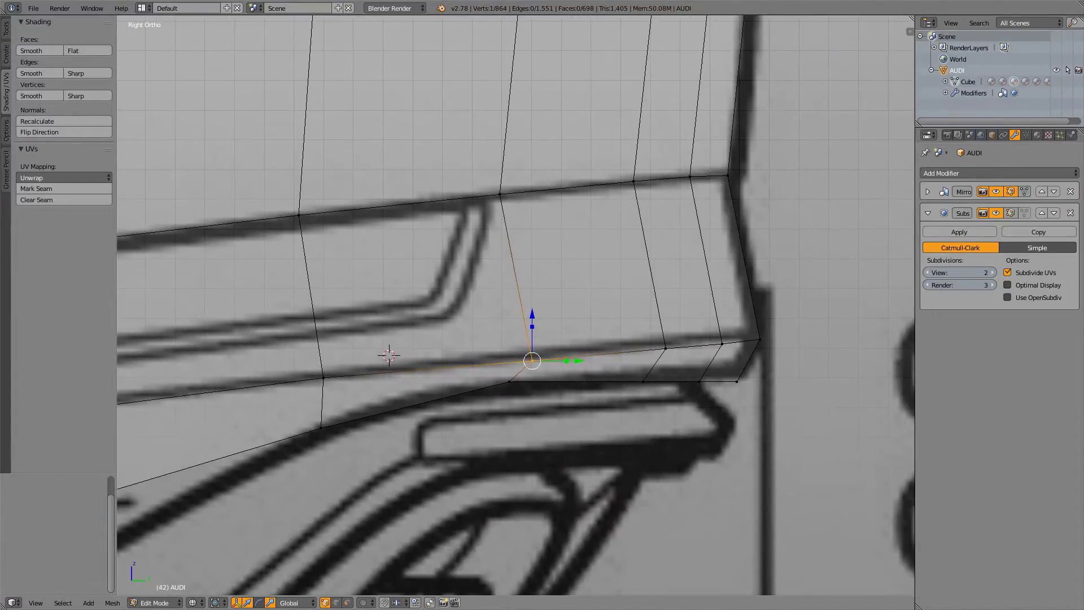
{"action": "left_click_drag", "start_coordinate": [532, 314], "coordinate": [532, 308]}
- Select the three rearmost vertices of the bumper's lower crease and raise them 0.023 along Z
{"action": "right_click", "coordinate": [666, 349]}
{"action": "key", "text": "a"}
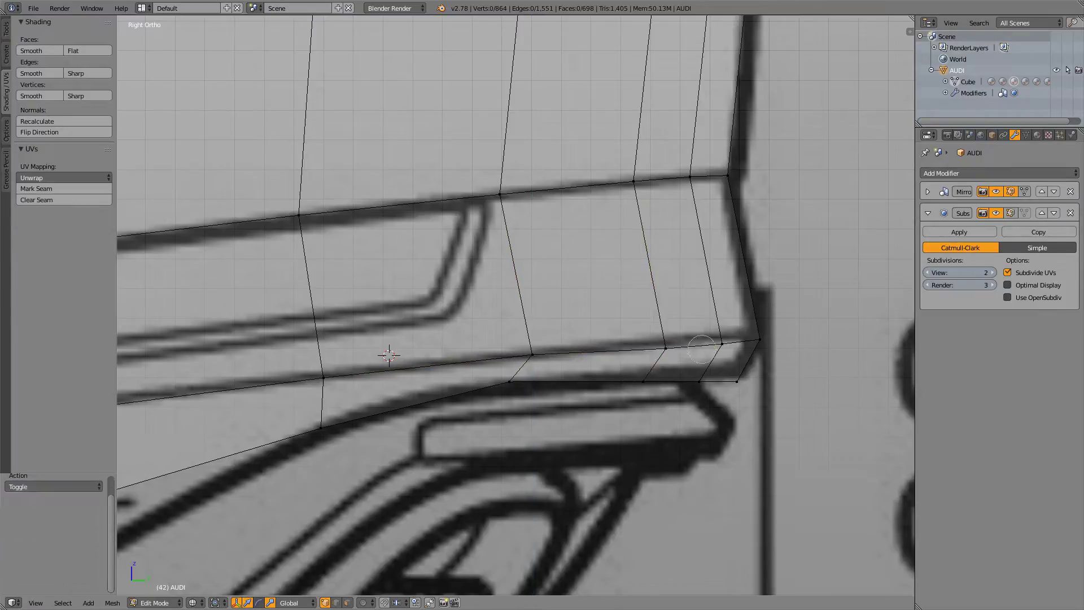
{"action": "key", "text": "b"}
{"action": "left_click_drag", "start_coordinate": [650, 331], "coordinate": [770, 359]}
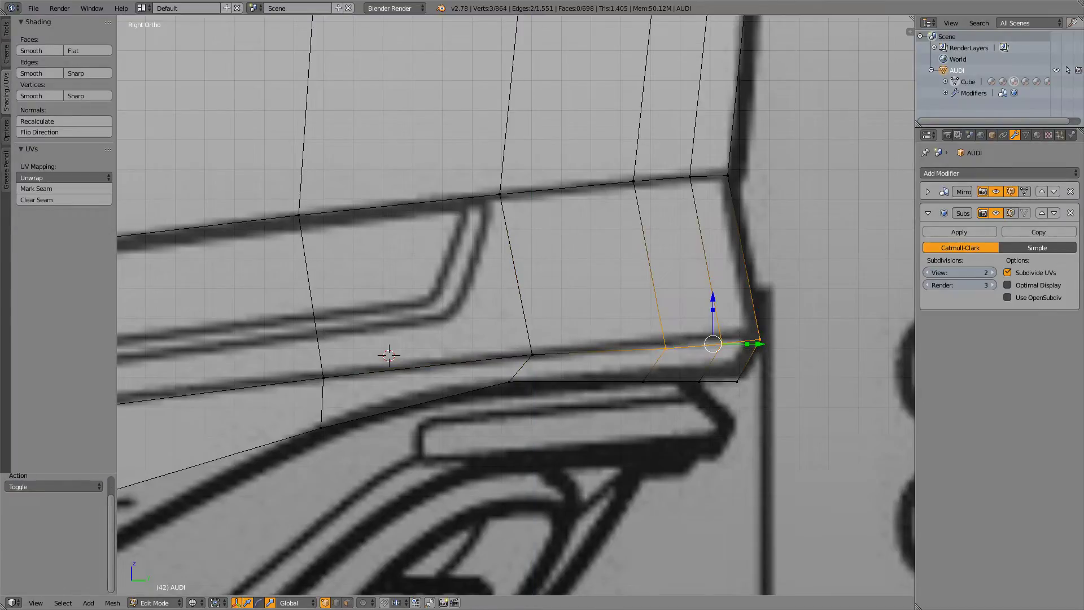
{"action": "key", "text": "g"}
{"action": "key", "text": "z"}
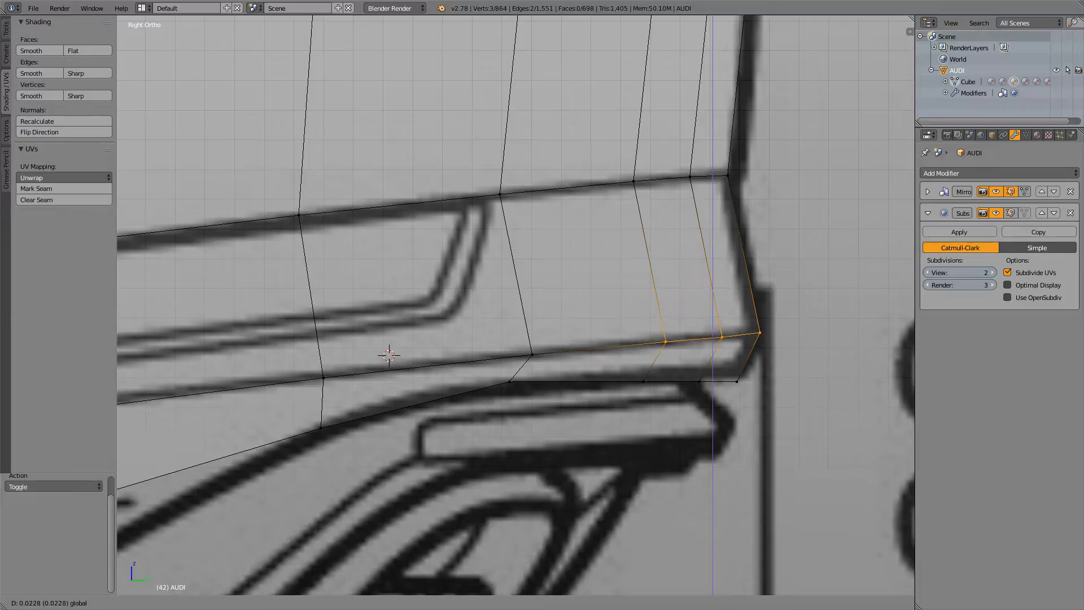
{"action": "key", "text": "Return"}
- Lower the outermost rear vertex of that crease by 0.015 along Z
{"action": "right_click", "coordinate": [759, 333]}
{"action": "key", "text": "g"}
{"action": "key", "text": "z"}
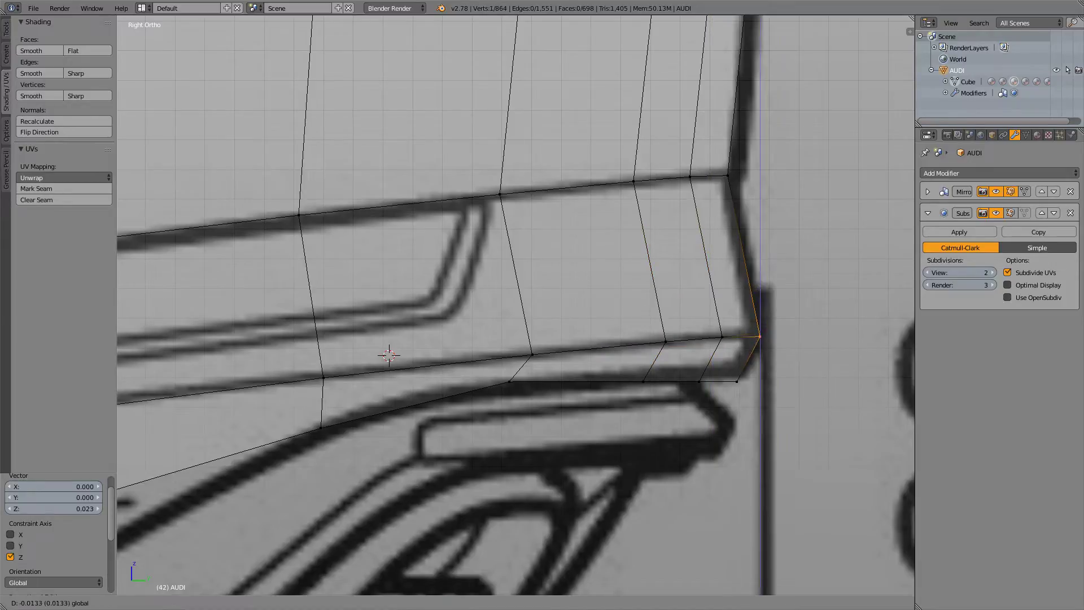
{"action": "key", "text": "Return"}
{"action": "right_click", "coordinate": [510, 381]}
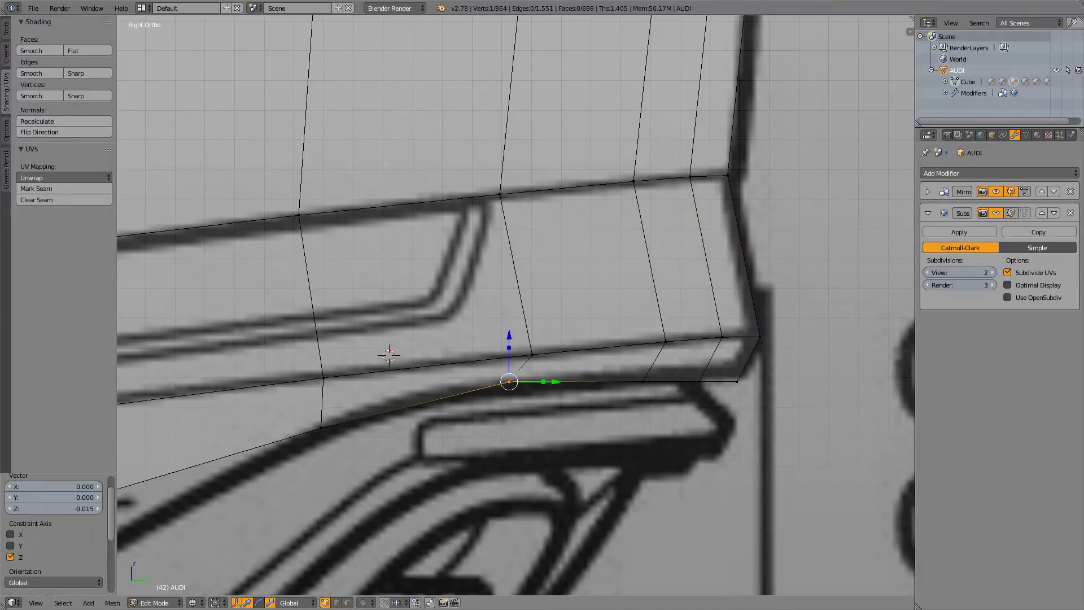
{"action": "key", "text": "g"}
{"action": "key", "text": "z"}
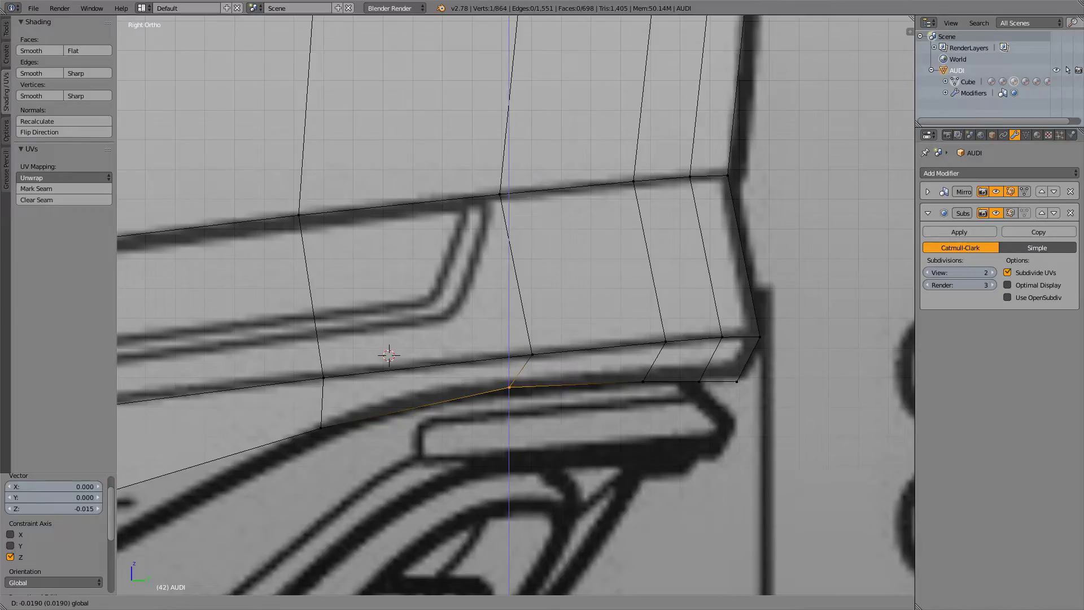
{"action": "key", "text": "Escape"}
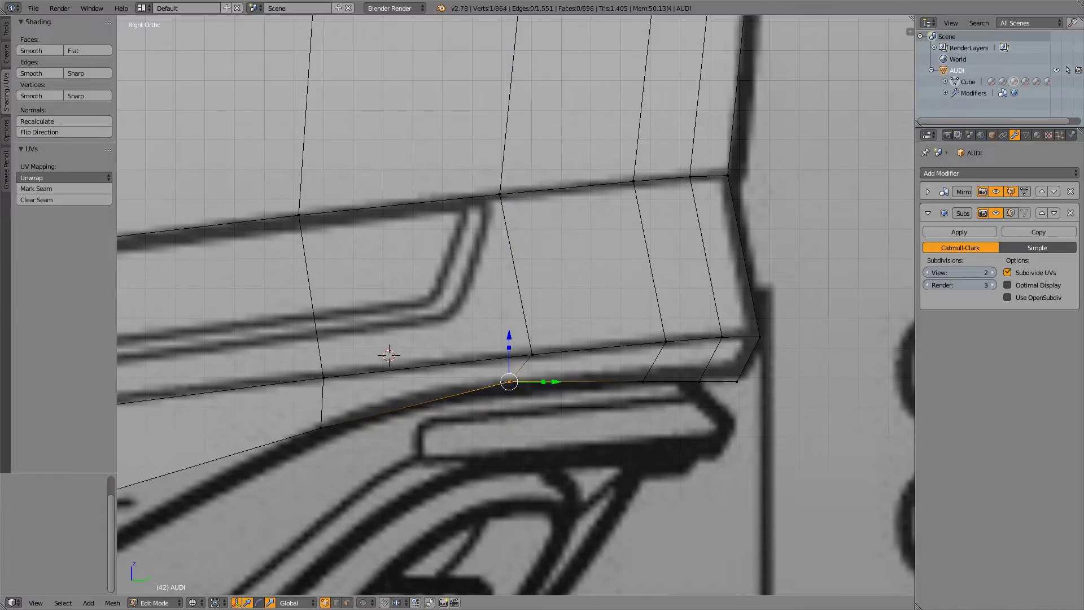
- Compare the rear bumper's curvature with the top blueprint from the corner towards the centre, alternating solid and wireframe display
{"action": "key", "text": "KP_7"}
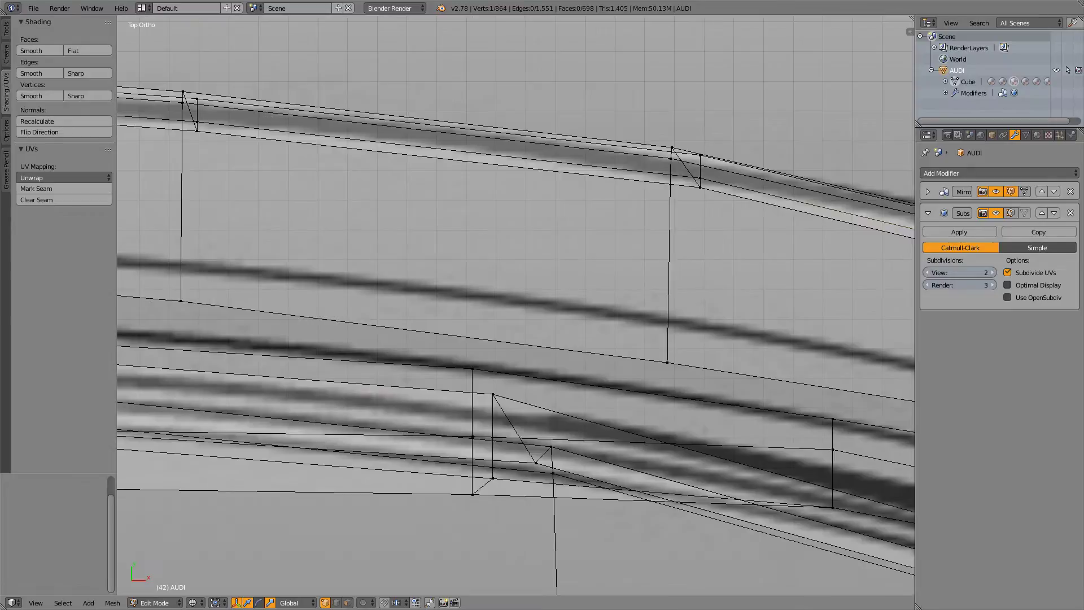
{"action": "scroll", "coordinate": [516, 305], "scroll_direction": "down", "scroll_amount": 7}
{"action": "scroll", "coordinate": [516, 305], "scroll_direction": "up", "scroll_amount": 4}
{"action": "middle_click_drag", "start_coordinate": [718, 305], "coordinate": [316, 305], "text": "shift"}
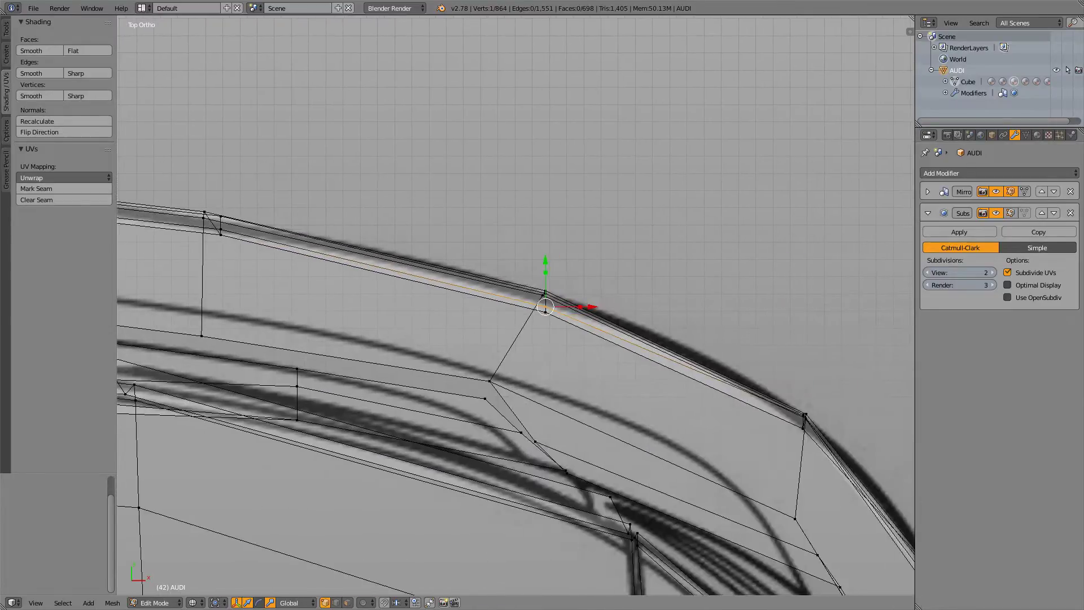
{"action": "key", "text": "z"}
{"action": "key", "text": "z"}
{"action": "key", "text": "z"}
{"action": "key", "text": "z"}
{"action": "key", "text": "z"}
{"action": "key", "text": "z"}
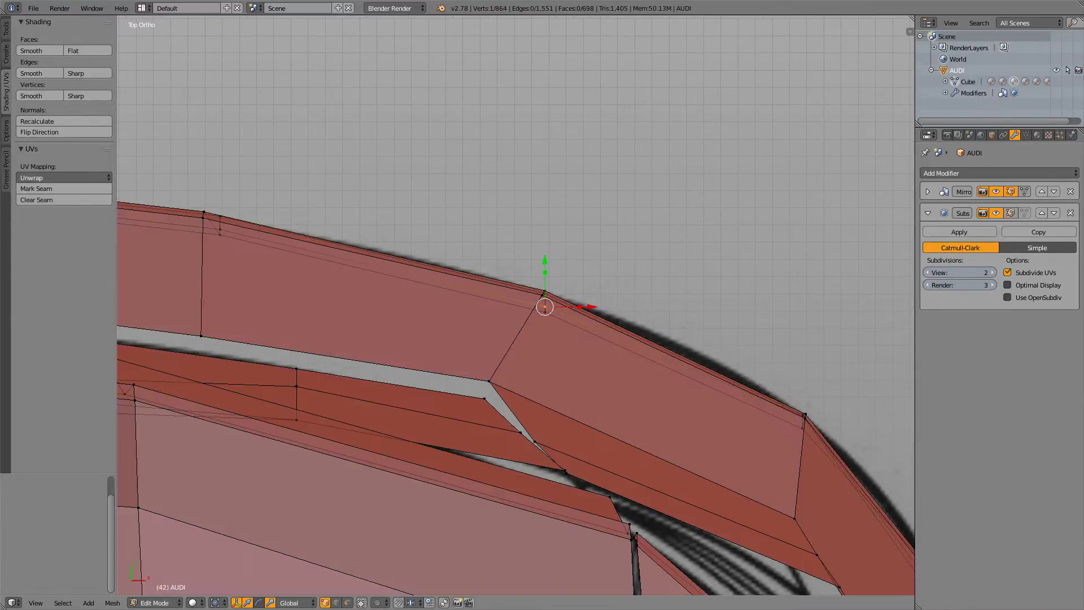
{"action": "key", "text": "z"}
{"action": "key", "text": "z"}
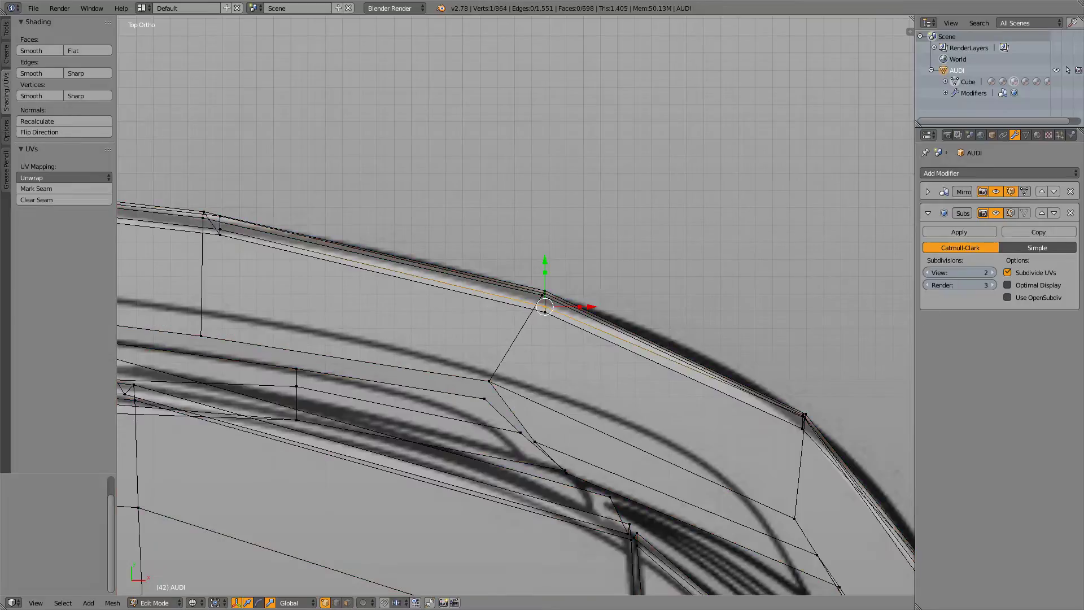
{"action": "middle_click_drag", "start_coordinate": [361, 287], "coordinate": [672, 323], "text": "shift"}
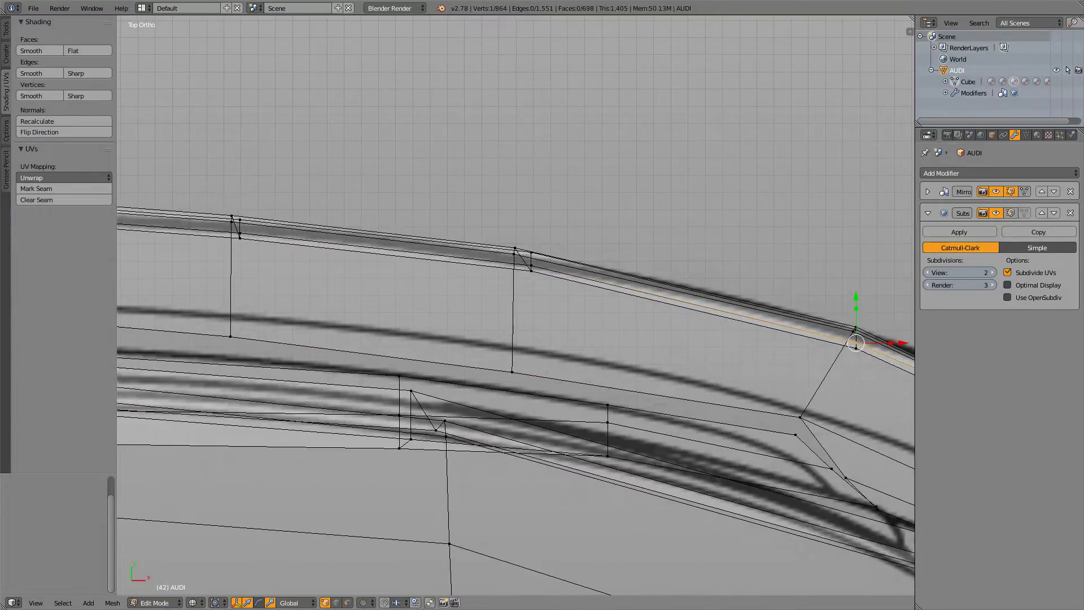
{"action": "key", "text": "z"}
{"action": "key", "text": "z"}
{"action": "key", "text": "z"}
{"action": "key", "text": "z"}
- Back in the side view, nudge the lower-edge vertex where the flat rear section begins slightly down and rearward
{"action": "key", "text": "KP_3"}
{"action": "key", "text": "z"}
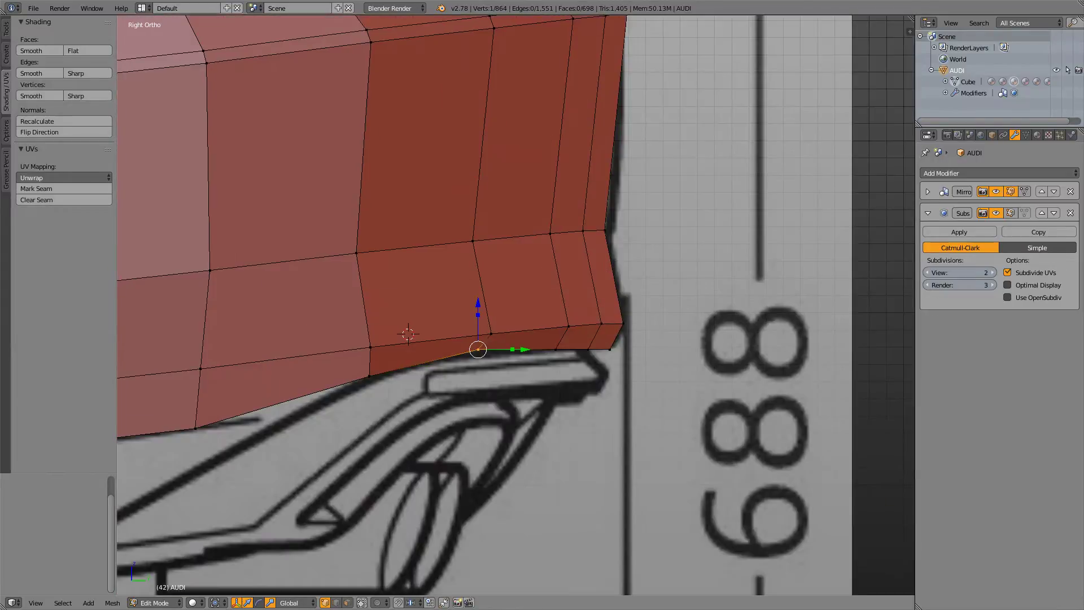
{"action": "scroll", "coordinate": [516, 305], "scroll_direction": "down", "scroll_amount": 3}
{"action": "scroll", "coordinate": [516, 305], "scroll_direction": "up", "scroll_amount": 9}
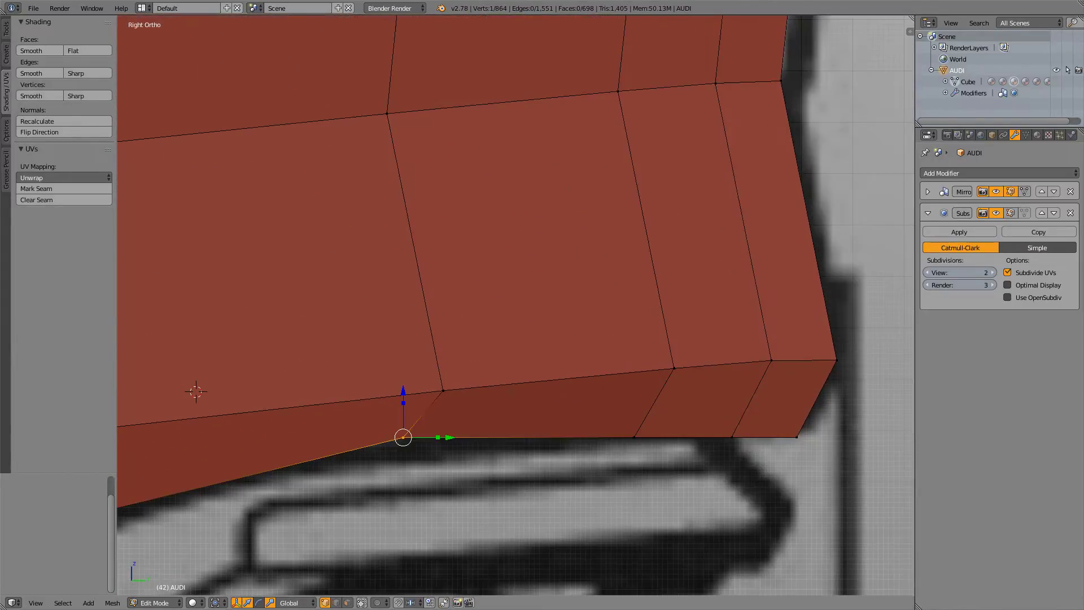
{"action": "key", "text": "g"}
{"action": "left_click", "coordinate": [409, 441]}
- Inspect the subdivided rear bumper and wheel-arch area in Object Mode from several perspective angles, briefly checking the Edit Mode cage
{"action": "key", "text": "Tab"}
{"action": "scroll", "coordinate": [516, 304], "scroll_direction": "down", "scroll_amount": 4}
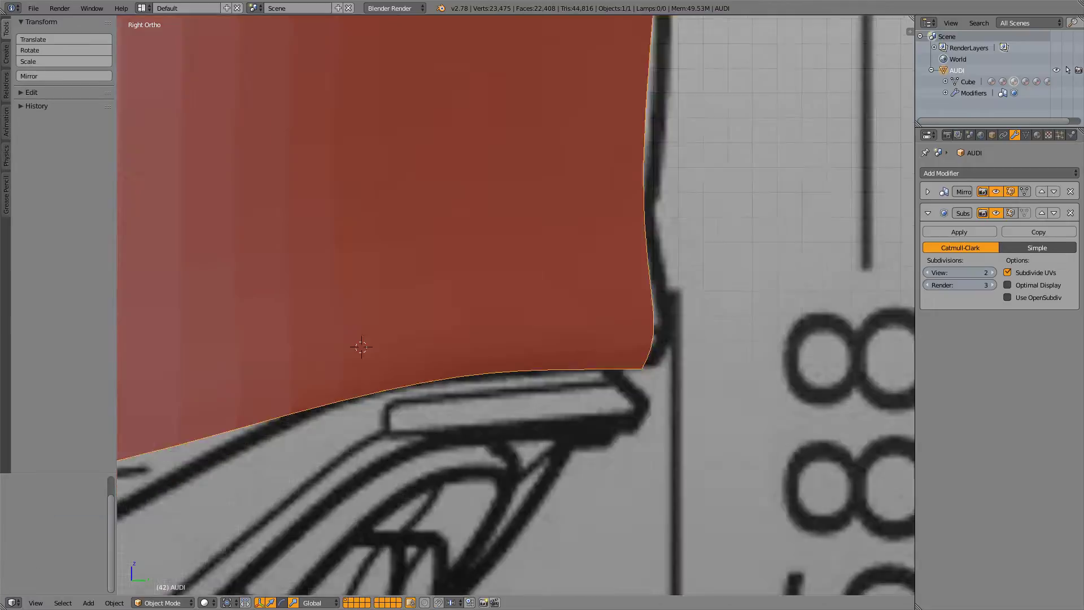
{"action": "scroll", "coordinate": [516, 305], "scroll_direction": "down", "scroll_amount": 9}
{"action": "middle_click_drag", "start_coordinate": [516, 305], "coordinate": [414, 379]}
{"action": "scroll", "coordinate": [516, 305], "scroll_direction": "down", "scroll_amount": 4}
{"action": "scroll", "coordinate": [516, 305], "scroll_direction": "up", "scroll_amount": 1}
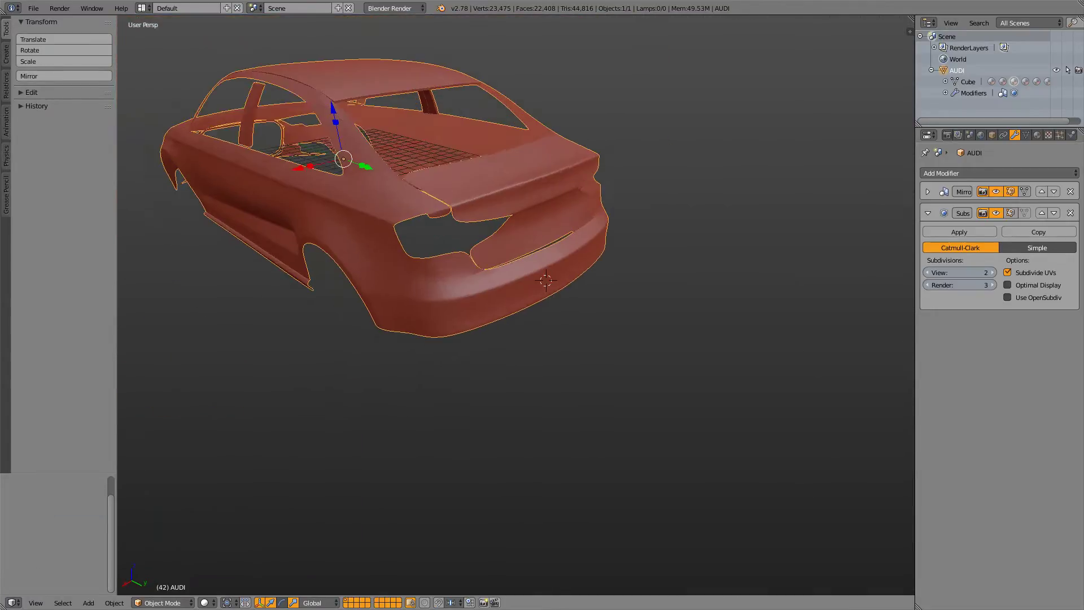
{"action": "scroll", "coordinate": [516, 305], "scroll_direction": "up", "scroll_amount": 1}
{"action": "middle_click_drag", "start_coordinate": [516, 305], "coordinate": [520, 336], "text": "shift"}
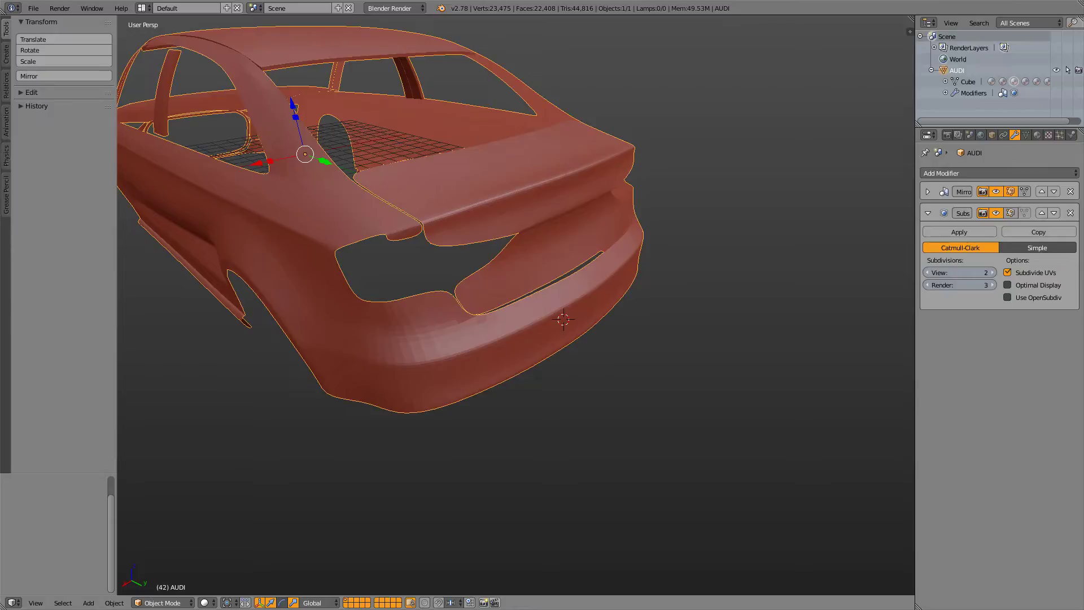
{"action": "middle_click_drag", "start_coordinate": [516, 305], "coordinate": [479, 331], "text": "shift"}
{"action": "key", "text": "Tab"}
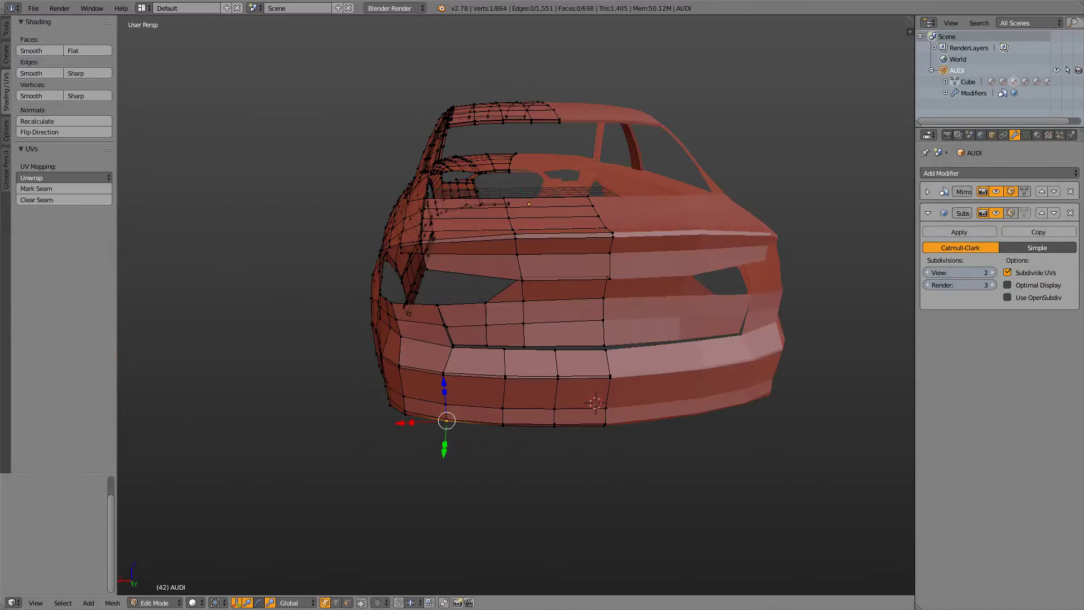
{"action": "key", "text": "Tab"}
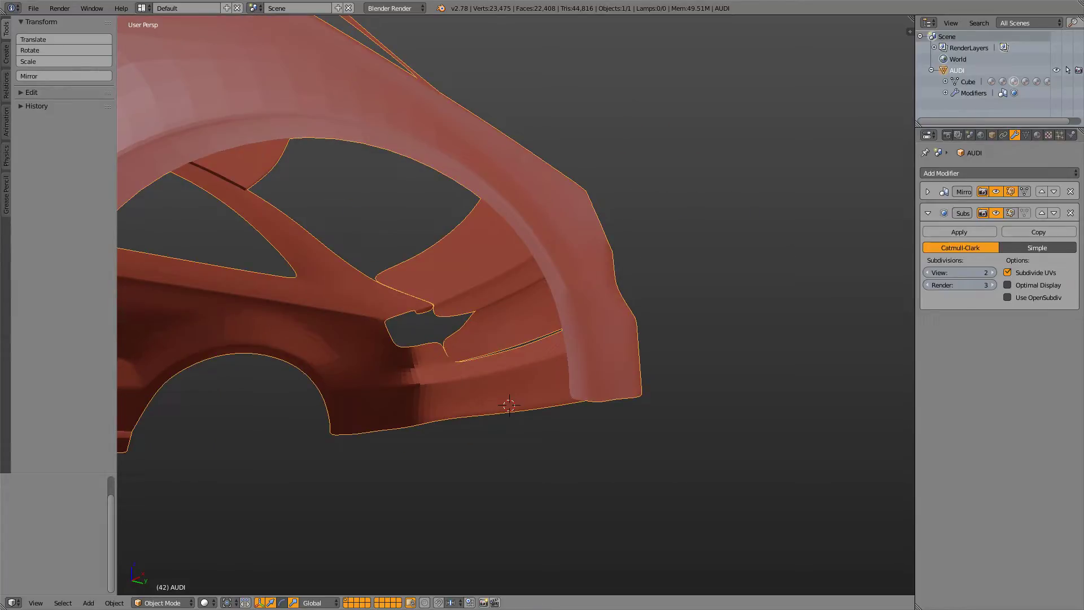
{"action": "scroll", "coordinate": [516, 305], "scroll_direction": "down", "scroll_amount": 4}
{"action": "middle_click_drag", "start_coordinate": [516, 305], "coordinate": [438, 347]}
{"action": "scroll", "coordinate": [437, 347], "scroll_direction": "down", "scroll_amount": 2}
{"action": "scroll", "coordinate": [437, 347], "scroll_direction": "up", "scroll_amount": 4}
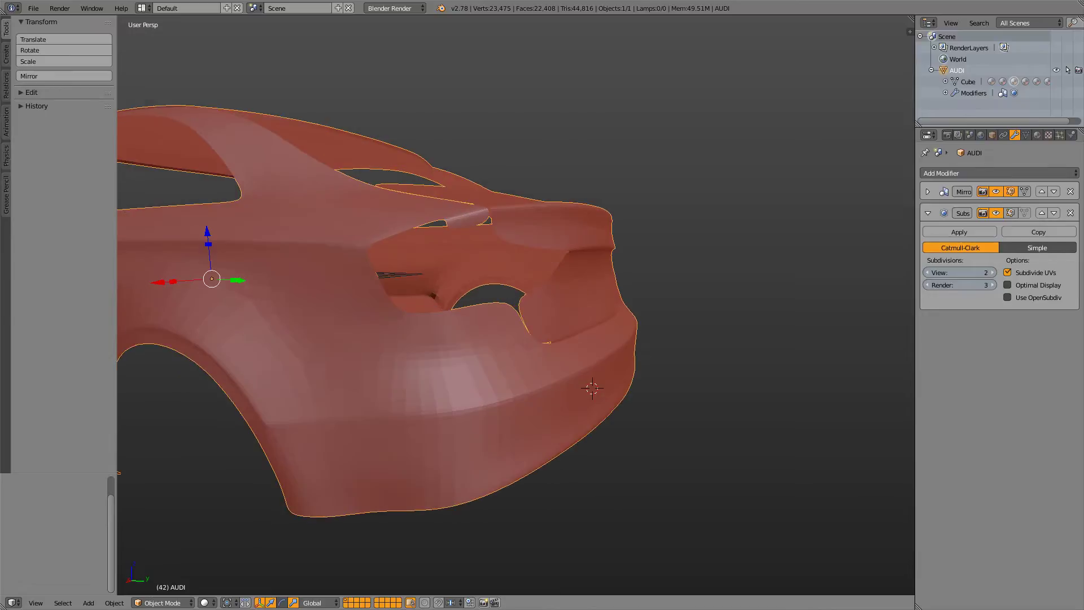
{"action": "key", "text": "Tab"}
{"action": "mouse_move", "coordinate": [516, 305]}
{"action": "middle_mouse_down"}
{"action": "mouse_move", "coordinate": [475, 324]}
{"action": "mouse_move", "coordinate": [489, 339]}
{"action": "mouse_move", "coordinate": [429, 305]}
{"action": "mouse_move", "coordinate": [367, 339]}
{"action": "mouse_move", "coordinate": [495, 309]}
{"action": "middle_mouse_up"}
{"action": "key", "text": "Tab"}
{"action": "scroll", "coordinate": [475, 324], "scroll_direction": "down", "scroll_amount": 2}
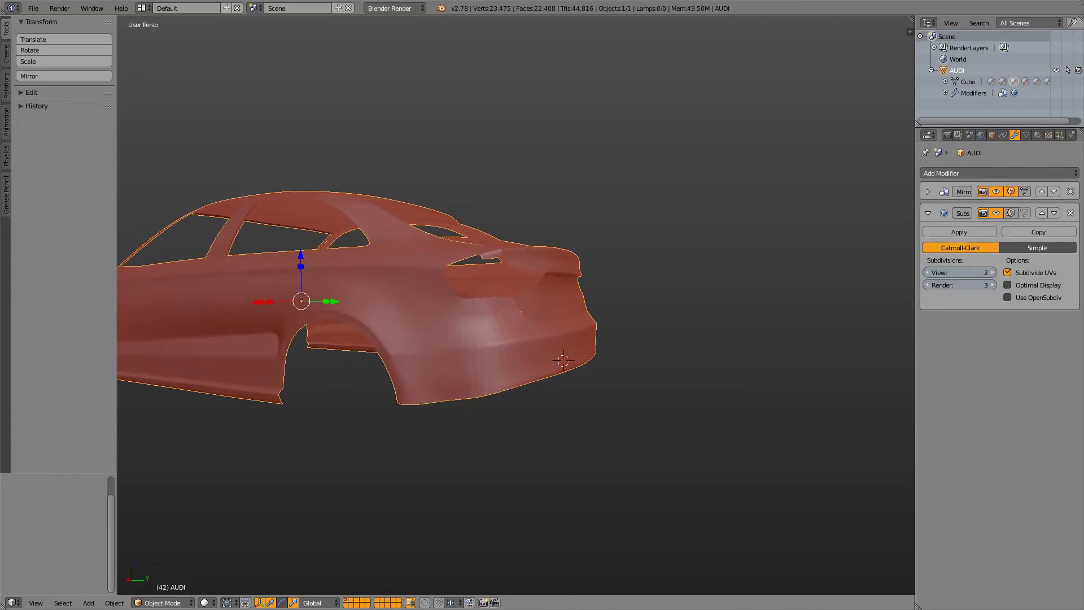
- Compare the subdivided rear end with the side blueprint, alternating wireframe and solid display
{"action": "key", "text": "KP_3"}
{"action": "key", "text": "z"}
{"action": "scroll", "coordinate": [508, 305], "scroll_direction": "down", "scroll_amount": 1}
{"action": "scroll", "coordinate": [508, 305], "scroll_direction": "up", "scroll_amount": 4}
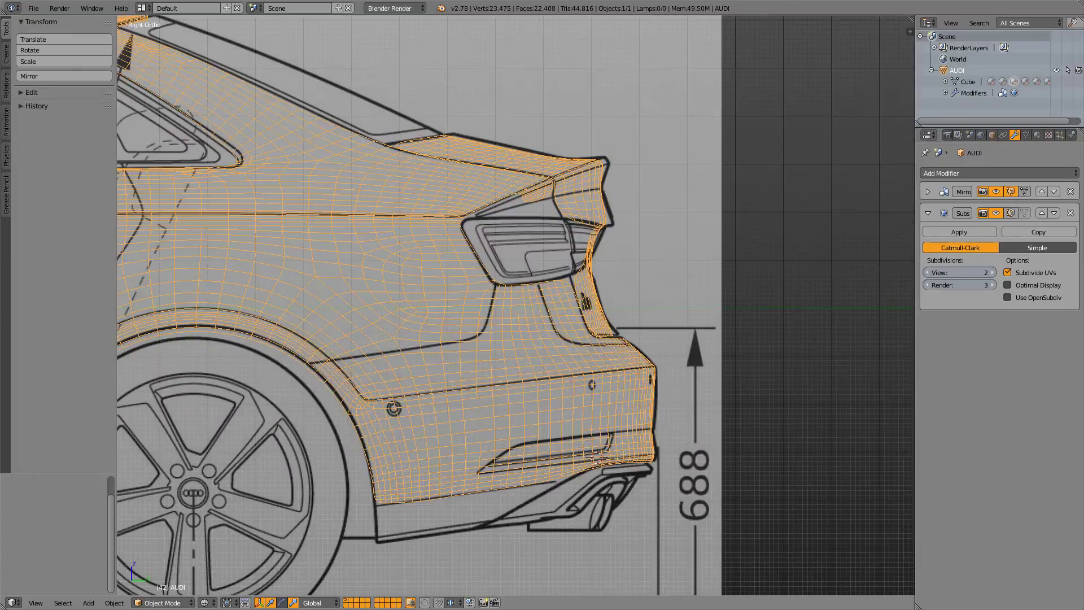
{"action": "key", "text": "z"}
{"action": "key", "text": "z"}
{"action": "key", "text": "z"}
{"action": "key", "text": "z"}
{"action": "scroll", "coordinate": [508, 305], "scroll_direction": "up", "scroll_amount": 2}
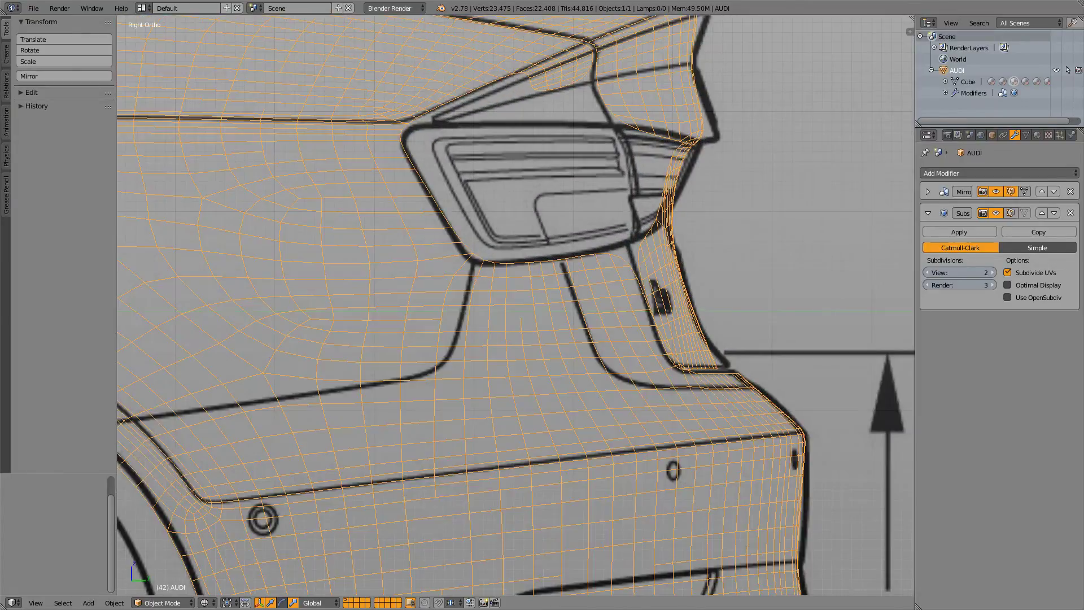
{"action": "scroll", "coordinate": [508, 305], "scroll_direction": "down", "scroll_amount": 4}
{"action": "scroll", "coordinate": [508, 305], "scroll_direction": "up", "scroll_amount": 5}
- In Edit Mode, raise the bumper's lower-edge vertex second from the wheel arch by 0.057 along Z
{"action": "key", "text": "Tab"}
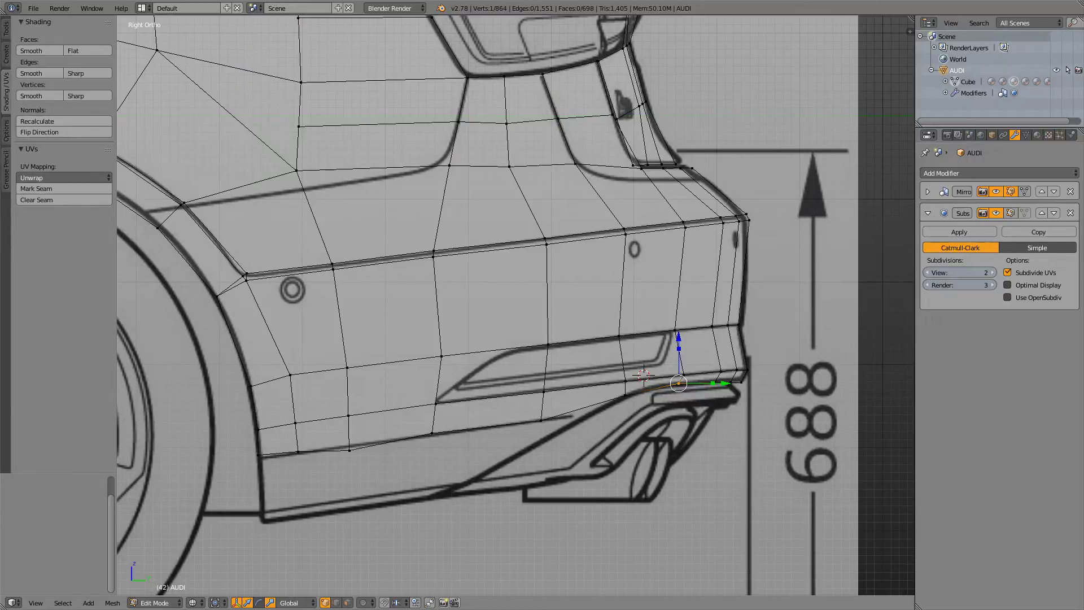
{"action": "right_click", "coordinate": [350, 450]}
{"action": "middle_click_drag", "start_coordinate": [349, 450], "coordinate": [527, 360], "text": "shift"}
{"action": "scroll", "coordinate": [611, 402], "scroll_direction": "up", "scroll_amount": 3}
{"action": "scroll", "coordinate": [527, 360], "scroll_direction": "up", "scroll_amount": 2}
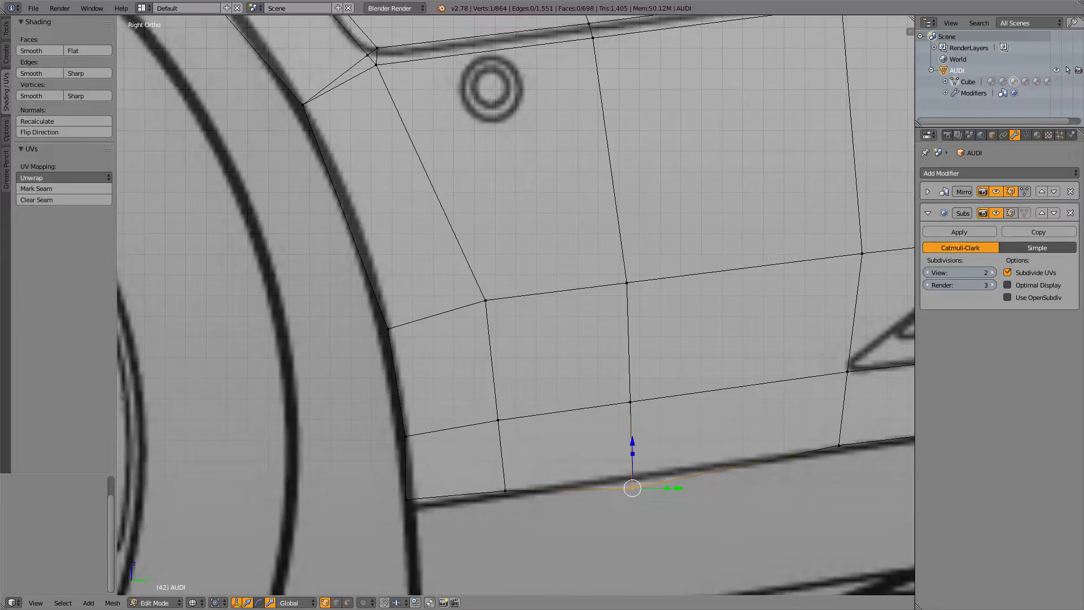
{"action": "left_click_drag", "start_coordinate": [632, 442], "coordinate": [632, 430]}
- Lower the lower-edge vertex nearest the wheel arch by 0.022 and the arch's corner vertex by 0.036 along Z
{"action": "right_click", "coordinate": [505, 491]}
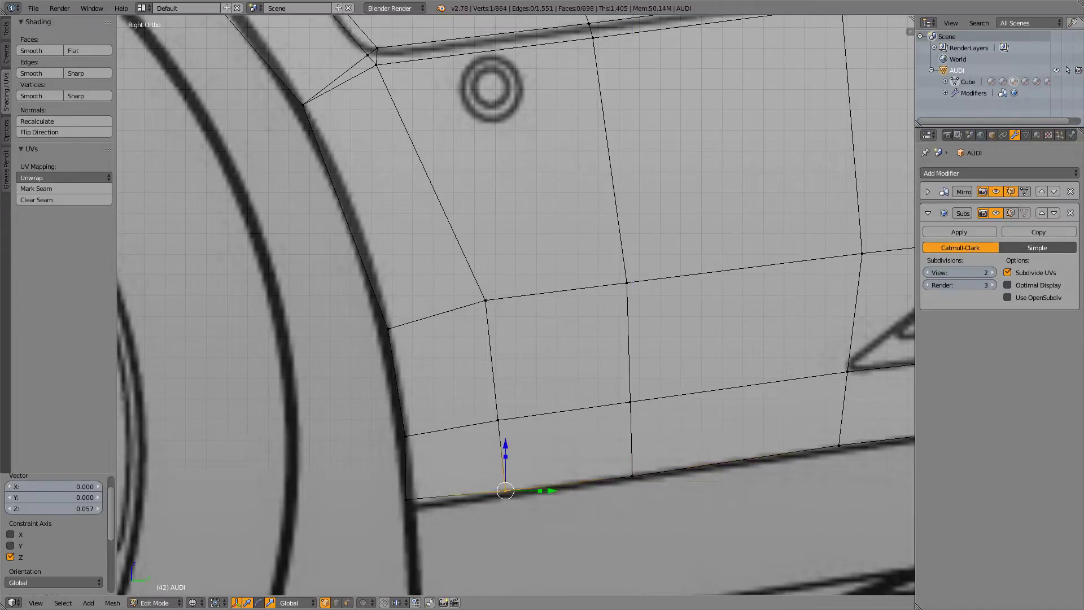
{"action": "key", "text": "g"}
{"action": "key", "text": "z"}
{"action": "key", "text": "Return"}
{"action": "right_click", "coordinate": [406, 499]}
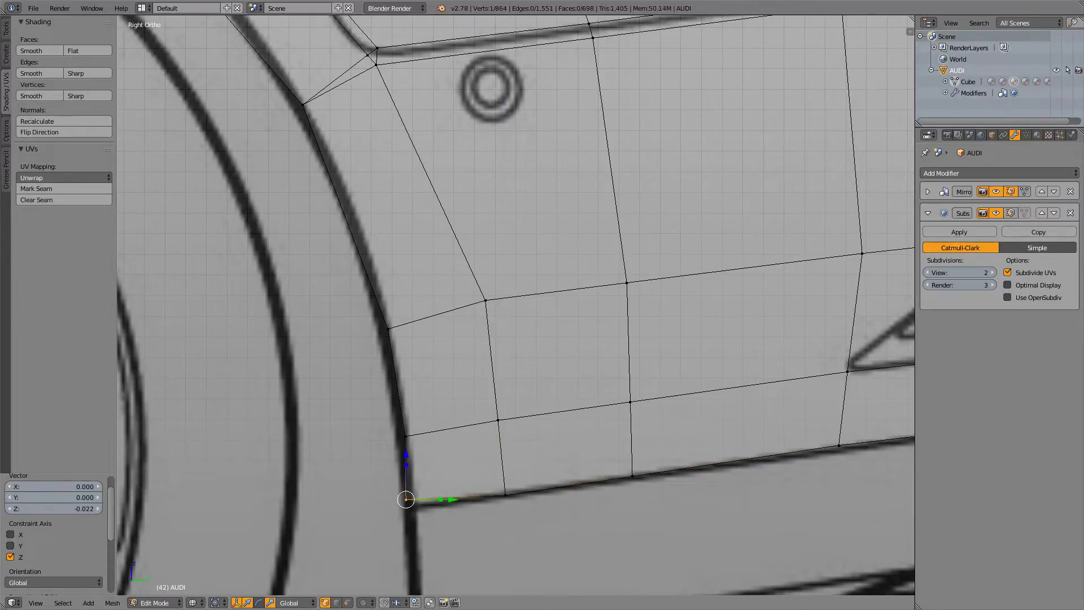
{"action": "key", "text": "g"}
{"action": "key", "text": "z"}
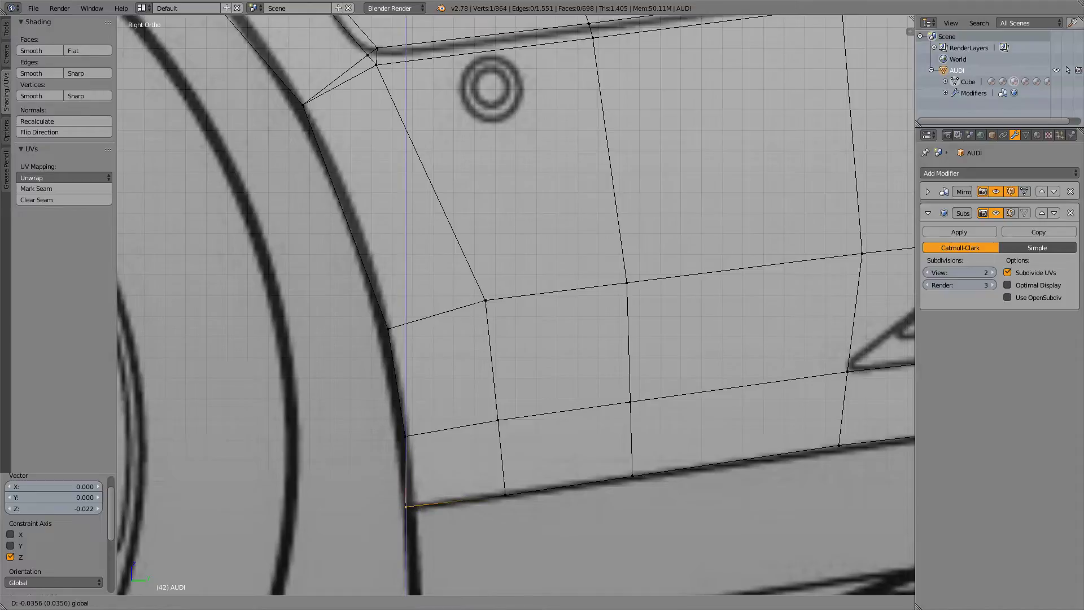
{"action": "key", "text": "Return"}
- Lower the lower-edge vertex below the fog-lamp recess's front tip by 0.014 and the one on the diffuser curve by 0.016 along Z
{"action": "middle_click_drag", "start_coordinate": [842, 443], "coordinate": [604, 435], "text": "shift"}
{"action": "right_click", "coordinate": [604, 434]}
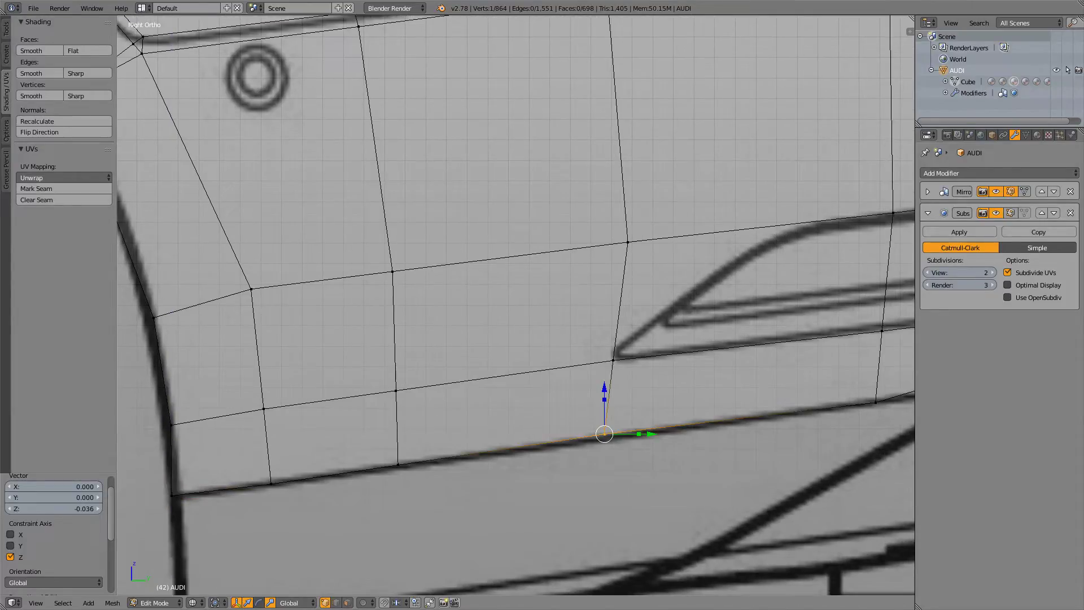
{"action": "key", "text": "g"}
{"action": "key", "text": "z"}
{"action": "key", "text": "Return"}
{"action": "middle_click_drag", "start_coordinate": [605, 434], "coordinate": [35, 428], "text": "shift"}
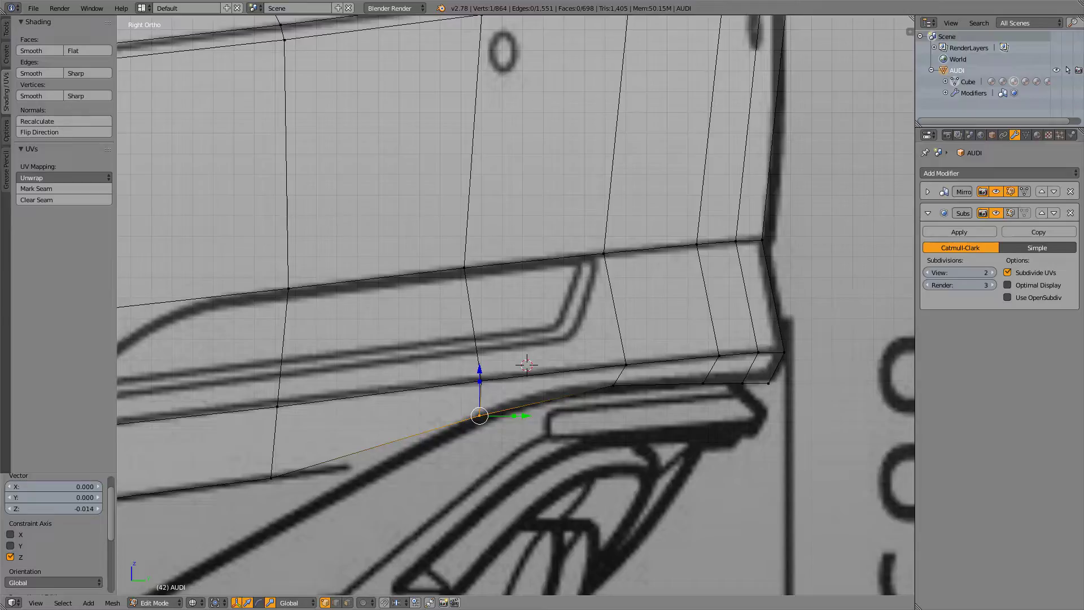
{"action": "left_click_drag", "start_coordinate": [479, 370], "coordinate": [480, 373]}
- Lower the fog-lamp recess-line vertex above the diffuser-curve vertex by 0.016 and raise its neighbour towards the wheel arch by 0.011 along Z
{"action": "right_click", "coordinate": [481, 381]}
{"action": "middle_click_drag", "start_coordinate": [480, 381], "coordinate": [647, 397], "text": "shift"}
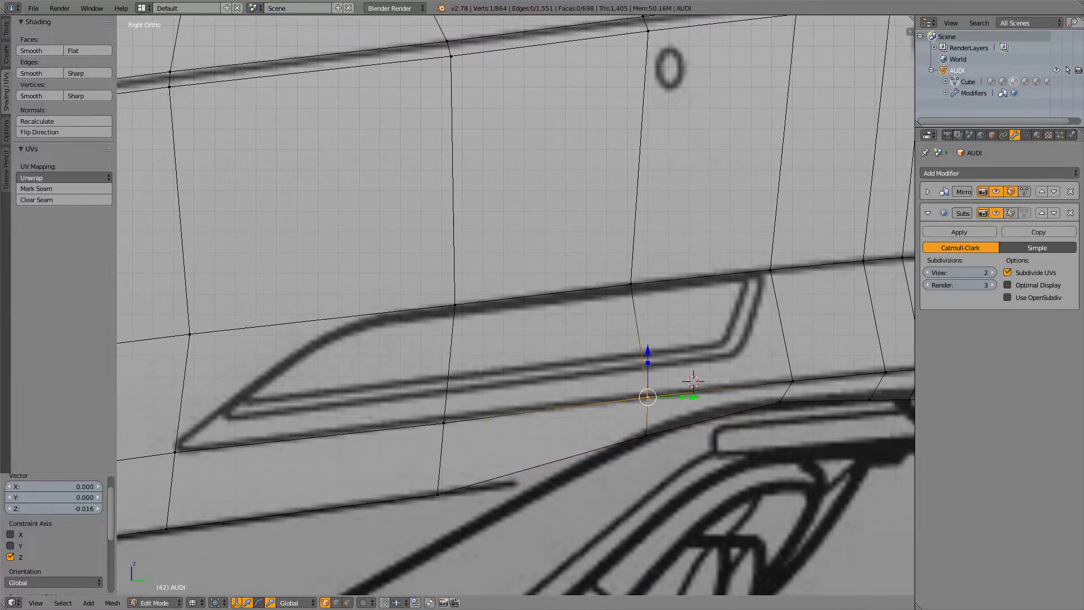
{"action": "right_click", "coordinate": [444, 423]}
{"action": "key", "text": "g"}
{"action": "key", "text": "z"}
{"action": "key", "text": "Return"}
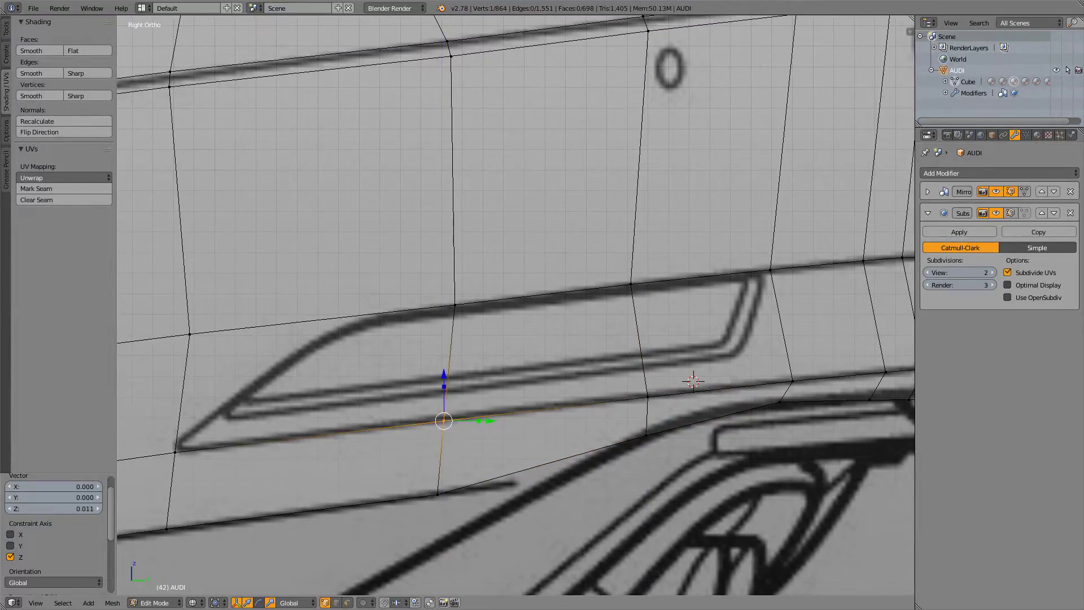
- Compare the subdivided rear bumper's lower edge with the side blueprint in solid and wireframe display
{"action": "scroll", "coordinate": [551, 297], "scroll_direction": "down", "scroll_amount": 8}
{"action": "scroll", "coordinate": [515, 306], "scroll_direction": "up", "scroll_amount": 3}
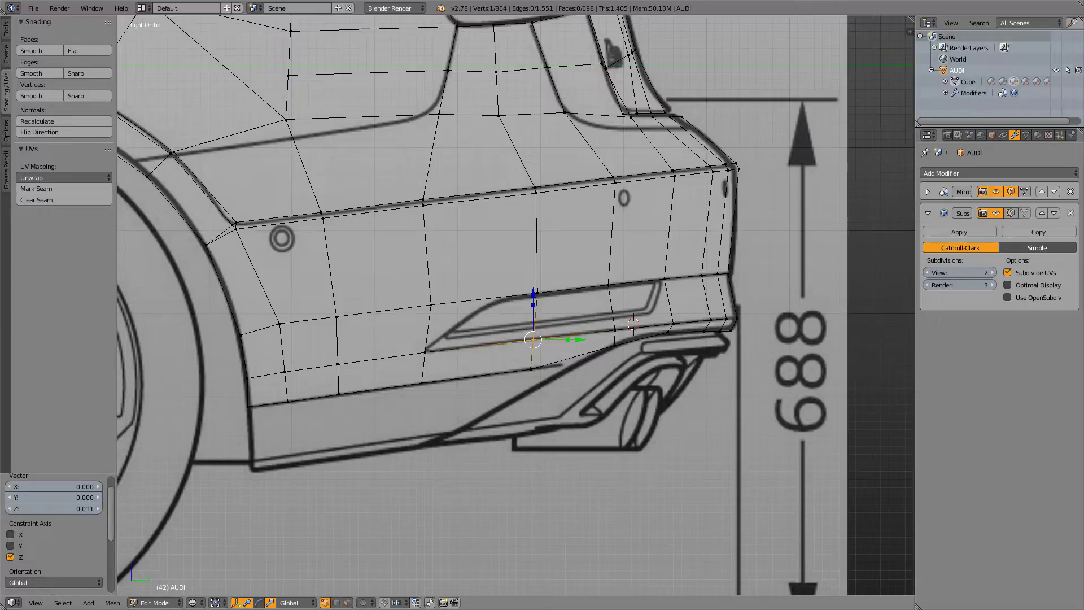
{"action": "middle_click_drag", "start_coordinate": [565, 305], "coordinate": [441, 336], "text": "shift"}
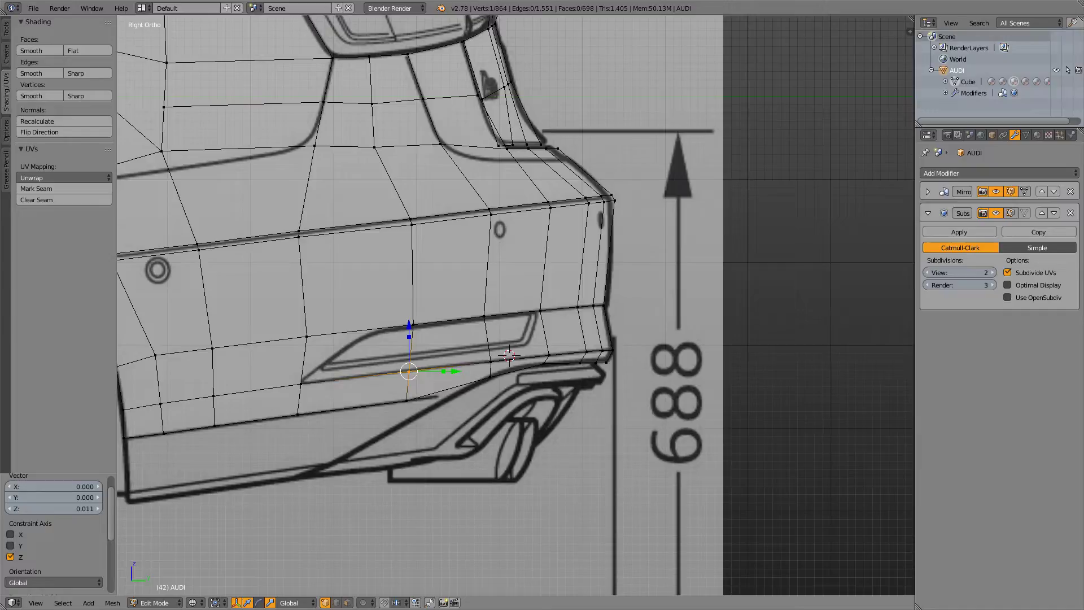
{"action": "key", "text": "z"}
{"action": "scroll", "coordinate": [516, 305], "scroll_direction": "down", "scroll_amount": 2}
{"action": "key", "text": "Tab"}
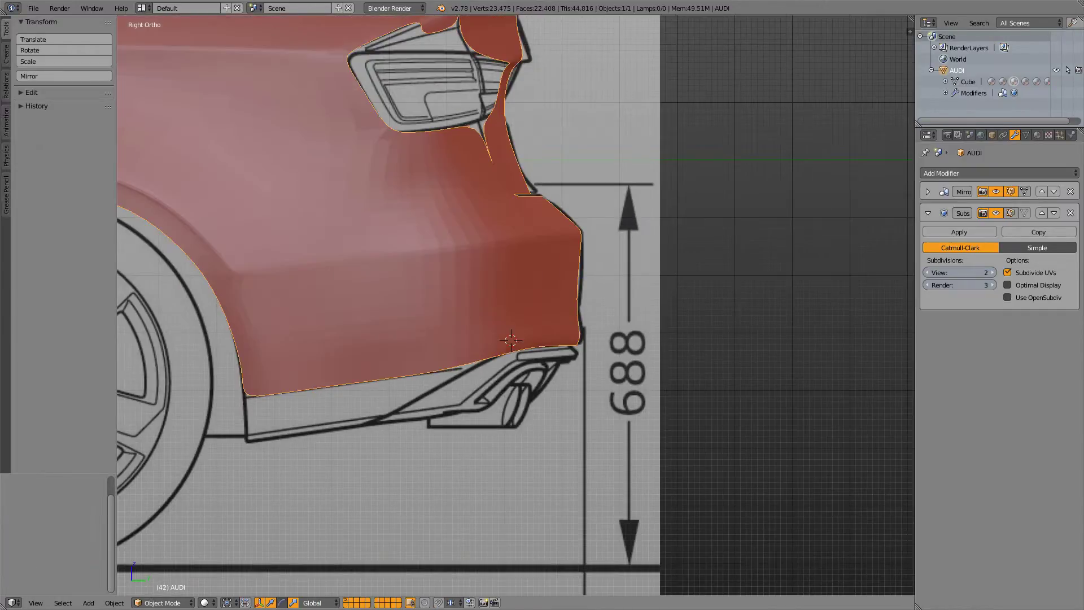
{"action": "key", "text": "Tab"}
{"action": "key", "text": "z"}
{"action": "scroll", "coordinate": [517, 310], "scroll_direction": "up", "scroll_amount": 4}
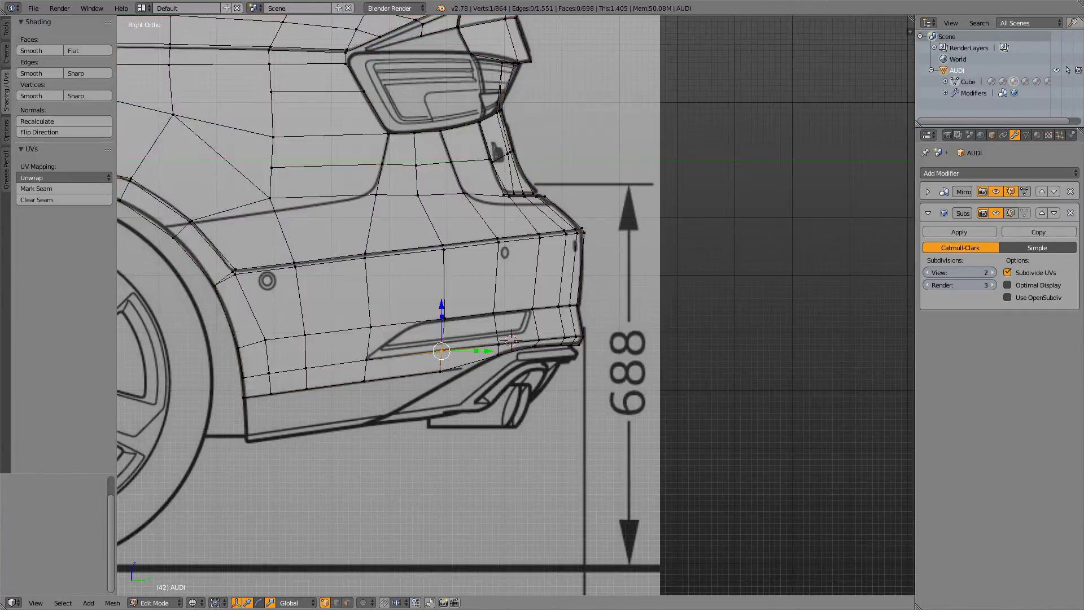
{"action": "scroll", "coordinate": [663, 279], "scroll_direction": "down", "scroll_amount": 3}
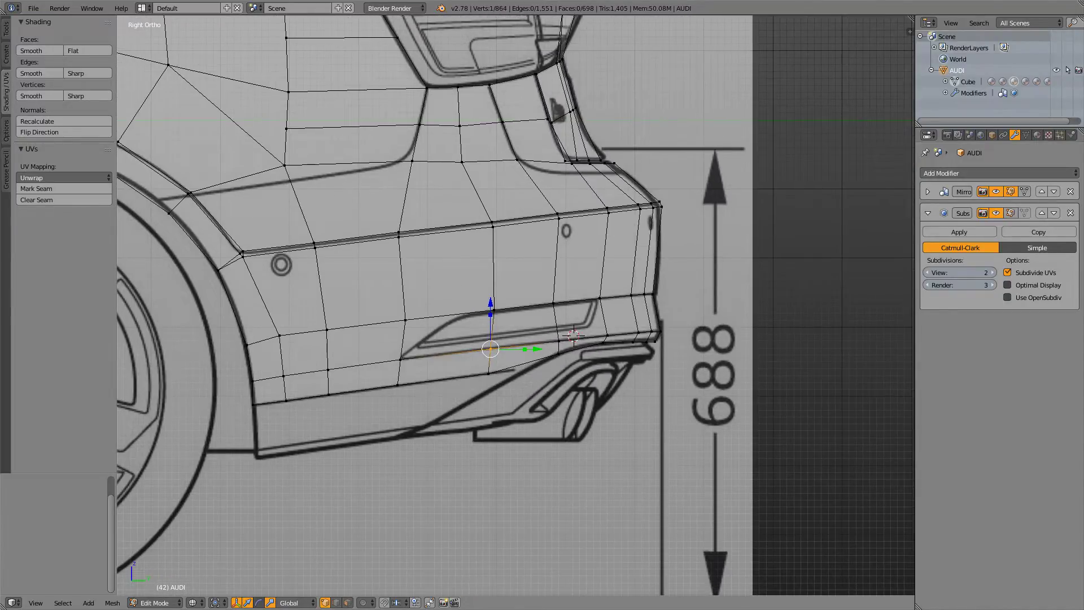
- Examine the smoothed rear bumper in solid display from behind and around its corner in perspective
{"action": "scroll", "coordinate": [565, 305], "scroll_direction": "down", "scroll_amount": 5}
{"action": "middle_click_drag", "start_coordinate": [565, 305], "coordinate": [347, 322]}
{"action": "key", "text": "Tab"}
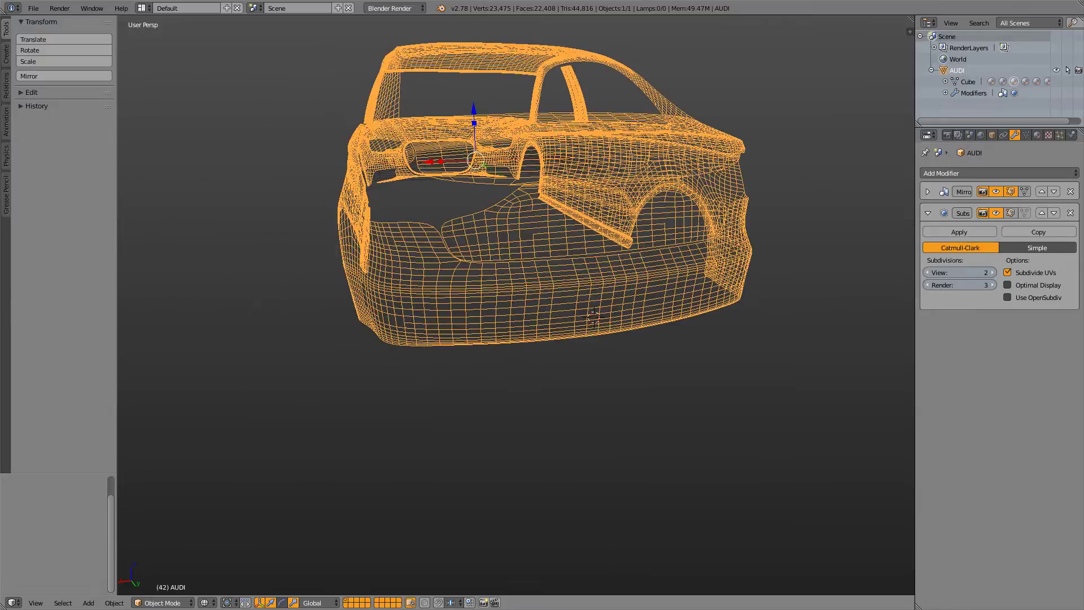
{"action": "key", "text": "z"}
{"action": "scroll", "coordinate": [593, 317], "scroll_direction": "down", "scroll_amount": 4}
{"action": "scroll", "coordinate": [608, 316], "scroll_direction": "up", "scroll_amount": 6}
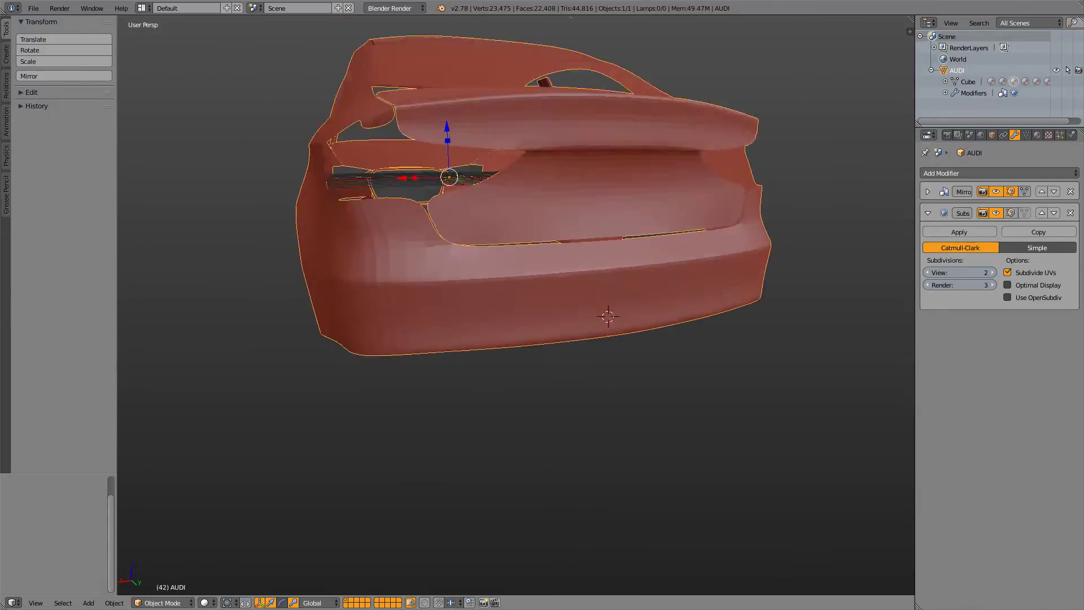
{"action": "scroll", "coordinate": [565, 305], "scroll_direction": "up", "scroll_amount": 2}
{"action": "mouse_move", "coordinate": [565, 304]}
{"action": "middle_mouse_down"}
{"action": "mouse_move", "coordinate": [616, 279]}
{"action": "mouse_move", "coordinate": [627, 305]}
{"action": "mouse_move", "coordinate": [677, 308]}
{"action": "middle_mouse_up"}
{"action": "scroll", "coordinate": [627, 305], "scroll_direction": "up", "scroll_amount": 2}
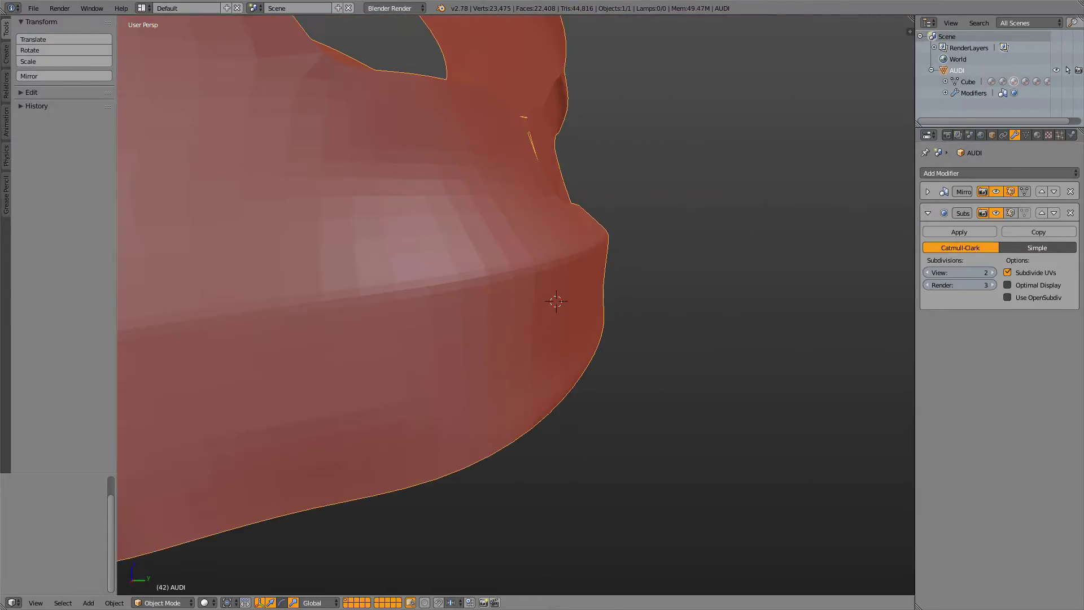
{"action": "scroll", "coordinate": [516, 305], "scroll_direction": "down", "scroll_amount": 2}
- In the side view's Edit Mode, raise the upper-crease vertex pair above the middle of the fog-lamp recess by 0.016 along Z
{"action": "key", "text": "KP_3"}
{"action": "key", "text": "Tab"}
{"action": "key", "text": "z"}
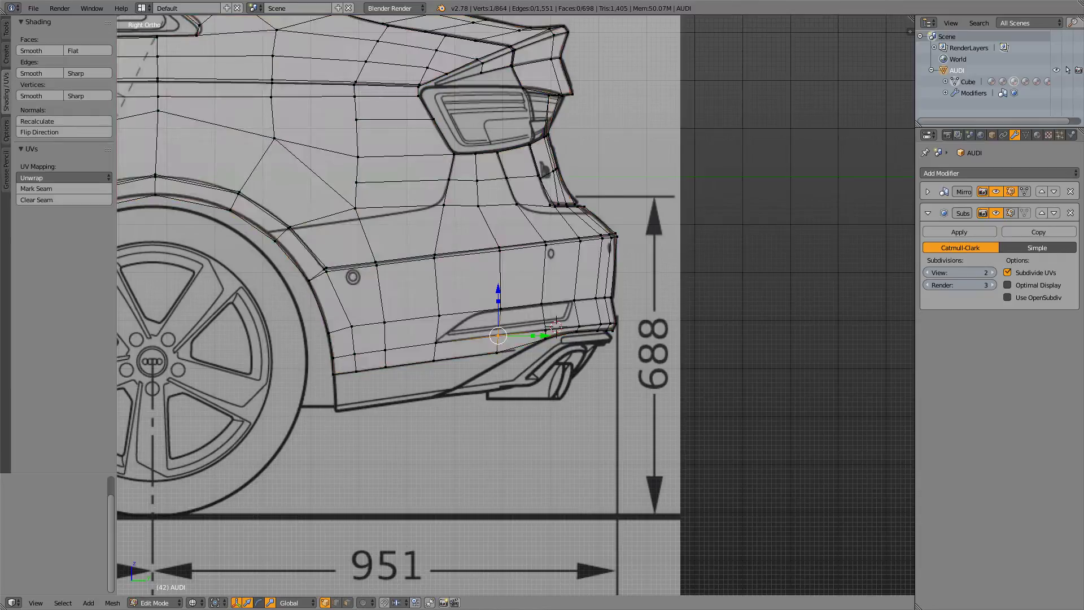
{"action": "key", "text": "z"}
{"action": "key", "text": "z"}
{"action": "scroll", "coordinate": [515, 305], "scroll_direction": "up", "scroll_amount": 5}
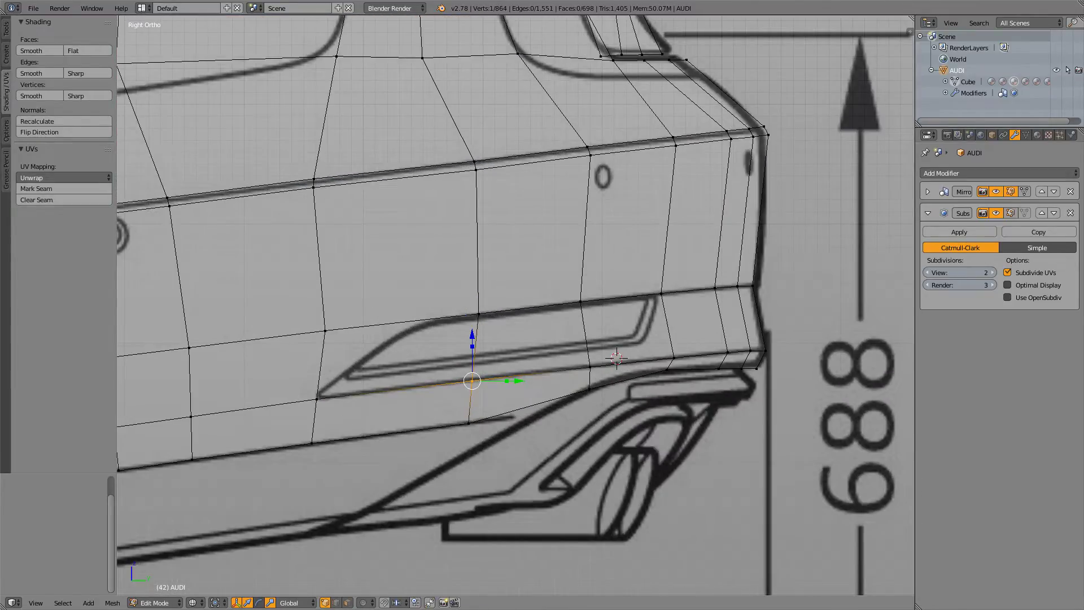
{"action": "right_click", "coordinate": [476, 169]}
{"action": "right_click", "coordinate": [474, 162], "text": "shift"}
{"action": "middle_click_drag", "start_coordinate": [475, 163], "coordinate": [516, 274], "text": "shift"}
{"action": "scroll", "coordinate": [516, 274], "scroll_direction": "up", "scroll_amount": 2}
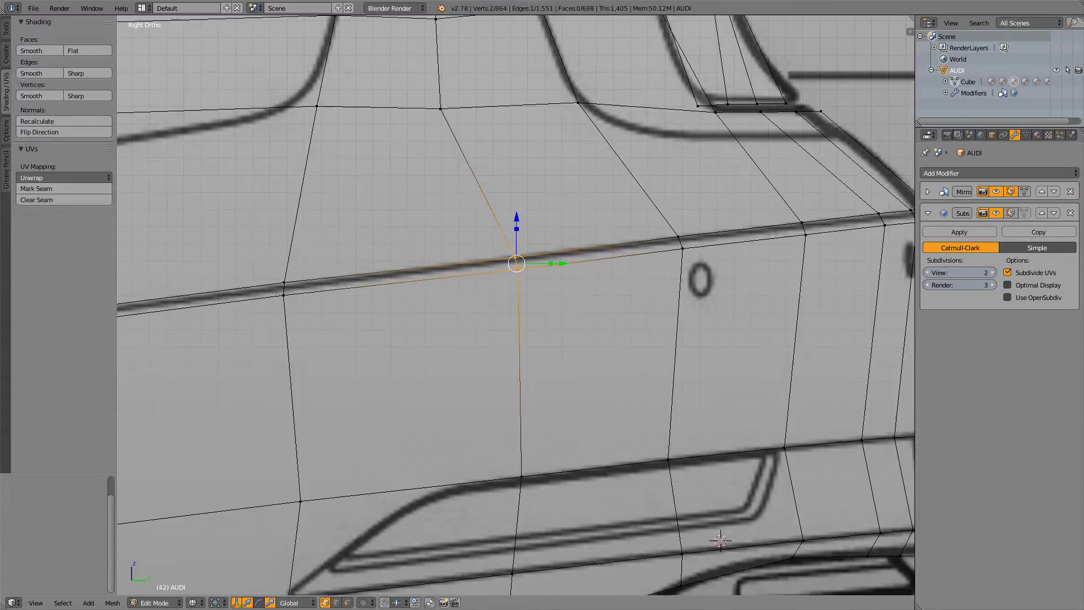
{"action": "left_click_drag", "start_coordinate": [517, 218], "coordinate": [516, 214]}
{"action": "scroll", "coordinate": [516, 305], "scroll_direction": "down", "scroll_amount": 9}
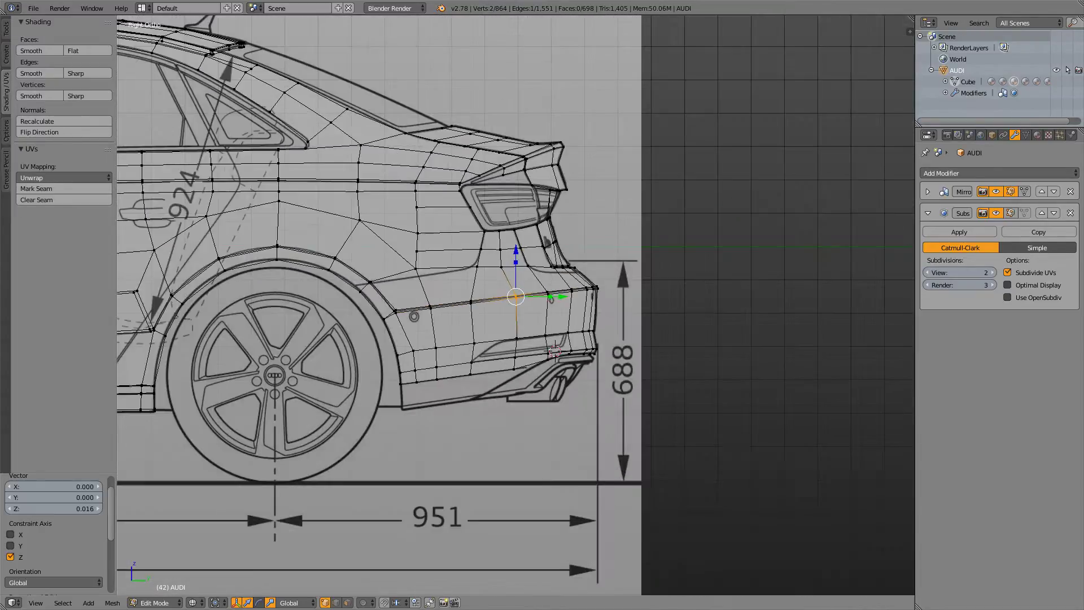
{"action": "key", "text": "Tab"}
{"action": "key", "text": "Tab"}
{"action": "key", "text": "Tab"}
{"action": "key", "text": "Tab"}
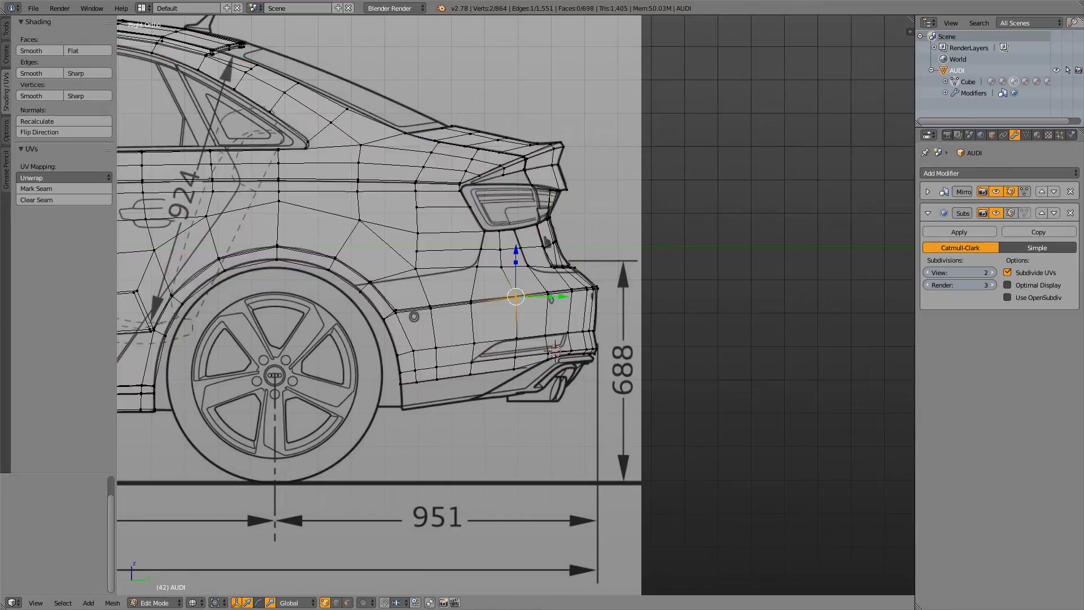
- Knife a vertical cut between the edge midpoints of the bumper's lowest face where the body line meets the diffuser curve
{"action": "middle_click_drag", "start_coordinate": [516, 305], "coordinate": [711, 70], "text": "shift"}
{"action": "scroll", "coordinate": [538, 275], "scroll_direction": "up", "scroll_amount": 8}
{"action": "key", "text": "ctrl+Tab"}
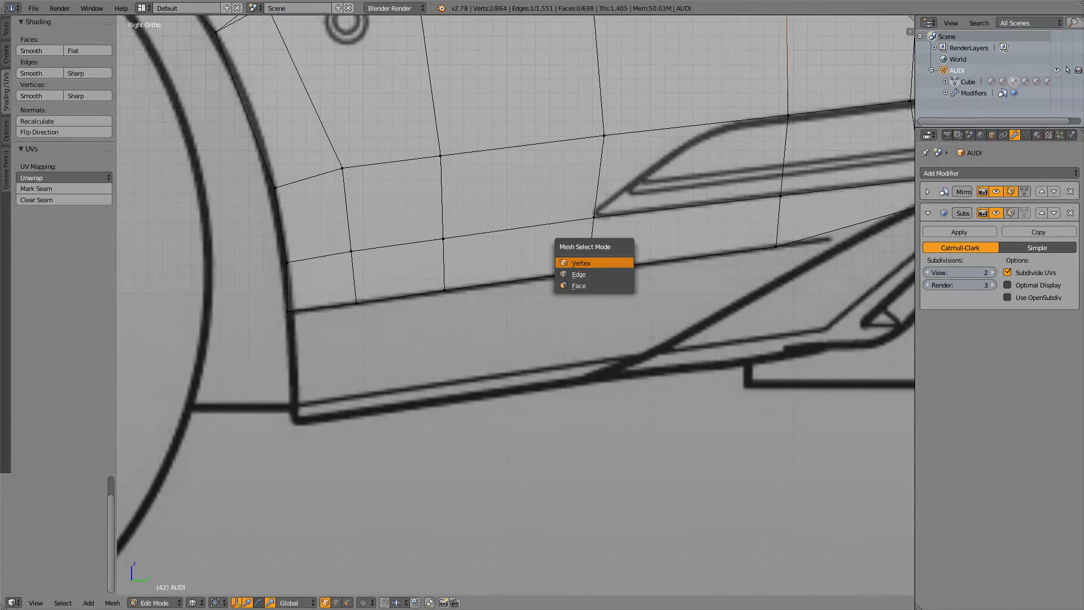
{"action": "left_click", "coordinate": [581, 341]}
{"action": "scroll", "coordinate": [581, 341], "scroll_direction": "down", "scroll_amount": 4}
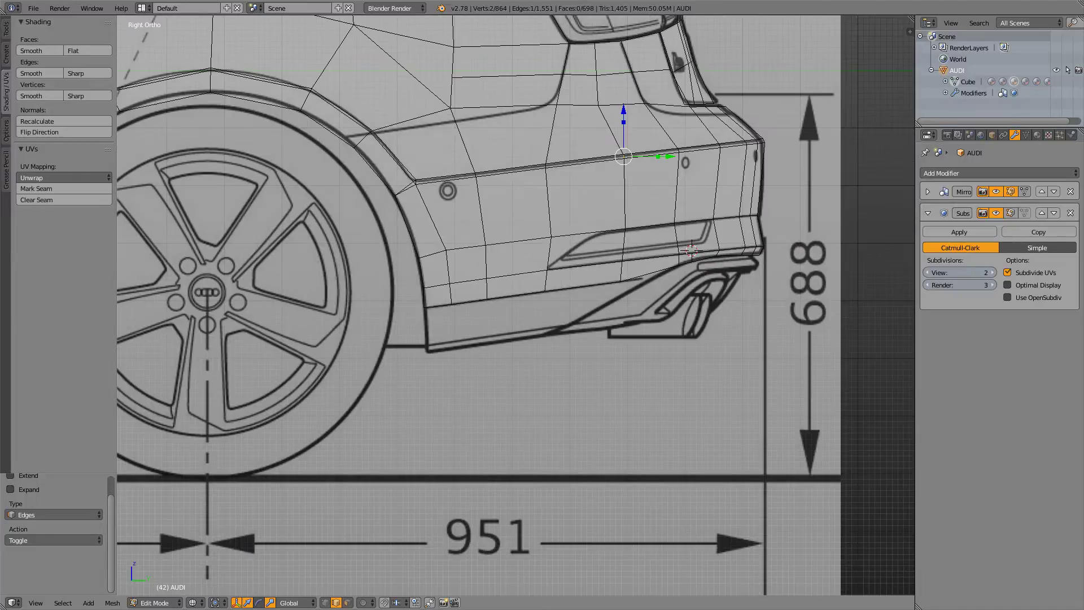
{"action": "scroll", "coordinate": [515, 304], "scroll_direction": "up", "scroll_amount": 3}
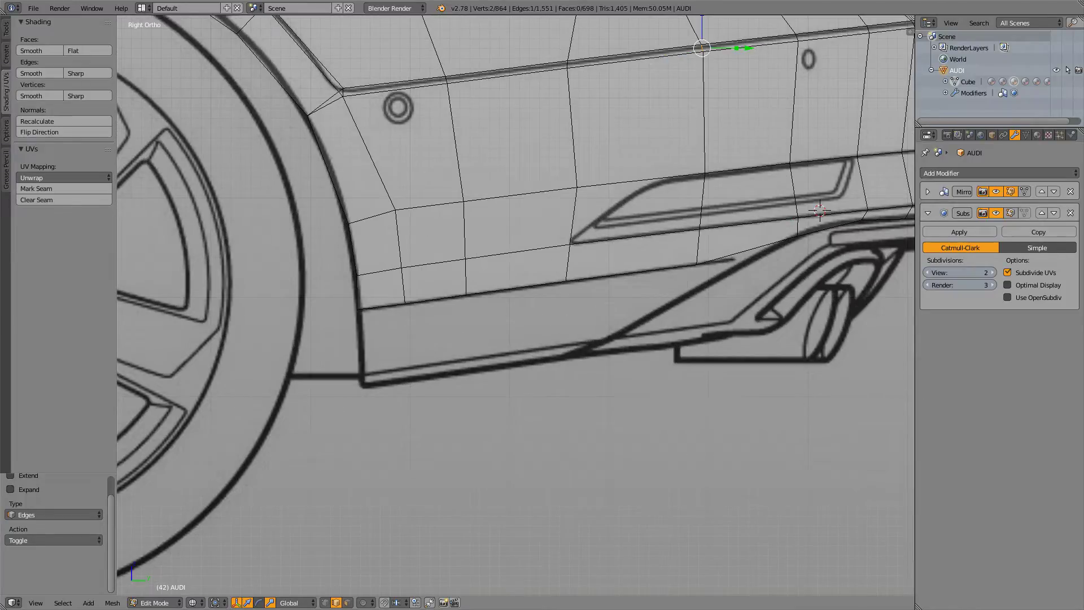
{"action": "middle_click_drag", "start_coordinate": [558, 289], "coordinate": [474, 321], "text": "shift"}
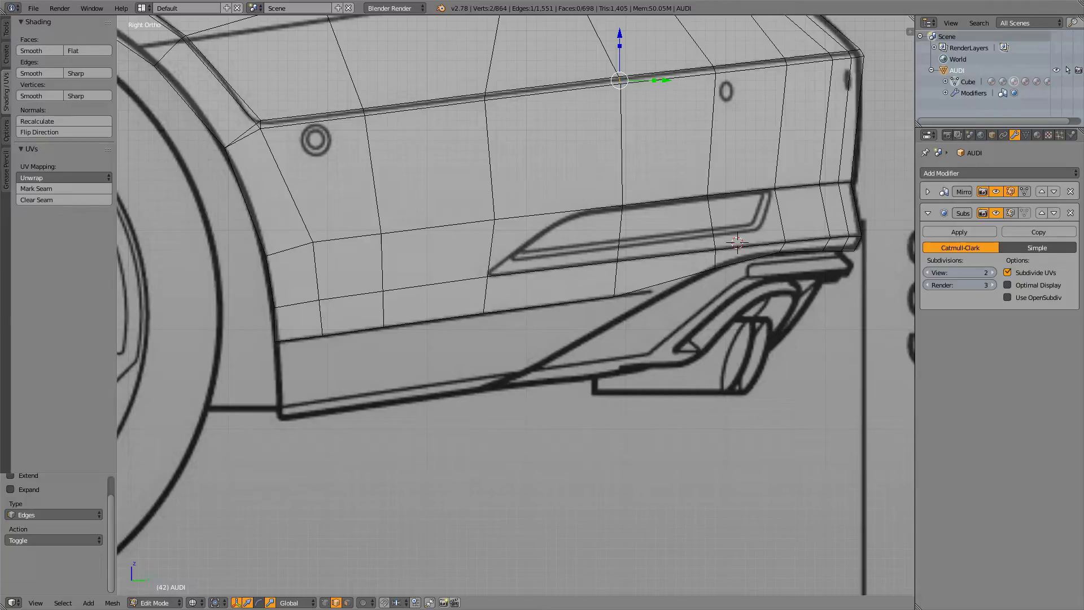
{"action": "scroll", "coordinate": [516, 304], "scroll_direction": "up", "scroll_amount": 3}
{"action": "key", "text": "z"}
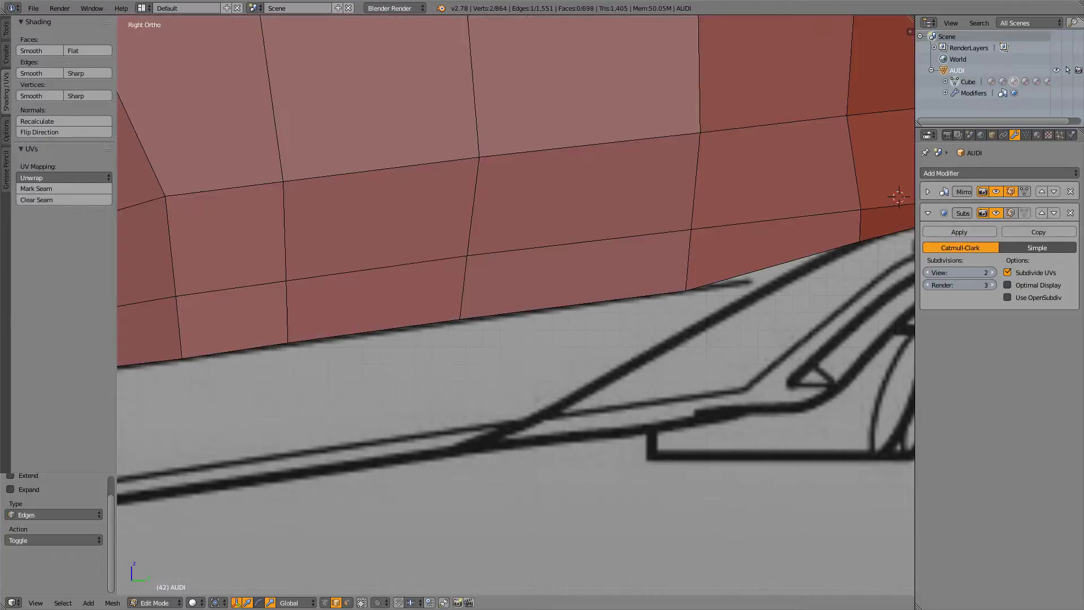
{"action": "key", "text": "k"}
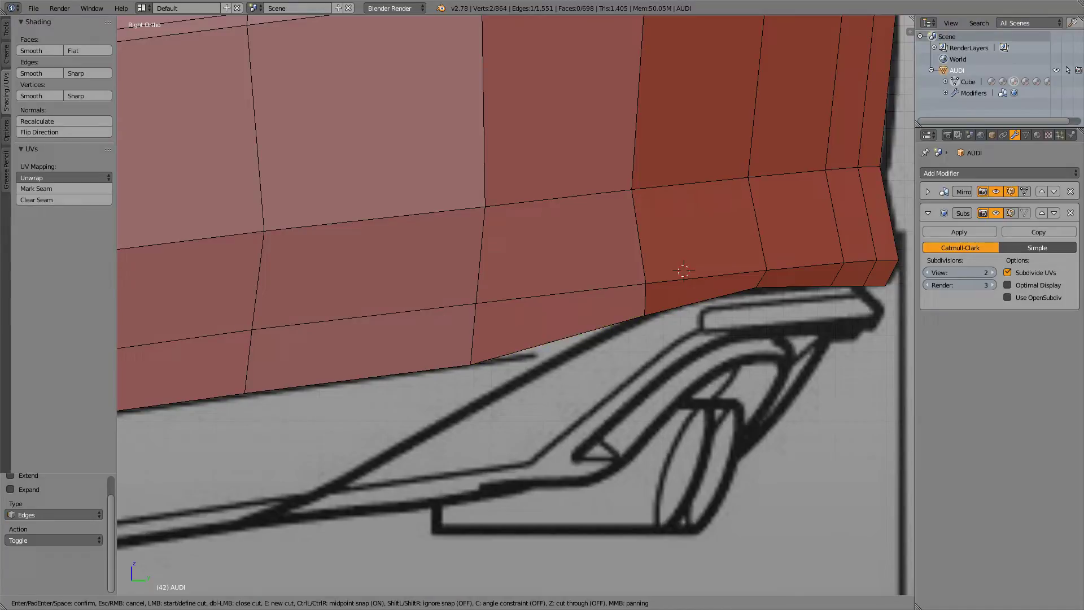
{"action": "key", "text": "ctrl"}
{"action": "left_click", "coordinate": [557, 340]}
{"action": "left_click", "coordinate": [561, 294], "text": "ctrl"}
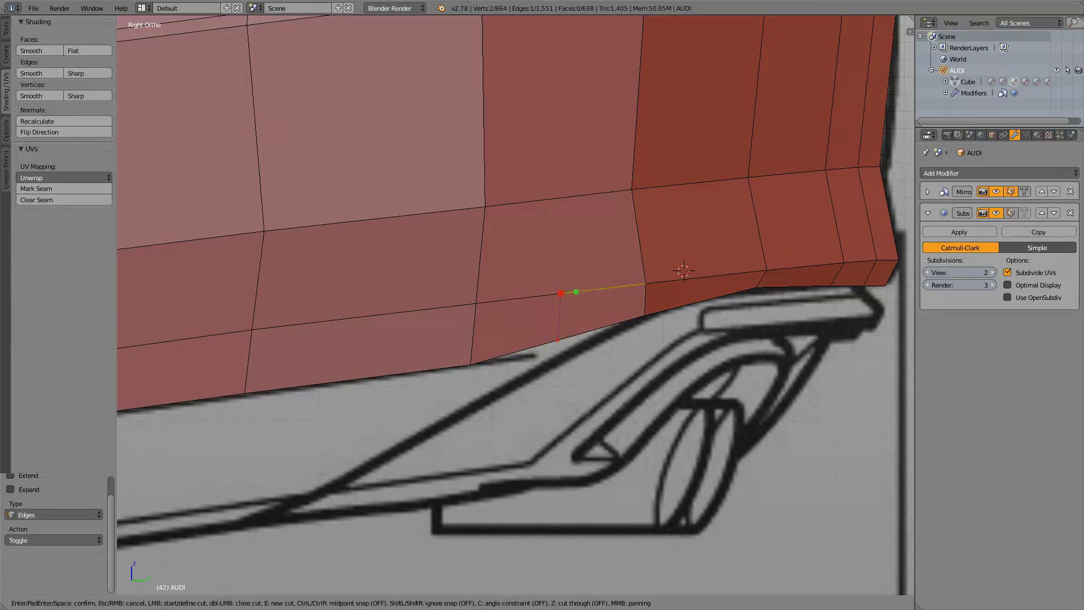
{"action": "key", "text": "Return"}
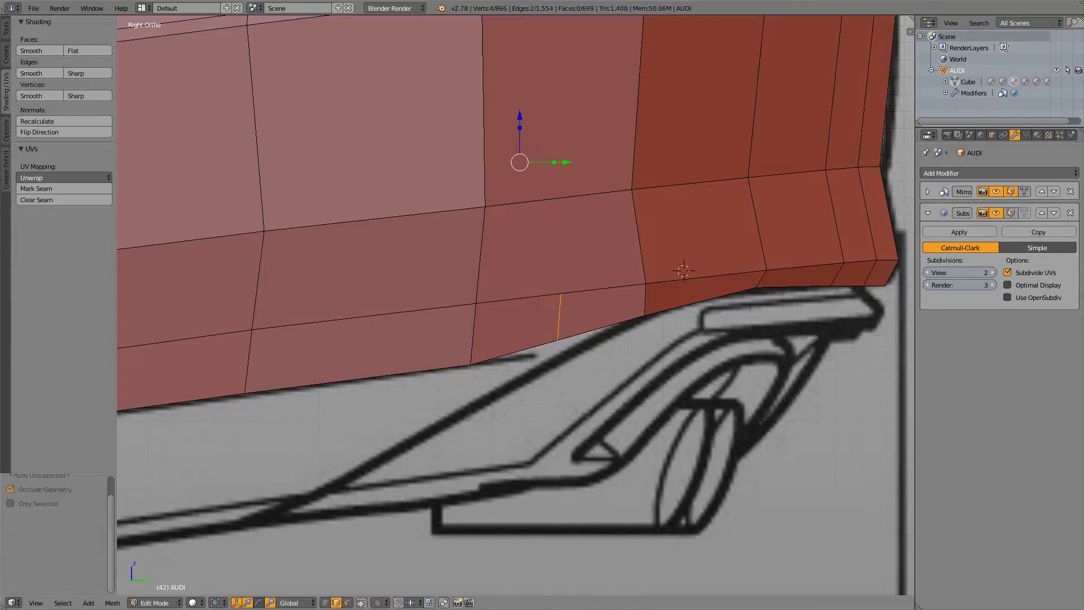
- Lower the new cut's bottom vertex onto the diffuser curve by 0.076 and a further 0.010 along Z
{"action": "right_click", "coordinate": [559, 317]}
{"action": "key", "text": "z"}
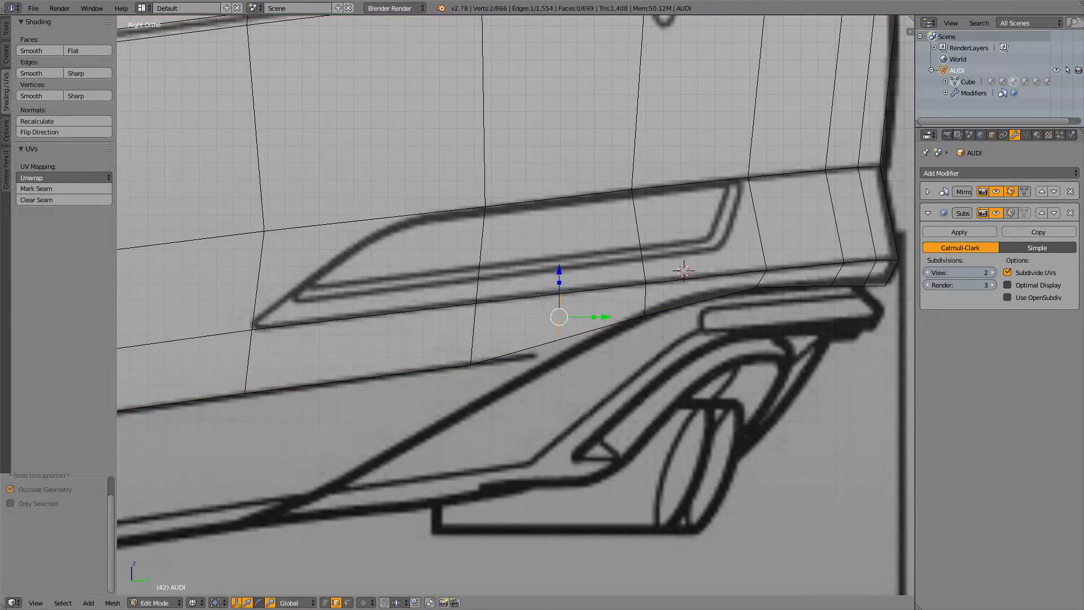
{"action": "key", "text": "ctrl+Tab"}
{"action": "left_click", "coordinate": [559, 317]}
{"action": "right_click", "coordinate": [558, 341]}
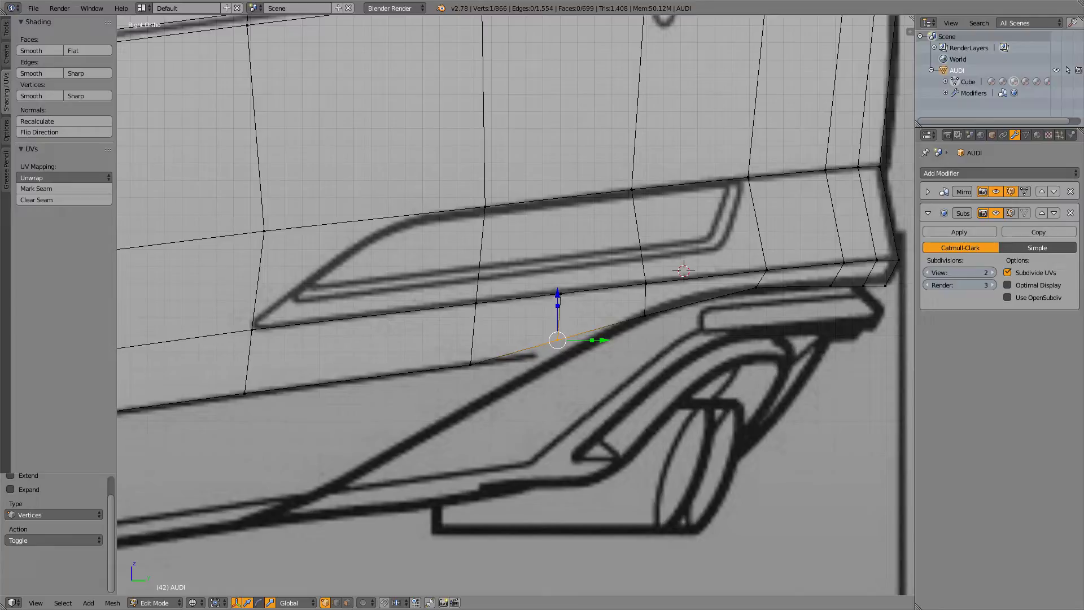
{"action": "left_click_drag", "start_coordinate": [558, 294], "coordinate": [558, 306]}
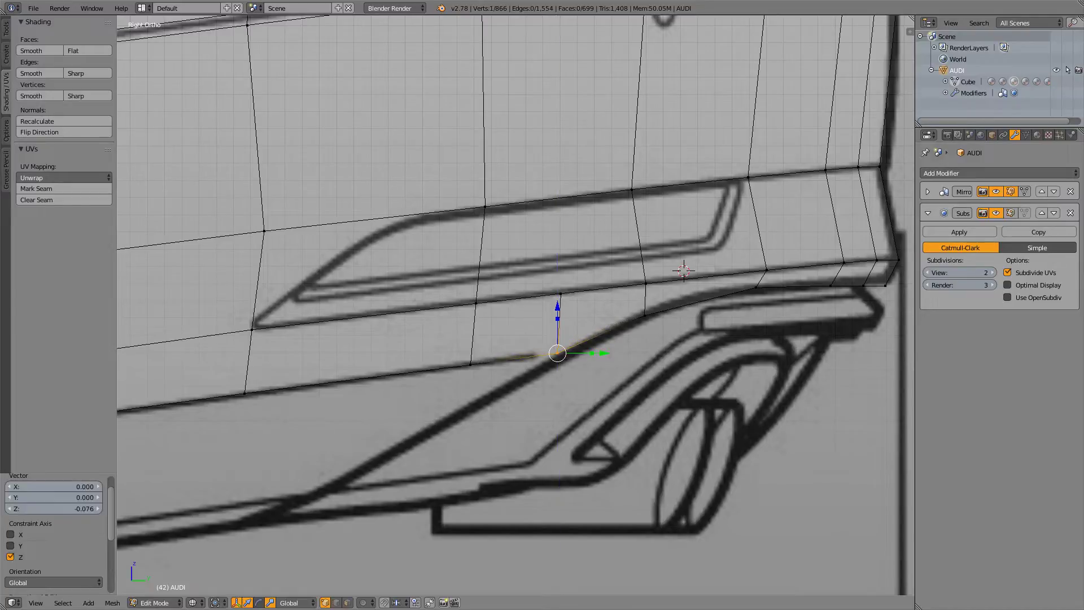
{"action": "key", "text": "g"}
{"action": "key", "text": "z"}
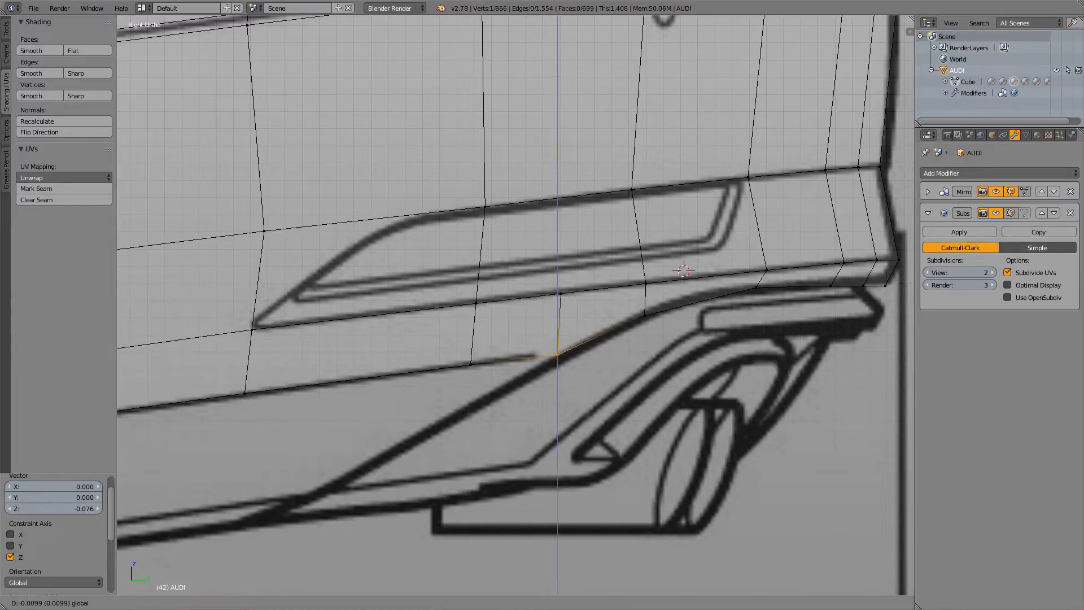
{"action": "key", "text": "Return"}
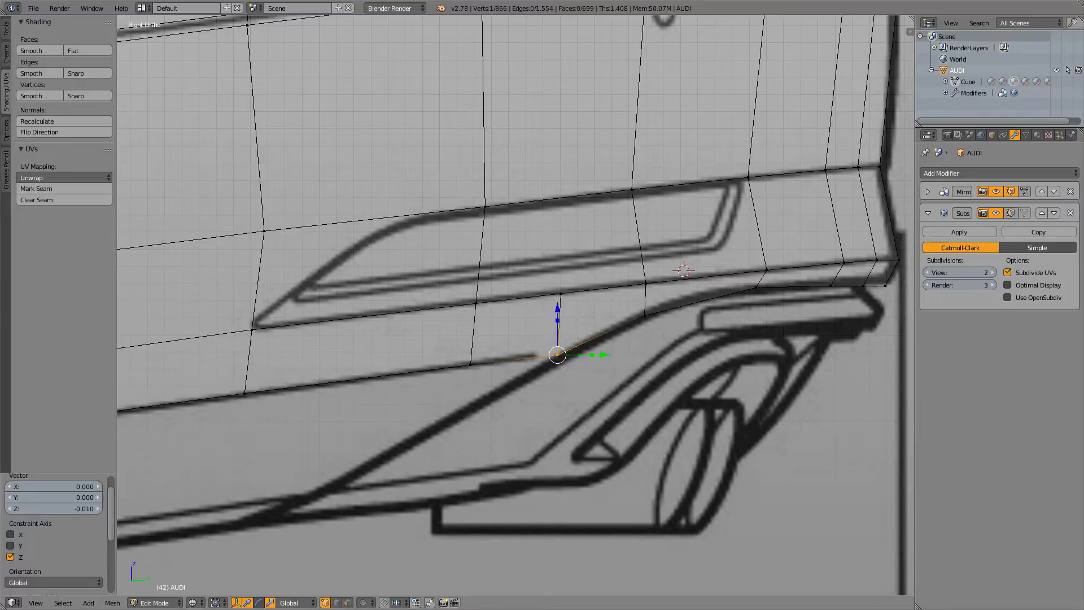
- In the back view, lower the lower-edge vertex beside the new cut, towards the wheel arch, by 0.063 along Z onto the blueprint line
{"action": "key", "text": "ctrl+KP_1"}
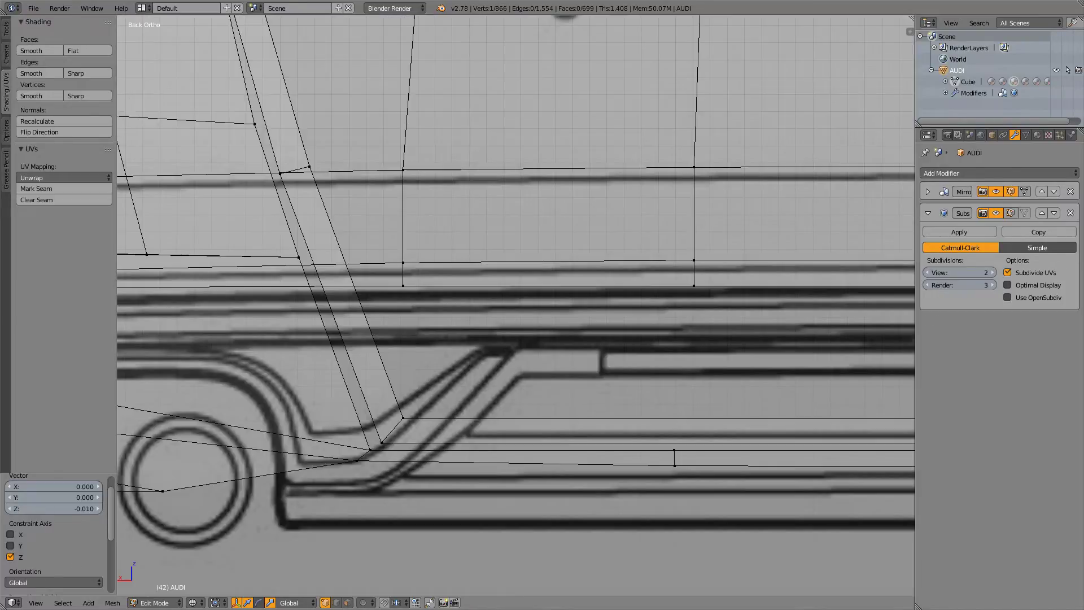
{"action": "middle_click_drag", "start_coordinate": [159, 294], "coordinate": [885, 310], "text": "shift"}
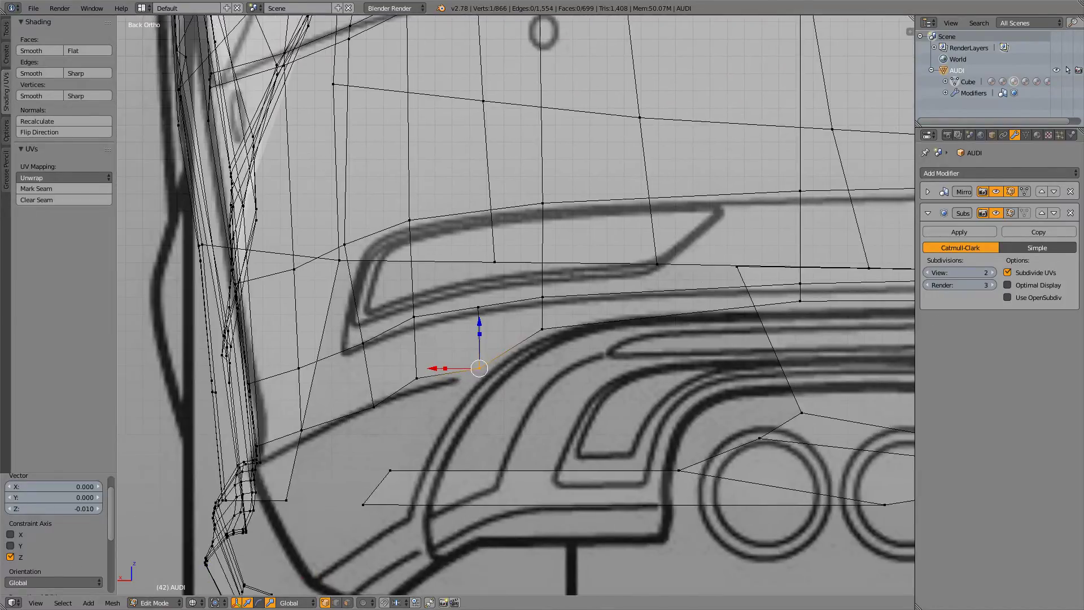
{"action": "scroll", "coordinate": [516, 305], "scroll_direction": "up", "scroll_amount": 1}
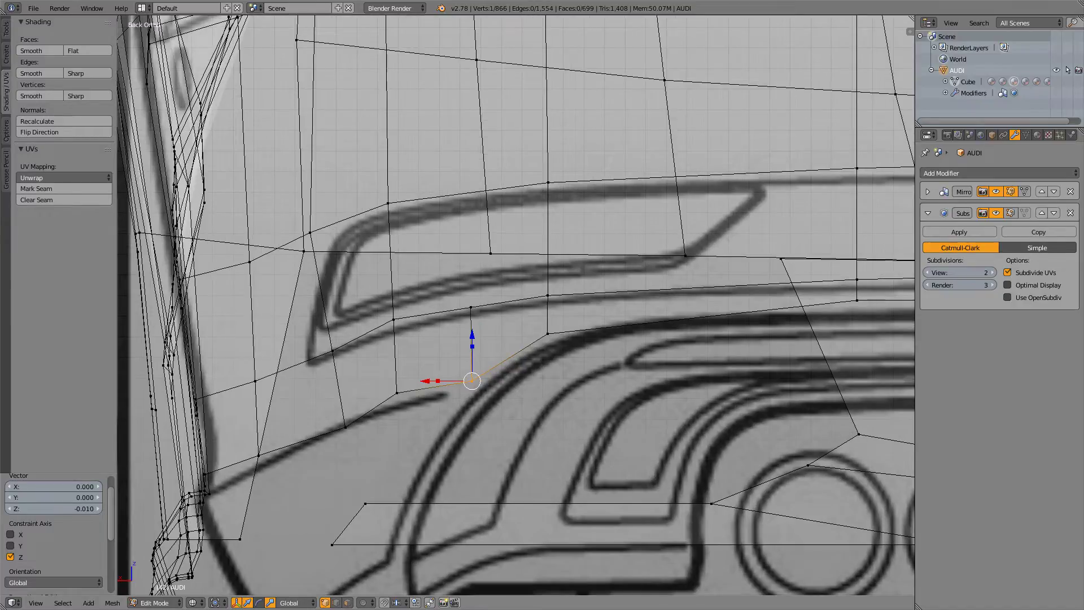
{"action": "right_click", "coordinate": [397, 393]}
{"action": "key", "text": "g"}
{"action": "key", "text": "z"}
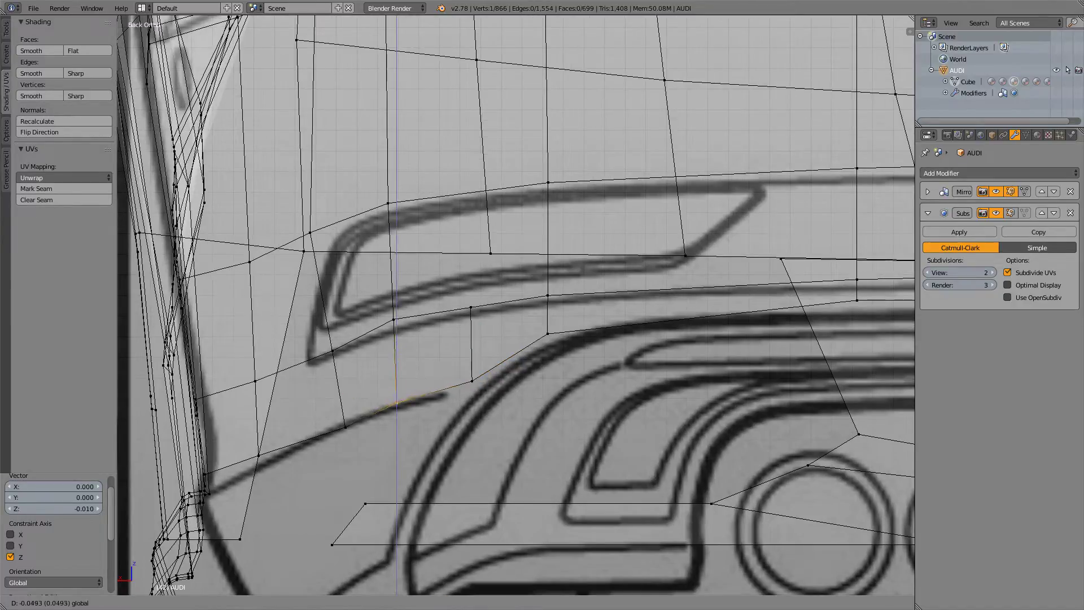
{"action": "left_click", "coordinate": [397, 405]}
{"action": "right_click", "coordinate": [472, 381]}
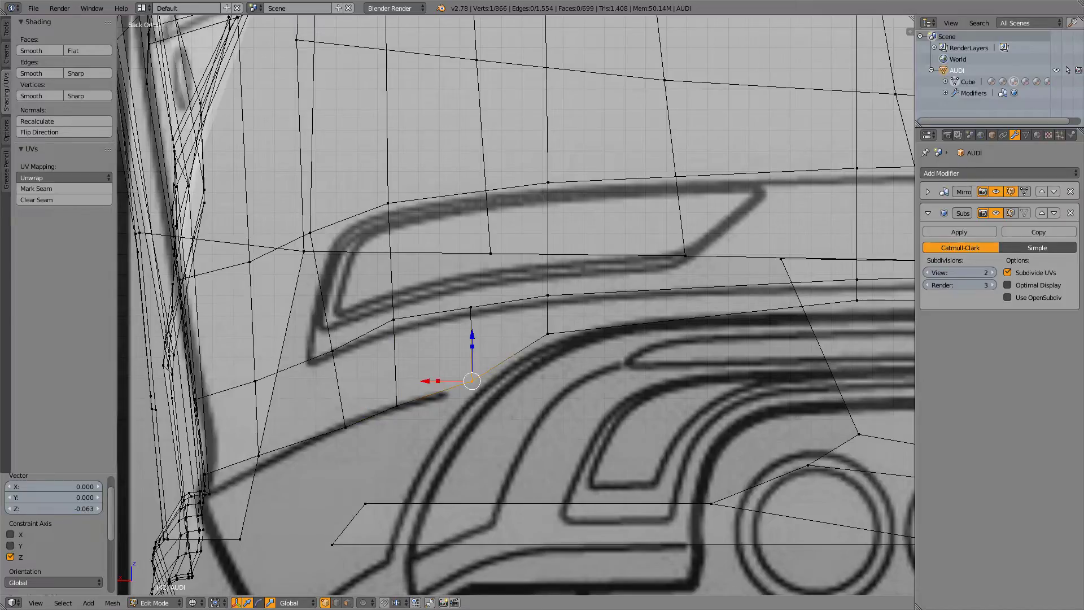
- Compare the adjusted lower-edge vertices around the new cut with the side blueprint
{"action": "key", "text": "z"}
{"action": "key", "text": "z"}
{"action": "key", "text": "KP_3"}
{"action": "scroll", "coordinate": [529, 456], "scroll_direction": "down", "scroll_amount": 6}
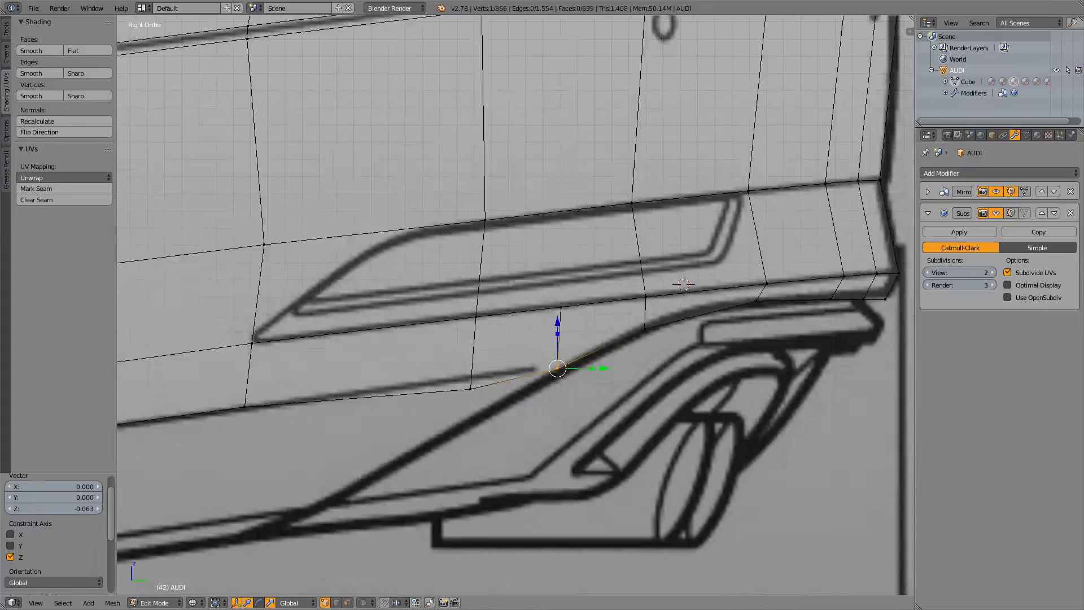
{"action": "scroll", "coordinate": [529, 456], "scroll_direction": "up", "scroll_amount": 2}
{"action": "scroll", "coordinate": [516, 305], "scroll_direction": "up", "scroll_amount": 1}
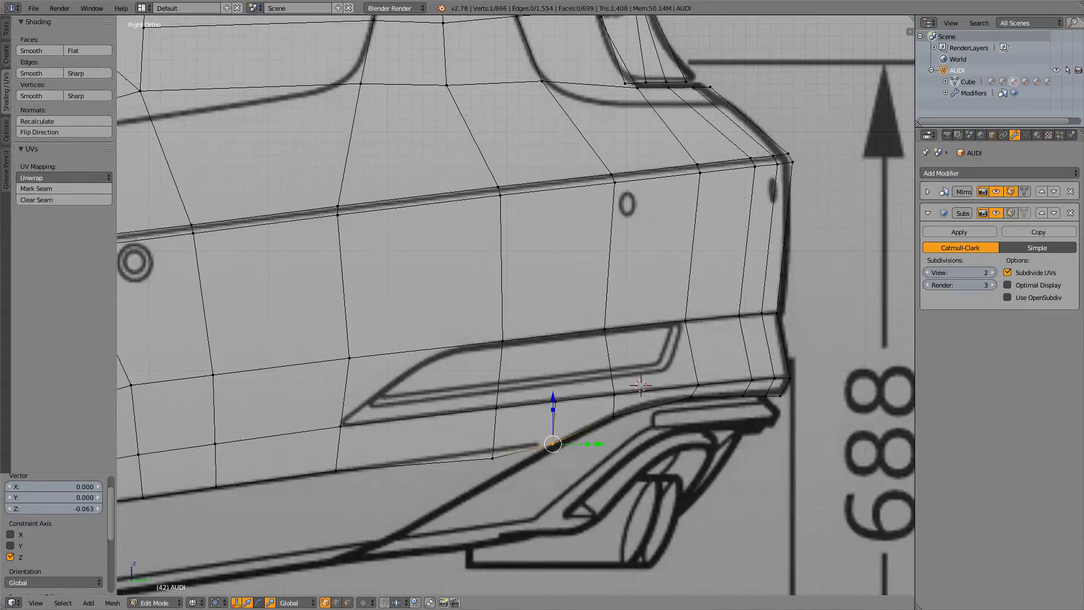
- Raise the lower-edge vertex beside the new cut, towards the wheel arch, by 0.057 along Z onto the blueprint's body line
{"action": "right_click", "coordinate": [492, 458], "text": "shift"}
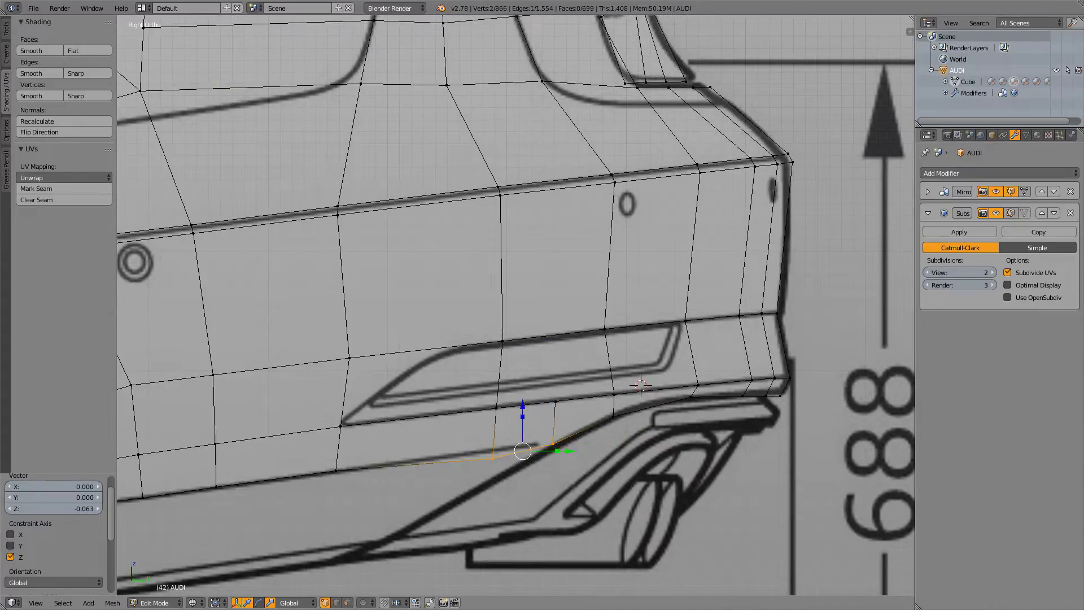
{"action": "right_click", "coordinate": [492, 458]}
{"action": "left_click_drag", "start_coordinate": [493, 412], "coordinate": [493, 405]}
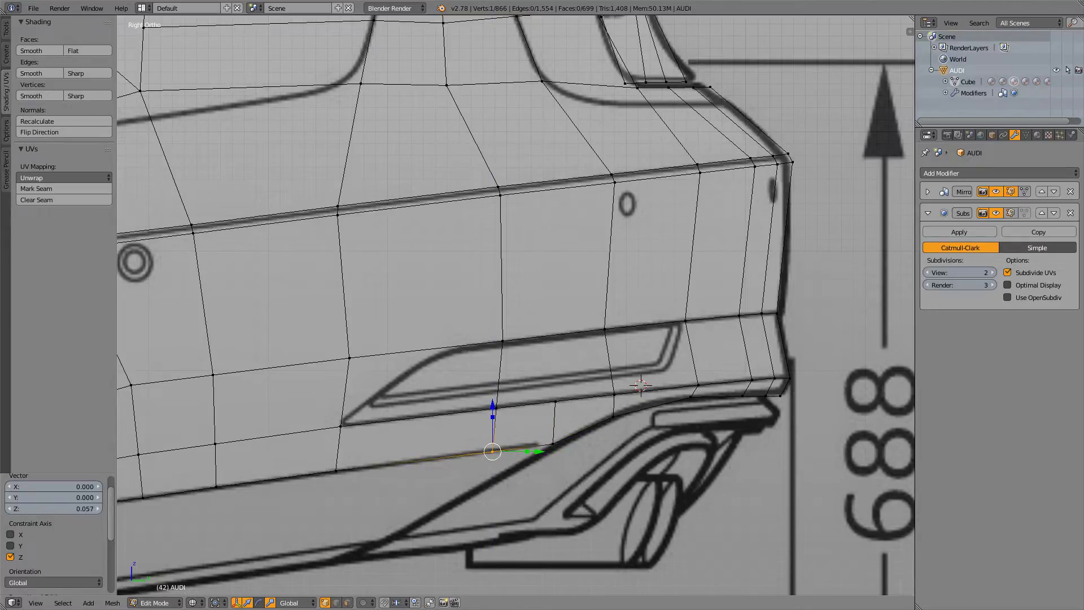
- Try to move the cut's upper vertex outward towards the blueprint outline in the top view, and undo the move
{"action": "right_click", "coordinate": [555, 402]}
{"action": "right_click", "coordinate": [553, 445], "text": "shift"}
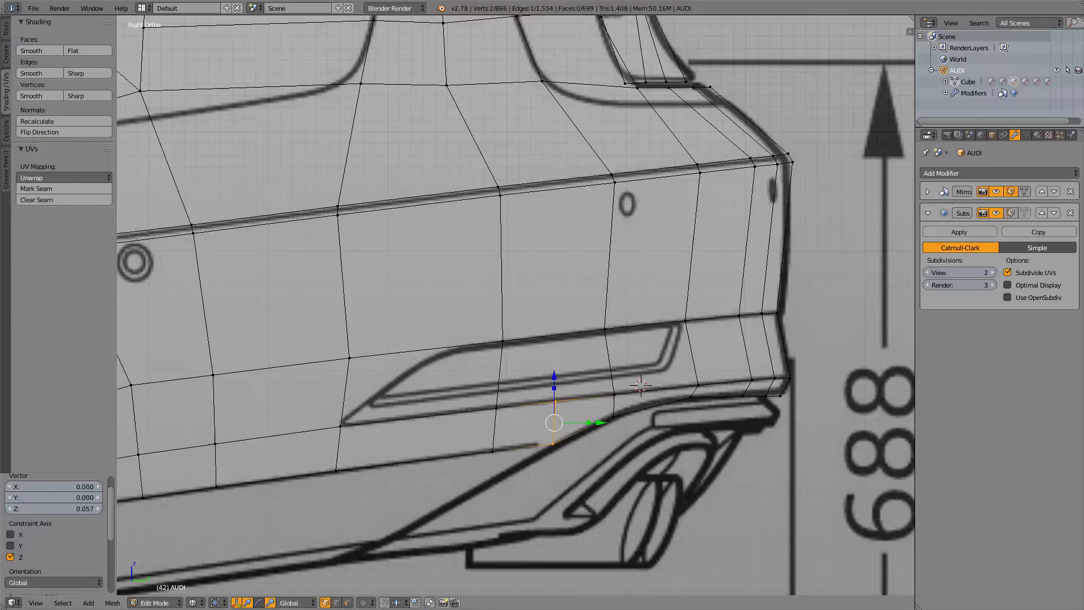
{"action": "right_click", "coordinate": [555, 402]}
{"action": "key", "text": "KP_7"}
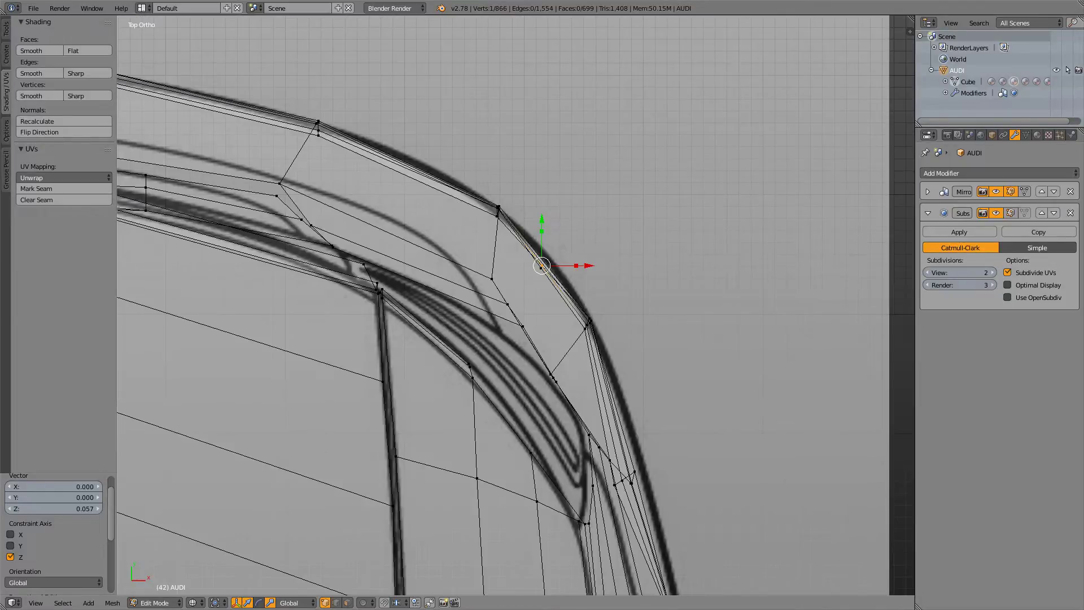
{"action": "scroll", "coordinate": [539, 222], "scroll_direction": "up", "scroll_amount": 5}
{"action": "key", "text": "g"}
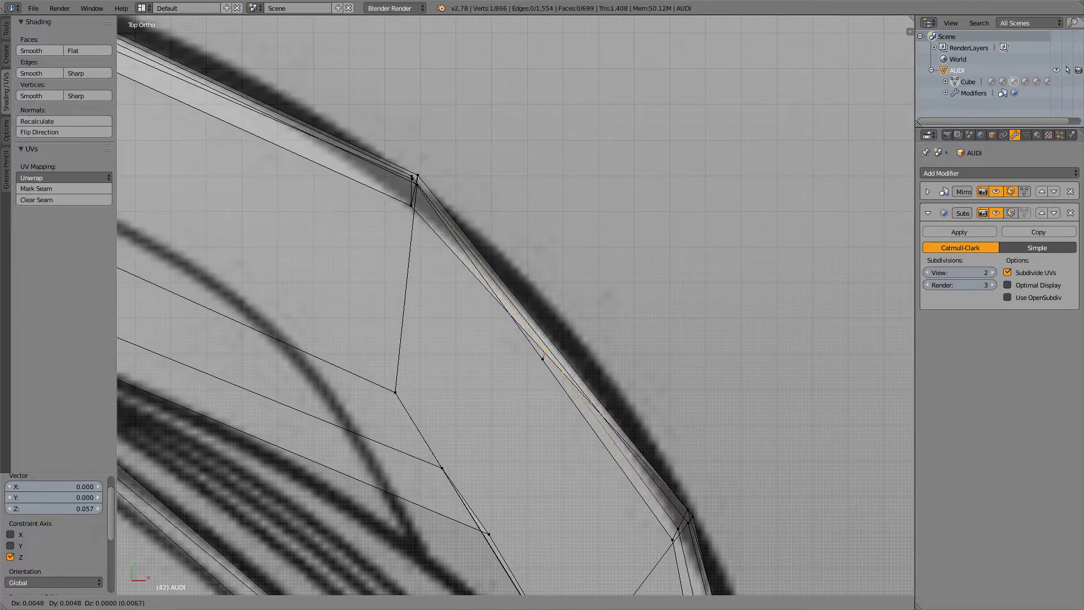
{"action": "left_click", "coordinate": [557, 344]}
{"action": "key", "text": "ctrl+z"}
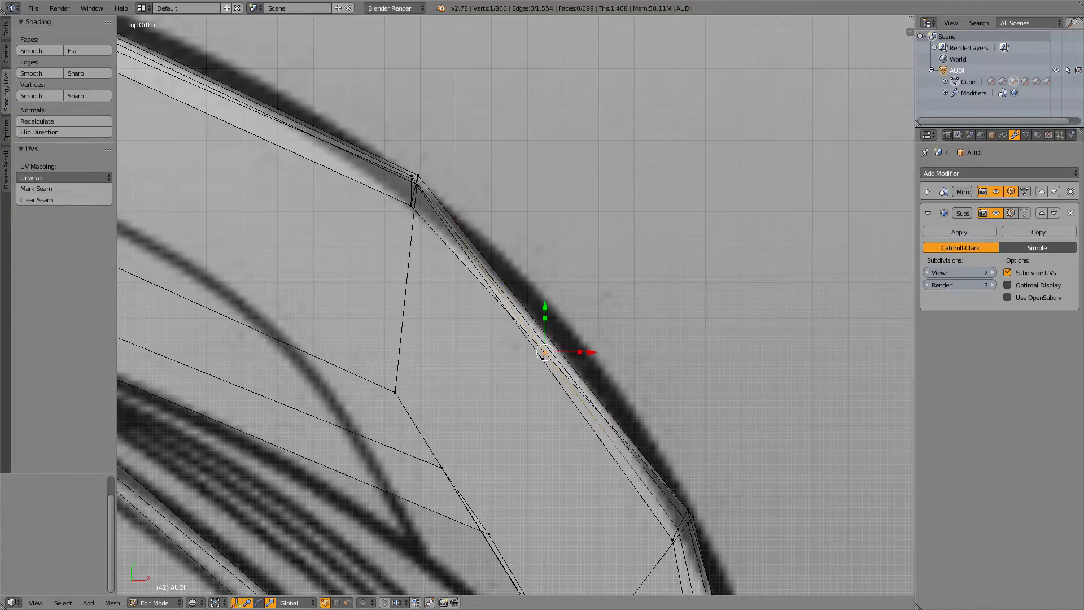
- Move both vertices of the new cut outward in the top view, about 0.08 in X and 0.03 in Y, onto the blueprint outline
{"action": "key", "text": "KP_3"}
{"action": "scroll", "coordinate": [516, 305], "scroll_direction": "down", "scroll_amount": 5}
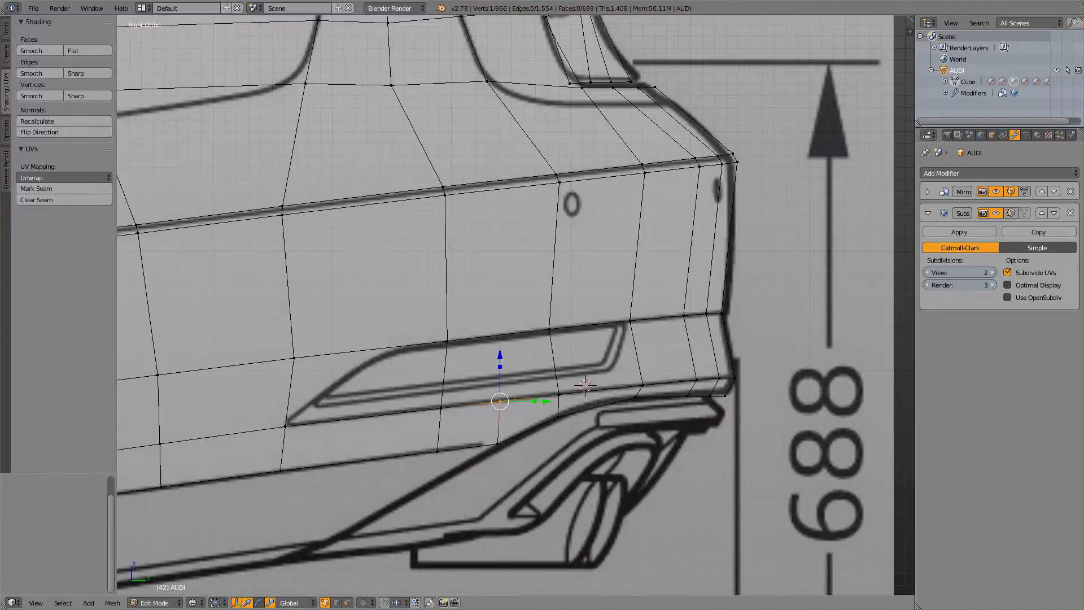
{"action": "right_click", "coordinate": [498, 444], "text": "shift"}
{"action": "key", "text": "KP_7"}
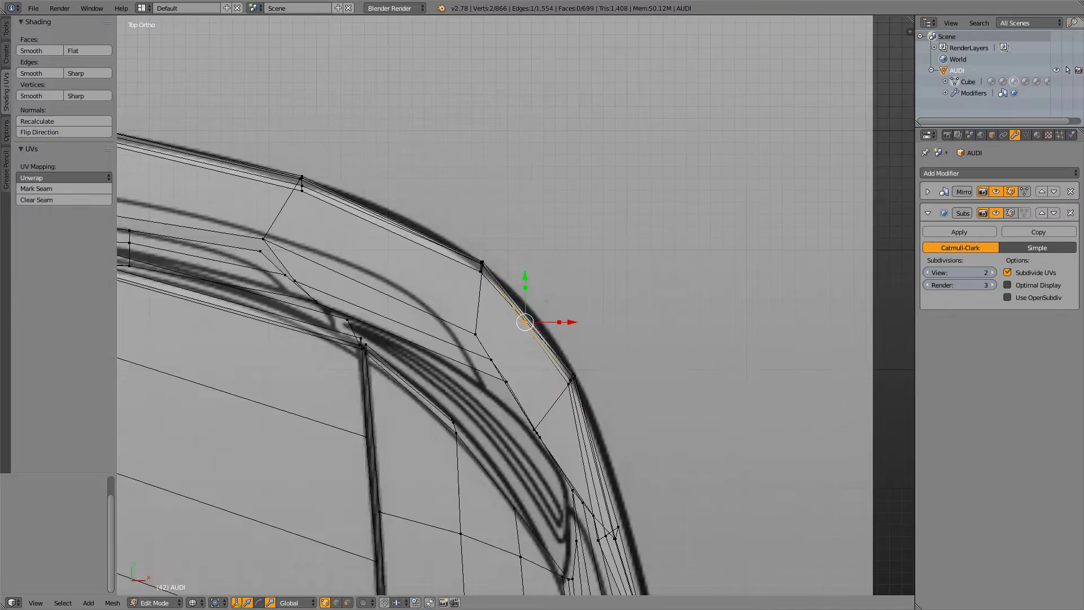
{"action": "key", "text": "g"}
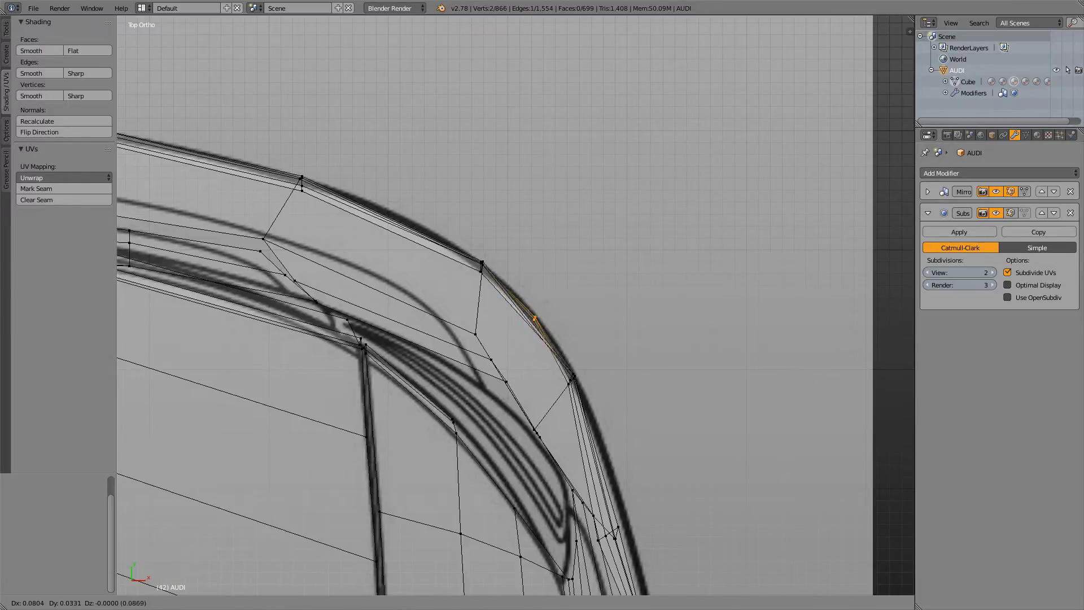
{"action": "key", "text": "Return"}
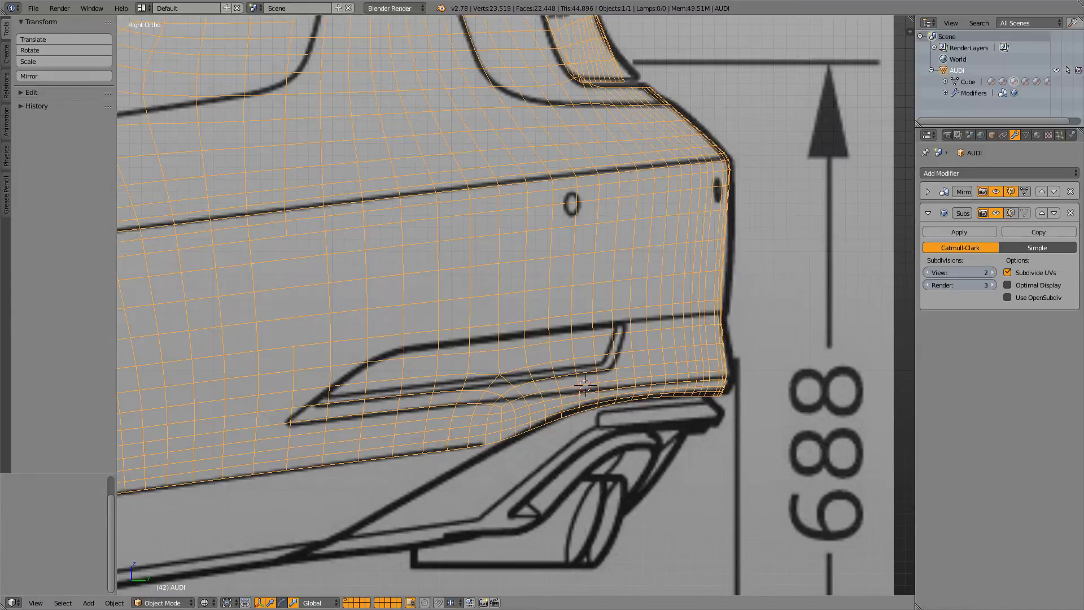
- Inspect the bumper's lower corner around the new cut in shaded perspective and against the side blueprint
{"action": "key", "text": "z"}
{"action": "scroll", "coordinate": [542, 305], "scroll_direction": "down", "scroll_amount": 4}
{"action": "mouse_move", "coordinate": [542, 305]}
{"action": "middle_mouse_down"}
{"action": "mouse_move", "coordinate": [466, 333]}
{"action": "mouse_move", "coordinate": [440, 319]}
{"action": "middle_mouse_up"}
{"action": "scroll", "coordinate": [516, 304], "scroll_direction": "up", "scroll_amount": 3}
{"action": "scroll", "coordinate": [516, 305], "scroll_direction": "down", "scroll_amount": 5}
{"action": "middle_click_drag", "start_coordinate": [516, 305], "coordinate": [565, 294]}
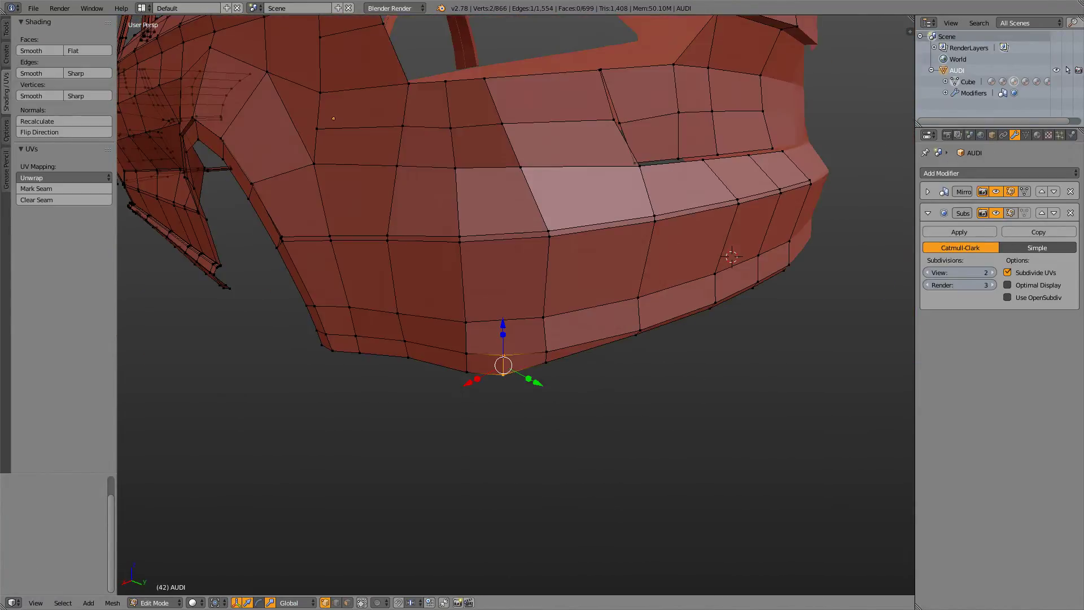
{"action": "middle_click_drag", "start_coordinate": [516, 305], "coordinate": [534, 294]}
{"action": "key", "text": "KP_3"}
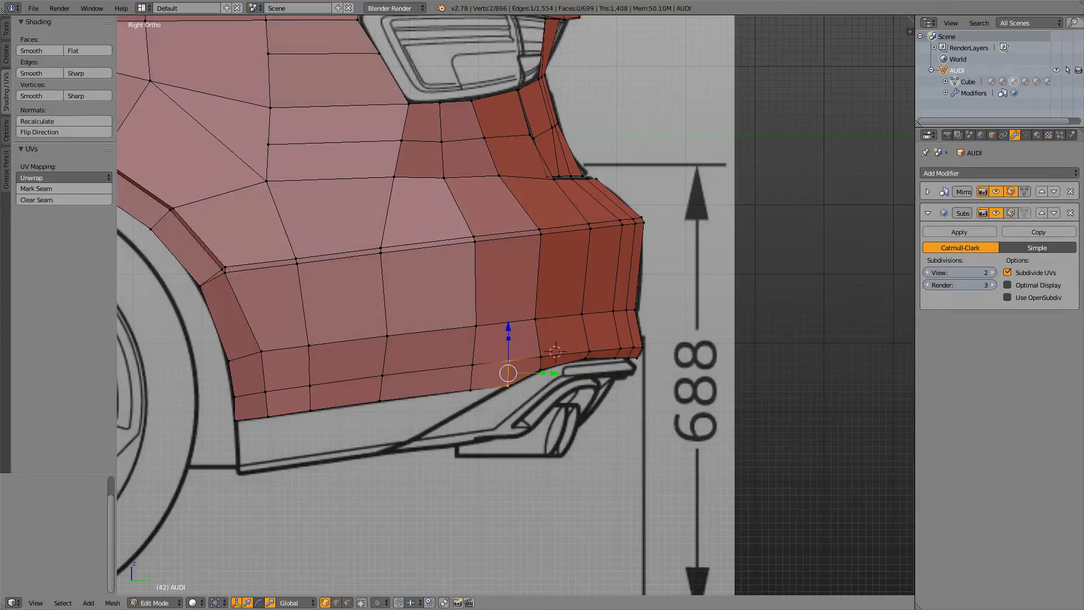
{"action": "scroll", "coordinate": [516, 306], "scroll_direction": "up", "scroll_amount": 3}
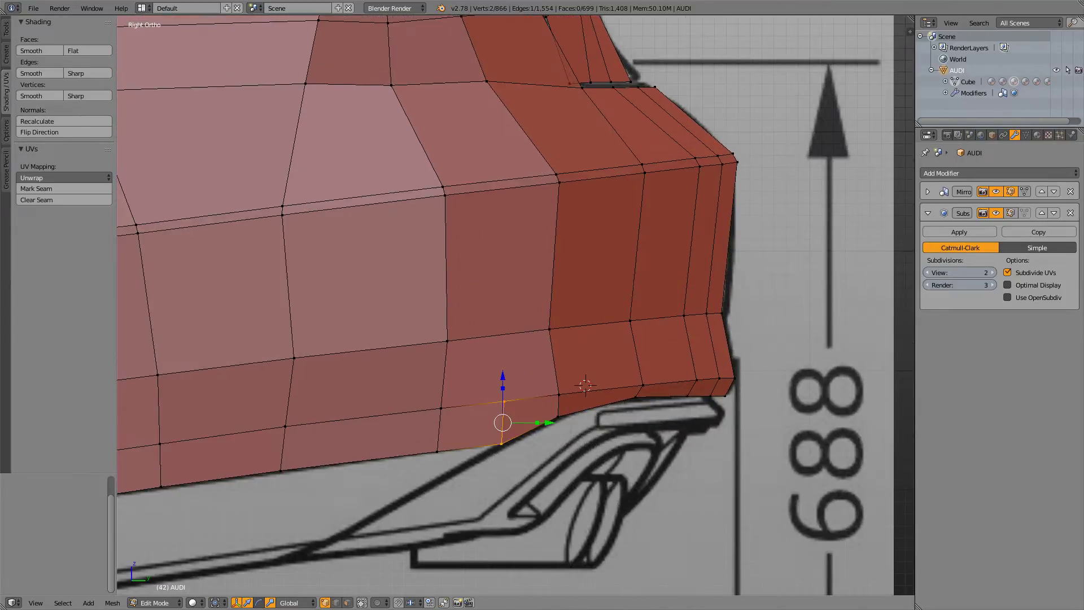
{"action": "scroll", "coordinate": [515, 306], "scroll_direction": "down", "scroll_amount": 5}
{"action": "key", "text": "z"}
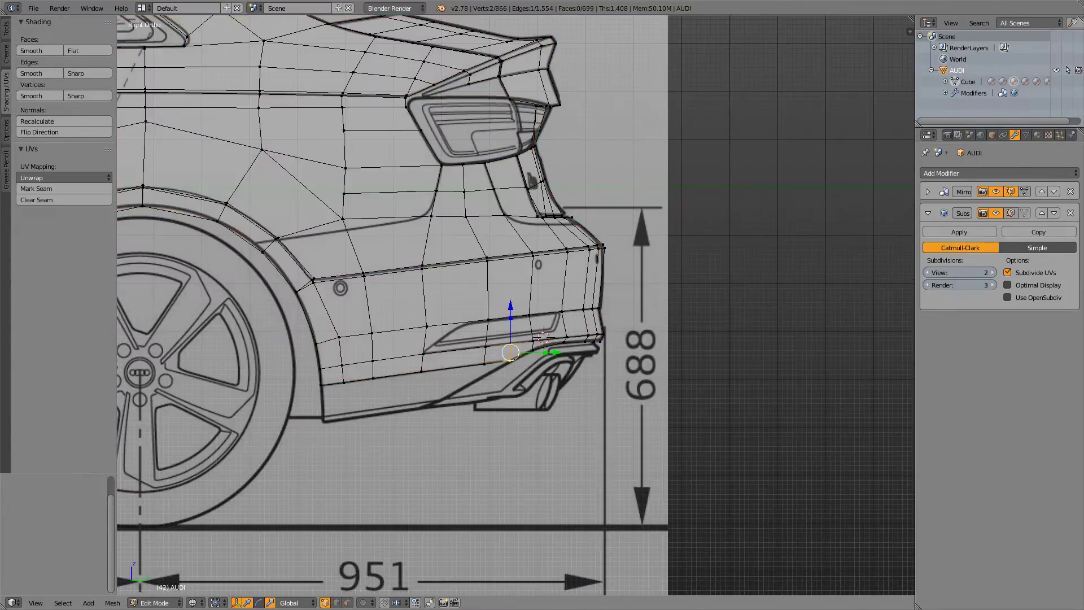
{"action": "scroll", "coordinate": [515, 305], "scroll_direction": "up", "scroll_amount": 7}
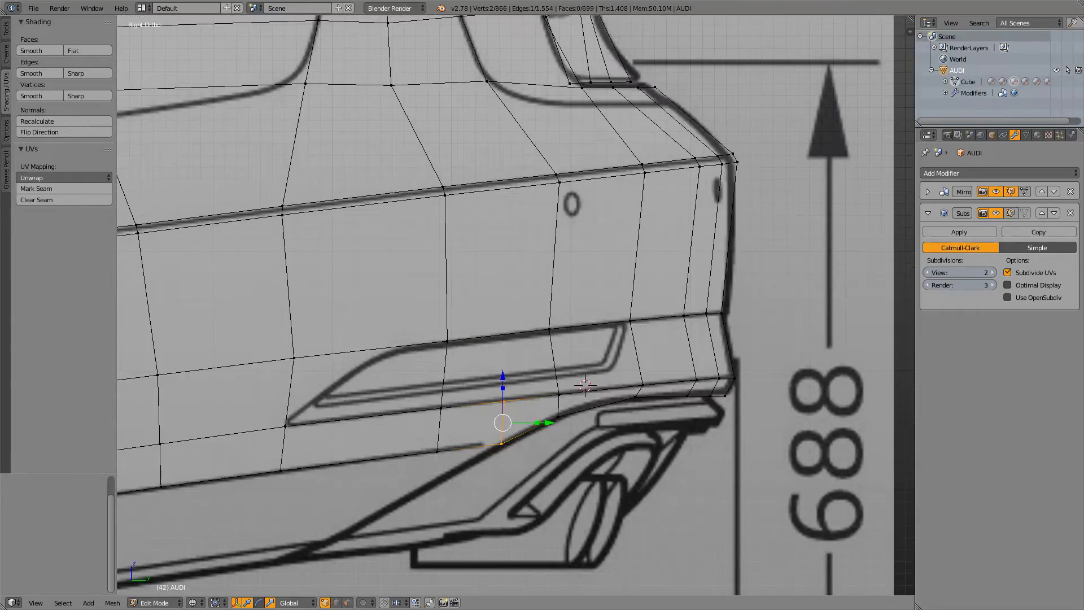
- Extrude the five bumper lower edges between the new cut and the wheel arch downward by 0.738 along Z
{"action": "middle_click_drag", "start_coordinate": [410, 440], "coordinate": [564, 360], "text": "shift"}
{"action": "key", "text": "ctrl+Tab"}
{"action": "left_click", "coordinate": [539, 371]}
{"action": "right_click", "coordinate": [621, 369]}
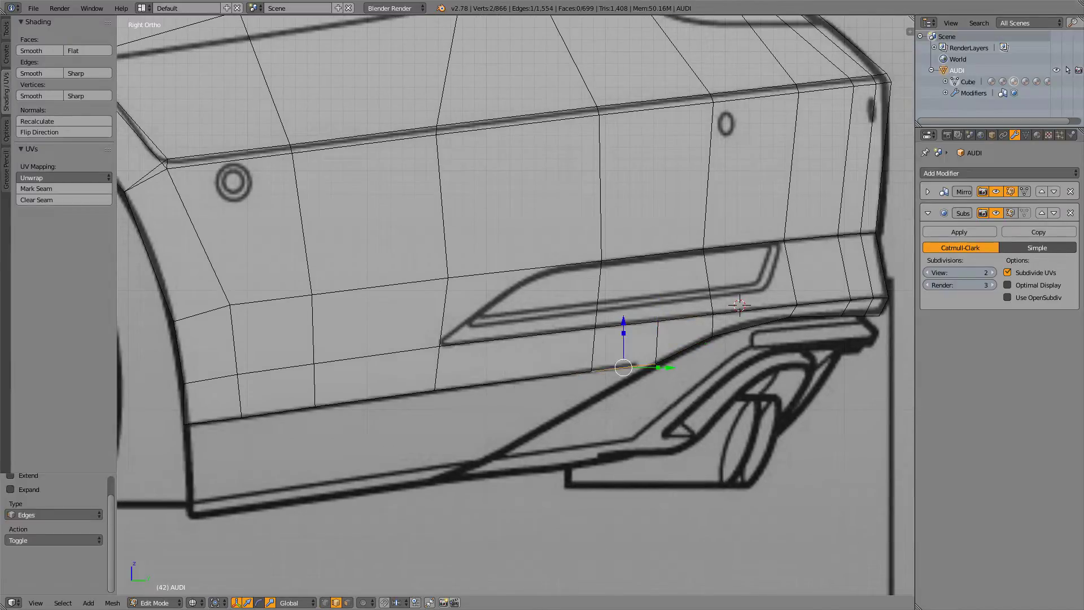
{"action": "right_click", "coordinate": [213, 420], "text": "ctrl"}
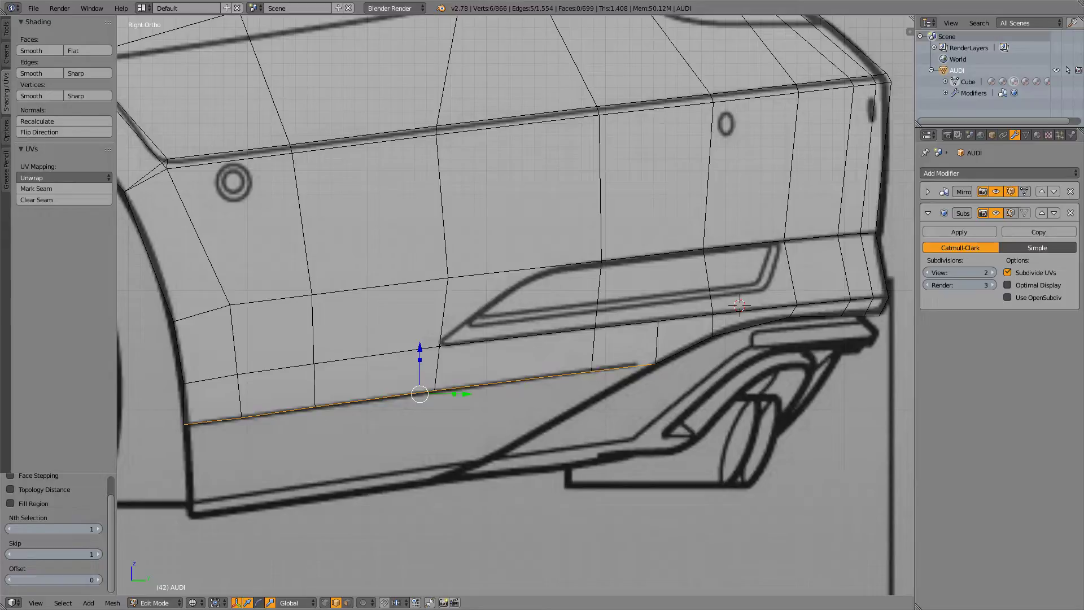
{"action": "key", "text": "e"}
{"action": "key", "text": "Escape"}
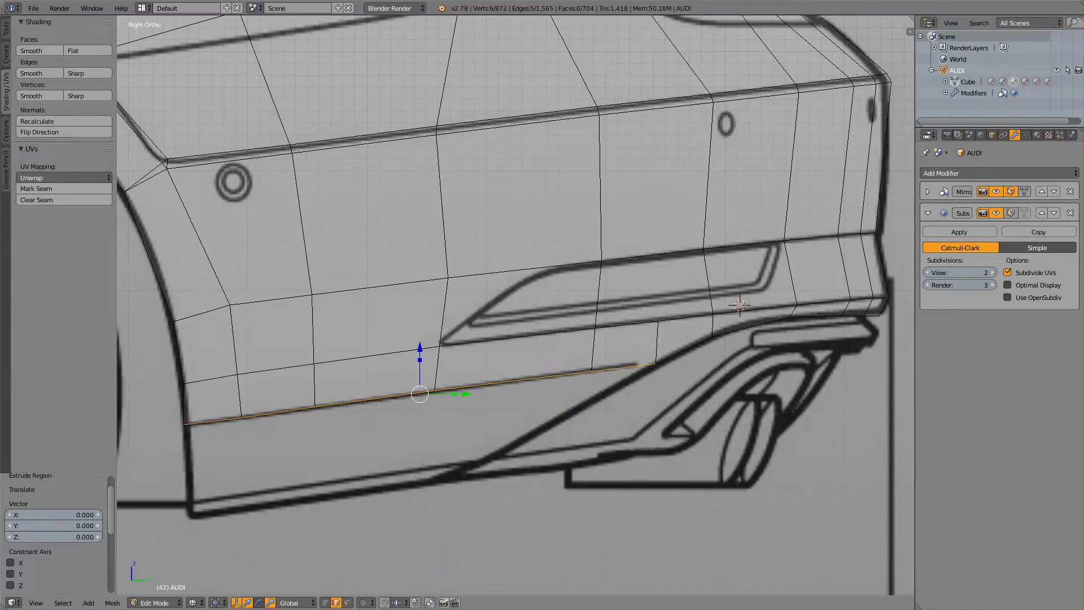
{"action": "key", "text": "g"}
{"action": "key", "text": "z"}
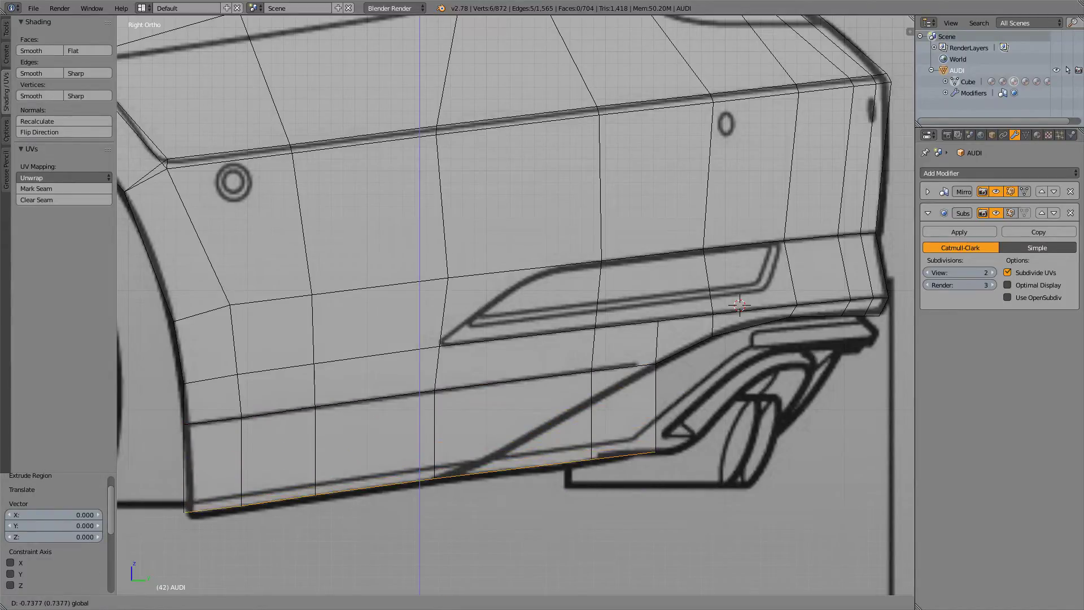
{"action": "key", "text": "Return"}
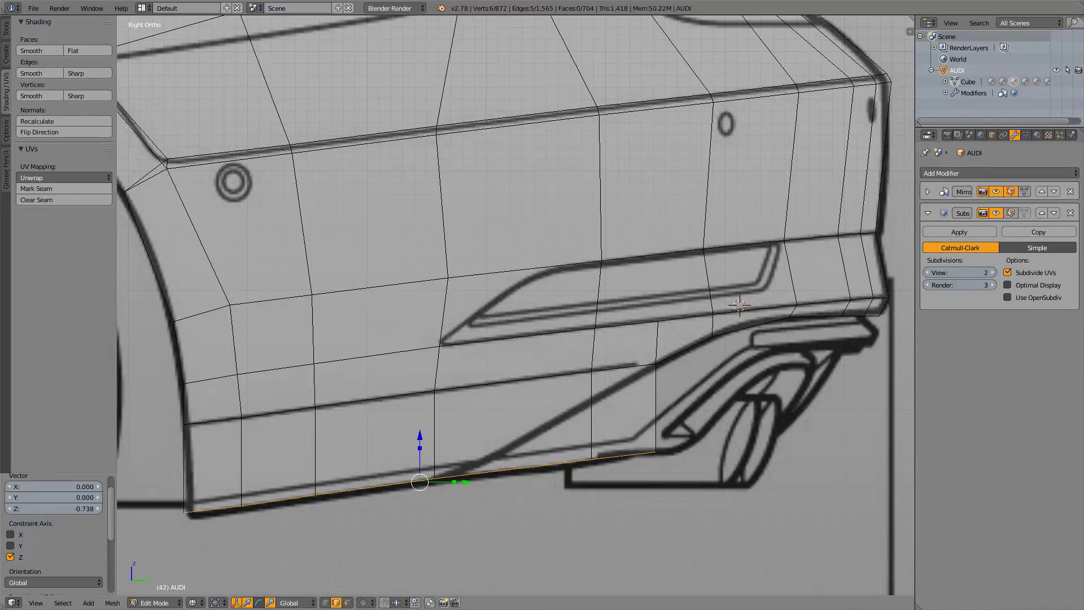
- Switch to Photos to examine the bumper's lower corner and side skirt in the rear reference photo, and return to Blender
{"action": "scroll", "coordinate": [516, 305], "scroll_direction": "down", "scroll_amount": 6}
{"action": "key", "text": "alt+Tab"}
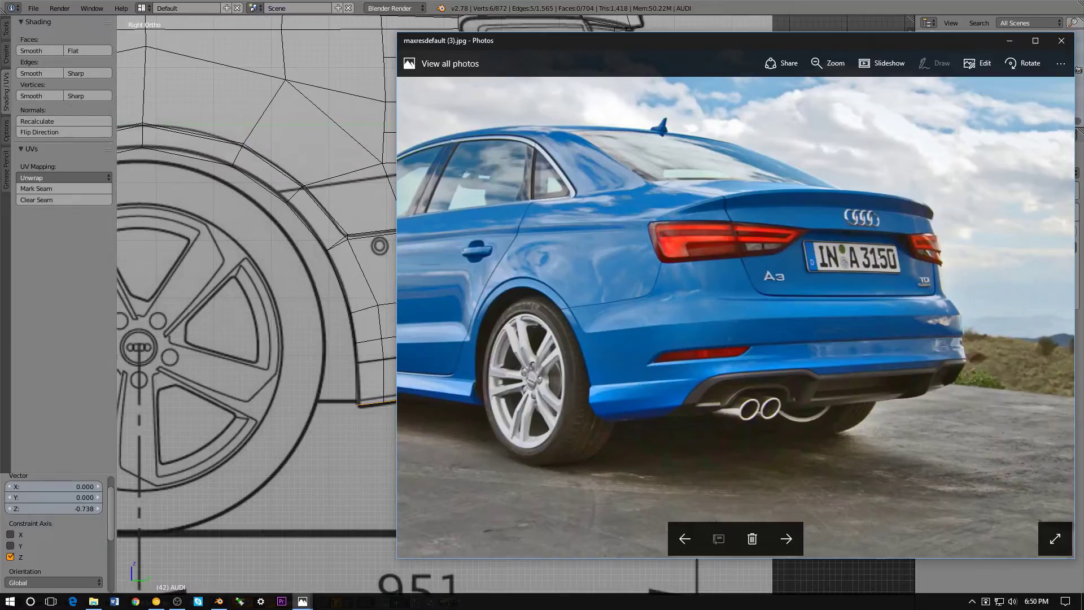
{"action": "key", "text": "alt+Tab"}
{"action": "key", "text": "alt+Tab"}
{"action": "scroll", "coordinate": [630, 408], "scroll_direction": "up", "scroll_amount": 6}
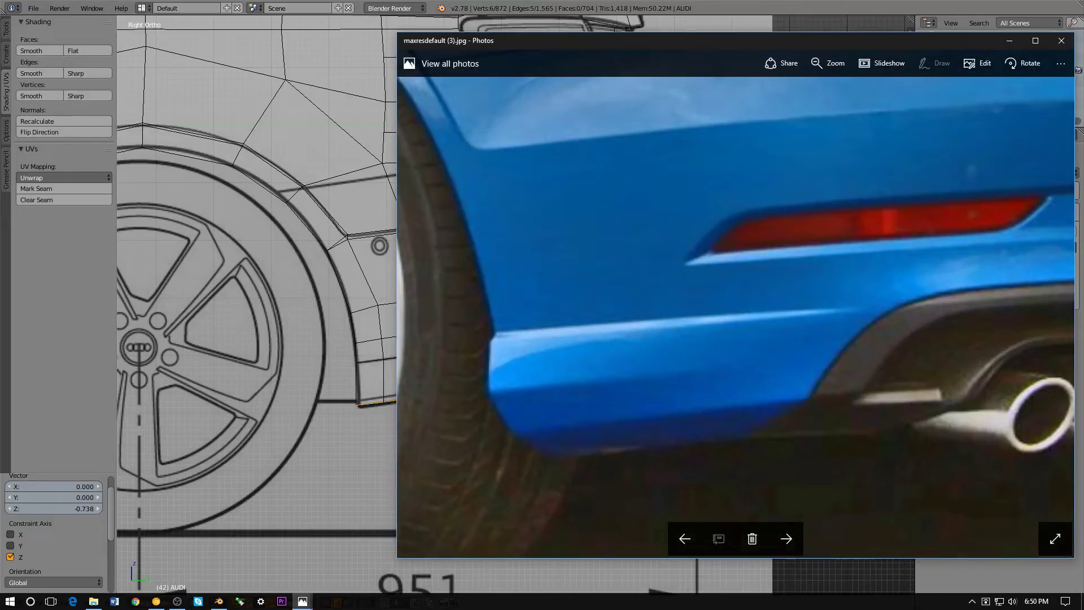
{"action": "key", "text": "alt+Tab"}
{"action": "scroll", "coordinate": [515, 305], "scroll_direction": "up", "scroll_amount": 4}
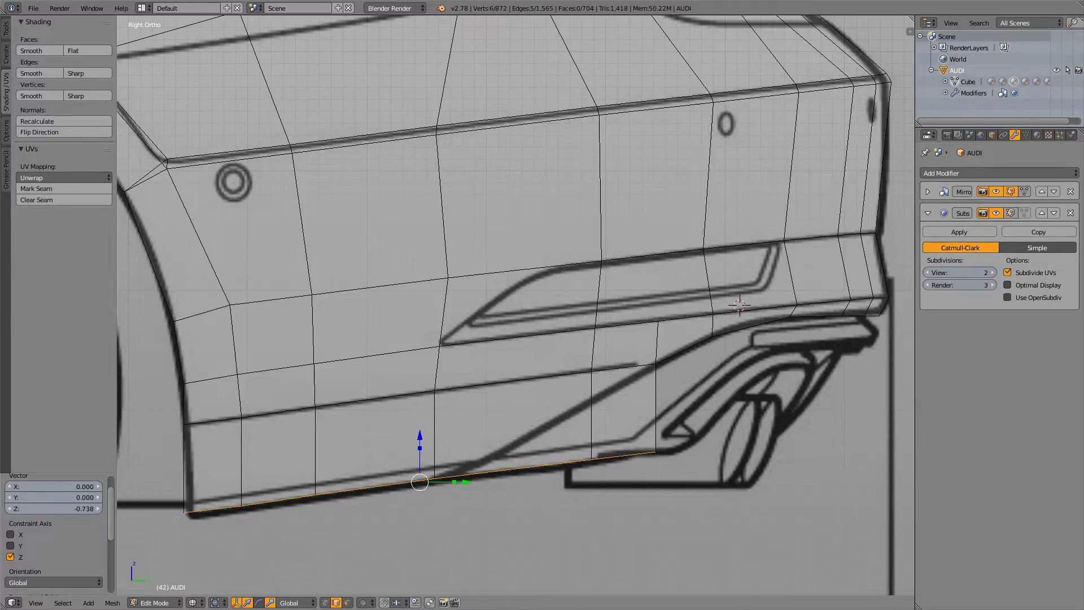
- Lower the extruded bottom edges a further 0.052 along Z onto the blueprint's lowest line and view them from above
{"action": "left_click_drag", "start_coordinate": [419, 448], "coordinate": [419, 442]}
{"action": "key", "text": "ctrl+z"}
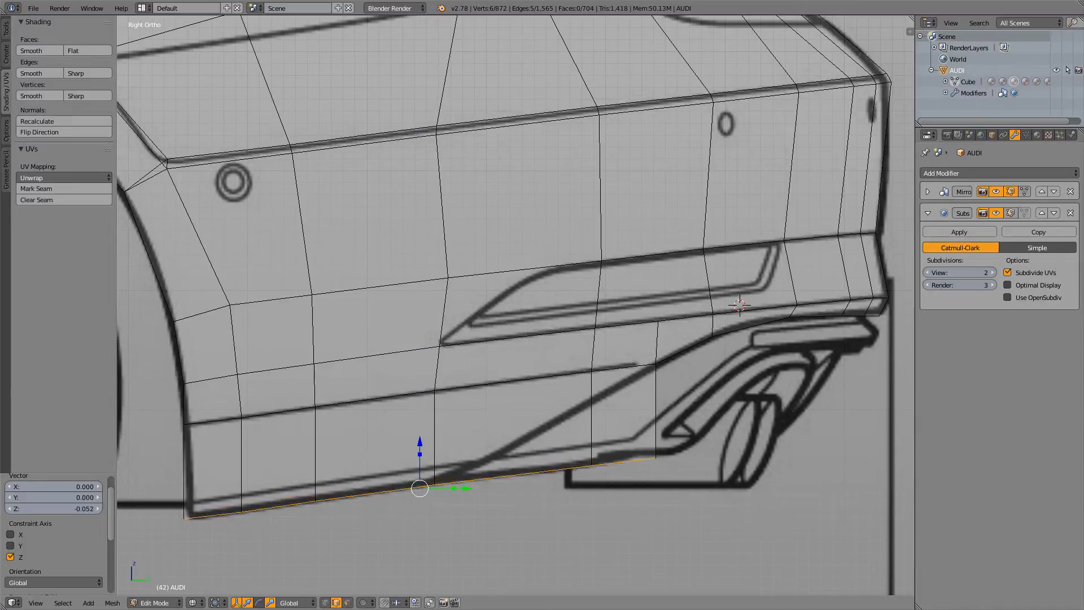
{"action": "middle_click_drag", "start_coordinate": [420, 442], "coordinate": [444, 440], "text": "shift"}
{"action": "key", "text": "KP_7"}
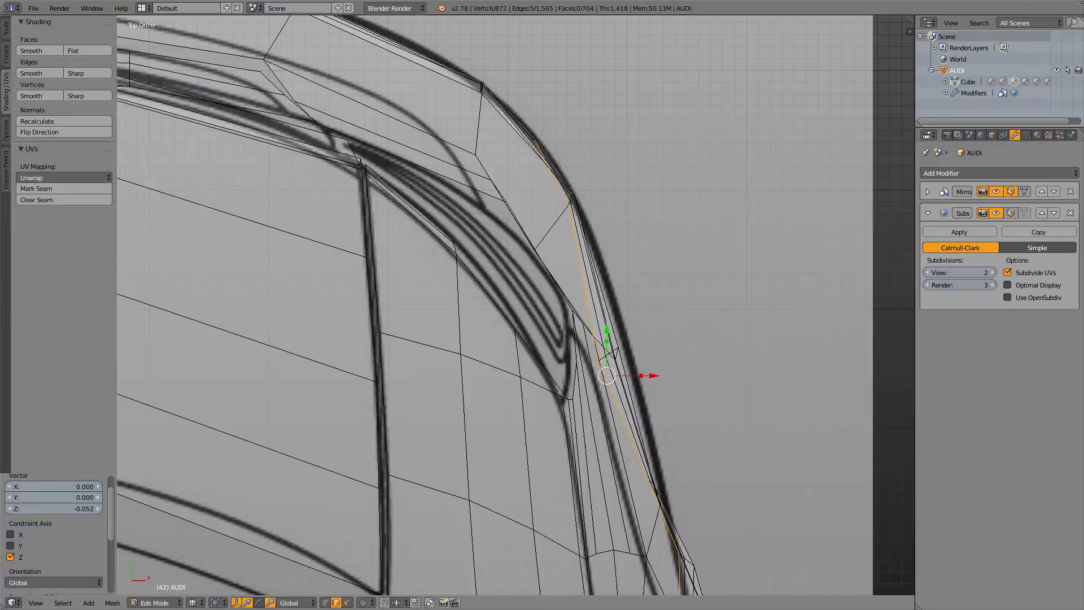
- Switch the mesh to vertex selection and clear the selection along the rear bumper's lower edge
{"action": "middle_click_drag", "start_coordinate": [606, 375], "coordinate": [507, 406], "text": "shift"}
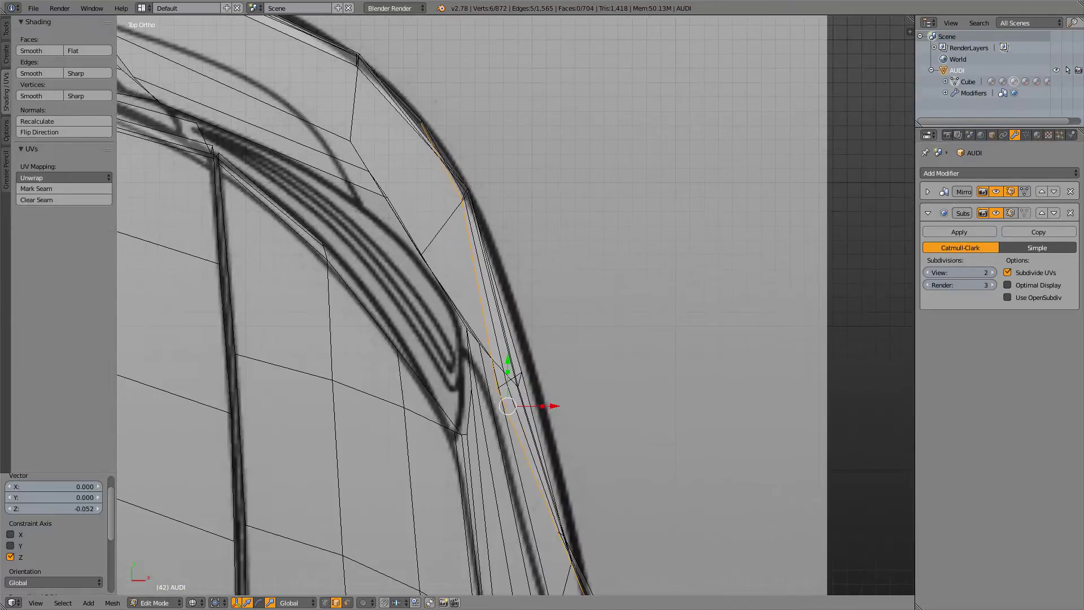
{"action": "key", "text": "KP_3"}
{"action": "scroll", "coordinate": [516, 305], "scroll_direction": "down", "scroll_amount": 5}
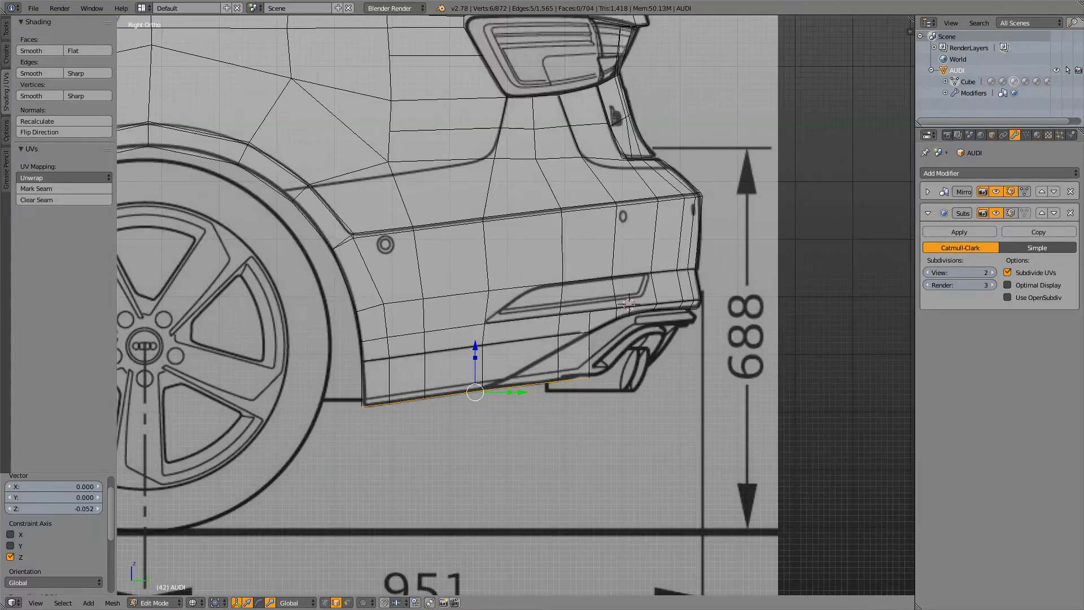
{"action": "scroll", "coordinate": [515, 305], "scroll_direction": "up", "scroll_amount": 2}
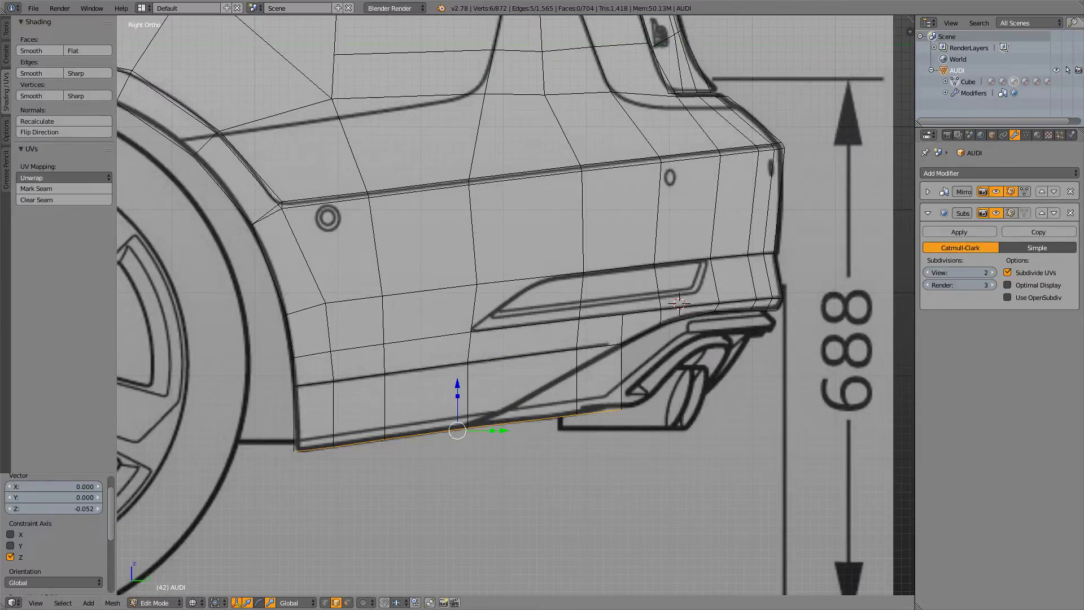
{"action": "key", "text": "ctrl+Tab"}
{"action": "key", "text": "Up"}
{"action": "key", "text": "Return"}
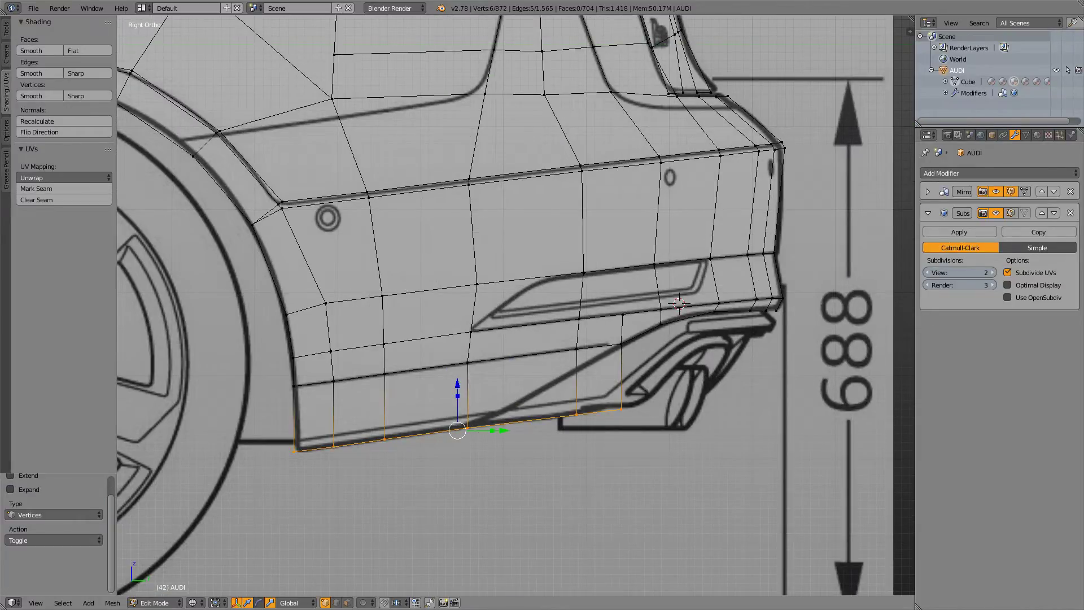
{"action": "key", "text": "KP_7"}
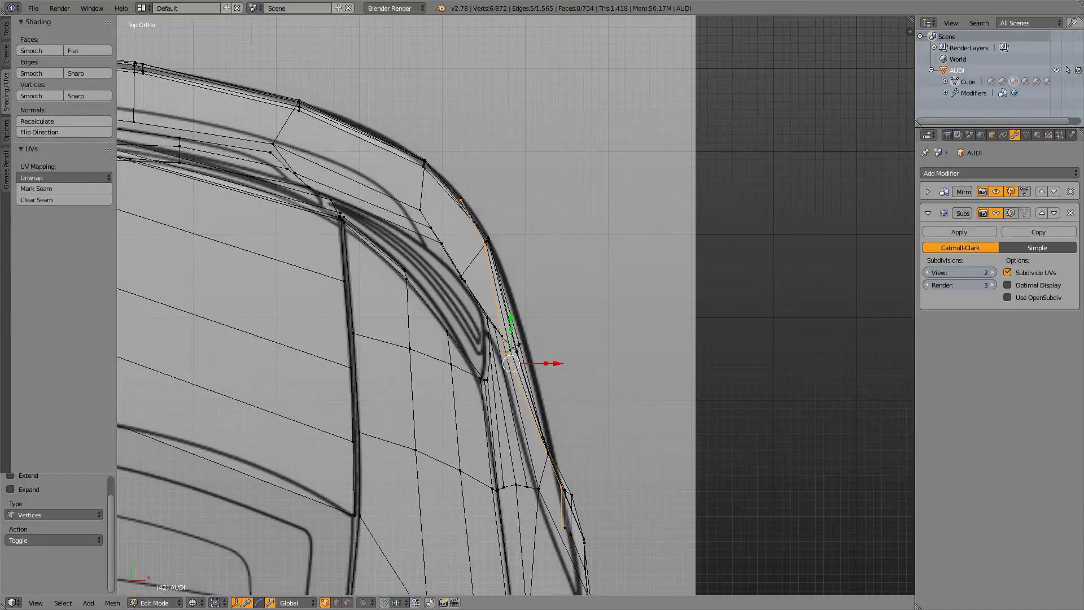
{"action": "key", "text": "KP_3"}
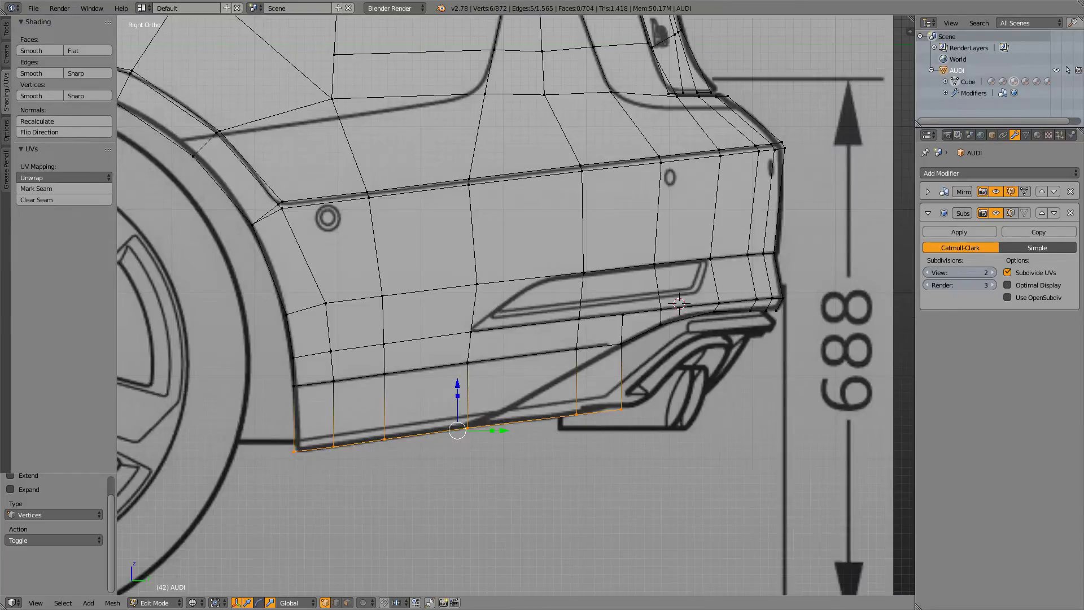
{"action": "key", "text": "a"}
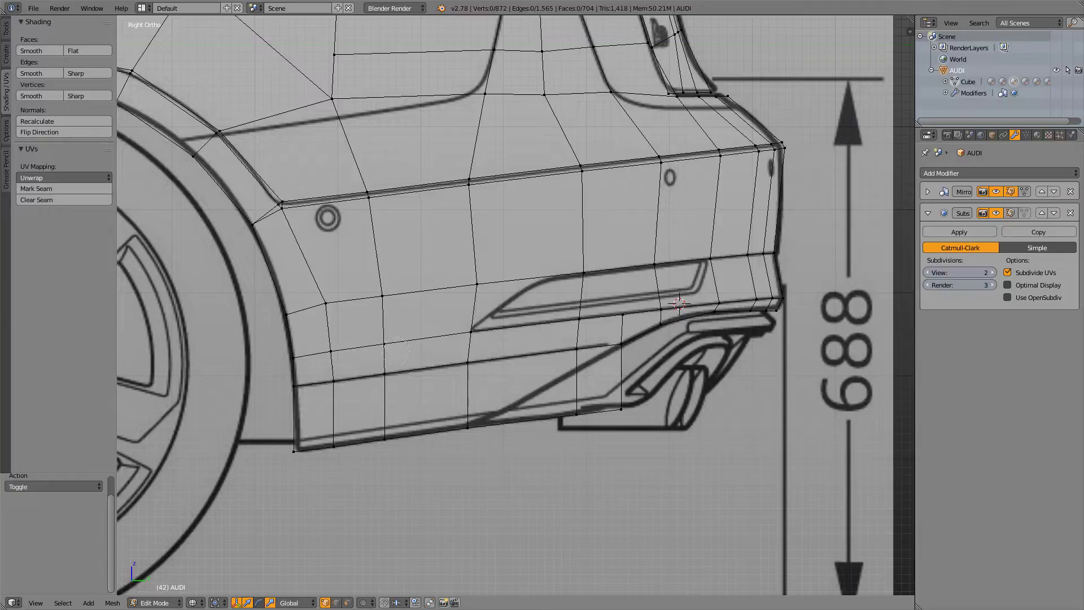
- Select the three-face strip above the bumper's lower crease behind the wheel arch and examine its contour from above
{"action": "scroll", "coordinate": [325, 381], "scroll_direction": "up", "scroll_amount": 3}
{"action": "left_click_drag", "start_coordinate": [319, 369], "coordinate": [469, 351]}
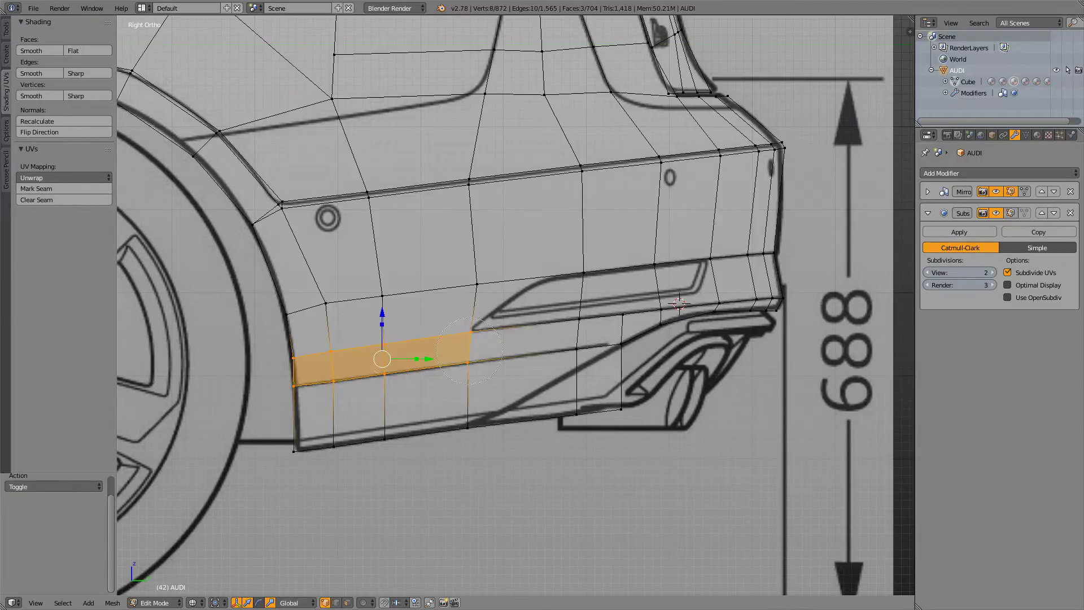
{"action": "key", "text": "KP_7"}
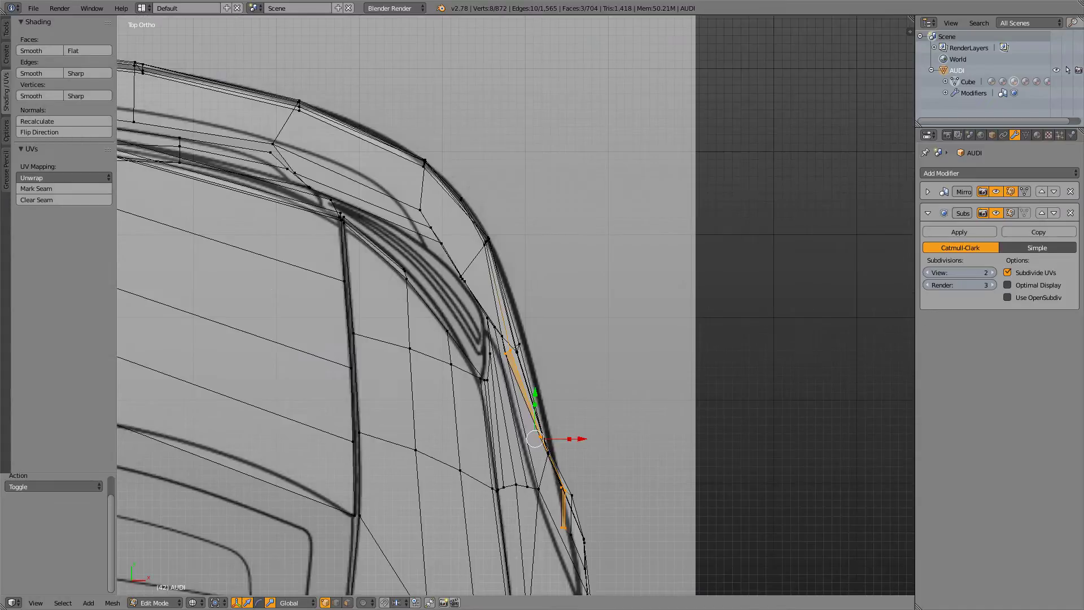
{"action": "middle_click_drag", "start_coordinate": [474, 361], "coordinate": [416, 284], "text": "shift"}
{"action": "scroll", "coordinate": [417, 284], "scroll_direction": "up", "scroll_amount": 3}
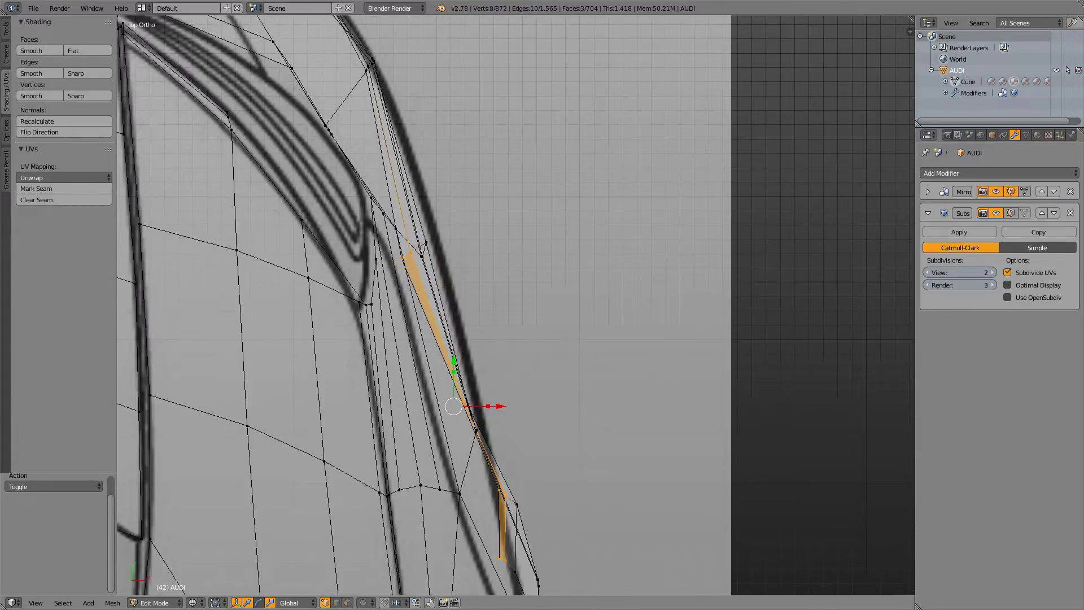
- Select the two vertices bounding that strip on the first vertical edge loop behind the rear wheel arch
{"action": "right_click", "coordinate": [506, 496]}
{"action": "key", "text": "KP_3"}
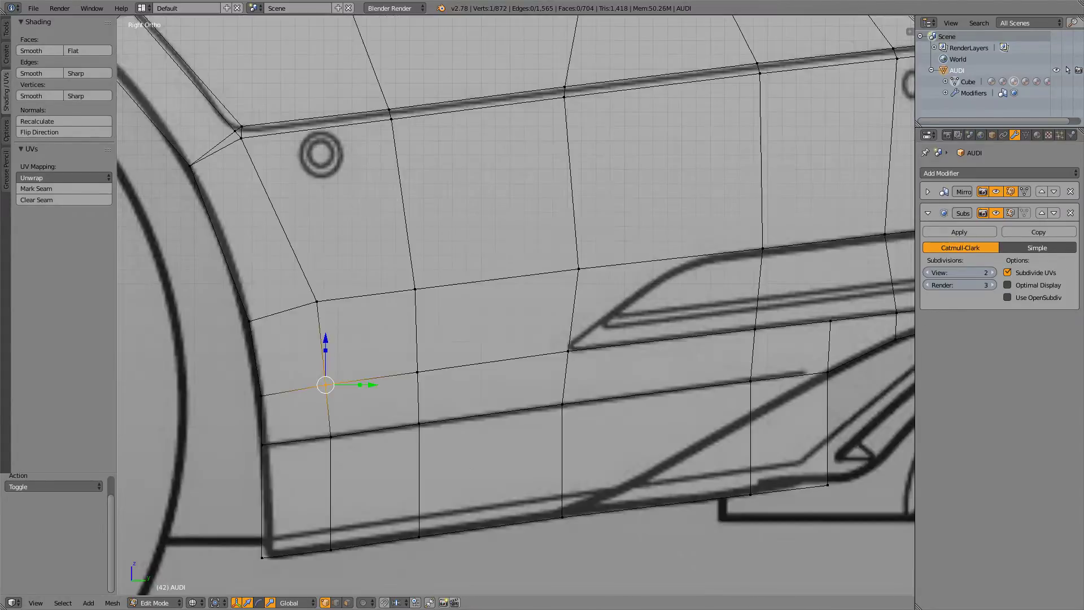
{"action": "right_click", "coordinate": [330, 436], "text": "shift"}
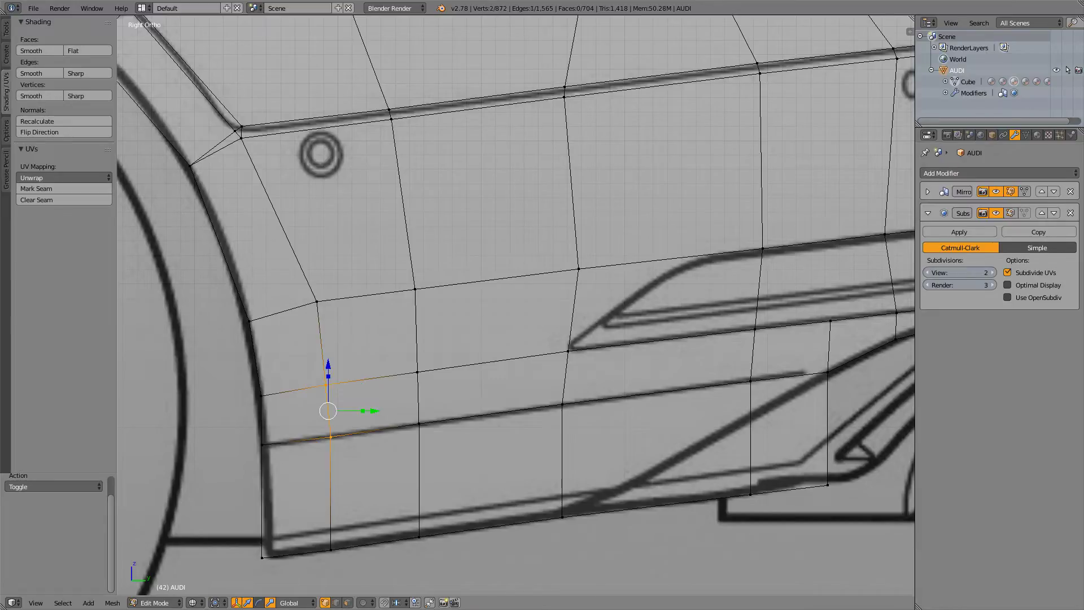
{"action": "key", "text": "KP_7"}
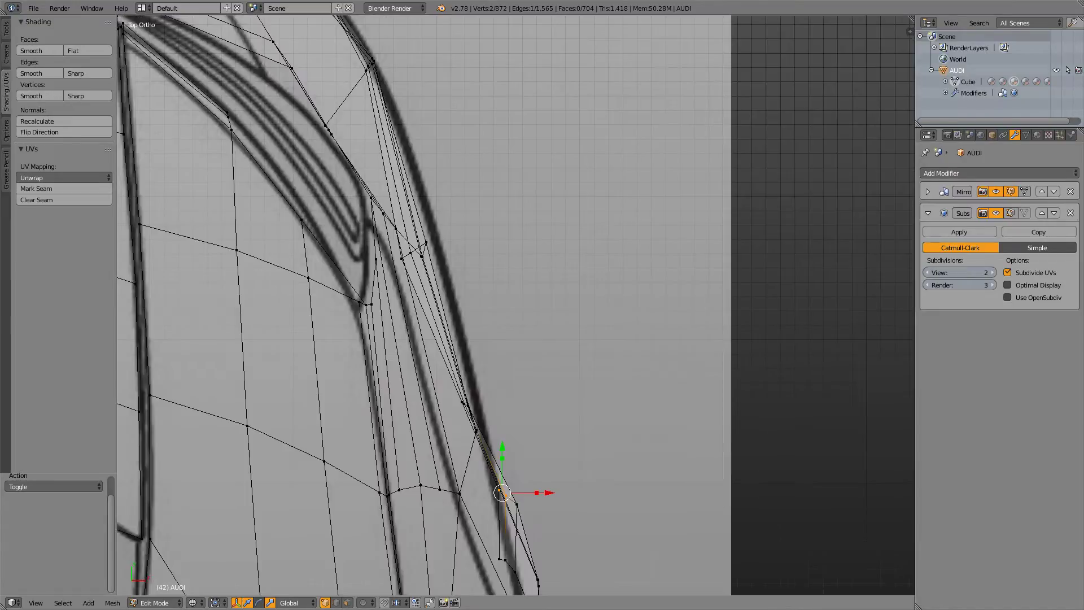
{"action": "middle_click_drag", "start_coordinate": [509, 435], "coordinate": [517, 309], "text": "shift"}
{"action": "scroll", "coordinate": [516, 308], "scroll_direction": "up", "scroll_amount": 2}
- Try to scale the two selected vertices along the X axis
{"action": "key", "text": "s"}
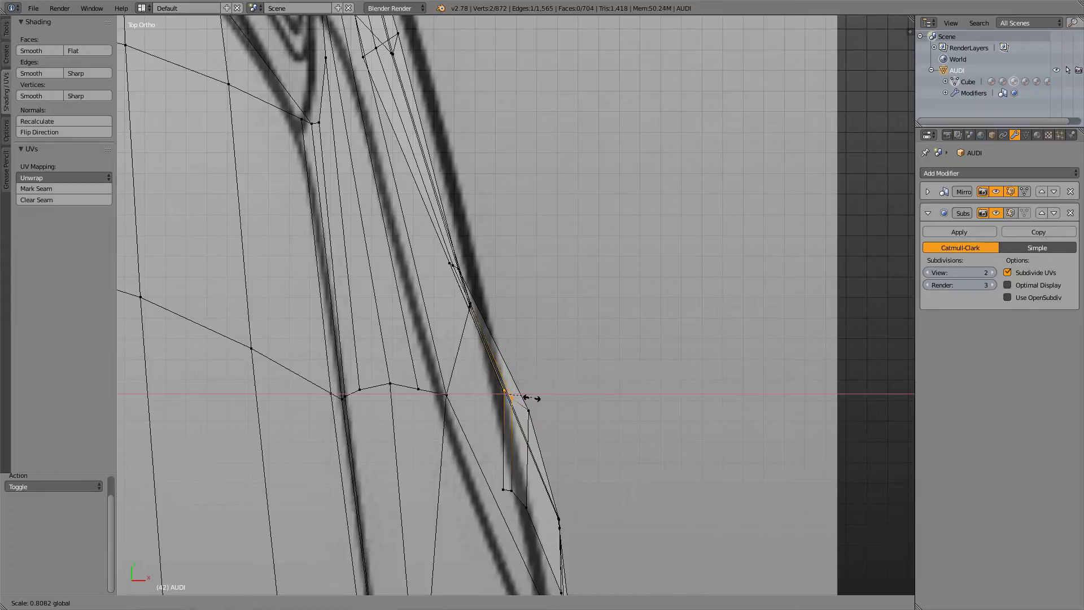
{"action": "key", "text": "x"}
{"action": "key", "text": "Return"}
{"action": "key", "text": "ctrl+z"}
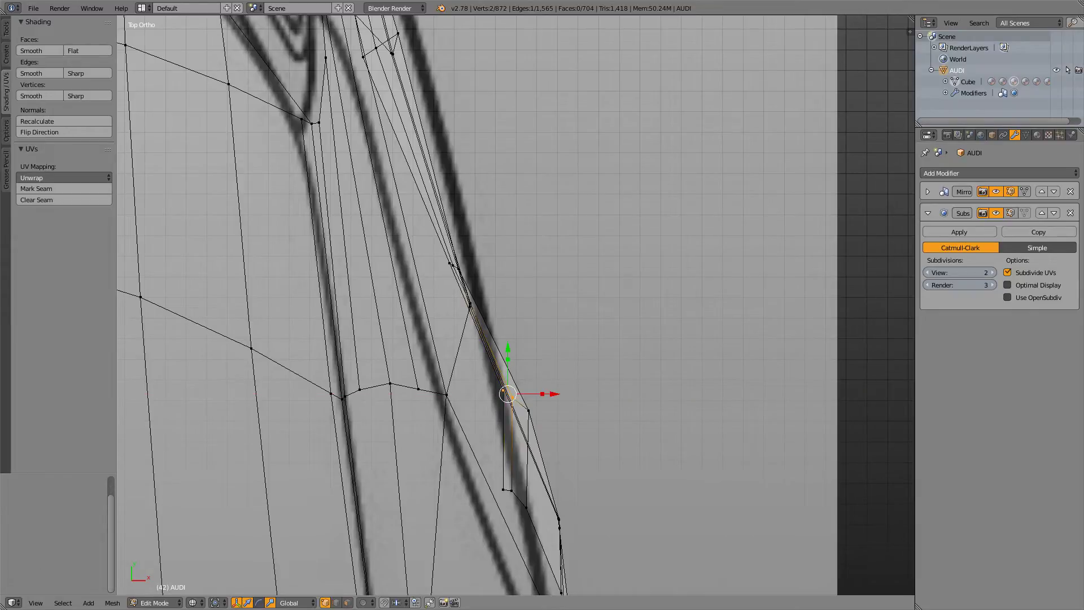
- Move the two selected bumper vertices -0.057 along the X axis
{"action": "key", "text": "g"}
{"action": "key", "text": "x"}
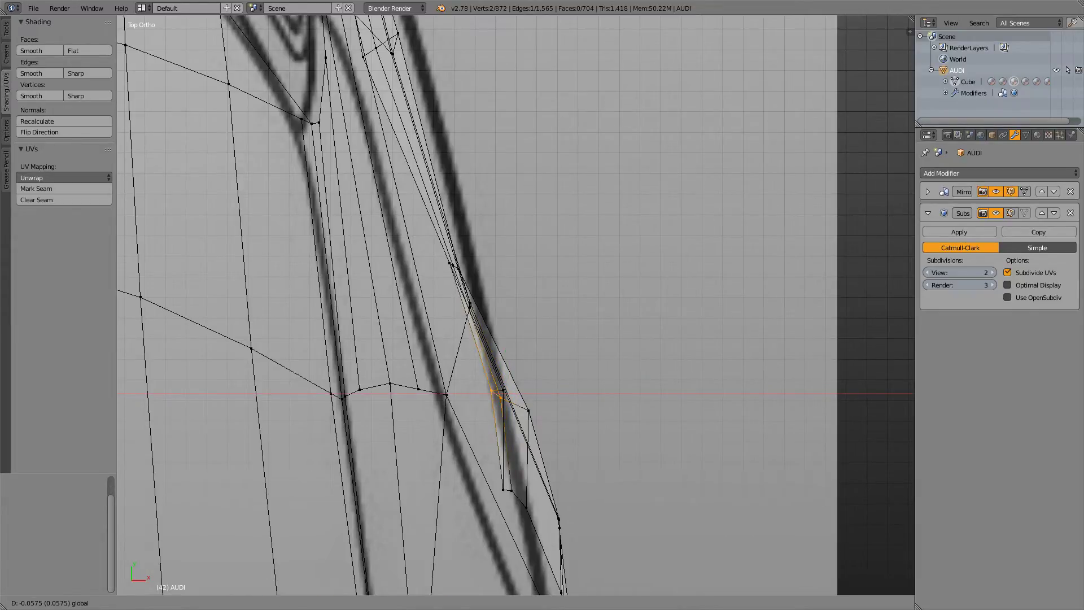
{"action": "key", "text": "Return"}
- Move the vertex directly above that pair -0.115 along X, onto the blueprint's body outline
{"action": "key", "text": "KP_3"}
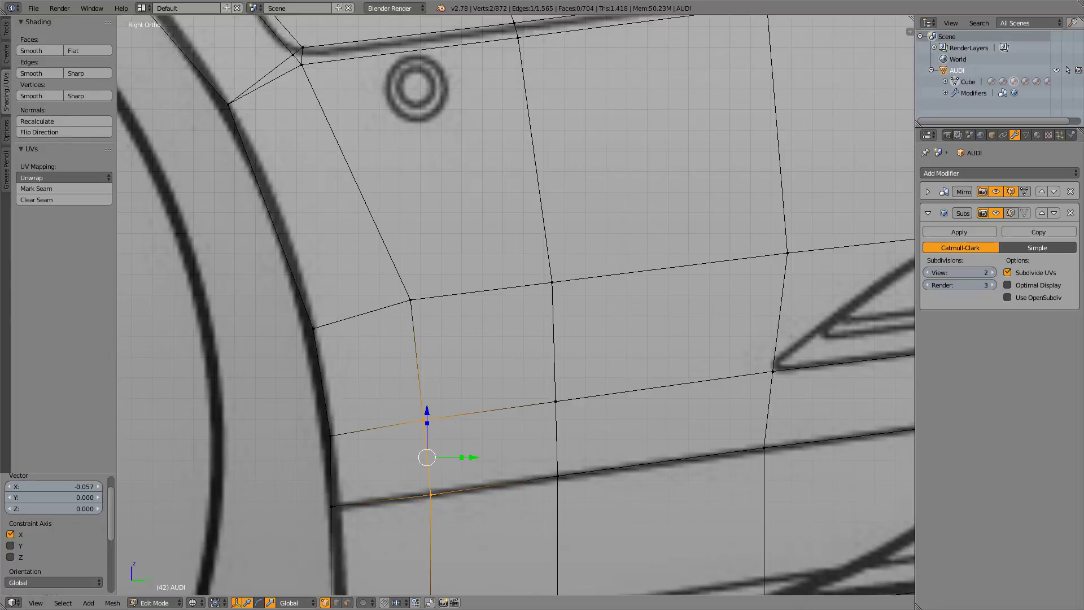
{"action": "right_click", "coordinate": [411, 300]}
{"action": "key", "text": "KP_7"}
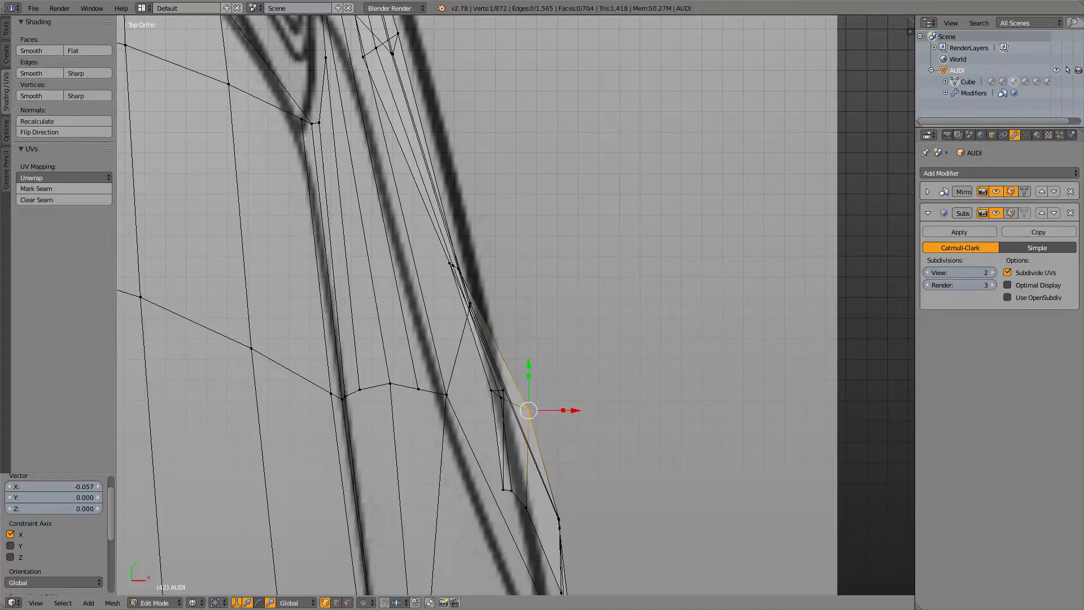
{"action": "key", "text": "g"}
{"action": "key", "text": "x"}
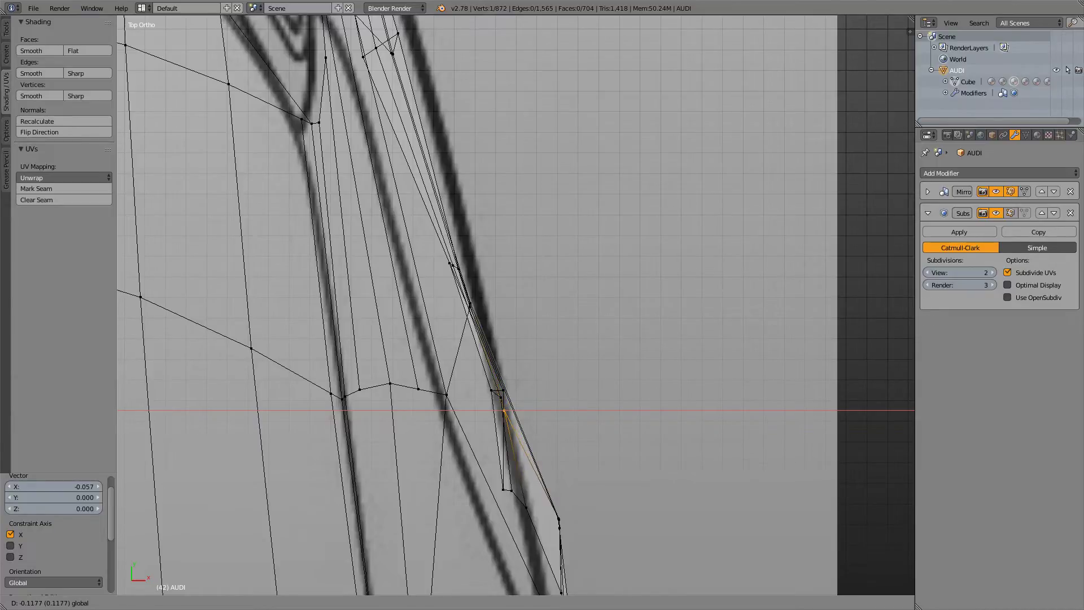
{"action": "key", "text": "Return"}
- Split the viewport into Quad View and frame the lower rear bumper in the top and right views
{"action": "scroll", "coordinate": [516, 305], "scroll_direction": "down", "scroll_amount": 8}
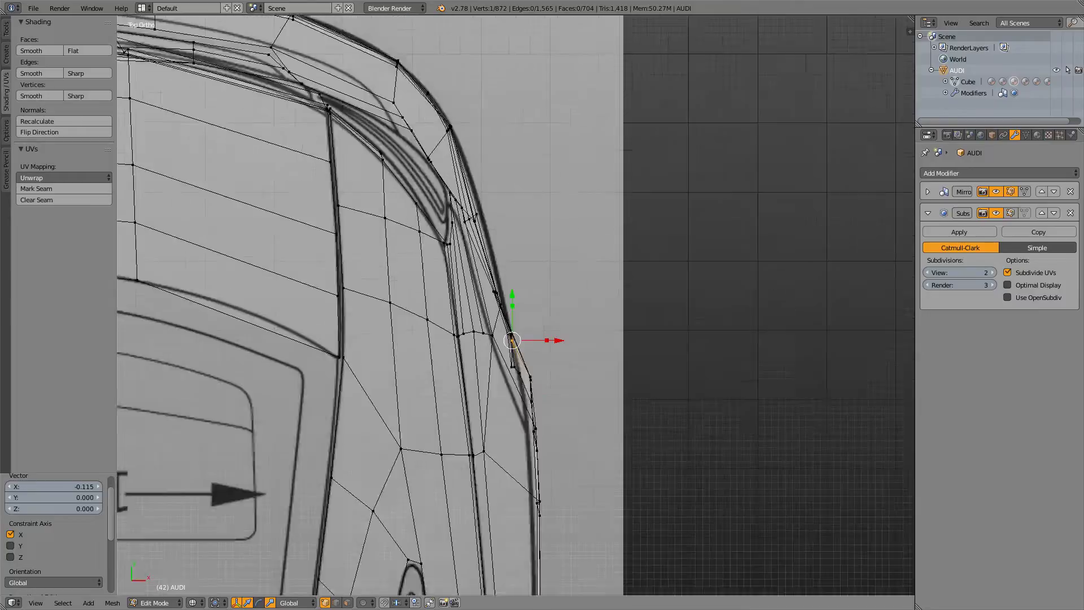
{"action": "scroll", "coordinate": [517, 305], "scroll_direction": "up", "scroll_amount": 7}
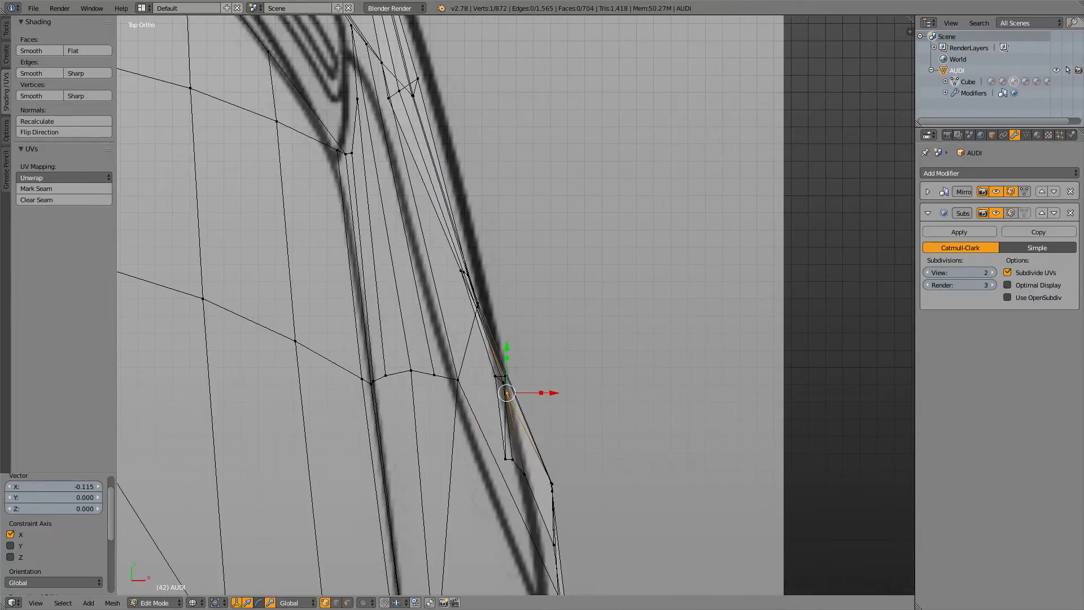
{"action": "left_click", "coordinate": [36, 602]}
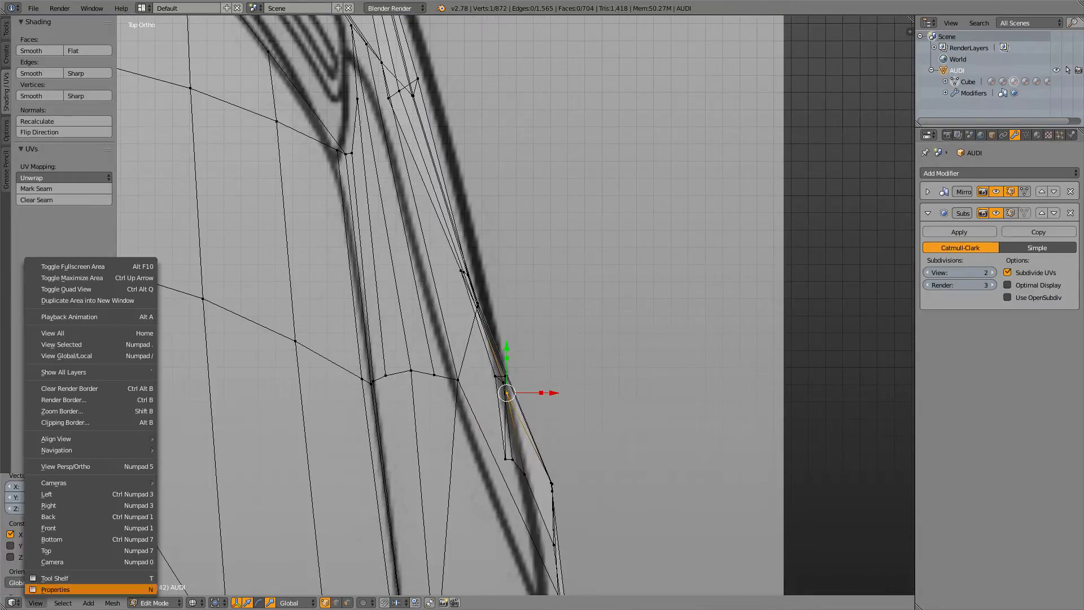
{"action": "left_click", "coordinate": [68, 288]}
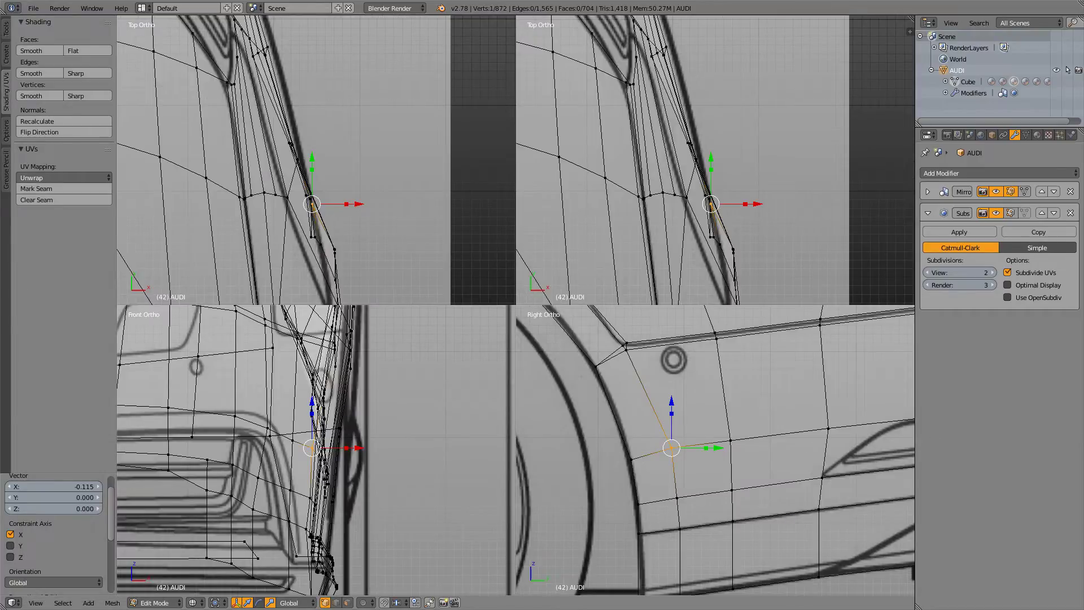
{"action": "middle_click_drag", "start_coordinate": [702, 486], "coordinate": [728, 414], "text": "shift"}
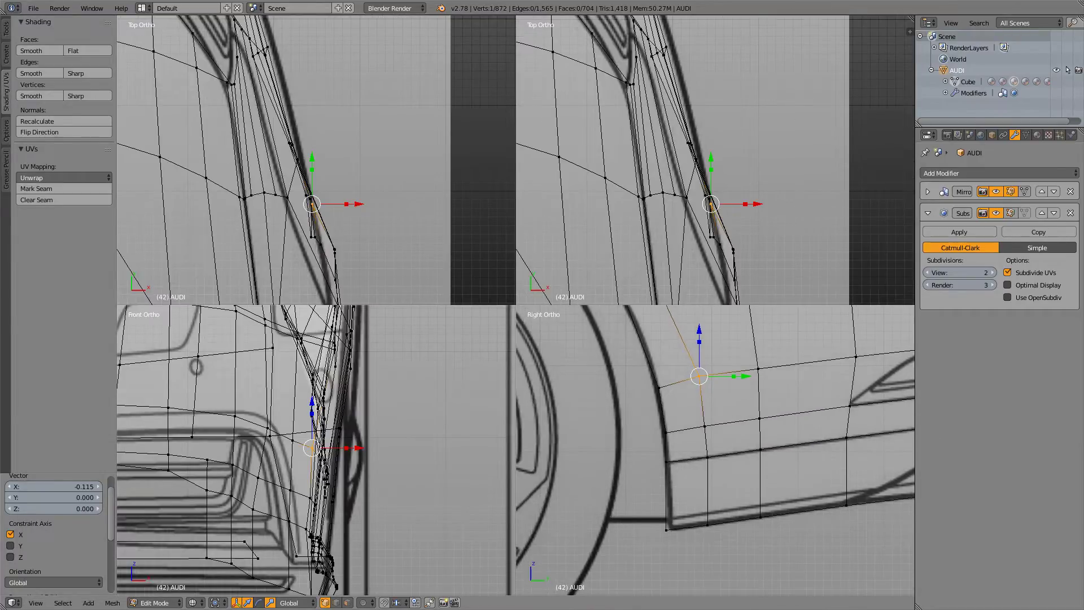
{"action": "middle_click_drag", "start_coordinate": [729, 237], "coordinate": [724, 145], "text": "shift"}
- Move the upper vertex of the pair nearest the wheel arch 0.015 along the X axis
{"action": "right_click", "coordinate": [704, 426]}
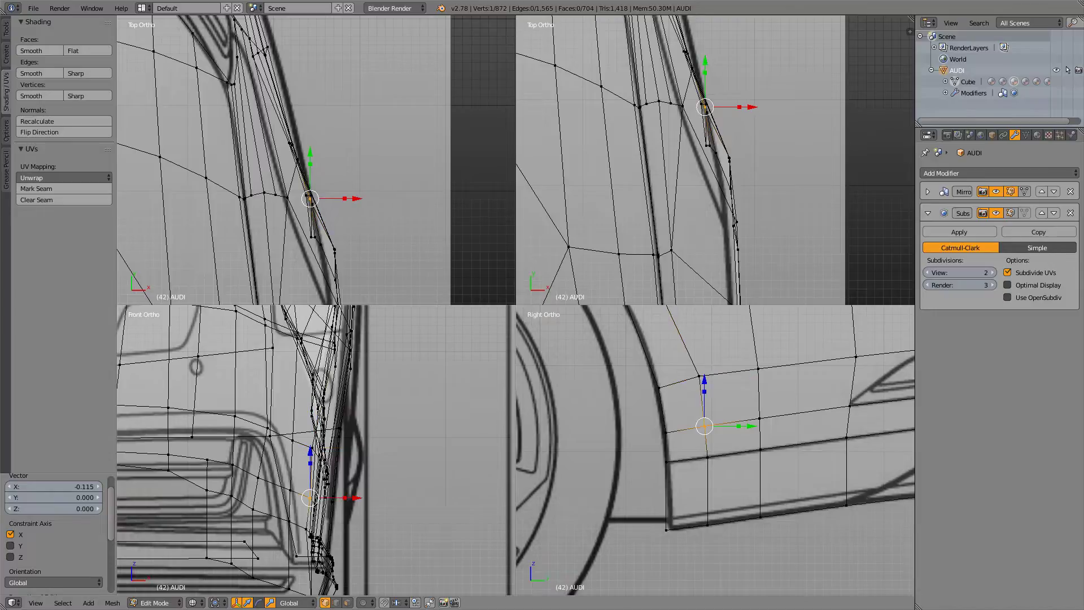
{"action": "right_click", "coordinate": [707, 457], "text": "shift"}
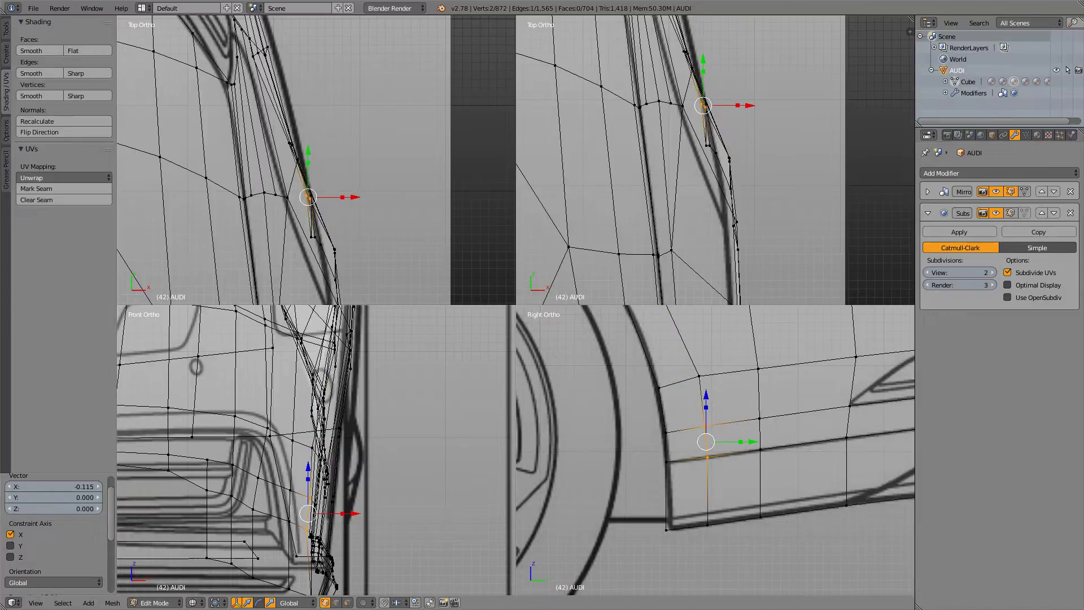
{"action": "middle_click_drag", "start_coordinate": [711, 108], "coordinate": [687, 165], "text": "shift"}
{"action": "scroll", "coordinate": [687, 165], "scroll_direction": "up", "scroll_amount": 3}
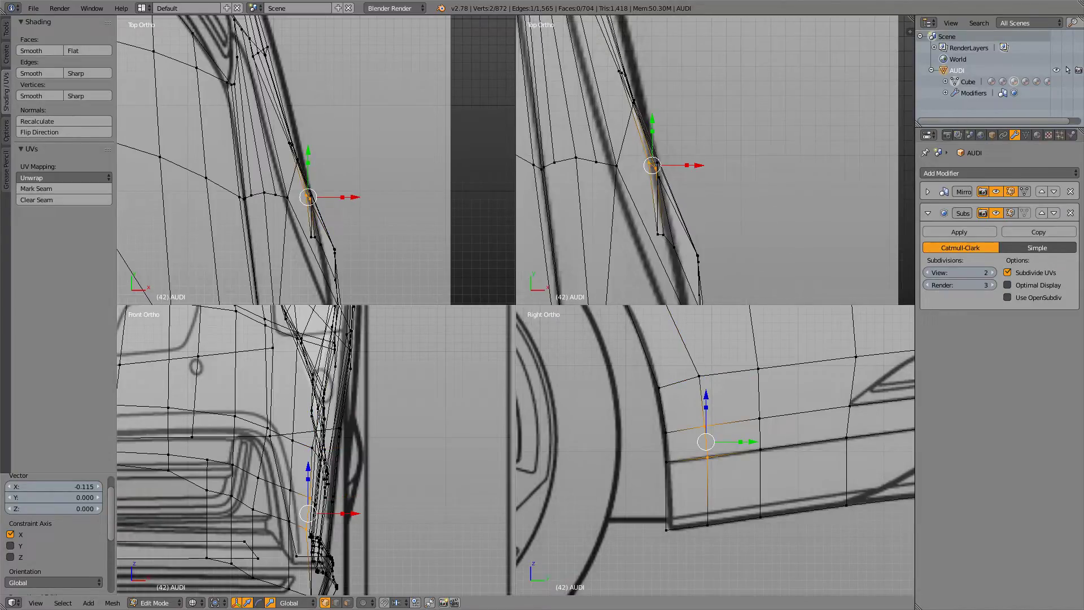
{"action": "right_click", "coordinate": [704, 426]}
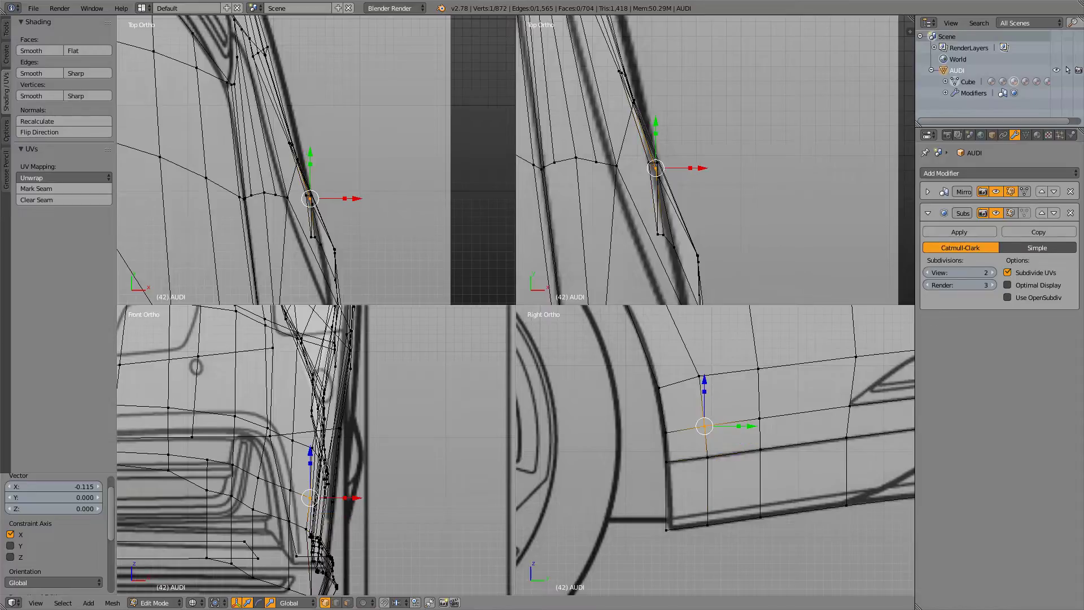
{"action": "key", "text": "g"}
{"action": "key", "text": "x"}
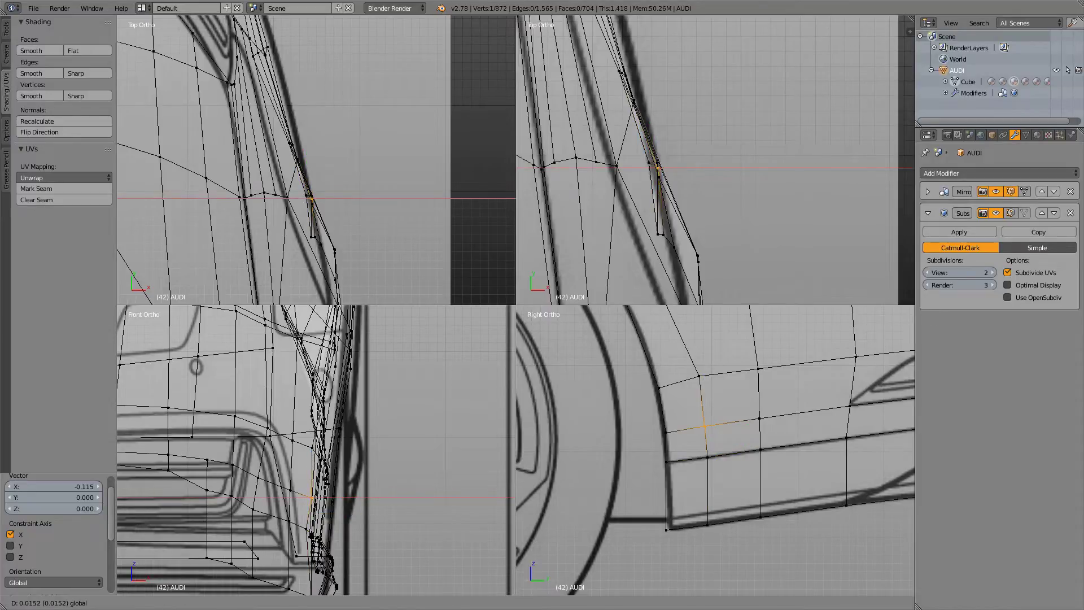
{"action": "key", "text": "Return"}
- Select the three vertices of the second column behind the wheel arch, check the reference photo, and move them 0.061 along X
{"action": "right_click", "coordinate": [758, 369]}
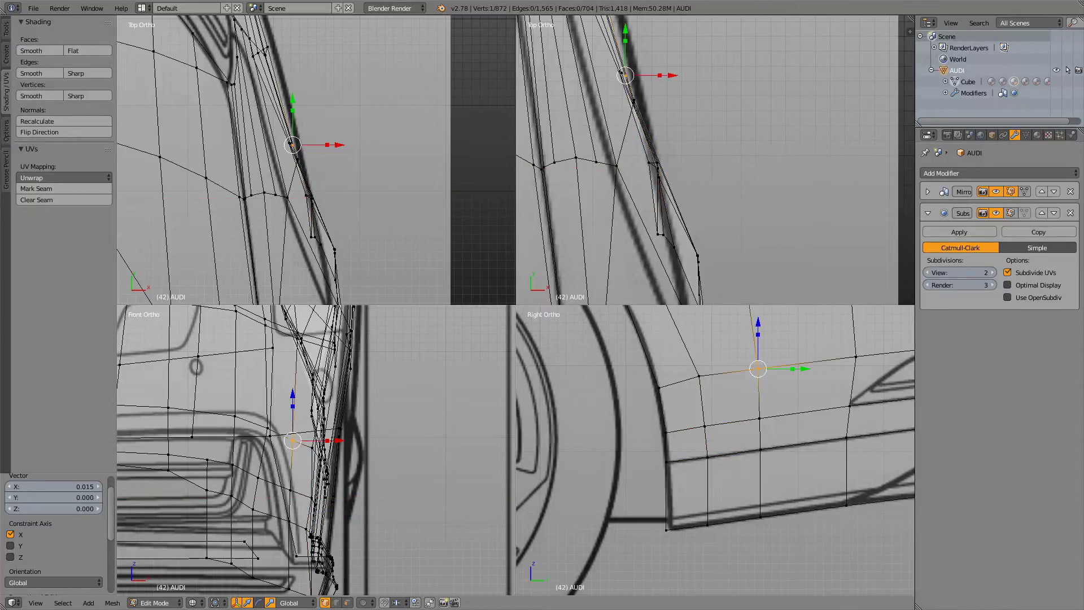
{"action": "right_click", "coordinate": [759, 418], "text": "shift"}
{"action": "right_click", "coordinate": [761, 449], "text": "shift"}
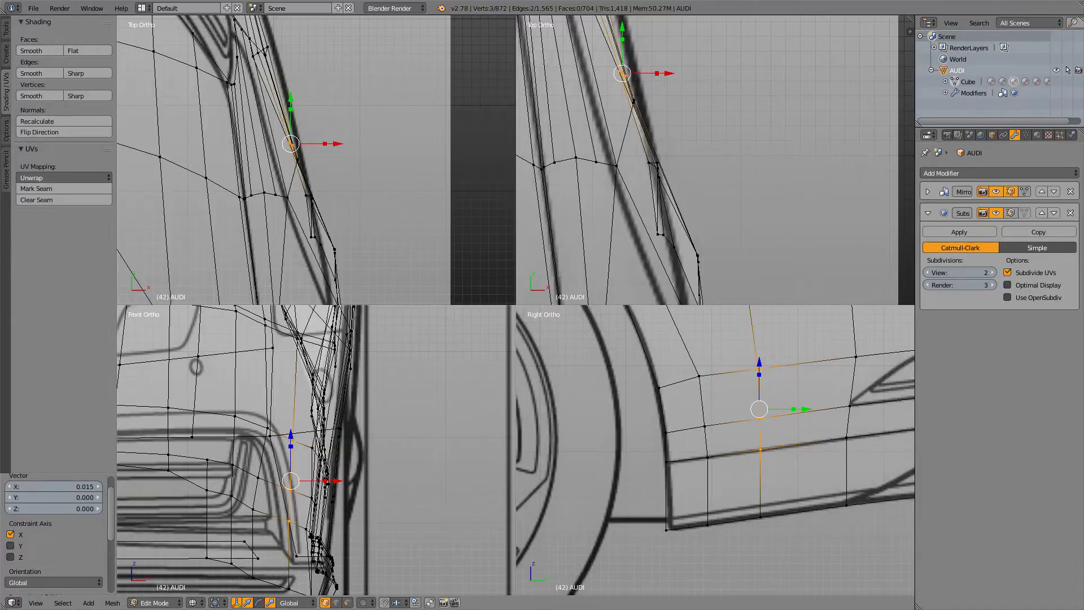
{"action": "key", "text": "alt+Tab"}
{"action": "key", "text": "alt+Tab"}
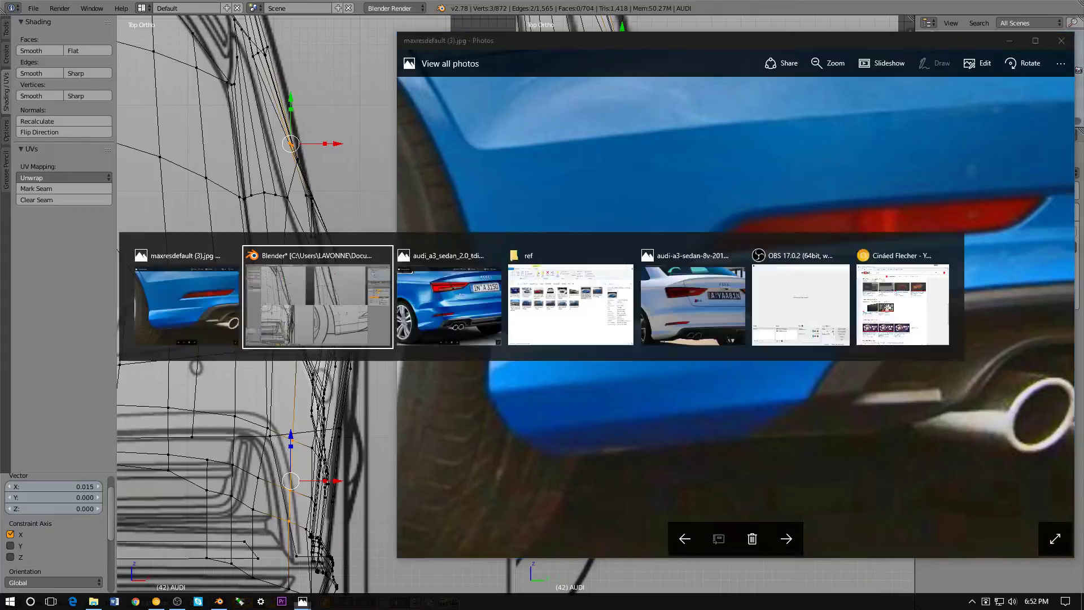
{"action": "key", "text": "alt+Tab"}
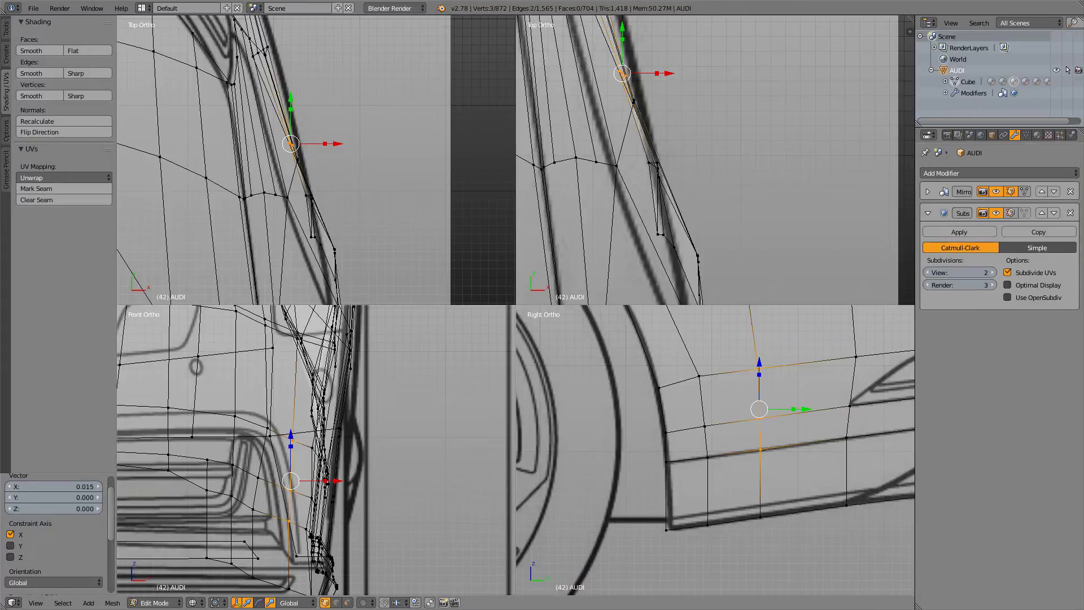
{"action": "middle_click_drag", "start_coordinate": [677, 85], "coordinate": [686, 206], "text": "shift"}
{"action": "left_click_drag", "start_coordinate": [677, 195], "coordinate": [687, 195]}
{"action": "key", "text": "Return"}
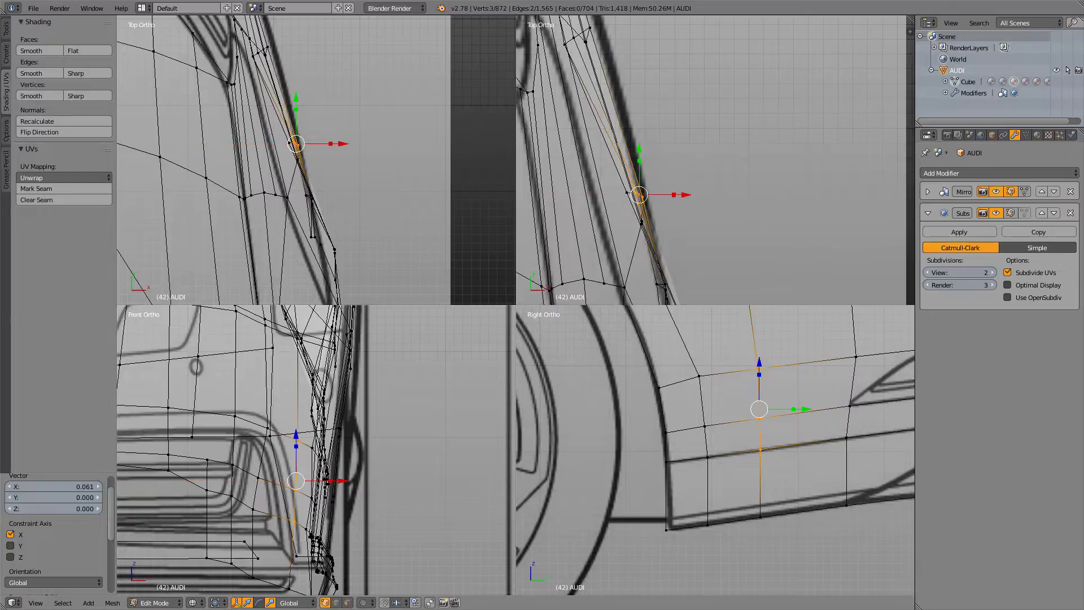
- Select the three lower vertices of the column at the front tip of the bumper vent and move them 0.072 along X
{"action": "middle_click_drag", "start_coordinate": [790, 424], "coordinate": [655, 474], "text": "shift"}
{"action": "right_click", "coordinate": [721, 407]}
{"action": "right_click", "coordinate": [715, 456], "text": "shift"}
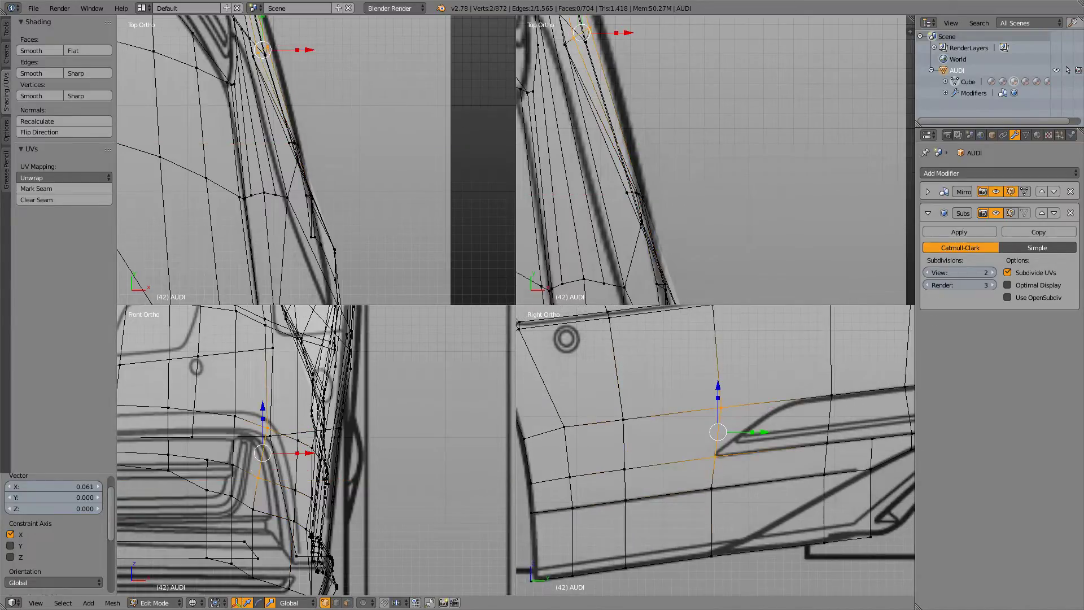
{"action": "right_click", "coordinate": [711, 488], "text": "shift"}
{"action": "middle_click_drag", "start_coordinate": [711, 158], "coordinate": [729, 294], "text": "shift"}
{"action": "left_click_drag", "start_coordinate": [640, 174], "coordinate": [651, 174]}
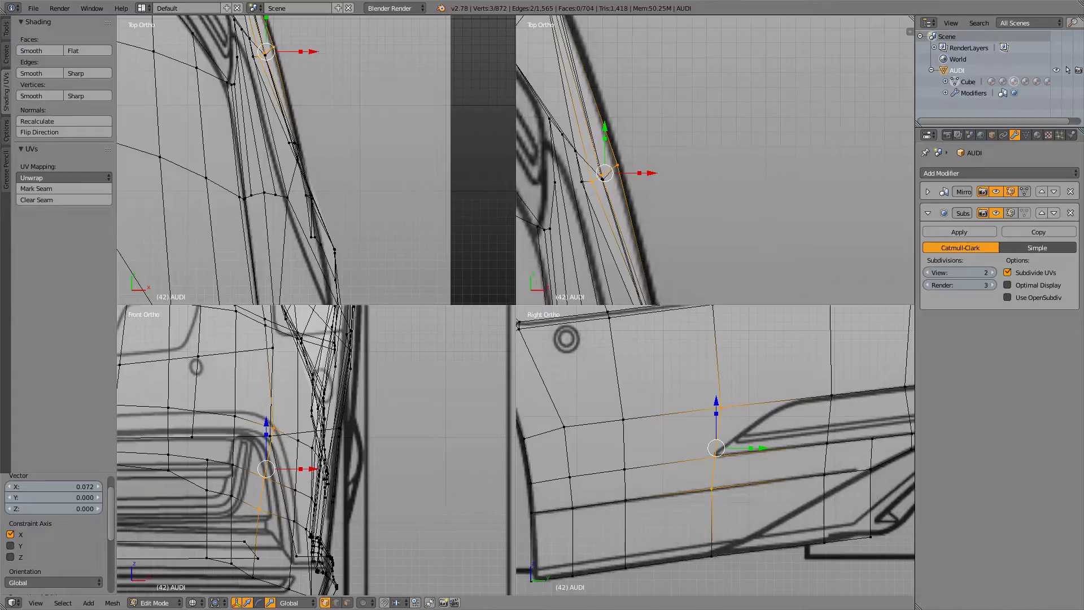
- Select the five faces of the lowest bumper strip, from the wheel arch toward the exhaust, and delete them as faces
{"action": "scroll", "coordinate": [725, 522], "scroll_direction": "down", "scroll_amount": 2}
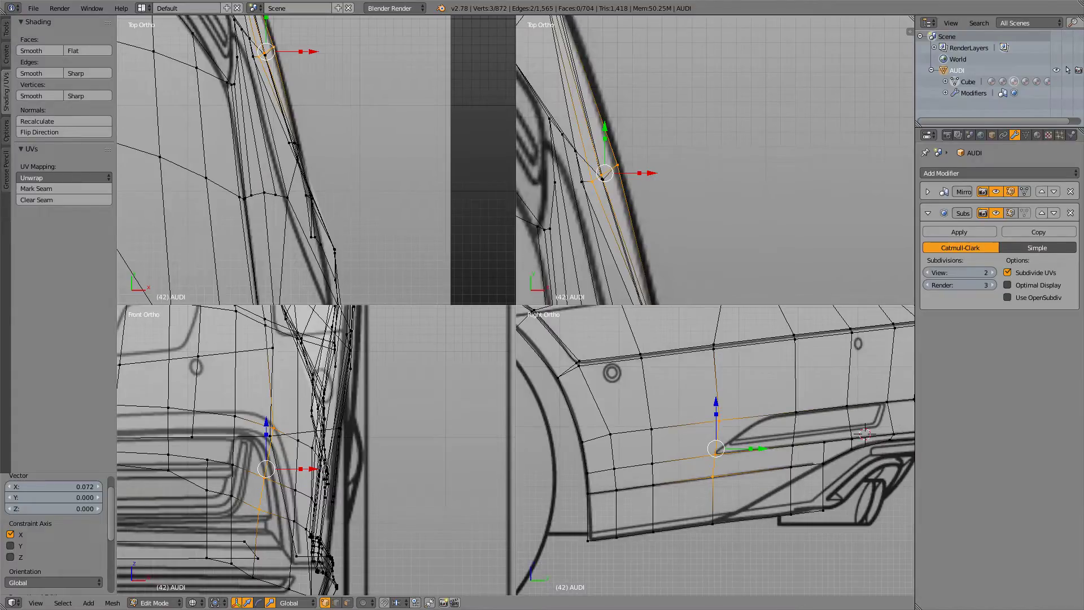
{"action": "key", "text": "ctrl+Tab"}
{"action": "left_click", "coordinate": [724, 525]}
{"action": "right_click", "coordinate": [602, 515]}
{"action": "right_click", "coordinate": [634, 510], "text": "shift"}
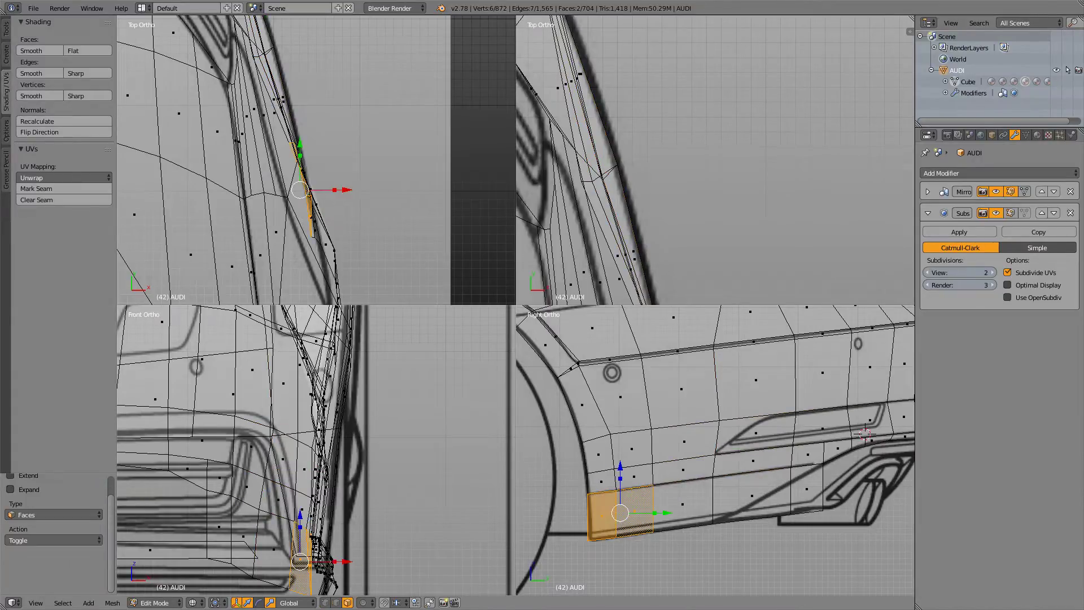
{"action": "right_click", "coordinate": [682, 504], "text": "shift"}
{"action": "right_click", "coordinate": [752, 495], "text": "shift"}
{"action": "right_click", "coordinate": [807, 489], "text": "shift"}
{"action": "key", "text": "x"}
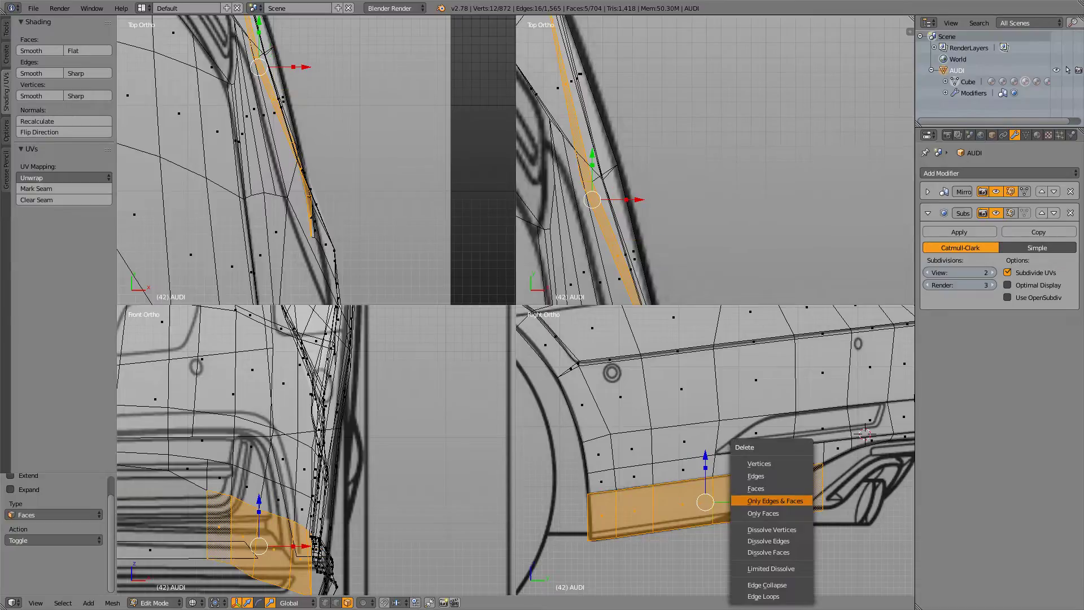
{"action": "left_click", "coordinate": [756, 488]}
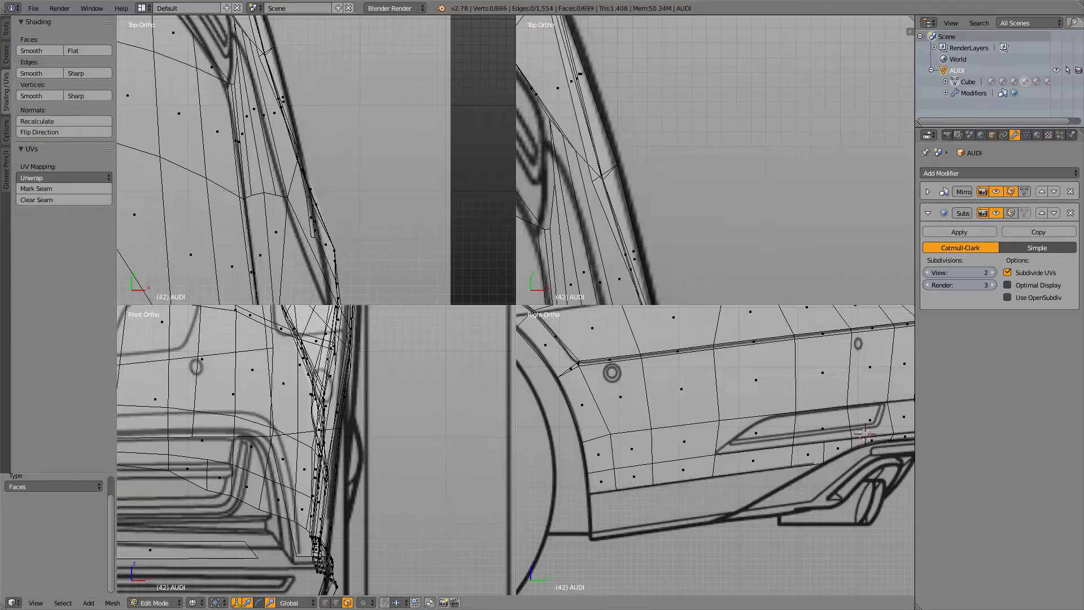
- Inspect the trimmed rear bumper in solid shading against the blueprint
{"action": "key", "text": "z"}
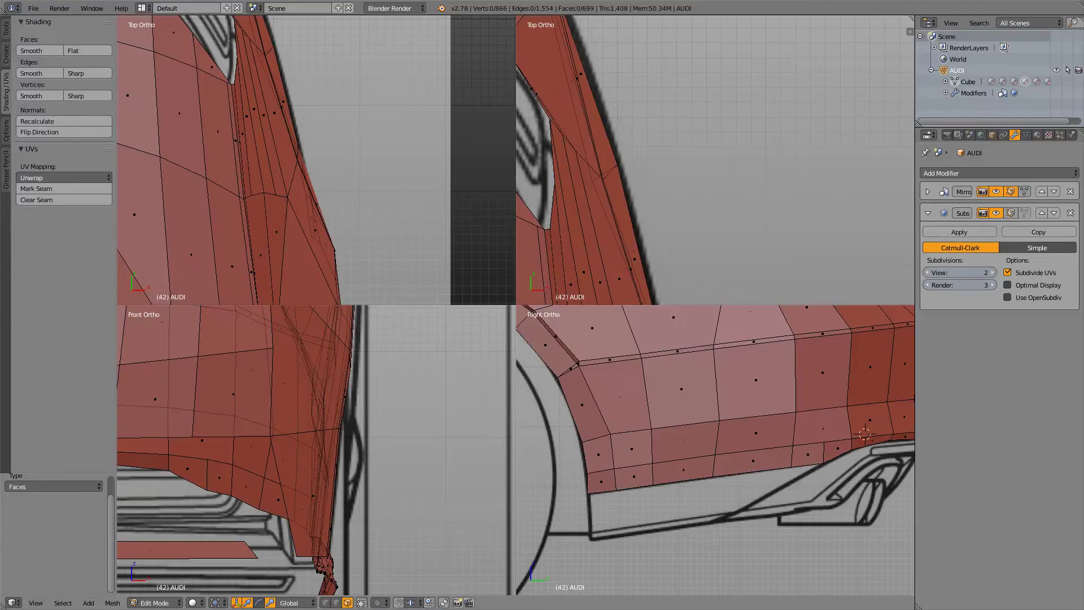
{"action": "key", "text": "z"}
{"action": "key", "text": "z"}
{"action": "key", "text": "z"}
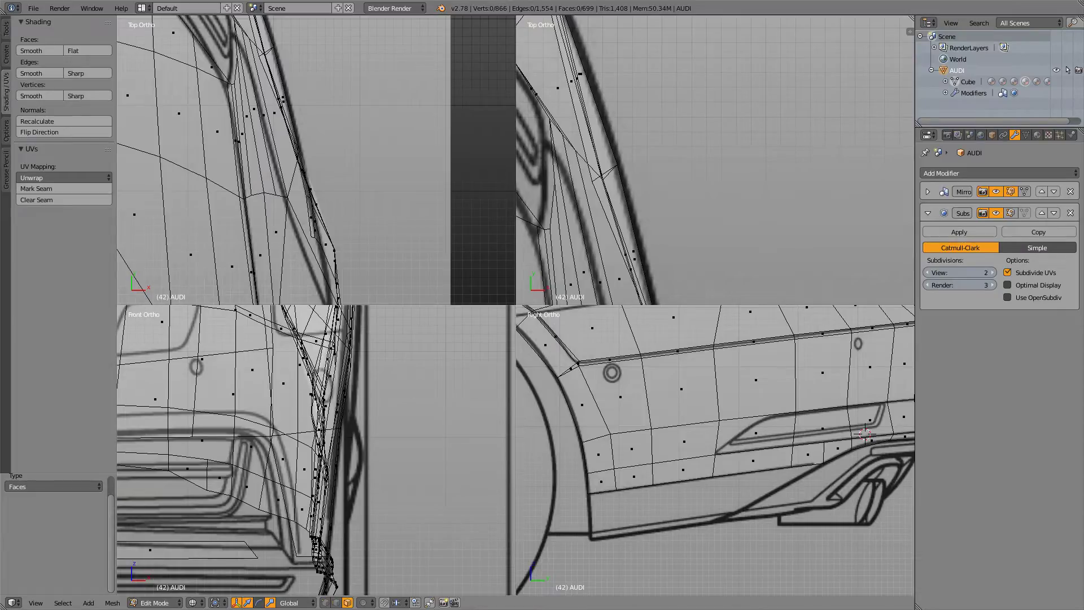
{"action": "key", "text": "z"}
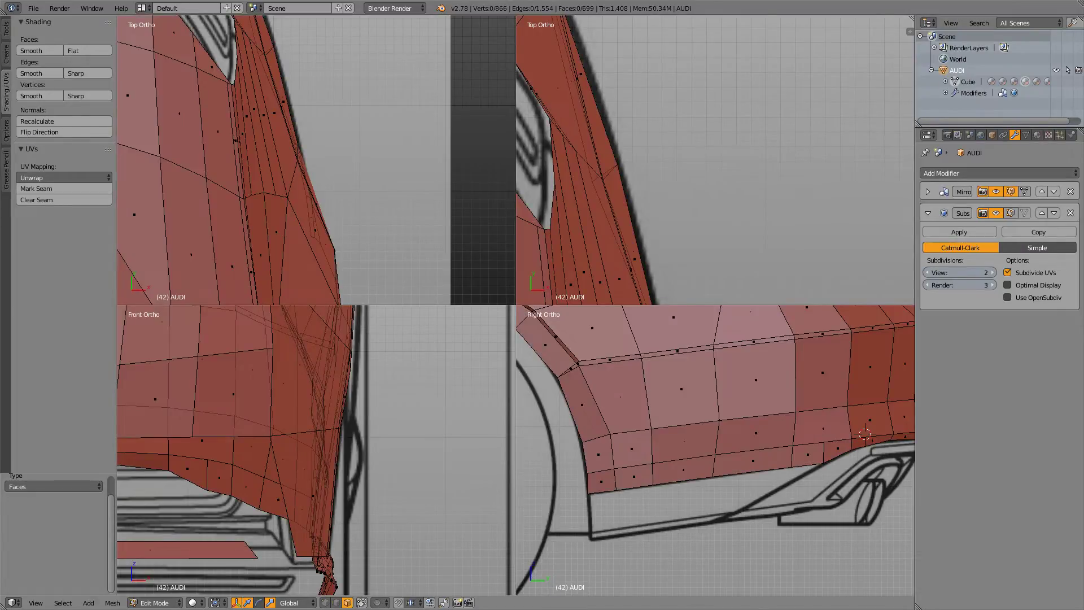
{"action": "key", "text": "Tab"}
{"action": "key", "text": "Tab"}
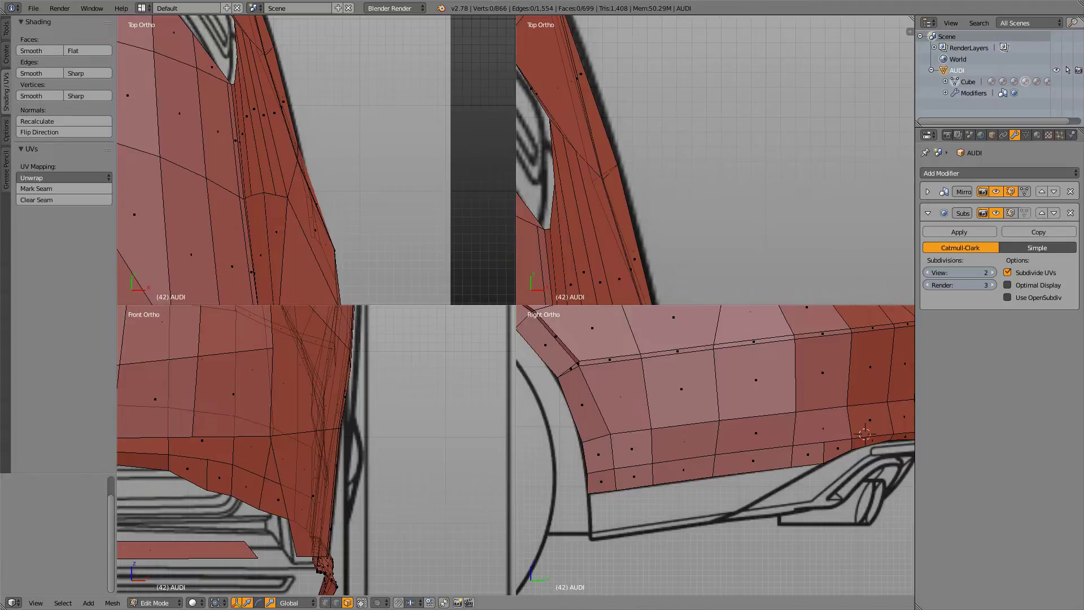
- Examine the vertices of the second bottom-row face behind the wheel arch against the top-view blueprint in wireframe
{"action": "right_click", "coordinate": [634, 477]}
{"action": "key", "text": "ctrl+Tab"}
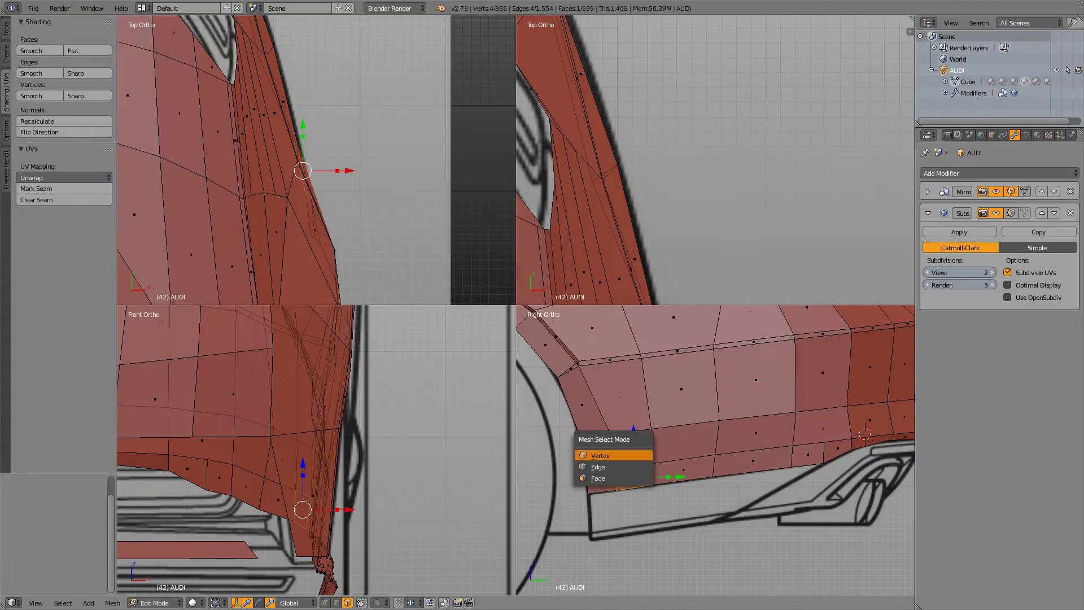
{"action": "key", "text": "Return"}
{"action": "key", "text": "z"}
{"action": "scroll", "coordinate": [706, 186], "scroll_direction": "down", "scroll_amount": 5}
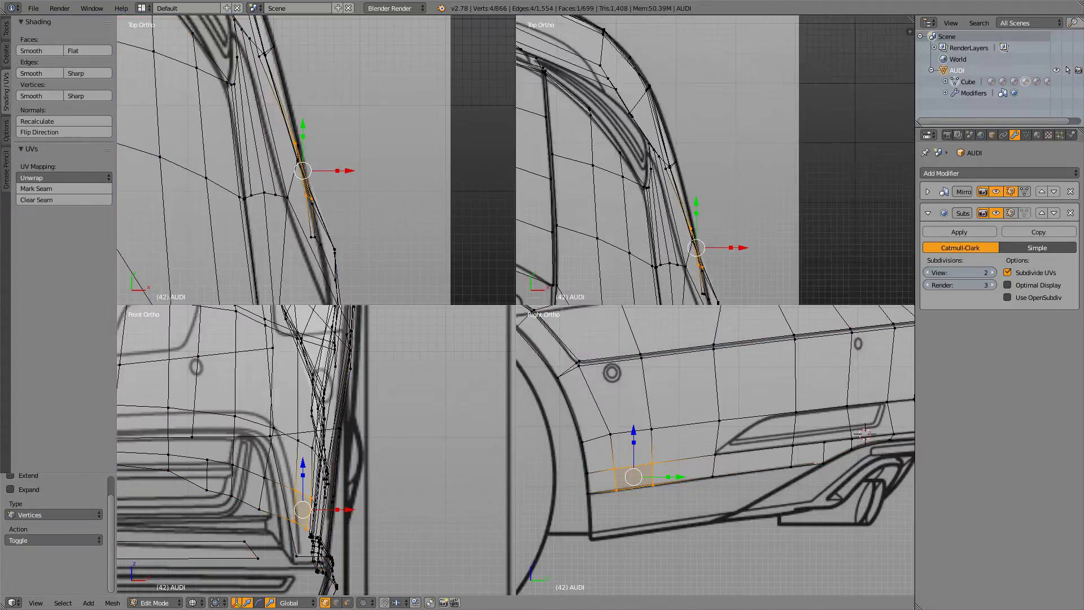
{"action": "middle_click_drag", "start_coordinate": [706, 198], "coordinate": [701, 116], "text": "shift"}
{"action": "scroll", "coordinate": [701, 130], "scroll_direction": "up", "scroll_amount": 3}
{"action": "middle_click_drag", "start_coordinate": [700, 164], "coordinate": [675, 124], "text": "shift"}
{"action": "scroll", "coordinate": [674, 124], "scroll_direction": "up", "scroll_amount": 1}
{"action": "scroll", "coordinate": [716, 160], "scroll_direction": "up", "scroll_amount": 2}
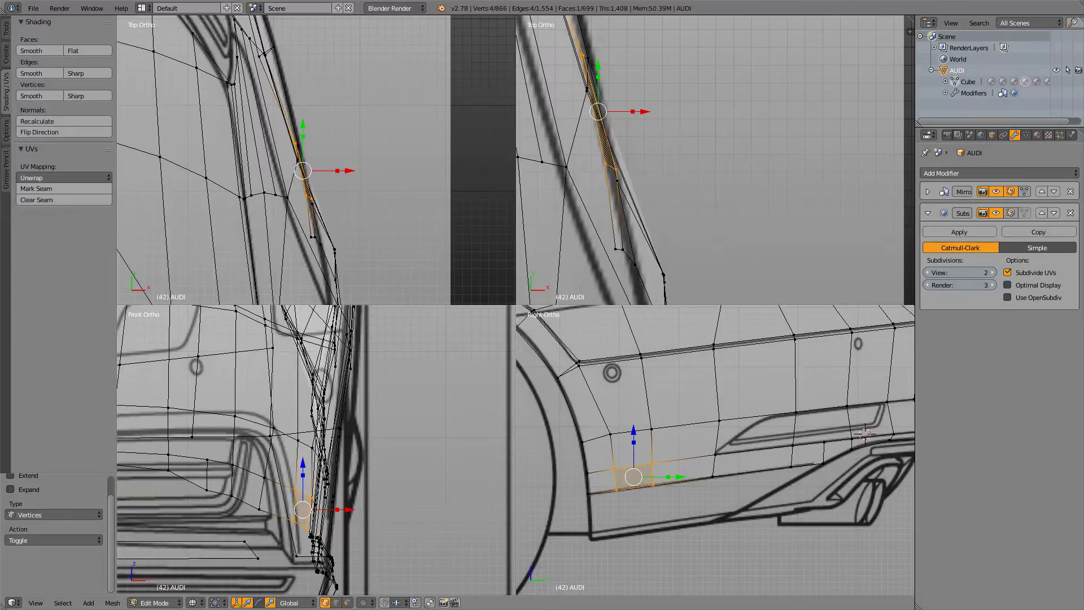
- Select the three horizontal edges between the two lowest face rows, from the wheel arch to the vent tip, and dissolve them
{"action": "key", "text": "ctrl+Tab"}
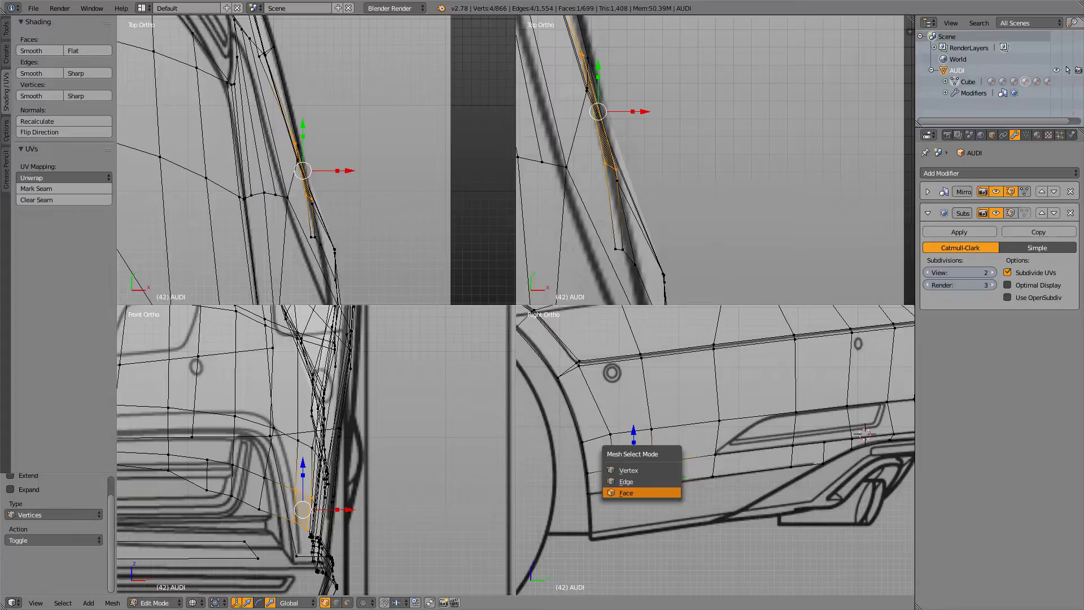
{"action": "left_click", "coordinate": [638, 482]}
{"action": "right_click", "coordinate": [600, 471]}
{"action": "right_click", "coordinate": [683, 459], "text": "ctrl"}
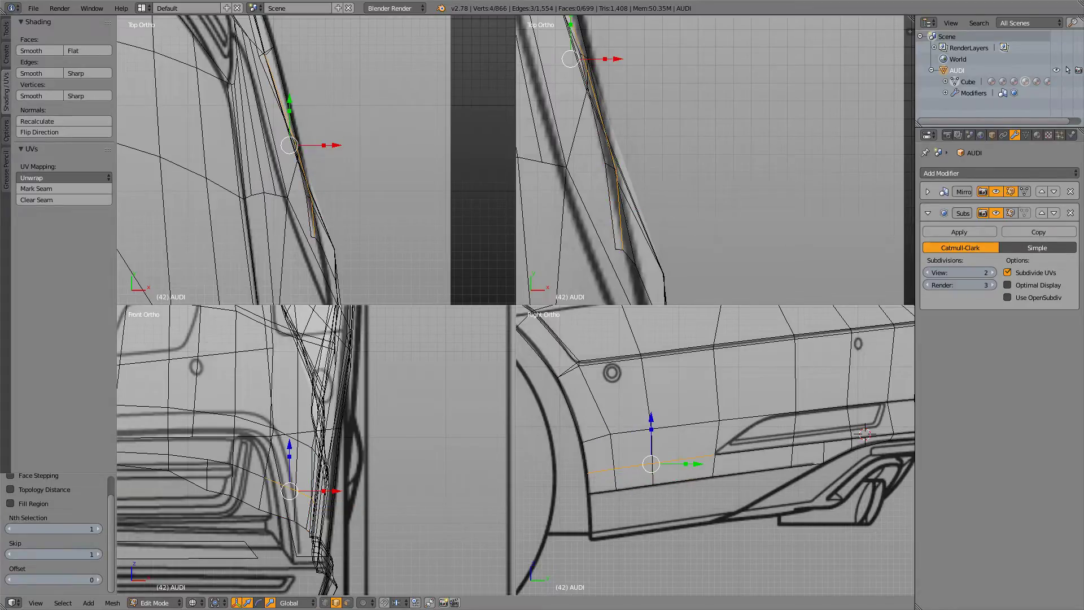
{"action": "key", "text": "x"}
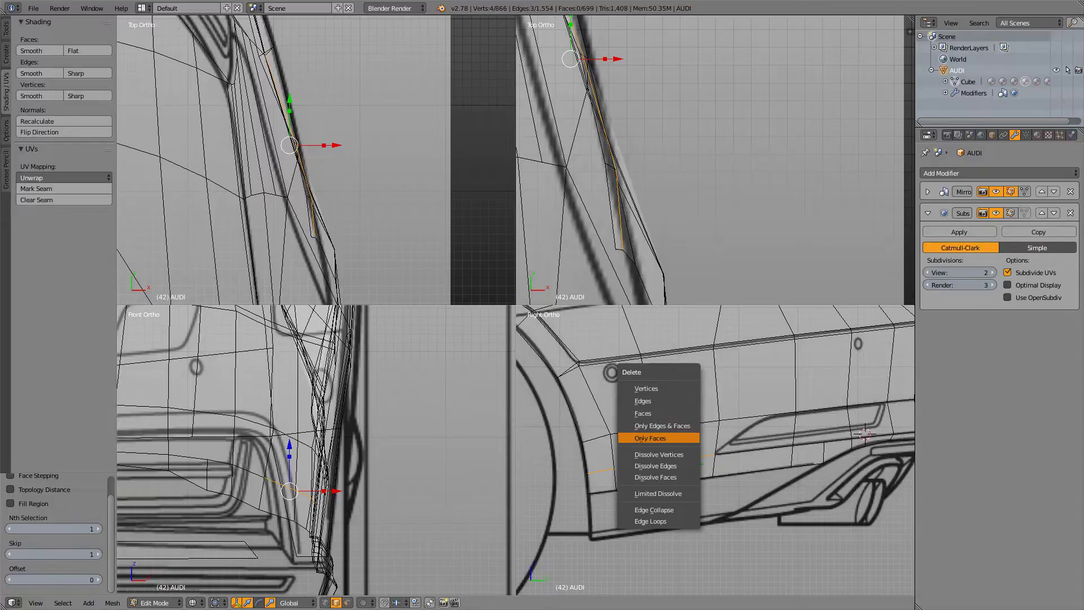
{"action": "key", "text": "Up"}
{"action": "key", "text": "Return"}
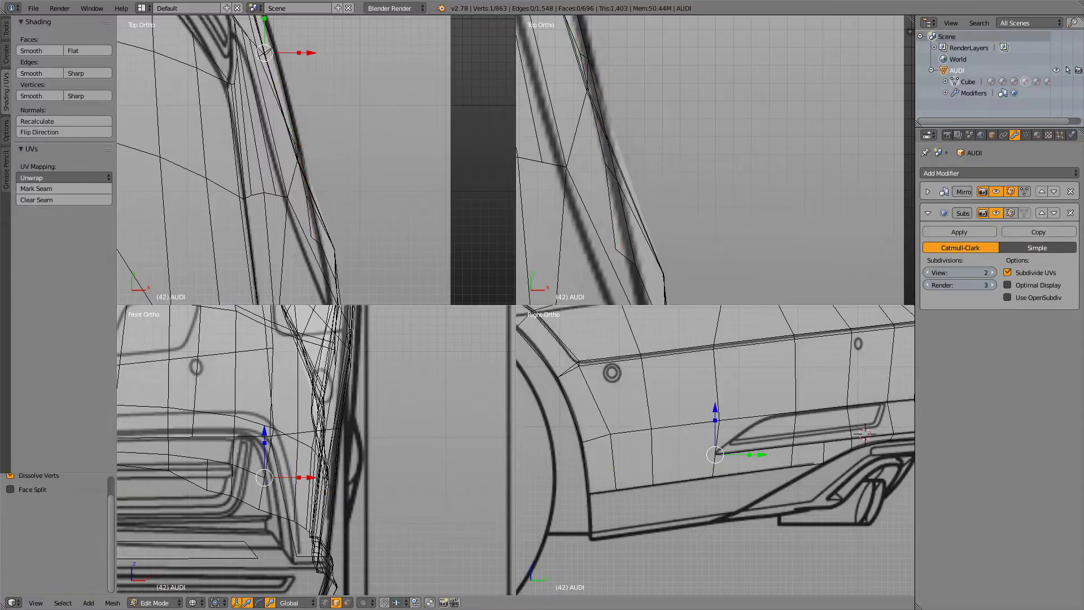
- Select the three bottom-border edges behind the wheel arch and move them 0.032 along X
{"action": "right_click", "coordinate": [603, 491]}
{"action": "right_click", "coordinate": [635, 487], "text": "shift"}
{"action": "right_click", "coordinate": [682, 480], "text": "shift"}
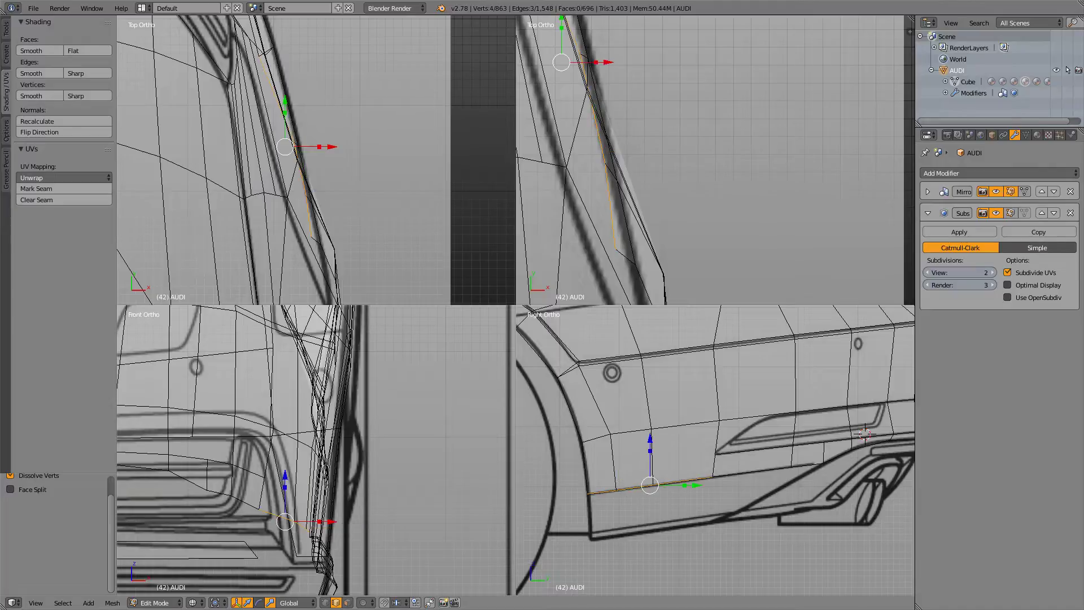
{"action": "middle_click_drag", "start_coordinate": [638, 186], "coordinate": [634, 293], "text": "shift"}
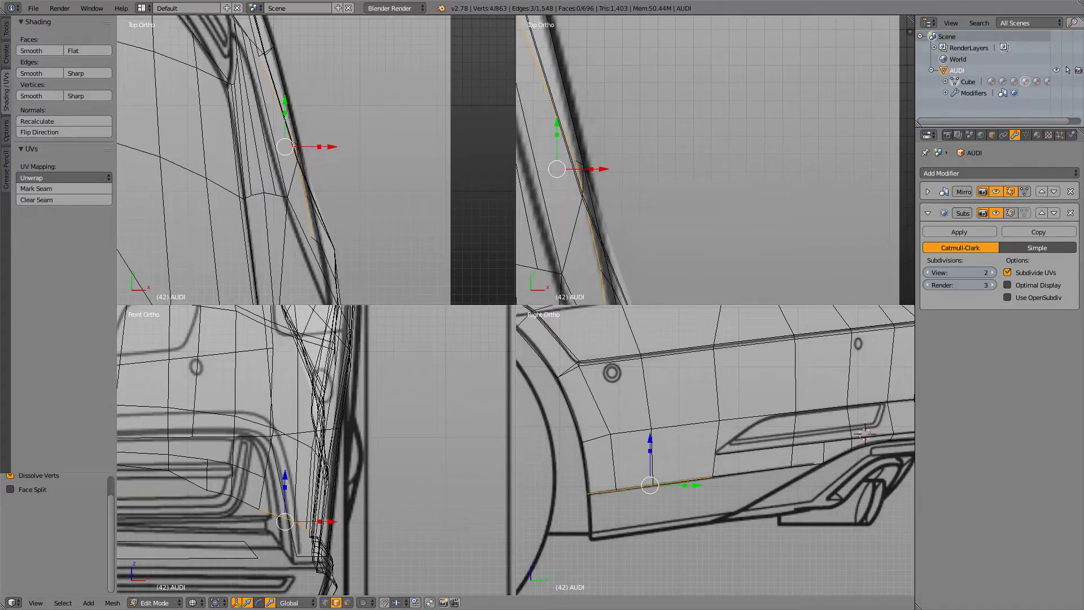
{"action": "key", "text": "g"}
{"action": "key", "text": "x"}
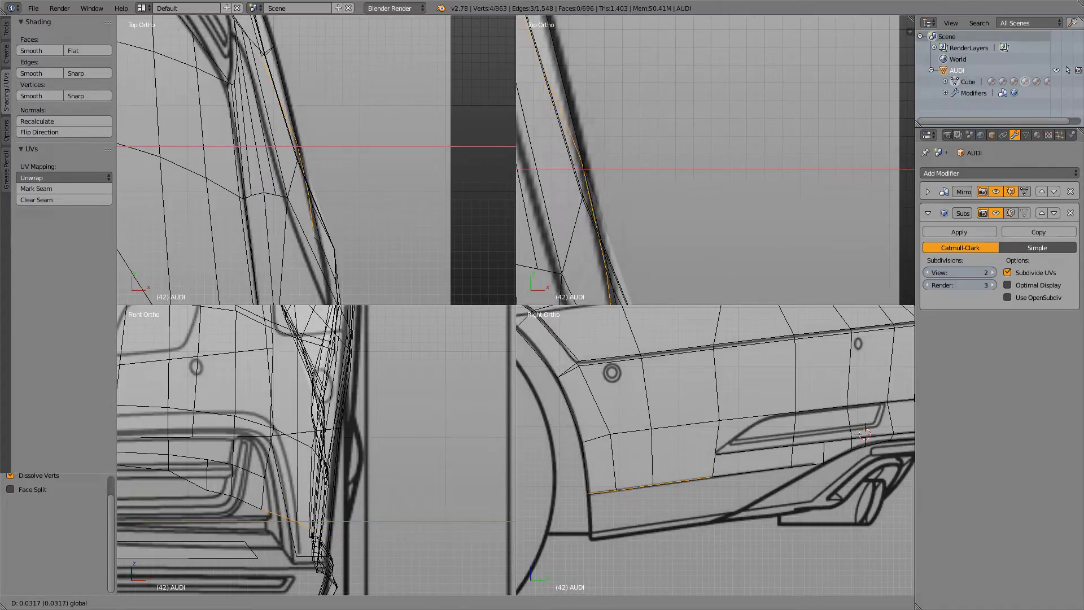
{"action": "key", "text": "Return"}
- Move the bottom-border vertex below the vent's front tip 0.155 along X, onto the blueprint's body outline
{"action": "key", "text": "ctrl+Tab"}
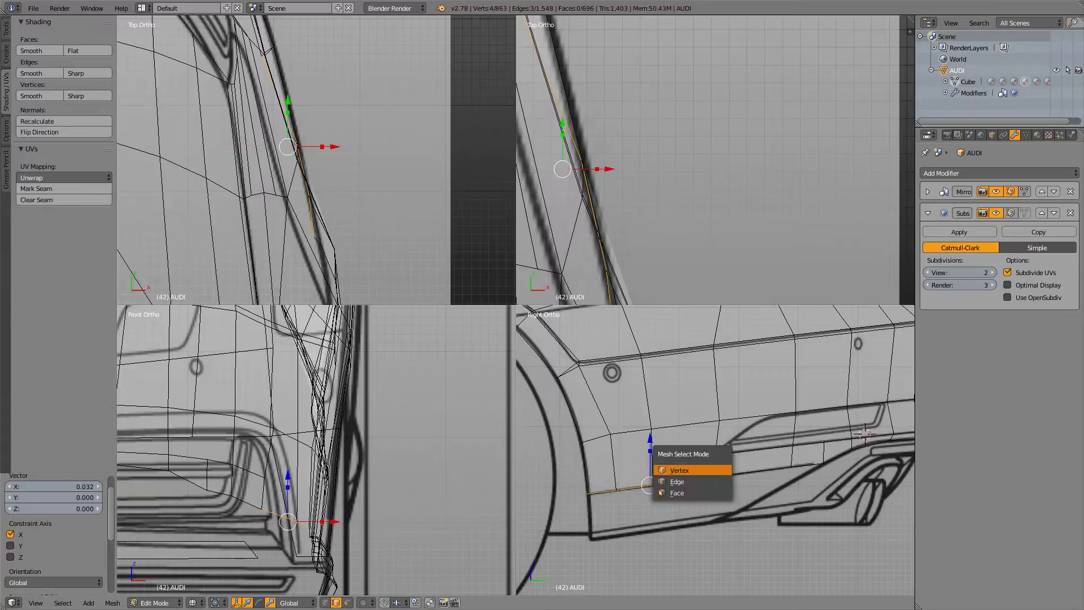
{"action": "left_click", "coordinate": [679, 470]}
{"action": "right_click", "coordinate": [713, 477]}
{"action": "middle_click_drag", "start_coordinate": [622, 130], "coordinate": [748, 316], "text": "shift"}
{"action": "key", "text": "g"}
{"action": "key", "text": "x"}
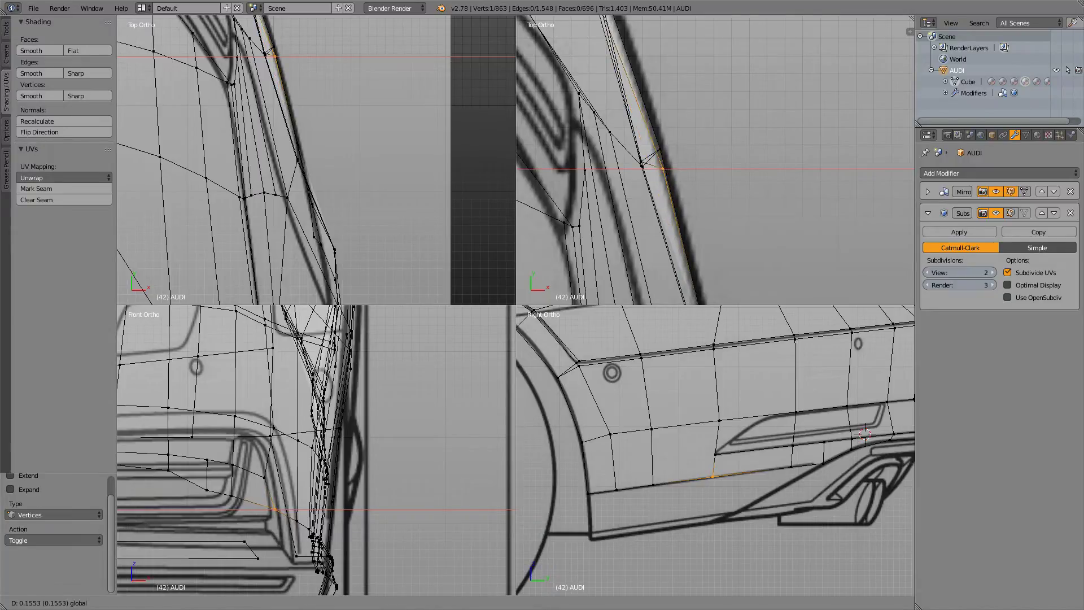
{"action": "key", "text": "Return"}
- Move the next bottom-border vertex toward the rear about 0.06 along X, plus a further 0.022
{"action": "right_click", "coordinate": [791, 467]}
{"action": "middle_click_drag", "start_coordinate": [649, 102], "coordinate": [718, 239], "text": "shift"}
{"action": "key", "text": "g"}
{"action": "key", "text": "x"}
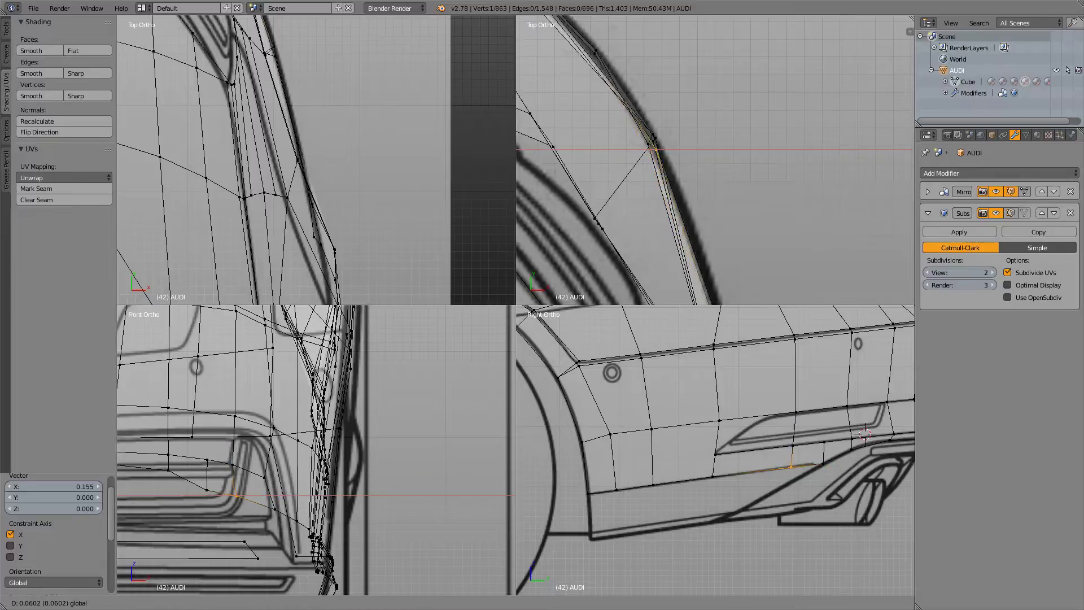
{"action": "key", "text": "Return"}
{"action": "key", "text": "g"}
{"action": "key", "text": "x"}
{"action": "key", "text": "Return"}
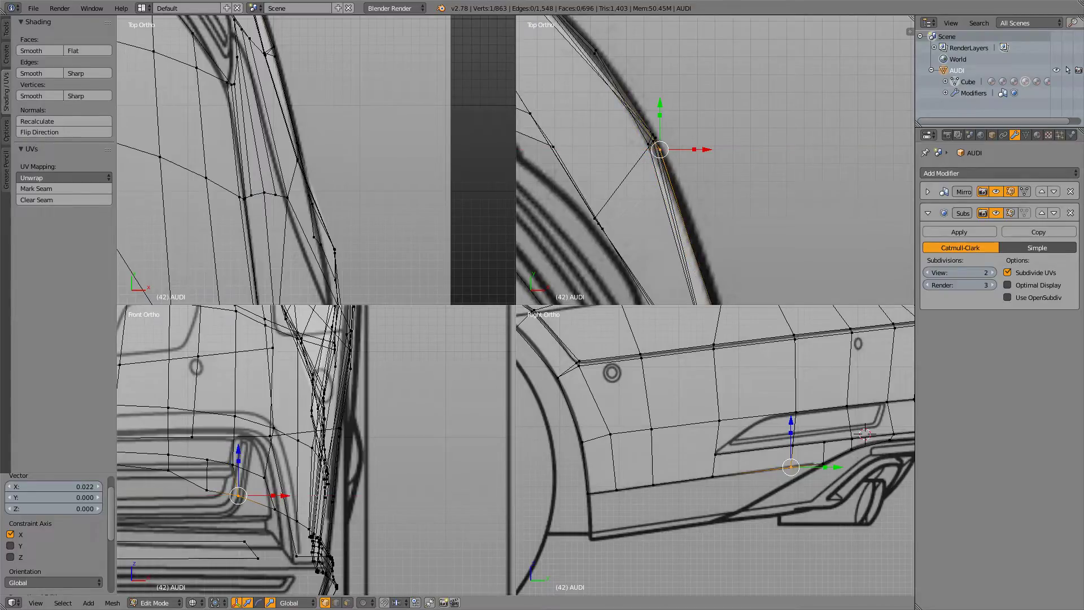
- Check three vertices of the edge row above the bottom border against the body outline in the top view
{"action": "right_click", "coordinate": [796, 412]}
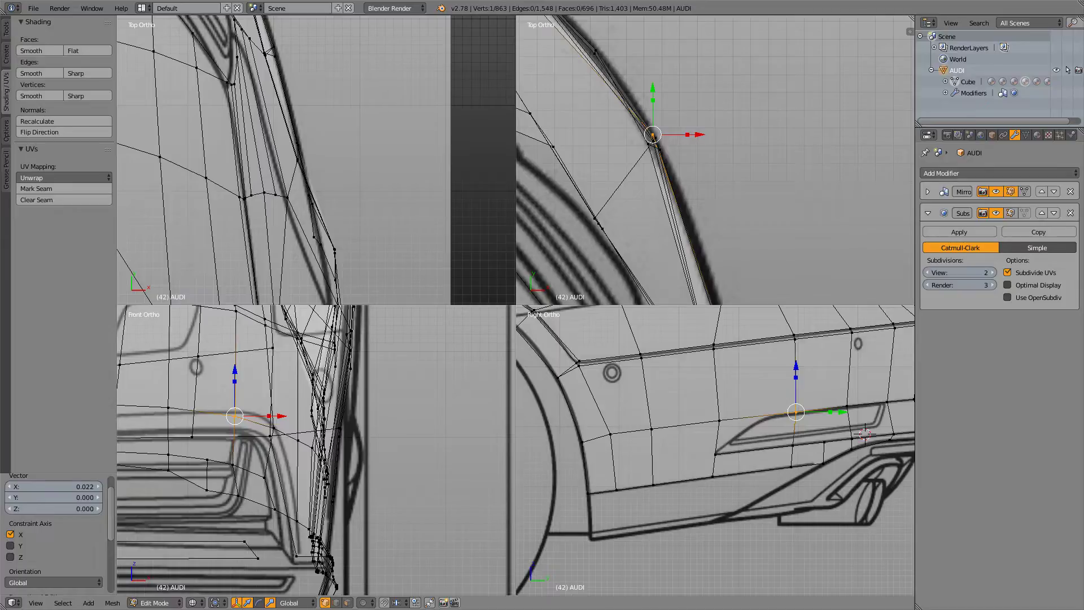
{"action": "right_click", "coordinate": [719, 421]}
{"action": "middle_click_drag", "start_coordinate": [705, 243], "coordinate": [650, 93], "text": "shift"}
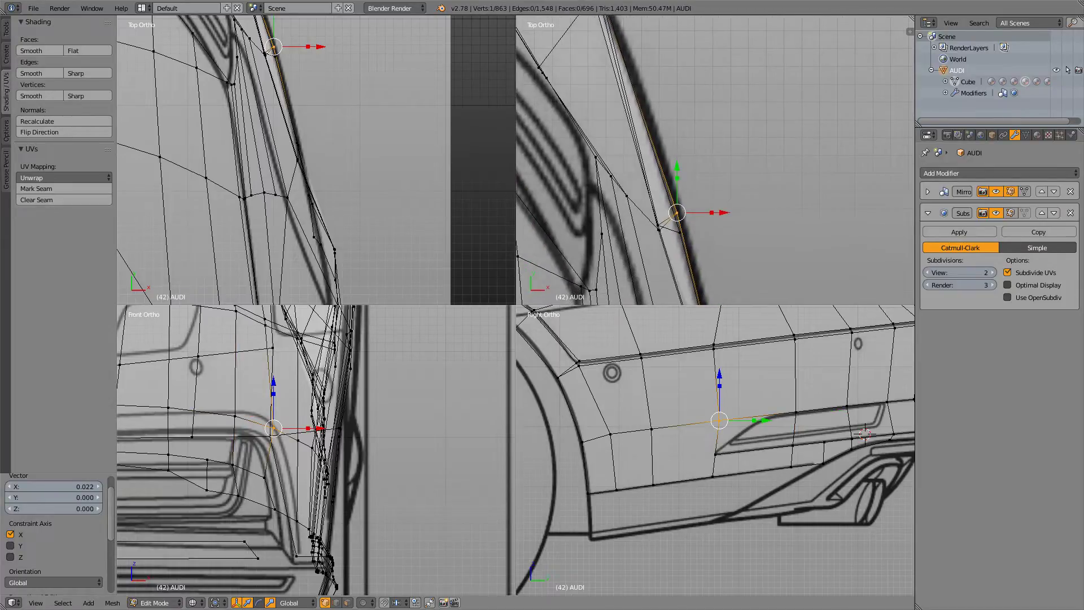
{"action": "right_click", "coordinate": [651, 428]}
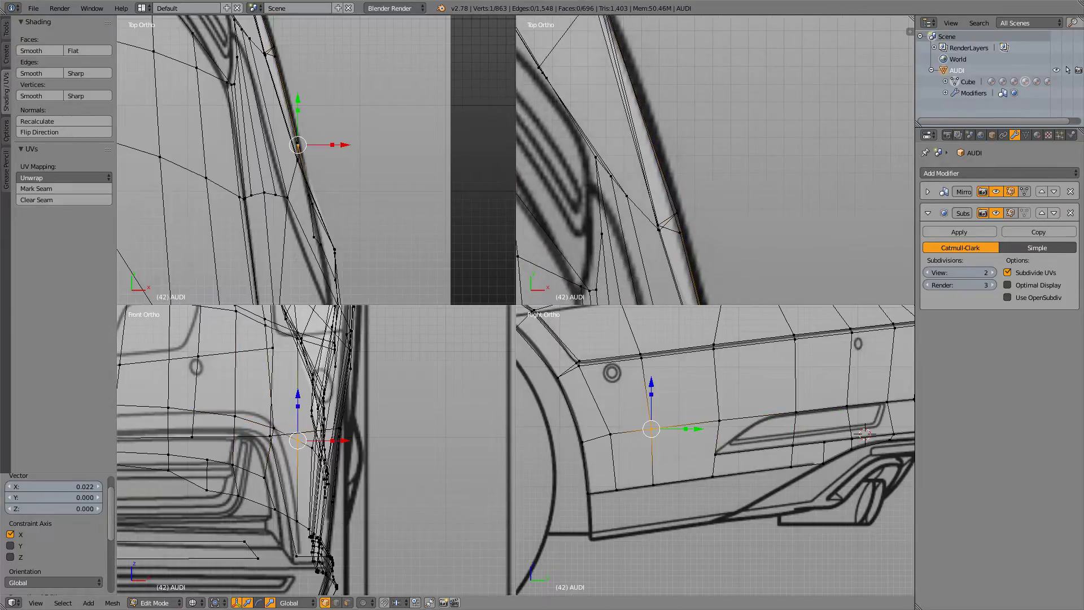
{"action": "middle_click_drag", "start_coordinate": [700, 277], "coordinate": [668, 40], "text": "shift"}
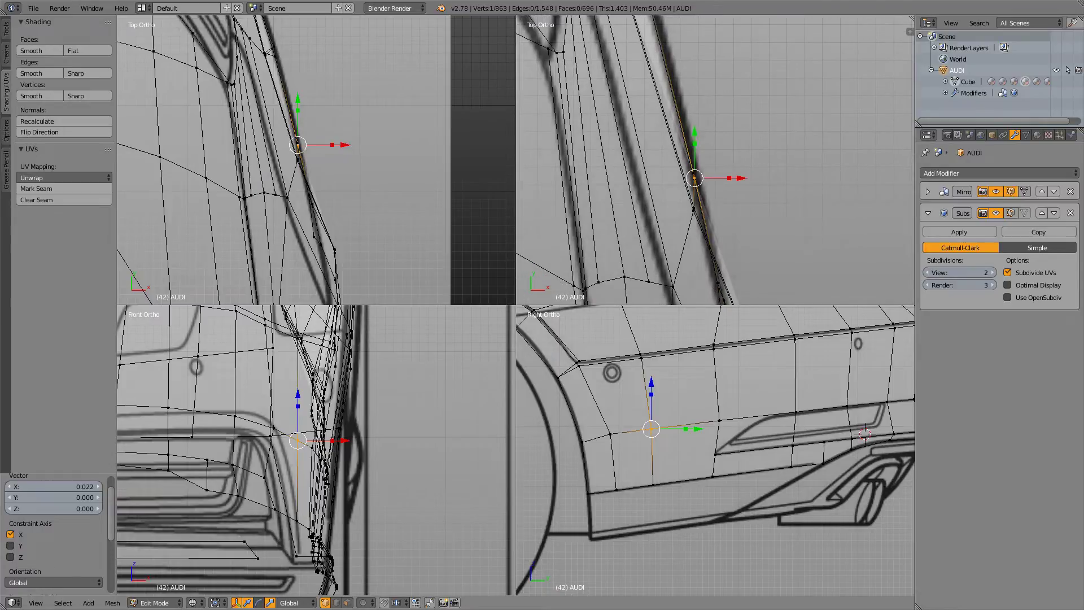
- Inspect the smoothed rear bumper in Object Mode with solid shading, in the side view and an orbited perspective view
{"action": "scroll", "coordinate": [716, 450], "scroll_direction": "down", "scroll_amount": 5}
{"action": "key", "text": "z"}
{"action": "key", "text": "Tab"}
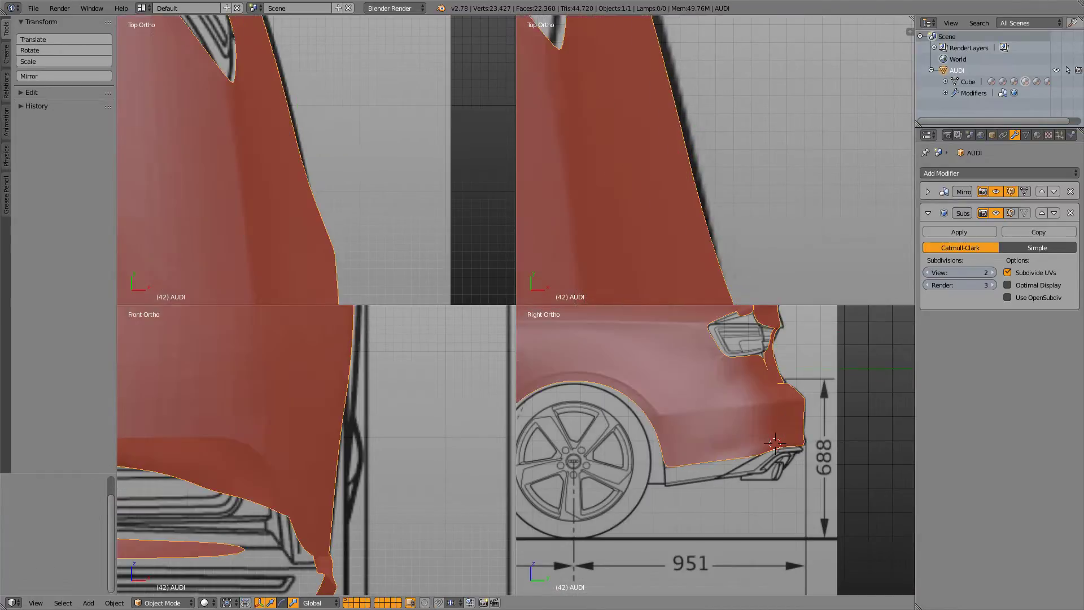
{"action": "scroll", "coordinate": [775, 444], "scroll_direction": "down", "scroll_amount": 4}
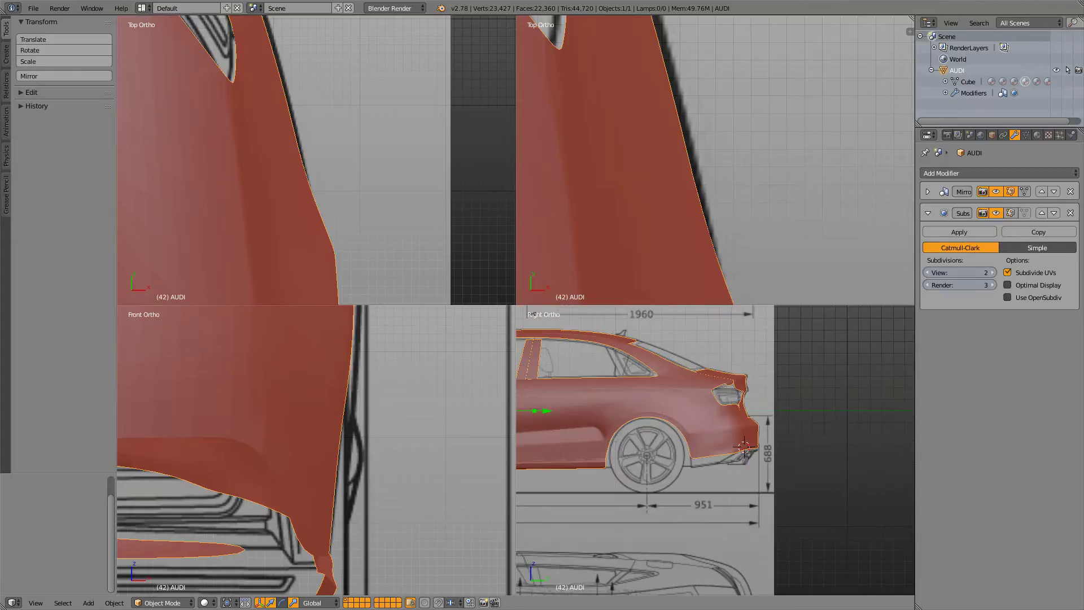
{"action": "mouse_move", "coordinate": [694, 429]}
{"action": "middle_mouse_down", "text": "shift"}
{"action": "mouse_move", "coordinate": [747, 359]}
{"action": "mouse_move", "coordinate": [700, 419]}
{"action": "middle_mouse_up", "text": "shift"}
{"action": "scroll", "coordinate": [747, 359], "scroll_direction": "up", "scroll_amount": 4}
{"action": "scroll", "coordinate": [747, 360], "scroll_direction": "down", "scroll_amount": 4}
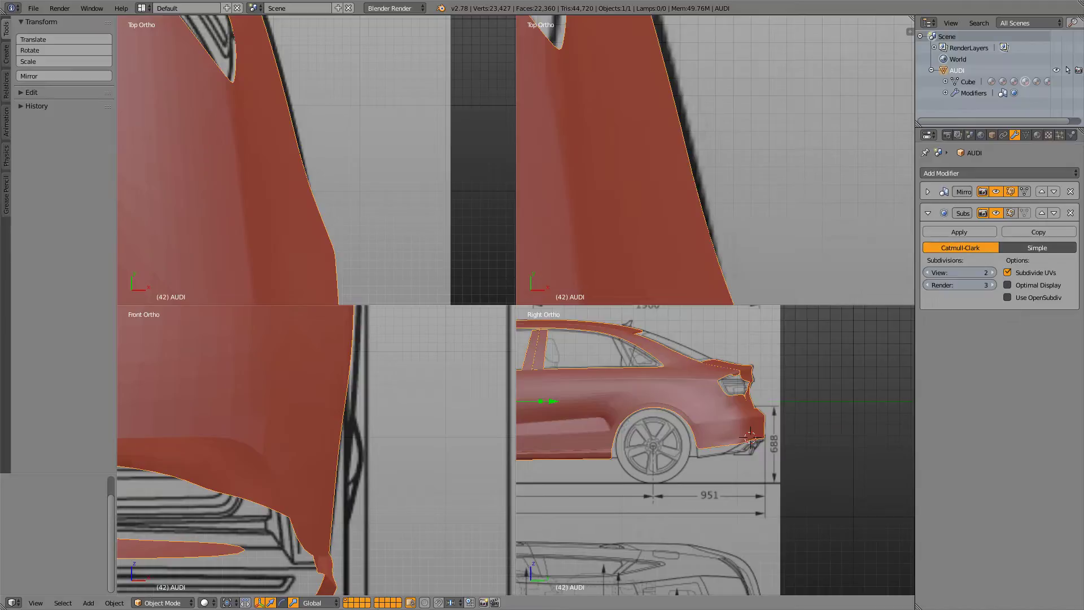
{"action": "middle_click_drag", "start_coordinate": [706, 144], "coordinate": [762, 180]}
{"action": "scroll", "coordinate": [762, 181], "scroll_direction": "down", "scroll_amount": 9}
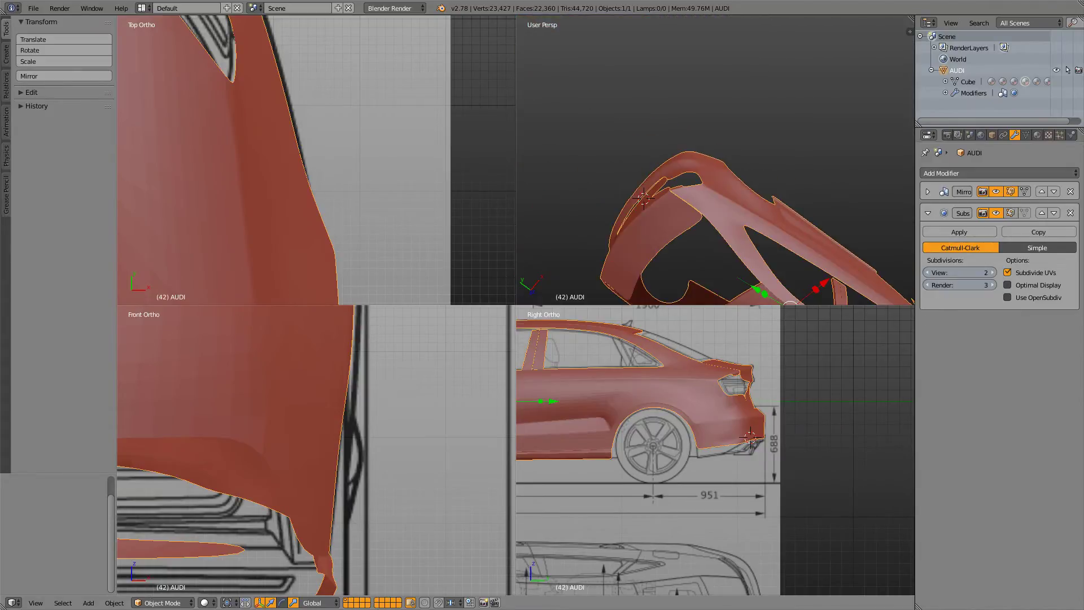
{"action": "middle_click_drag", "start_coordinate": [666, 214], "coordinate": [650, 249]}
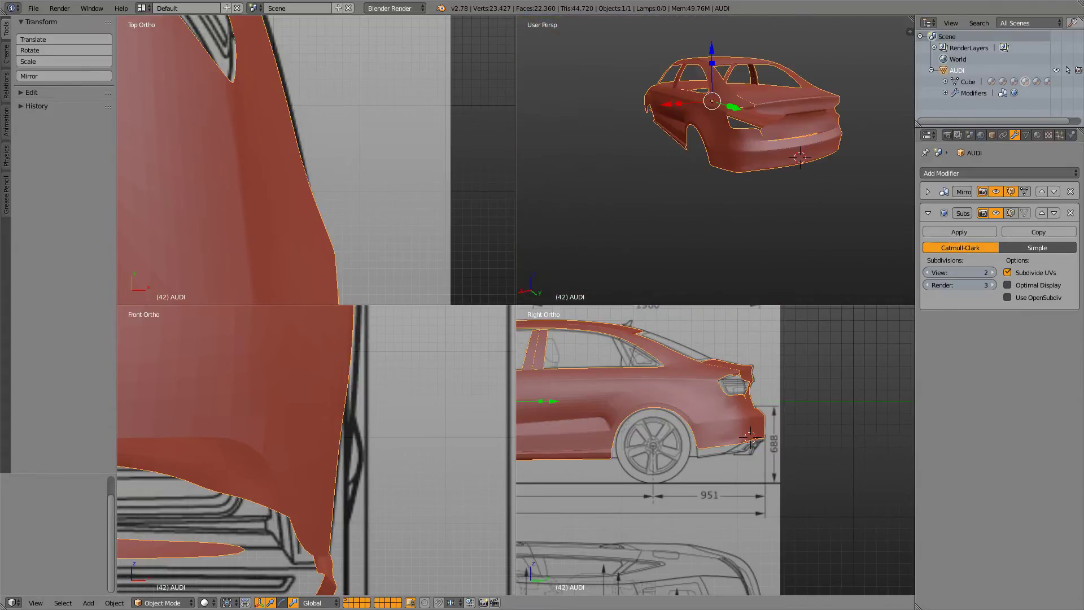
{"action": "scroll", "coordinate": [716, 160], "scroll_direction": "up", "scroll_amount": 8}
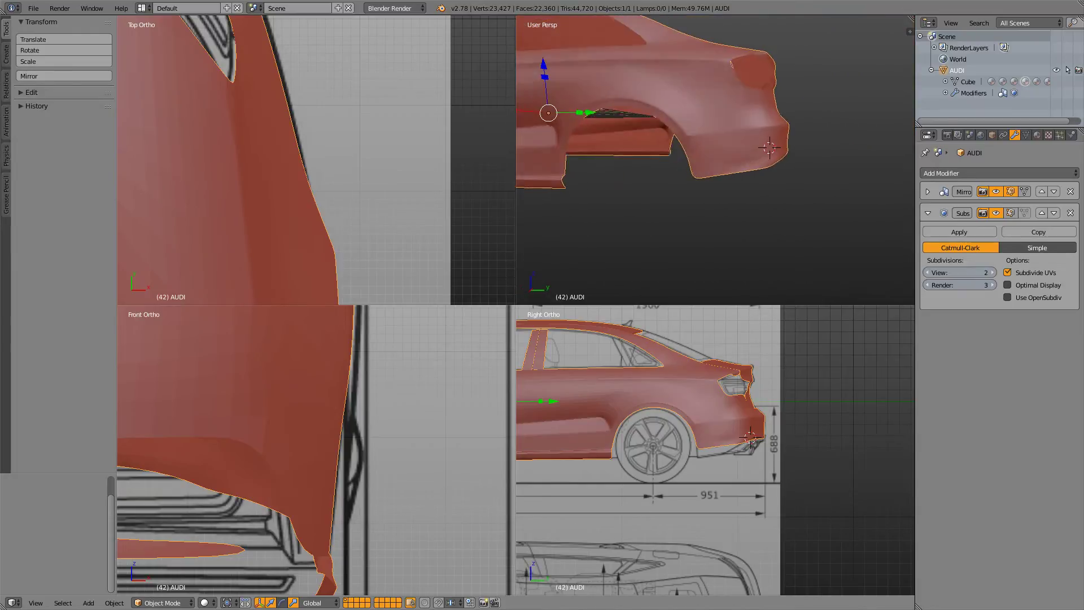
{"action": "scroll", "coordinate": [718, 450], "scroll_direction": "up", "scroll_amount": 5}
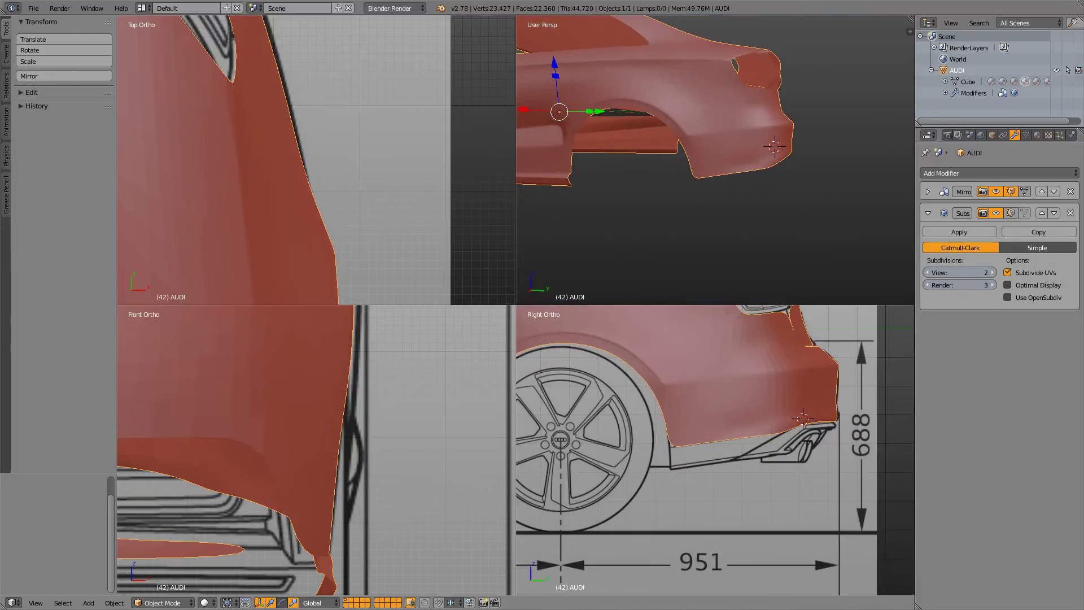
- Compare the lower rear bumper's smoothed surface with its editable mesh in the side view
{"action": "scroll", "coordinate": [714, 450], "scroll_direction": "up", "scroll_amount": 4}
{"action": "key", "text": "Tab"}
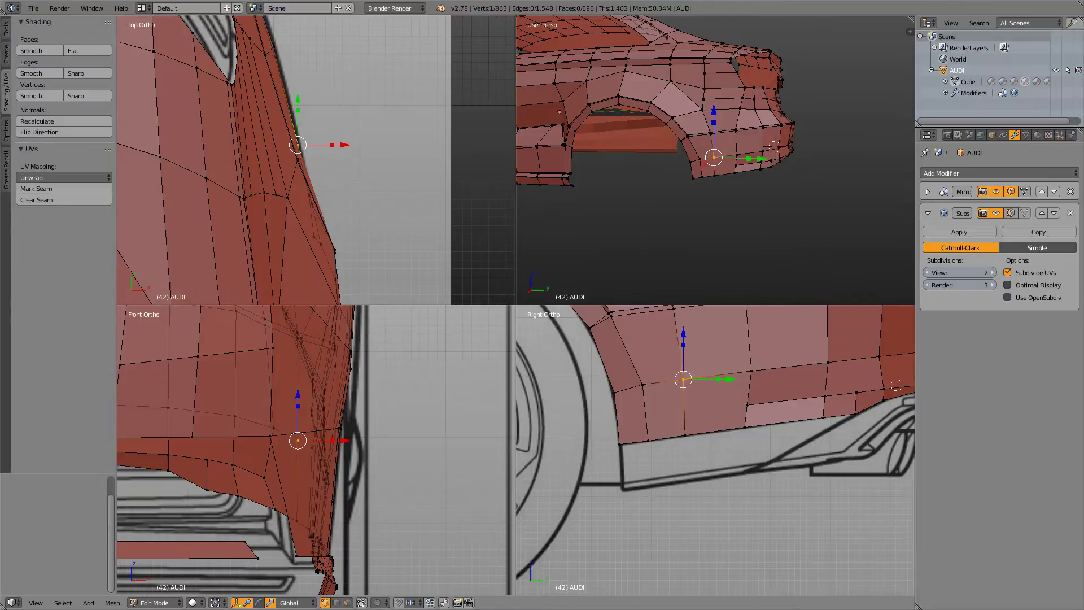
{"action": "key", "text": "Tab"}
{"action": "key", "text": "Tab"}
{"action": "key", "text": "Tab"}
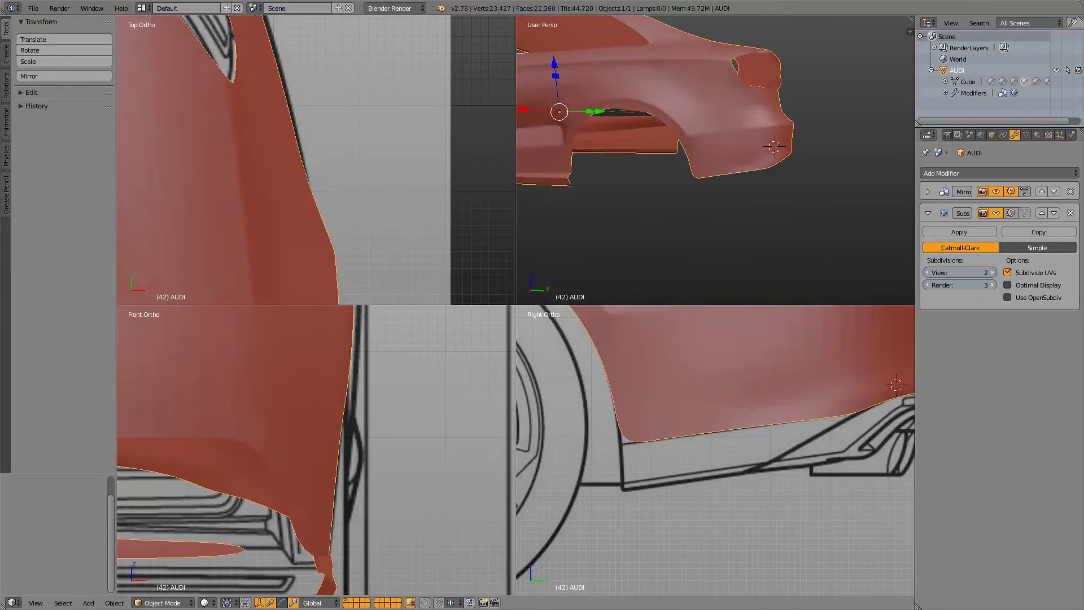
{"action": "key", "text": "Tab"}
{"action": "key", "text": "Tab"}
{"action": "key", "text": "Tab"}
{"action": "middle_click_drag", "start_coordinate": [734, 423], "coordinate": [666, 474], "text": "shift"}
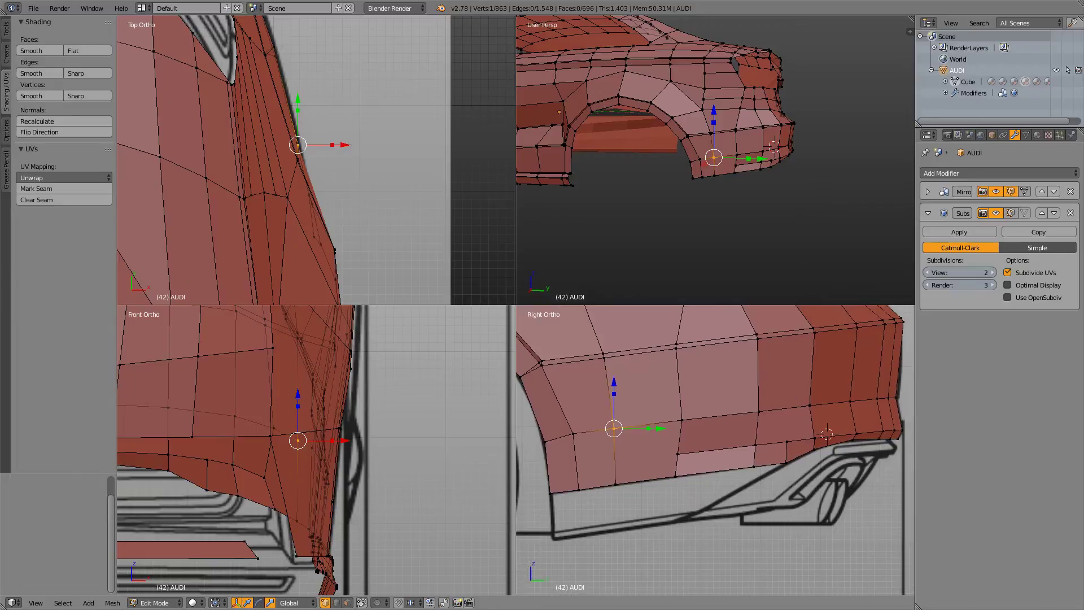
- Dissolve the short horizontal edge below the vent's front part in the bumper's lower face row
{"action": "key", "text": "ctrl+Tab"}
{"action": "left_click", "coordinate": [689, 461]}
{"action": "right_click", "coordinate": [708, 451]}
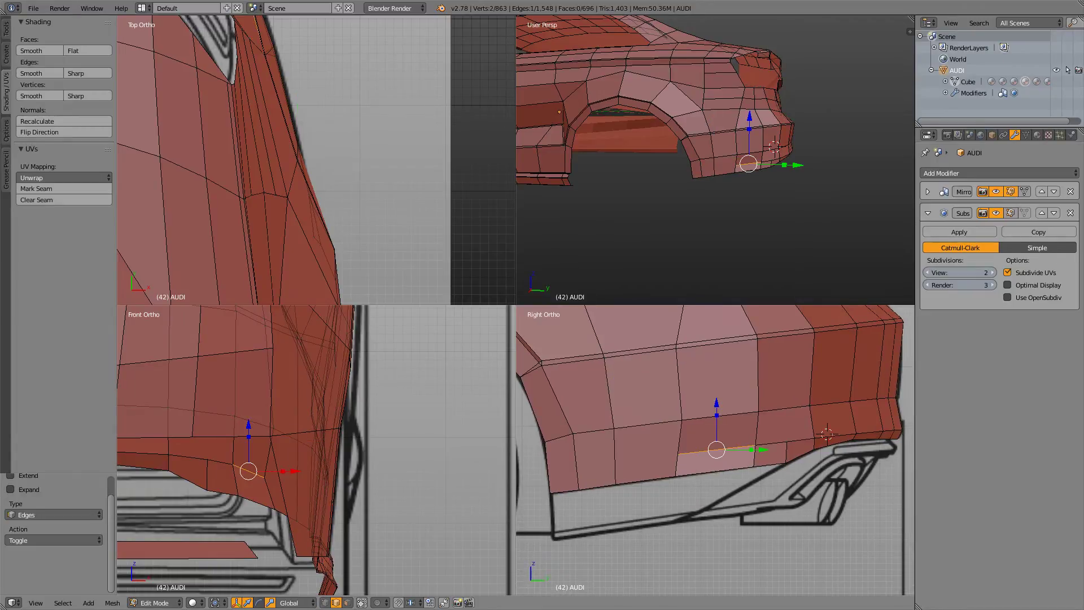
{"action": "key", "text": "x"}
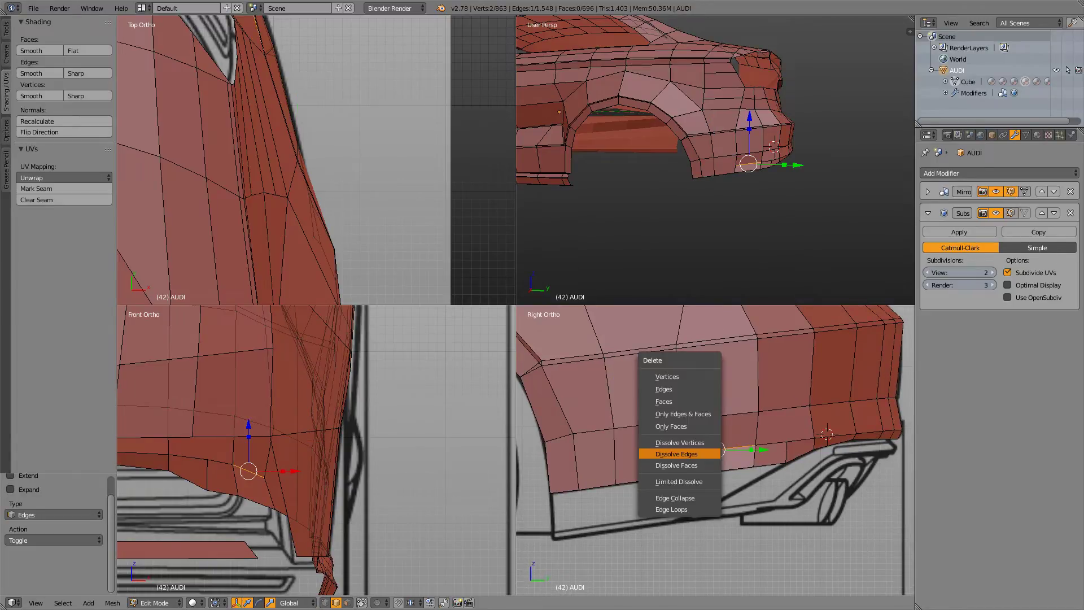
{"action": "left_click", "coordinate": [692, 450]}
{"action": "key", "text": "Tab"}
{"action": "key", "text": "Tab"}
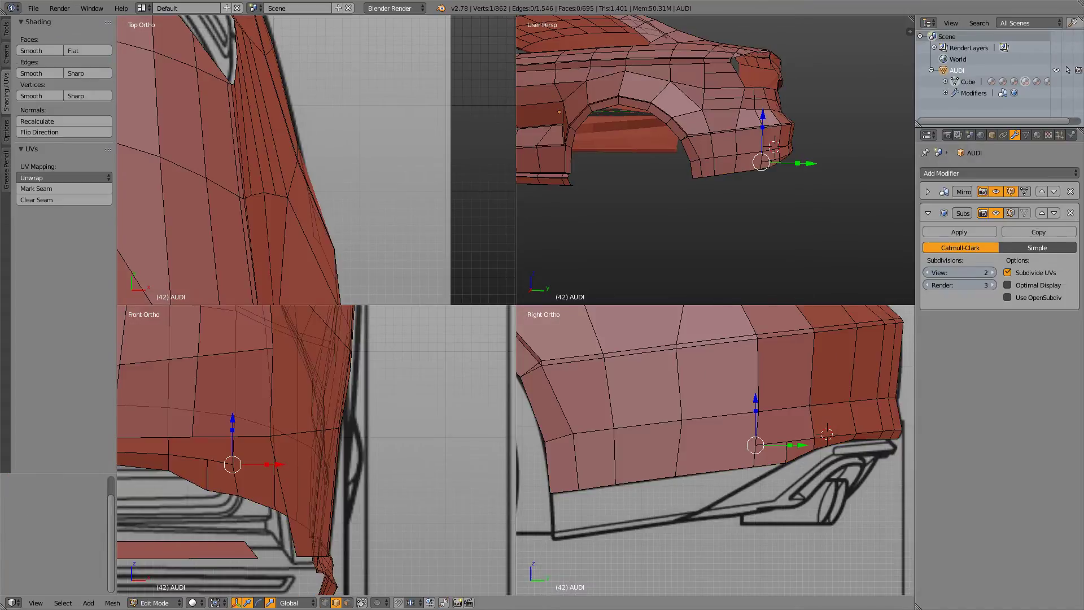
- Knife-cut a new edge row from the wheel-arch border through the vent's front tip to the existing vertex beneath the vent
{"action": "key", "text": "z"}
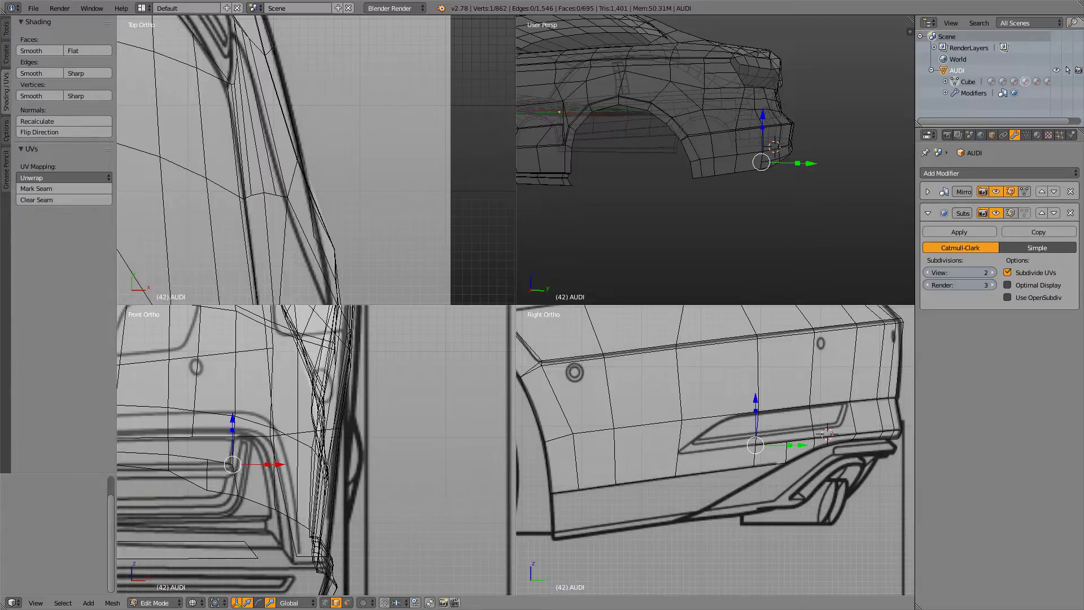
{"action": "key", "text": "k"}
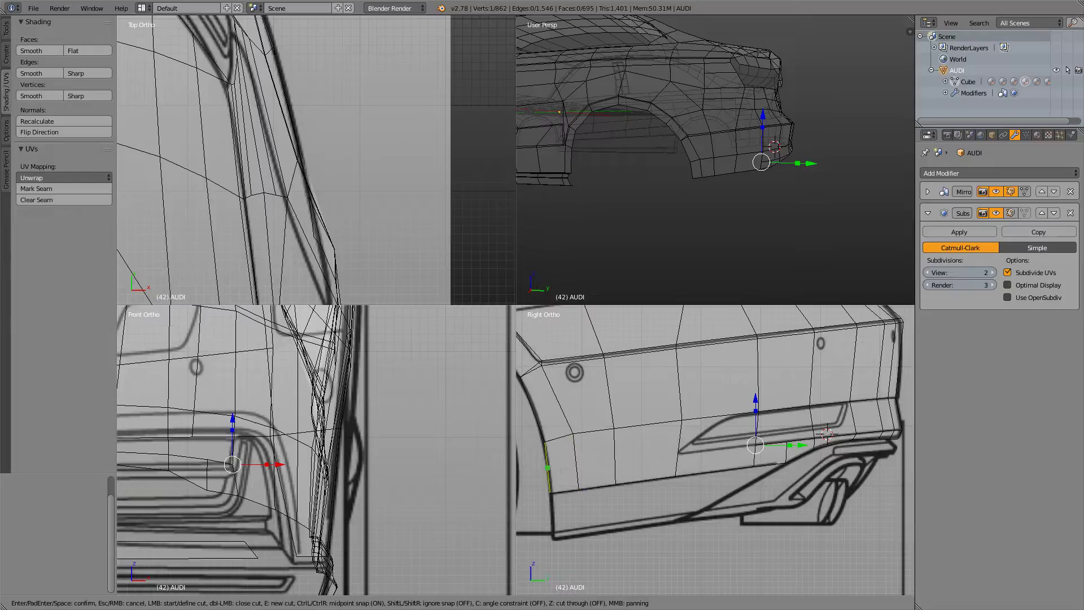
{"action": "left_click", "coordinate": [547, 468]}
{"action": "left_click", "coordinate": [614, 457]}
{"action": "left_click", "coordinate": [677, 454]}
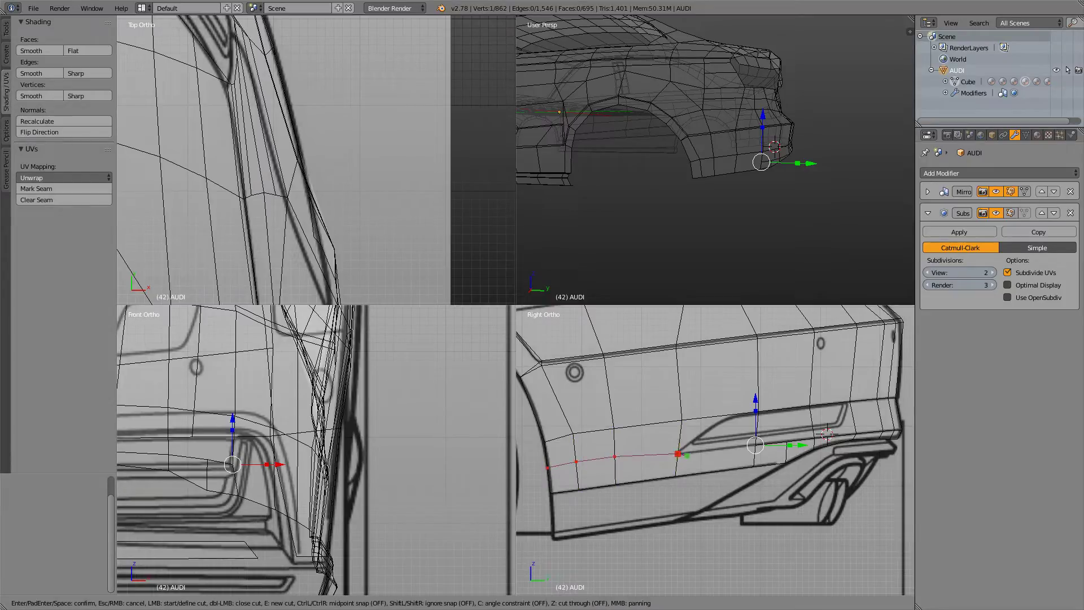
{"action": "key", "text": "ctrl"}
{"action": "left_click", "coordinate": [756, 445]}
{"action": "key", "text": "Return"}
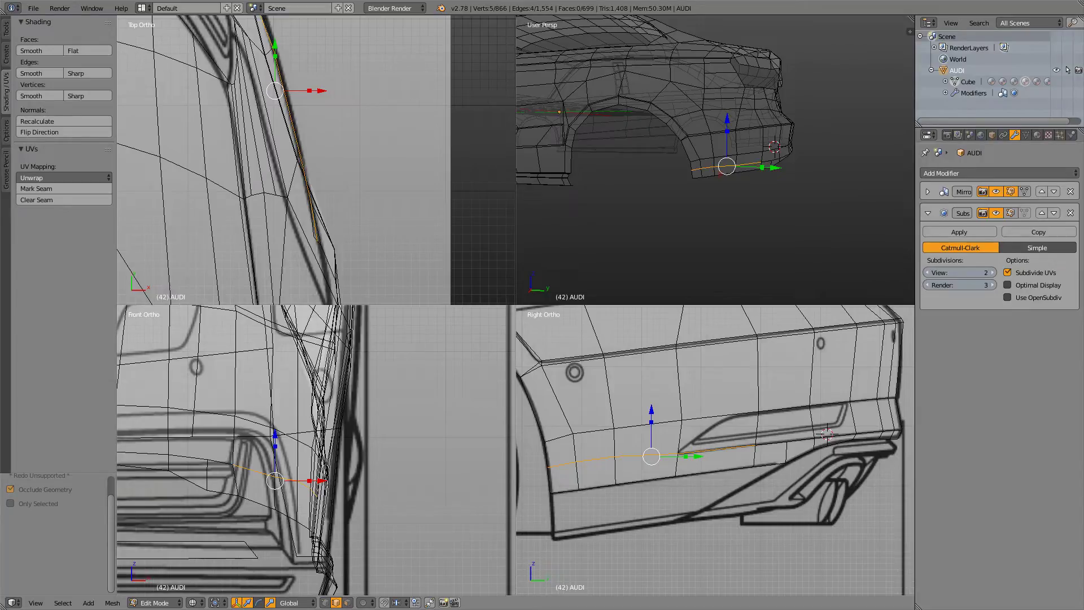
- Inspect the bumper's lower side with the new cut, as smooth surface and as mesh, in side and orbited perspective views
{"action": "middle_click_drag", "start_coordinate": [678, 457], "coordinate": [750, 420], "text": "shift"}
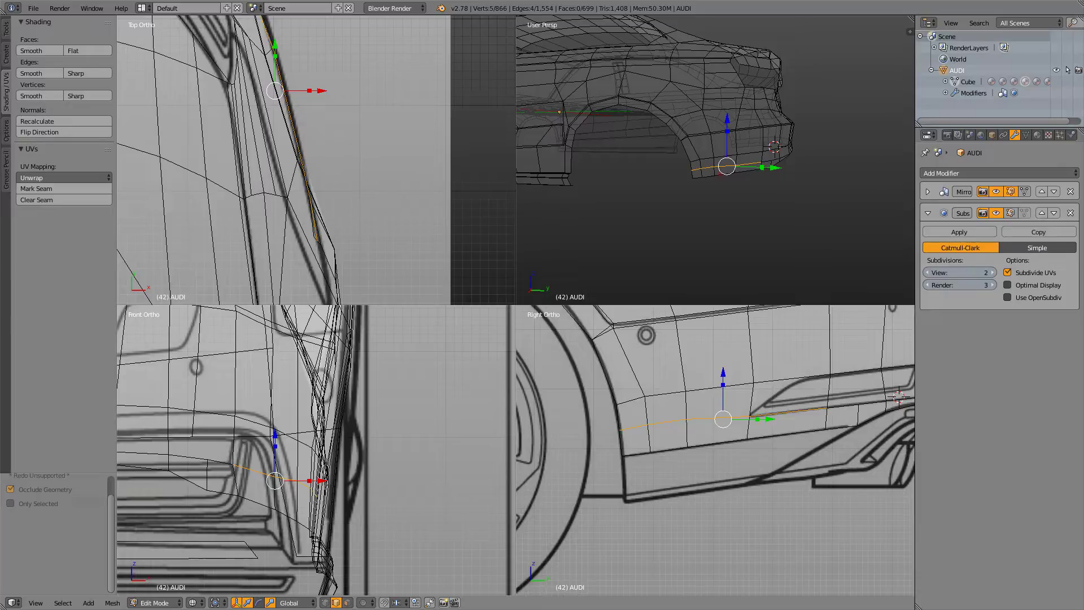
{"action": "right_click", "coordinate": [717, 443]}
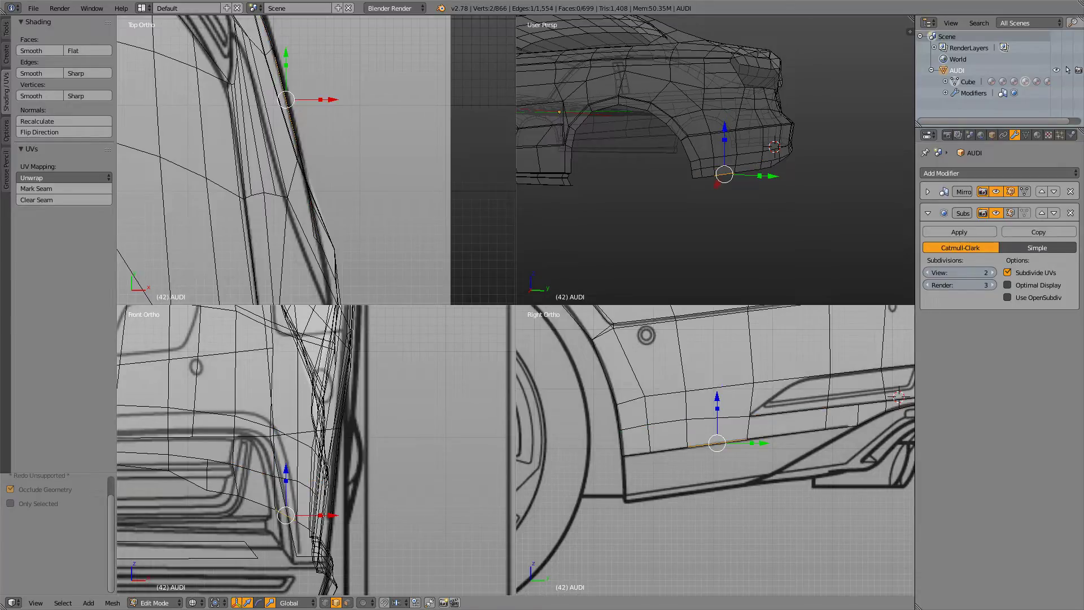
{"action": "key", "text": "z"}
{"action": "key", "text": "Tab"}
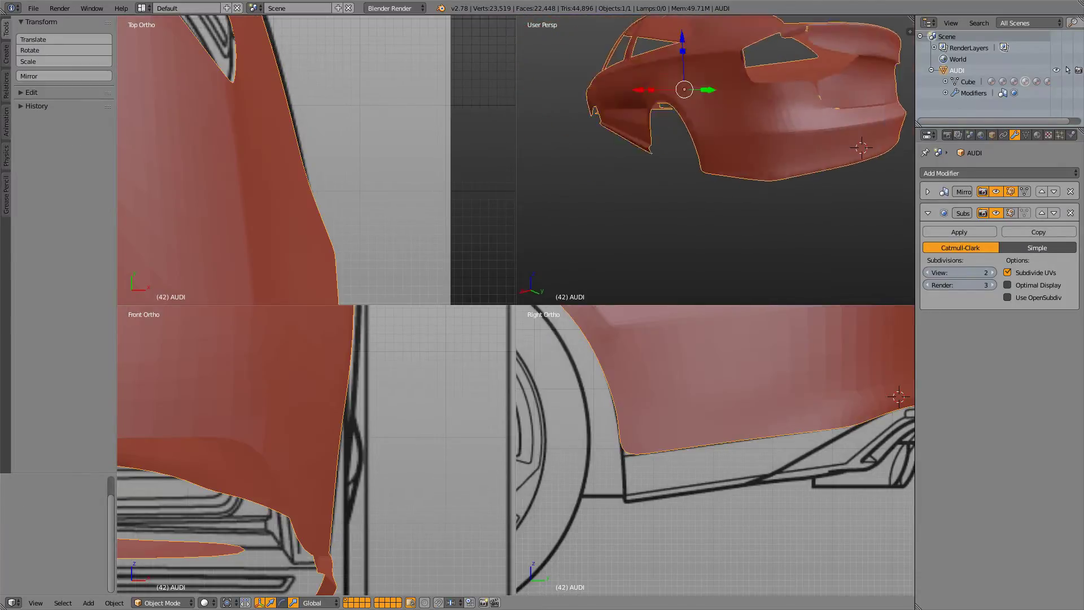
{"action": "middle_click_drag", "start_coordinate": [723, 169], "coordinate": [776, 148]}
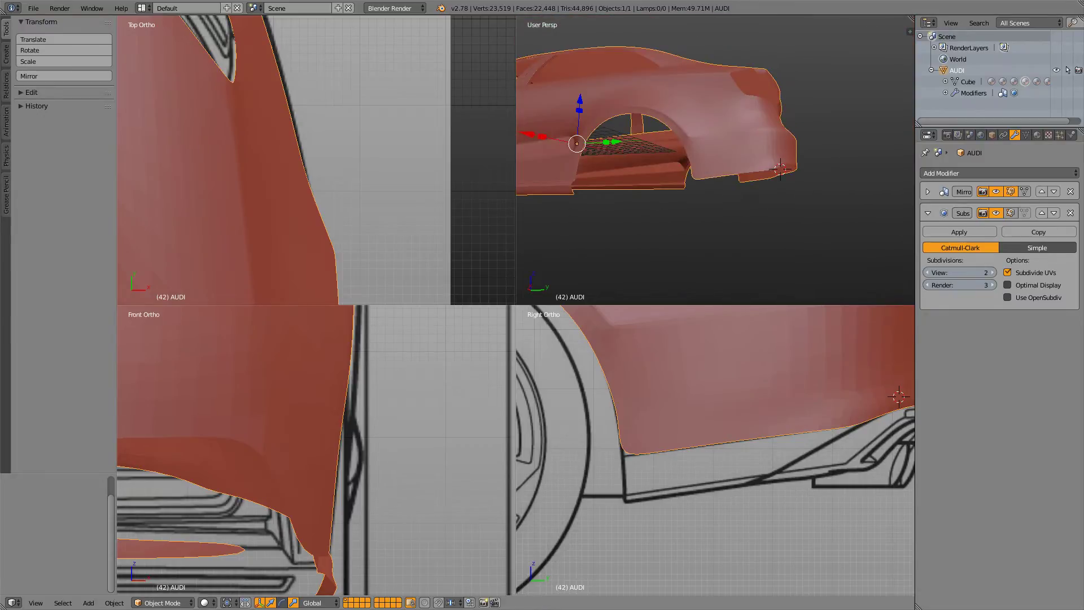
{"action": "key", "text": "Tab"}
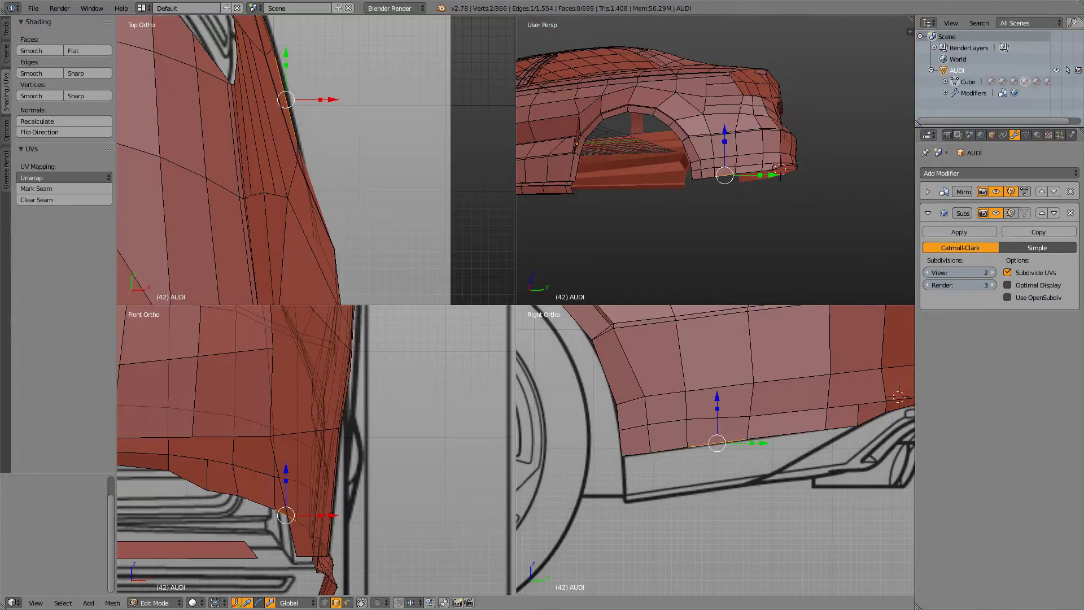
{"action": "middle_click_drag", "start_coordinate": [746, 429], "coordinate": [643, 500], "text": "shift"}
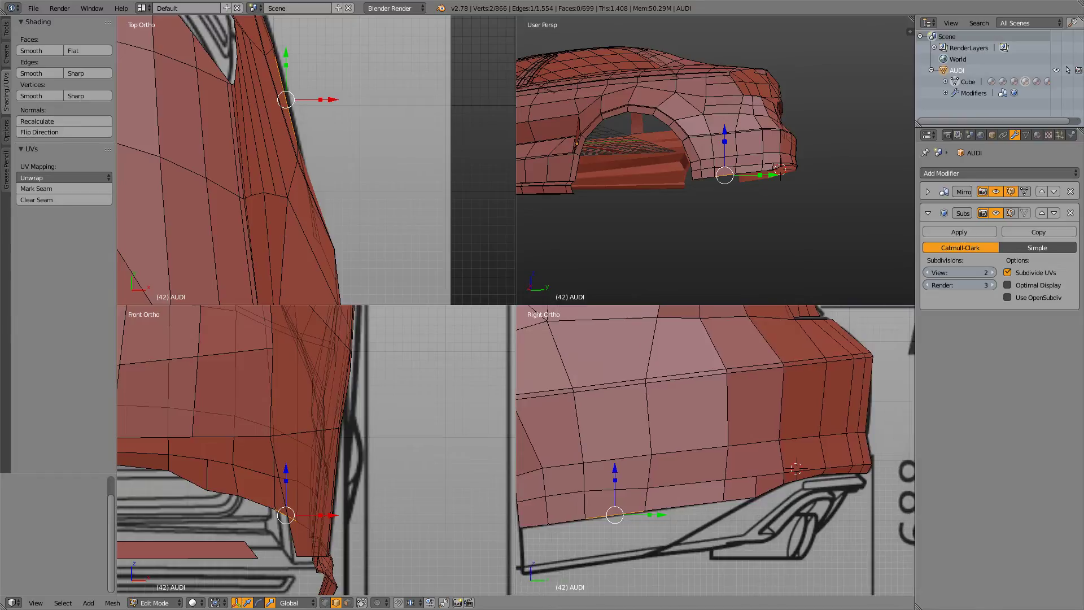
{"action": "middle_click_drag", "start_coordinate": [785, 170], "coordinate": [714, 189]}
{"action": "scroll", "coordinate": [714, 183], "scroll_direction": "up", "scroll_amount": 2}
{"action": "scroll", "coordinate": [714, 184], "scroll_direction": "up", "scroll_amount": 1}
{"action": "key", "text": "Tab"}
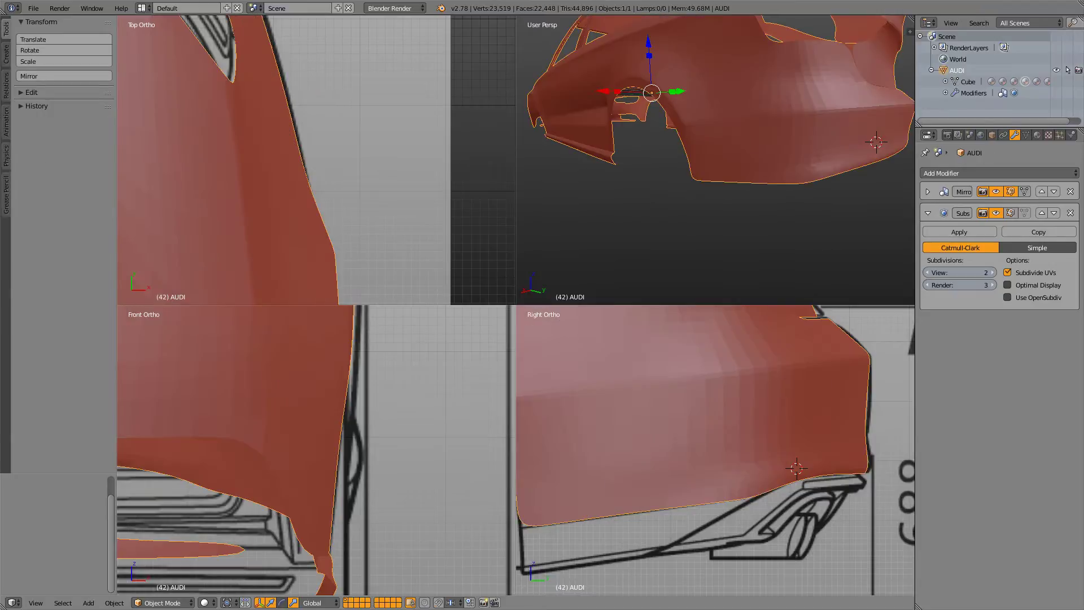
{"action": "key", "text": "Tab"}
{"action": "middle_click_drag", "start_coordinate": [677, 479], "coordinate": [754, 422], "text": "shift"}
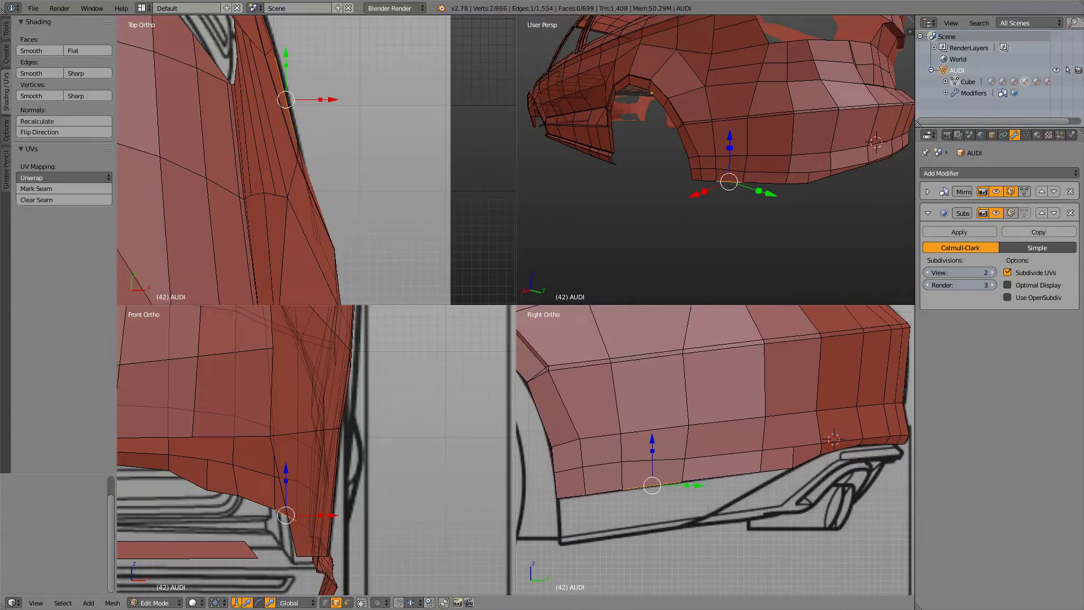
- Extrude the five bottom-border edges from the wheel arch to below the vent downward 0.776 along Z, to the blueprint's lower bumper line
{"action": "key", "text": "z"}
{"action": "key", "text": "ctrl+Tab"}
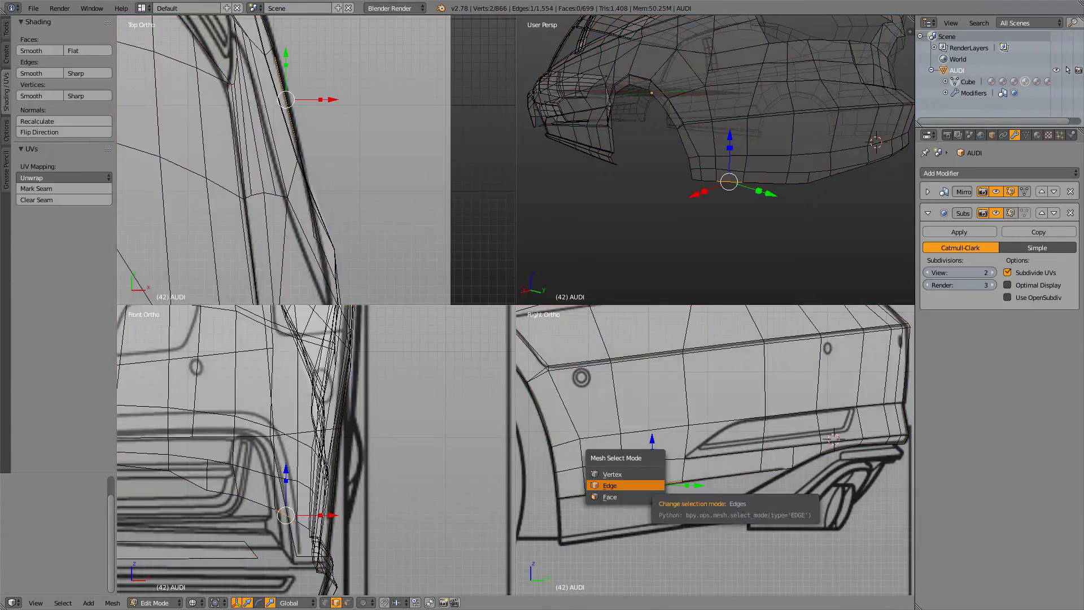
{"action": "left_click", "coordinate": [649, 486]}
{"action": "right_click", "coordinate": [648, 486], "text": "alt"}
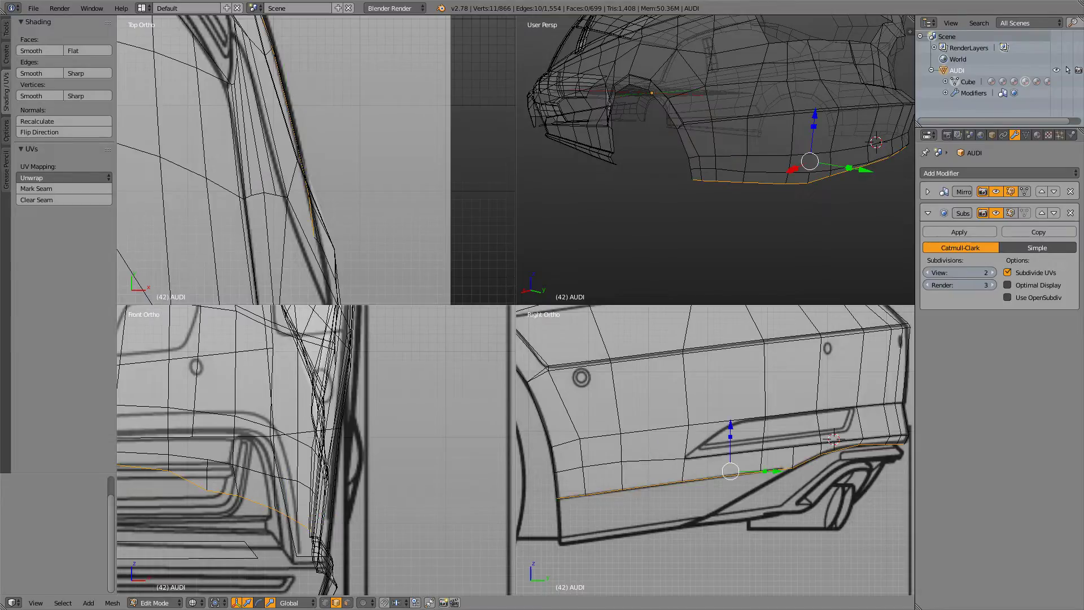
{"action": "middle_click_drag", "start_coordinate": [715, 450], "coordinate": [631, 415], "text": "shift"}
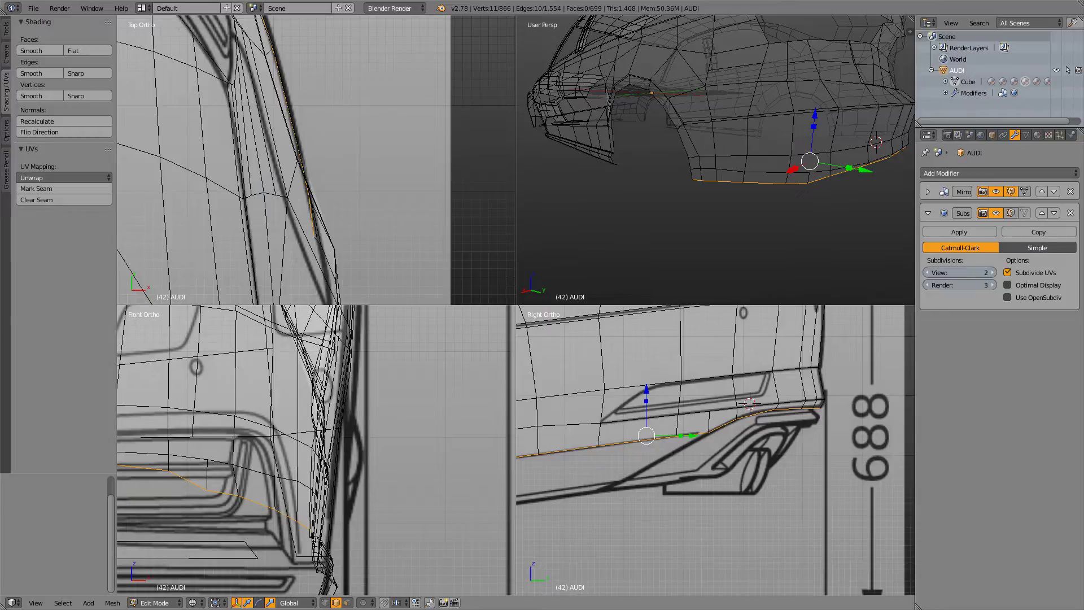
{"action": "right_click", "coordinate": [695, 436]}
{"action": "middle_click_drag", "start_coordinate": [694, 436], "coordinate": [732, 446], "text": "shift"}
{"action": "right_click", "coordinate": [564, 448], "text": "ctrl"}
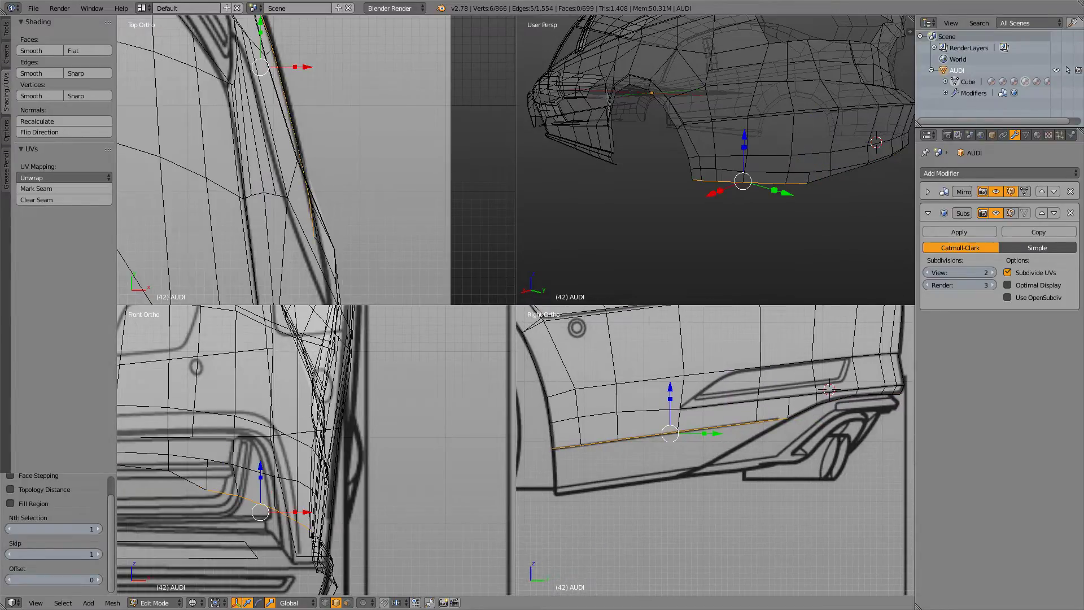
{"action": "key", "text": "e"}
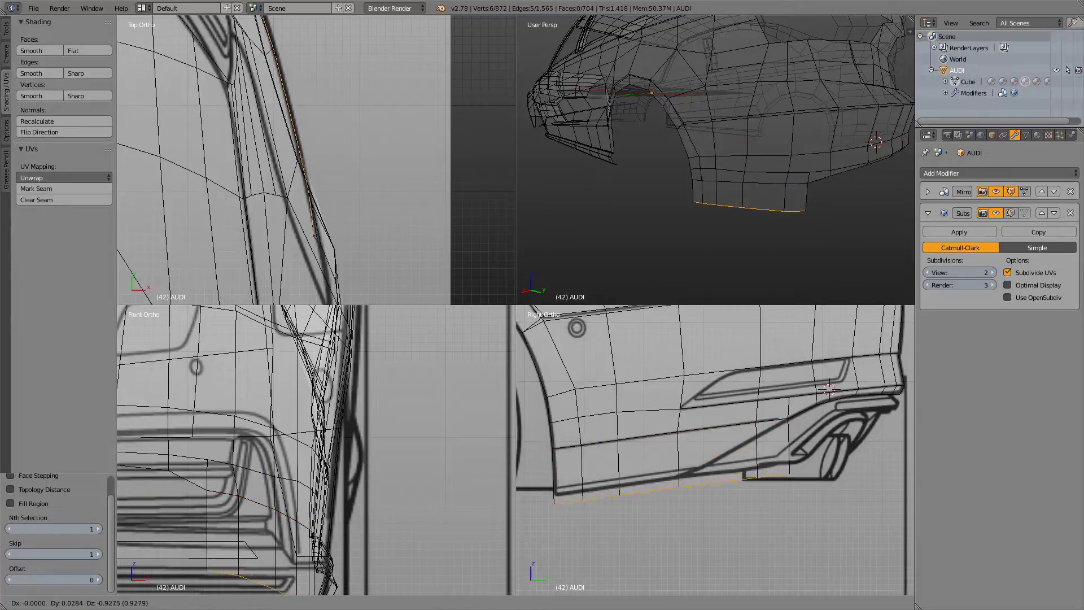
{"action": "key", "text": "Escape"}
{"action": "key", "text": "g"}
{"action": "key", "text": "z"}
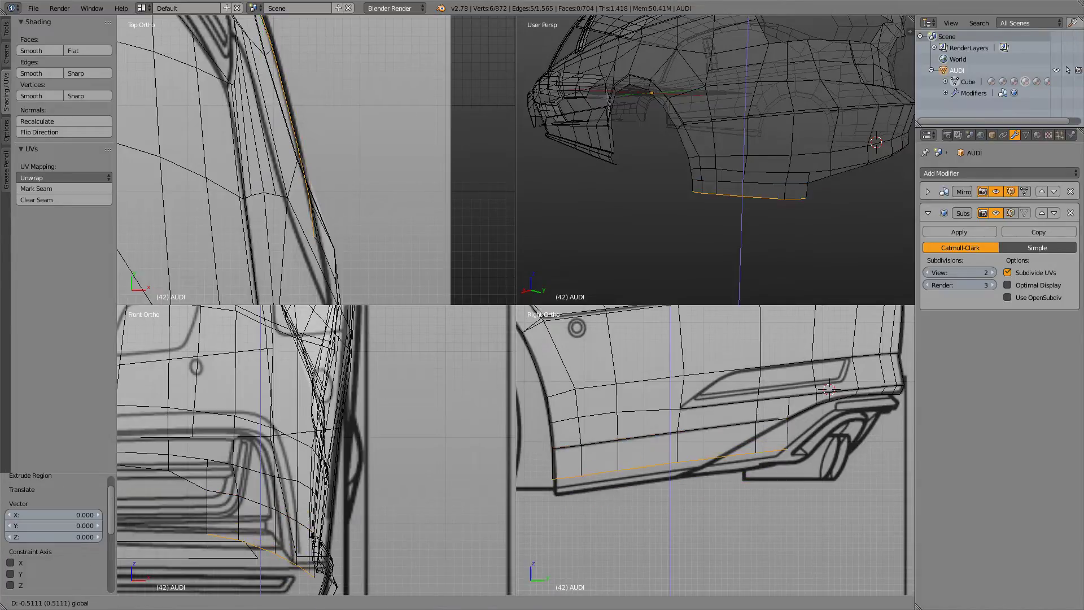
{"action": "key", "text": "Return"}
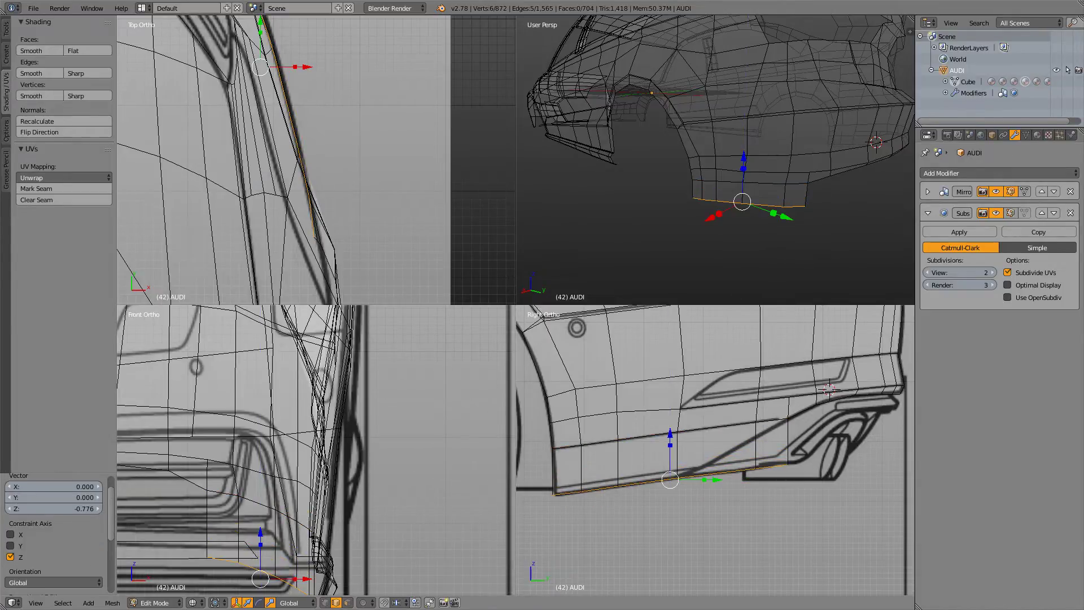
- Examine the lower rear bumper in the reference photo of the blue Audi A3
{"action": "middle_click_drag", "start_coordinate": [316, 112], "coordinate": [346, 208], "text": "shift"}
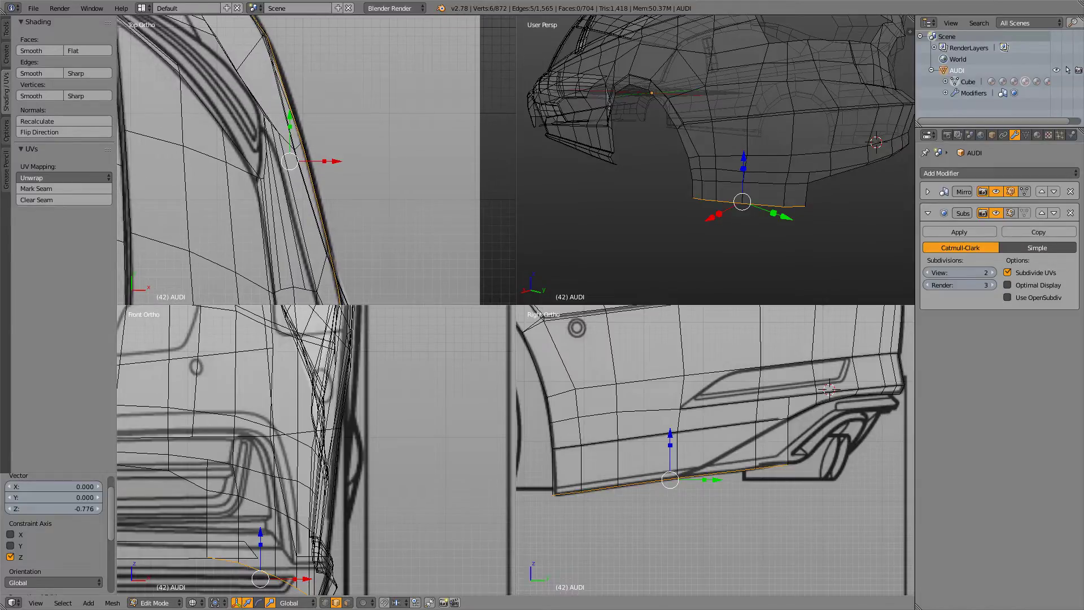
{"action": "key", "text": "alt+Tab"}
{"action": "scroll", "coordinate": [659, 263], "scroll_direction": "down", "scroll_amount": 6}
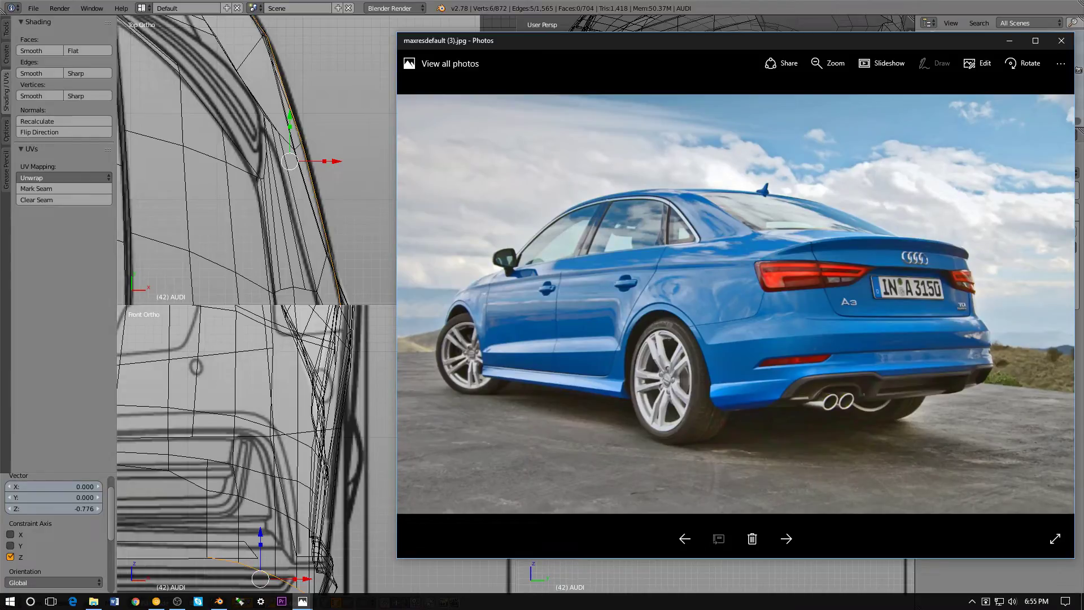
{"action": "key", "text": "alt+Tab"}
- Select the edge row where the extruded strip meets the bumper and compare it with the body outline in the top view
{"action": "key", "text": "ctrl+z"}
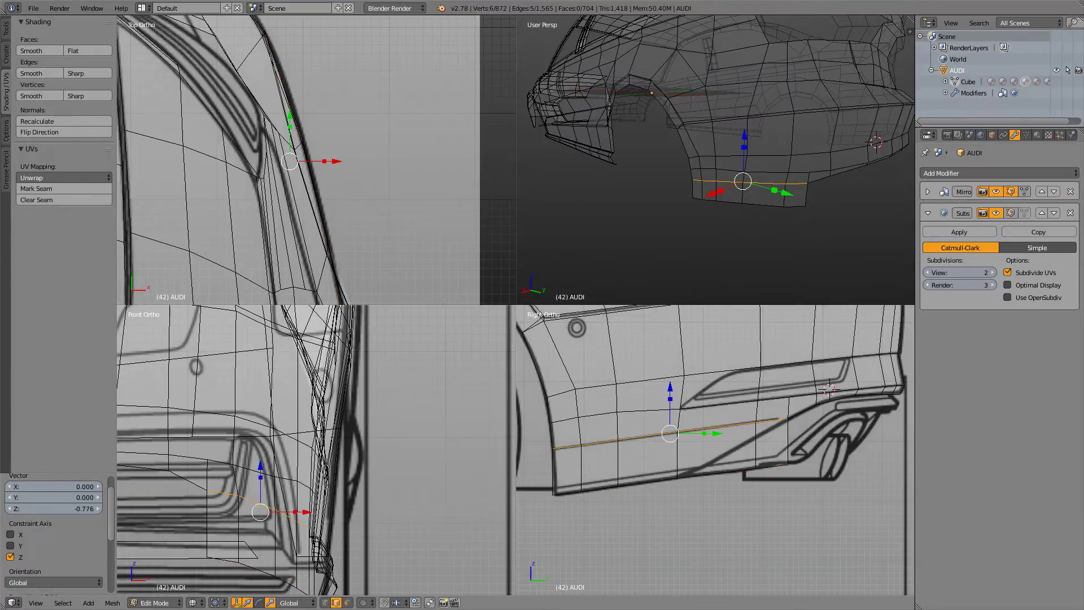
{"action": "middle_click_drag", "start_coordinate": [316, 169], "coordinate": [345, 164], "text": "shift"}
{"action": "scroll", "coordinate": [313, 160], "scroll_direction": "down", "scroll_amount": 3}
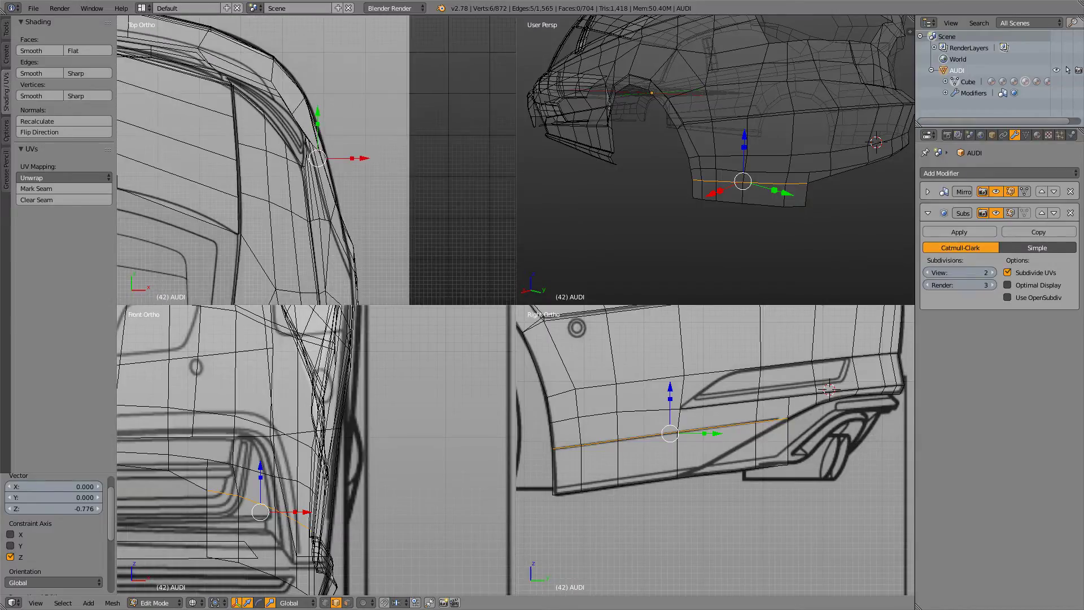
{"action": "scroll", "coordinate": [318, 157], "scroll_direction": "up", "scroll_amount": 4}
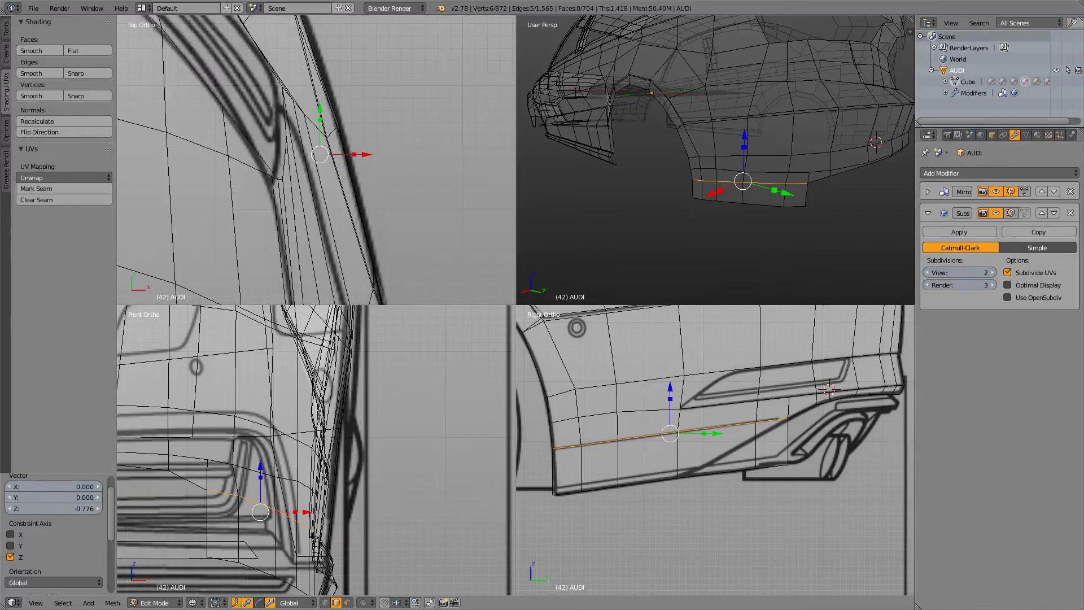
{"action": "key", "text": "z"}
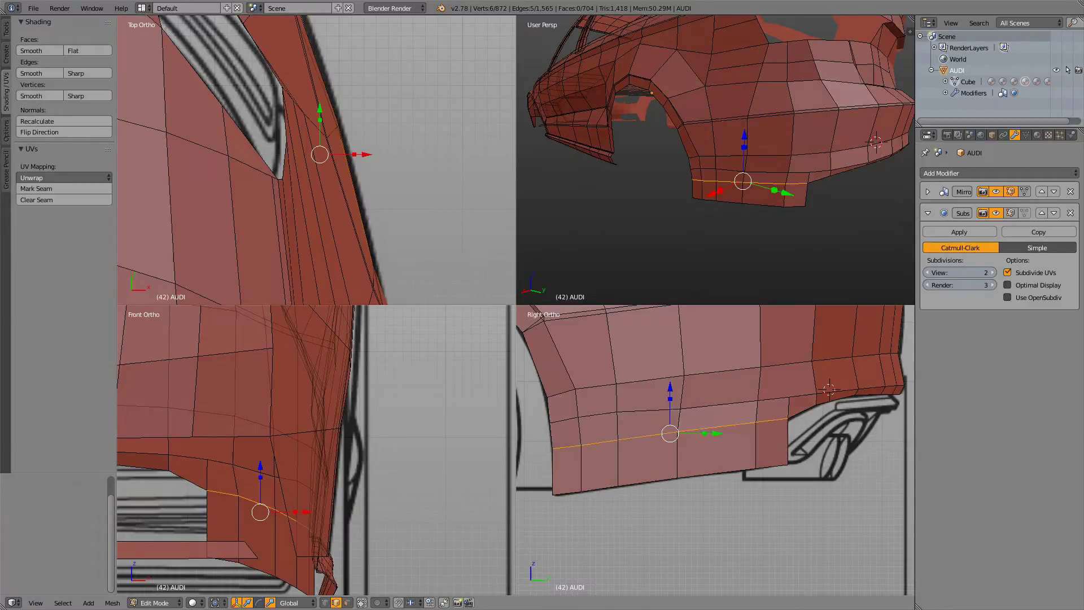
{"action": "key", "text": "z"}
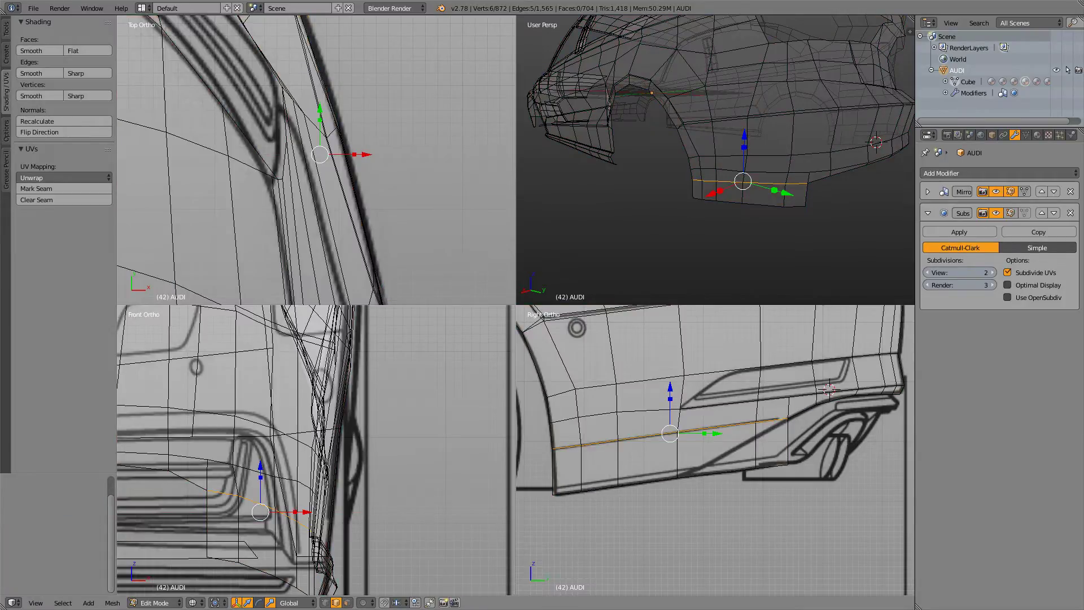
- Try to move the selected edge row slightly inward along X in the top view
{"action": "key", "text": "g"}
{"action": "key", "text": "x"}
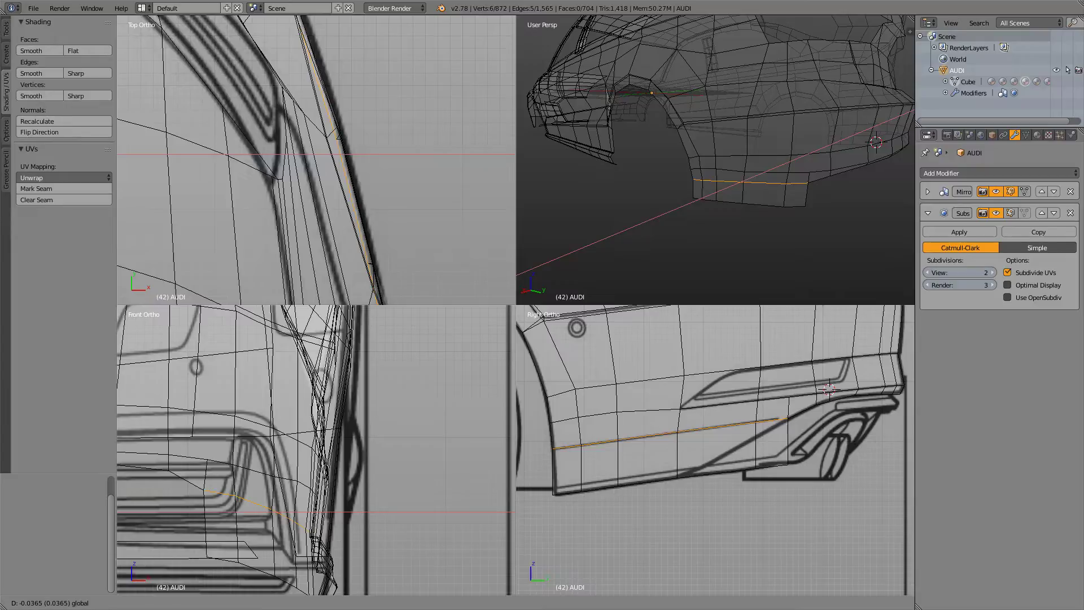
{"action": "key", "text": "Return"}
{"action": "key", "text": "ctrl+z"}
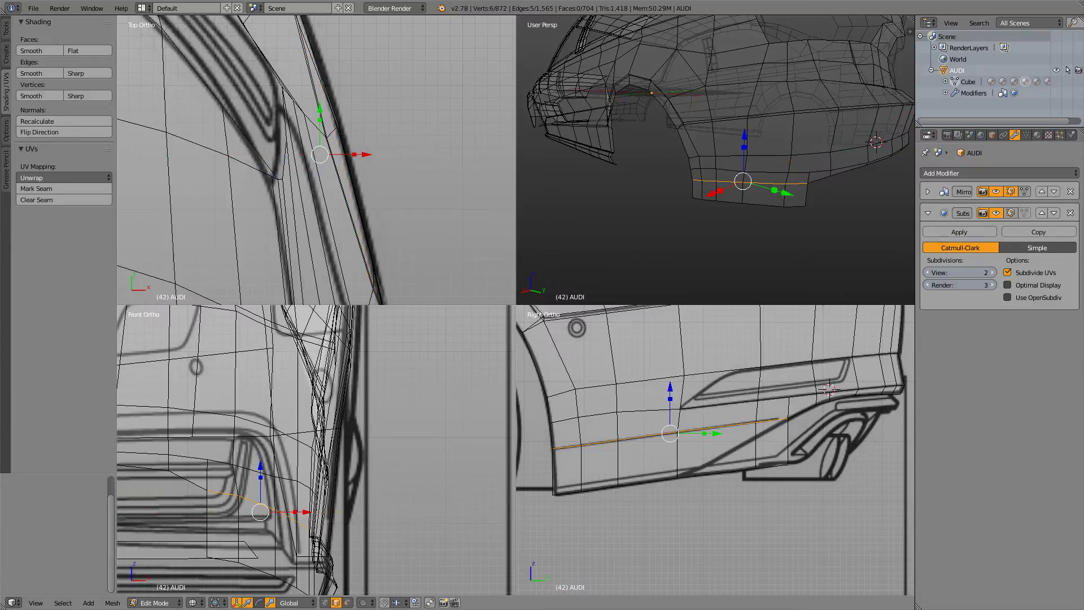
- Remove the rearmost edge from the selected upper row of the strip and move the remaining four edges -0.055 along X
{"action": "right_click", "coordinate": [797, 184], "text": "shift"}
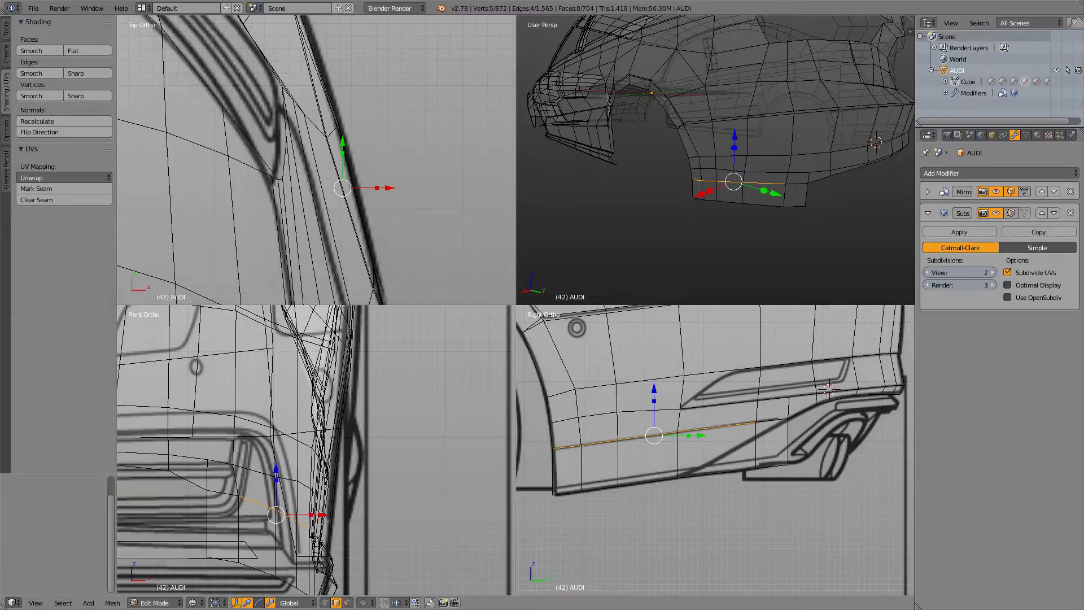
{"action": "key", "text": "g"}
{"action": "key", "text": "x"}
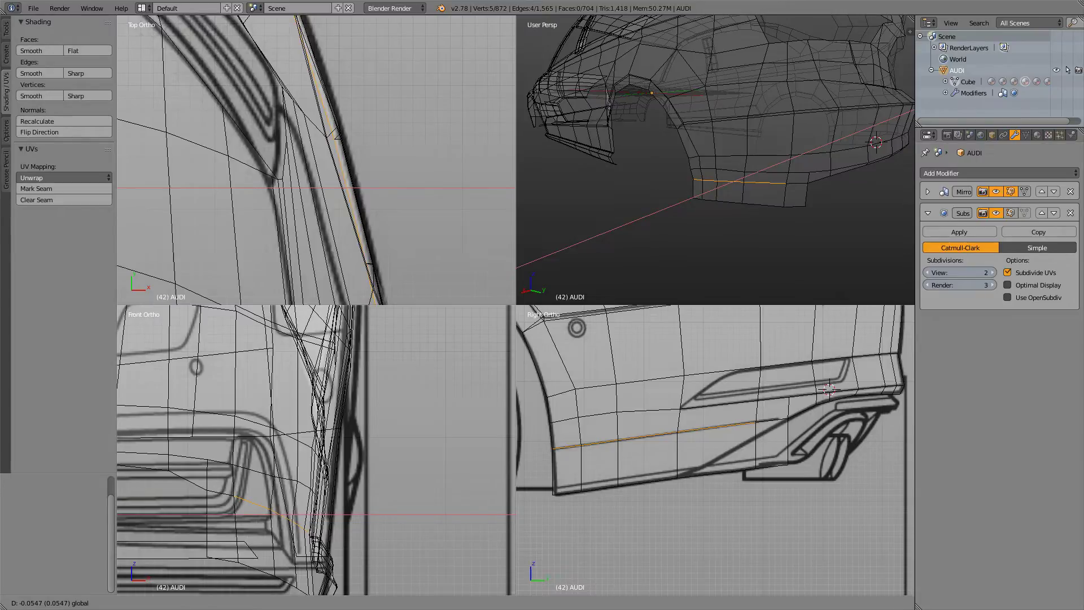
{"action": "key", "text": "Return"}
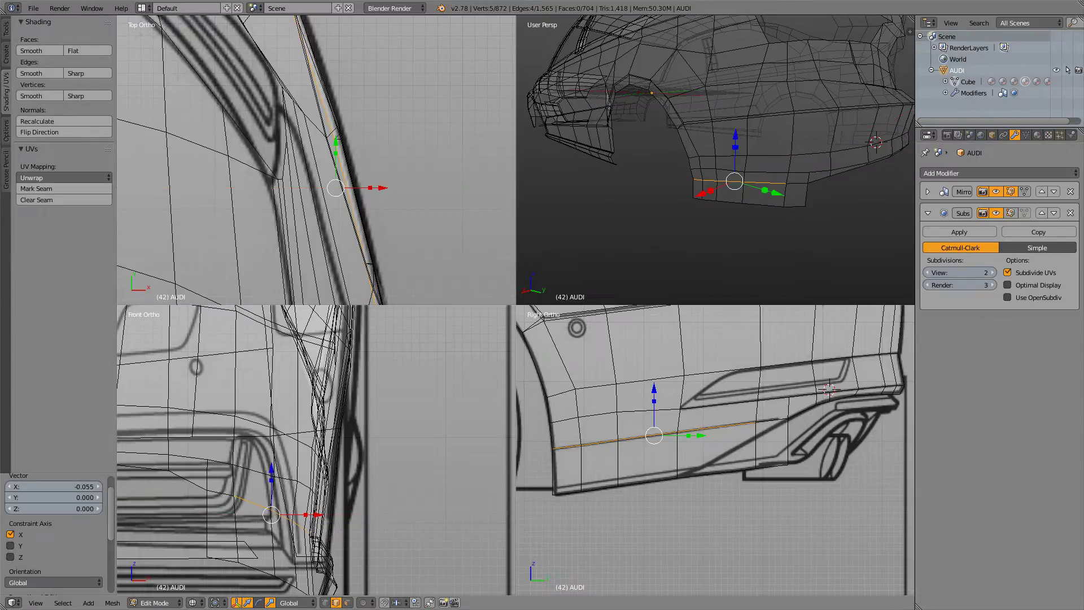
{"action": "key", "text": "Tab"}
{"action": "middle_click_drag", "start_coordinate": [734, 153], "coordinate": [683, 180]}
{"action": "key", "text": "Tab"}
{"action": "key", "text": "Tab"}
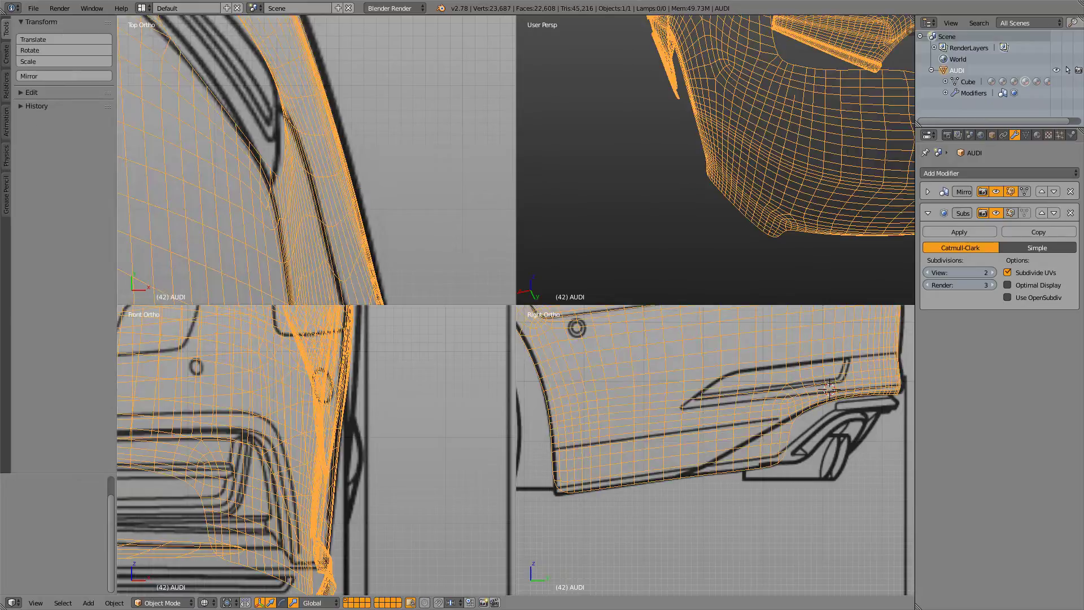
- Select the strip's bottom edge row and compare the lower bumper corner with the reference photo of the blue Audi A3
{"action": "key", "text": "Tab"}
{"action": "right_click", "coordinate": [746, 216], "text": "alt"}
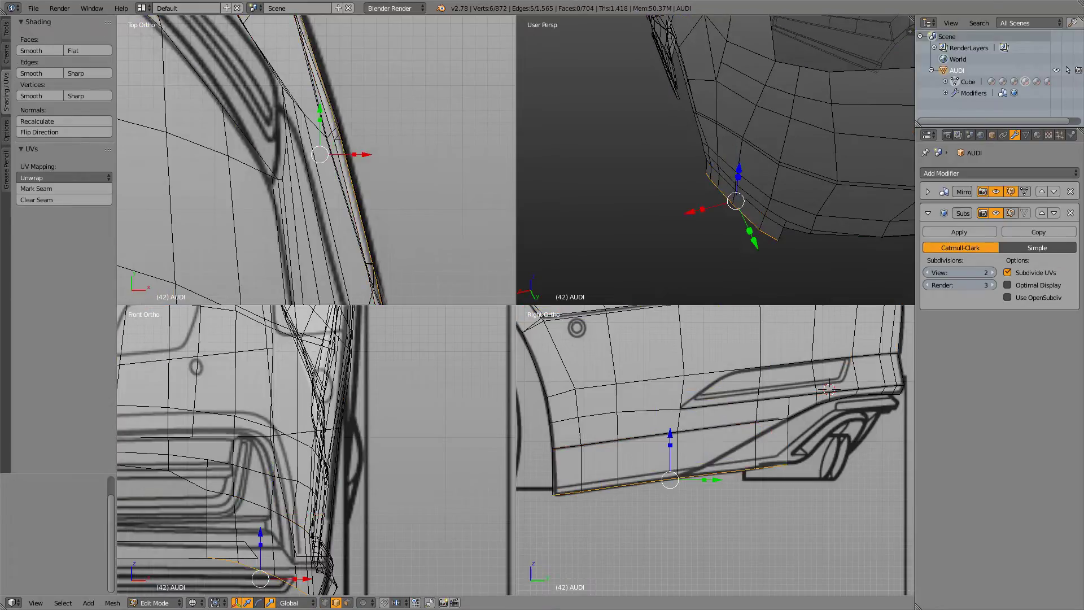
{"action": "key", "text": "alt+Tab"}
{"action": "key", "text": "alt+Tab"}
{"action": "key", "text": "alt+Tab"}
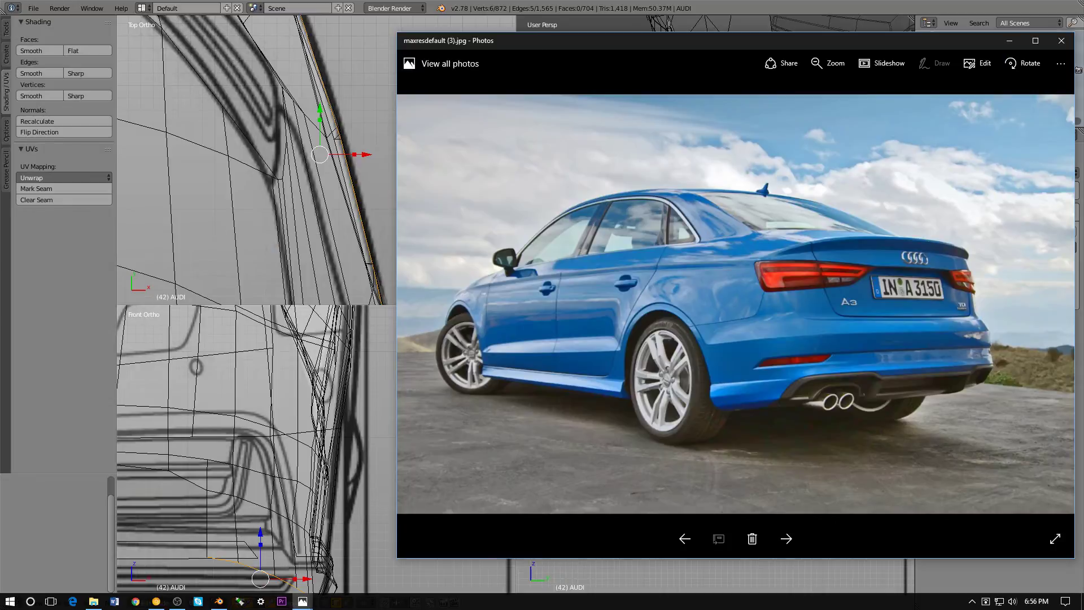
{"action": "key", "text": "alt+Tab"}
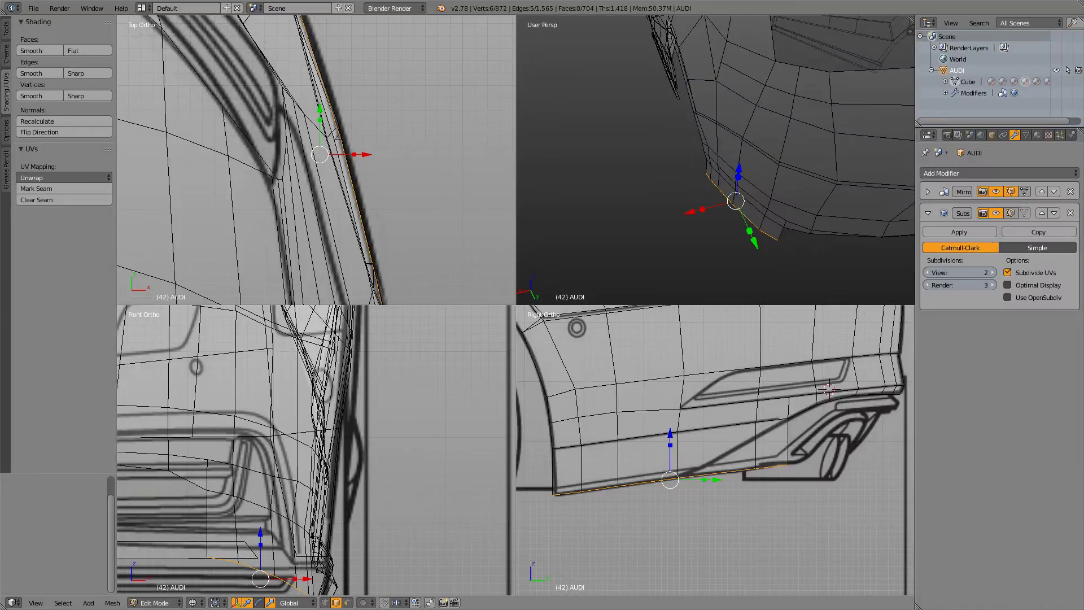
{"action": "scroll", "coordinate": [715, 160], "scroll_direction": "down", "scroll_amount": 3}
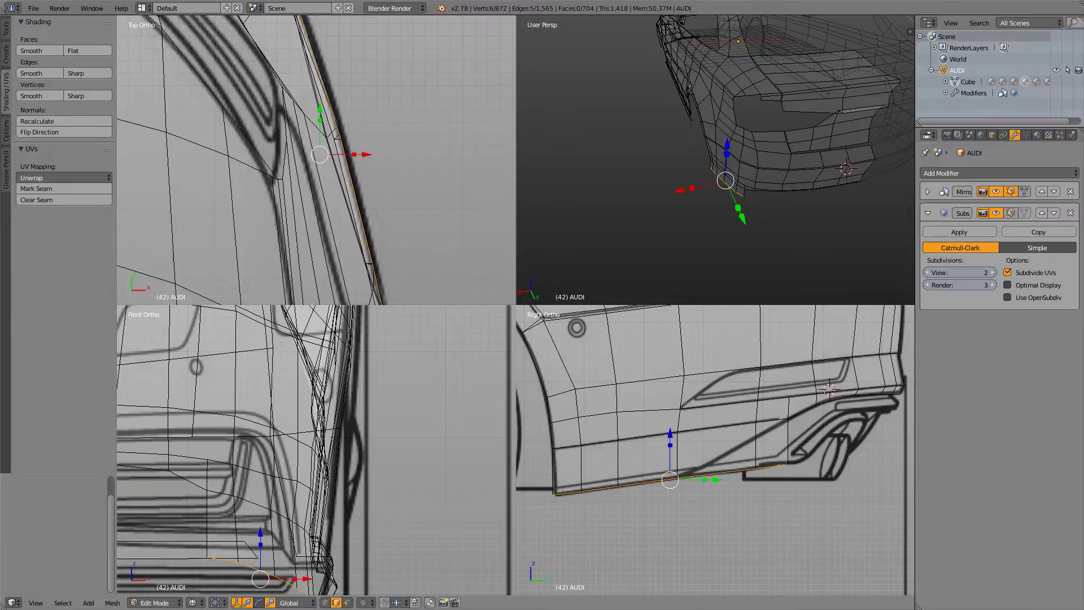
{"action": "scroll", "coordinate": [315, 450], "scroll_direction": "down", "scroll_amount": 4}
{"action": "key", "text": "z"}
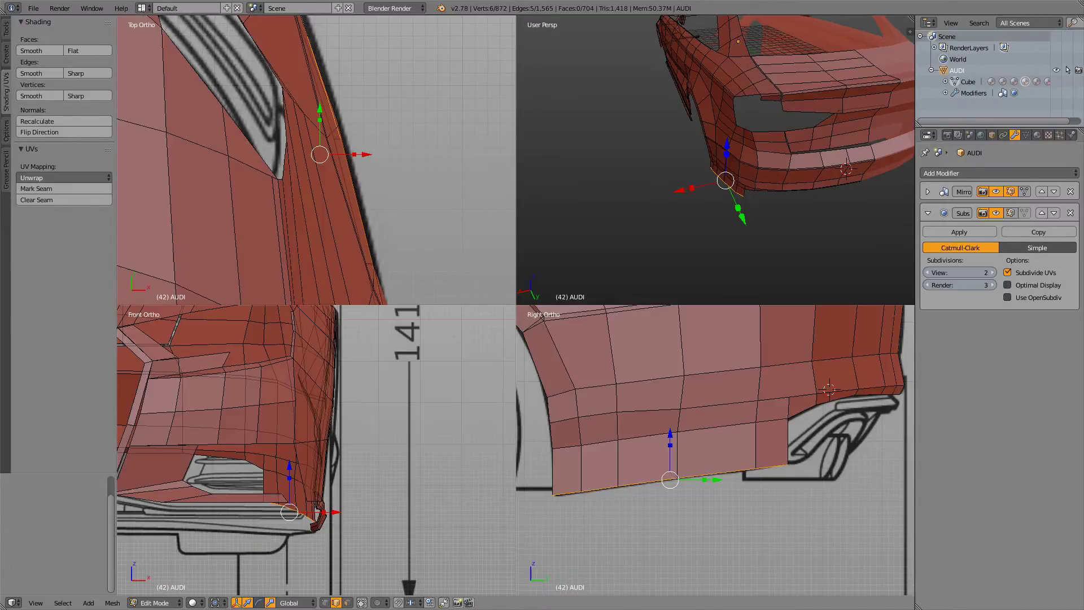
{"action": "key", "text": "z"}
{"action": "middle_click_drag", "start_coordinate": [728, 164], "coordinate": [709, 172]}
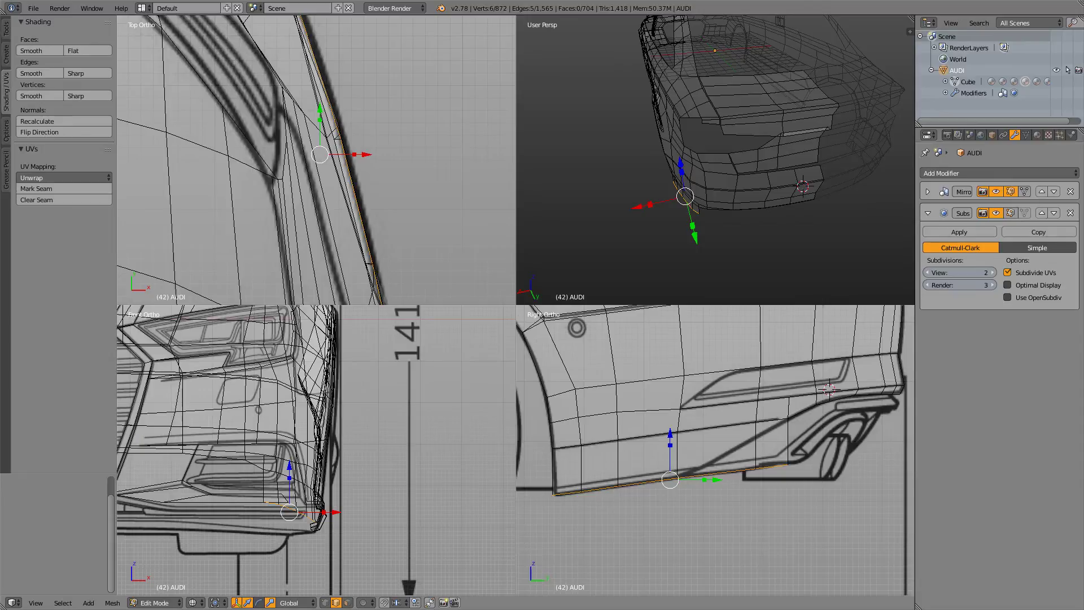
- Turn off the quad view and split the 3D viewport into two stacked views, the upper one slightly taller
{"action": "left_click", "coordinate": [36, 603]}
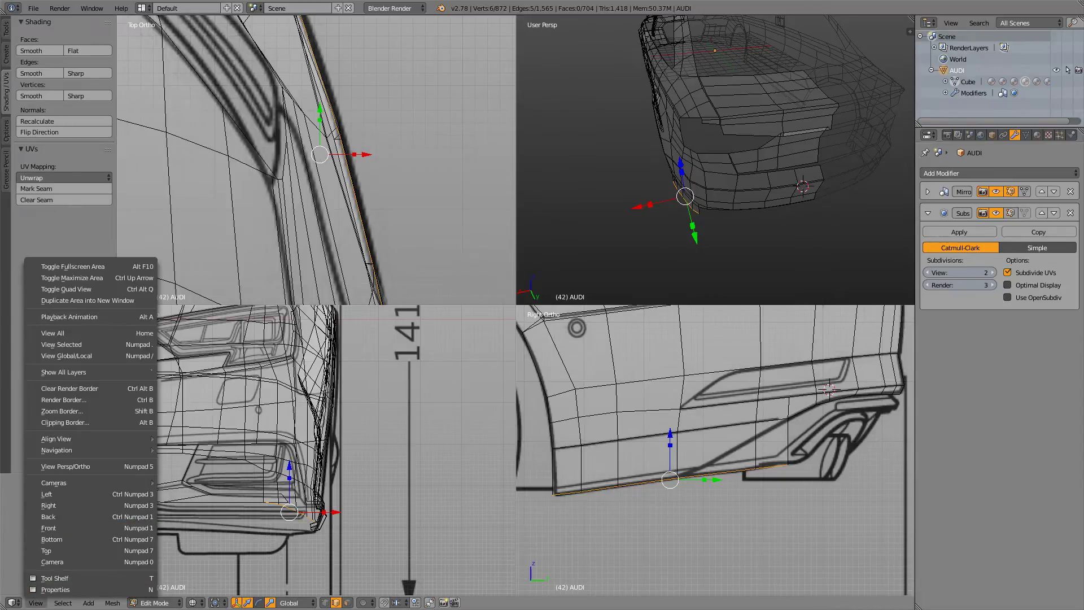
{"action": "left_click", "coordinate": [66, 288]}
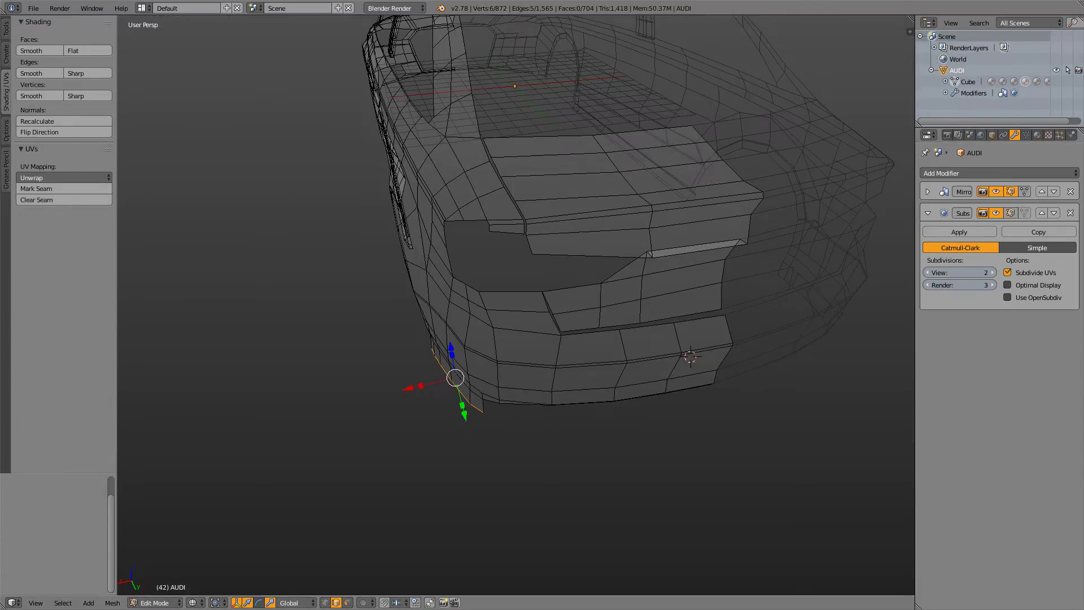
{"action": "left_click_drag", "start_coordinate": [911, 19], "coordinate": [907, 297]}
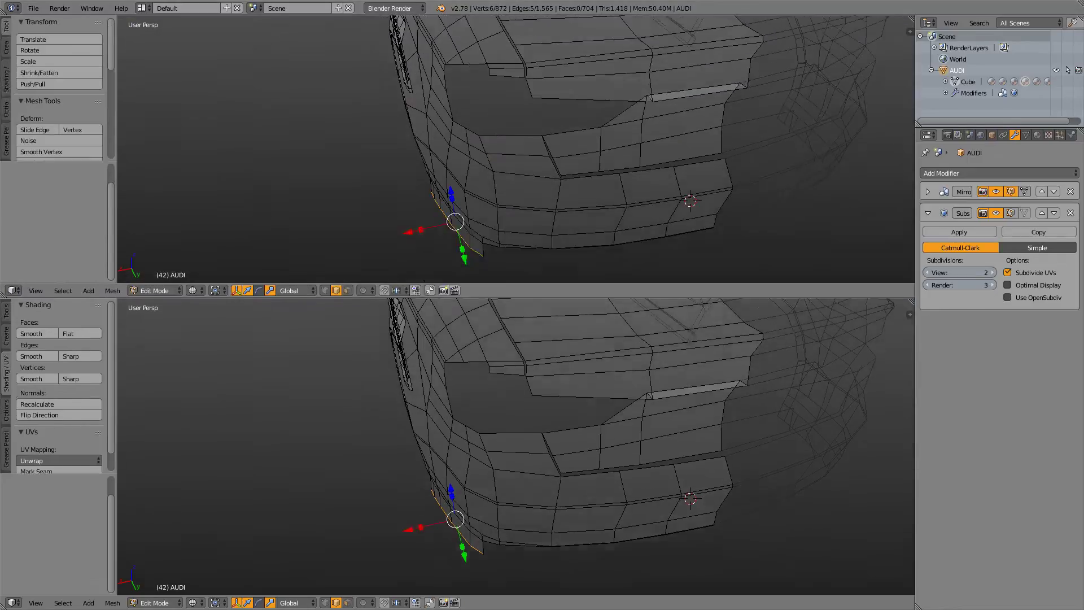
{"action": "left_click_drag", "start_coordinate": [424, 297], "coordinate": [424, 333]}
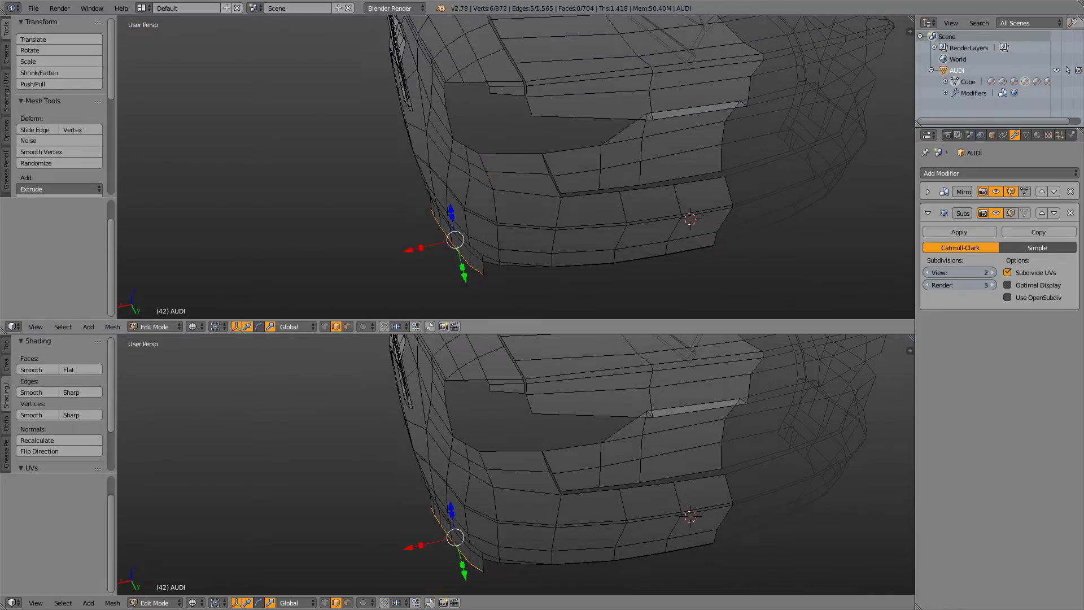
- Set the upper viewport to the back orthographic view with solid shading, framed on the lower bumper corner
{"action": "middle_click_drag", "start_coordinate": [451, 226], "coordinate": [475, 131]}
{"action": "key", "text": "KP_3"}
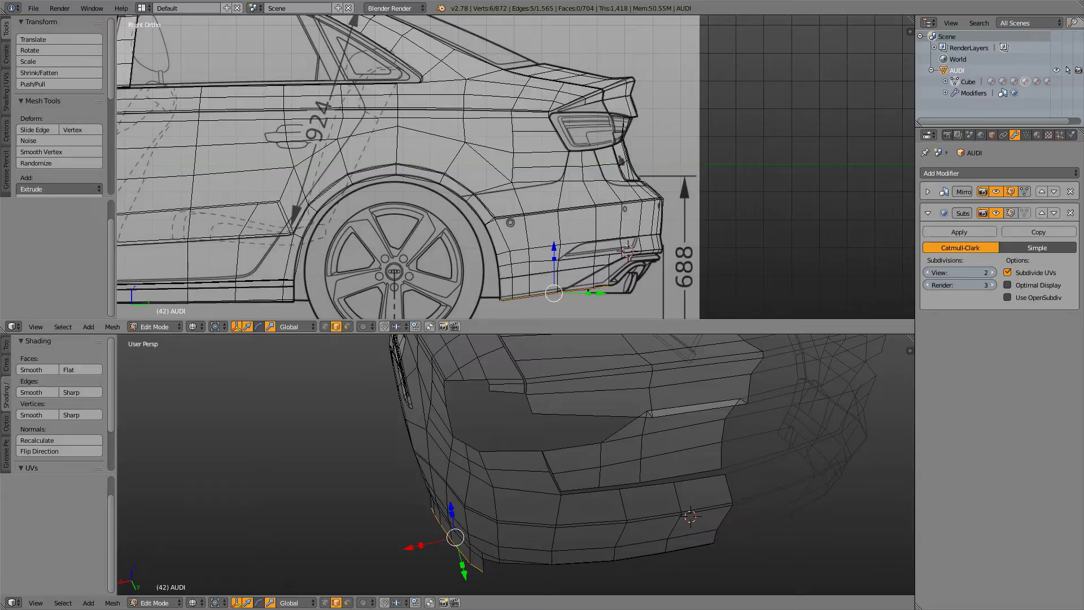
{"action": "key", "text": "ctrl+KP_1"}
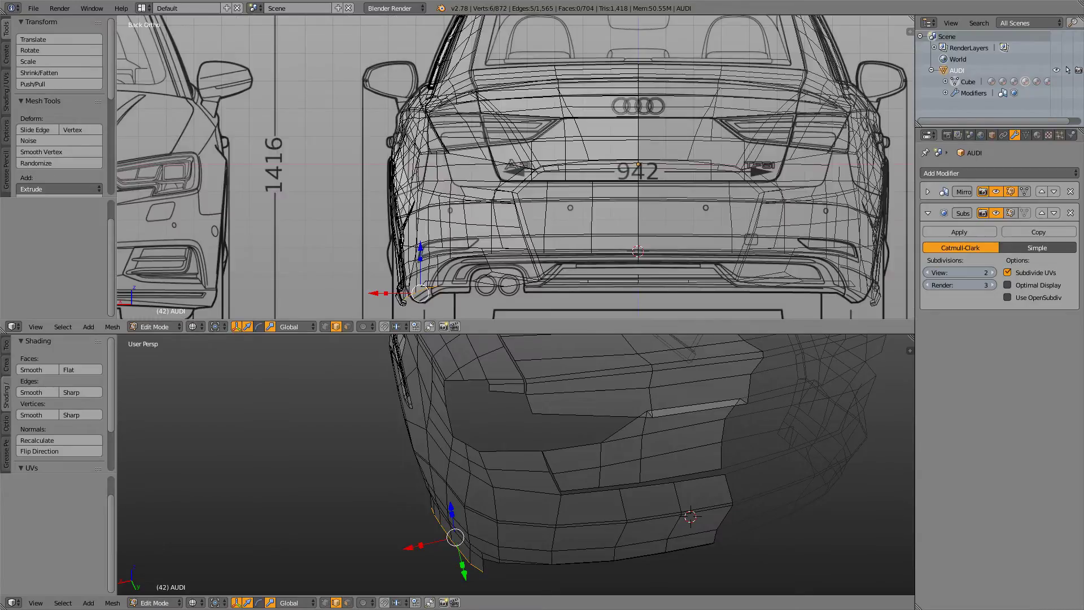
{"action": "key", "text": "z"}
{"action": "middle_click_drag", "start_coordinate": [451, 237], "coordinate": [515, 188], "text": "shift"}
{"action": "scroll", "coordinate": [515, 187], "scroll_direction": "up", "scroll_amount": 5}
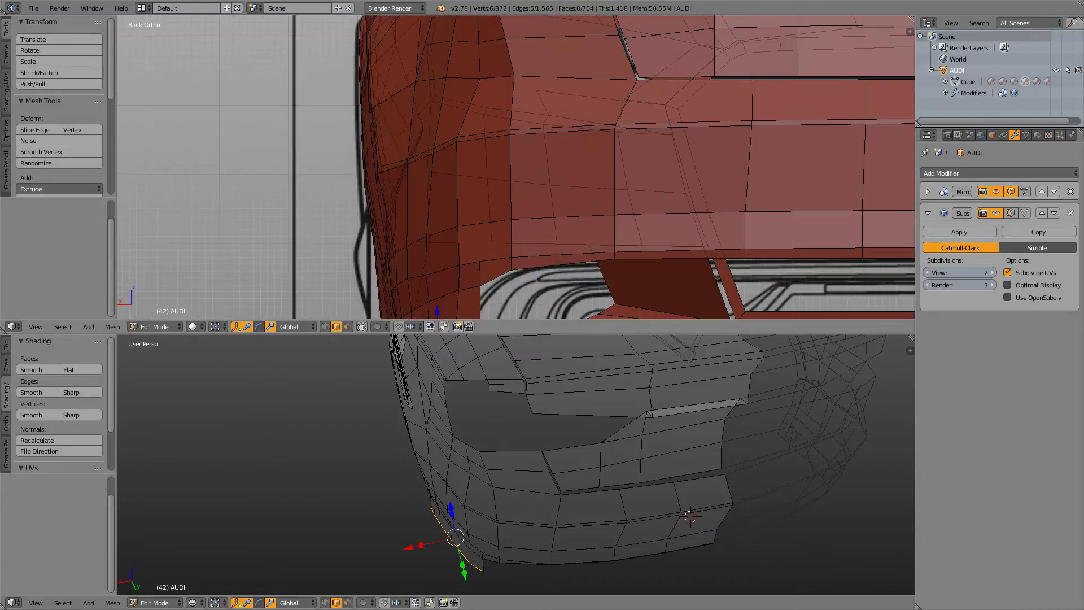
{"action": "key", "text": "z"}
{"action": "key", "text": "z"}
{"action": "middle_click_drag", "start_coordinate": [508, 237], "coordinate": [564, 96], "text": "shift"}
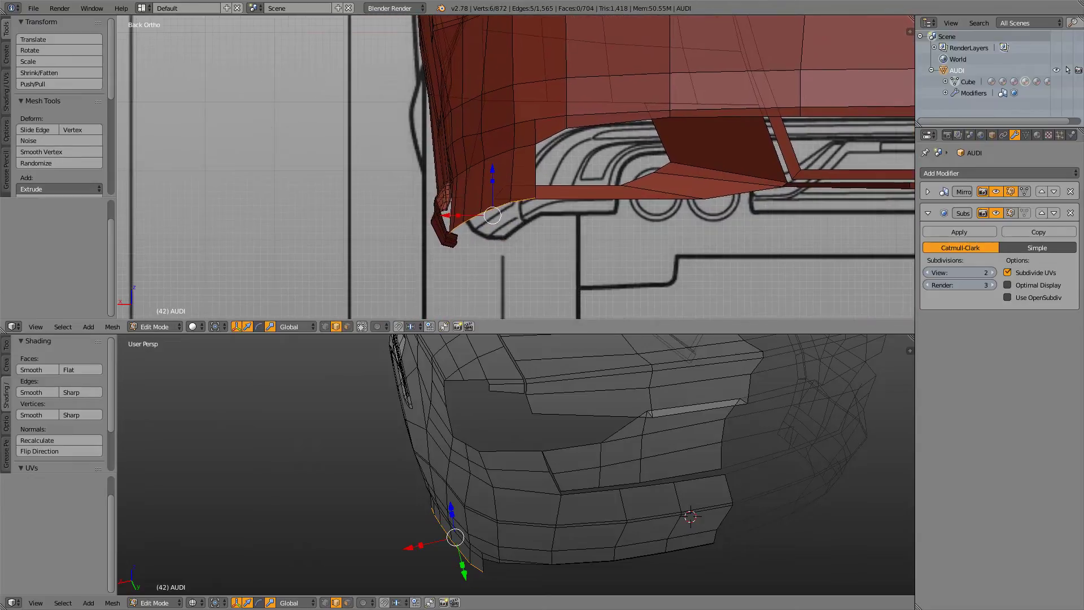
{"action": "key", "text": "z"}
{"action": "key", "text": "z"}
{"action": "key", "text": "z"}
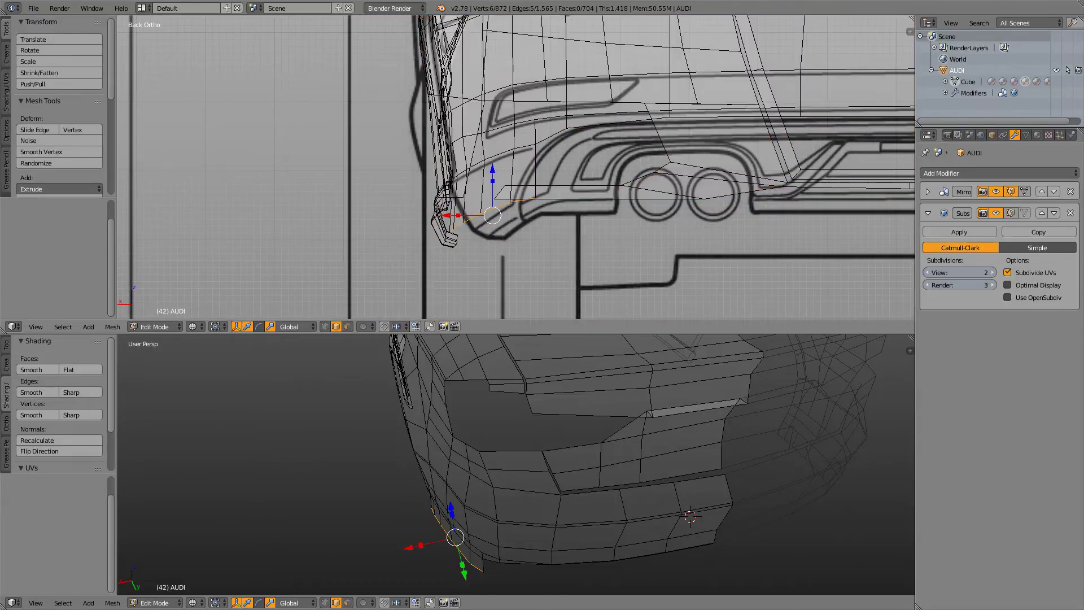
{"action": "key", "text": "z"}
{"action": "key", "text": "z"}
{"action": "key", "text": "z"}
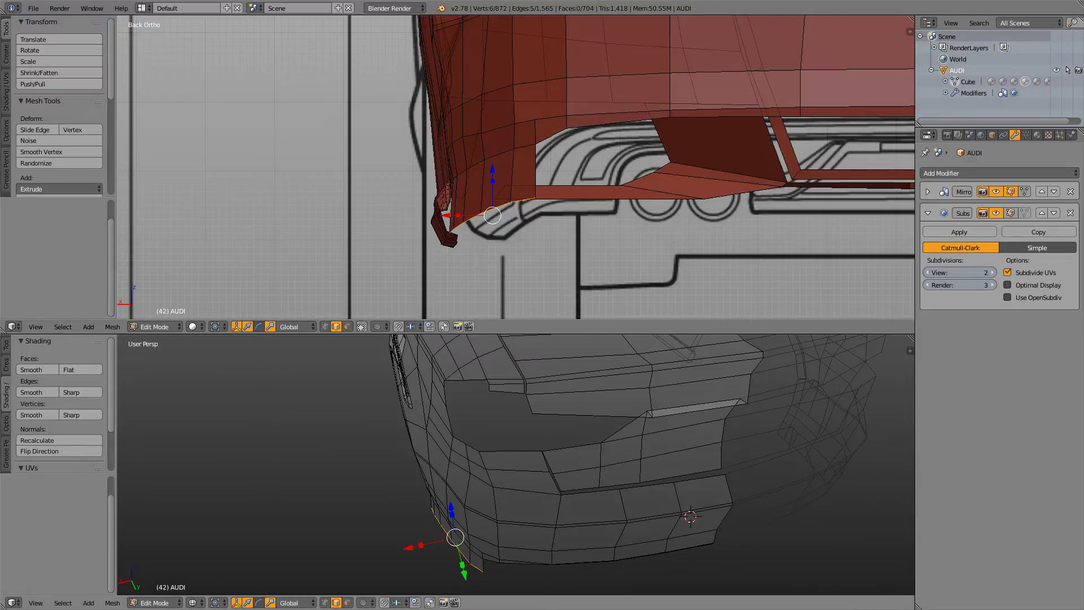
- Set the lower viewport to the right orthographic view, framed on the lower rear bumper
{"action": "middle_click_drag", "start_coordinate": [542, 508], "coordinate": [481, 392], "text": "shift"}
{"action": "key", "text": "KP_3"}
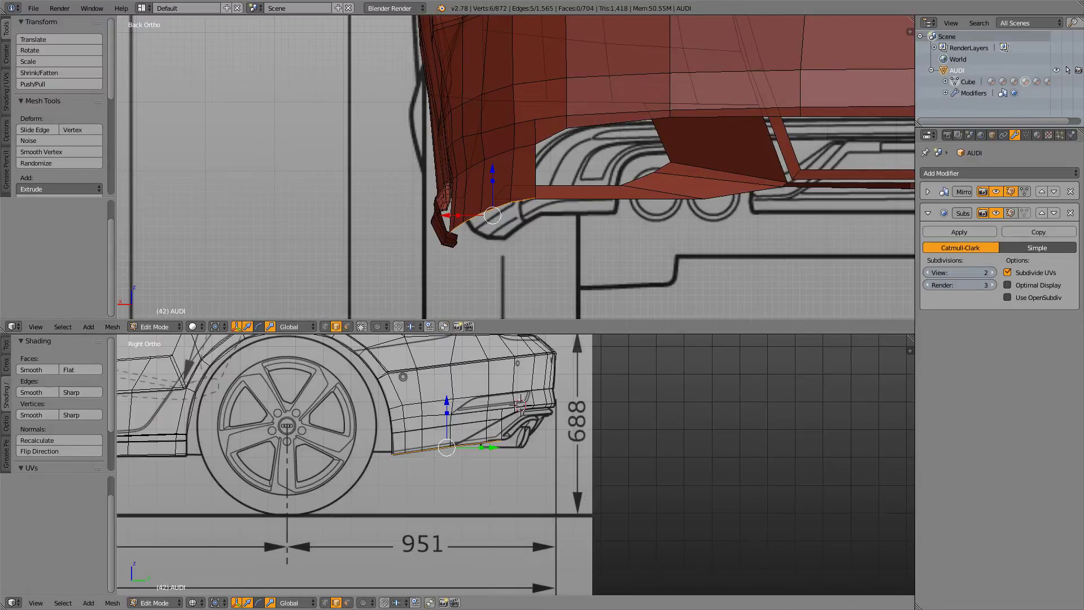
{"action": "scroll", "coordinate": [460, 404], "scroll_direction": "up", "scroll_amount": 6}
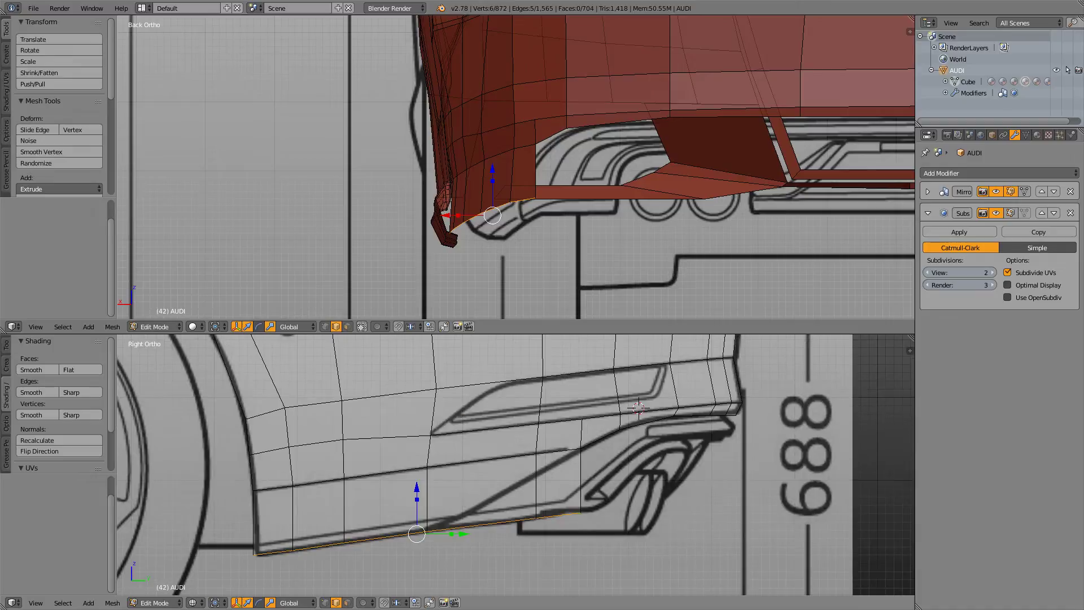
- Raise the rearmost bottom edge of the strip 0.538 along Z, toward the blueprint's diagonal bumper line
{"action": "key", "text": "Tab"}
{"action": "key", "text": "Tab"}
{"action": "right_click", "coordinate": [557, 516]}
{"action": "left_click_drag", "start_coordinate": [558, 470], "coordinate": [558, 425]}
- Switch to vertex selection and select the strip's whole bottom border from the wheel arch to its rear end
{"action": "key", "text": "ctrl+Tab"}
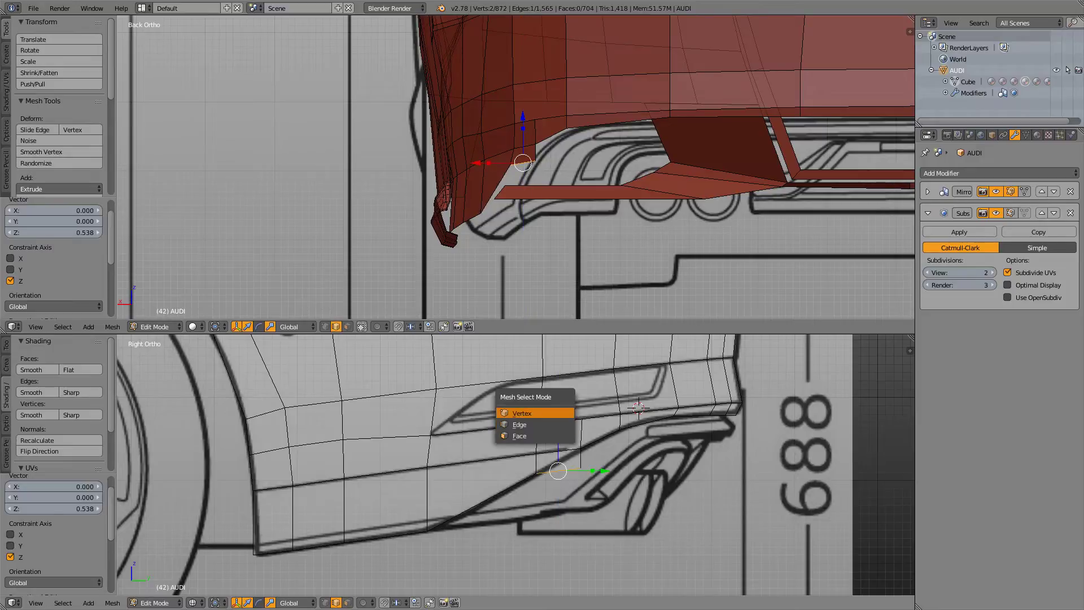
{"action": "left_click", "coordinate": [530, 413]}
{"action": "right_click", "coordinate": [581, 467]}
{"action": "scroll", "coordinate": [516, 464], "scroll_direction": "up", "scroll_amount": 5}
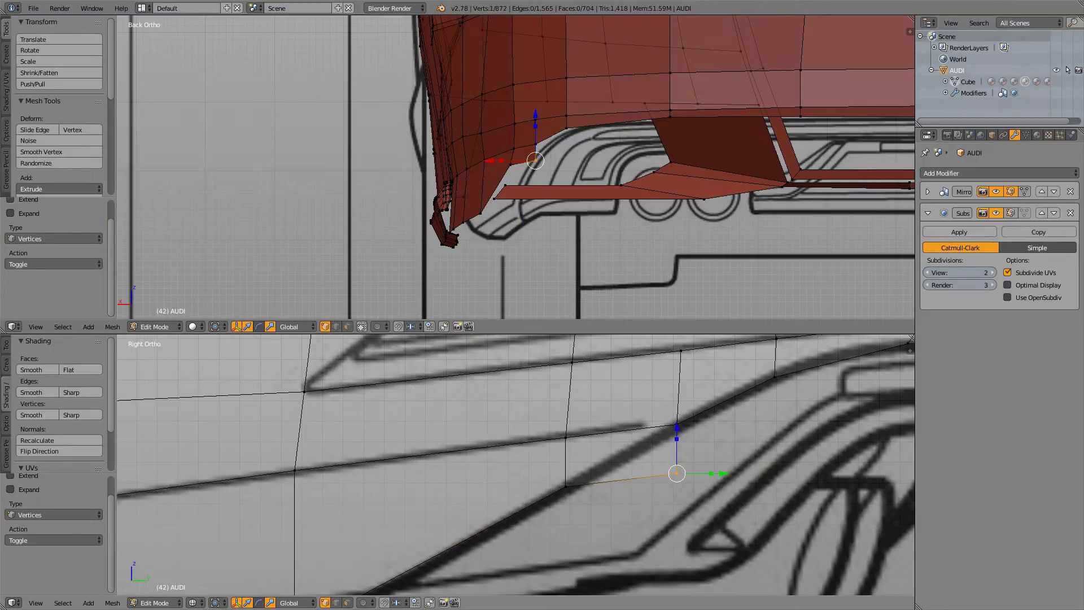
{"action": "middle_click_drag", "start_coordinate": [515, 170], "coordinate": [567, 217], "text": "shift"}
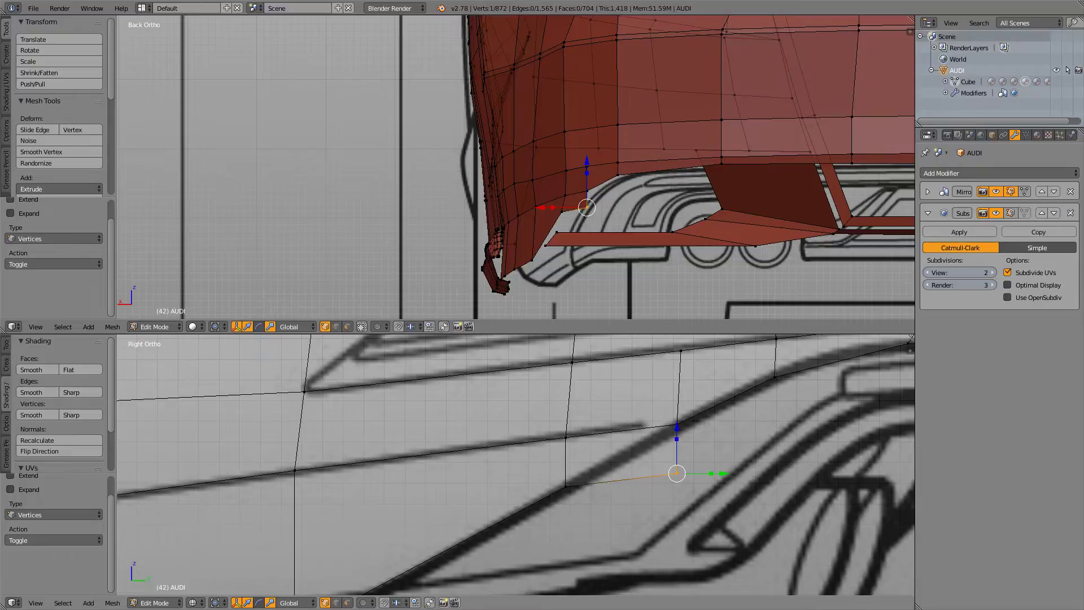
{"action": "scroll", "coordinate": [515, 464], "scroll_direction": "down", "scroll_amount": 3}
{"action": "right_click", "coordinate": [577, 473], "text": "alt"}
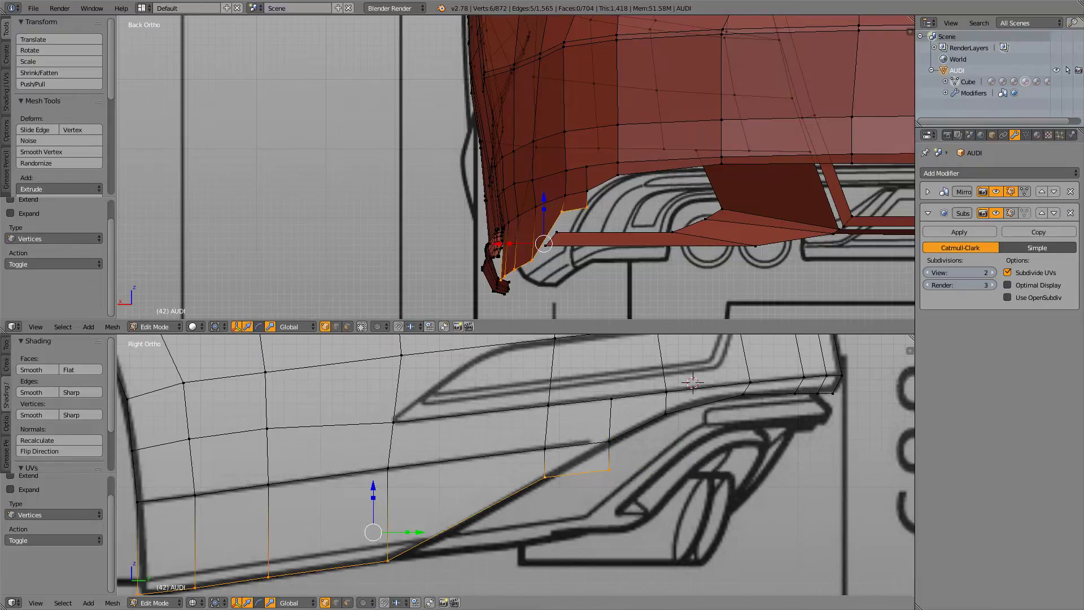
{"action": "middle_click_drag", "start_coordinate": [577, 473], "coordinate": [628, 422], "text": "shift"}
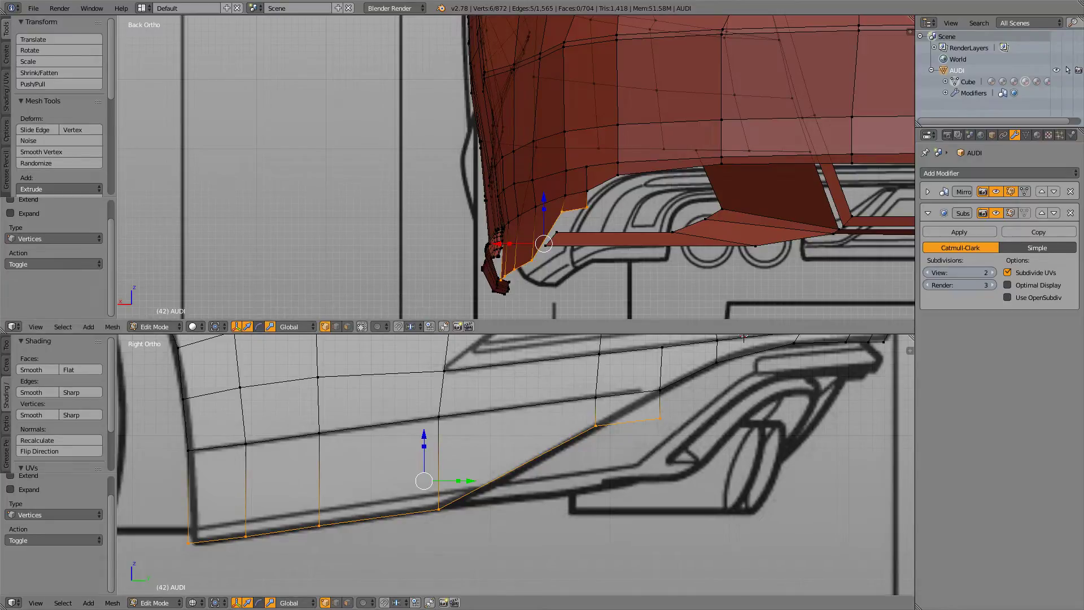
- Try to move the strip's whole bottom border inward along X in the back view
{"action": "middle_click_drag", "start_coordinate": [599, 226], "coordinate": [601, 235], "text": "shift"}
{"action": "key", "text": "g"}
{"action": "key", "text": "x"}
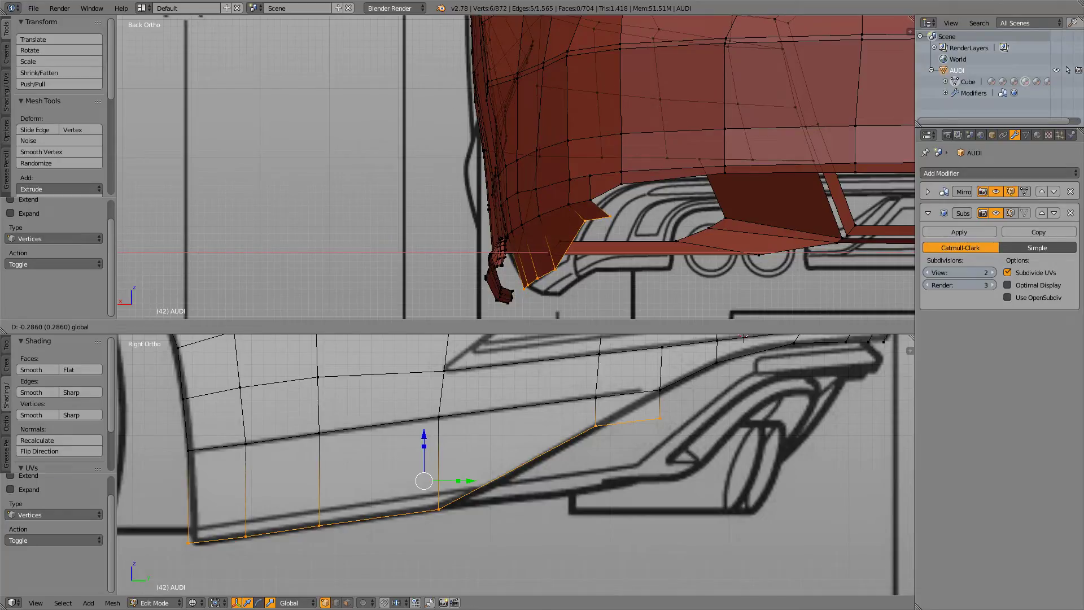
{"action": "left_click_drag", "start_coordinate": [521, 253], "coordinate": [522, 253]}
{"action": "key", "text": "ctrl+z"}
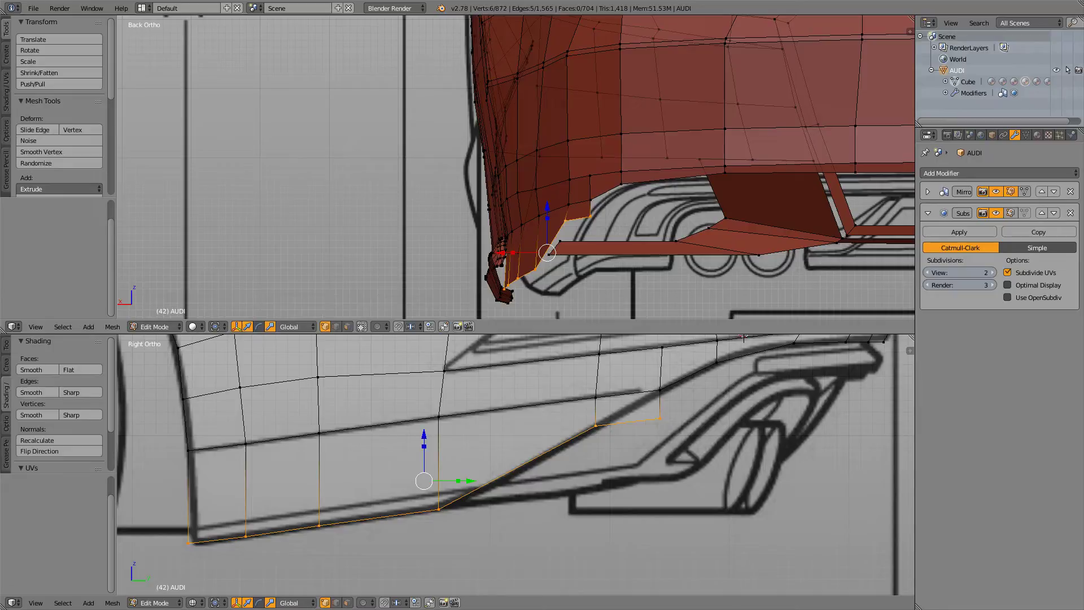
- Deselect the rearmost vertex of the bottom border and move the remaining five vertices -0.114 along X
{"action": "right_click", "coordinate": [590, 216], "text": "shift"}
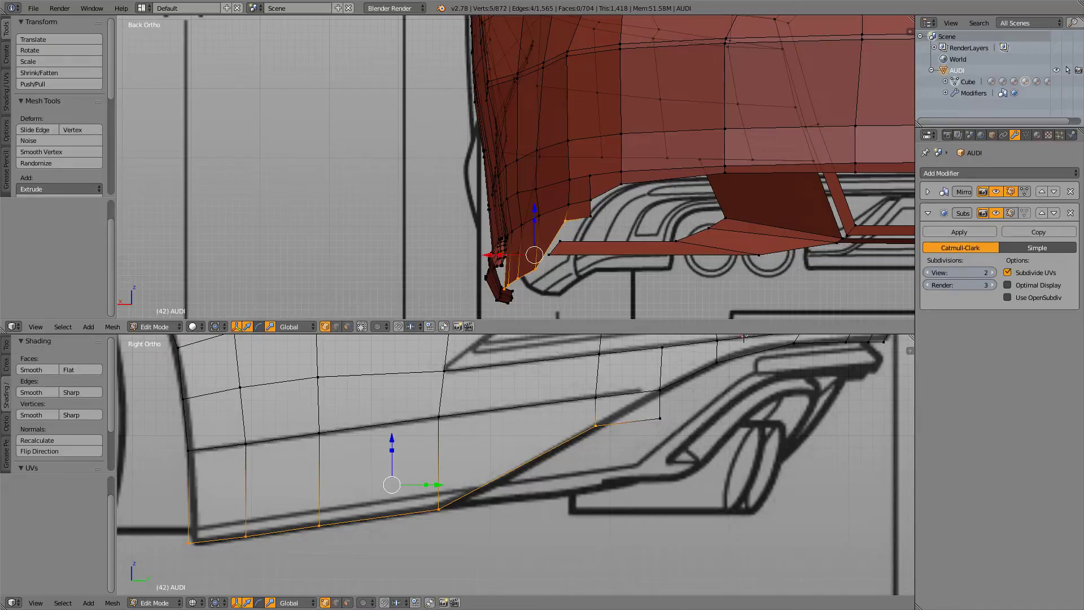
{"action": "key", "text": "g"}
{"action": "key", "text": "x"}
{"action": "key", "text": "Return"}
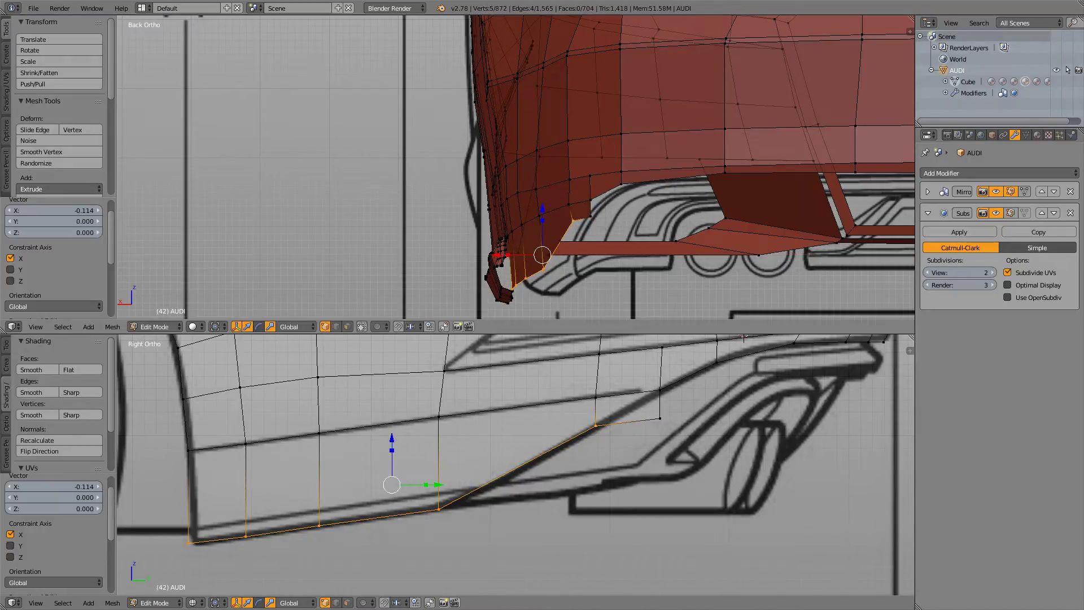
- Deselect the next rear vertex of the bottom border and move the remaining four vertices -0.229 along X
{"action": "right_click", "coordinate": [574, 221], "text": "shift"}
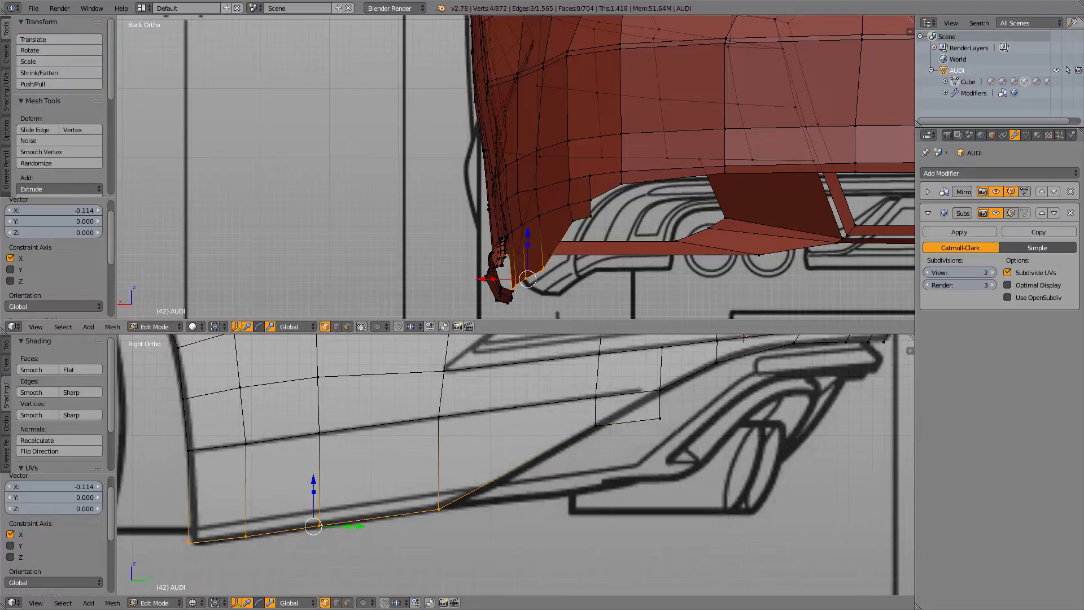
{"action": "key", "text": "g"}
{"action": "key", "text": "x"}
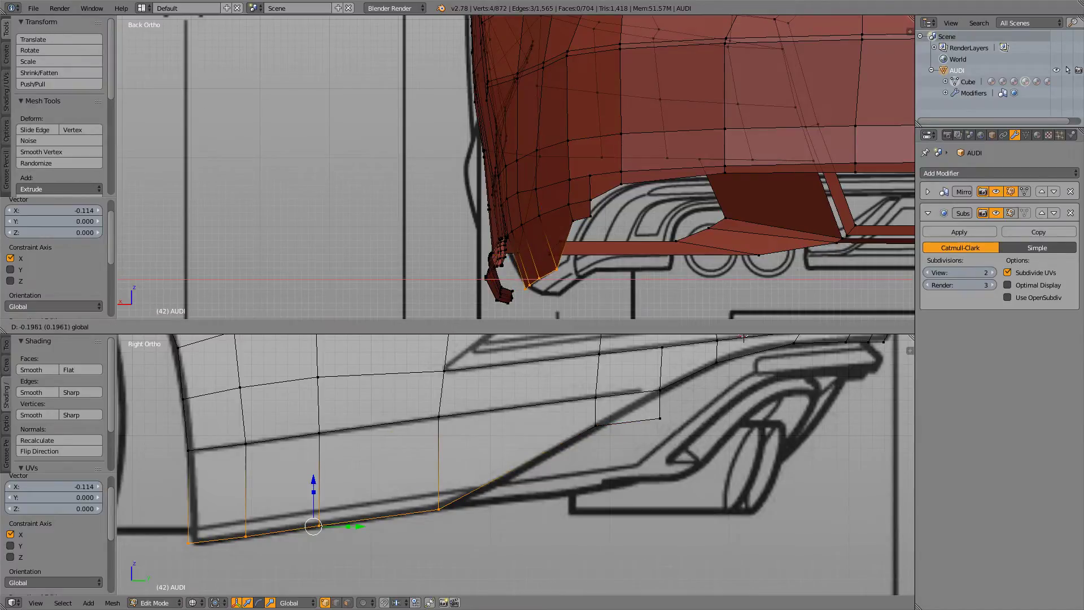
{"action": "key", "text": "Return"}
- Select the stray lower vertex behind the strip's rear end and move it -0.246 along Y and 0.099 along Z in the side view
{"action": "middle_click_drag", "start_coordinate": [659, 418], "coordinate": [644, 466], "text": "shift"}
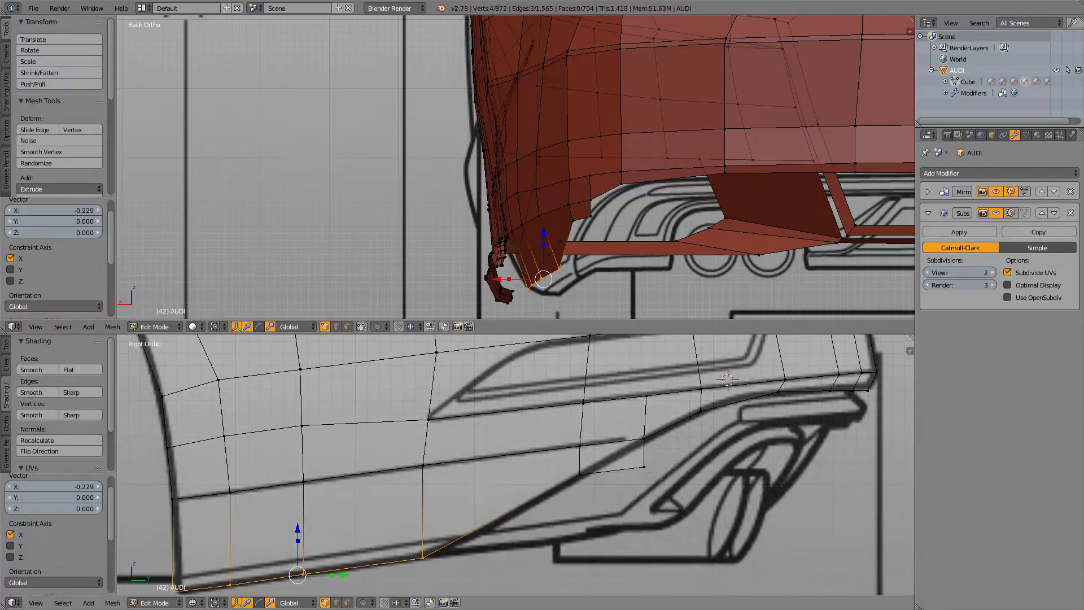
{"action": "right_click", "coordinate": [644, 467]}
{"action": "scroll", "coordinate": [417, 404], "scroll_direction": "up", "scroll_amount": 2}
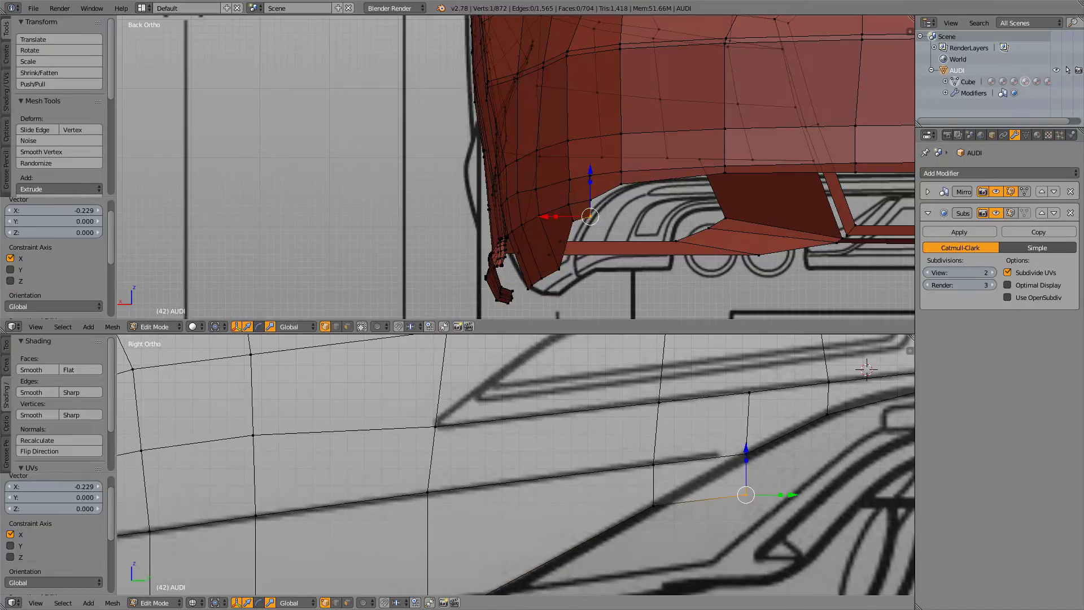
{"action": "key", "text": "g"}
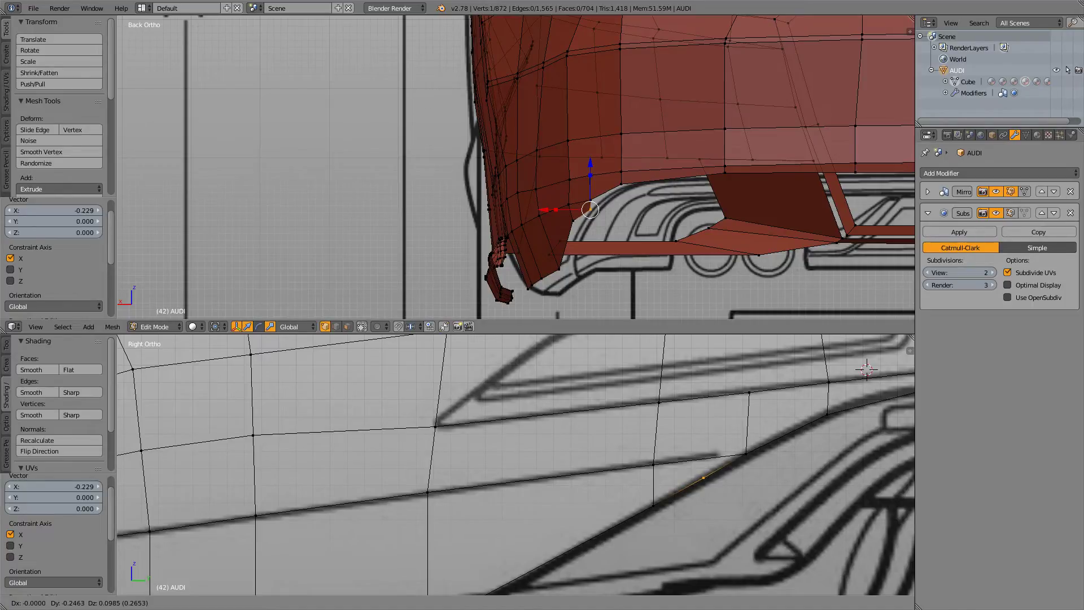
{"action": "left_click", "coordinate": [703, 478]}
{"action": "scroll", "coordinate": [515, 464], "scroll_direction": "down", "scroll_amount": 3}
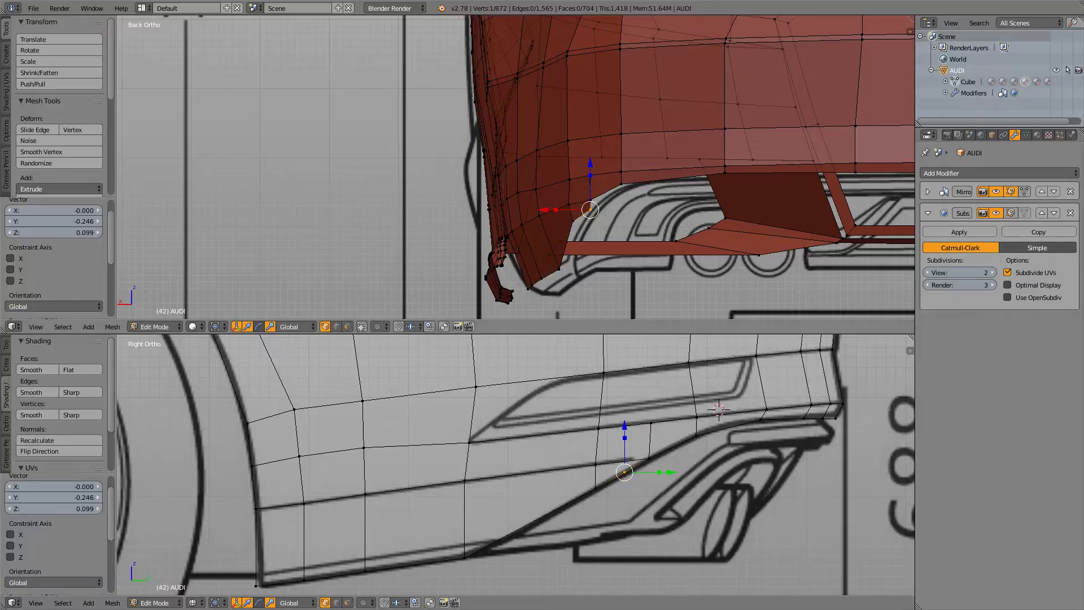
- Move the same vertex -0.105 along X in the back view
{"action": "middle_click_drag", "start_coordinate": [590, 210], "coordinate": [589, 215], "text": "shift"}
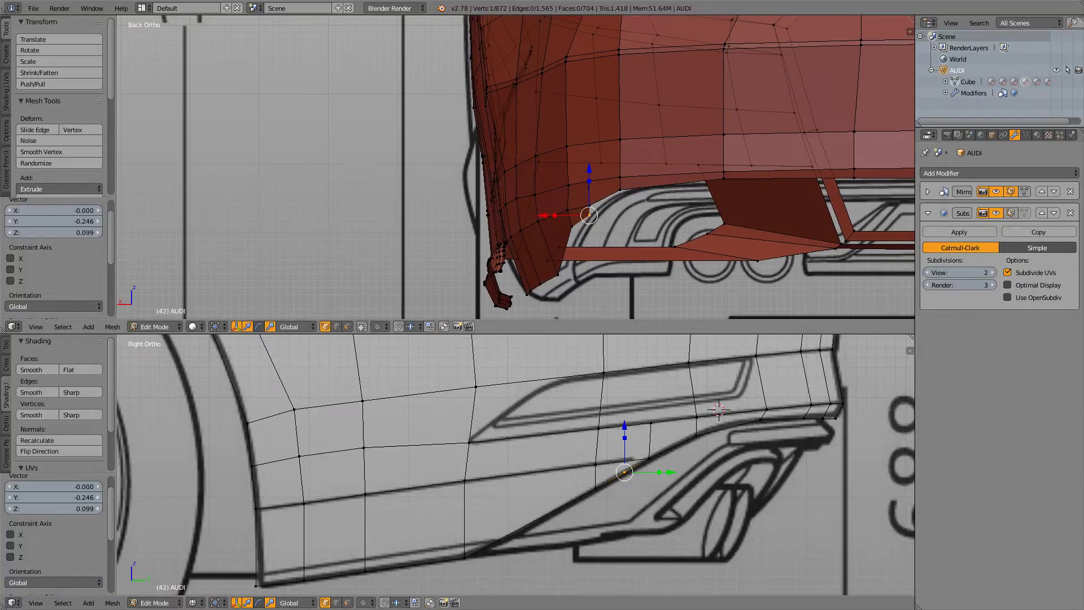
{"action": "scroll", "coordinate": [517, 167], "scroll_direction": "up", "scroll_amount": 4}
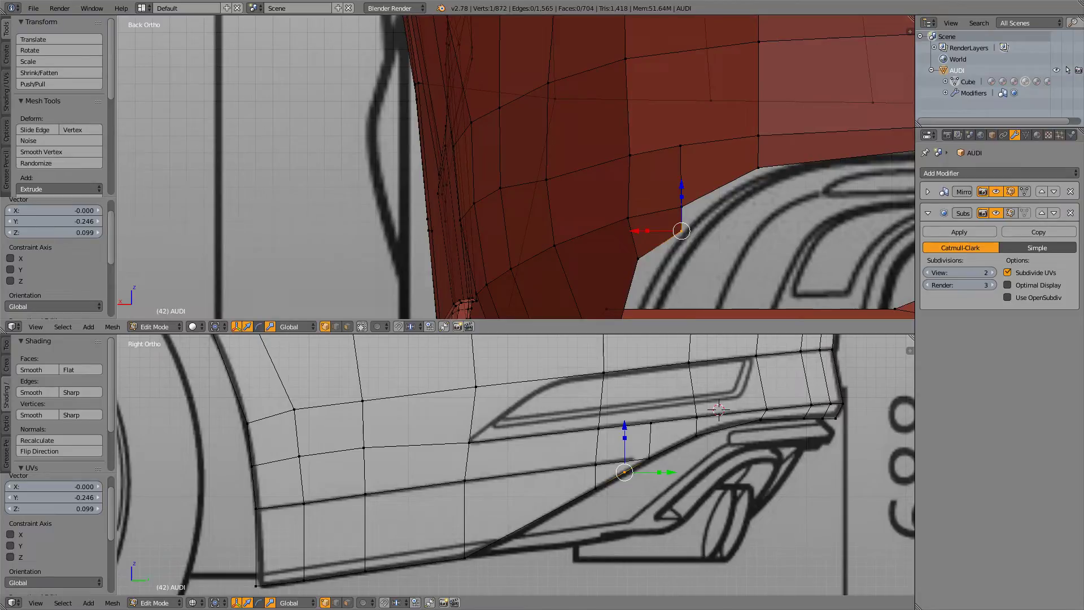
{"action": "key", "text": "g"}
{"action": "key", "text": "x"}
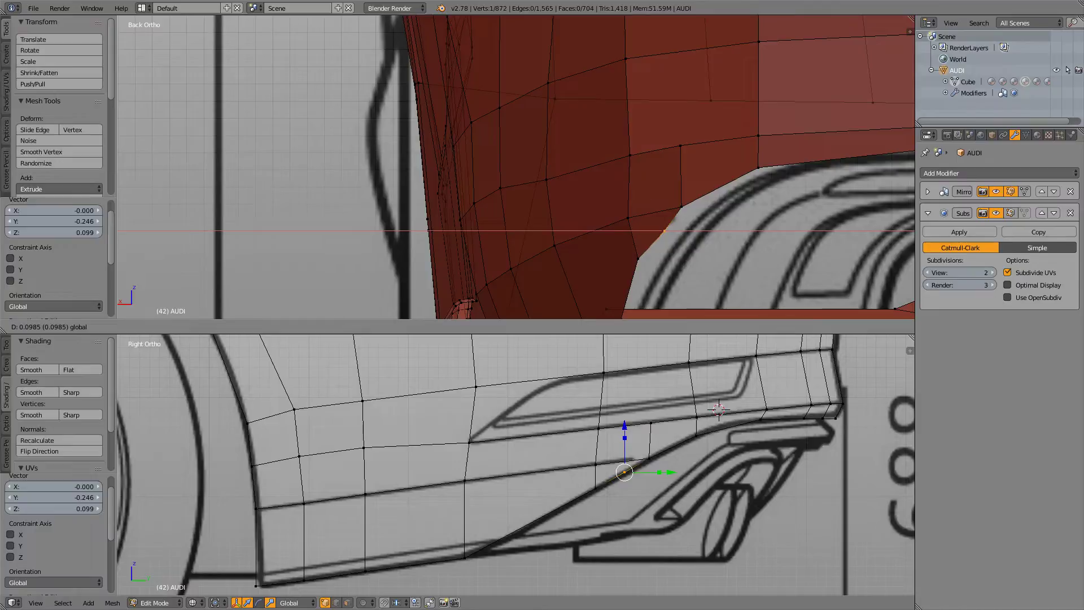
{"action": "key", "text": "Return"}
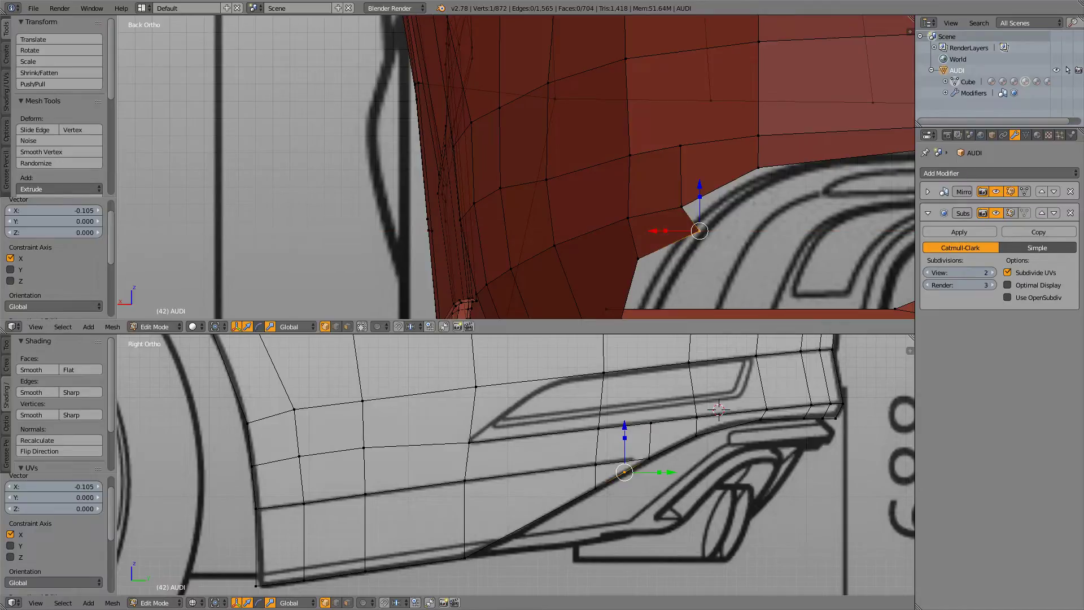
- Dissolve the selected stray vertex behind the strip's rear end and return to Object Mode
{"action": "key", "text": "x"}
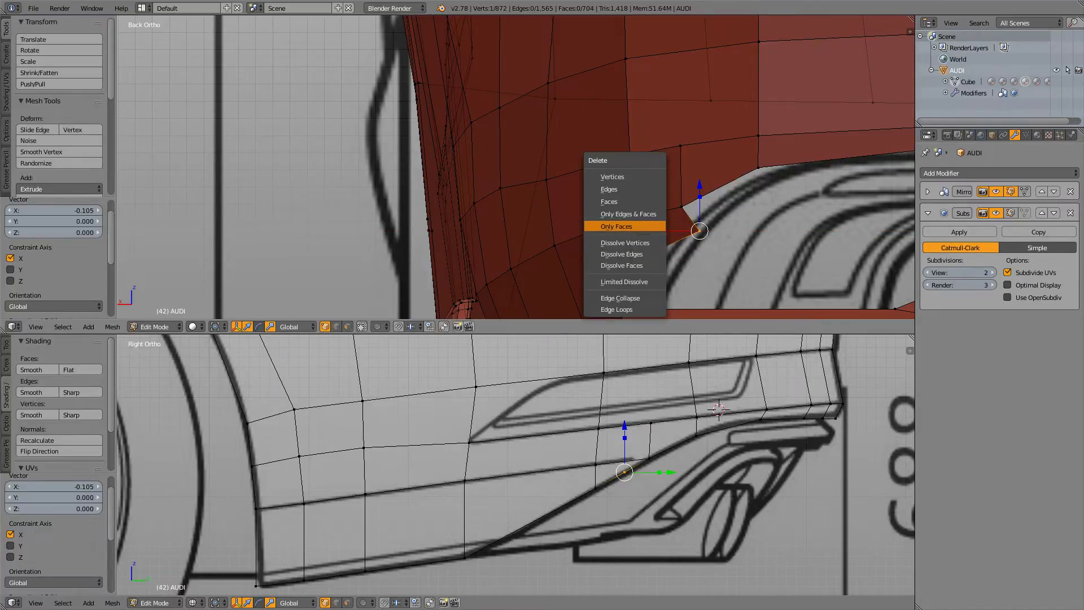
{"action": "left_click", "coordinate": [625, 243]}
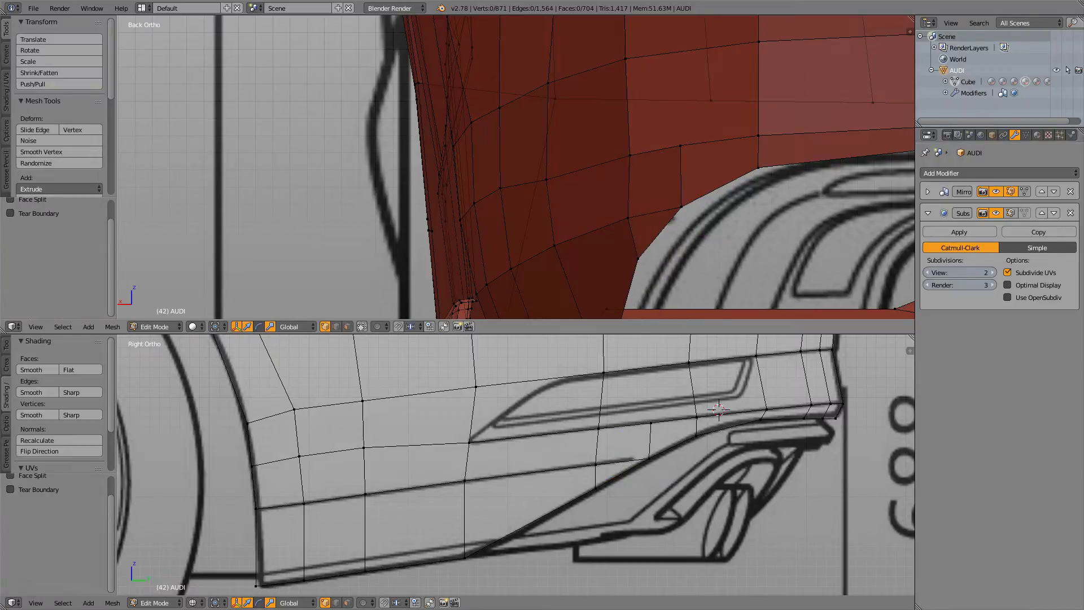
{"action": "key", "text": "Tab"}
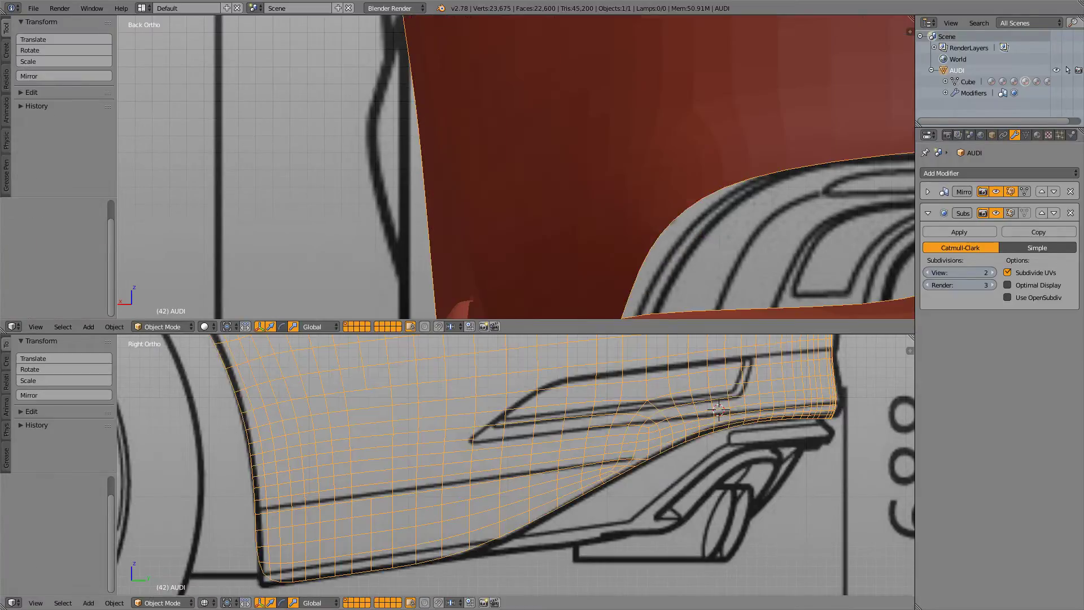
- Examine the smoothed rear bumper against the blueprint in the back view and, with solid shading, in the side view
{"action": "scroll", "coordinate": [516, 167], "scroll_direction": "down", "scroll_amount": 6}
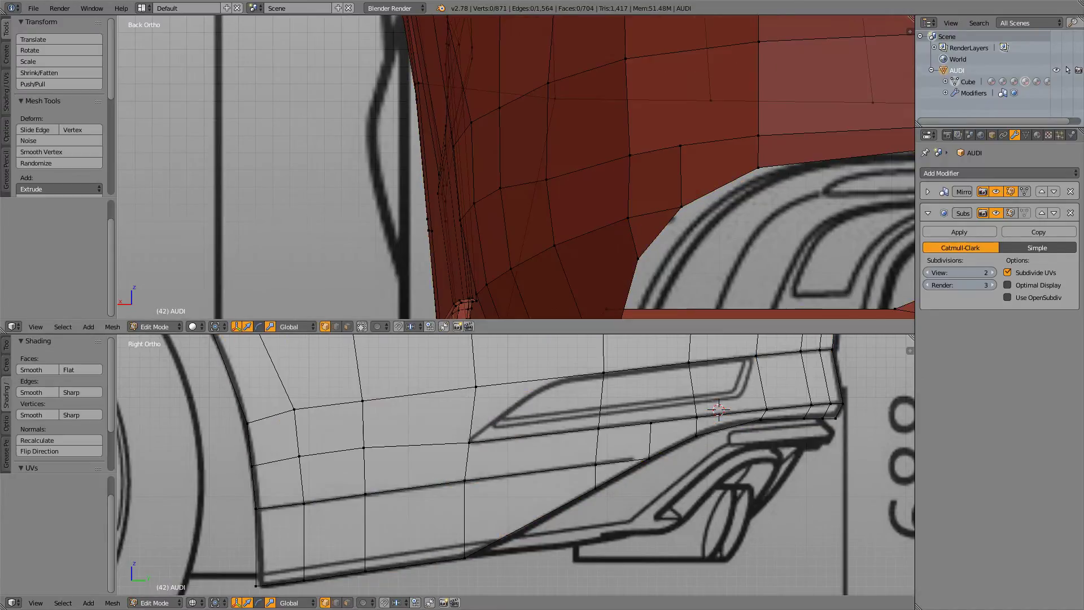
{"action": "scroll", "coordinate": [480, 163], "scroll_direction": "down", "scroll_amount": 3}
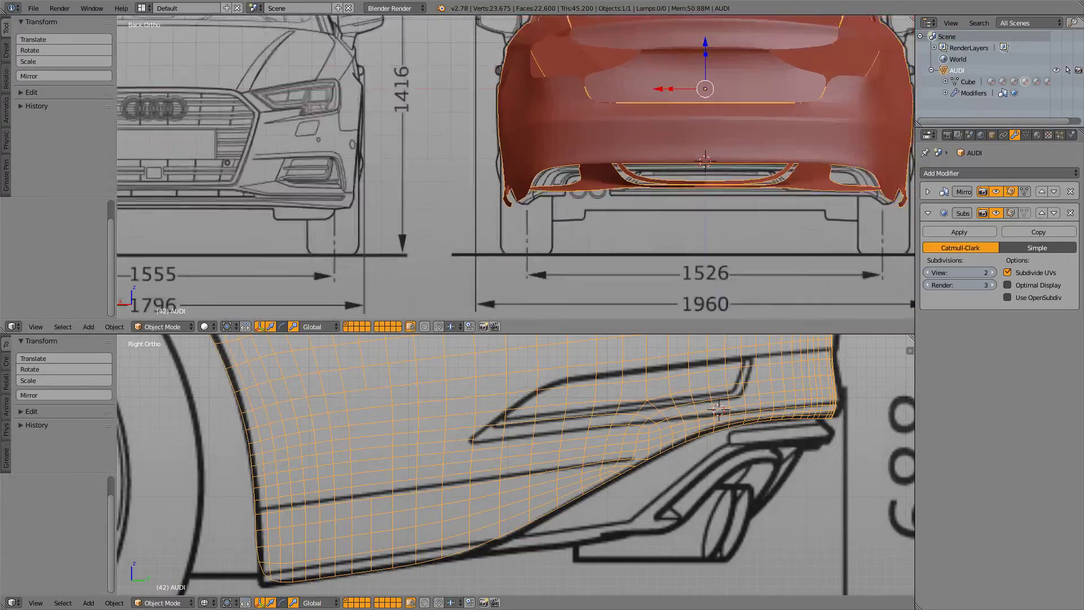
{"action": "scroll", "coordinate": [510, 167], "scroll_direction": "up", "scroll_amount": 1}
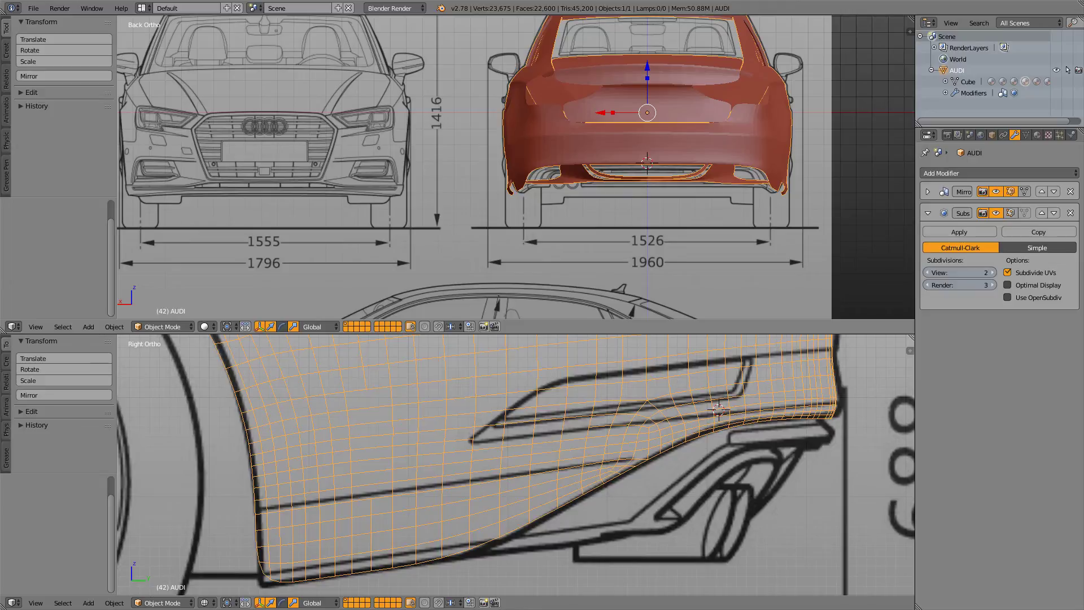
{"action": "scroll", "coordinate": [515, 167], "scroll_direction": "down", "scroll_amount": 3}
{"action": "mouse_move", "coordinate": [531, 431]}
{"action": "middle_mouse_down", "text": "shift"}
{"action": "mouse_move", "coordinate": [484, 457]}
{"action": "mouse_move", "coordinate": [526, 391]}
{"action": "middle_mouse_up", "text": "shift"}
{"action": "key", "text": "z"}
{"action": "key", "text": "z"}
{"action": "key", "text": "z"}
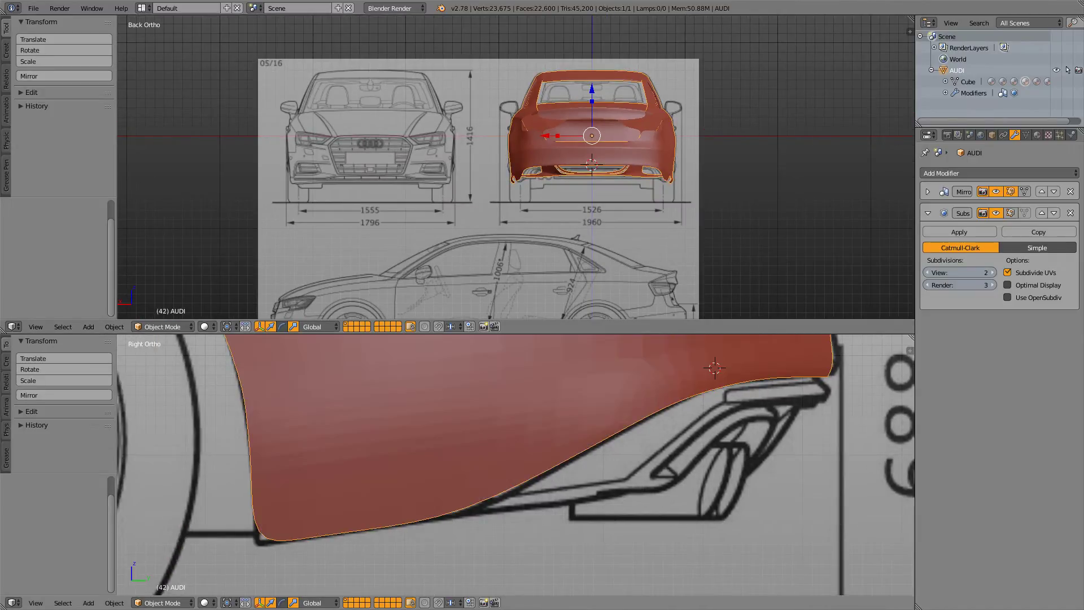
- Return the side view to wireframe display and save the file over the existing one
{"action": "key", "text": "z"}
{"action": "middle_click_drag", "start_coordinate": [522, 195], "coordinate": [515, 265], "text": "shift"}
{"action": "scroll", "coordinate": [516, 167], "scroll_direction": "up", "scroll_amount": 4}
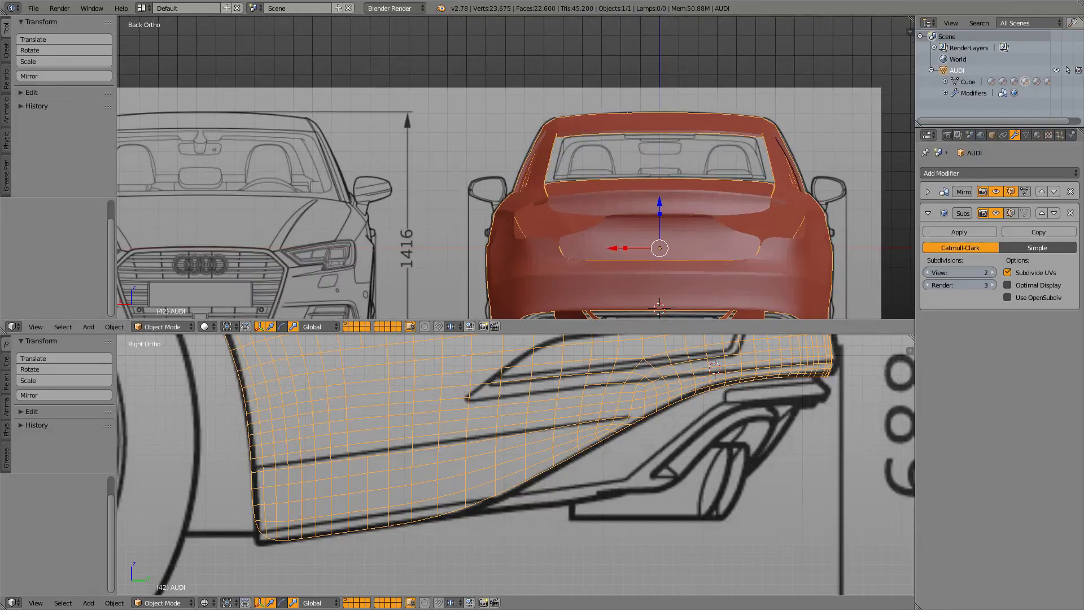
{"action": "key", "text": "ctrl+s"}
{"action": "key", "text": "Return"}
- Enter Edit Mode on the car body and show the back view in wireframe over the blueprint's lower rear bumper
{"action": "middle_click_drag", "start_coordinate": [516, 186], "coordinate": [505, 151], "text": "shift"}
{"action": "middle_click_drag", "start_coordinate": [540, 469], "coordinate": [492, 460], "text": "shift"}
{"action": "scroll", "coordinate": [491, 459], "scroll_direction": "down", "scroll_amount": 5}
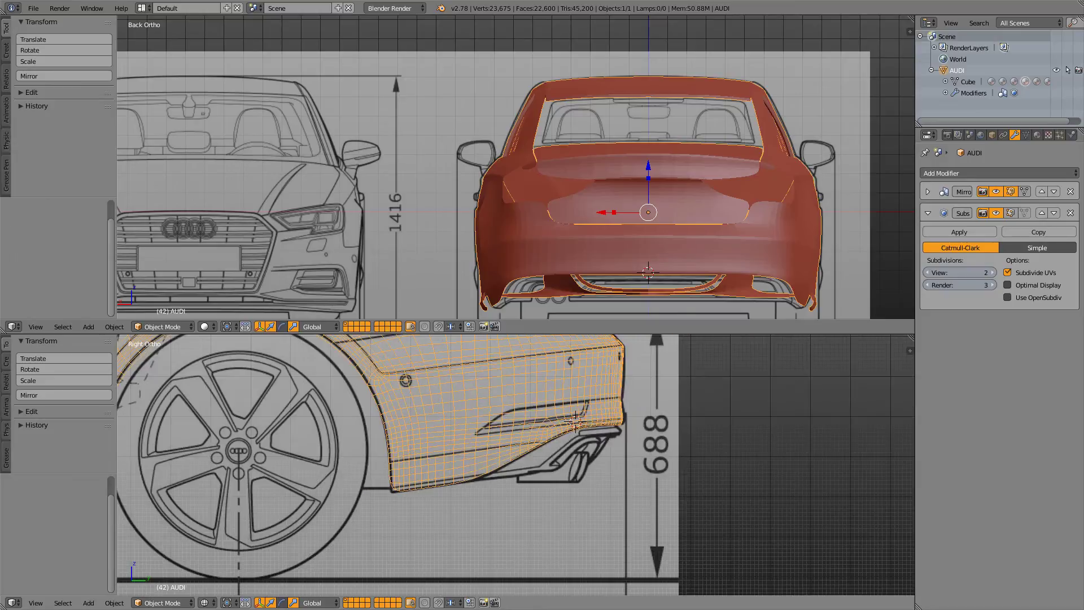
{"action": "key", "text": "Tab"}
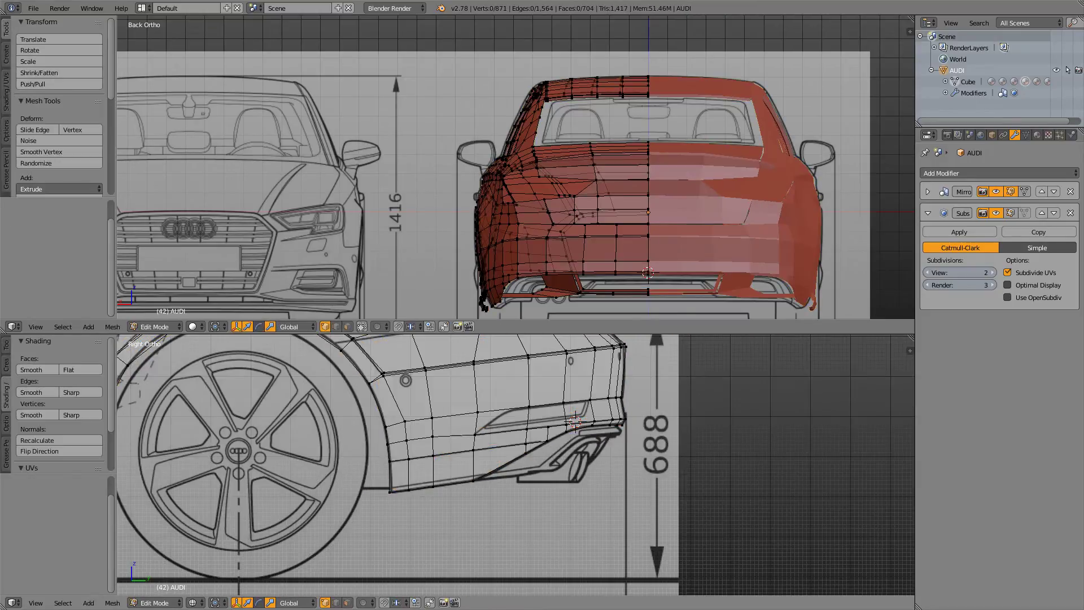
{"action": "scroll", "coordinate": [516, 464], "scroll_direction": "up", "scroll_amount": 4}
{"action": "middle_click_drag", "start_coordinate": [548, 438], "coordinate": [472, 500], "text": "shift"}
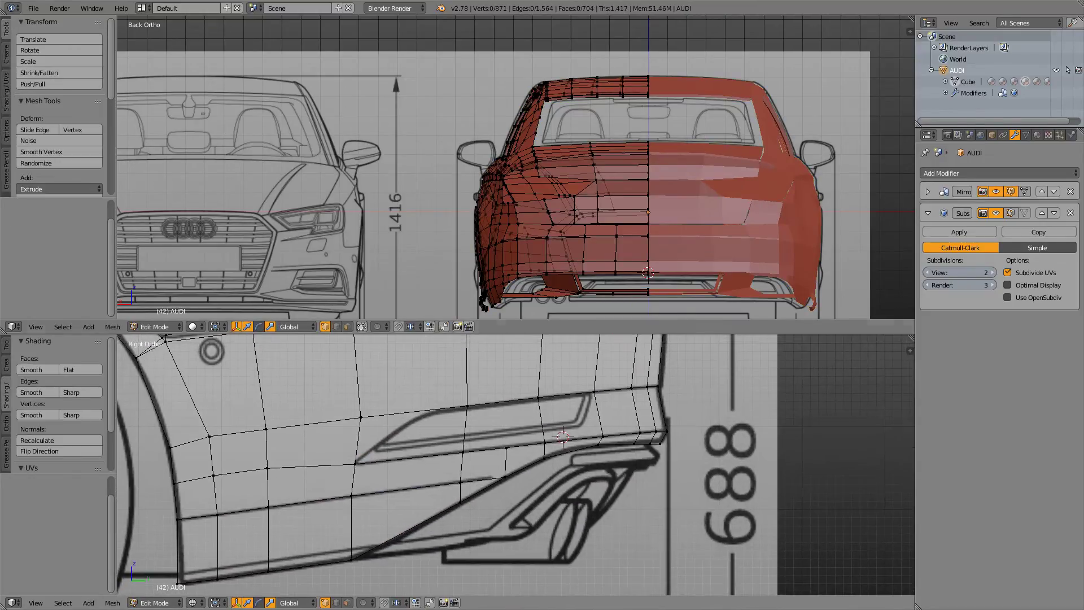
{"action": "middle_click_drag", "start_coordinate": [443, 193], "coordinate": [588, 140], "text": "shift"}
{"action": "scroll", "coordinate": [698, 242], "scroll_direction": "up", "scroll_amount": 5}
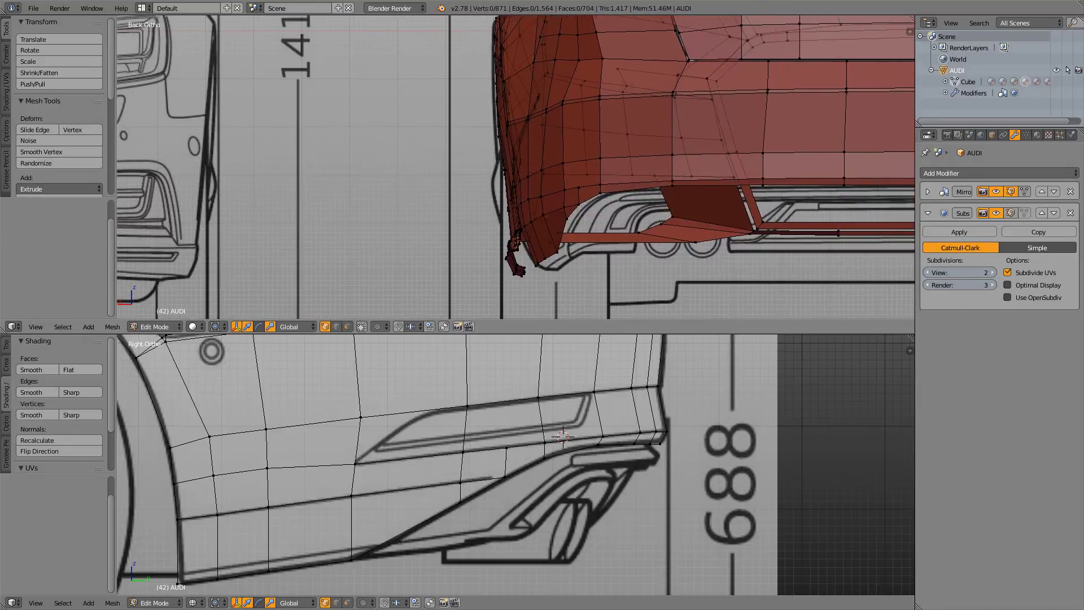
{"action": "key", "text": "z"}
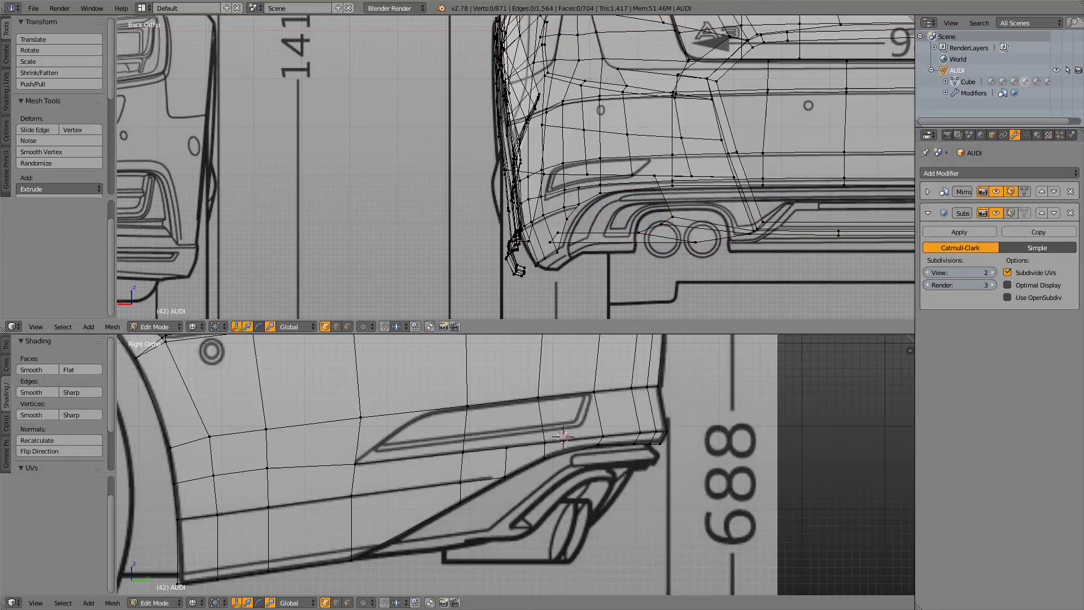
{"action": "scroll", "coordinate": [516, 168], "scroll_direction": "up", "scroll_amount": 5}
{"action": "scroll", "coordinate": [516, 167], "scroll_direction": "down", "scroll_amount": 3}
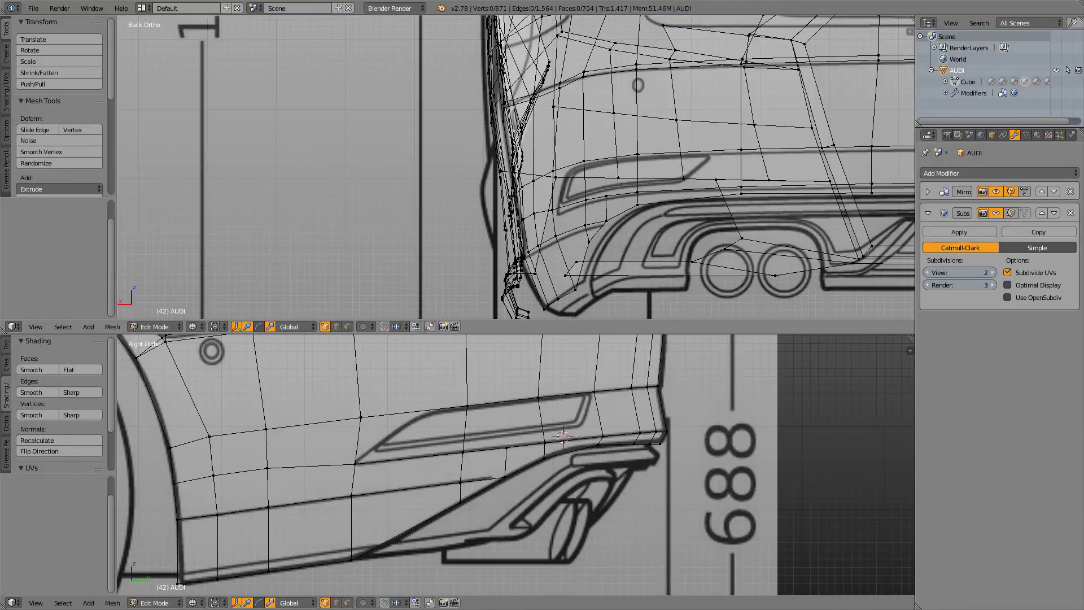
- Check the rear bumper in the reference photo in Photos, then examine the mesh around the rear wheel arch in Blender's side view
{"action": "key", "text": "alt+Tab"}
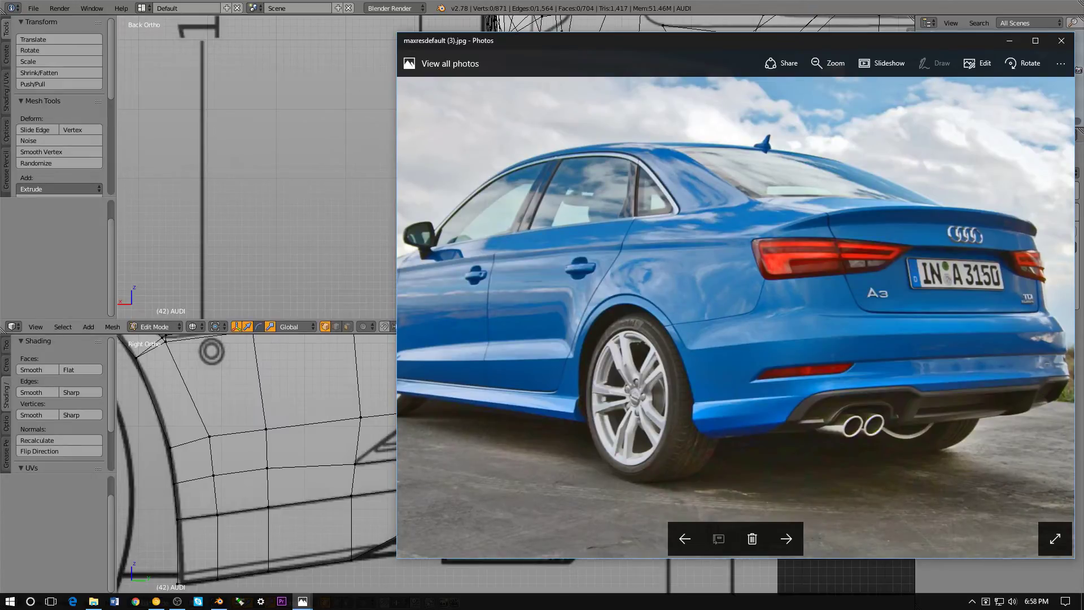
{"action": "key", "text": "alt+Tab"}
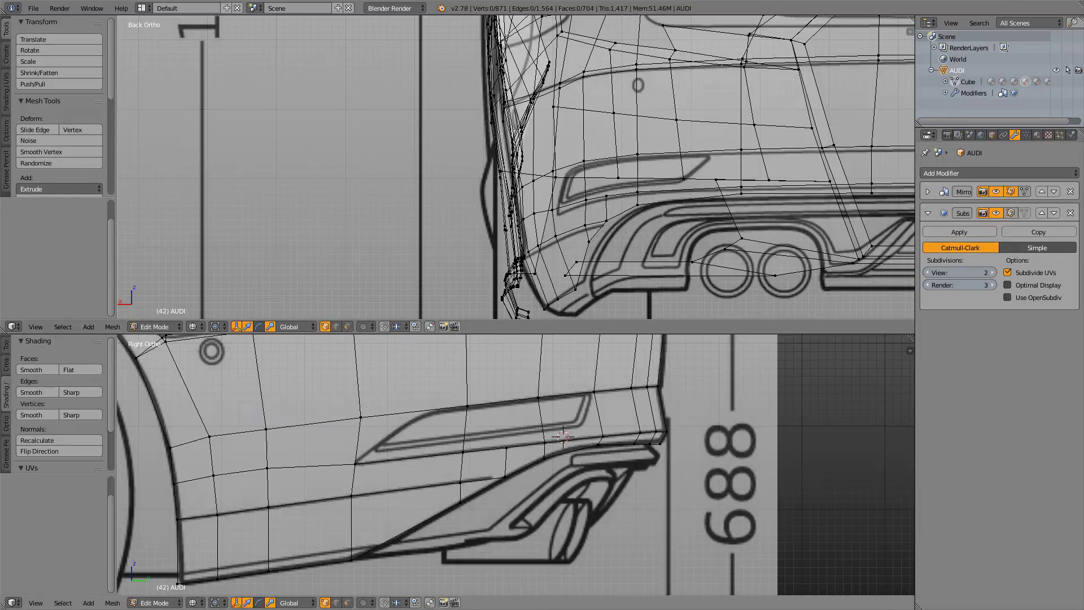
{"action": "scroll", "coordinate": [516, 465], "scroll_direction": "down", "scroll_amount": 5}
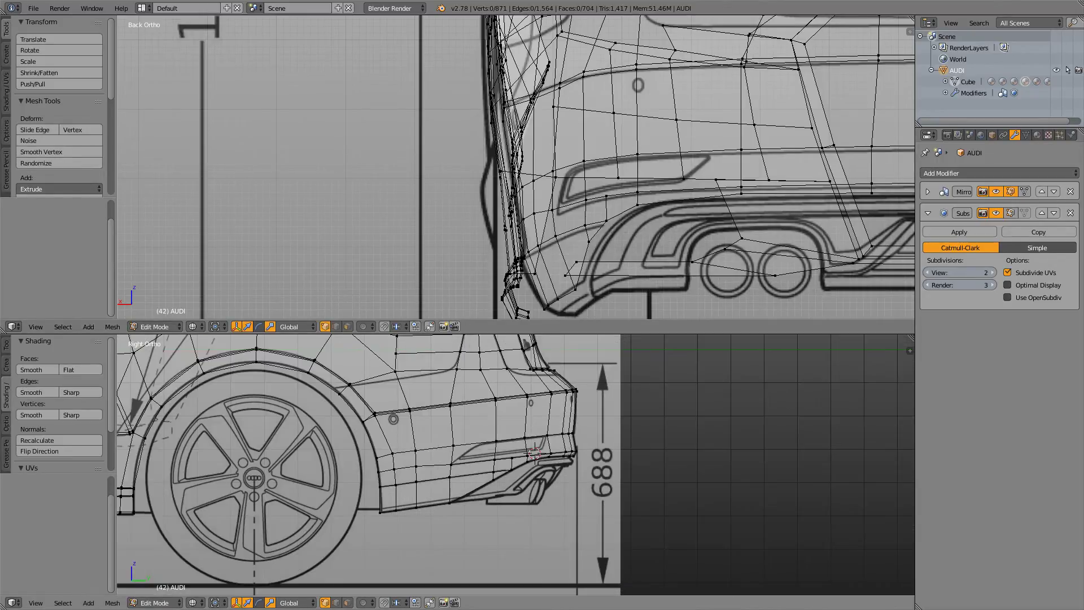
{"action": "scroll", "coordinate": [515, 465], "scroll_direction": "up", "scroll_amount": 4}
{"action": "middle_click_drag", "start_coordinate": [368, 395], "coordinate": [663, 533], "text": "shift"}
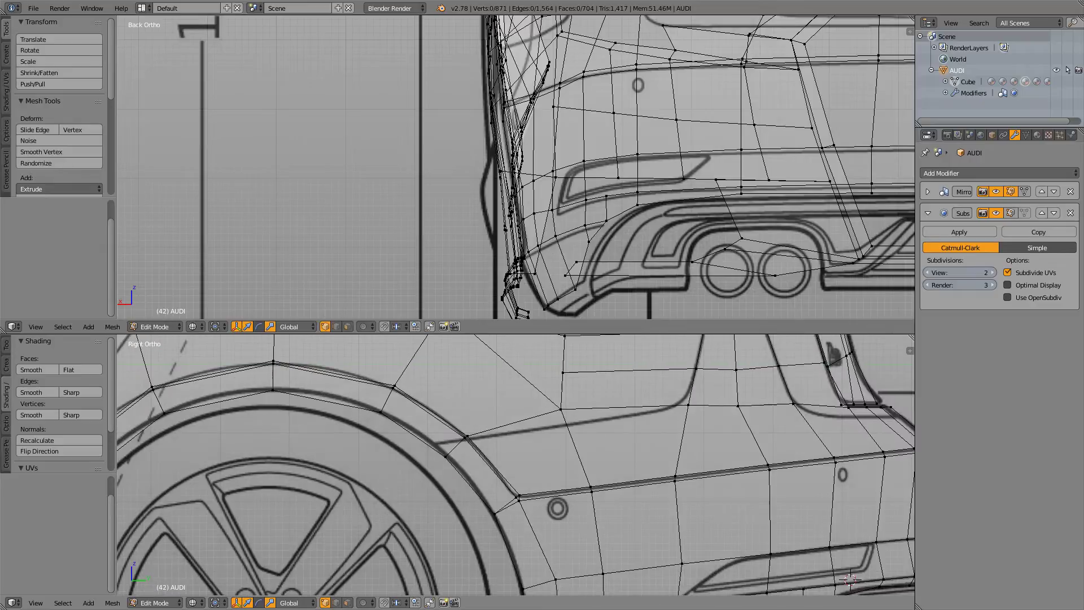
{"action": "scroll", "coordinate": [515, 464], "scroll_direction": "up", "scroll_amount": 3}
{"action": "scroll", "coordinate": [516, 465], "scroll_direction": "down", "scroll_amount": 5}
{"action": "scroll", "coordinate": [559, 438], "scroll_direction": "up", "scroll_amount": 5}
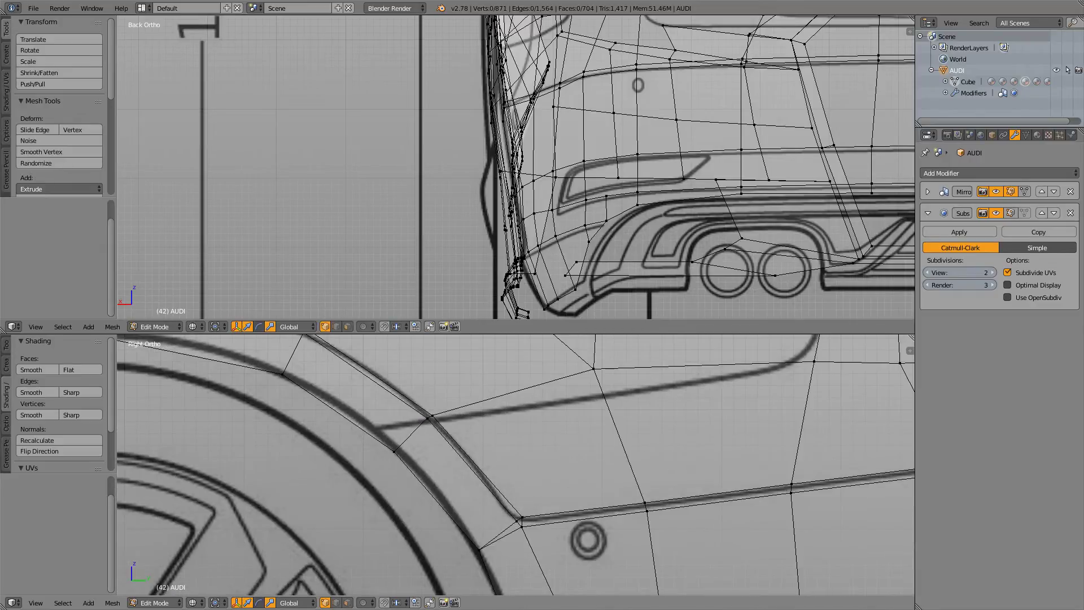
{"action": "scroll", "coordinate": [559, 438], "scroll_direction": "down", "scroll_amount": 6}
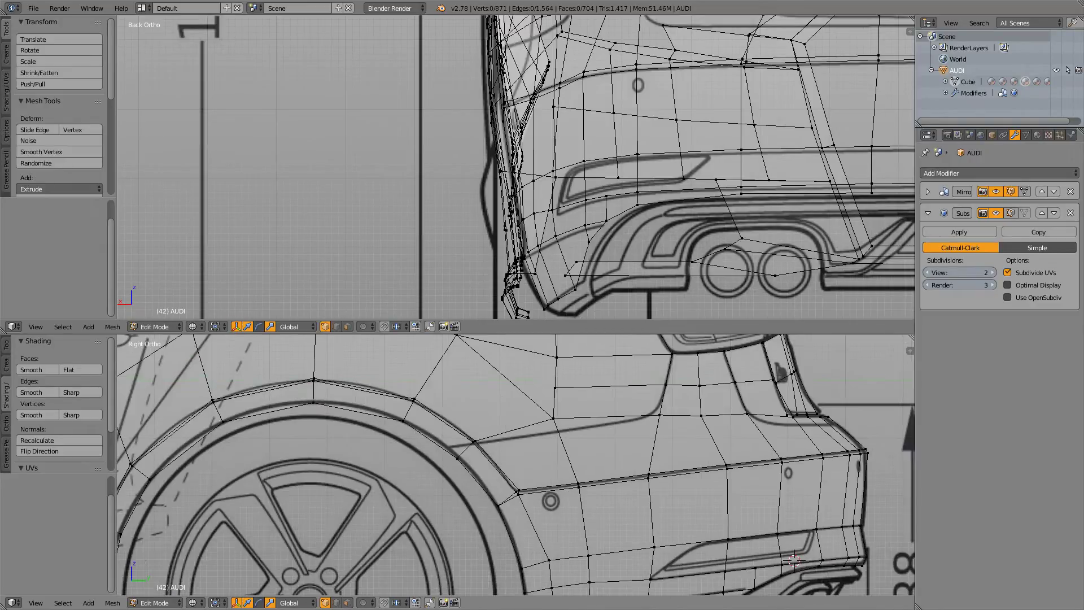
- Inspect the bumper's bottom edge loop and its lower corner vertex against the blueprint in the back view
{"action": "middle_click_drag", "start_coordinate": [593, 197], "coordinate": [557, 166], "text": "shift"}
{"action": "key", "text": "z"}
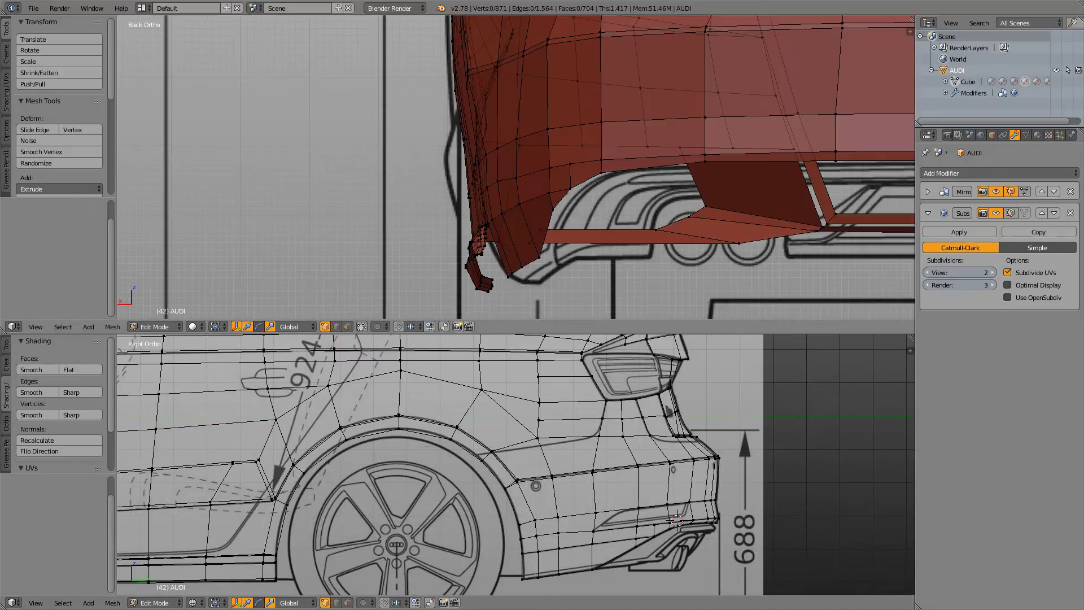
{"action": "key", "text": "z"}
{"action": "right_click", "coordinate": [649, 167], "text": "alt"}
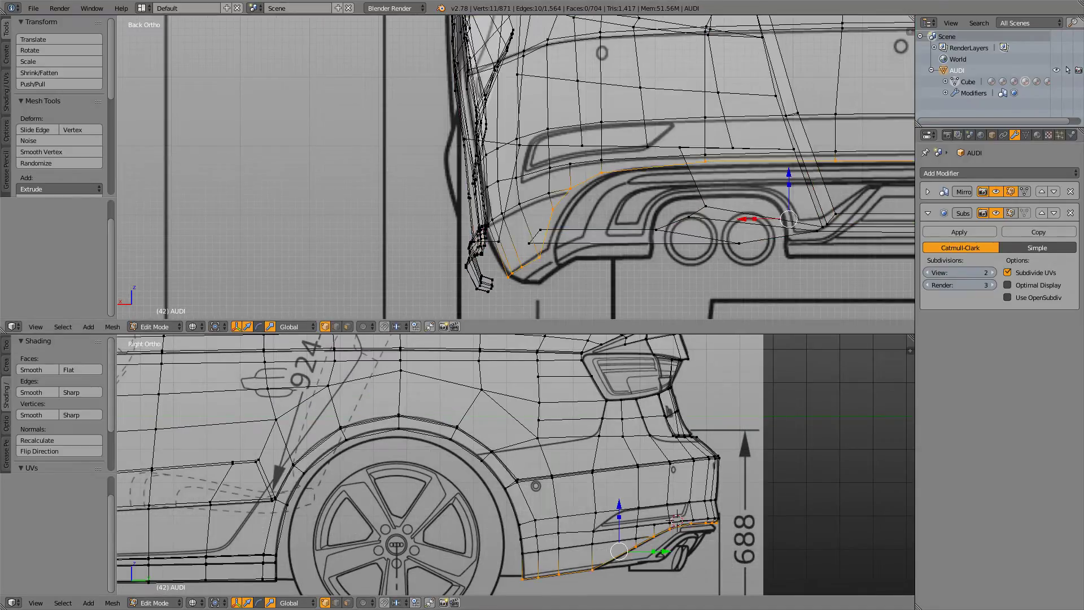
{"action": "right_click", "coordinate": [539, 258]}
- Move the strip's front bottom corner vertex at the wheel arch 0.047 along Y and 0.005 along Z in the side view
{"action": "middle_click_drag", "start_coordinate": [598, 485], "coordinate": [662, 387], "text": "shift"}
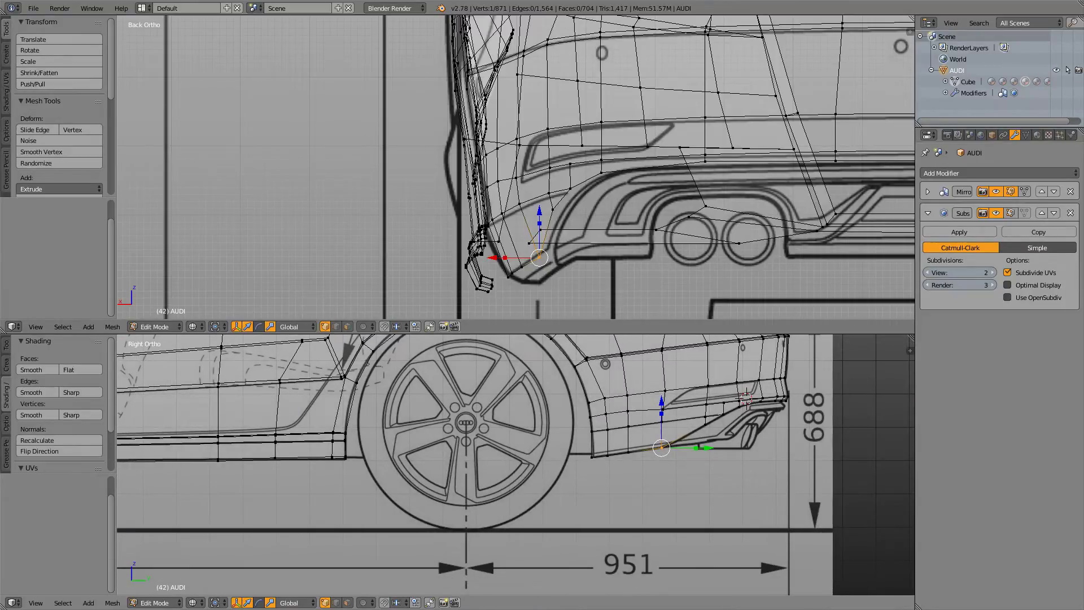
{"action": "scroll", "coordinate": [516, 464], "scroll_direction": "up", "scroll_amount": 3}
{"action": "scroll", "coordinate": [516, 465], "scroll_direction": "up", "scroll_amount": 3}
{"action": "middle_click_drag", "start_coordinate": [649, 429], "coordinate": [539, 502], "text": "shift"}
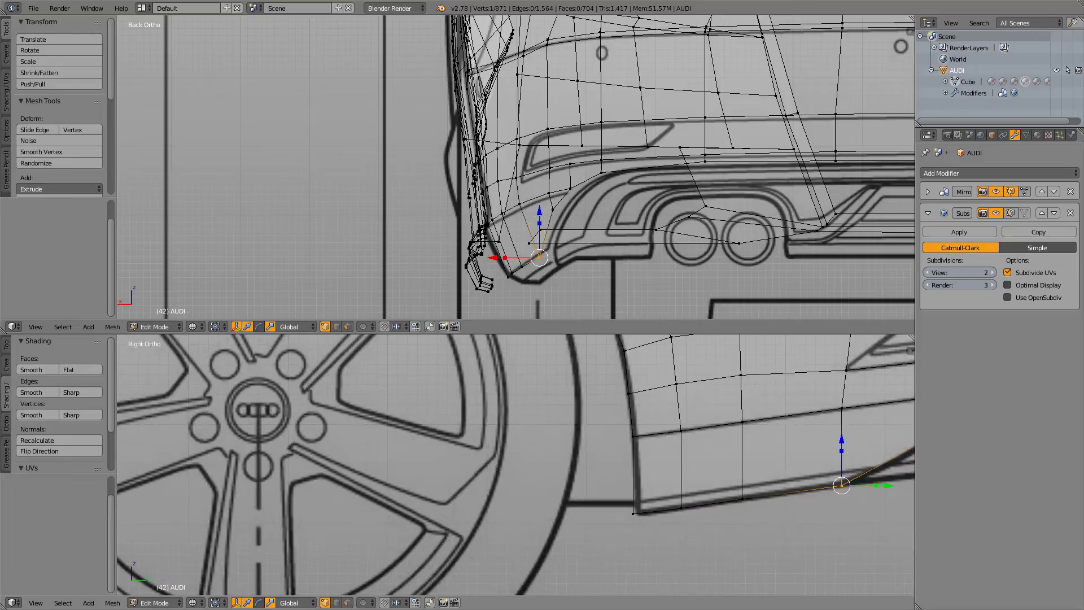
{"action": "scroll", "coordinate": [515, 465], "scroll_direction": "up", "scroll_amount": 1}
{"action": "middle_click_drag", "start_coordinate": [649, 519], "coordinate": [594, 508], "text": "shift"}
{"action": "right_click", "coordinate": [601, 514]}
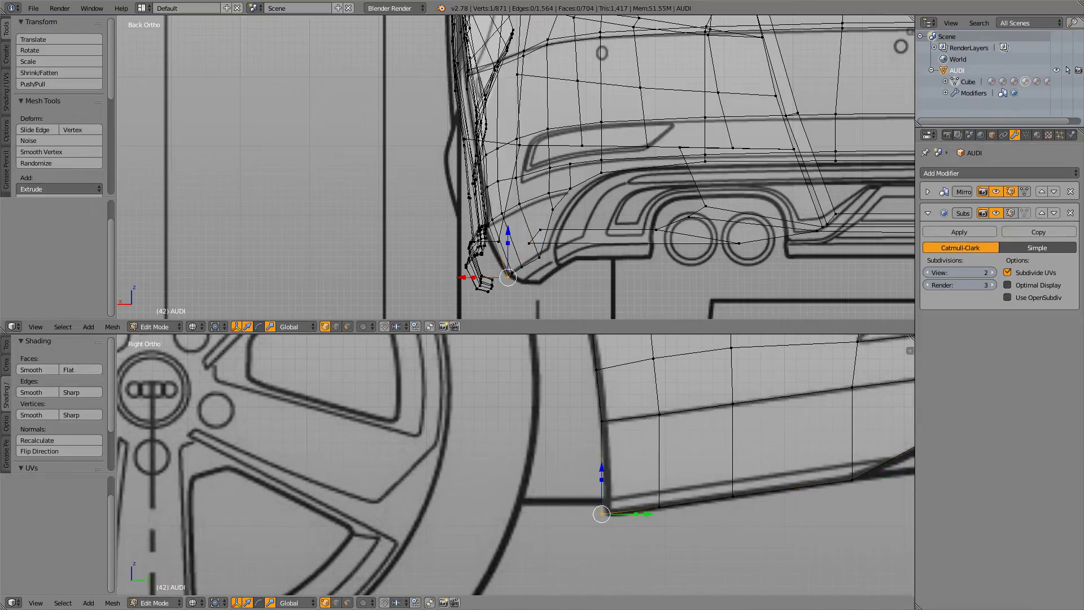
{"action": "key", "text": "g"}
{"action": "left_click", "coordinate": [608, 513]}
{"action": "scroll", "coordinate": [516, 464], "scroll_direction": "down", "scroll_amount": 5}
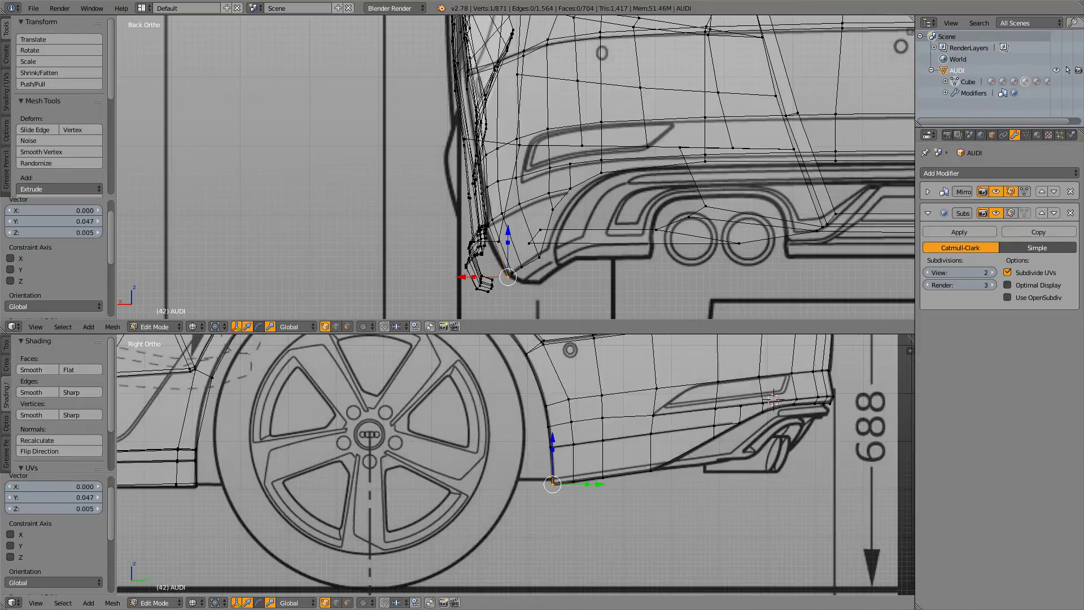
{"action": "scroll", "coordinate": [516, 464], "scroll_direction": "up", "scroll_amount": 2}
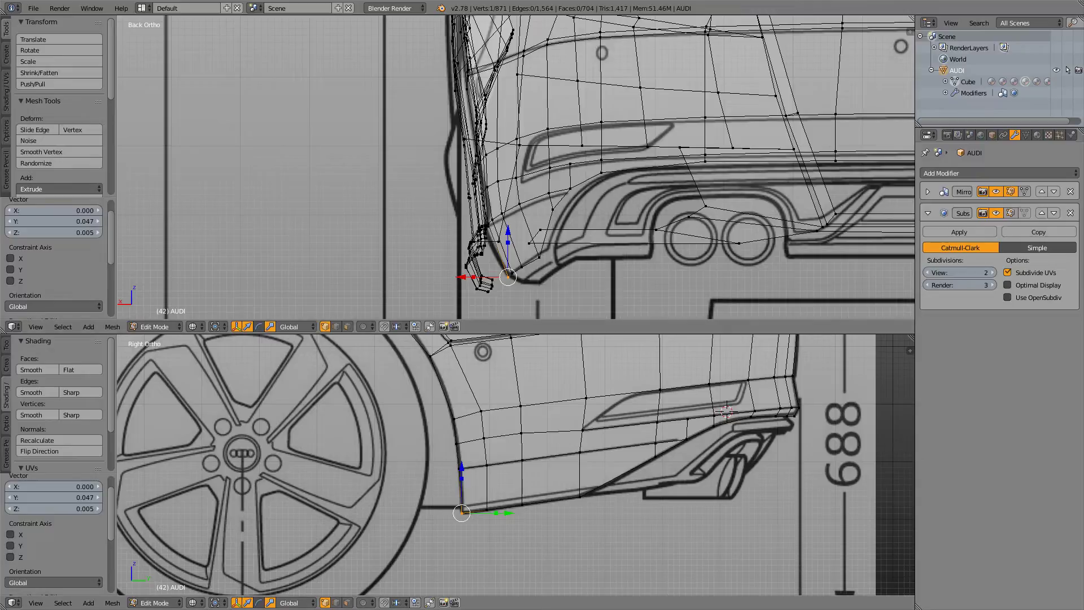
- Preview the smoothed car body in Object Mode, examining the rear quarter and wheel arch from the back and side
{"action": "middle_click_drag", "start_coordinate": [565, 209], "coordinate": [487, 218], "text": "shift"}
{"action": "key", "text": "z"}
{"action": "key", "text": "z"}
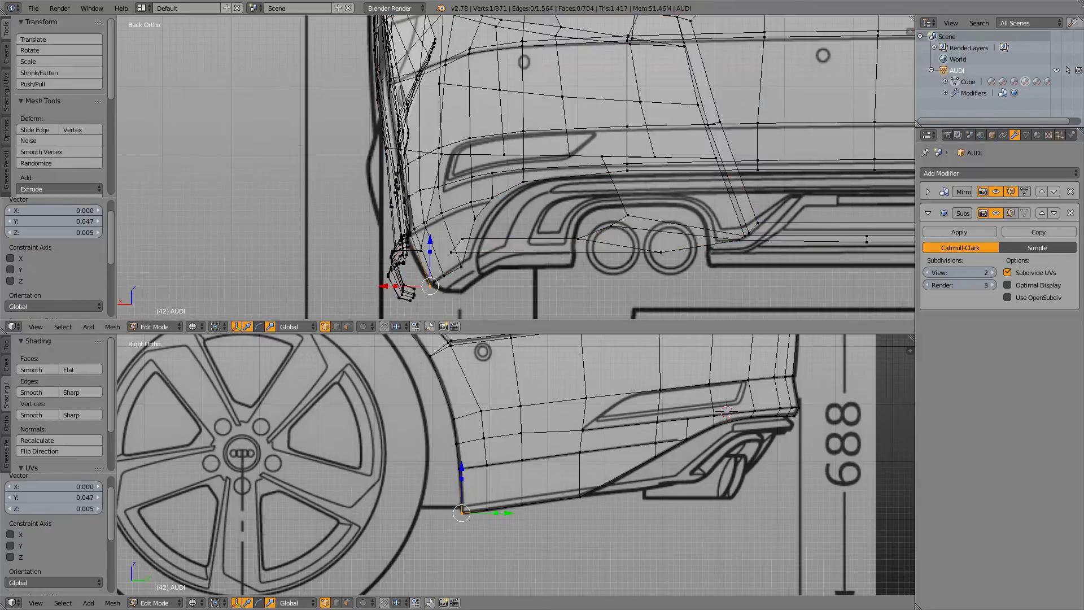
{"action": "key", "text": "Tab"}
{"action": "scroll", "coordinate": [516, 168], "scroll_direction": "down", "scroll_amount": 5}
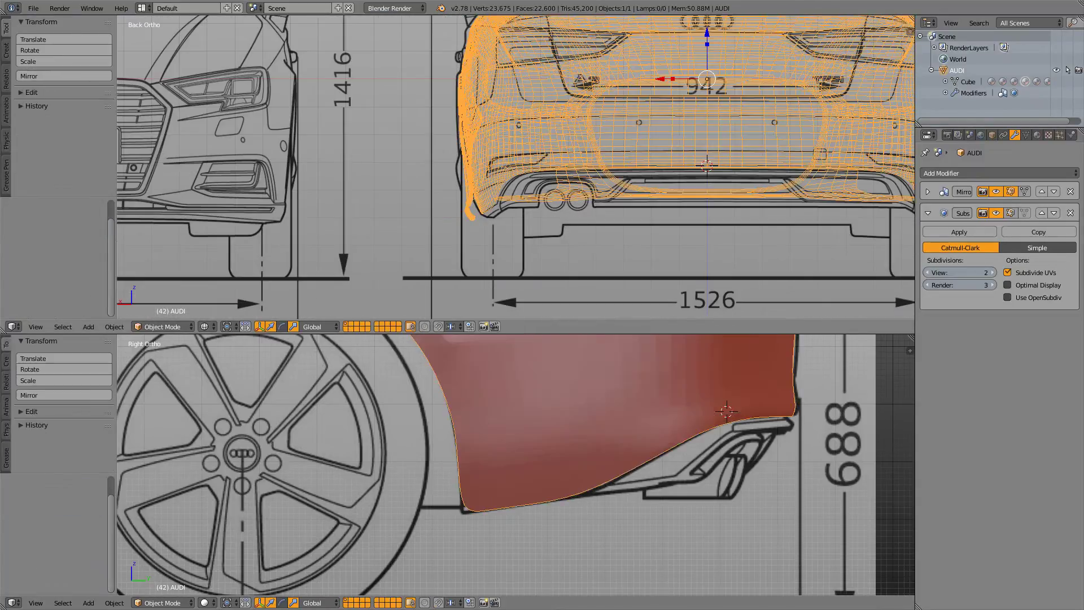
{"action": "scroll", "coordinate": [516, 168], "scroll_direction": "down", "scroll_amount": 4}
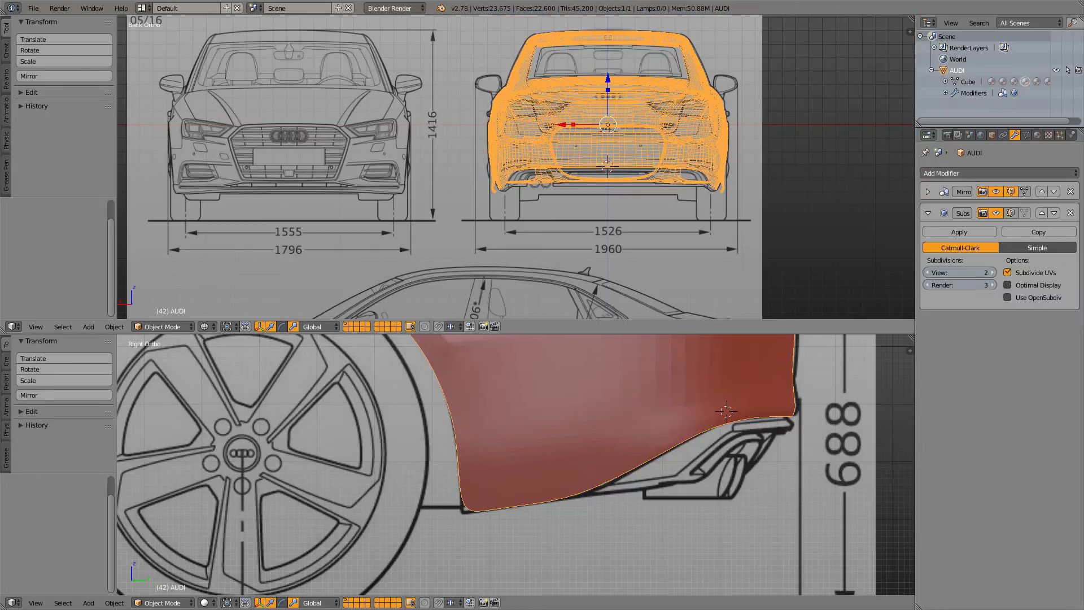
{"action": "key", "text": "z"}
{"action": "mouse_move", "coordinate": [516, 168]}
{"action": "middle_mouse_down"}
{"action": "mouse_move", "coordinate": [507, 196]}
{"action": "mouse_move", "coordinate": [652, 176]}
{"action": "middle_mouse_up"}
{"action": "scroll", "coordinate": [516, 167], "scroll_direction": "up", "scroll_amount": 3}
{"action": "key", "text": "Tab"}
{"action": "key", "text": "Tab"}
{"action": "scroll", "coordinate": [515, 167], "scroll_direction": "down", "scroll_amount": 2}
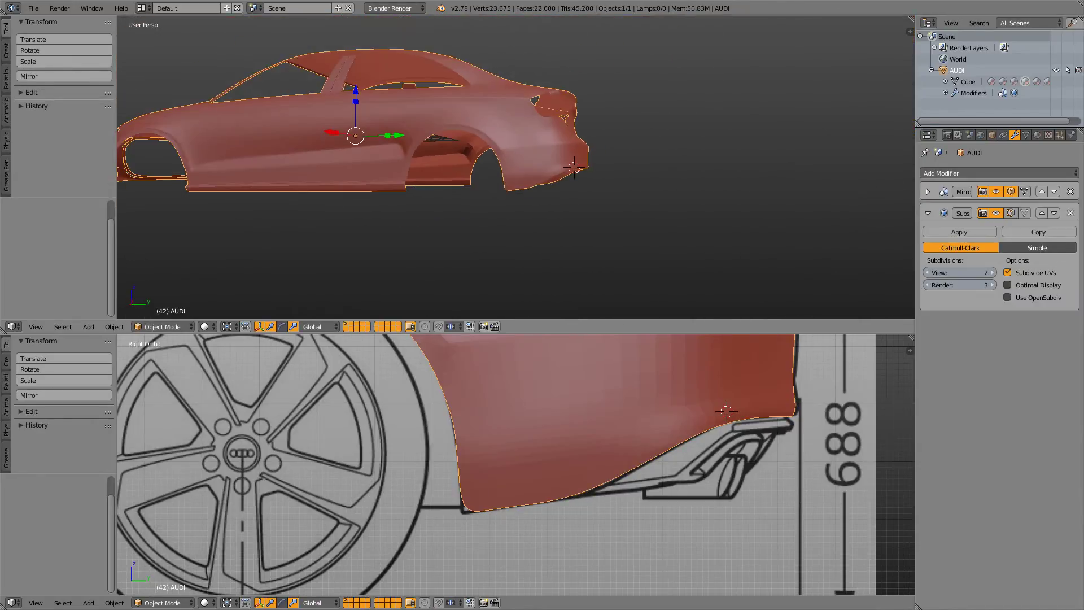
{"action": "scroll", "coordinate": [516, 168], "scroll_direction": "up", "scroll_amount": 3}
{"action": "middle_click_drag", "start_coordinate": [515, 168], "coordinate": [613, 161]}
{"action": "scroll", "coordinate": [516, 167], "scroll_direction": "down", "scroll_amount": 3}
- Examine the rear bumper in perspective, and compare its mesh with the blueprint in a wireframe side view in Edit Mode
{"action": "key", "text": "Tab"}
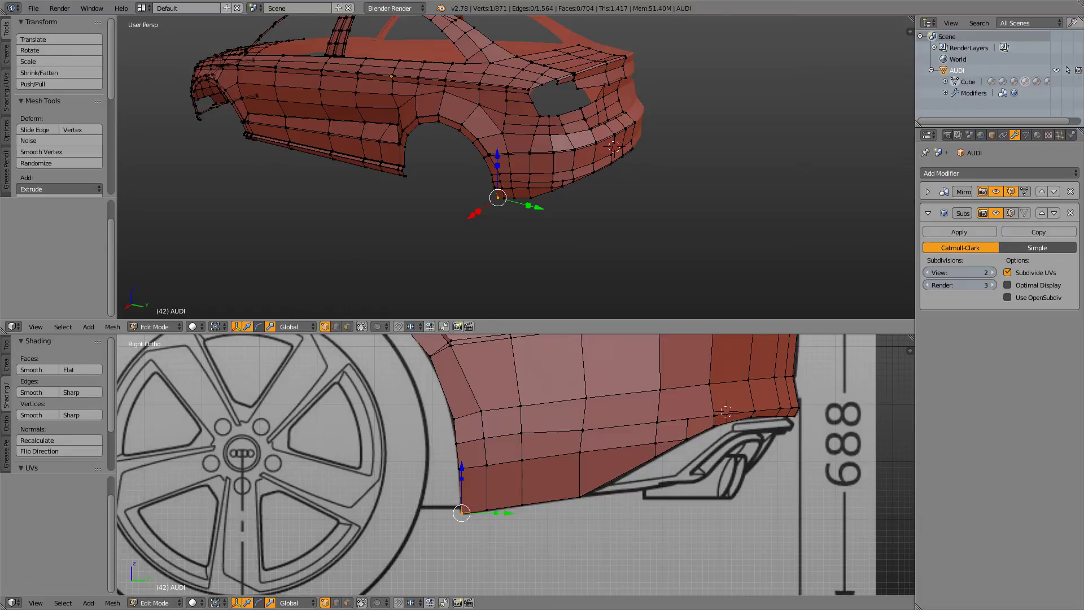
{"action": "key", "text": "Tab"}
{"action": "middle_click_drag", "start_coordinate": [486, 141], "coordinate": [543, 223], "text": "shift"}
{"action": "middle_click_drag", "start_coordinate": [543, 223], "coordinate": [452, 137]}
{"action": "scroll", "coordinate": [515, 168], "scroll_direction": "down", "scroll_amount": 4}
{"action": "mouse_move", "coordinate": [516, 167]}
{"action": "middle_mouse_down"}
{"action": "mouse_move", "coordinate": [480, 163]}
{"action": "mouse_move", "coordinate": [539, 149]}
{"action": "mouse_move", "coordinate": [590, 193]}
{"action": "mouse_move", "coordinate": [489, 138]}
{"action": "mouse_move", "coordinate": [522, 164]}
{"action": "middle_mouse_up"}
{"action": "scroll", "coordinate": [515, 167], "scroll_direction": "up", "scroll_amount": 4}
{"action": "middle_click_drag", "start_coordinate": [565, 429], "coordinate": [461, 490], "text": "shift"}
{"action": "key", "text": "z"}
{"action": "key", "text": "z"}
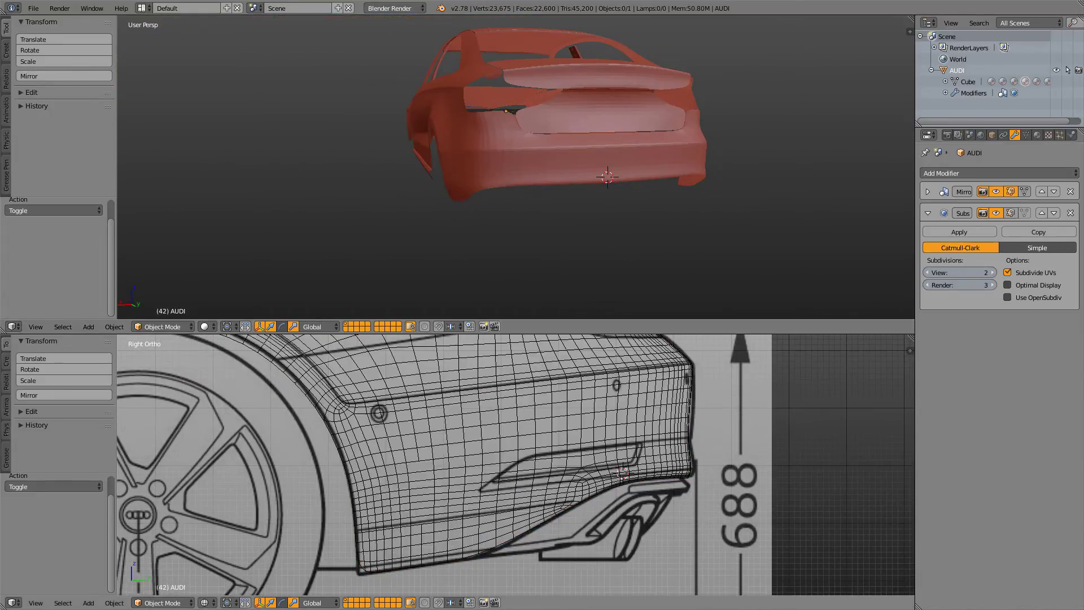
{"action": "key", "text": "z"}
{"action": "key", "text": "Tab"}
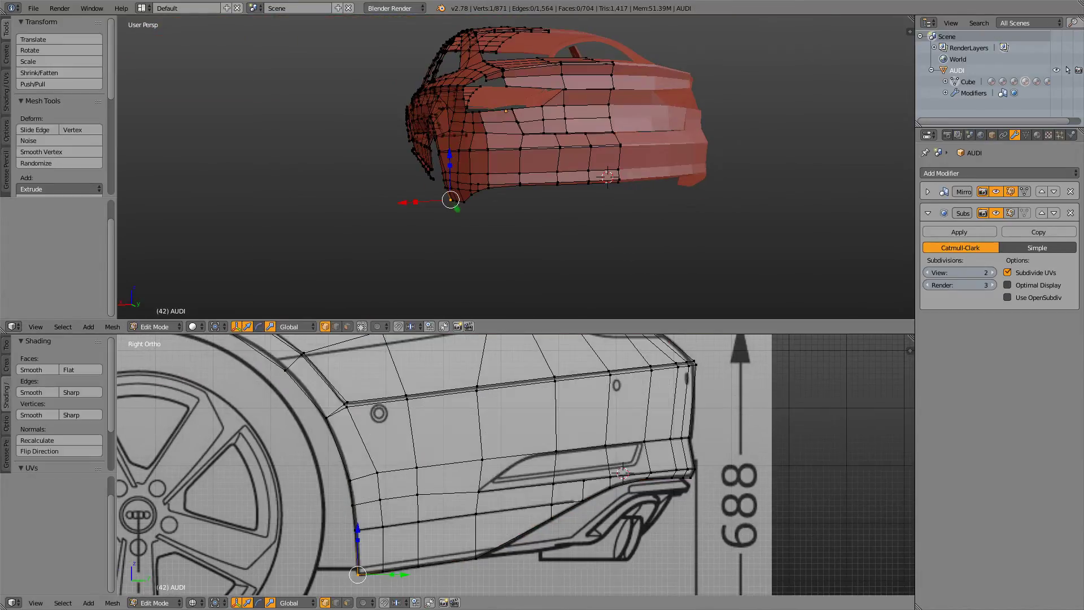
- Compare the bumper mesh in Blender's perspective and side views with the rear reference photo in Photos
{"action": "key", "text": "alt+Tab"}
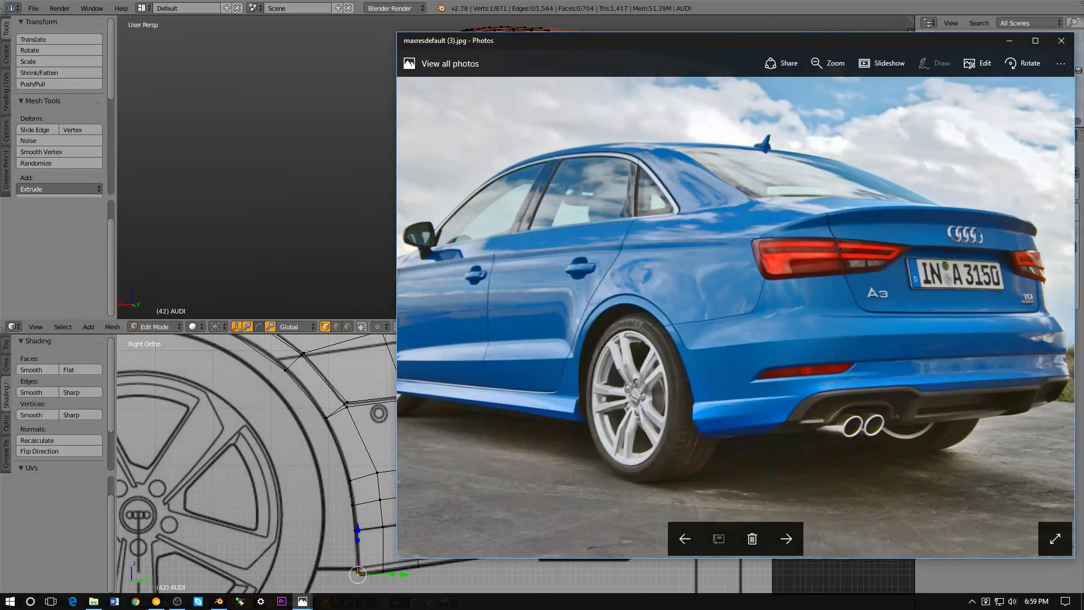
{"action": "key", "text": "alt+Tab"}
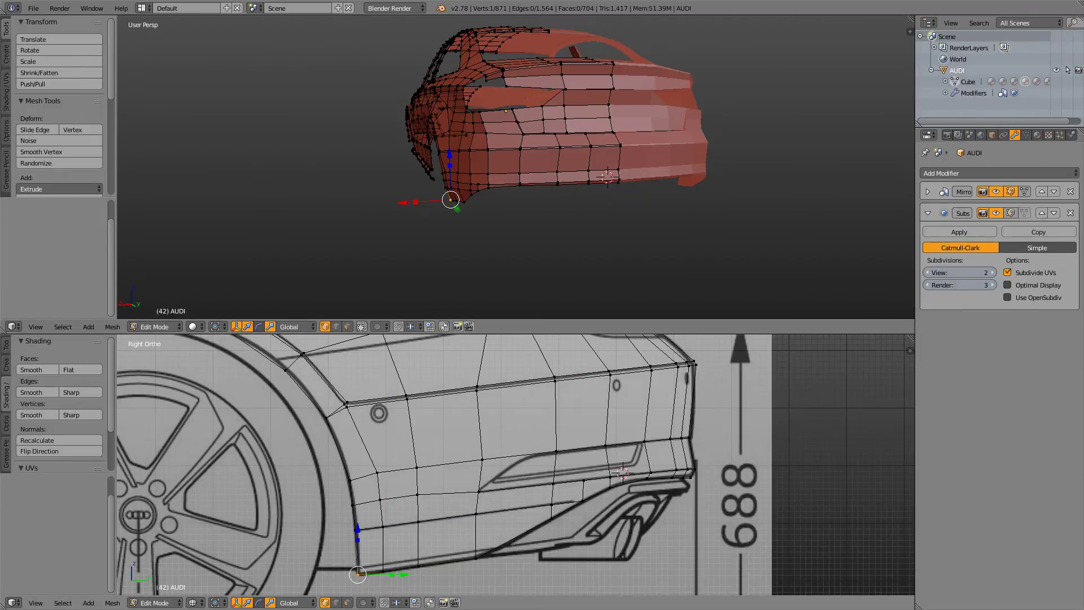
{"action": "key", "text": "alt+Tab"}
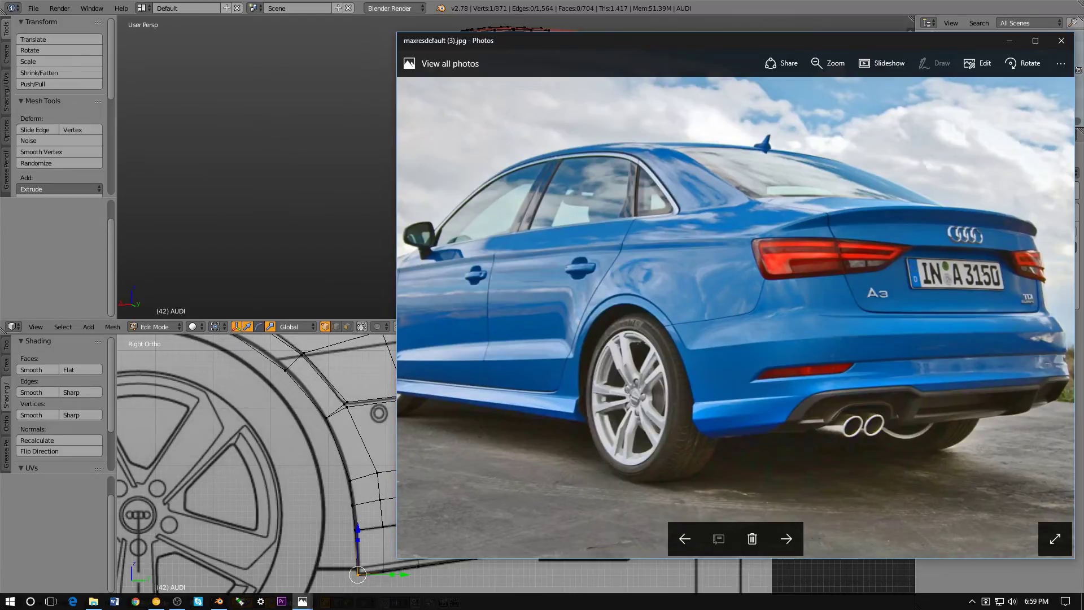
{"action": "key", "text": "alt+Tab"}
{"action": "middle_click_drag", "start_coordinate": [508, 169], "coordinate": [545, 189]}
{"action": "middle_click_drag", "start_coordinate": [542, 446], "coordinate": [424, 433], "text": "shift"}
{"action": "key", "text": "alt+Tab"}
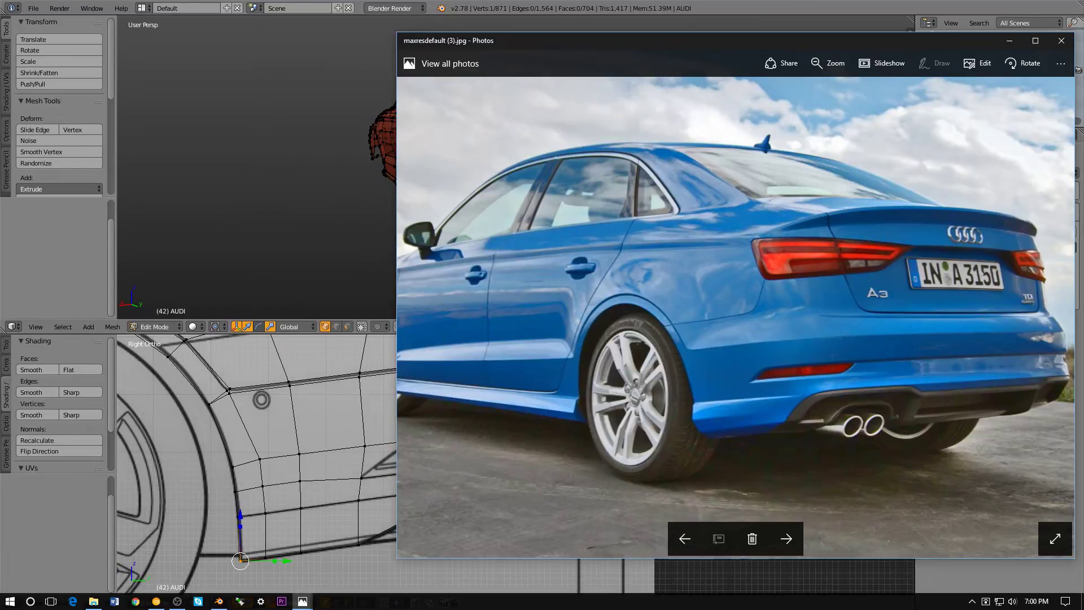
{"action": "key", "text": "alt+Tab"}
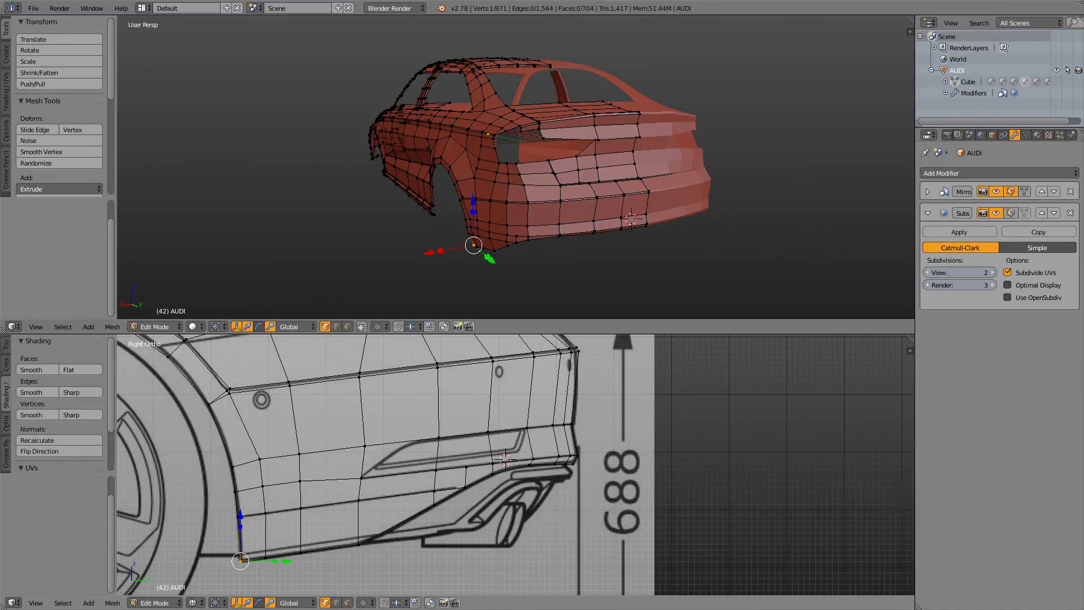
- Show the lower bumper in Blender's back view and compare its blueprint lines with the reference photo in Photos
{"action": "key", "text": "ctrl+KP_1"}
{"action": "key", "text": "z"}
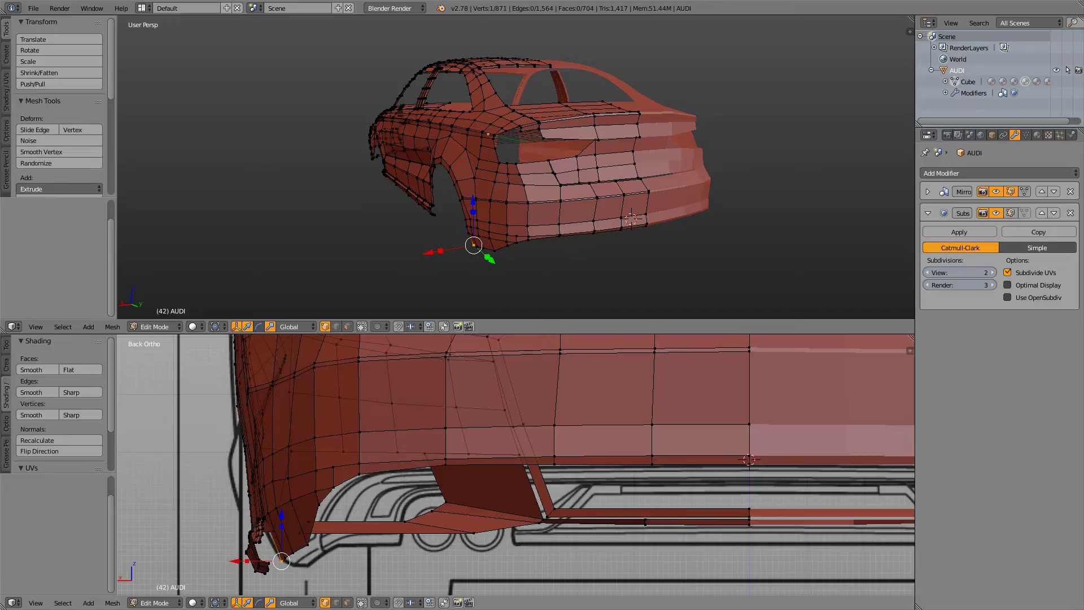
{"action": "key", "text": "z"}
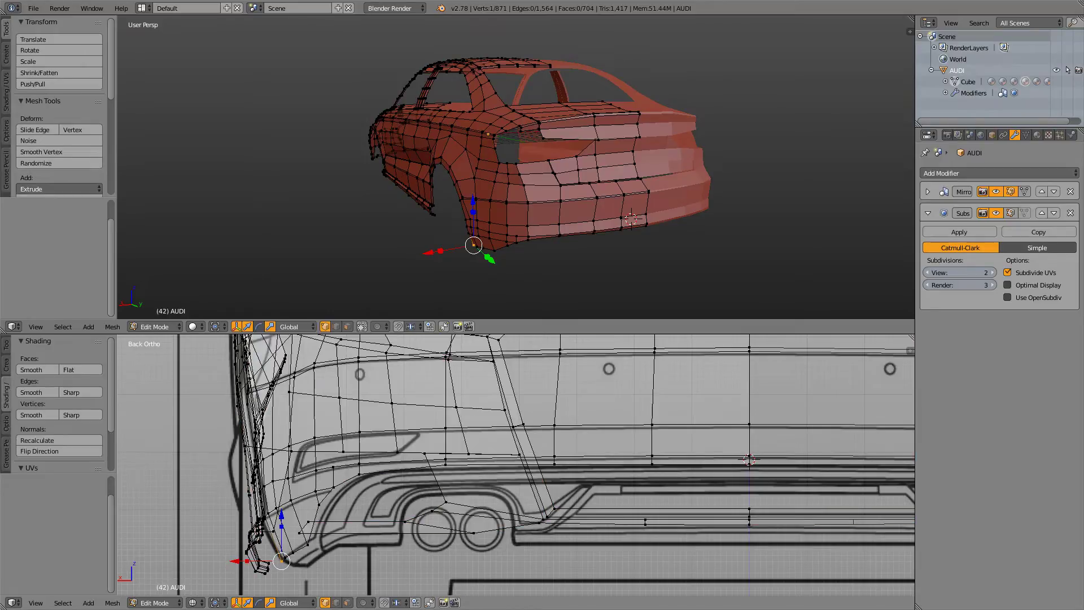
{"action": "key", "text": "alt+Tab"}
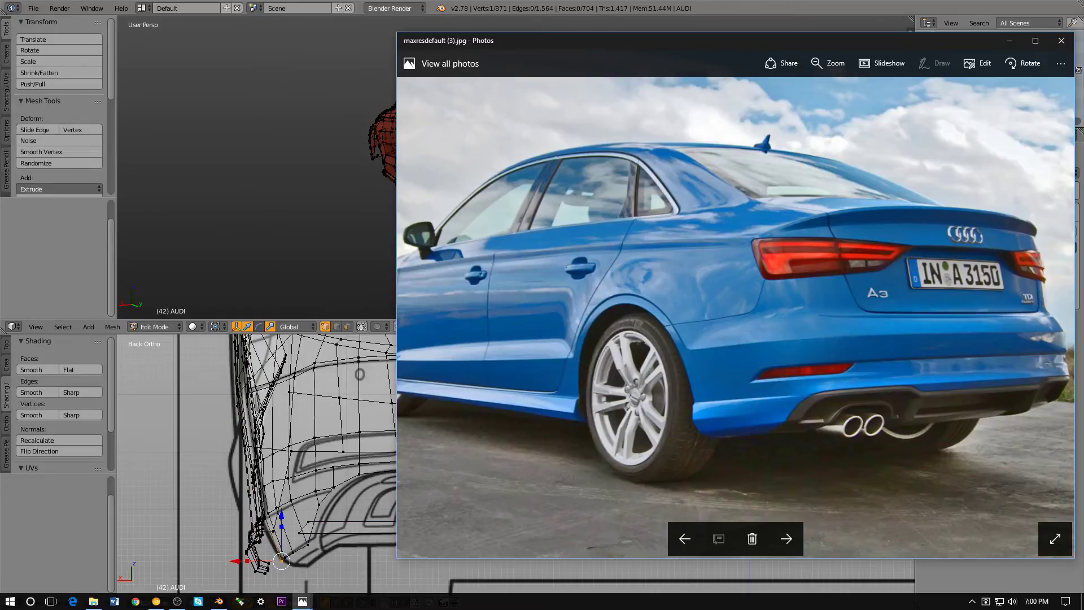
{"action": "key", "text": "alt+Tab"}
{"action": "middle_click_drag", "start_coordinate": [531, 480], "coordinate": [405, 424], "text": "shift"}
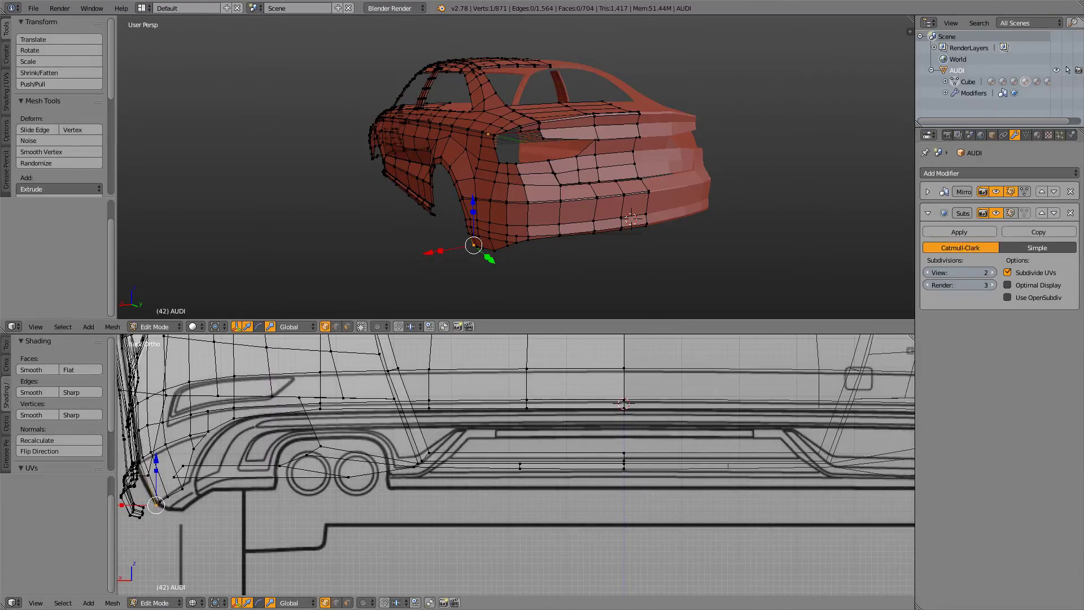
{"action": "key", "text": "alt+Tab"}
{"action": "key", "text": "alt+Tab"}
{"action": "key", "text": "alt+Tab"}
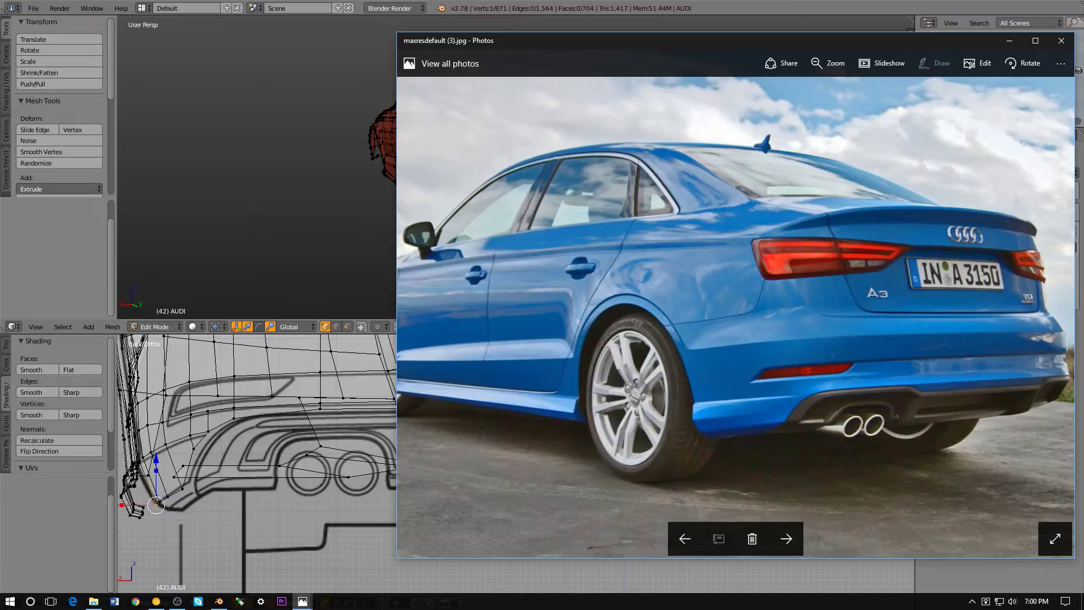
{"action": "key", "text": "alt+Tab"}
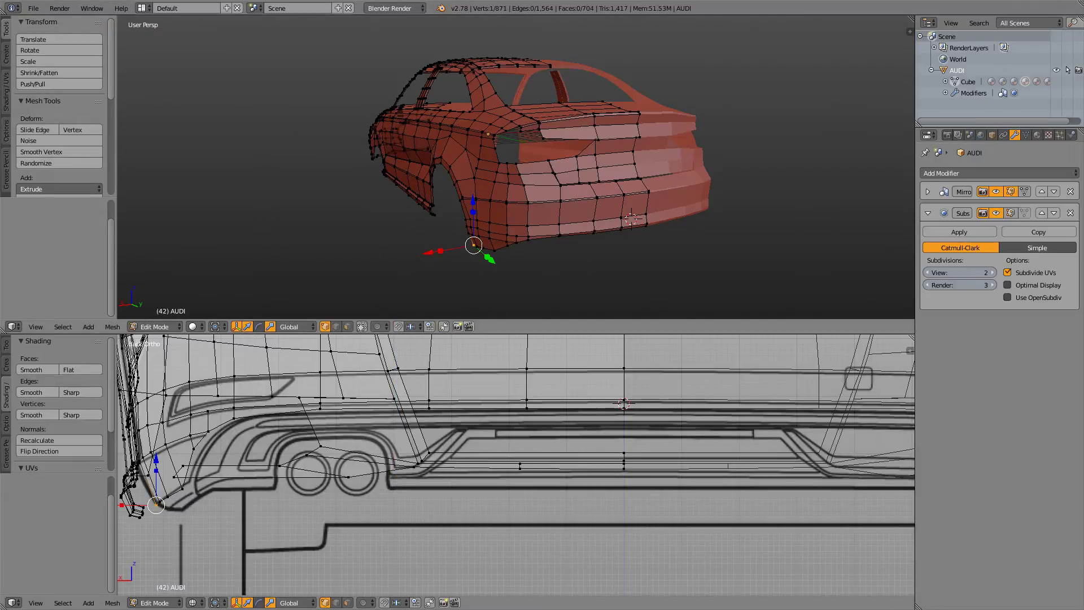
- Check the exhaust and diffuser area of the back view in solid and wireframe shading against the reference photo
{"action": "key", "text": "z"}
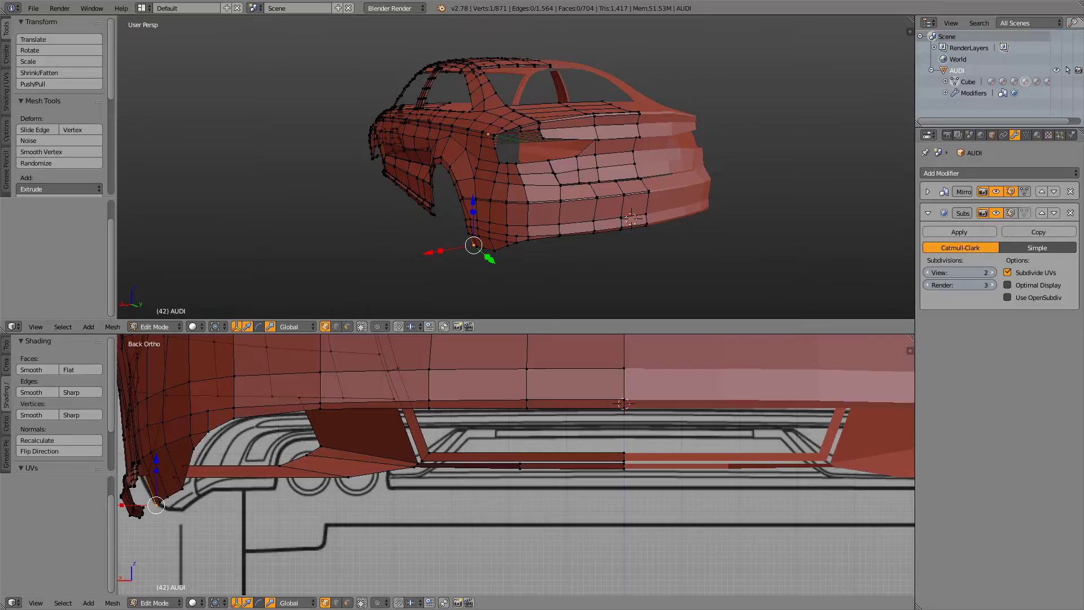
{"action": "key", "text": "z"}
{"action": "key", "text": "z"}
{"action": "key", "text": "z"}
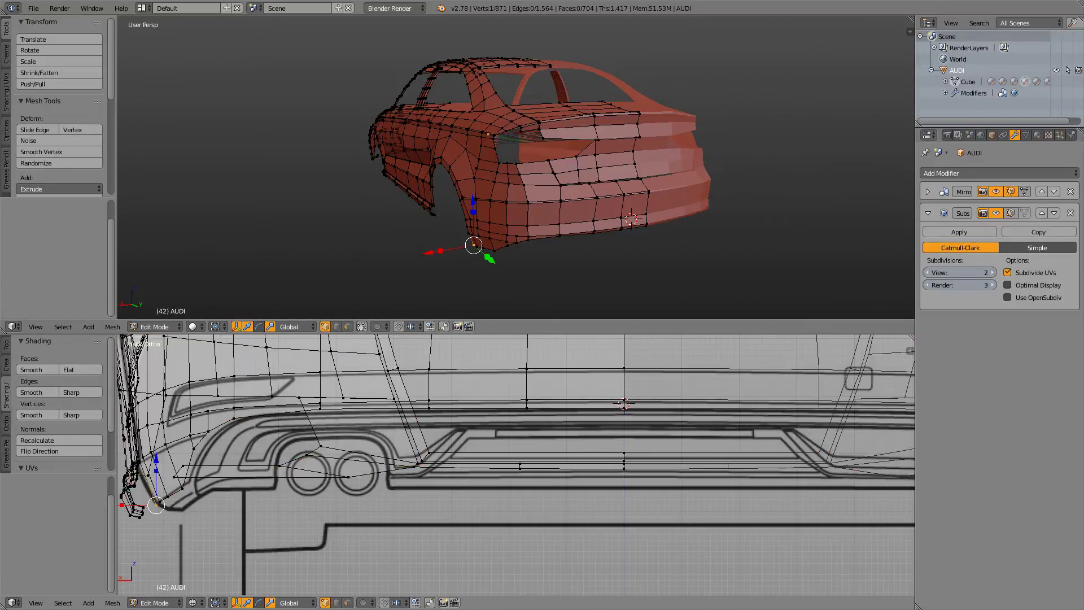
{"action": "key", "text": "alt+Tab"}
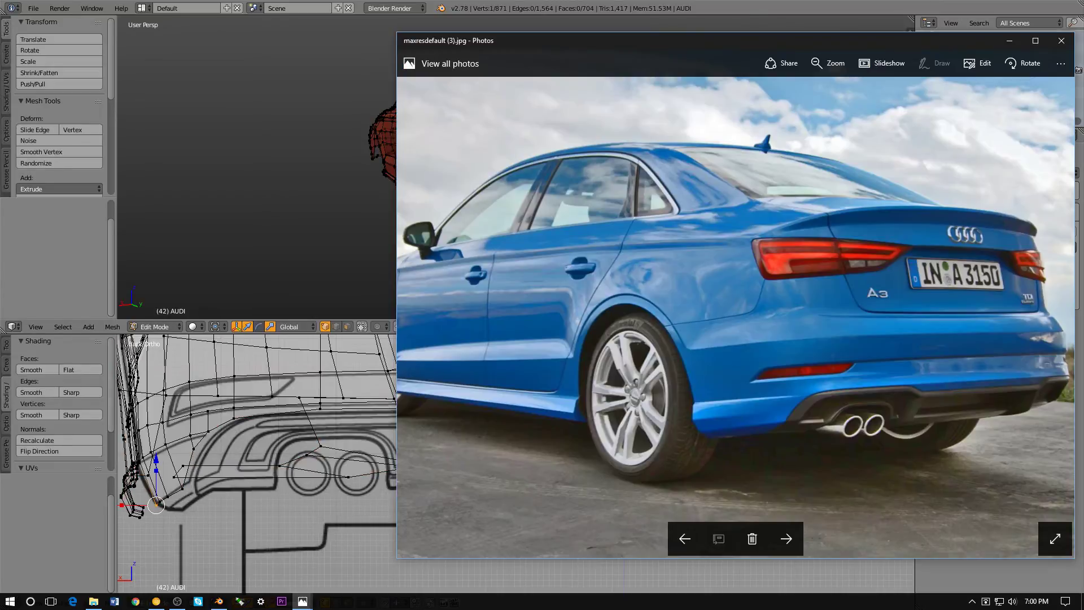
{"action": "key", "text": "alt+Tab"}
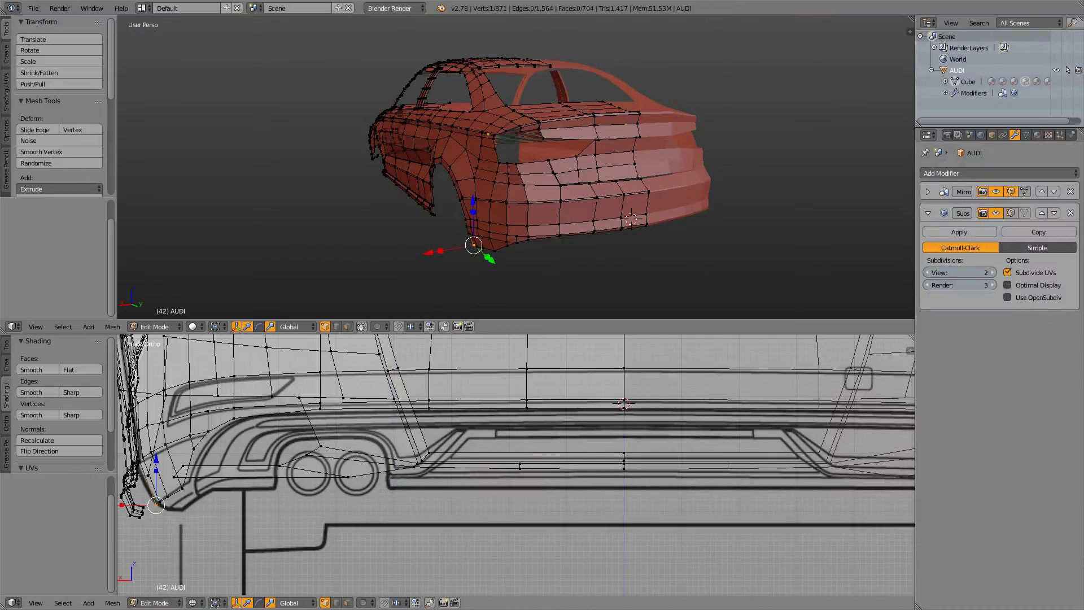
{"action": "key", "text": "alt+Tab"}
{"action": "key", "text": "alt+Tab"}
{"action": "key", "text": "alt+Tab"}
- Compare the lower bumper's solid faces with the blueprint outline in Blender's back view by alternating solid and wireframe shading
{"action": "key", "text": "z"}
{"action": "key", "text": "z"}
{"action": "key", "text": "z"}
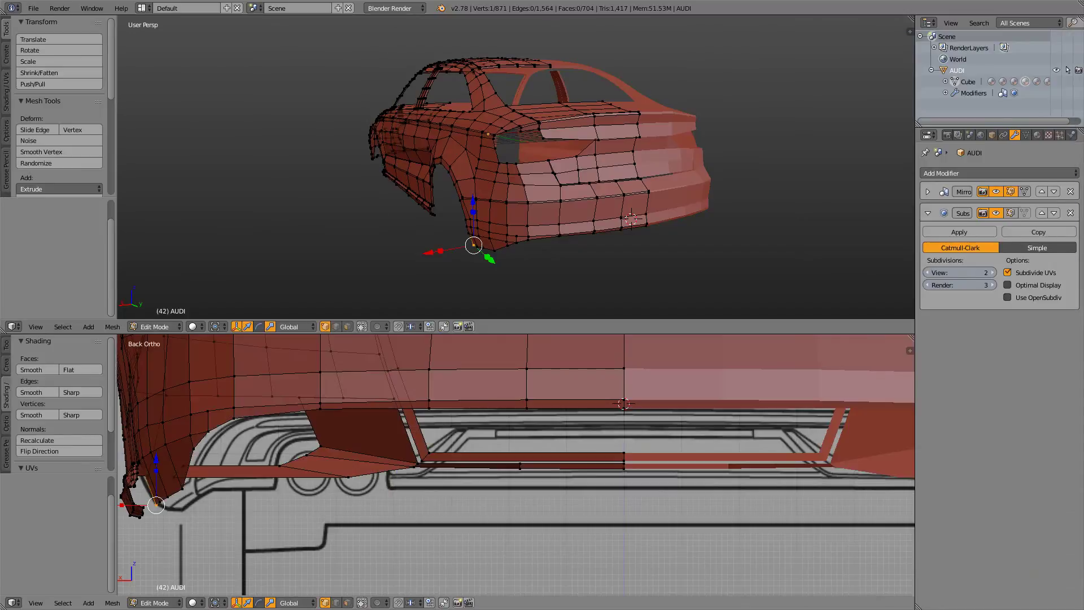
{"action": "key", "text": "z"}
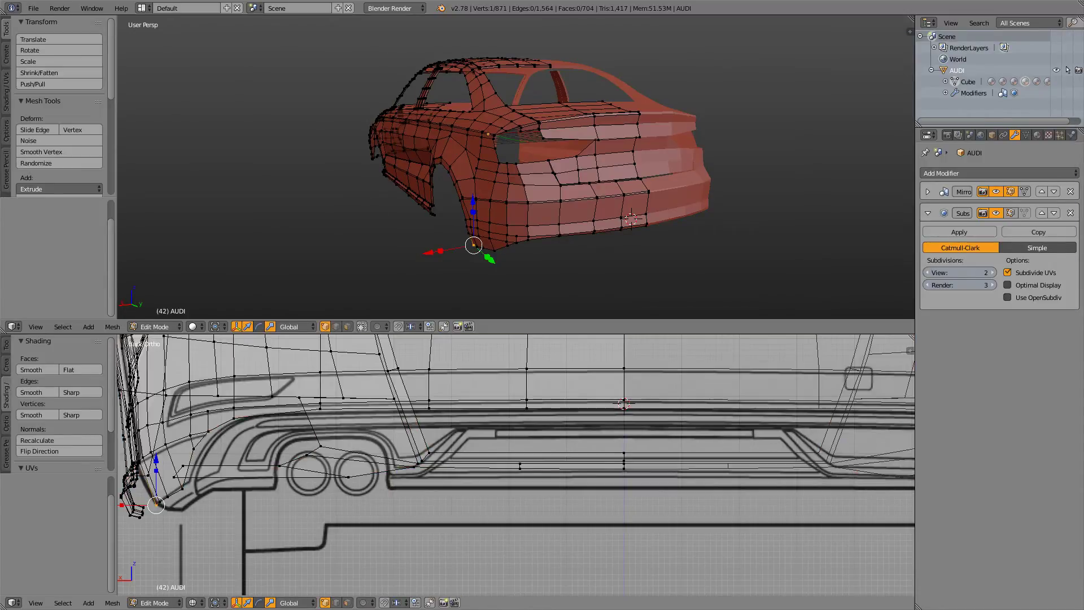
{"action": "key", "text": "z"}
{"action": "key", "text": "z"}
{"action": "key", "text": "z"}
{"action": "key", "text": "z"}
{"action": "key", "text": "z"}
{"action": "key", "text": "z"}
{"action": "key", "text": "z"}
{"action": "key", "text": "z"}
{"action": "key", "text": "z"}
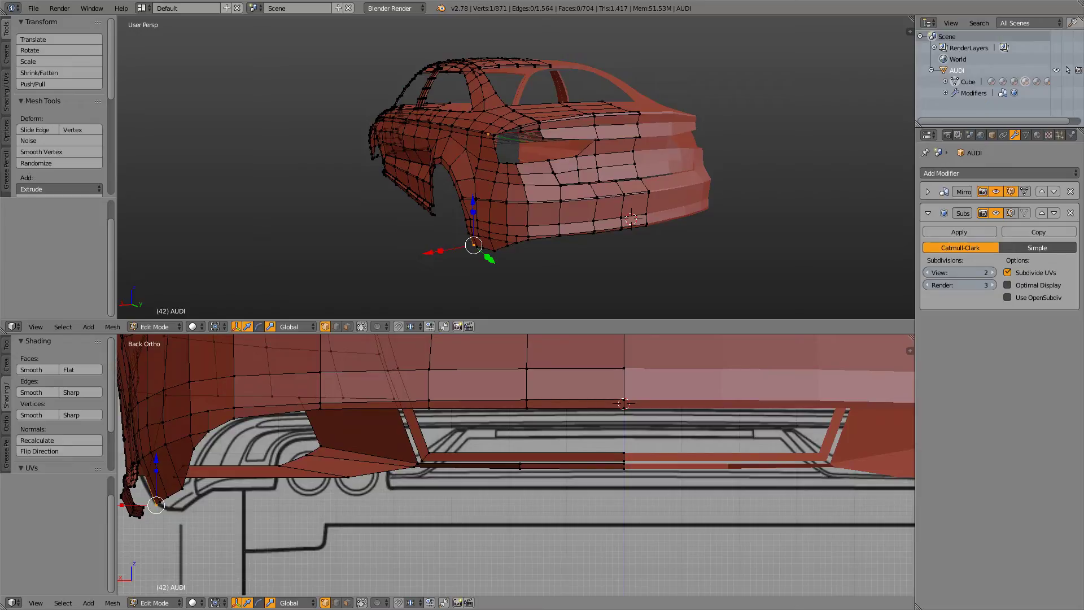
{"action": "key", "text": "z"}
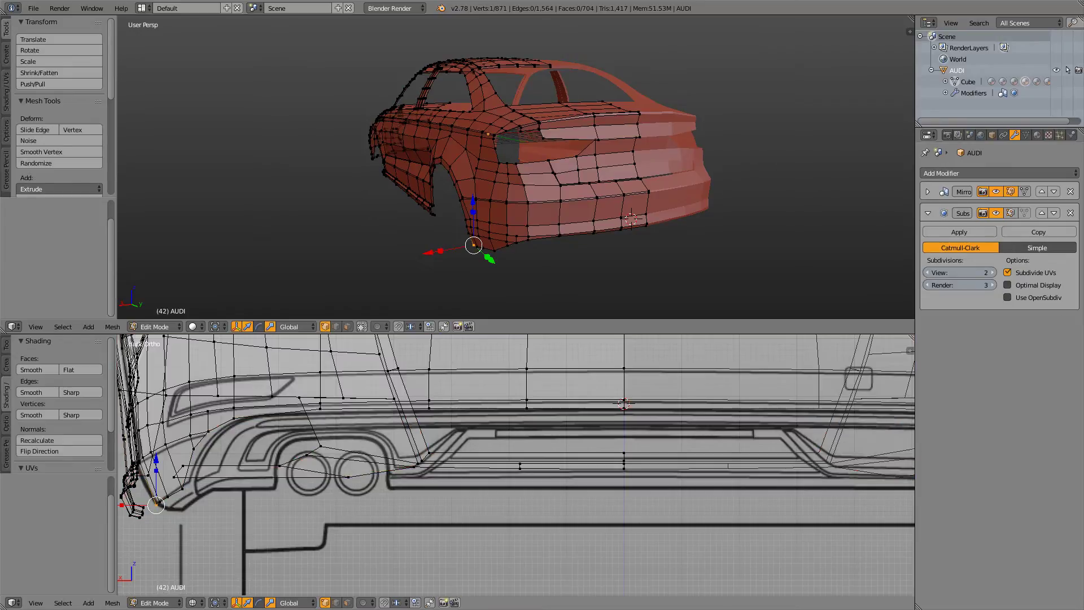
{"action": "key", "text": "z"}
{"action": "key", "text": "z"}
{"action": "key", "text": "z"}
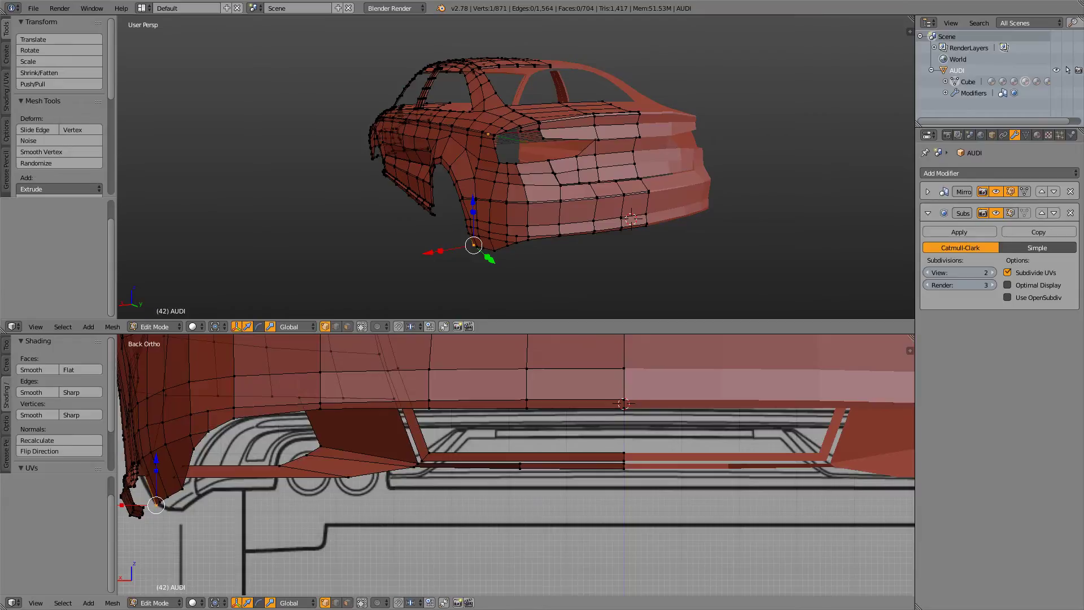
- In the wireframe side view, knife-cut an edge along the rear reflector's slanted front, from its lower tip to the upper edge line
{"action": "middle_click_drag", "start_coordinate": [271, 480], "coordinate": [481, 501], "text": "shift"}
{"action": "key", "text": "KP_3"}
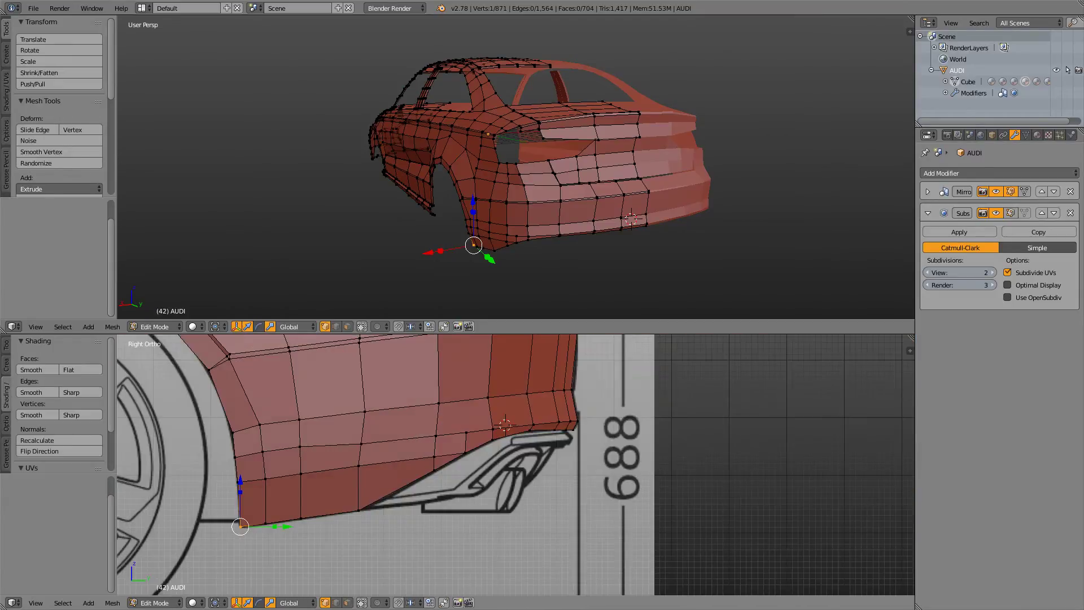
{"action": "key", "text": "z"}
{"action": "scroll", "coordinate": [515, 464], "scroll_direction": "up", "scroll_amount": 4}
{"action": "middle_click_drag", "start_coordinate": [508, 452], "coordinate": [671, 548], "text": "shift"}
{"action": "key", "text": "k"}
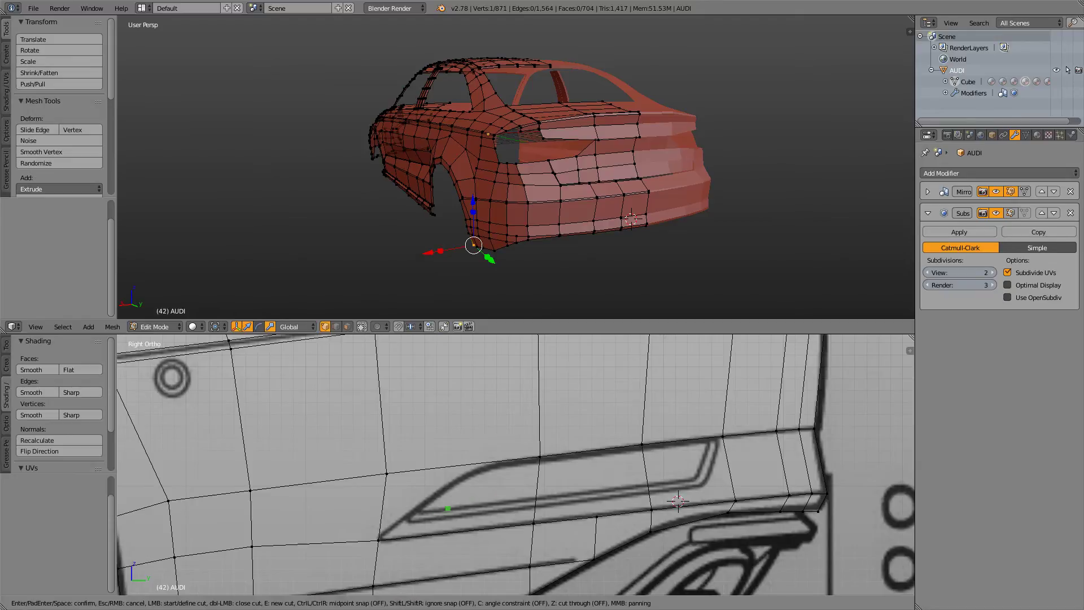
{"action": "left_click", "coordinate": [378, 540]}
{"action": "left_click", "coordinate": [485, 463]}
{"action": "key", "text": "Return"}
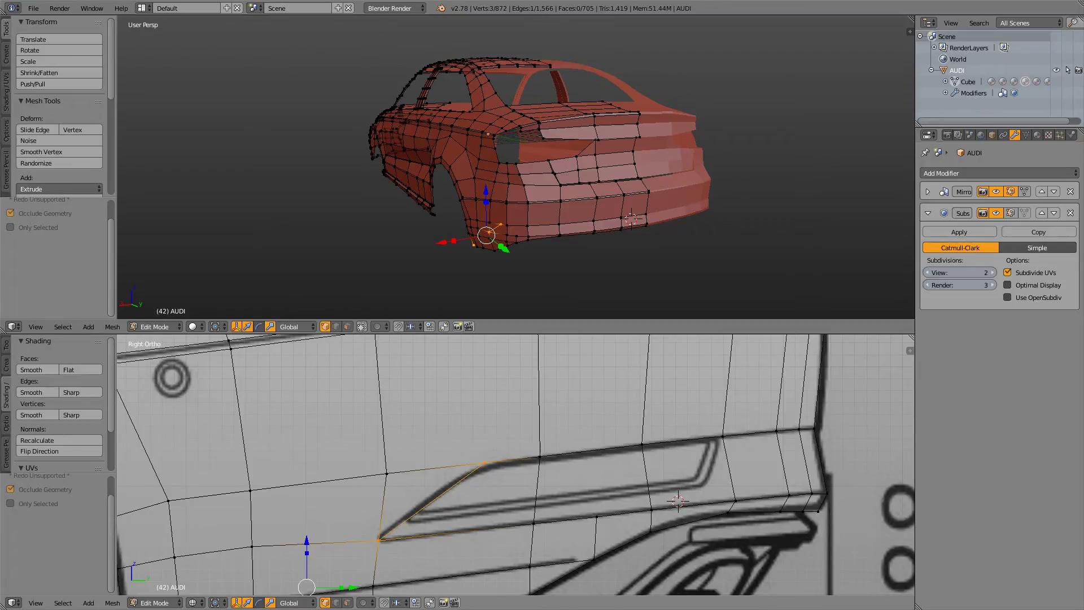
- Inspect the new reflector cut against the blueprint in the back view, with the side view shown in the other viewport
{"action": "key", "text": "ctrl+KP_1"}
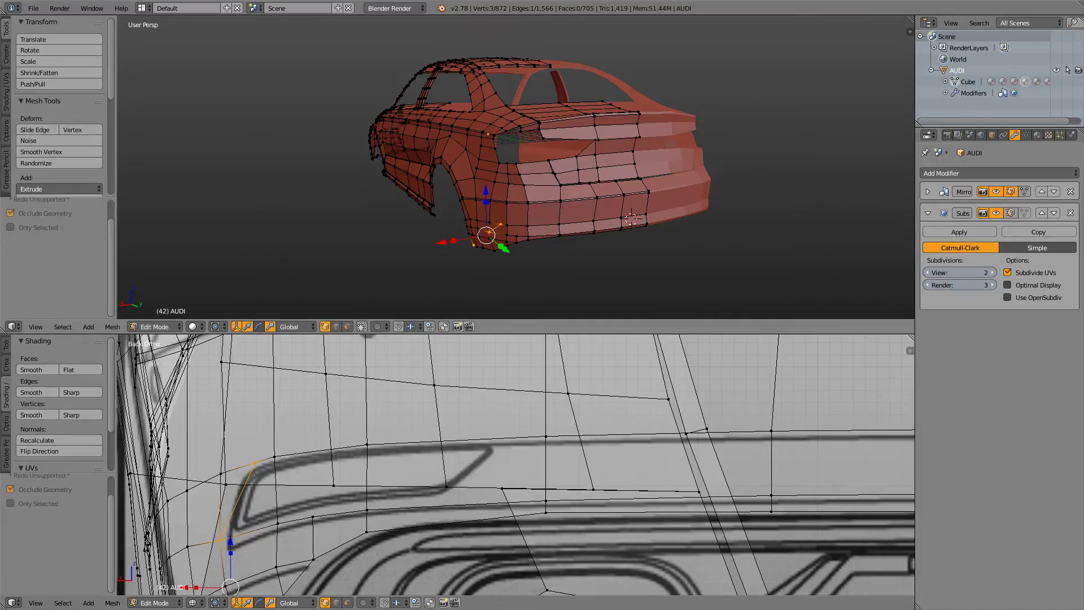
{"action": "key", "text": "KP_3"}
{"action": "scroll", "coordinate": [516, 168], "scroll_direction": "up", "scroll_amount": 6}
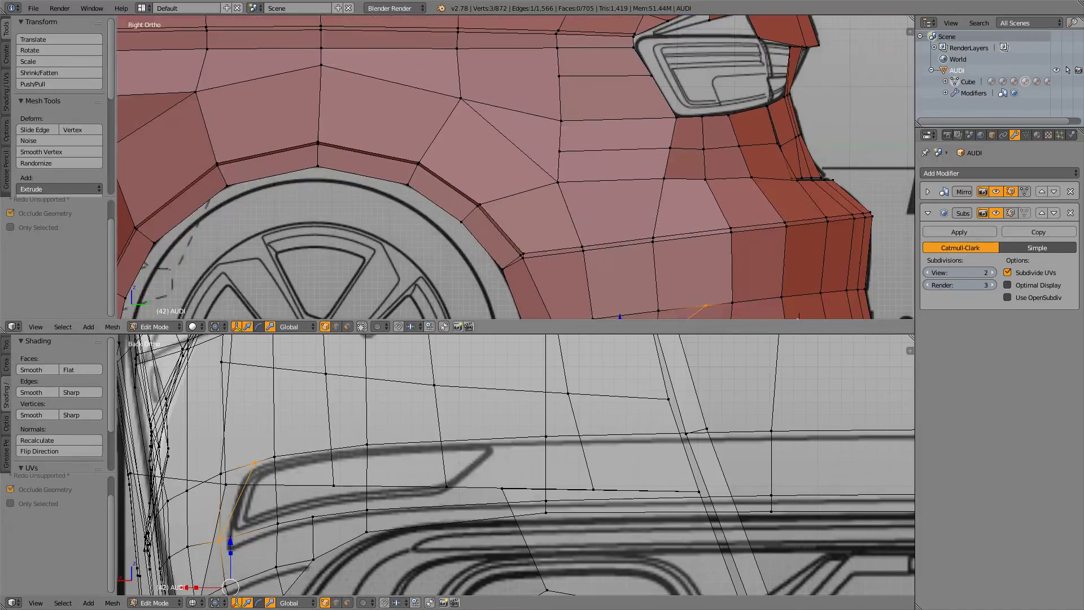
{"action": "middle_click_drag", "start_coordinate": [542, 209], "coordinate": [485, 132], "text": "shift"}
{"action": "key", "text": "z"}
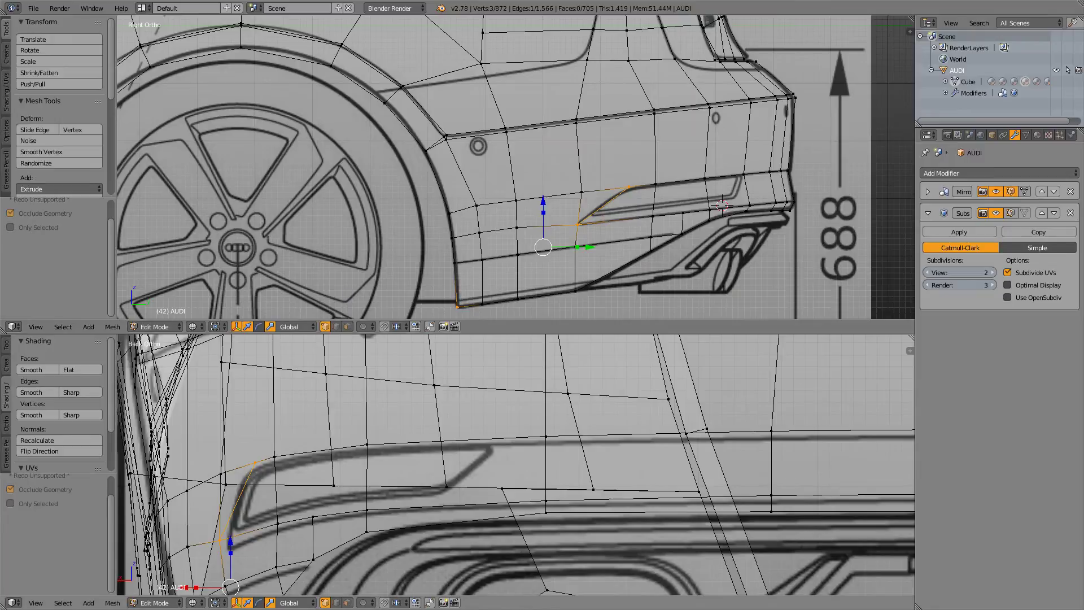
{"action": "middle_click_drag", "start_coordinate": [514, 463], "coordinate": [624, 384], "text": "shift"}
{"action": "scroll", "coordinate": [624, 384], "scroll_direction": "up", "scroll_amount": 2}
{"action": "middle_click_drag", "start_coordinate": [451, 463], "coordinate": [698, 476], "text": "shift"}
{"action": "key", "text": "z"}
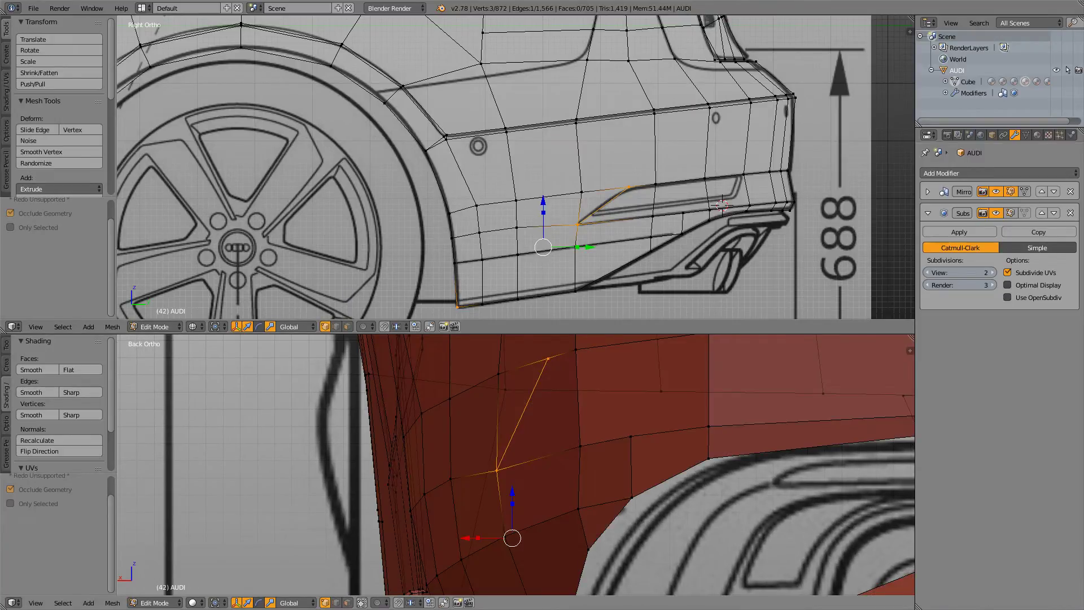
{"action": "key", "text": "z"}
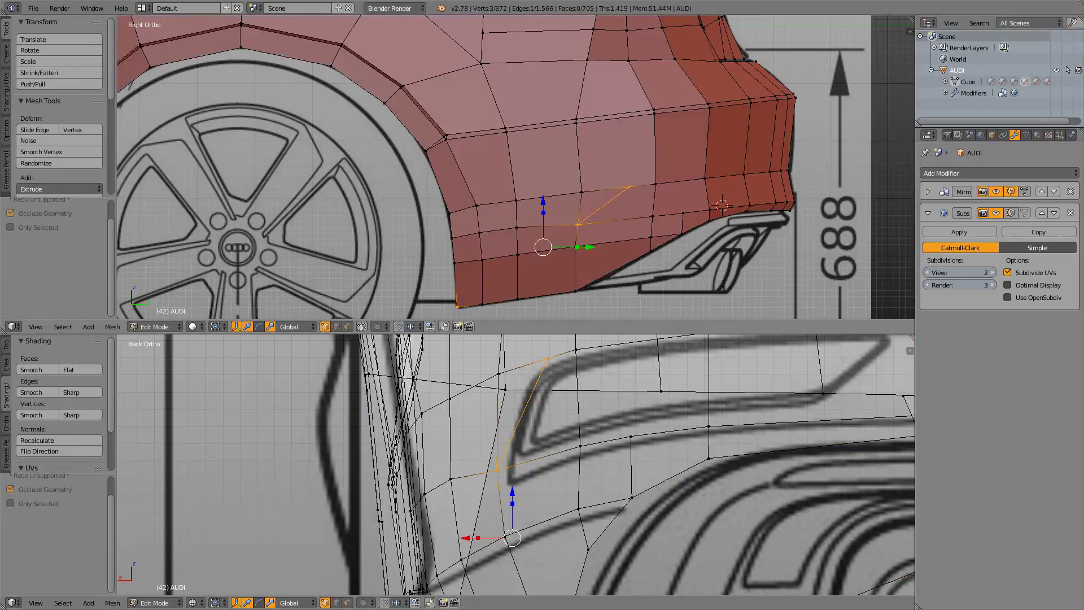
- Select the vertex at the reflector's lower front tip and compare its position with the blueprint in solid and wireframe shading
{"action": "key", "text": "z"}
{"action": "key", "text": "z"}
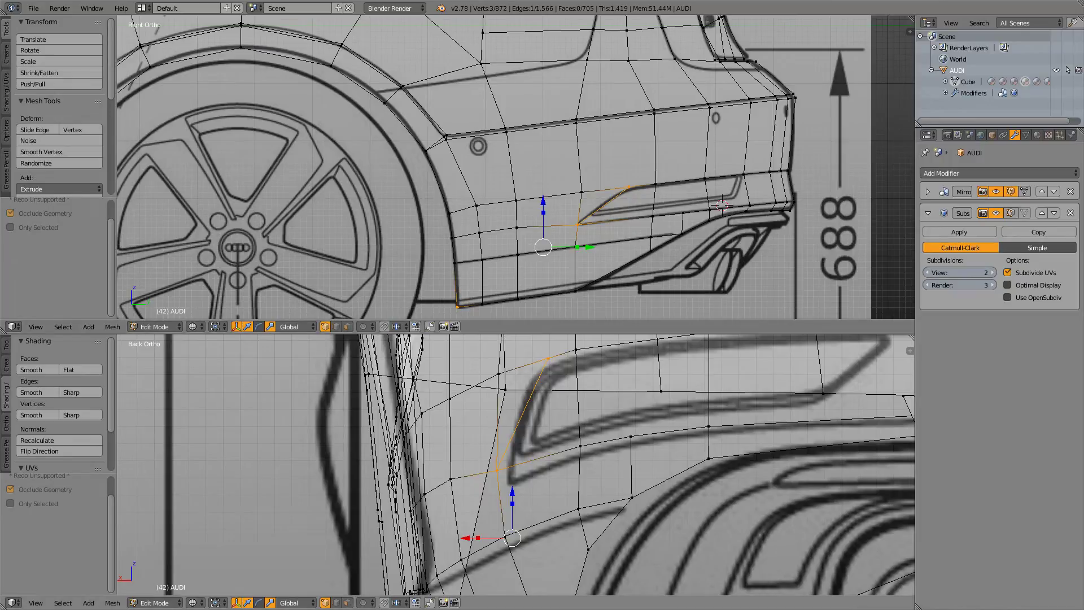
{"action": "right_click", "coordinate": [496, 470]}
{"action": "key", "text": "z"}
{"action": "key", "text": "z"}
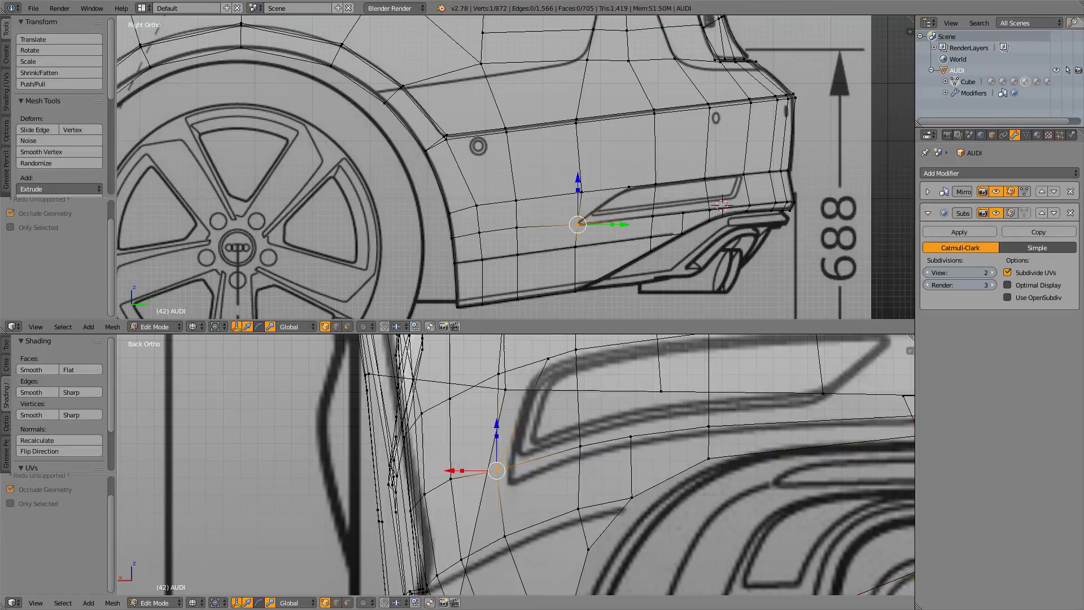
{"action": "middle_click_drag", "start_coordinate": [497, 470], "coordinate": [489, 450], "text": "shift"}
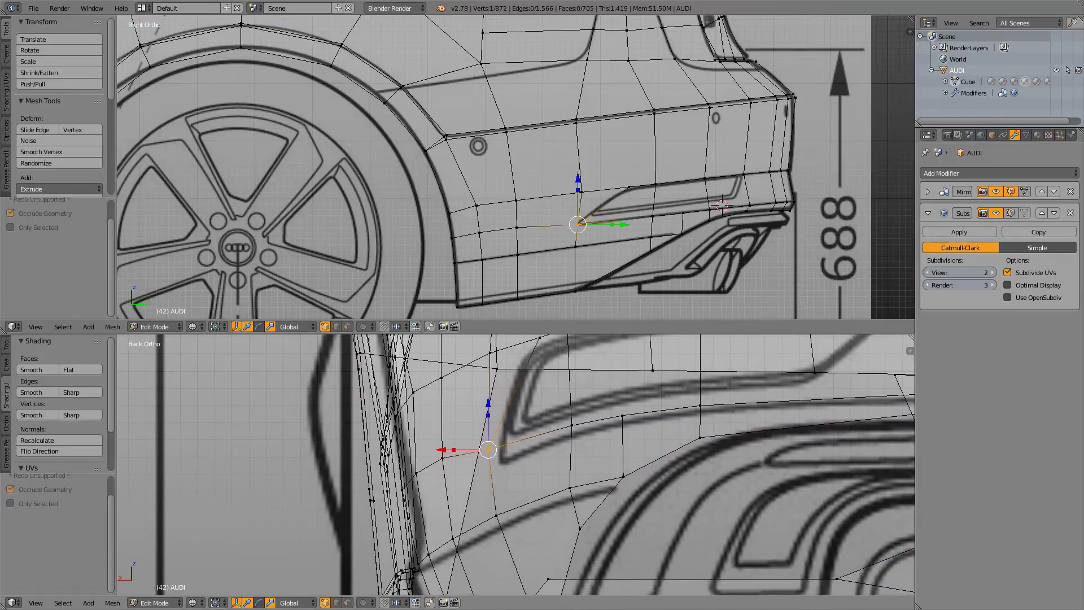
{"action": "key", "text": "z"}
{"action": "key", "text": "z"}
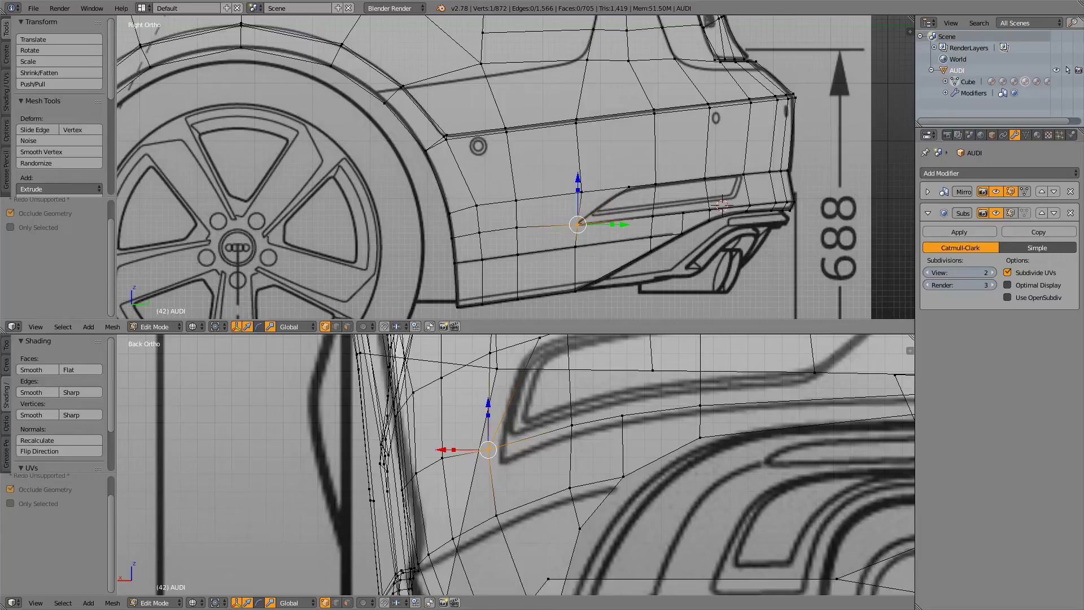
{"action": "key", "text": "z"}
{"action": "key", "text": "z"}
{"action": "key", "text": "z"}
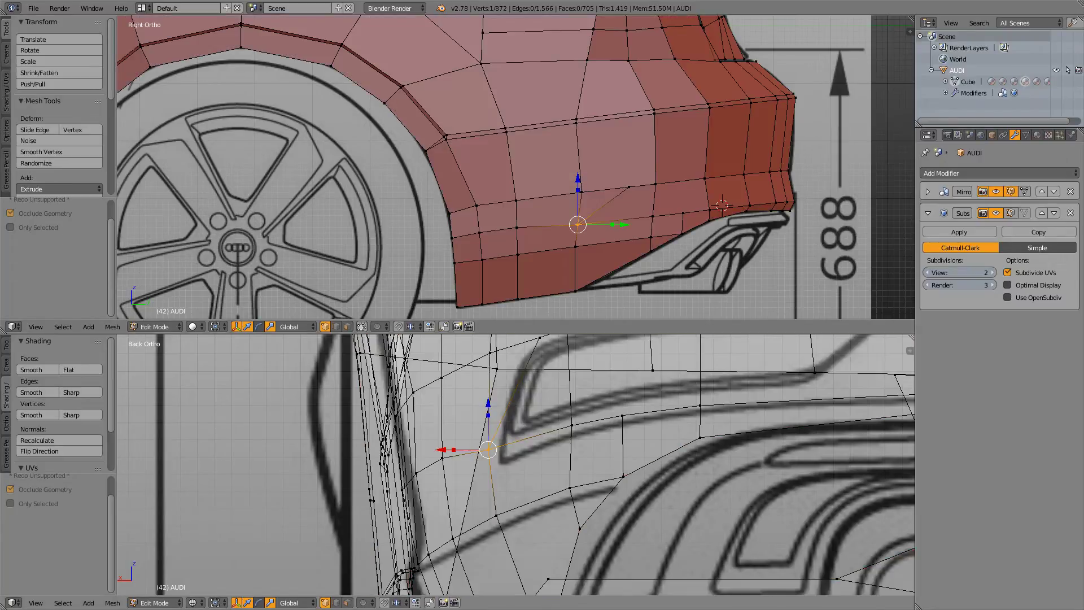
- Add the three vertices between the reflector tip and wheel arch to the selection, and move the row along X by -0.046 and another -0.020
{"action": "key", "text": "z"}
{"action": "right_click", "coordinate": [517, 227], "text": "shift"}
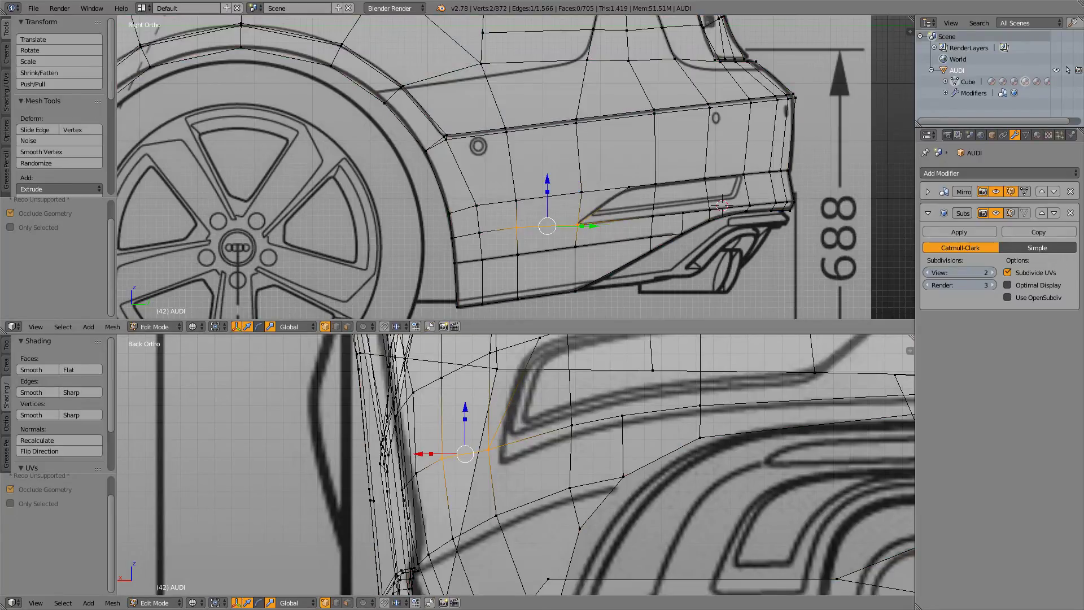
{"action": "right_click", "coordinate": [416, 472], "text": "shift"}
{"action": "right_click", "coordinate": [451, 238], "text": "shift"}
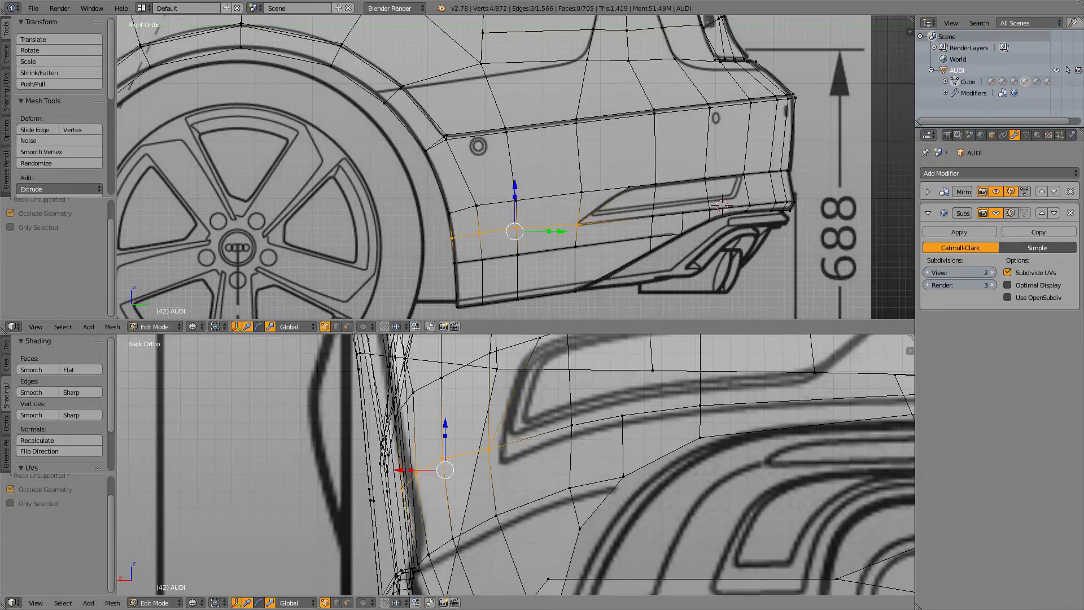
{"action": "middle_click_drag", "start_coordinate": [452, 440], "coordinate": [447, 447], "text": "shift"}
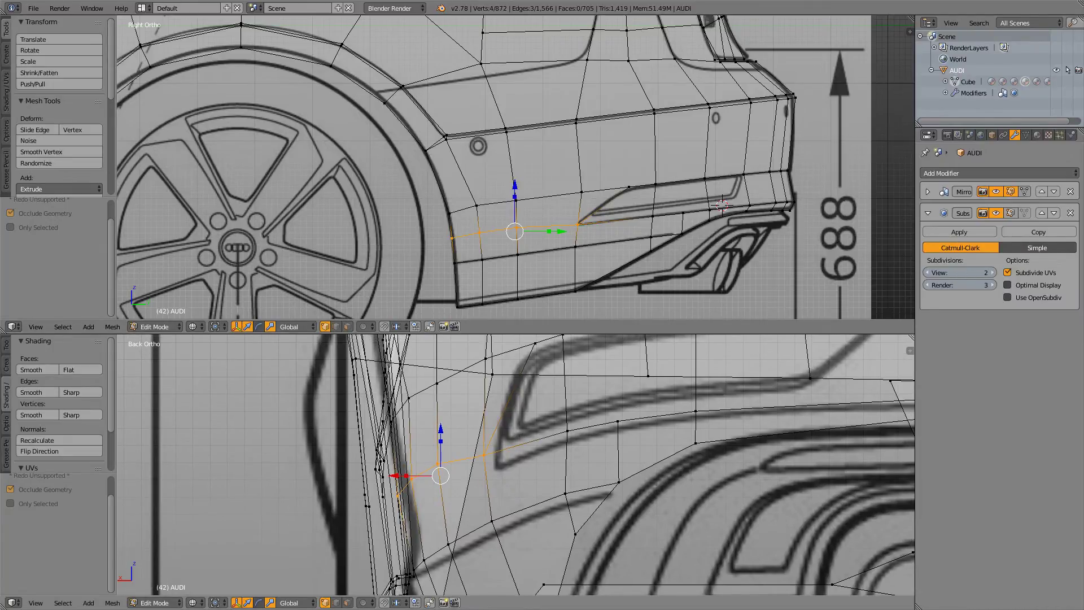
{"action": "key", "text": "g"}
{"action": "key", "text": "x"}
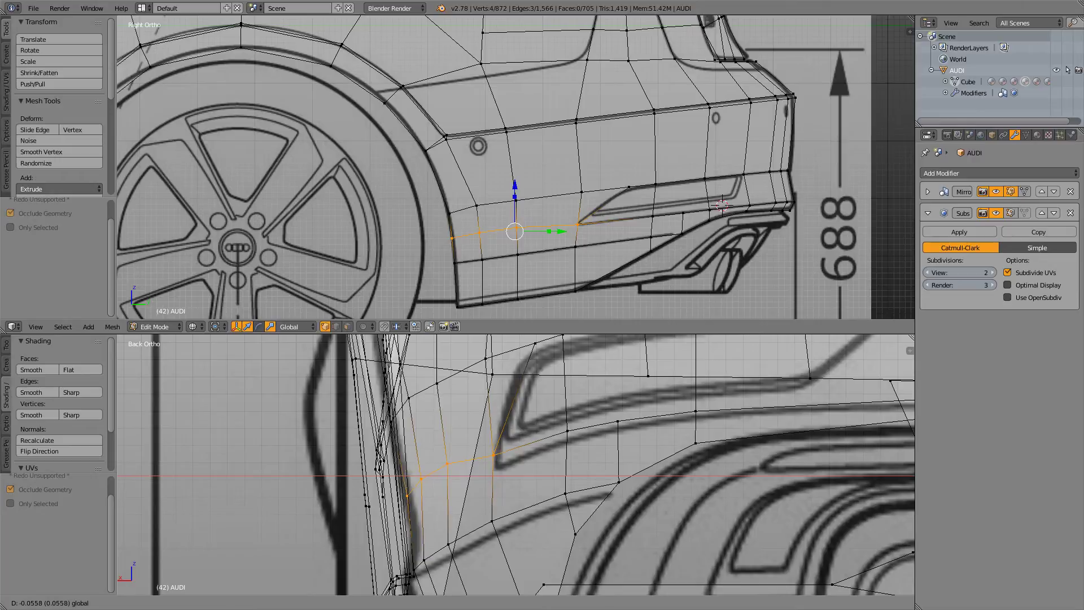
{"action": "key", "text": "Return"}
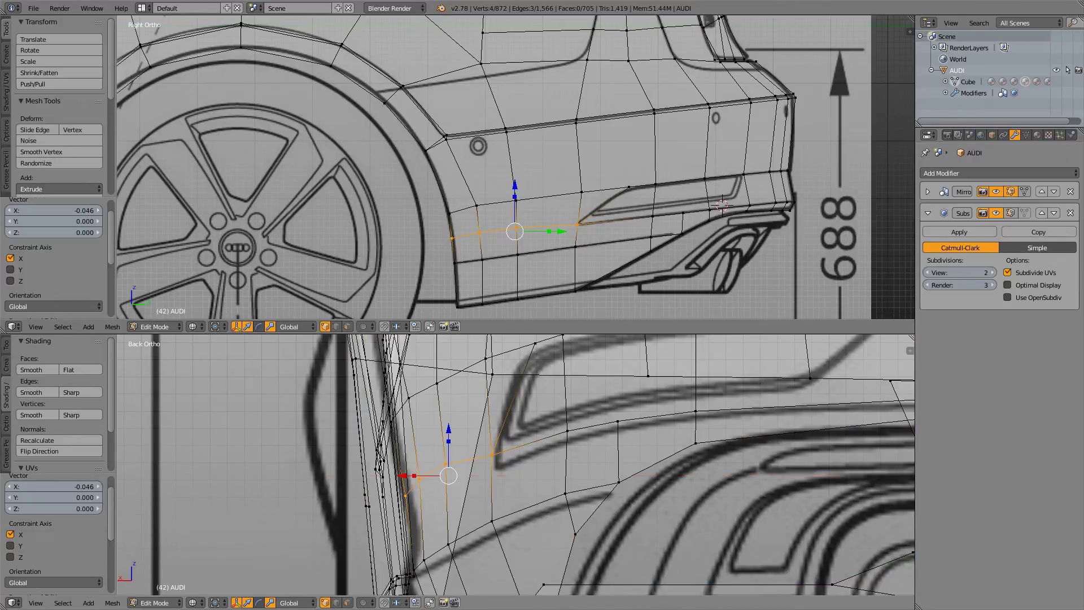
{"action": "key", "text": "g"}
{"action": "key", "text": "x"}
{"action": "key", "text": "Return"}
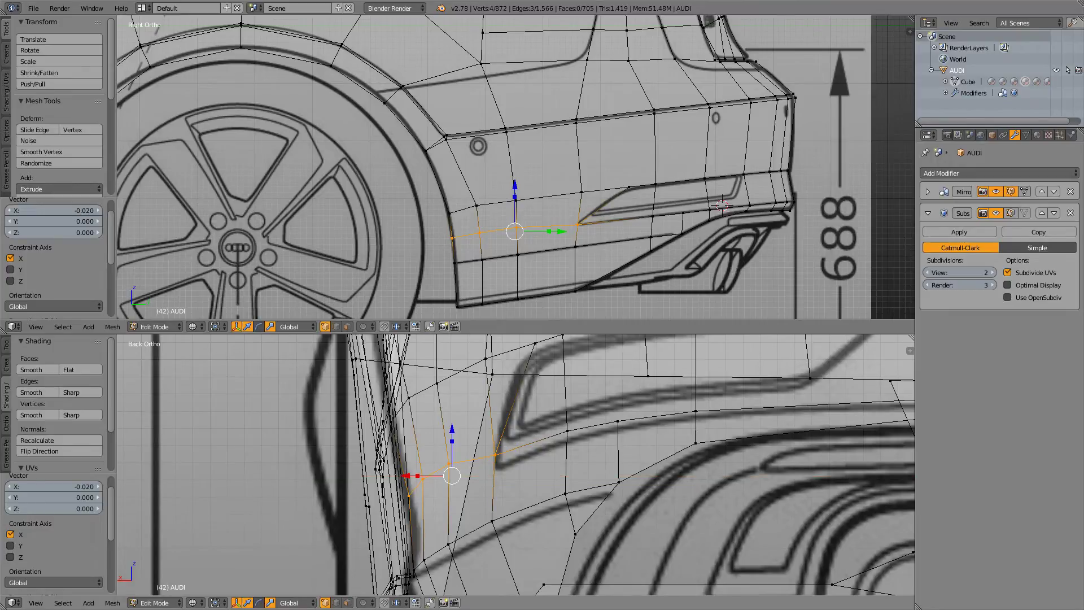
- Examine the shifted edge row and reflector area in the back and side views, alternating solid and wireframe shading
{"action": "middle_click_drag", "start_coordinate": [516, 465], "coordinate": [482, 514], "text": "shift"}
{"action": "key", "text": "z"}
{"action": "key", "text": "z"}
{"action": "key", "text": "z"}
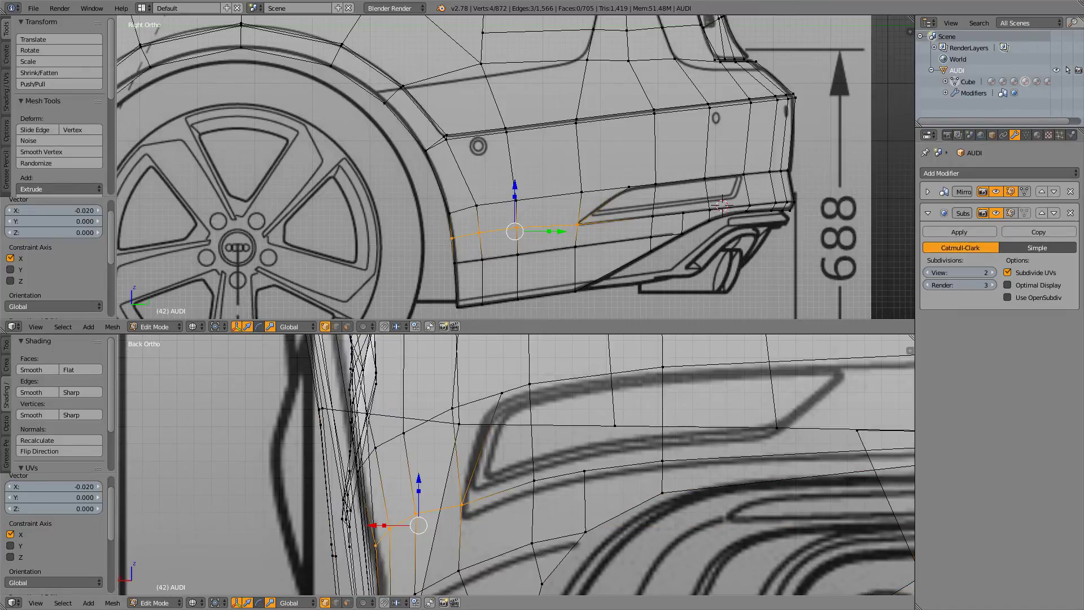
{"action": "key", "text": "z"}
{"action": "key", "text": "z"}
{"action": "key", "text": "z"}
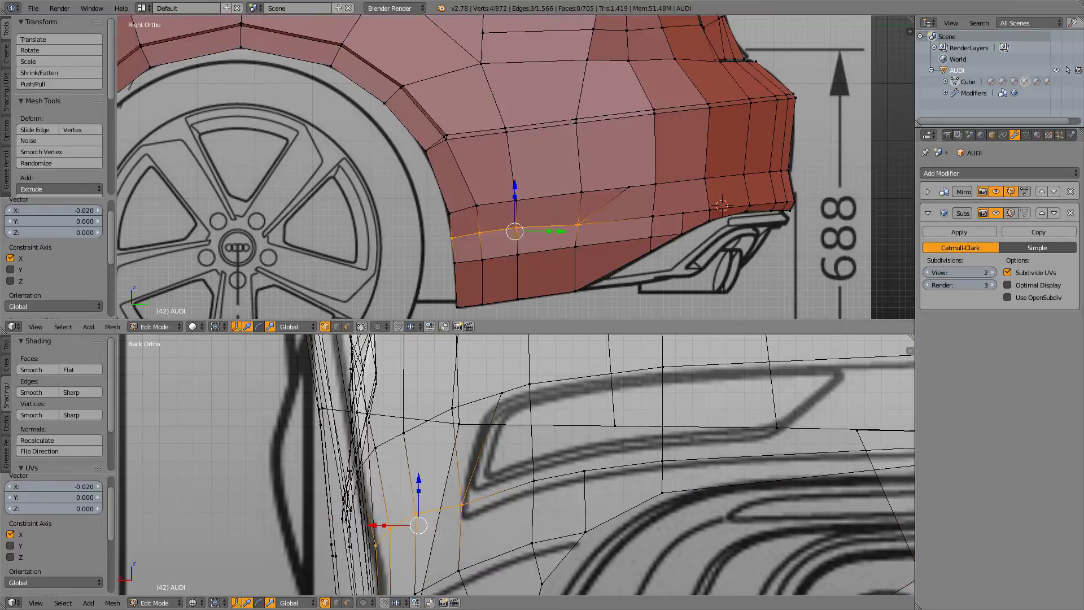
{"action": "middle_click_drag", "start_coordinate": [554, 186], "coordinate": [434, 213], "text": "shift"}
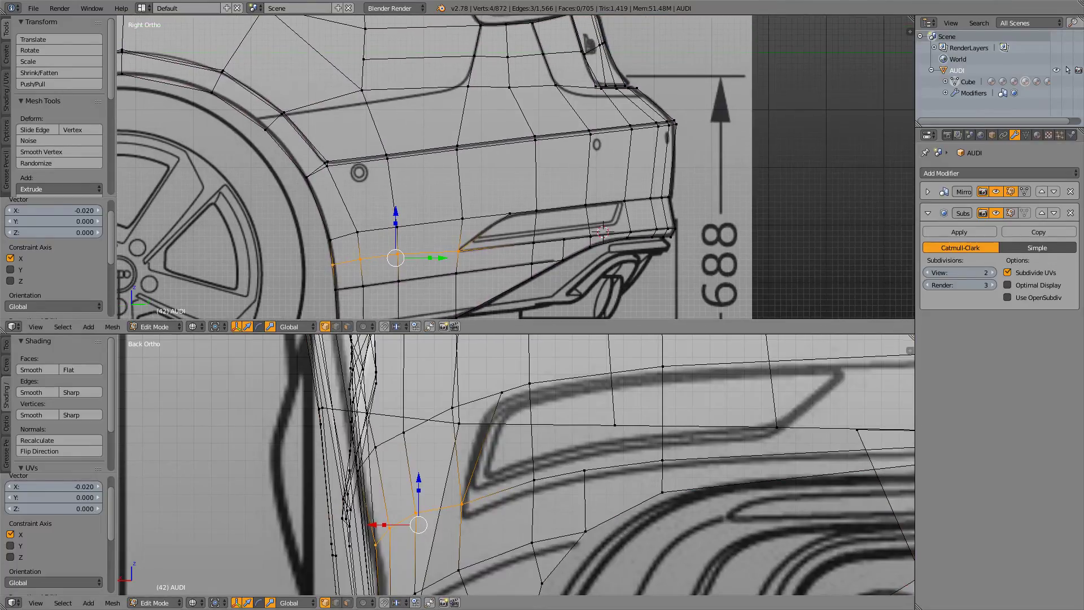
{"action": "middle_click_drag", "start_coordinate": [542, 441], "coordinate": [426, 492], "text": "shift"}
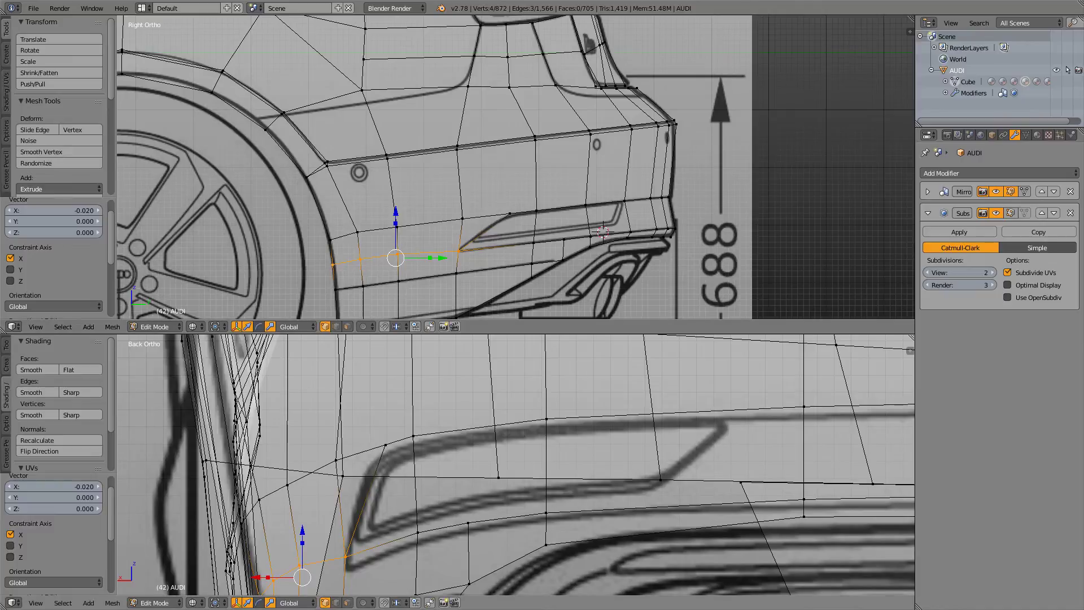
{"action": "middle_click_drag", "start_coordinate": [516, 464], "coordinate": [473, 476], "text": "shift"}
{"action": "scroll", "coordinate": [473, 476], "scroll_direction": "down", "scroll_amount": 4}
{"action": "key", "text": "z"}
{"action": "key", "text": "z"}
{"action": "key", "text": "z"}
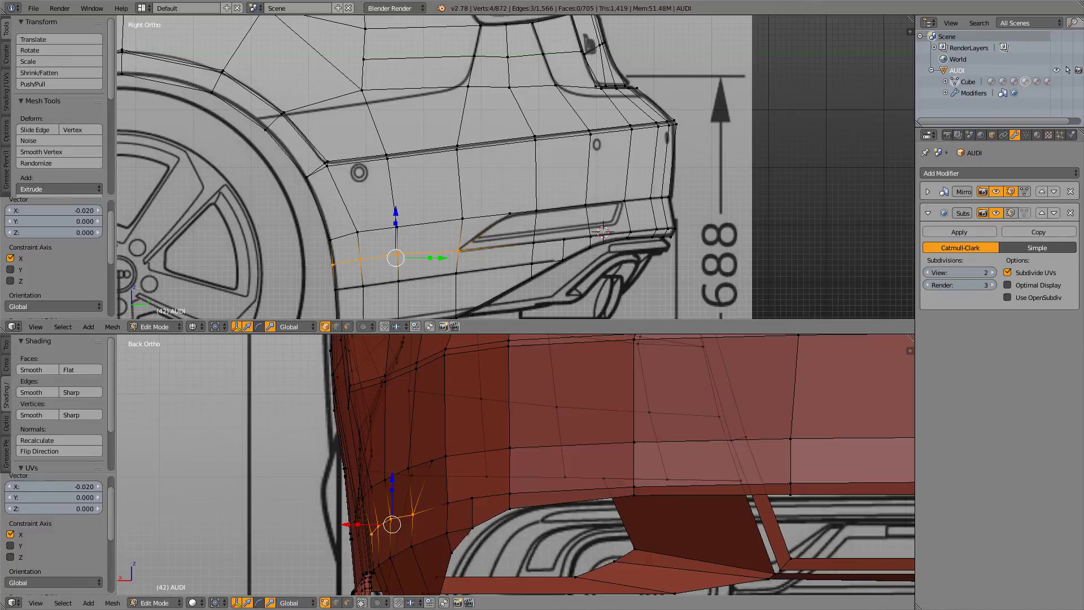
{"action": "scroll", "coordinate": [473, 477], "scroll_direction": "down", "scroll_amount": 4}
{"action": "key", "text": "z"}
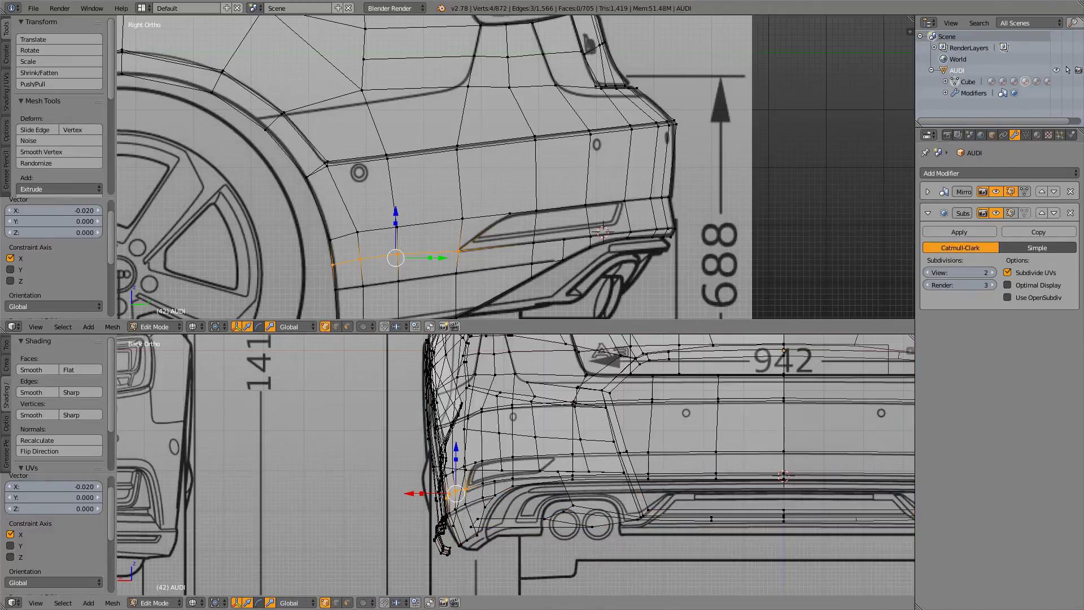
{"action": "scroll", "coordinate": [473, 477], "scroll_direction": "up", "scroll_amount": 5}
{"action": "key", "text": "z"}
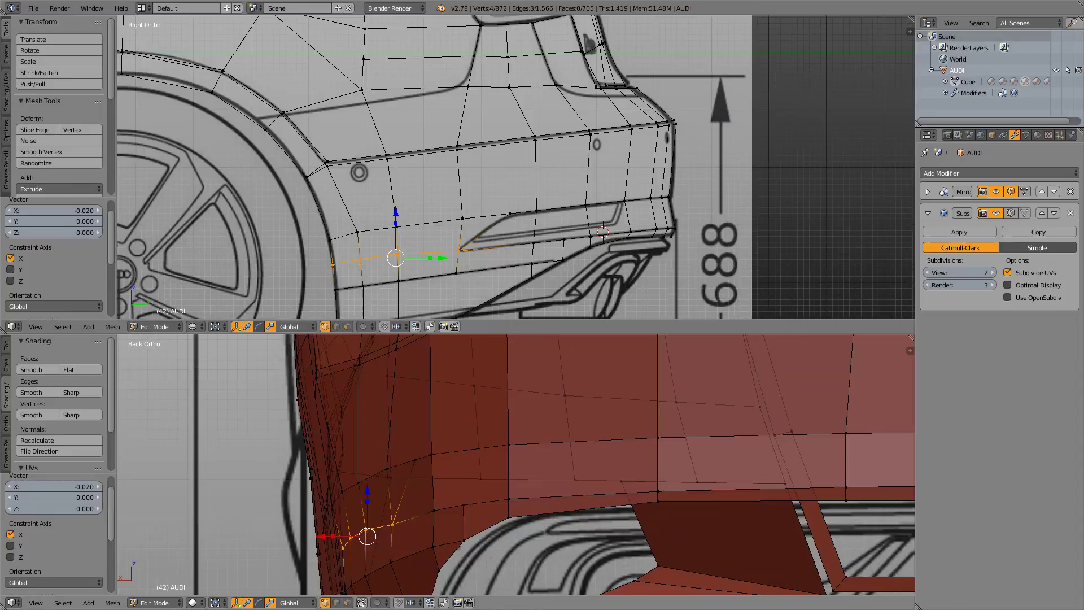
{"action": "key", "text": "k"}
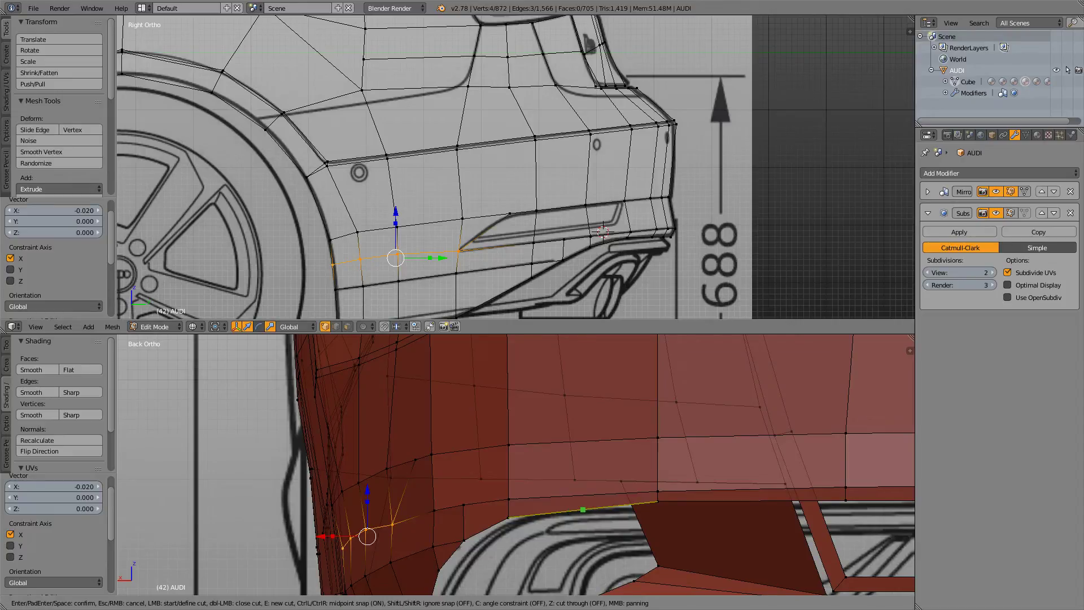
{"action": "left_click", "coordinate": [582, 509]}
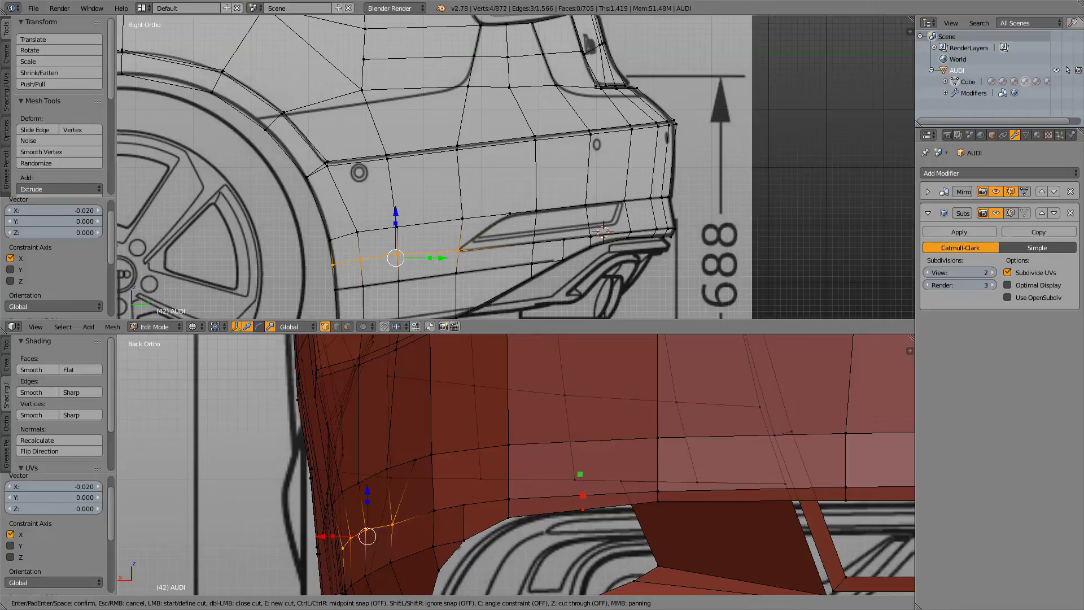
{"action": "key", "text": "Escape"}
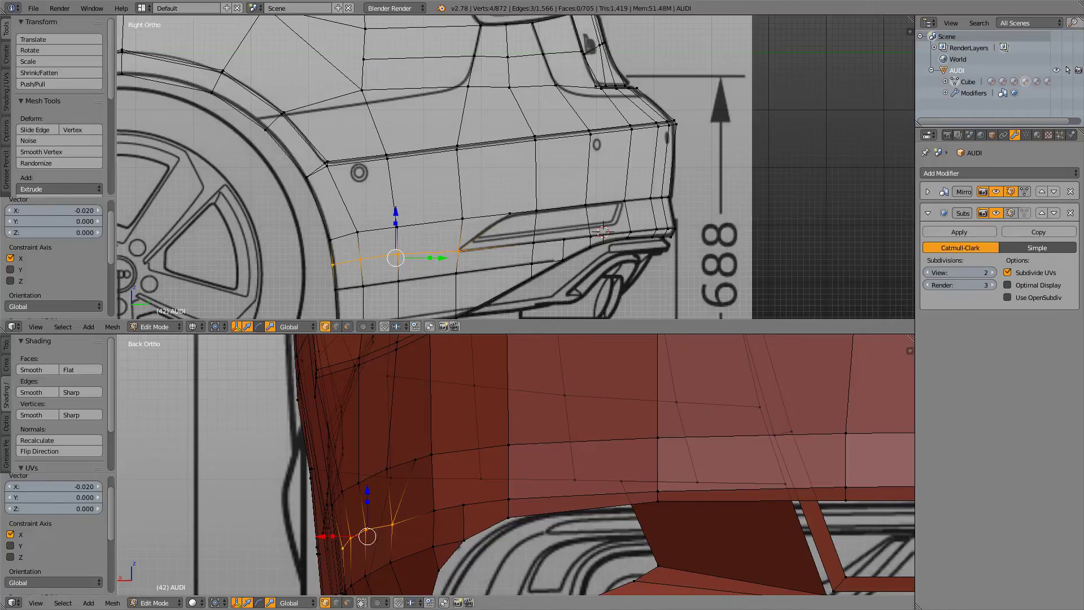
- In the wireframe back view, knife-cut from the bumper's lower edge above the exhaust up along the reflector's slanted inner end to its upper edge line
{"action": "key", "text": "z"}
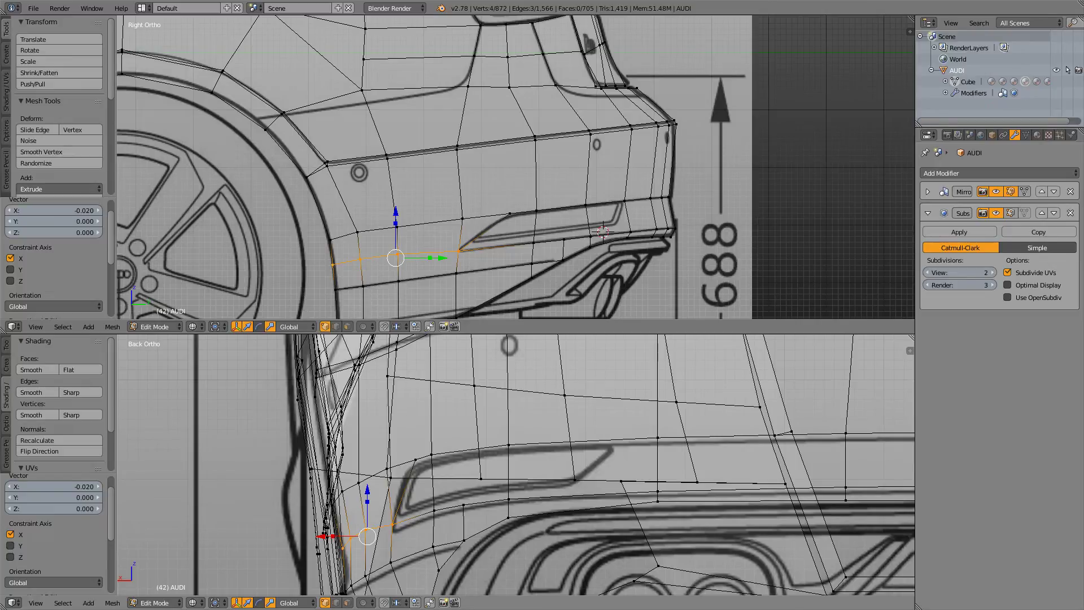
{"action": "key", "text": "k"}
{"action": "left_click", "coordinate": [582, 510]}
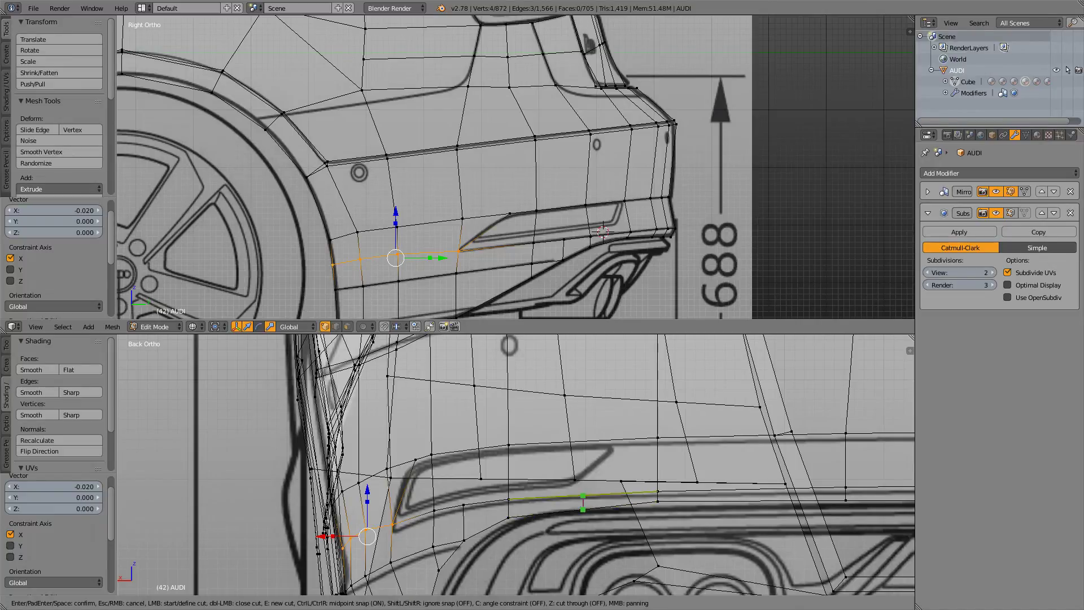
{"action": "left_click", "coordinate": [582, 496]}
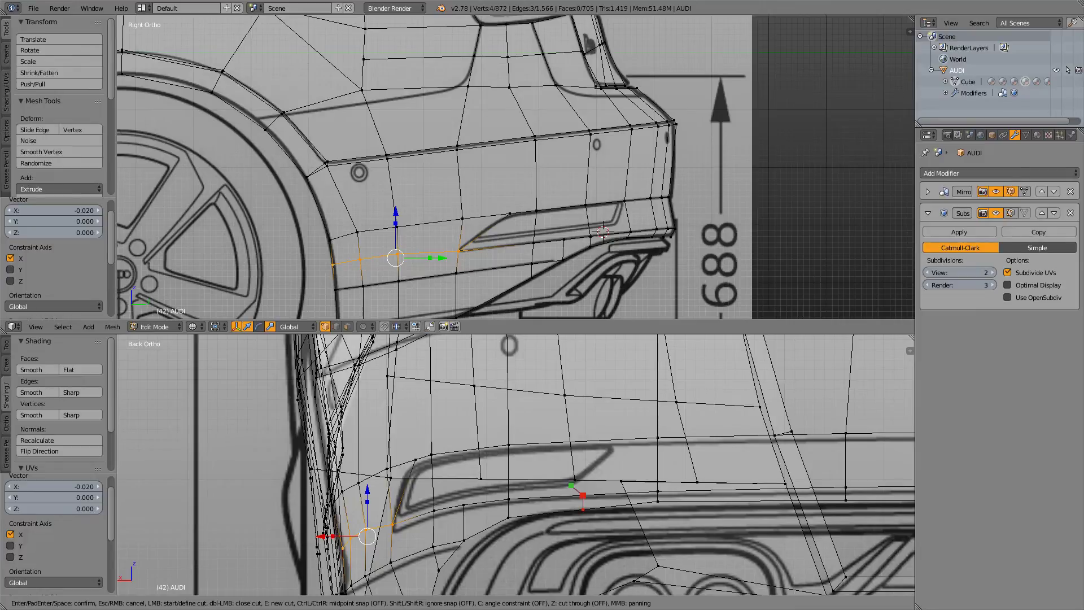
{"action": "key", "text": "ctrl"}
{"action": "left_click", "coordinate": [616, 439]}
{"action": "key", "text": "Return"}
{"action": "key", "text": "z"}
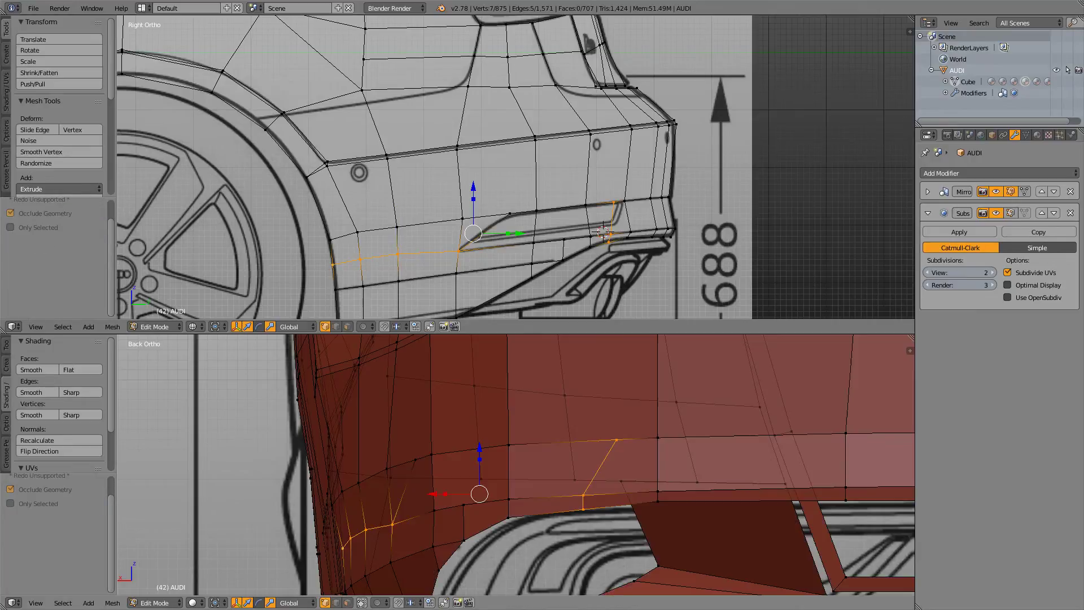
- Check the new cut at the reflector's inner end against the blueprint in the side and back views, in wireframe and solid shading
{"action": "key", "text": "z"}
{"action": "key", "text": "z"}
{"action": "scroll", "coordinate": [516, 167], "scroll_direction": "up", "scroll_amount": 5}
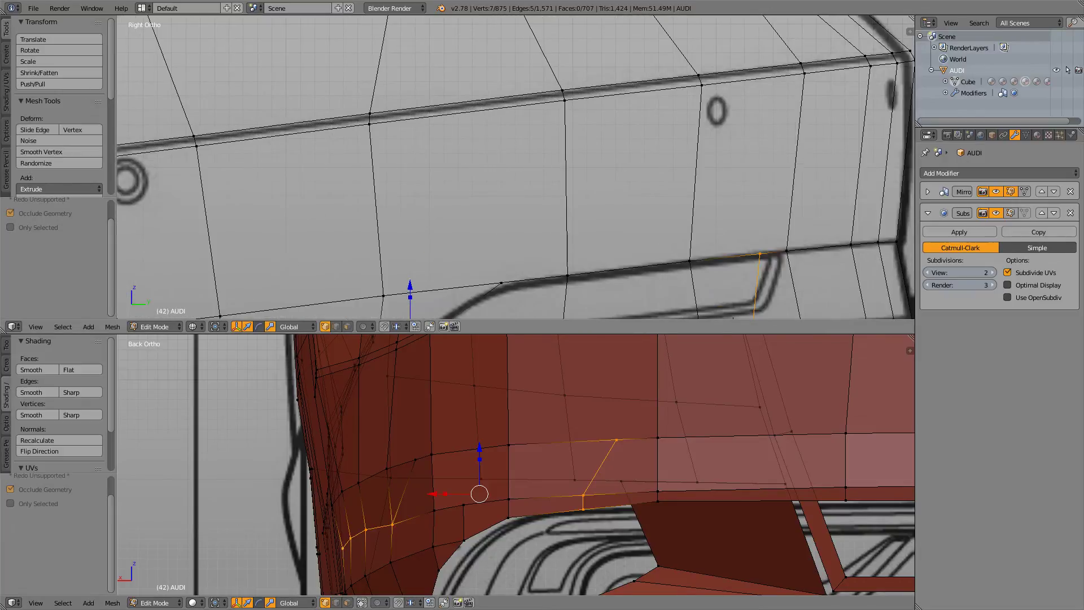
{"action": "middle_click_drag", "start_coordinate": [571, 200], "coordinate": [459, 133], "text": "shift"}
{"action": "key", "text": "z"}
{"action": "key", "text": "z"}
{"action": "key", "text": "z"}
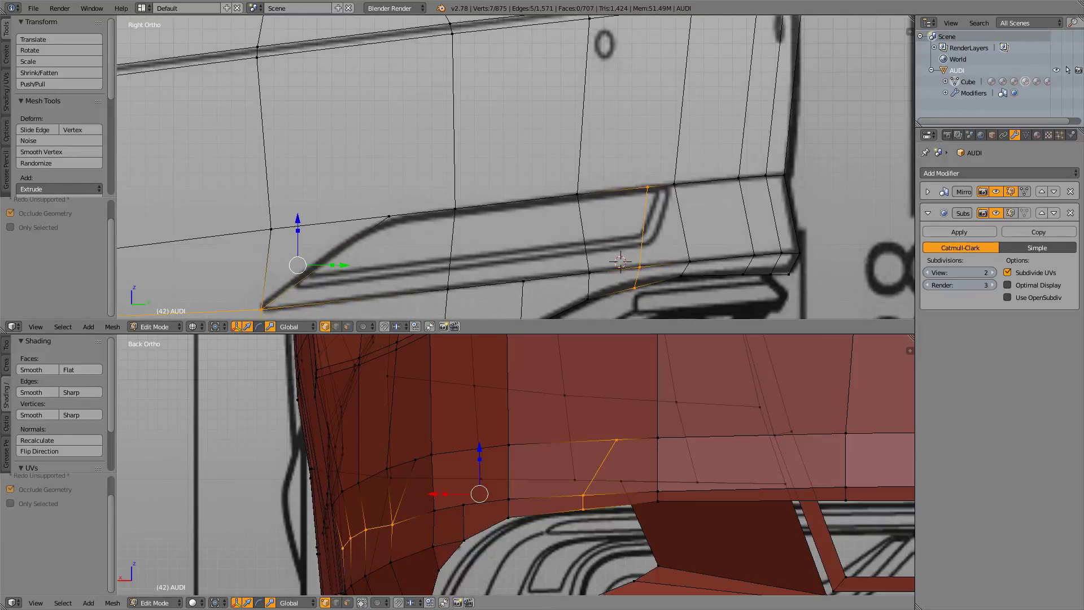
{"action": "scroll", "coordinate": [516, 463], "scroll_direction": "down", "scroll_amount": 2}
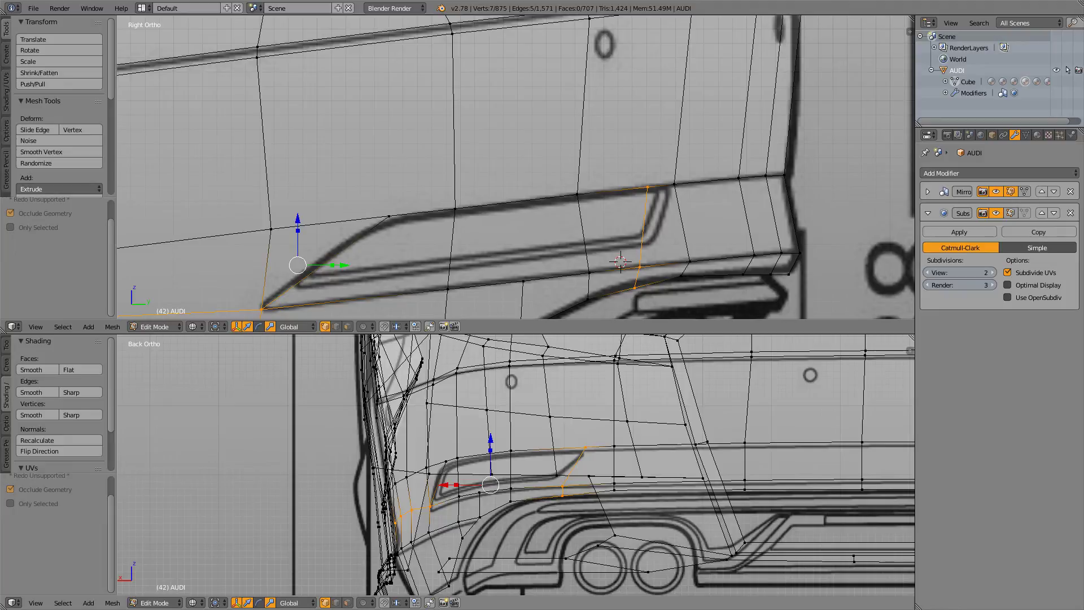
{"action": "key", "text": "z"}
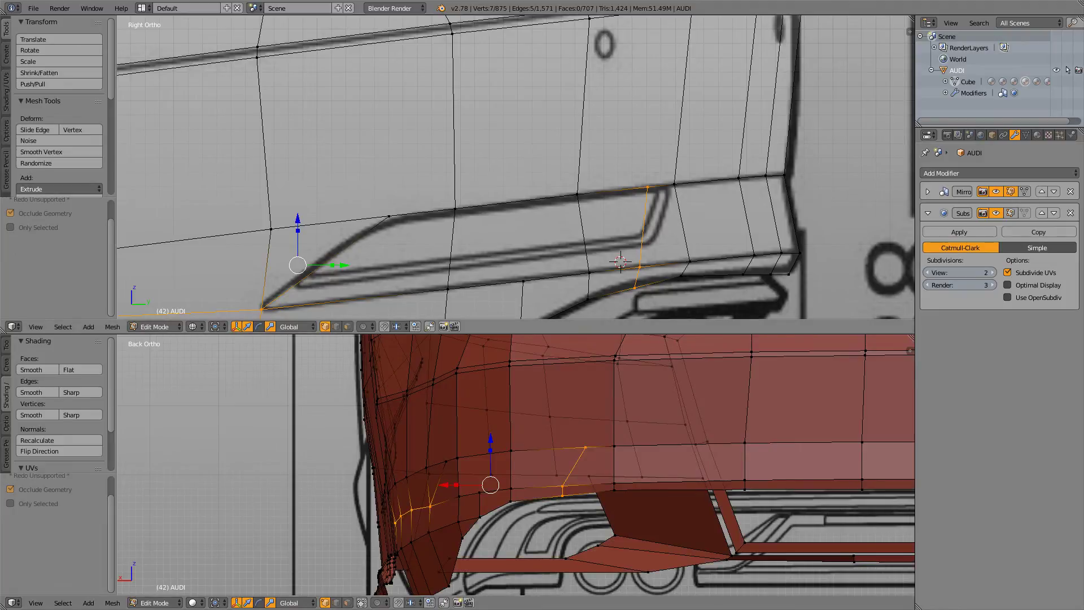
{"action": "scroll", "coordinate": [515, 167], "scroll_direction": "down", "scroll_amount": 4}
{"action": "middle_click_drag", "start_coordinate": [451, 209], "coordinate": [619, 129], "text": "shift"}
{"action": "scroll", "coordinate": [483, 109], "scroll_direction": "up", "scroll_amount": 2}
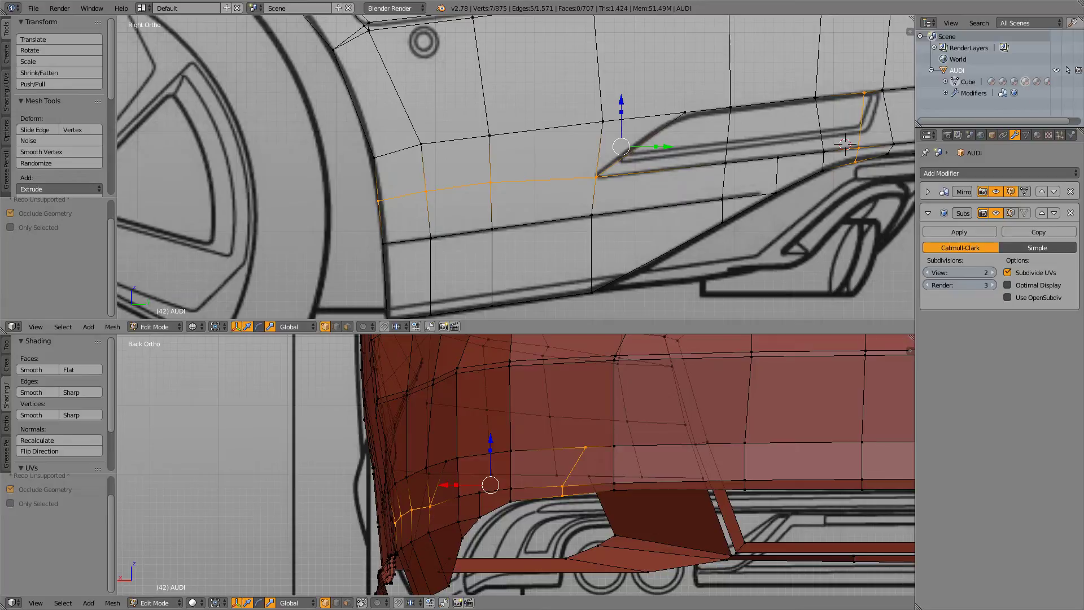
{"action": "key", "text": "z"}
{"action": "key", "text": "z"}
{"action": "key", "text": "z"}
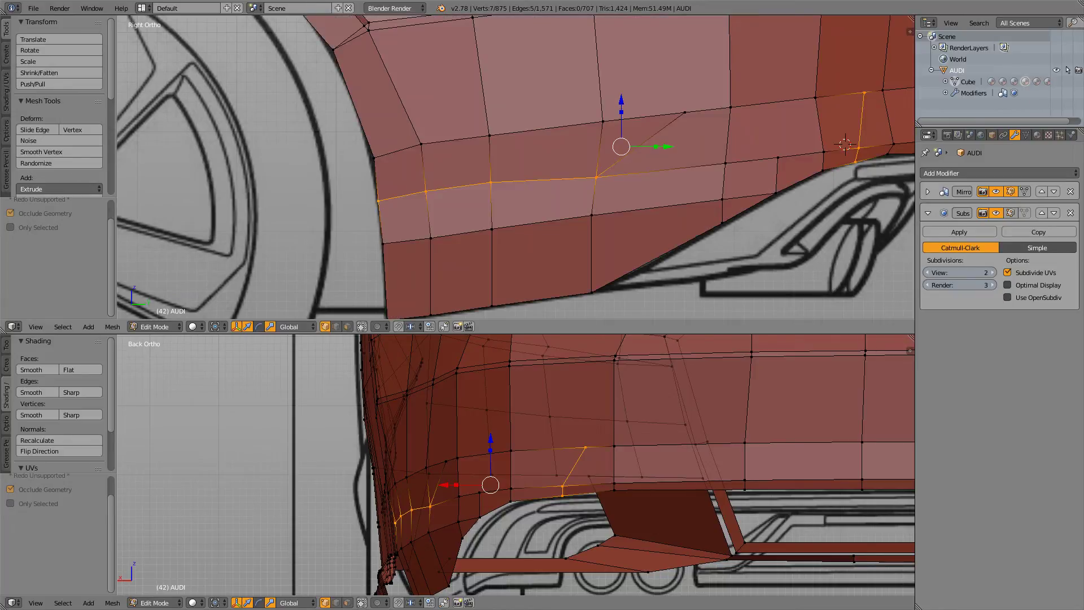
- Move the row's end vertex at the wheel arch by 0.023 along Y to fit the blueprint's arch line
{"action": "right_click", "coordinate": [379, 201]}
{"action": "key", "text": "z"}
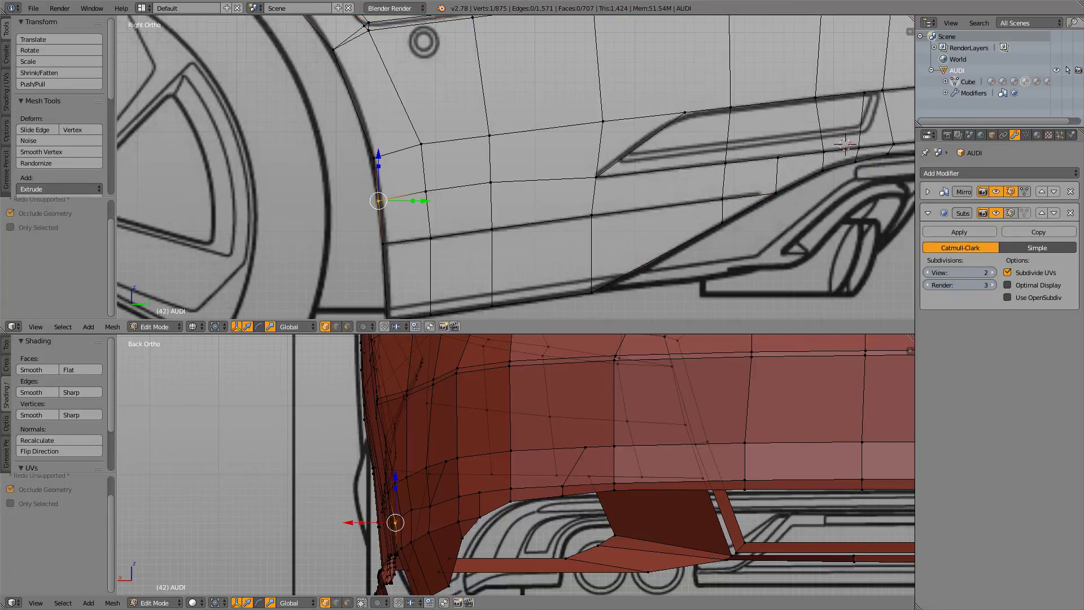
{"action": "left_click_drag", "start_coordinate": [424, 201], "coordinate": [426, 201]}
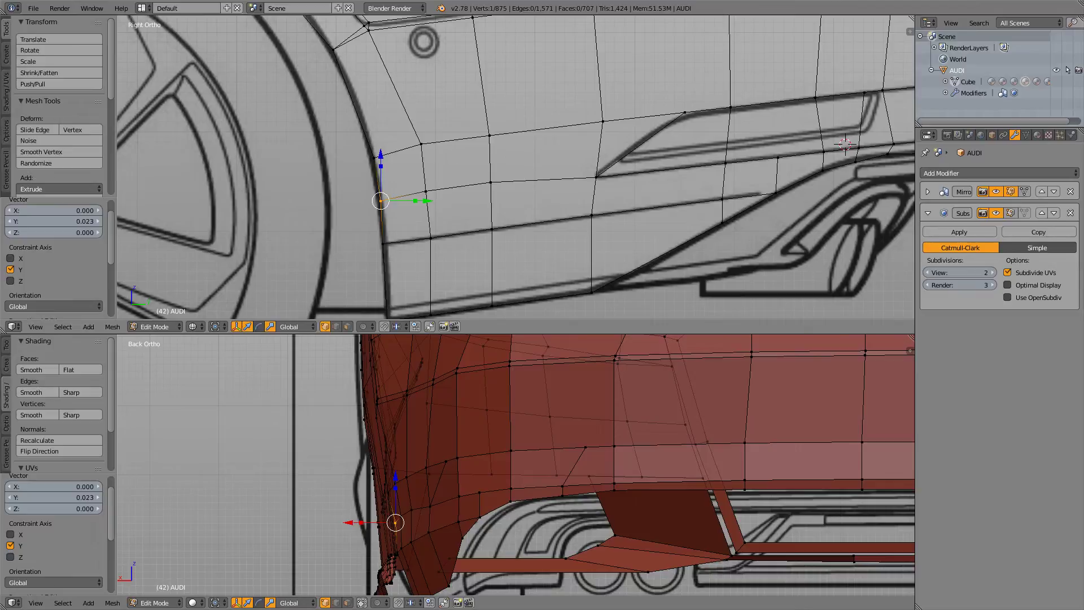
{"action": "key", "text": "z"}
{"action": "key", "text": "z"}
{"action": "scroll", "coordinate": [458, 207], "scroll_direction": "down", "scroll_amount": 5}
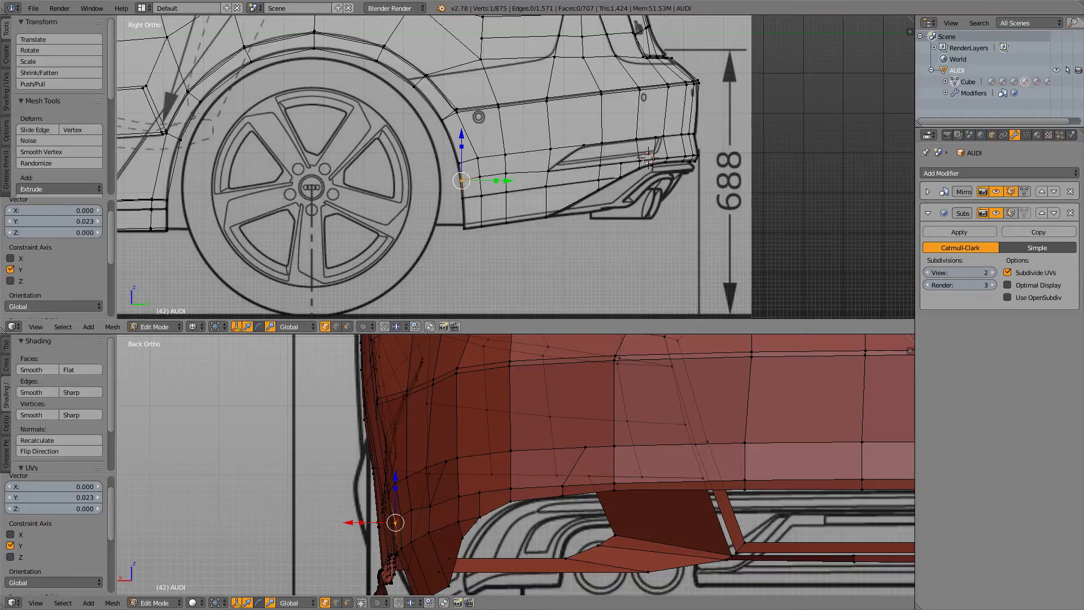
{"action": "scroll", "coordinate": [515, 464], "scroll_direction": "down", "scroll_amount": 6}
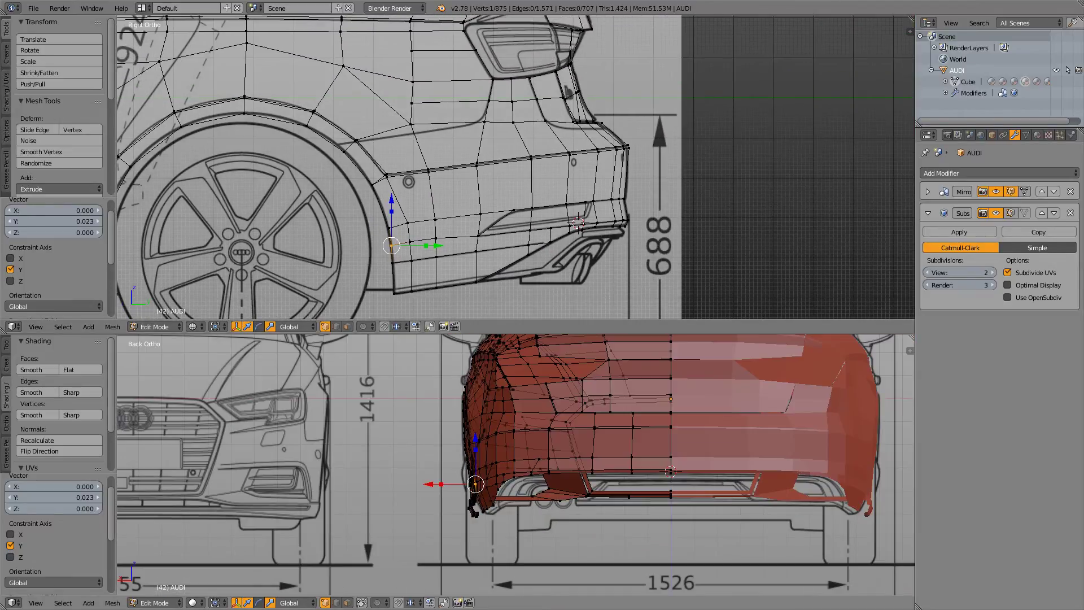
- Leave mesh editing and inspect the smoothed rear bumper from a perspective angle in wireframe and solid shading
{"action": "key", "text": "Tab"}
{"action": "middle_click_drag", "start_coordinate": [515, 452], "coordinate": [556, 460]}
{"action": "scroll", "coordinate": [515, 464], "scroll_direction": "up", "scroll_amount": 2}
{"action": "key", "text": "z"}
{"action": "key", "text": "z"}
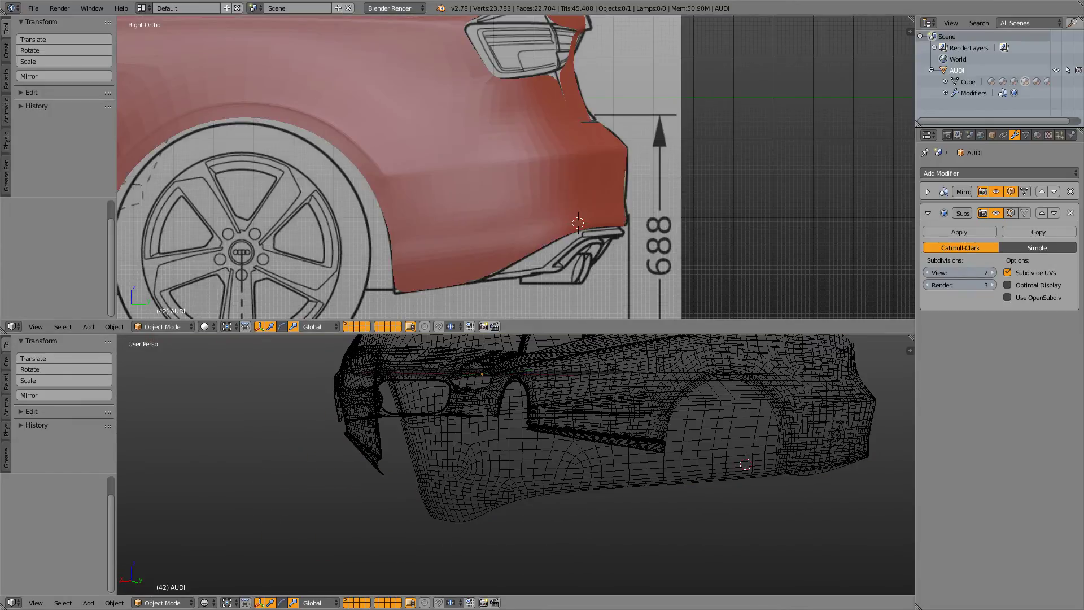
{"action": "key", "text": "z"}
{"action": "scroll", "coordinate": [565, 451], "scroll_direction": "up", "scroll_amount": 2}
{"action": "scroll", "coordinate": [565, 452], "scroll_direction": "down", "scroll_amount": 2}
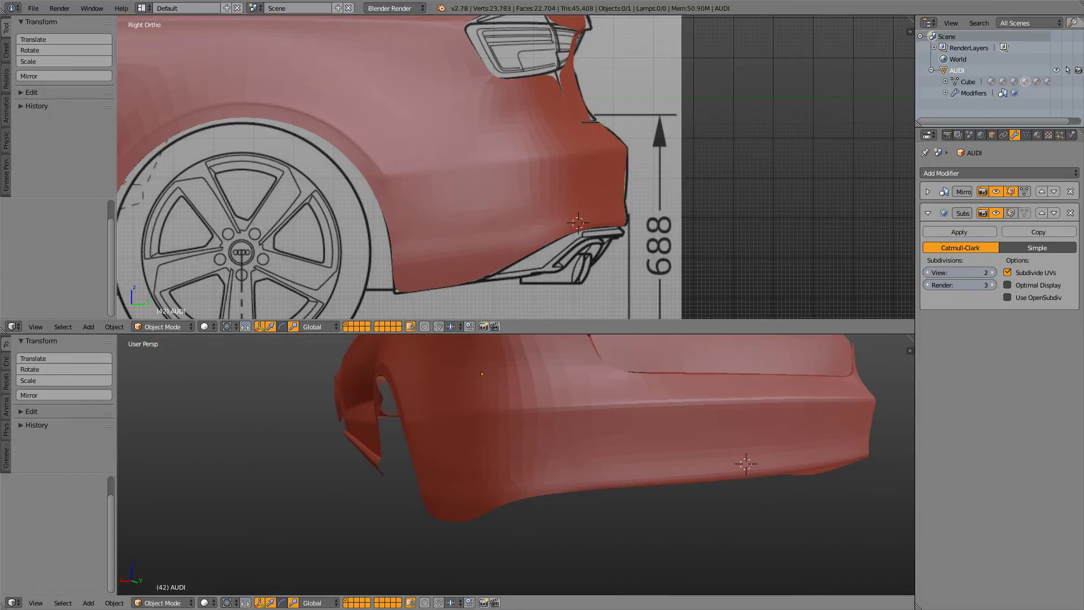
- Resume mesh editing and examine the lower bumper's edge rows over the blueprint in the wireframe side view
{"action": "key", "text": "Tab"}
{"action": "middle_click_drag", "start_coordinate": [511, 181], "coordinate": [514, 189]}
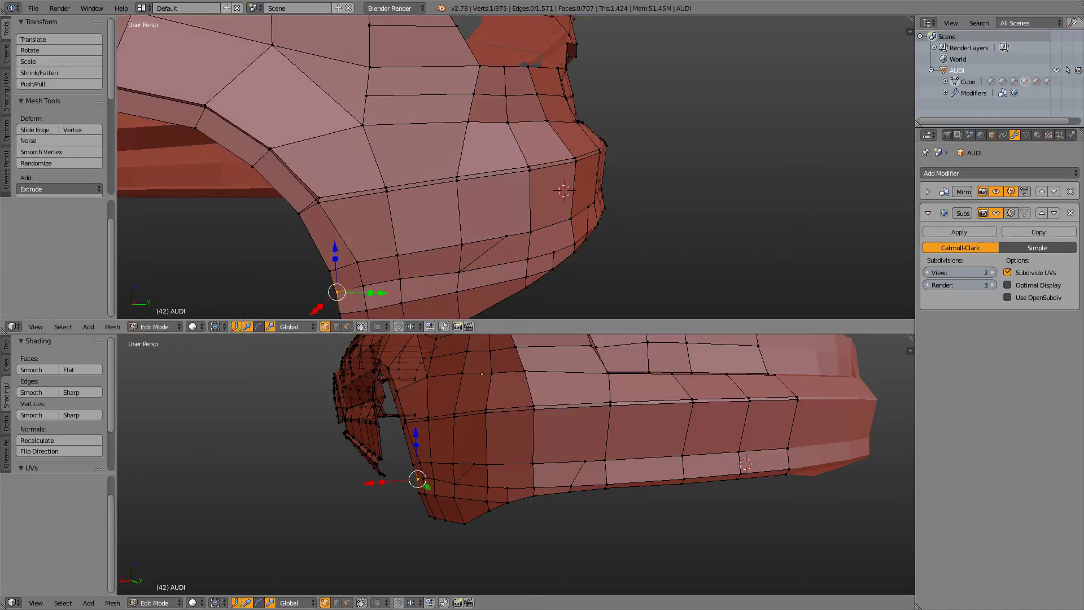
{"action": "key", "text": "KP_3"}
{"action": "key", "text": "z"}
{"action": "scroll", "coordinate": [515, 167], "scroll_direction": "up", "scroll_amount": 5}
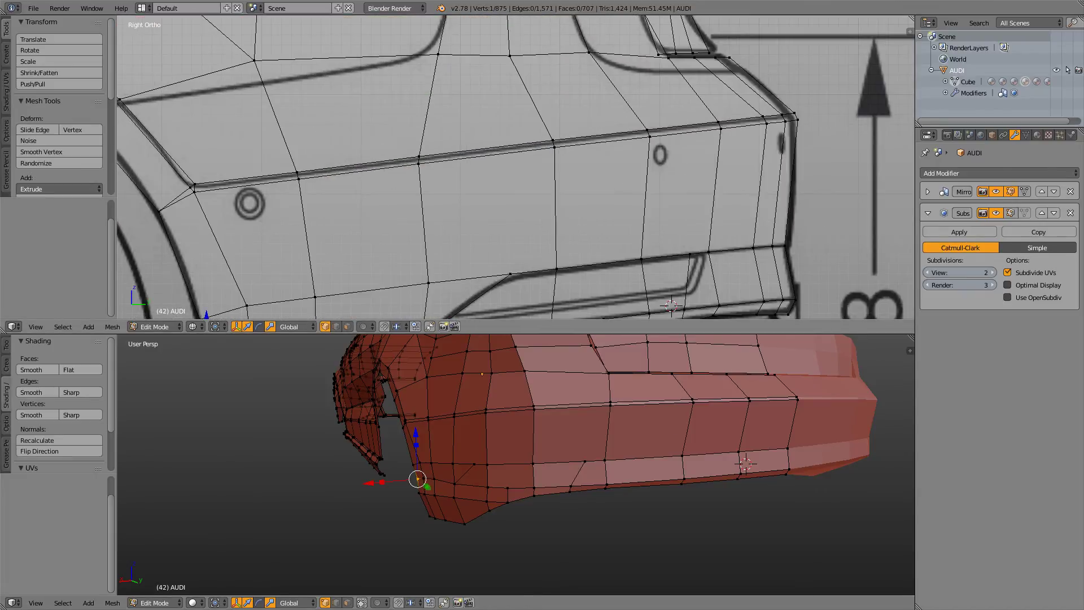
{"action": "scroll", "coordinate": [515, 167], "scroll_direction": "down", "scroll_amount": 3}
{"action": "middle_click_drag", "start_coordinate": [516, 192], "coordinate": [505, 143], "text": "shift"}
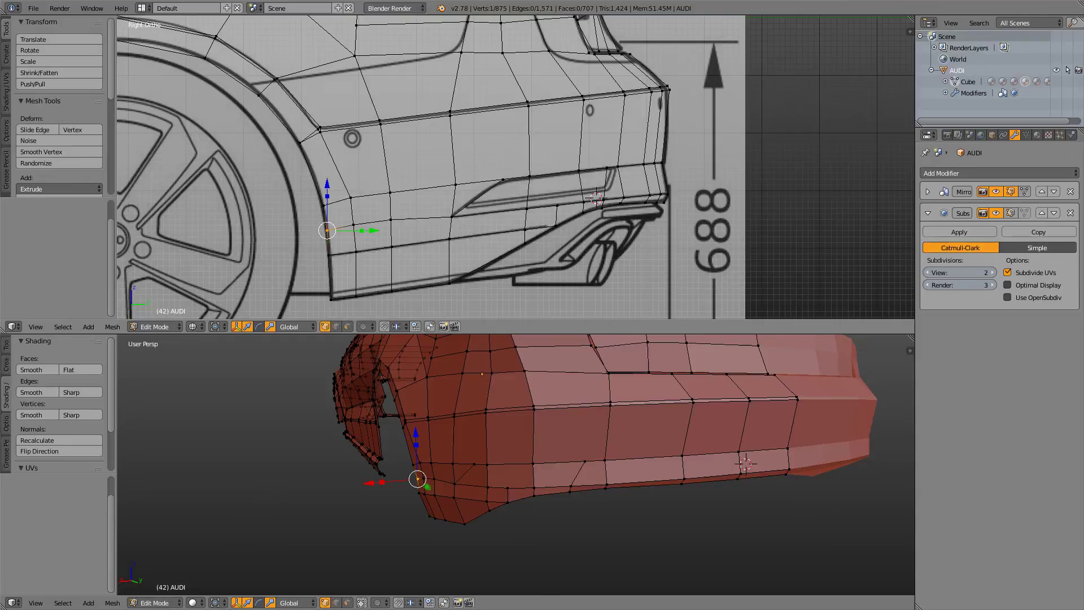
{"action": "scroll", "coordinate": [516, 168], "scroll_direction": "up", "scroll_amount": 2}
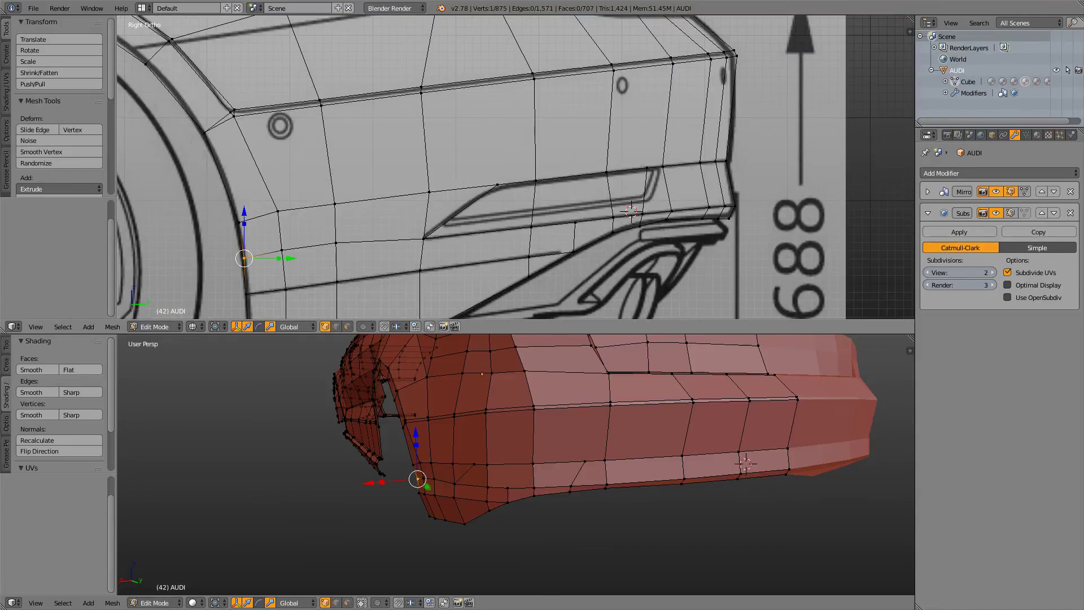
{"action": "key", "text": "alt+Tab"}
{"action": "key", "text": "alt+Tab"}
{"action": "key", "text": "alt+Tab"}
{"action": "key", "text": "alt+Tab"}
{"action": "key", "text": "alt+Tab"}
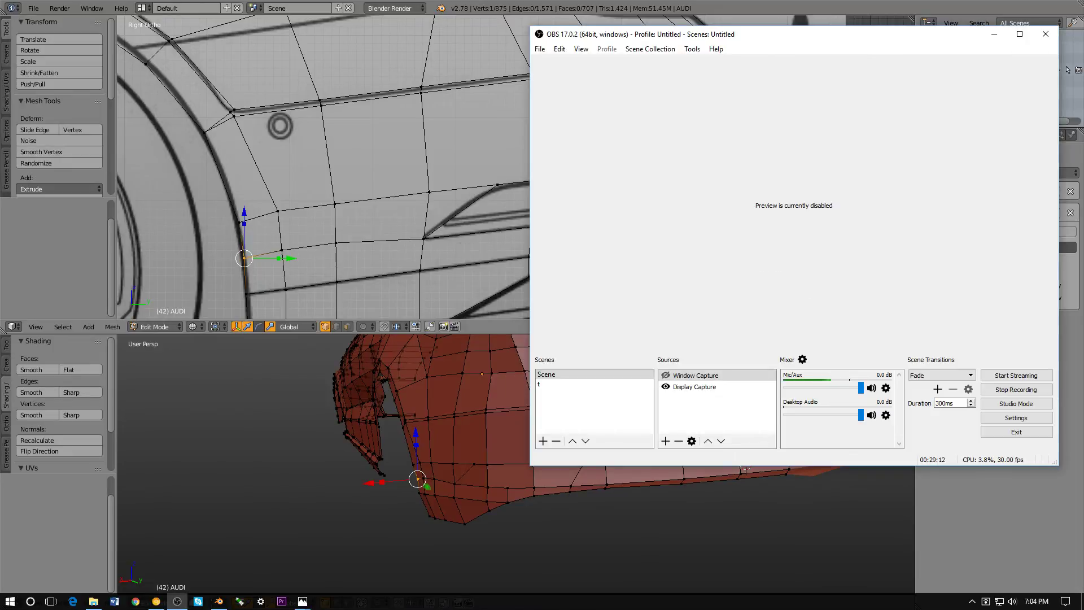
{"action": "key", "text": "alt+Tab"}
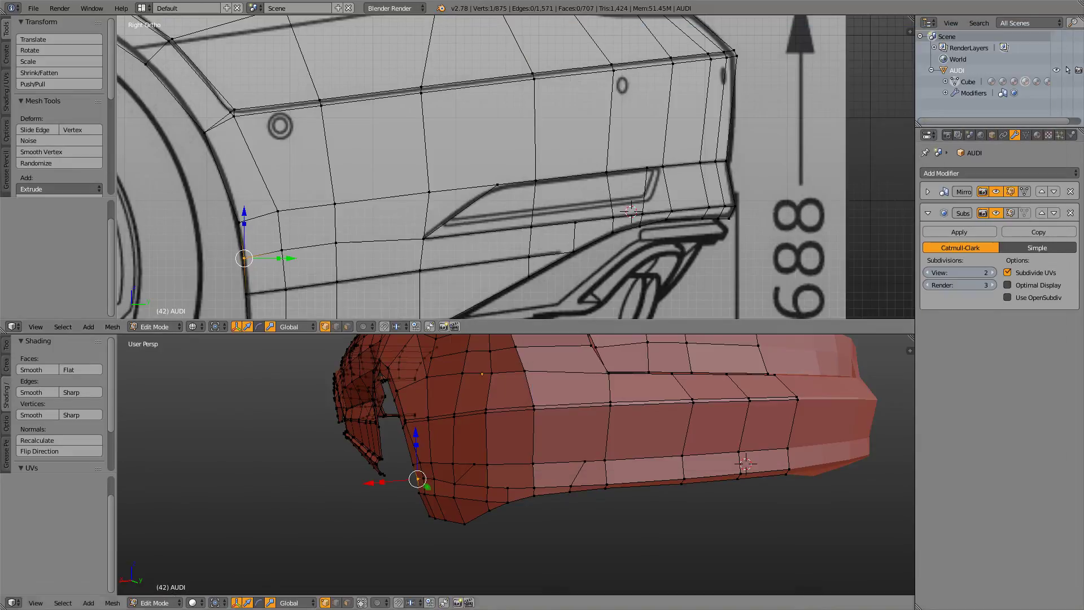
- Check the bumper's lower corner behind the wheel arch against the side blueprint in solid and wireframe shading
{"action": "middle_click_drag", "start_coordinate": [531, 452], "coordinate": [497, 478], "text": "shift"}
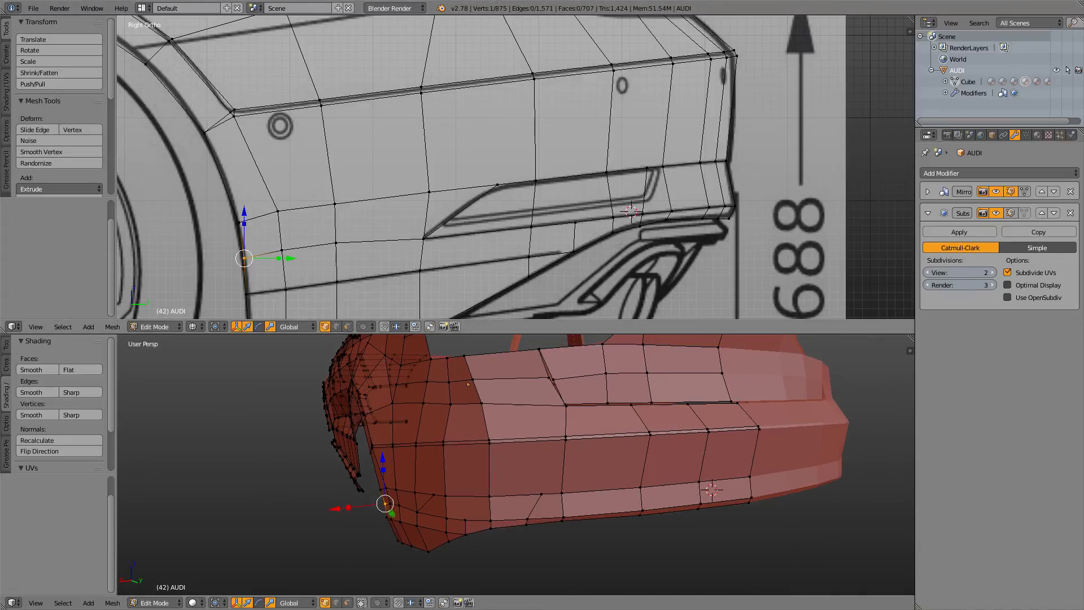
{"action": "middle_click_drag", "start_coordinate": [497, 225], "coordinate": [507, 132], "text": "shift"}
{"action": "mouse_move", "coordinate": [508, 452]}
{"action": "middle_mouse_down", "text": "shift"}
{"action": "mouse_move", "coordinate": [452, 442]}
{"action": "mouse_move", "coordinate": [508, 424]}
{"action": "middle_mouse_up", "text": "shift"}
{"action": "middle_click_drag", "start_coordinate": [497, 192], "coordinate": [504, 215], "text": "shift"}
{"action": "key", "text": "z"}
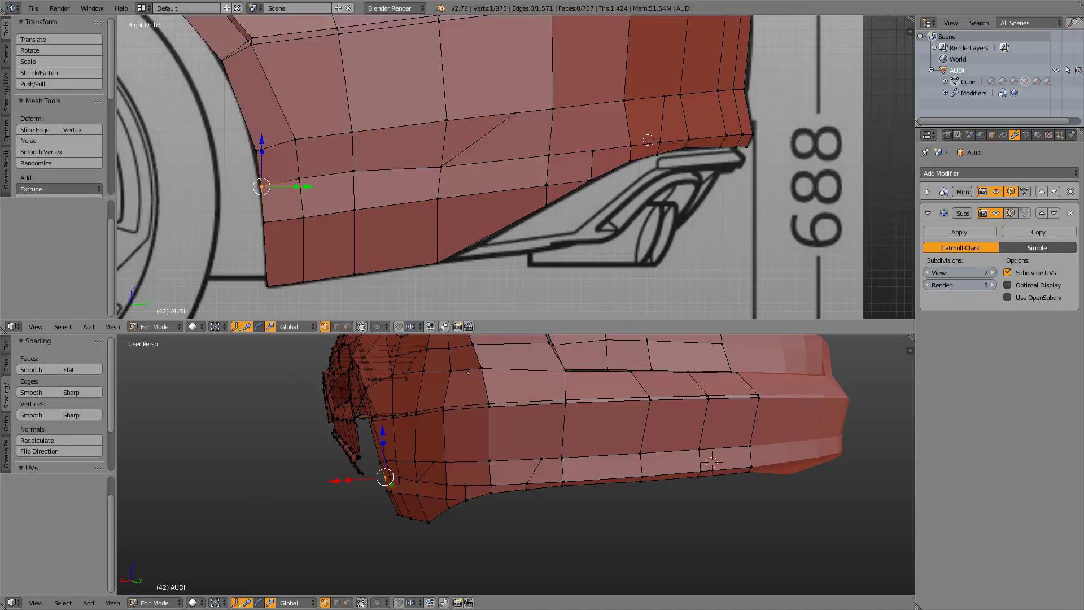
{"action": "key", "text": "z"}
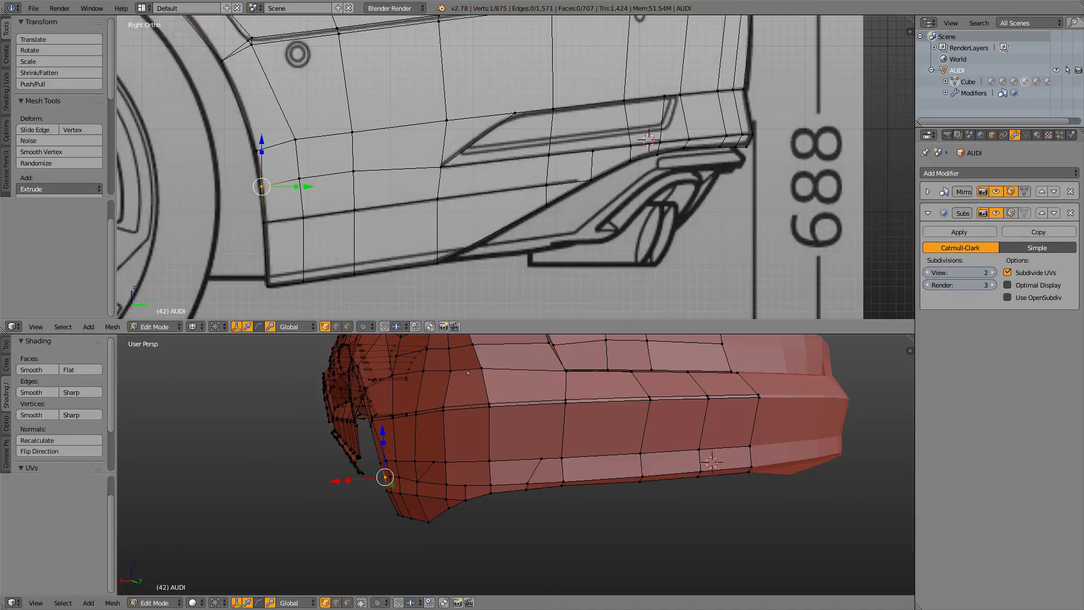
{"action": "middle_click_drag", "start_coordinate": [429, 170], "coordinate": [562, 198], "text": "shift"}
{"action": "scroll", "coordinate": [562, 198], "scroll_direction": "up", "scroll_amount": 2}
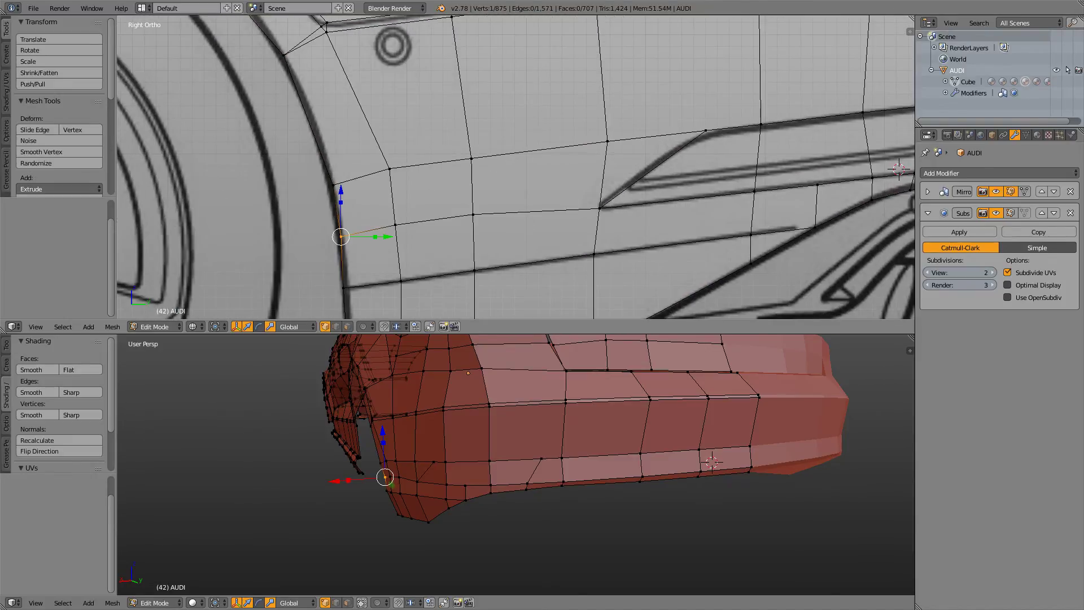
{"action": "middle_click_drag", "start_coordinate": [515, 167], "coordinate": [480, 182], "text": "shift"}
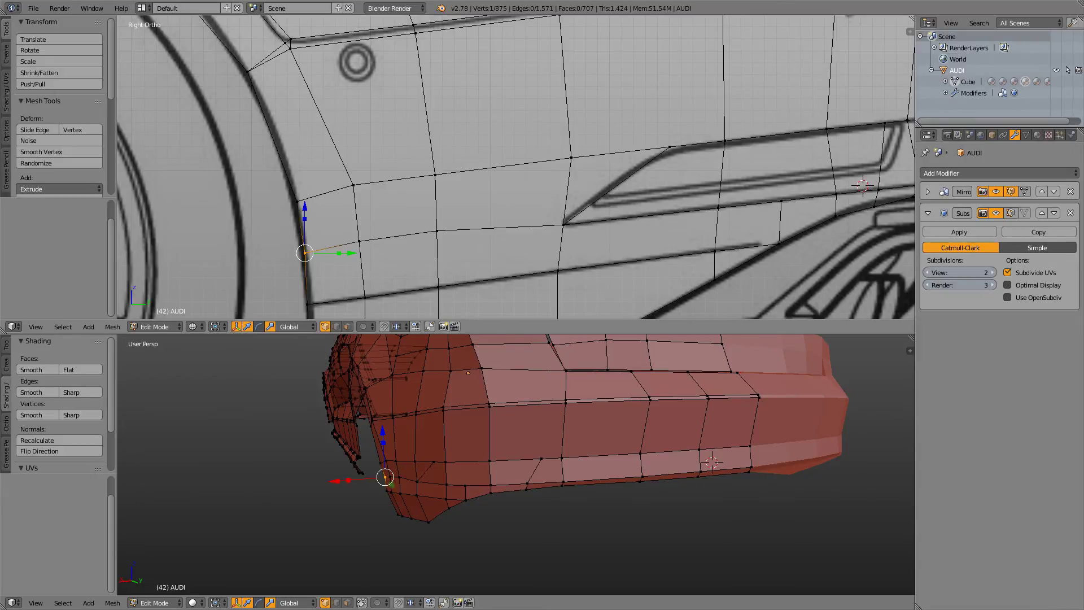
- Compare the lower bumper and reflector area in the side view with the rear reference photo of the blue Audi A3
{"action": "key", "text": "alt+Tab"}
{"action": "key", "text": "alt+Tab"}
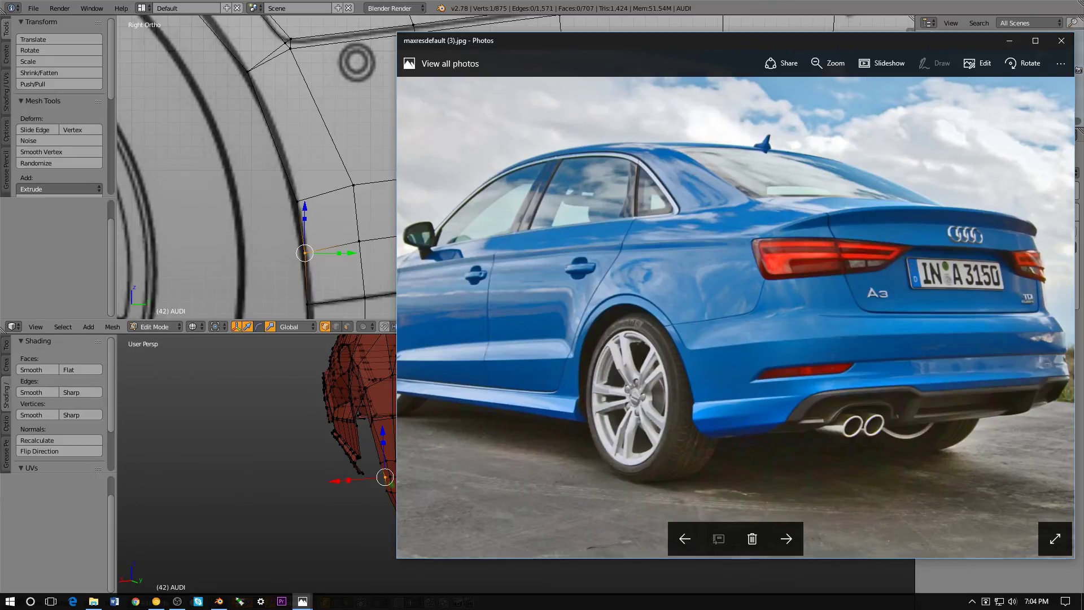
{"action": "key", "text": "alt+Tab"}
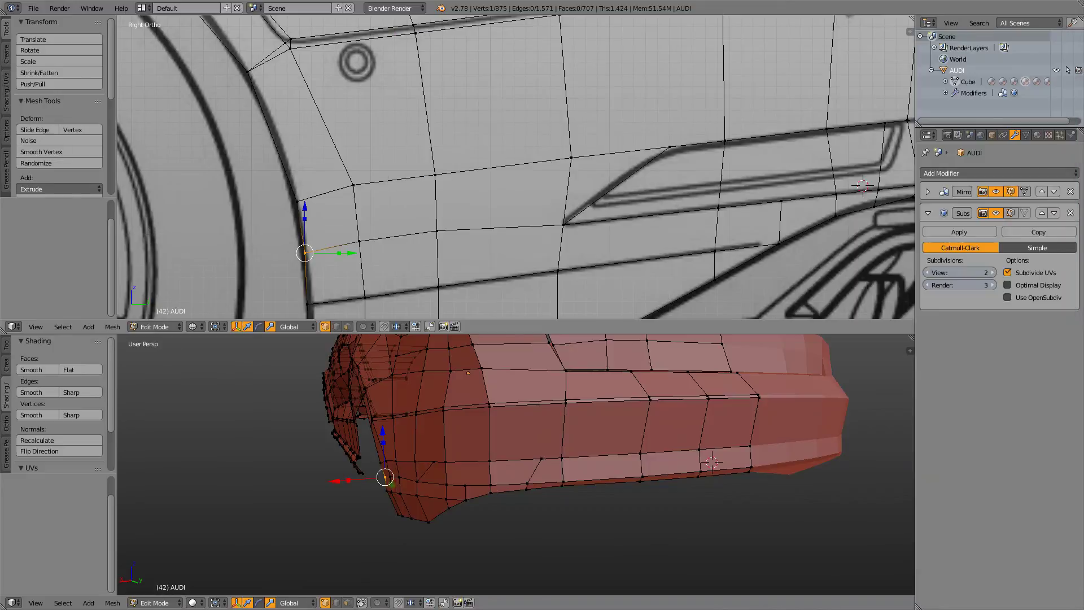
{"action": "scroll", "coordinate": [516, 167], "scroll_direction": "down", "scroll_amount": 2}
{"action": "key", "text": "alt+Tab"}
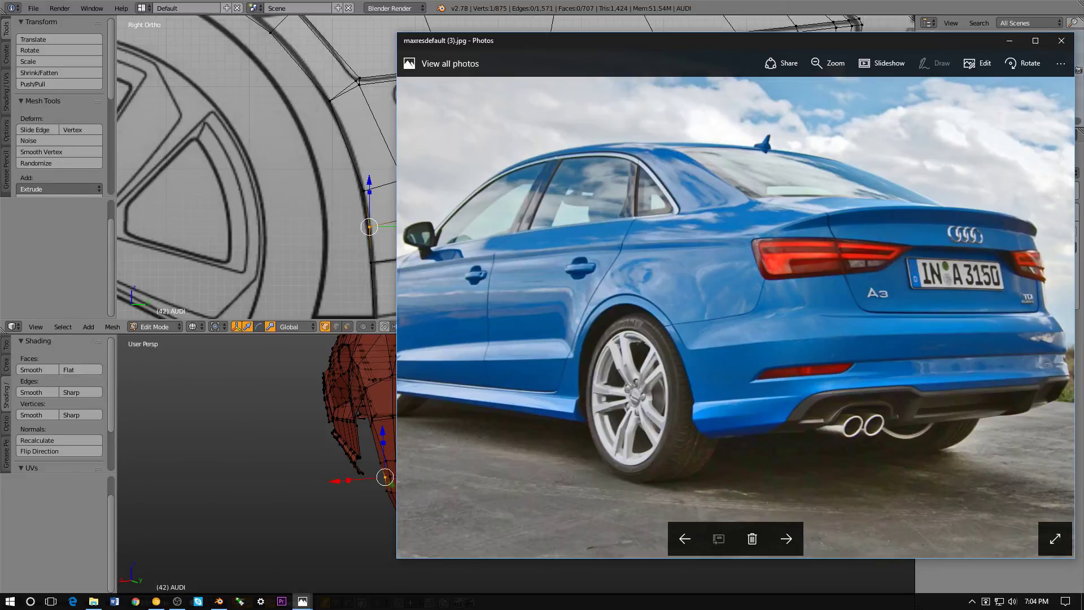
{"action": "key", "text": "alt+Tab"}
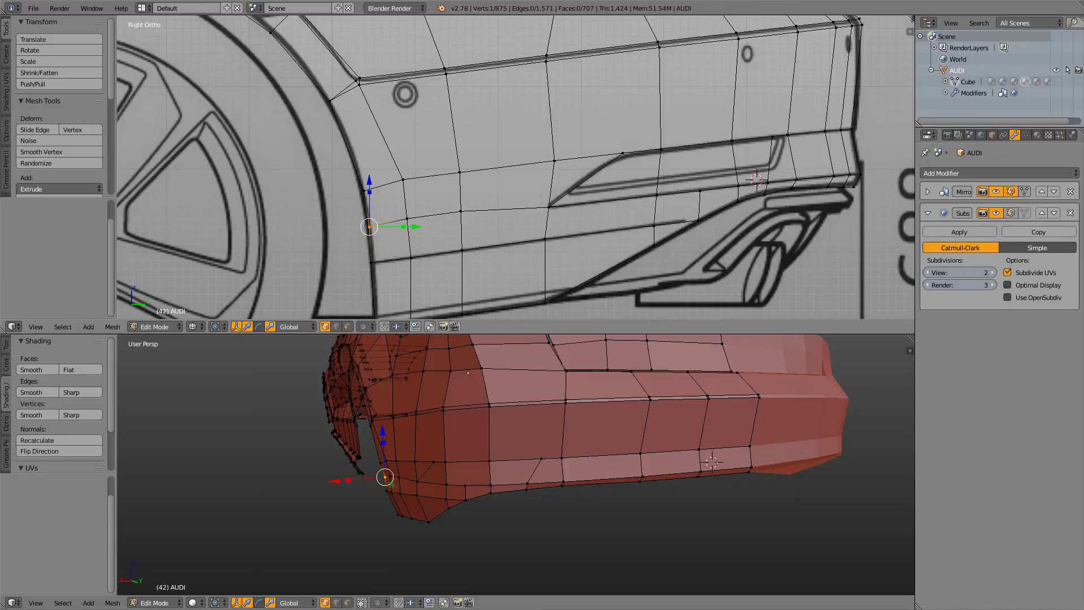
{"action": "key", "text": "alt+Tab"}
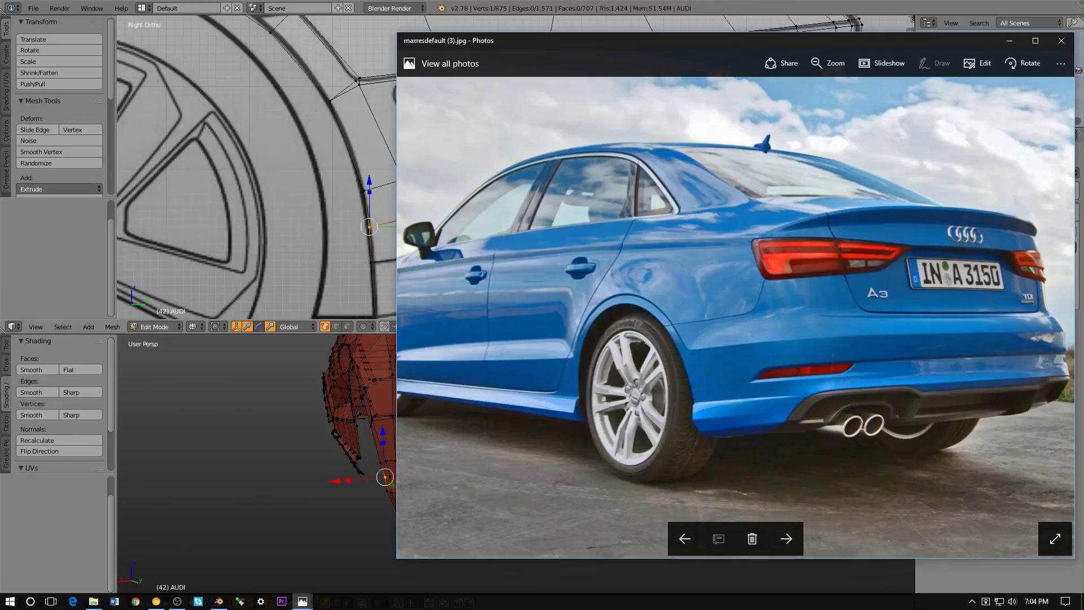
{"action": "key", "text": "alt+Tab"}
{"action": "key", "text": "alt+Tab"}
{"action": "key", "text": "alt+Tab"}
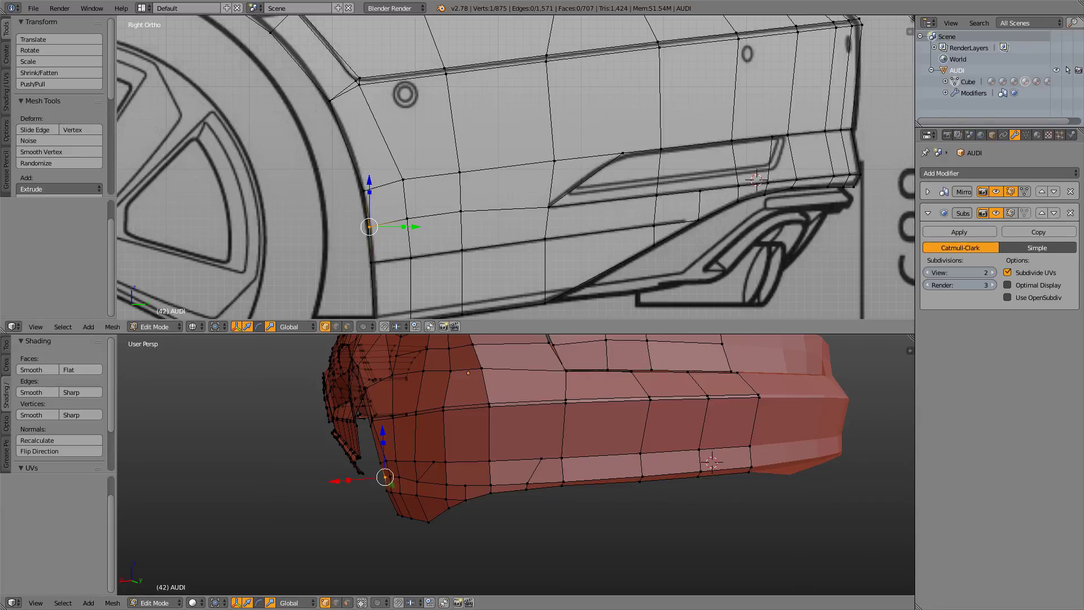
{"action": "key", "text": "alt+Tab"}
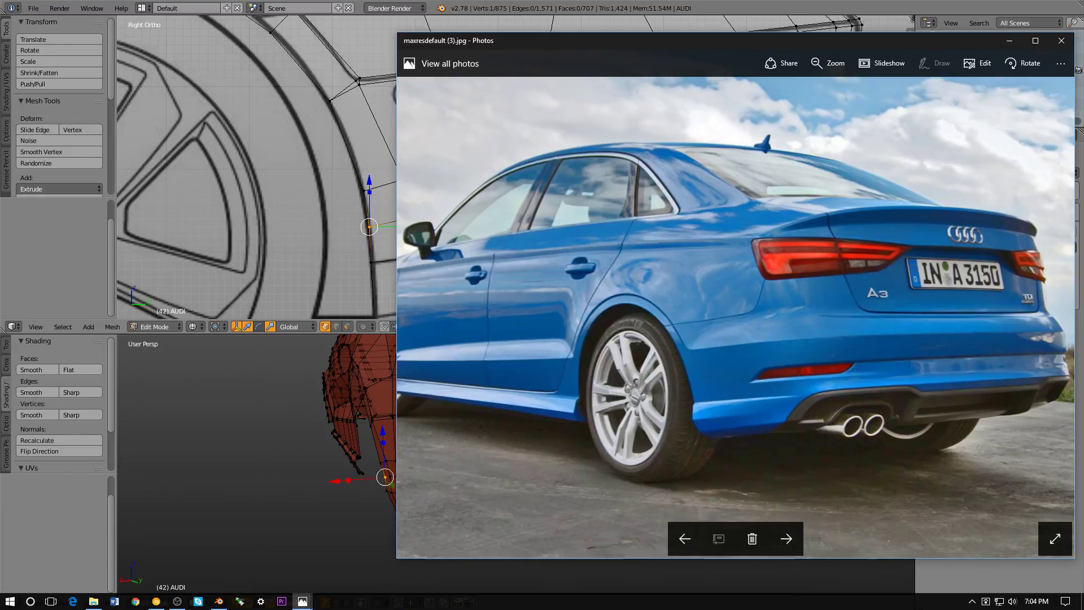
{"action": "key", "text": "alt+Tab"}
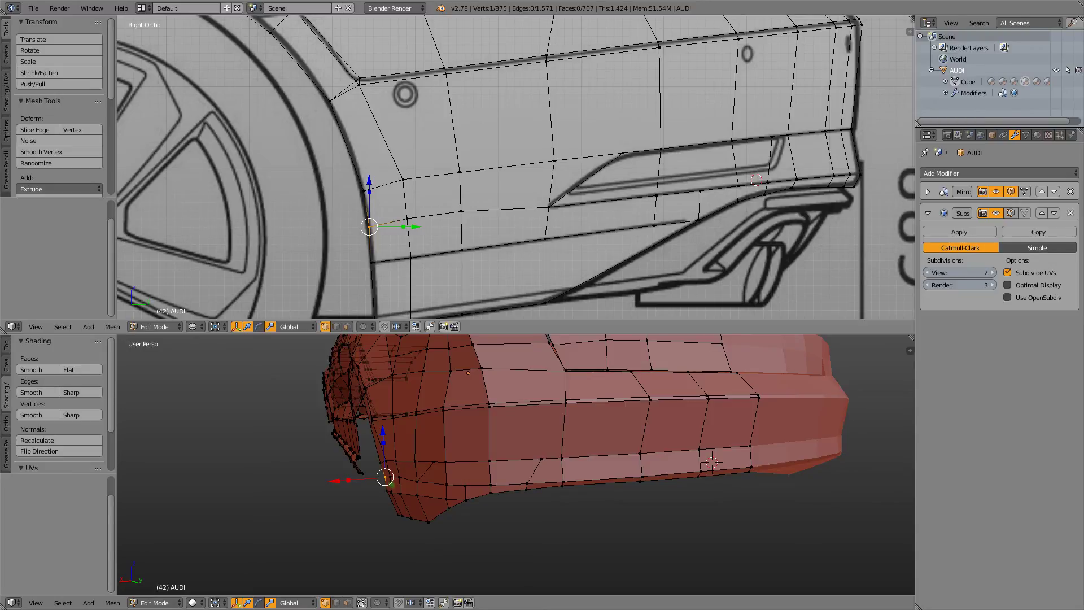
{"action": "key", "text": "alt+Tab"}
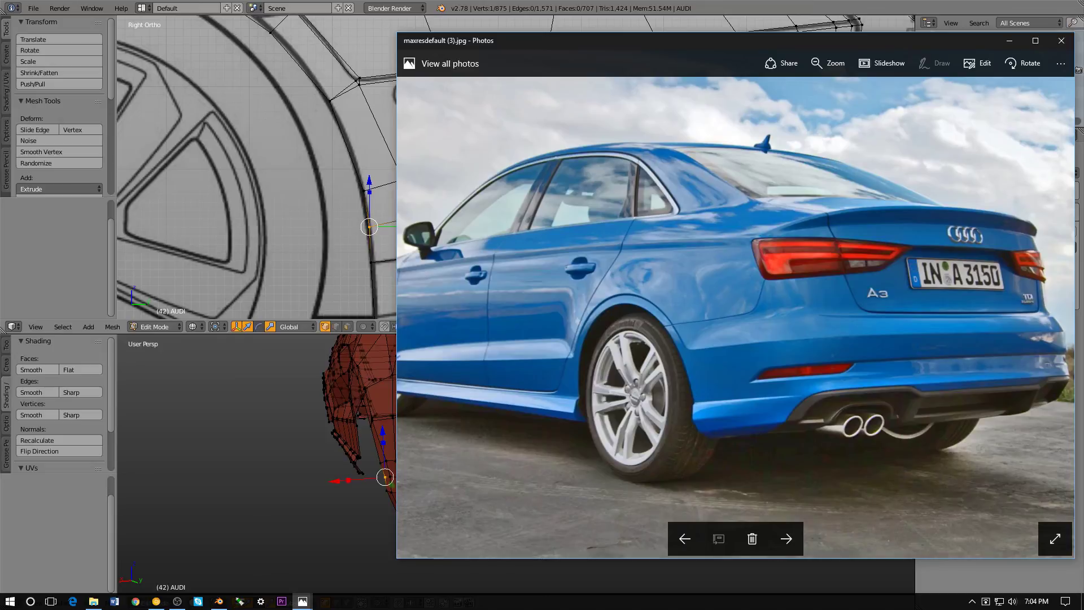
{"action": "key", "text": "alt+Tab"}
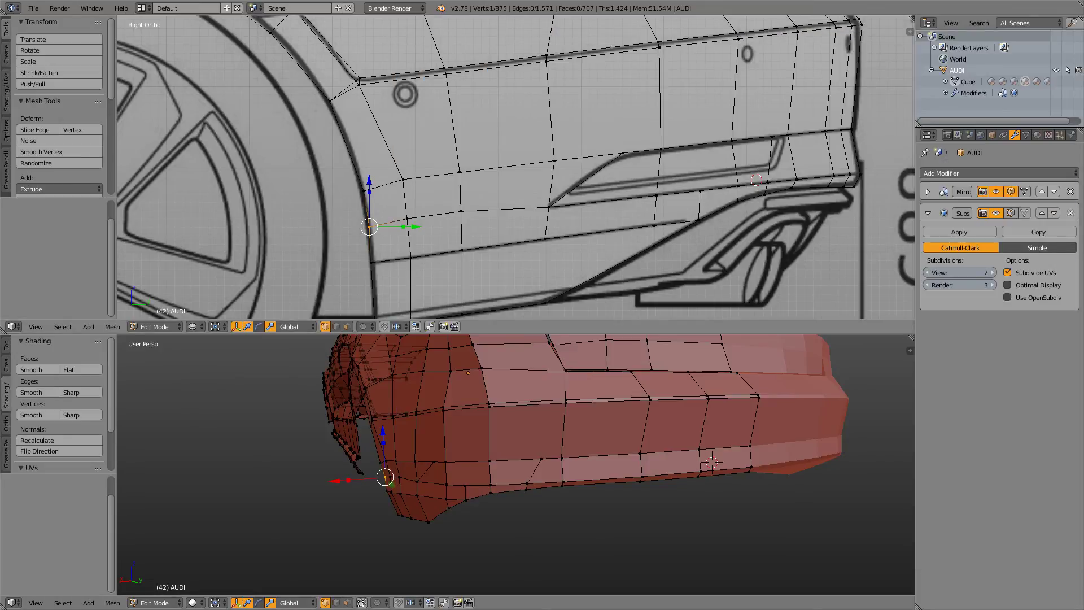
{"action": "key", "text": "alt+Tab"}
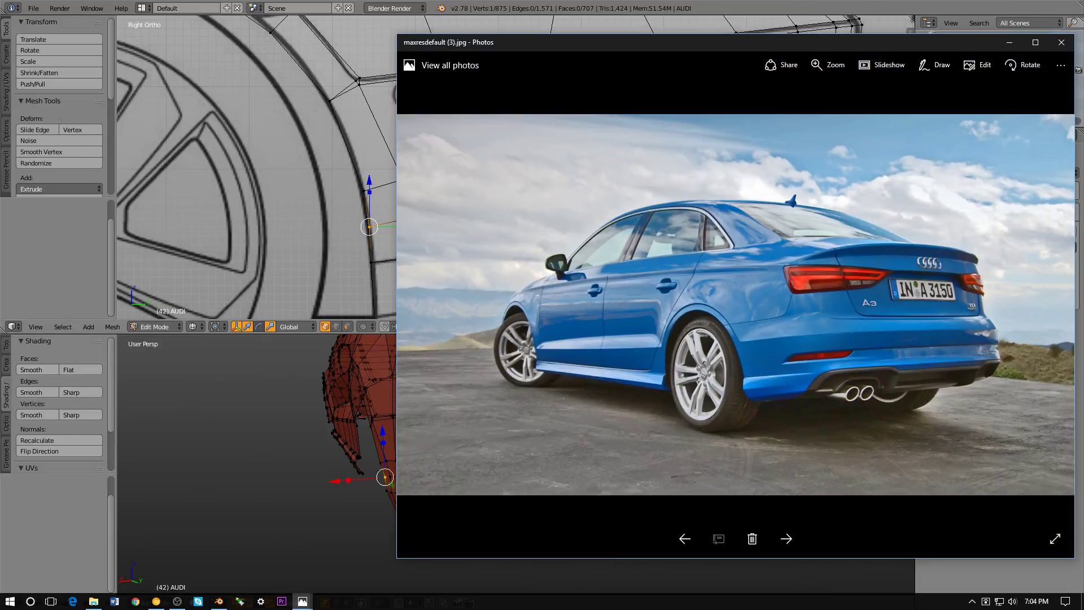
- Reposition the reference photo window so the rear end of the bumper in the side view stays uncovered
{"action": "left_click_drag", "start_coordinate": [822, 45], "coordinate": [271, 0]}
{"action": "left_click_drag", "start_coordinate": [759, 21], "coordinate": [323, 48]}
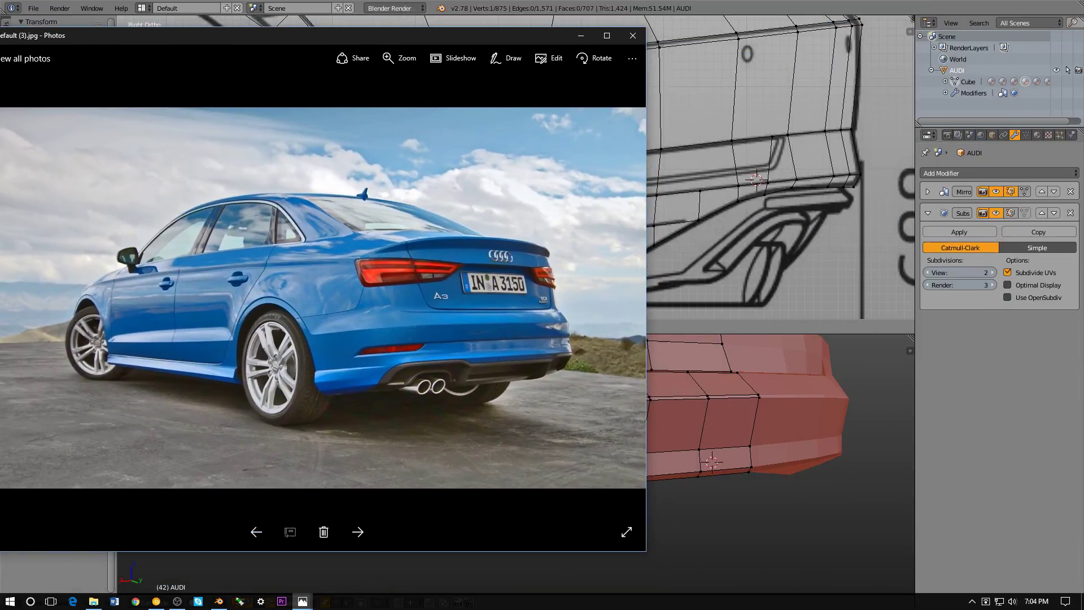
{"action": "left_click_drag", "start_coordinate": [432, 37], "coordinate": [318, 19]}
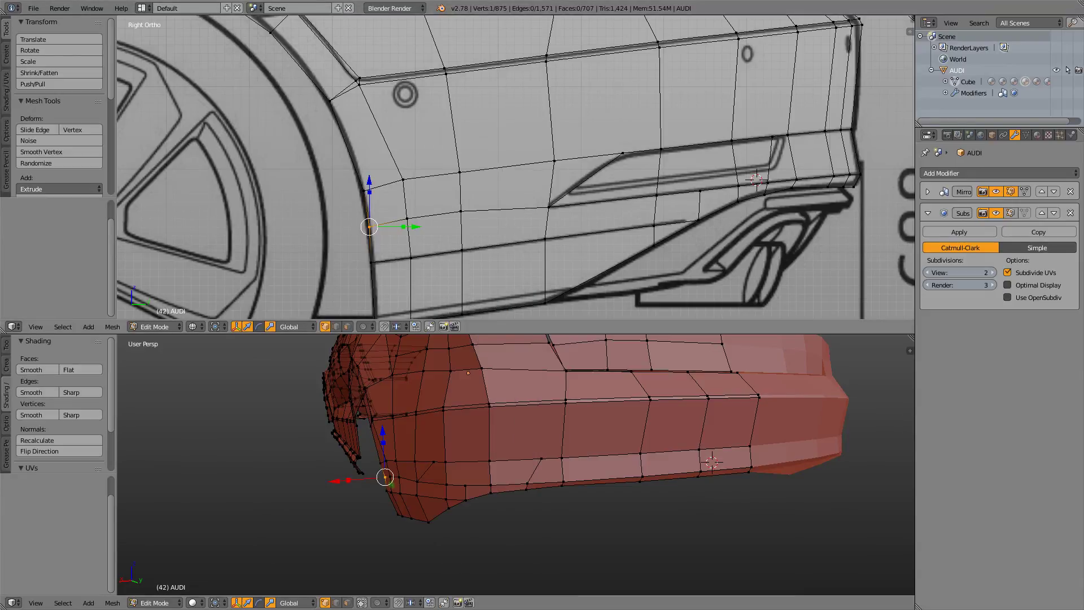
- Add one centred loop cut along the bumper's lowest face strip, from the wheel arch to the diffuser edge
{"action": "scroll", "coordinate": [515, 167], "scroll_direction": "down", "scroll_amount": 2}
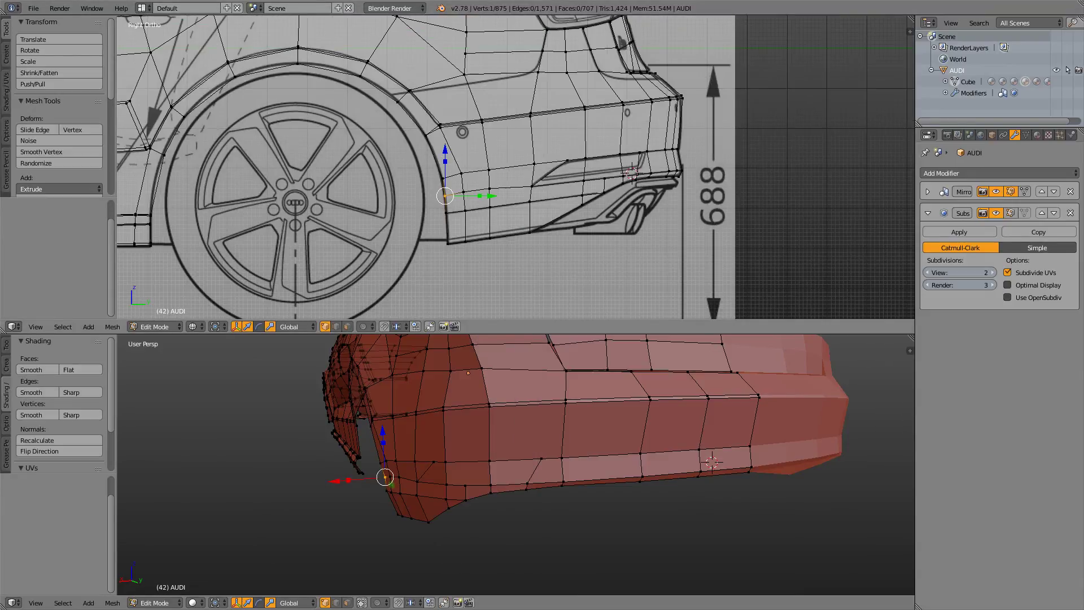
{"action": "scroll", "coordinate": [517, 167], "scroll_direction": "up", "scroll_amount": 2}
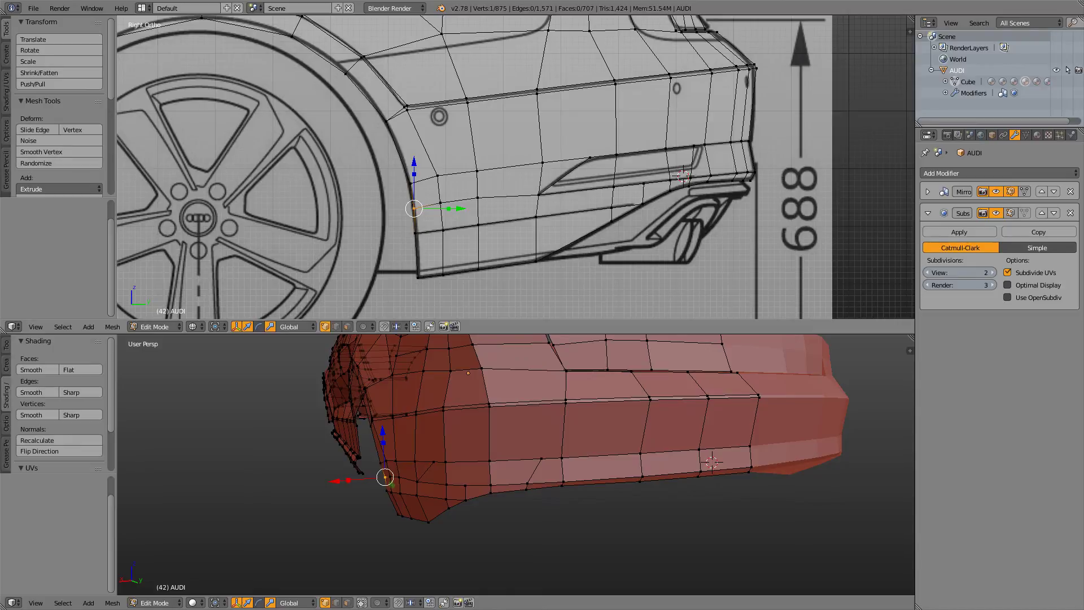
{"action": "key", "text": "ctrl+r"}
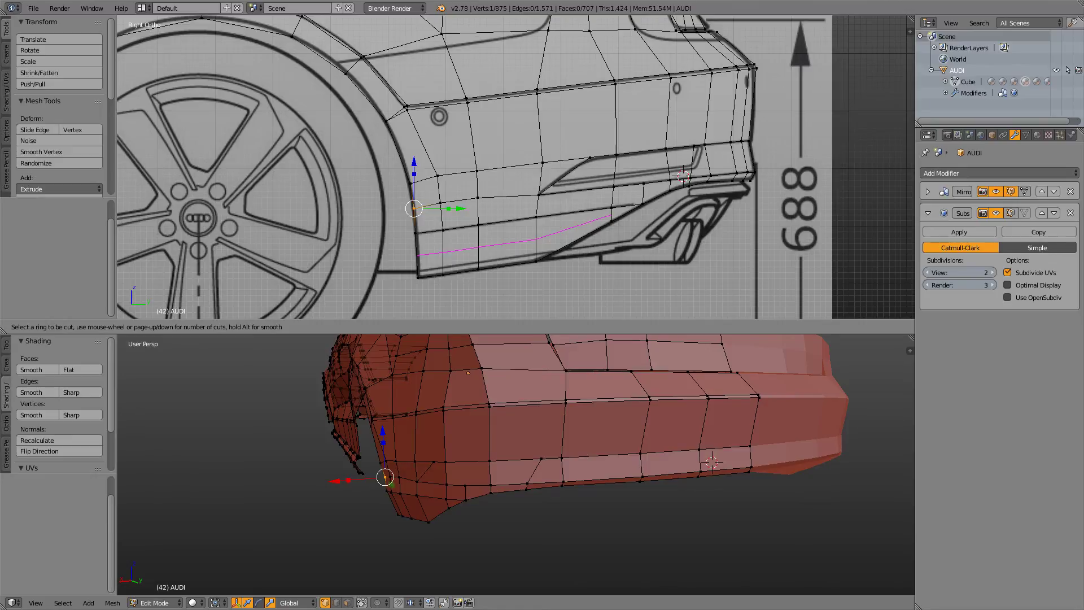
{"action": "left_click", "coordinate": [478, 247]}
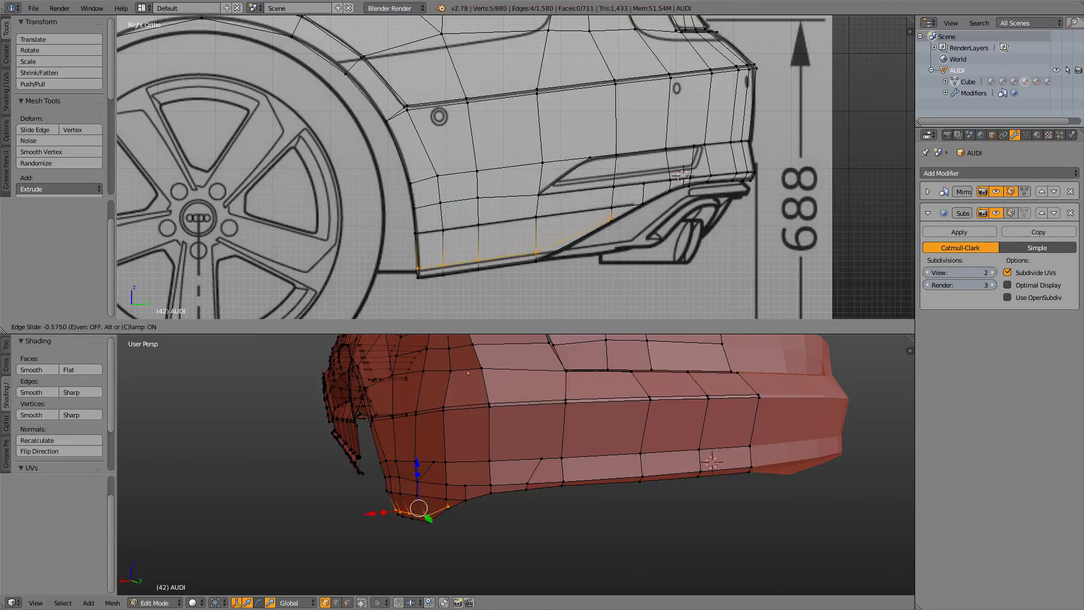
{"action": "right_click", "coordinate": [478, 248]}
- Study the bumper's lower crease behind the wheel and below the reflector in a magnified reference photo
{"action": "key", "text": "alt+Tab"}
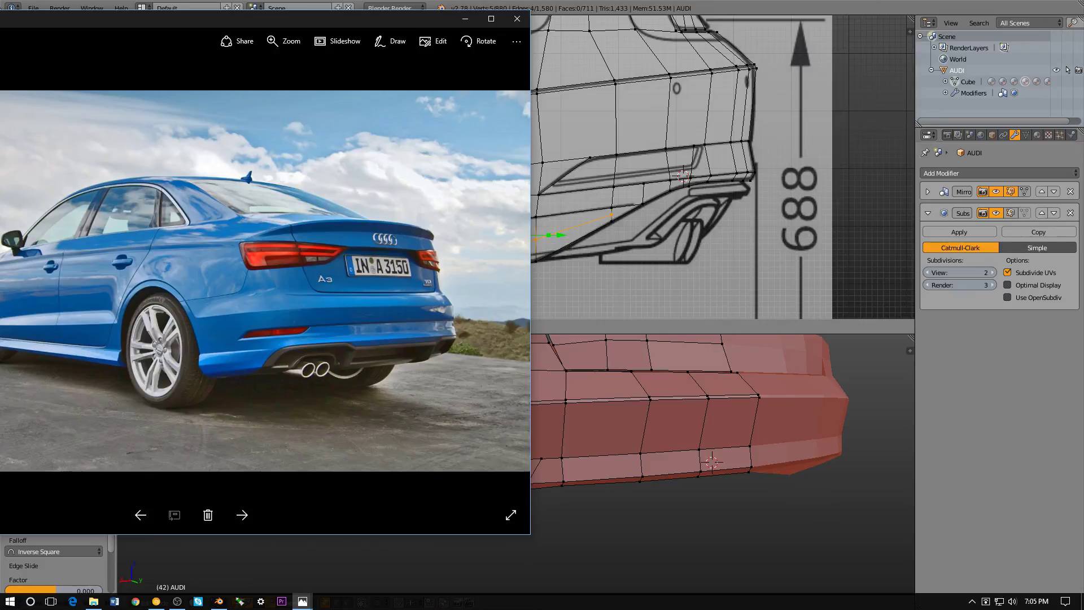
{"action": "scroll", "coordinate": [239, 342], "scroll_direction": "up", "scroll_amount": 5}
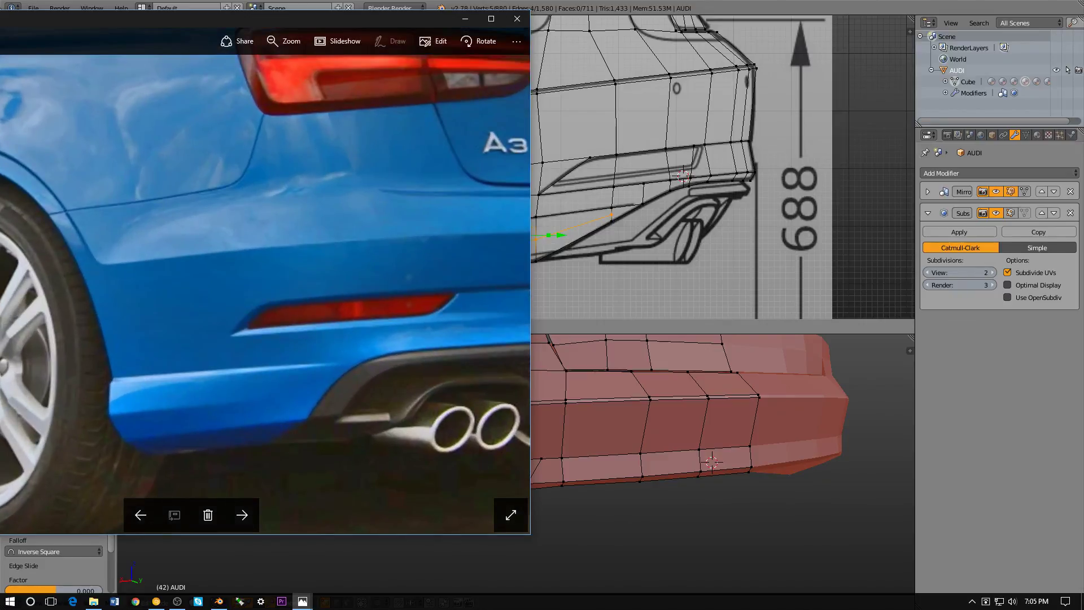
{"action": "scroll", "coordinate": [239, 342], "scroll_direction": "up", "scroll_amount": 1}
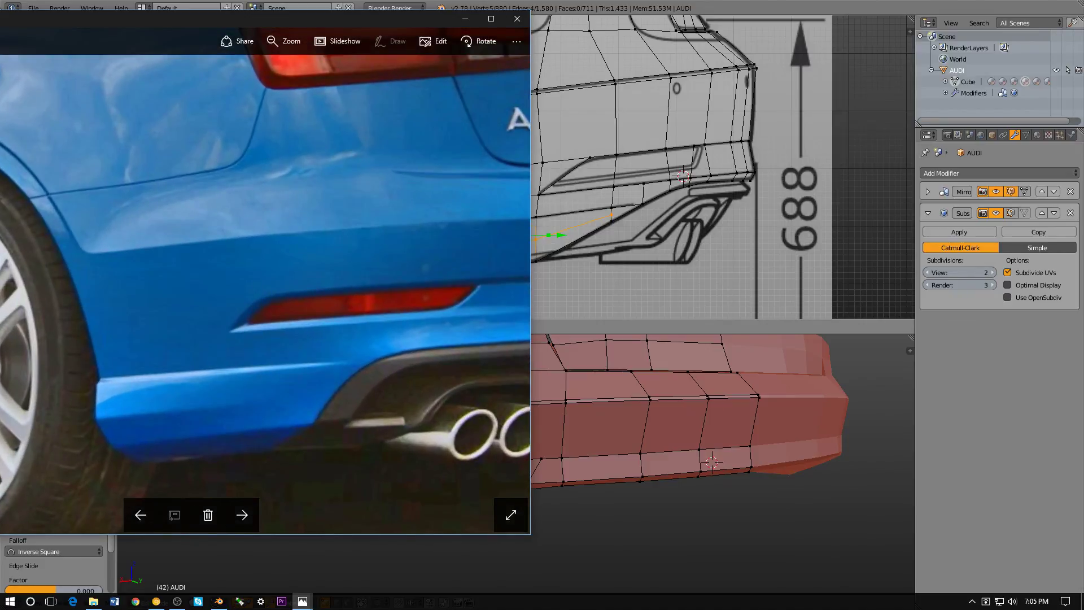
{"action": "scroll", "coordinate": [238, 342], "scroll_direction": "up", "scroll_amount": 1}
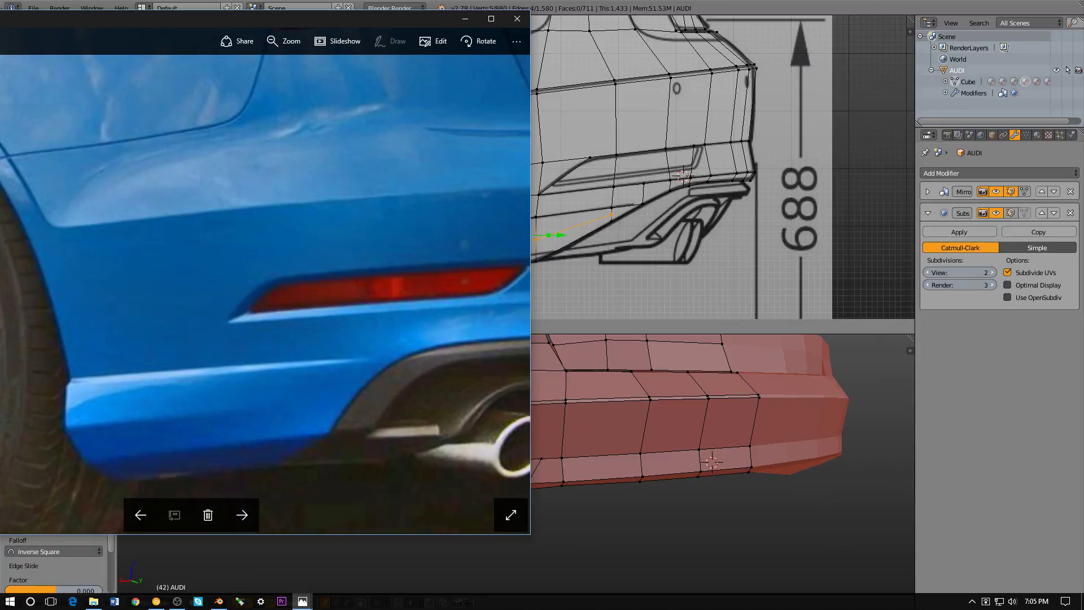
{"action": "key", "text": "alt+Tab"}
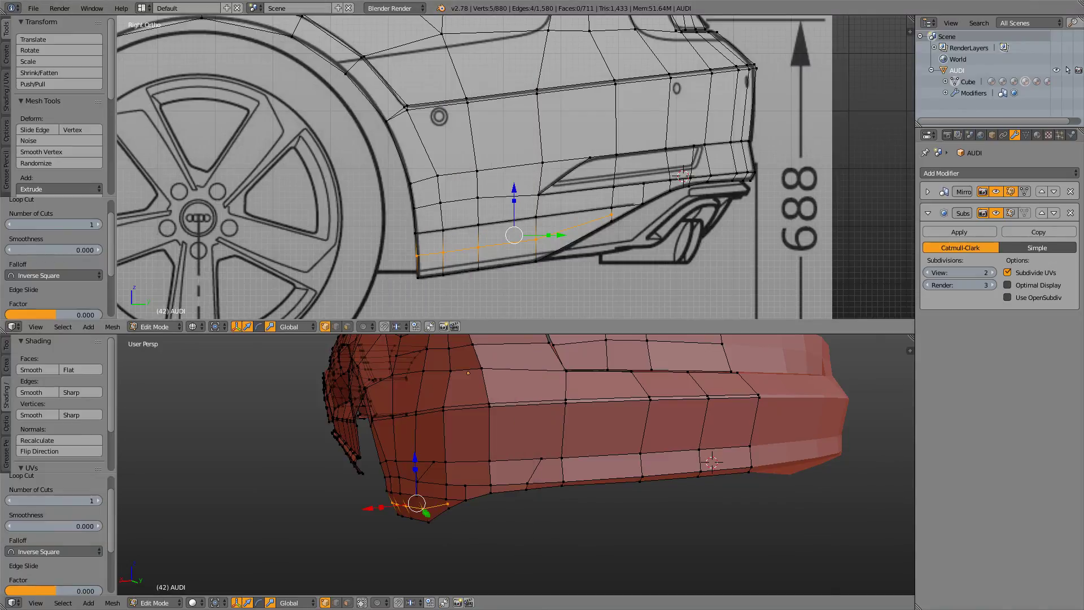
- Move the four front vertices of the bumper's lowest edge row outward along X by about 0.14, leaving out the diffuser-end vertex
{"action": "right_click", "coordinate": [611, 215], "text": "shift"}
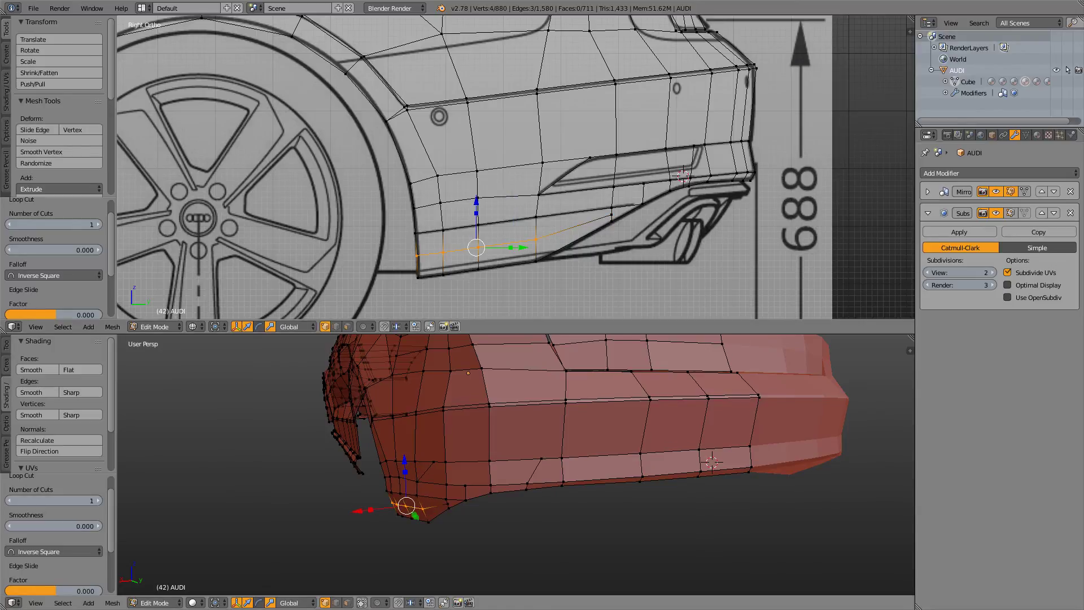
{"action": "scroll", "coordinate": [516, 464], "scroll_direction": "up", "scroll_amount": 2}
{"action": "key", "text": "g"}
{"action": "key", "text": "x"}
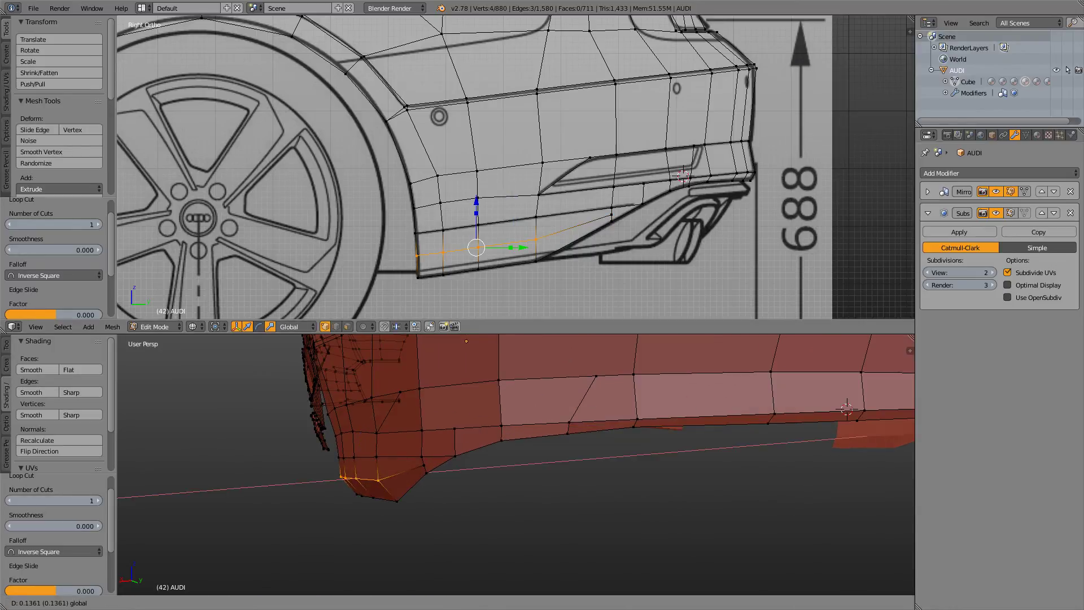
{"action": "key", "text": "Return"}
{"action": "key", "text": "Tab"}
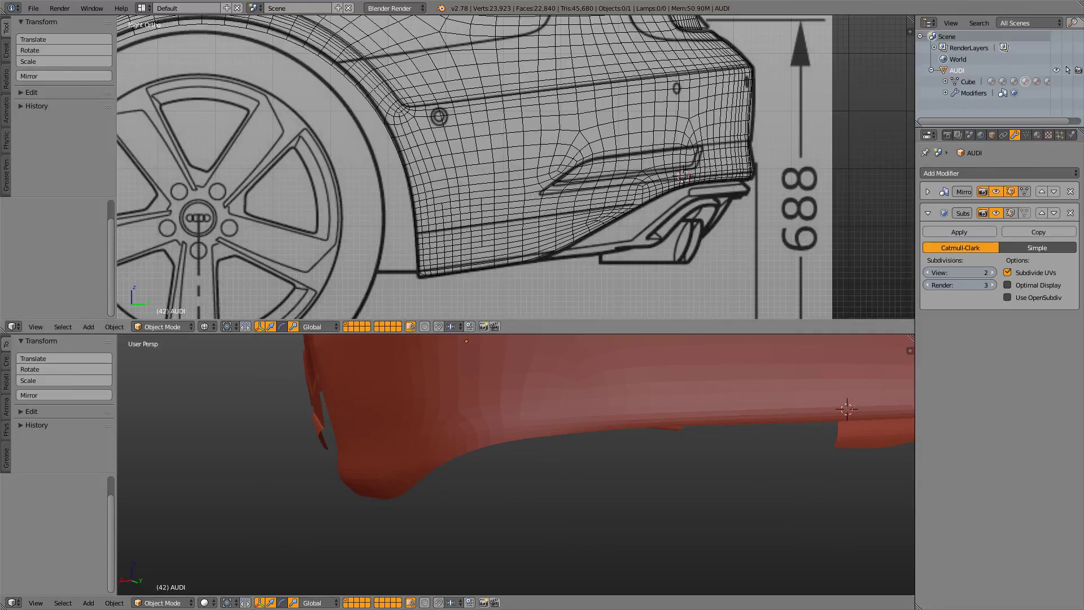
- Examine the smoothed rear bumper and its lower corner behind the wheel arch from the side, rear quarter and above
{"action": "scroll", "coordinate": [516, 168], "scroll_direction": "down", "scroll_amount": 1}
{"action": "scroll", "coordinate": [516, 464], "scroll_direction": "down", "scroll_amount": 4}
{"action": "middle_click_drag", "start_coordinate": [517, 464], "coordinate": [546, 496]}
{"action": "scroll", "coordinate": [516, 464], "scroll_direction": "down", "scroll_amount": 3}
{"action": "middle_click_drag", "start_coordinate": [452, 435], "coordinate": [440, 429]}
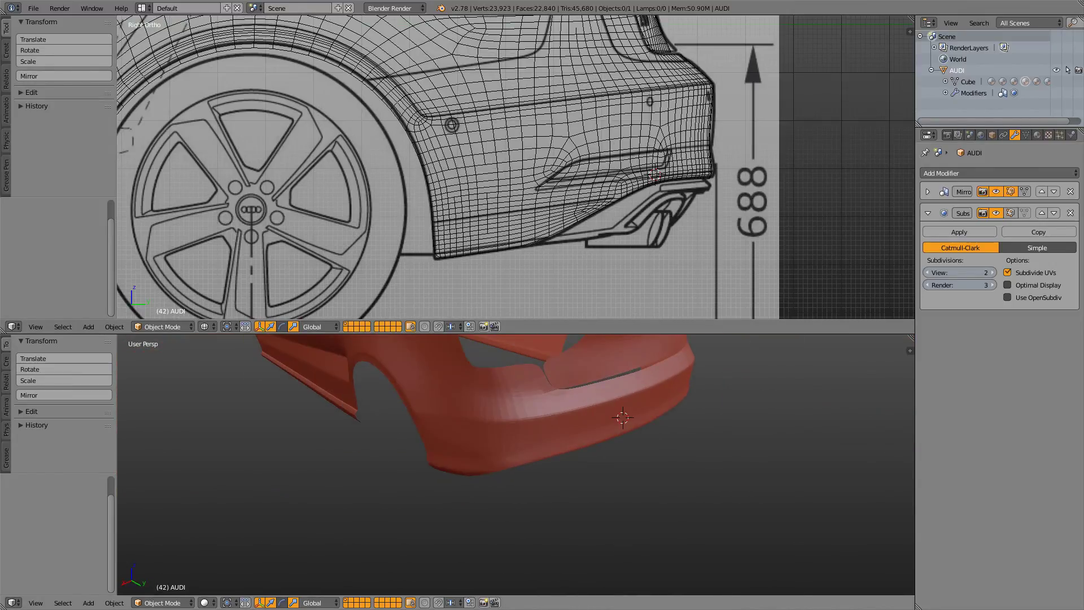
{"action": "key", "text": "Tab"}
{"action": "key", "text": "Tab"}
{"action": "key", "text": "Tab"}
{"action": "key", "text": "Tab"}
{"action": "scroll", "coordinate": [515, 463], "scroll_direction": "down", "scroll_amount": 3}
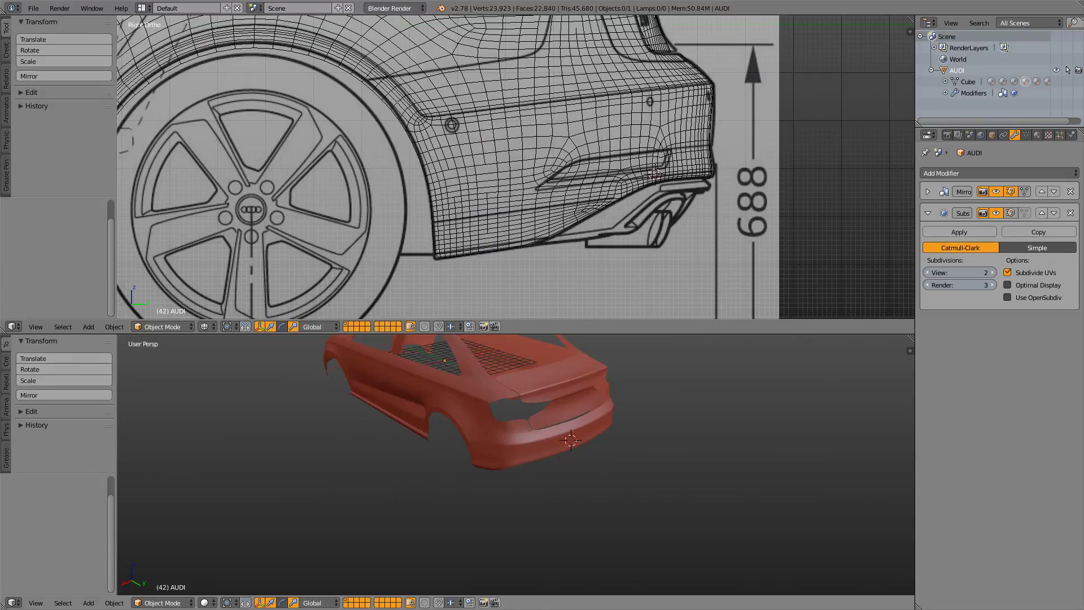
{"action": "middle_click_drag", "start_coordinate": [441, 429], "coordinate": [396, 409]}
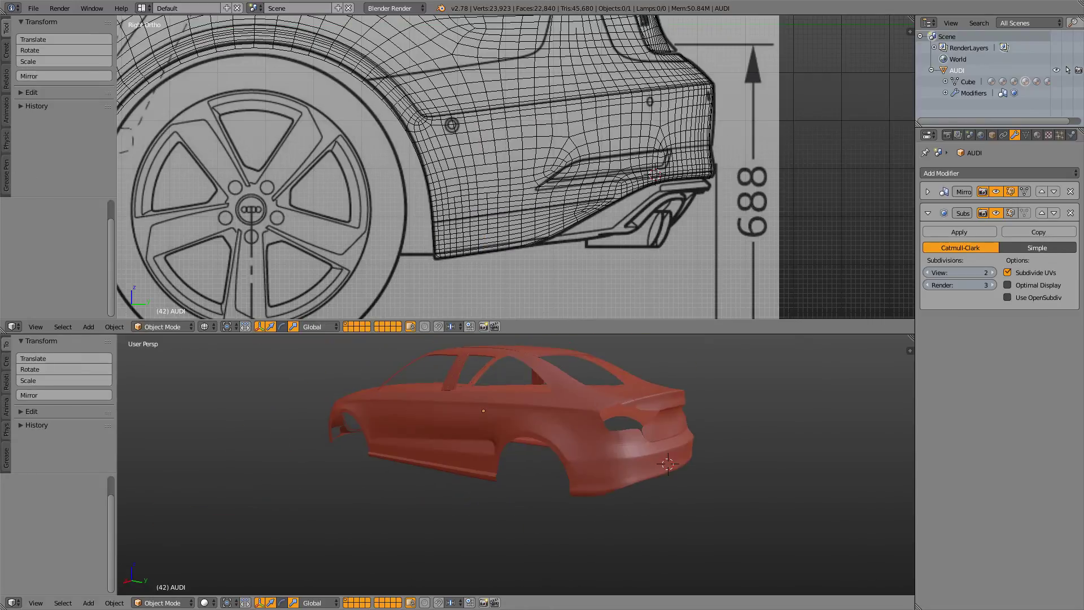
{"action": "scroll", "coordinate": [515, 452], "scroll_direction": "up", "scroll_amount": 3}
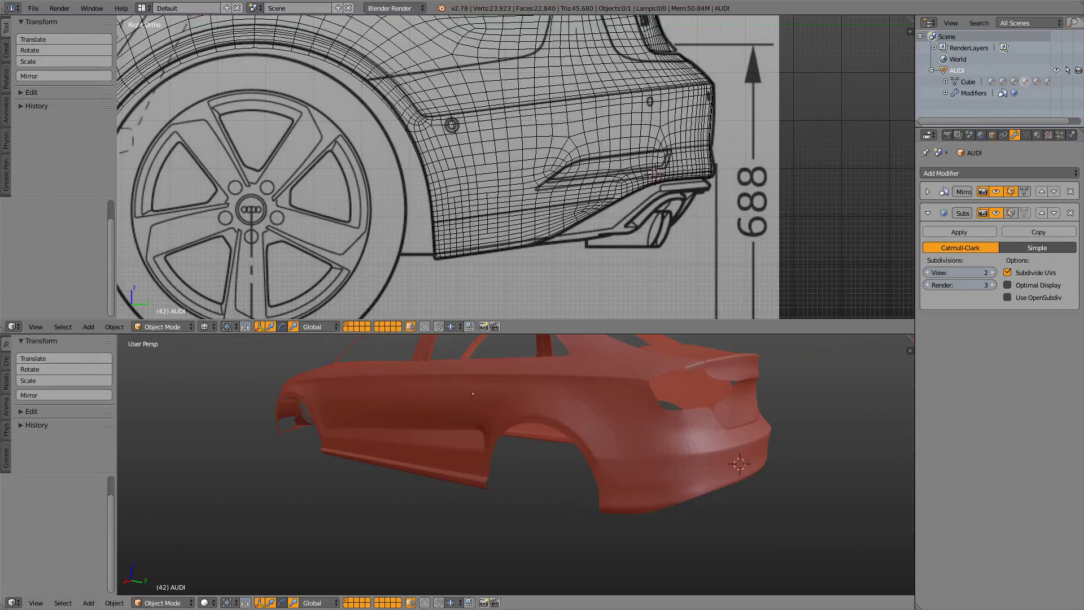
{"action": "mouse_move", "coordinate": [452, 440]}
{"action": "middle_mouse_down"}
{"action": "mouse_move", "coordinate": [370, 505]}
{"action": "mouse_move", "coordinate": [420, 474]}
{"action": "mouse_move", "coordinate": [434, 437]}
{"action": "middle_mouse_up"}
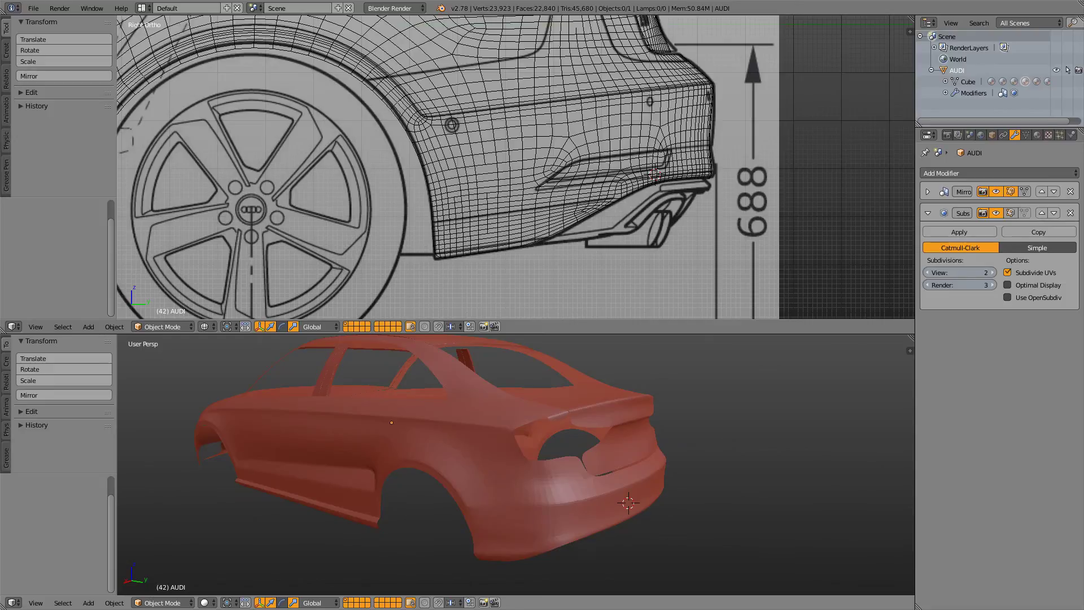
{"action": "middle_click_drag", "start_coordinate": [435, 437], "coordinate": [446, 460]}
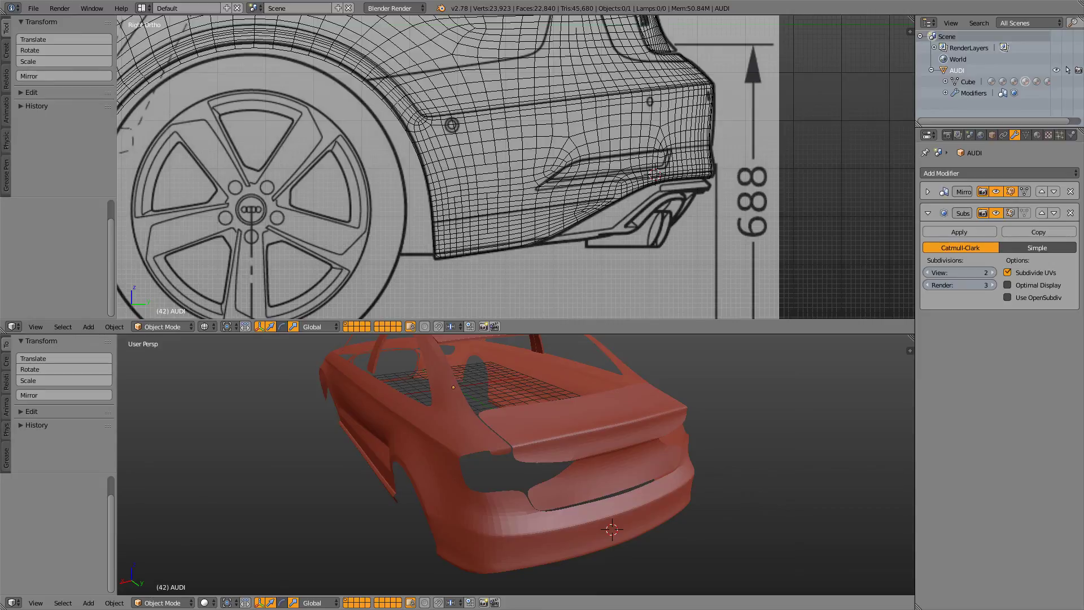
{"action": "middle_click_drag", "start_coordinate": [542, 463], "coordinate": [593, 438]}
- Compare the rear body's editable mesh cage with its smoothed surface by switching repeatedly between Edit and Object Mode
{"action": "key", "text": "Tab"}
{"action": "key", "text": "Tab"}
{"action": "key", "text": "Tab"}
{"action": "key", "text": "Tab"}
{"action": "key", "text": "Tab"}
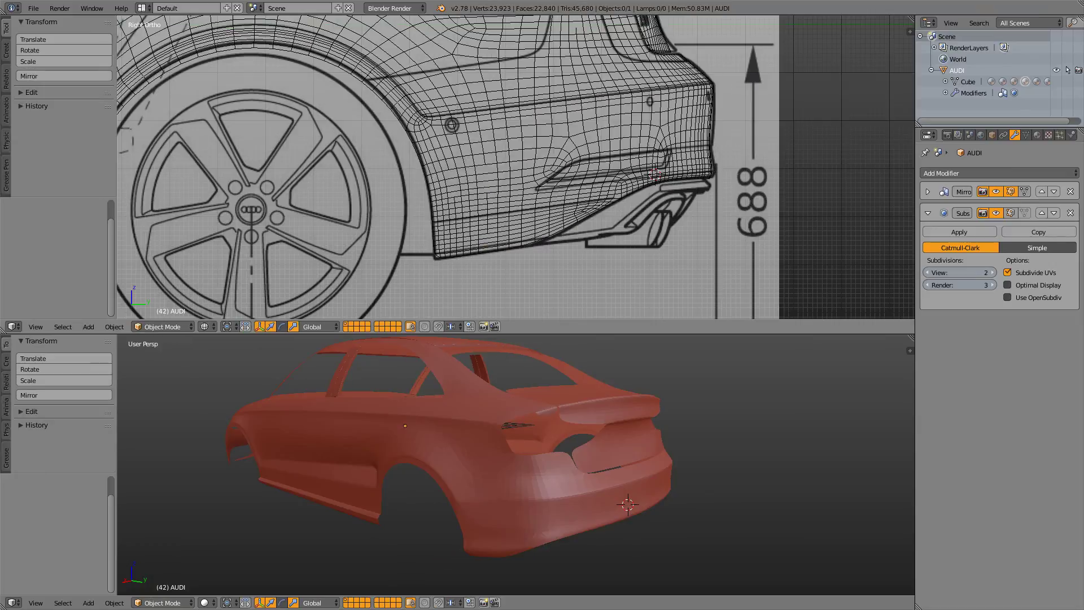
{"action": "key", "text": "Tab"}
{"action": "key", "text": "Tab"}
{"action": "key", "text": "Tab"}
{"action": "key", "text": "Tab"}
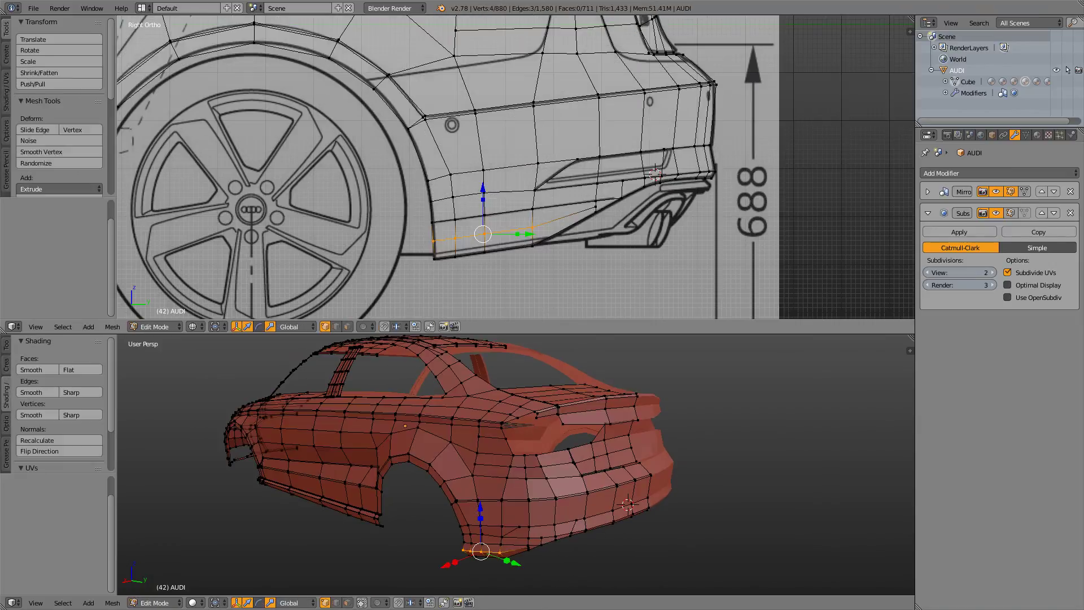
{"action": "key", "text": "Tab"}
{"action": "key", "text": "Tab"}
{"action": "key", "text": "Tab"}
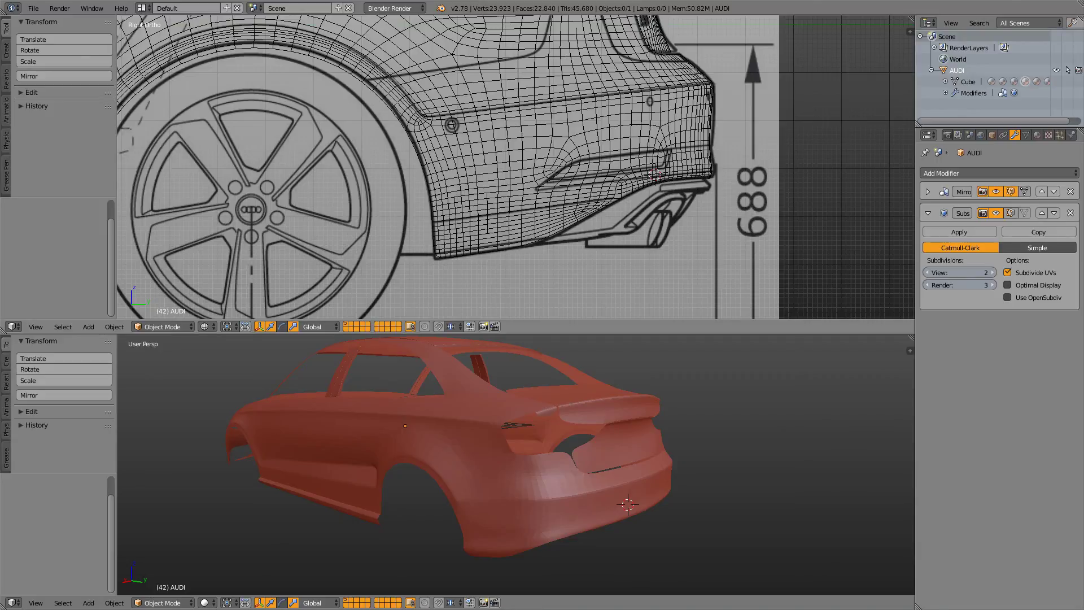
{"action": "key", "text": "Tab"}
{"action": "key", "text": "Tab"}
{"action": "key", "text": "Tab"}
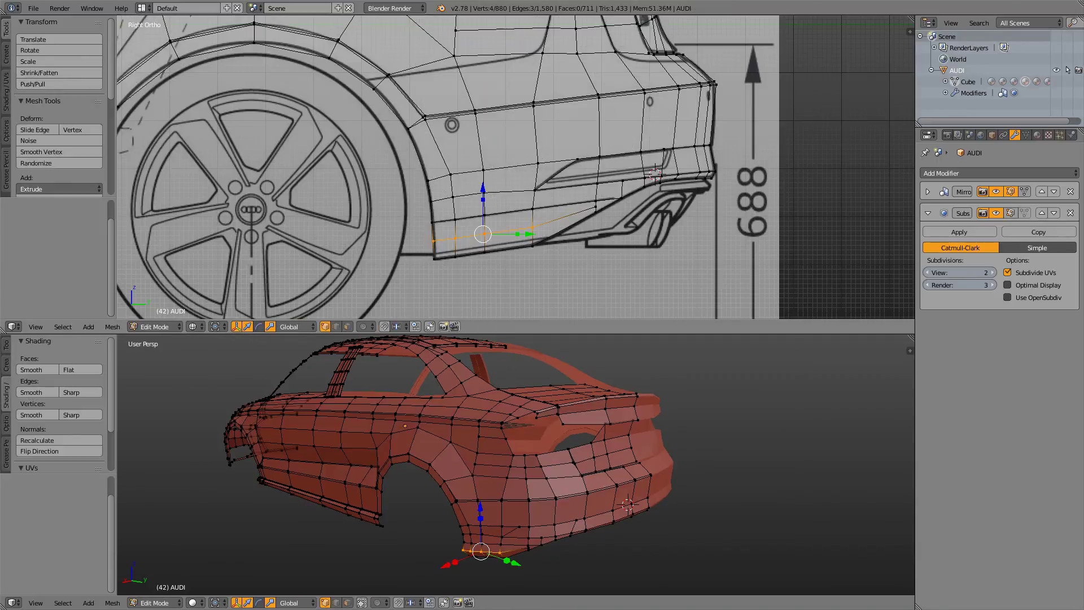
{"action": "key", "text": "Tab"}
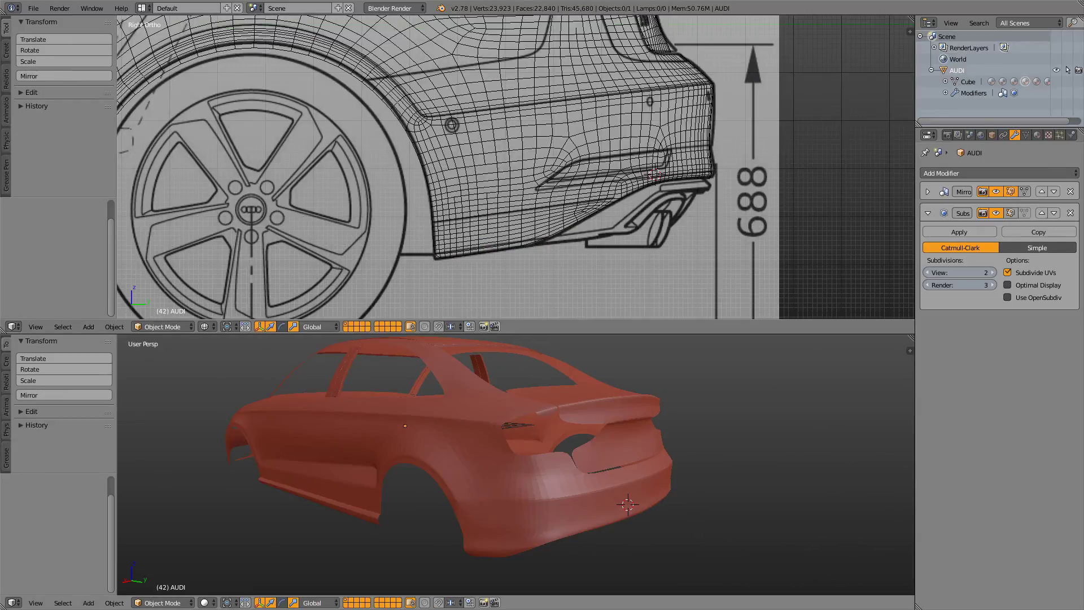
- Change the blueprint side view to a solid-shaded perspective of the whole car and maximize that viewport
{"action": "middle_click_drag", "start_coordinate": [508, 451], "coordinate": [522, 412]}
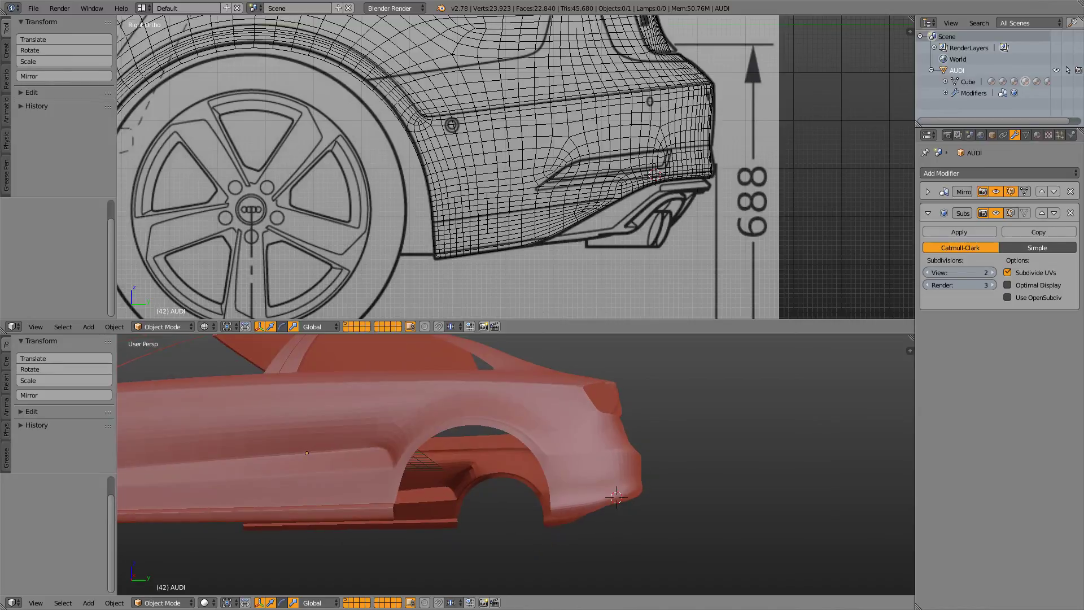
{"action": "middle_click_drag", "start_coordinate": [530, 198], "coordinate": [504, 227]}
{"action": "key", "text": "z"}
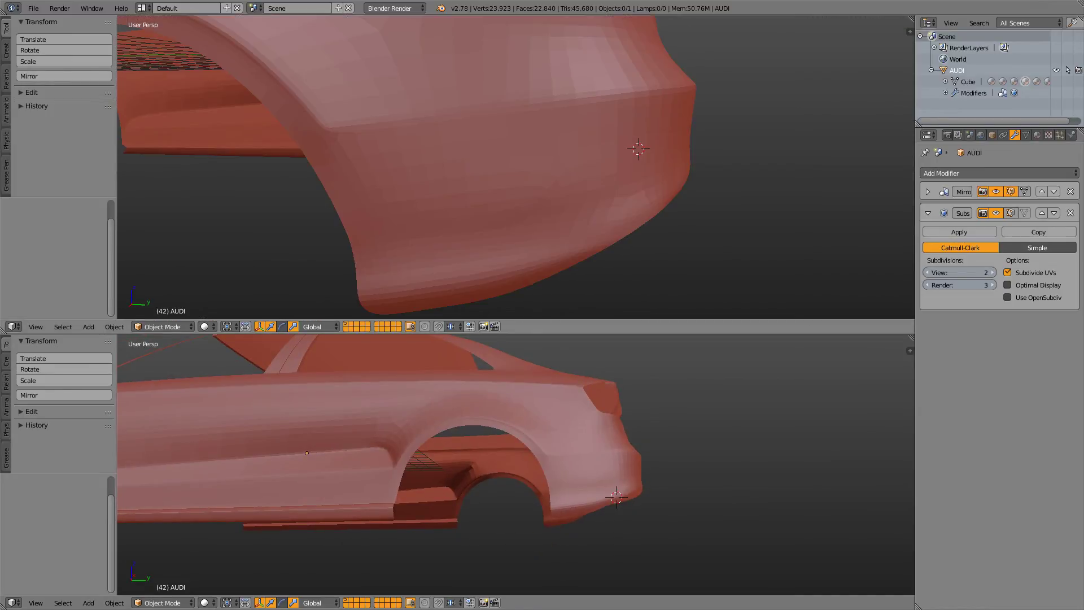
{"action": "scroll", "coordinate": [503, 227], "scroll_direction": "up", "scroll_amount": 2}
{"action": "scroll", "coordinate": [504, 227], "scroll_direction": "down", "scroll_amount": 6}
{"action": "middle_click_drag", "start_coordinate": [503, 227], "coordinate": [423, 263]}
{"action": "scroll", "coordinate": [438, 240], "scroll_direction": "down", "scroll_amount": 5}
{"action": "scroll", "coordinate": [423, 262], "scroll_direction": "up", "scroll_amount": 2}
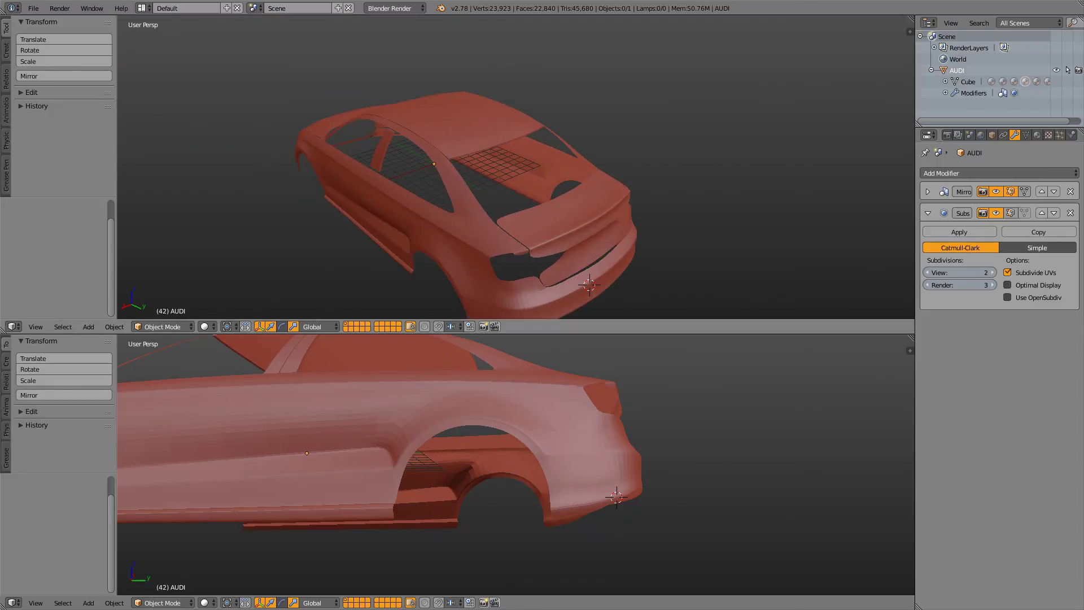
{"action": "key", "text": "ctrl+Up"}
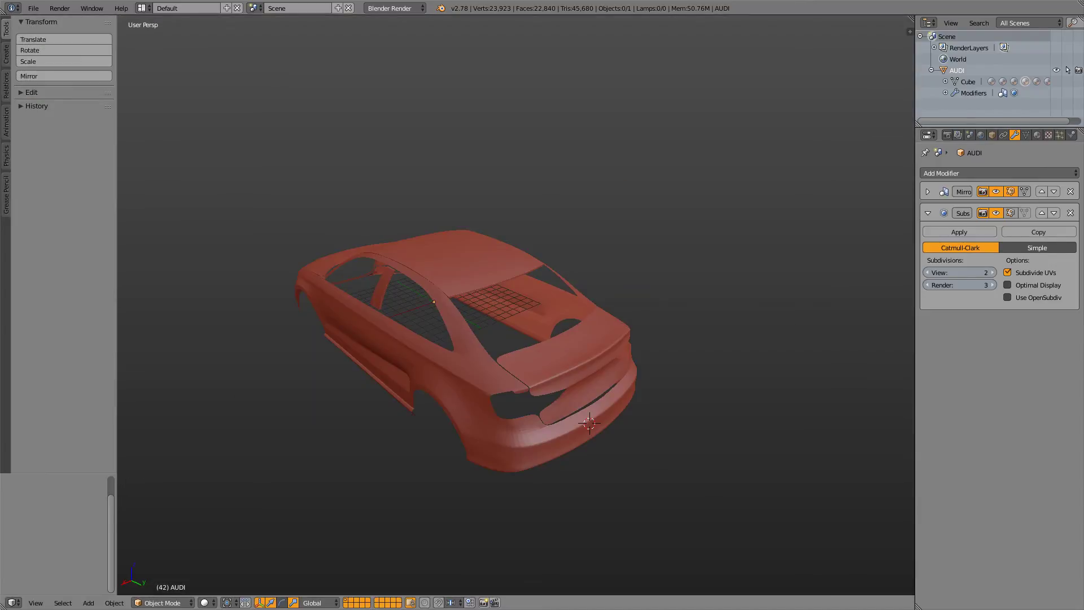
- Check the body from the rear and side, and save the project over the existing file
{"action": "middle_click_drag", "start_coordinate": [497, 305], "coordinate": [500, 232]}
{"action": "scroll", "coordinate": [562, 256], "scroll_direction": "down", "scroll_amount": 4}
{"action": "scroll", "coordinate": [500, 231], "scroll_direction": "up", "scroll_amount": 6}
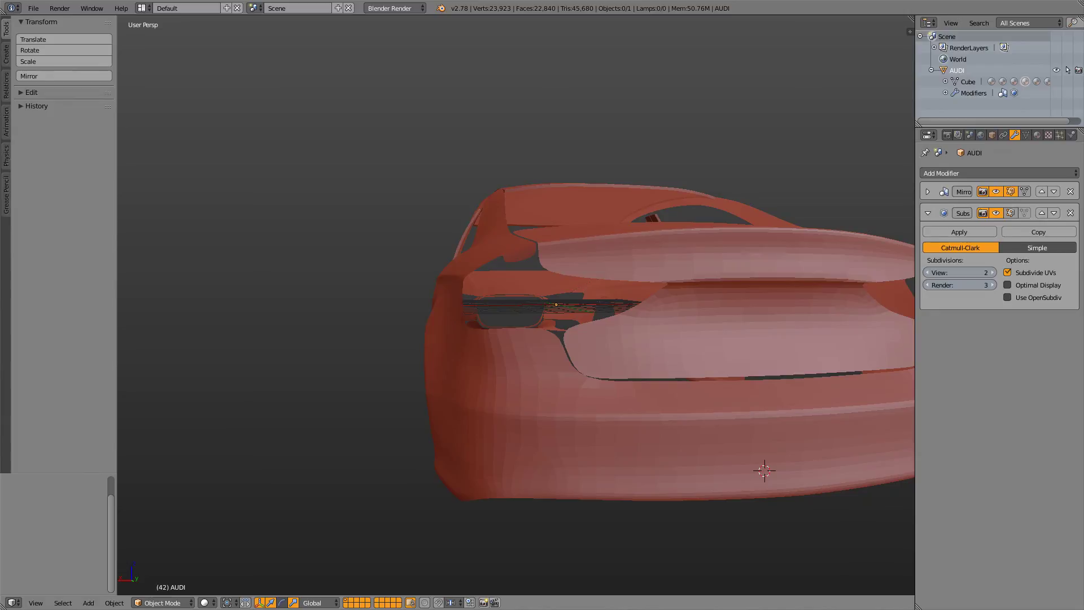
{"action": "middle_click_drag", "start_coordinate": [499, 232], "coordinate": [627, 235]}
{"action": "scroll", "coordinate": [568, 305], "scroll_direction": "down", "scroll_amount": 6}
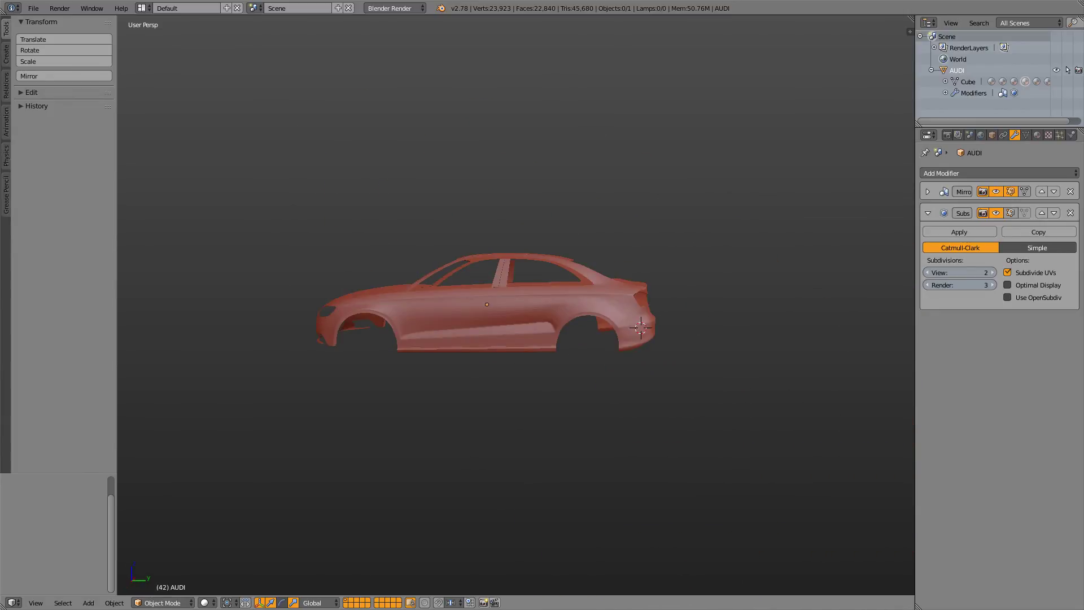
{"action": "middle_click_drag", "start_coordinate": [570, 316], "coordinate": [610, 313]}
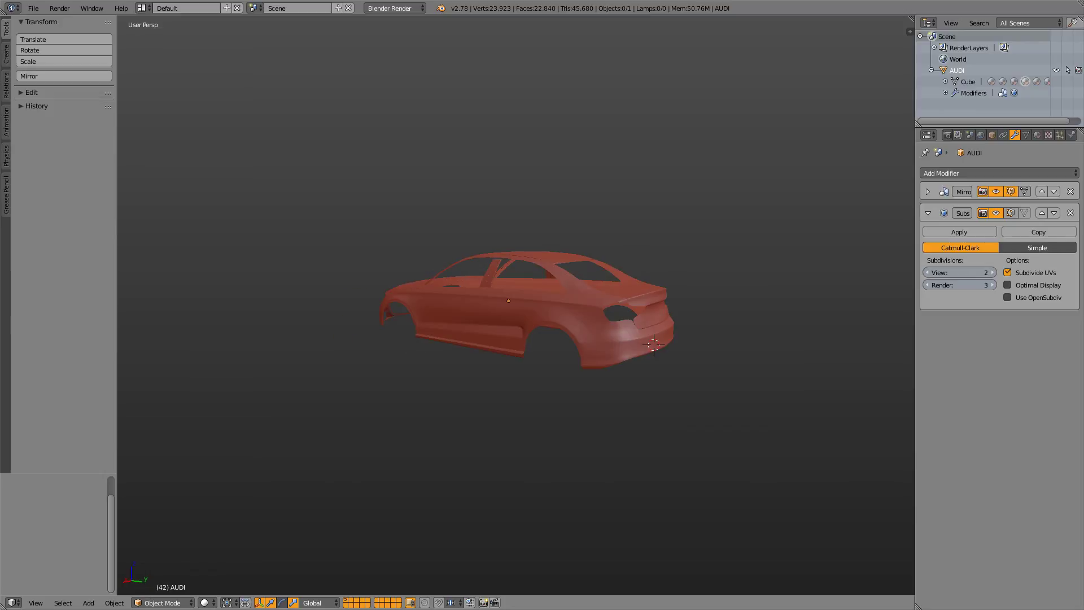
{"action": "key", "text": "ctrl+s"}
{"action": "left_click", "coordinate": [598, 333]}
- Inspect the complete car body from the side, the front quarter and the rear quarter
{"action": "middle_click_drag", "start_coordinate": [598, 333], "coordinate": [621, 358]}
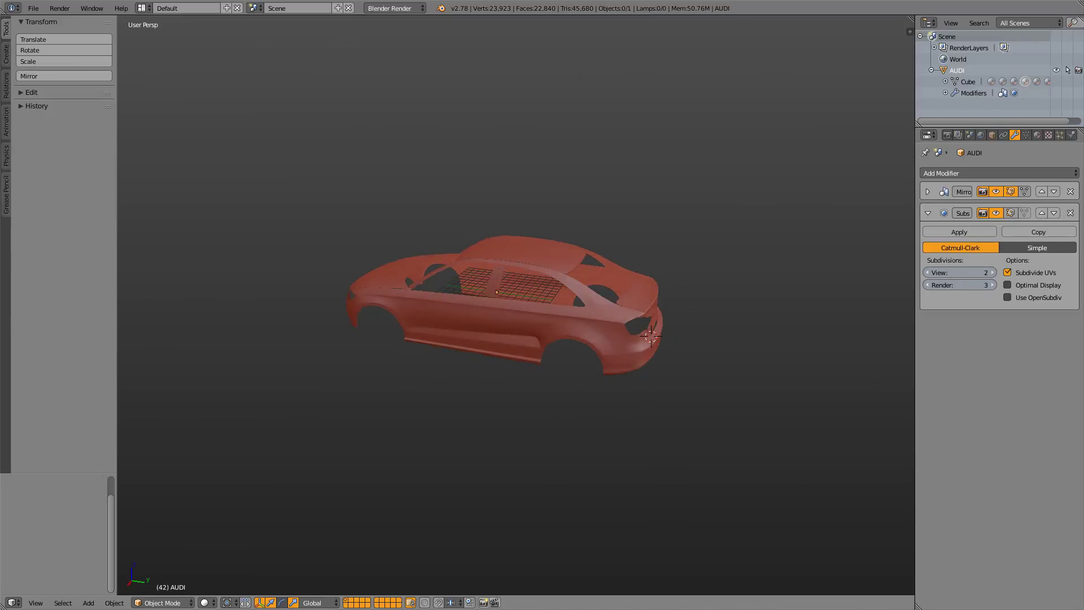
{"action": "scroll", "coordinate": [565, 333], "scroll_direction": "up", "scroll_amount": 3}
{"action": "middle_click_drag", "start_coordinate": [565, 333], "coordinate": [587, 316]}
{"action": "scroll", "coordinate": [661, 316], "scroll_direction": "down", "scroll_amount": 3}
{"action": "scroll", "coordinate": [522, 348], "scroll_direction": "up", "scroll_amount": 3}
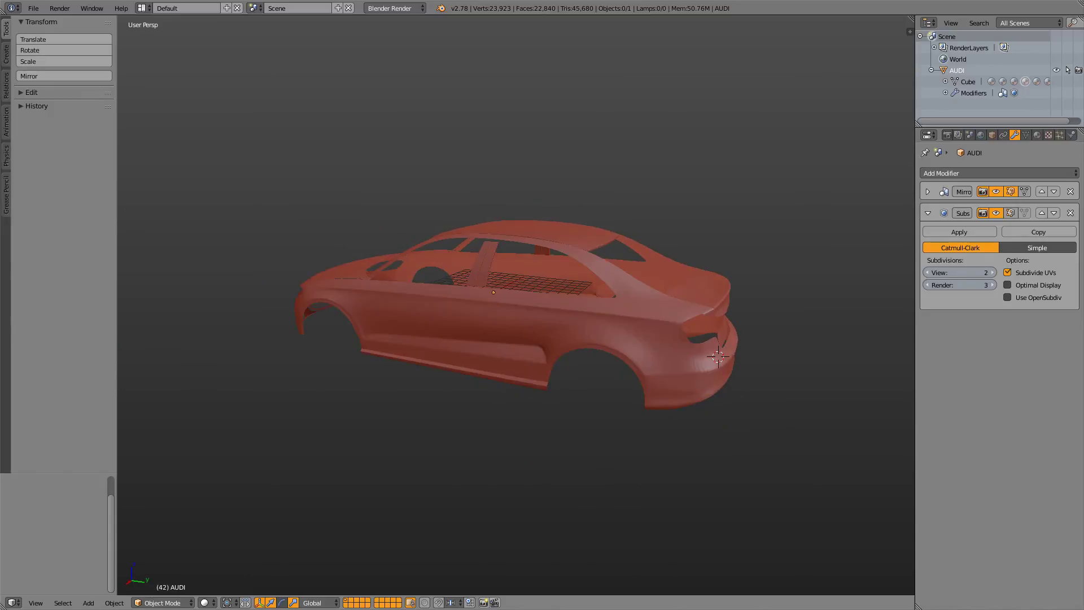
{"action": "middle_click_drag", "start_coordinate": [774, 356], "coordinate": [836, 322]}
{"action": "scroll", "coordinate": [530, 339], "scroll_direction": "up", "scroll_amount": 2}
{"action": "scroll", "coordinate": [531, 339], "scroll_direction": "down", "scroll_amount": 1}
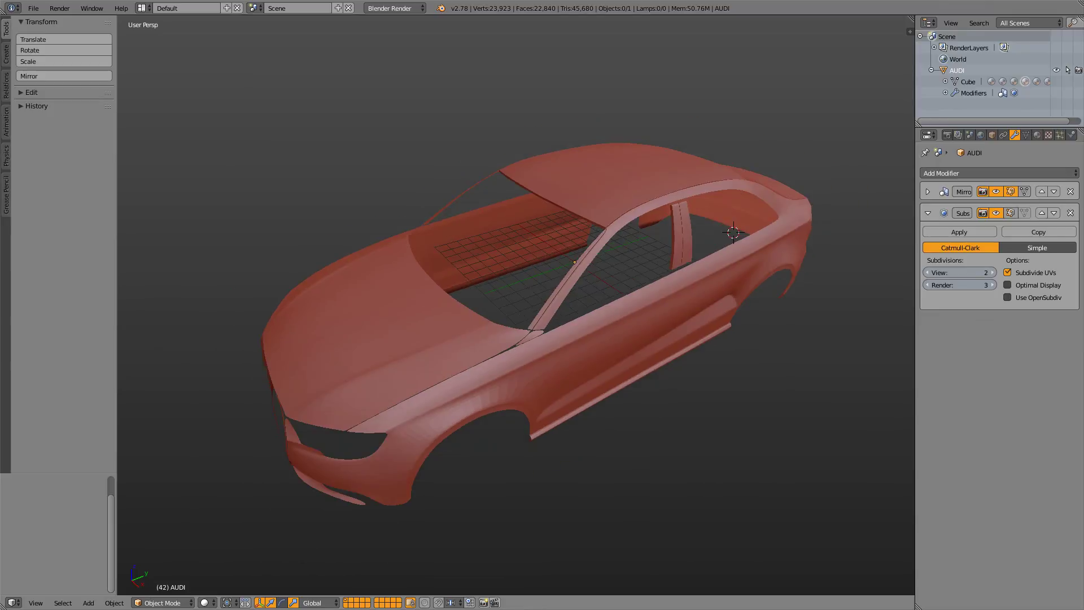
{"action": "middle_click_drag", "start_coordinate": [610, 339], "coordinate": [509, 321]}
{"action": "scroll", "coordinate": [508, 339], "scroll_direction": "down", "scroll_amount": 4}
{"action": "scroll", "coordinate": [542, 293], "scroll_direction": "up", "scroll_amount": 2}
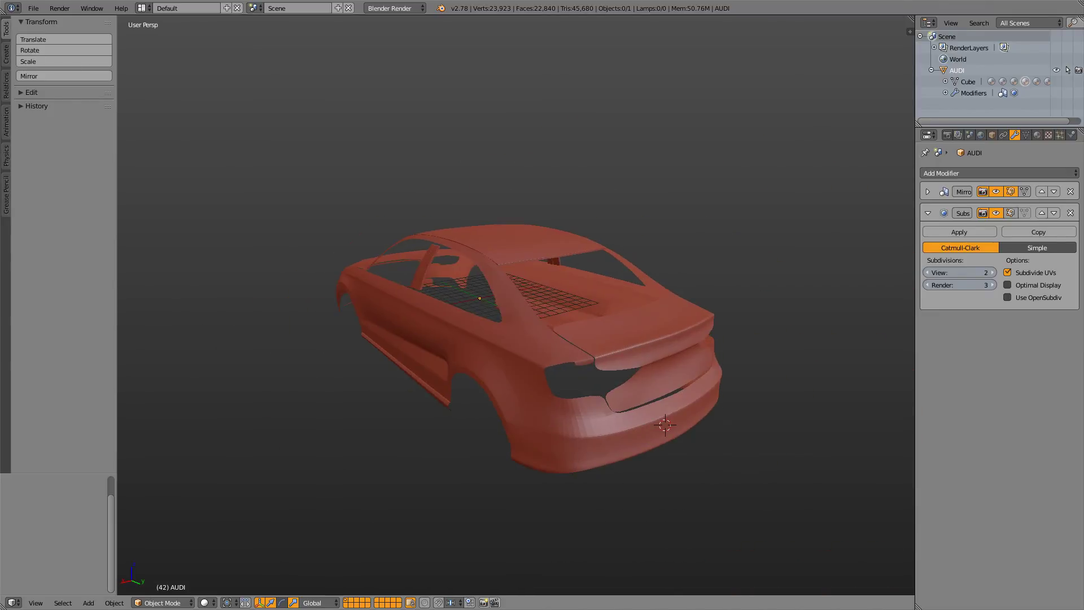
- Reset the 3D cursor to the world origin and frame the car body from an elevated rear quarter
{"action": "scroll", "coordinate": [571, 380], "scroll_direction": "up", "scroll_amount": 1}
{"action": "key", "text": "shift+c"}
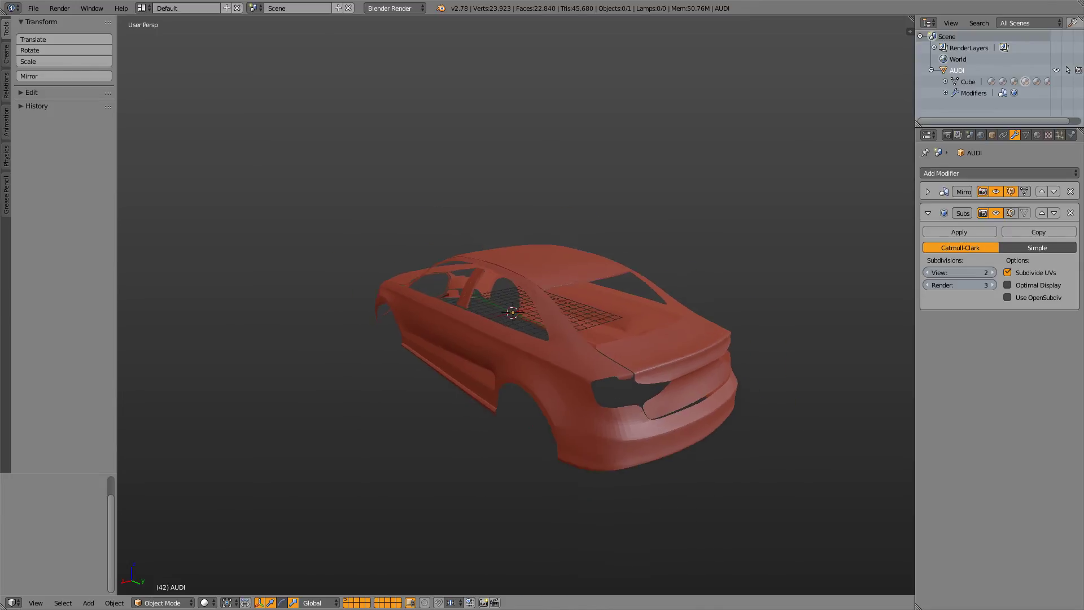
{"action": "scroll", "coordinate": [516, 305], "scroll_direction": "up", "scroll_amount": 4}
{"action": "scroll", "coordinate": [516, 305], "scroll_direction": "down", "scroll_amount": 4}
{"action": "middle_click_drag", "start_coordinate": [516, 305], "coordinate": [556, 355]}
{"action": "middle_click_drag", "start_coordinate": [555, 356], "coordinate": [512, 279], "text": "shift"}
{"action": "scroll", "coordinate": [485, 333], "scroll_direction": "up", "scroll_amount": 2}
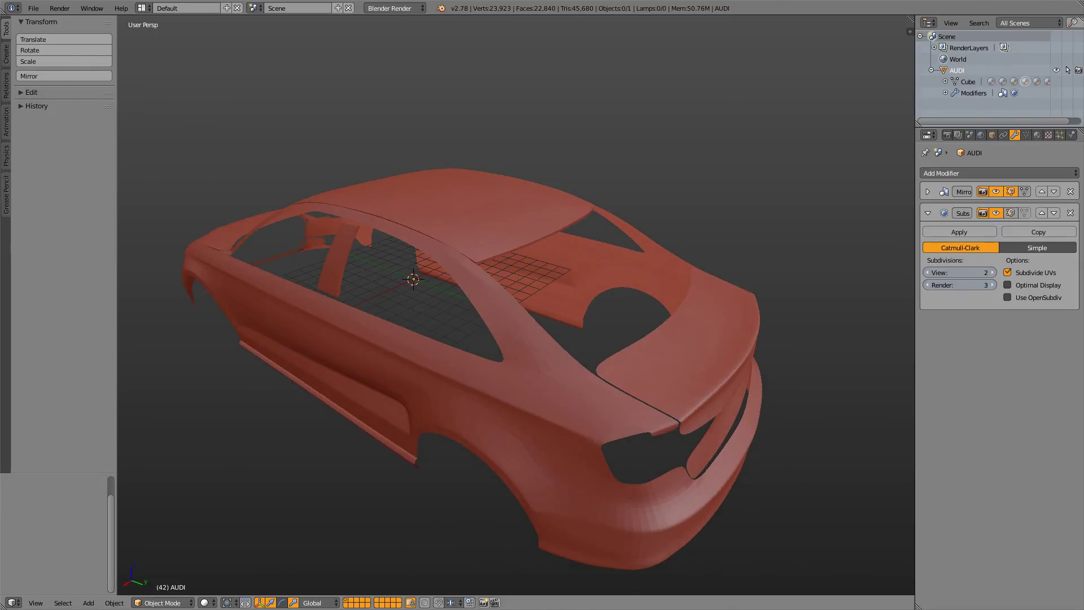
{"action": "mouse_move", "coordinate": [536, 322]}
{"action": "middle_mouse_down"}
{"action": "mouse_move", "coordinate": [570, 319]}
{"action": "mouse_move", "coordinate": [547, 321]}
{"action": "mouse_move", "coordinate": [536, 367]}
{"action": "mouse_move", "coordinate": [549, 305]}
{"action": "middle_mouse_up"}
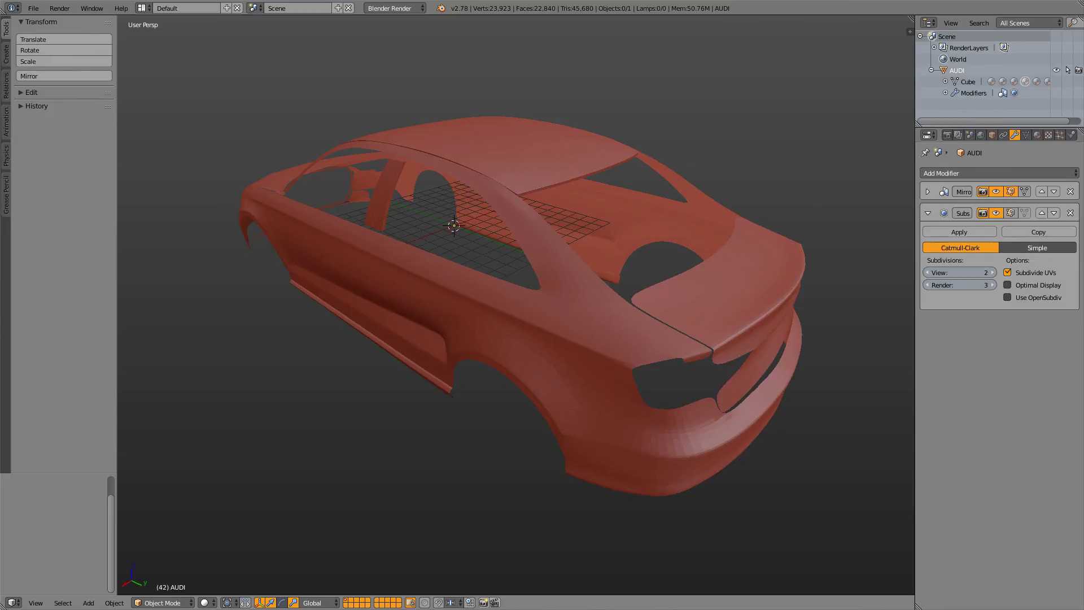